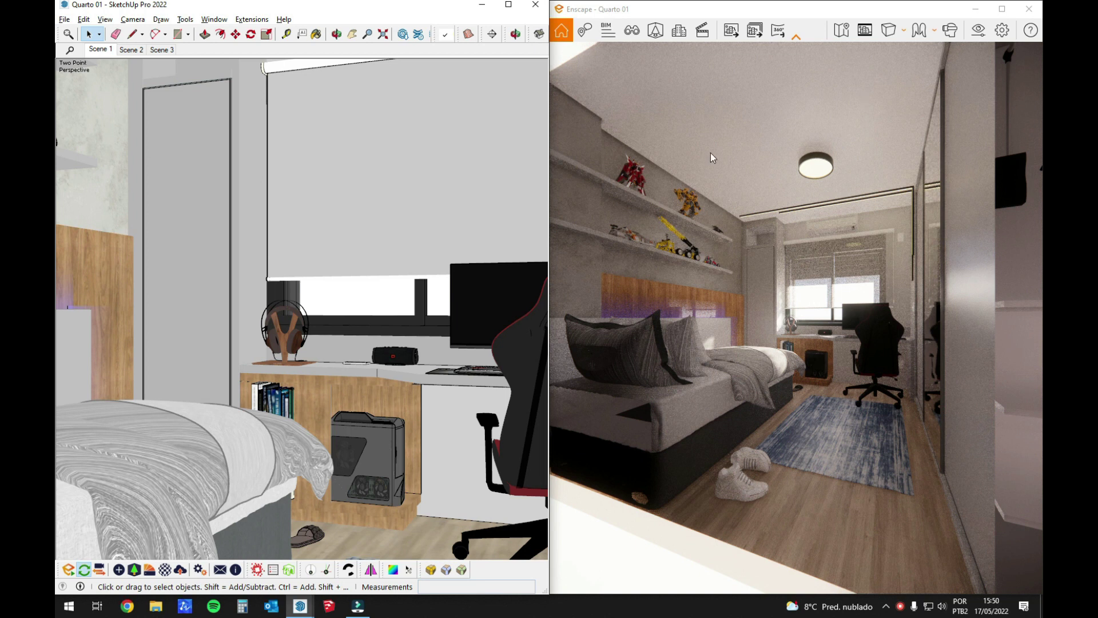
pyautogui.scroll(-5, 423, 263)
pyautogui.scroll(-5, 408, 301)
pyautogui.moveTo(400, 320)
pyautogui.mouseDown(button='middle')
pyautogui.moveTo(357, 355)
pyautogui.moveTo(366, 369)
pyautogui.mouseUp(button='middle')
pyautogui.scroll(4, 345, 382)
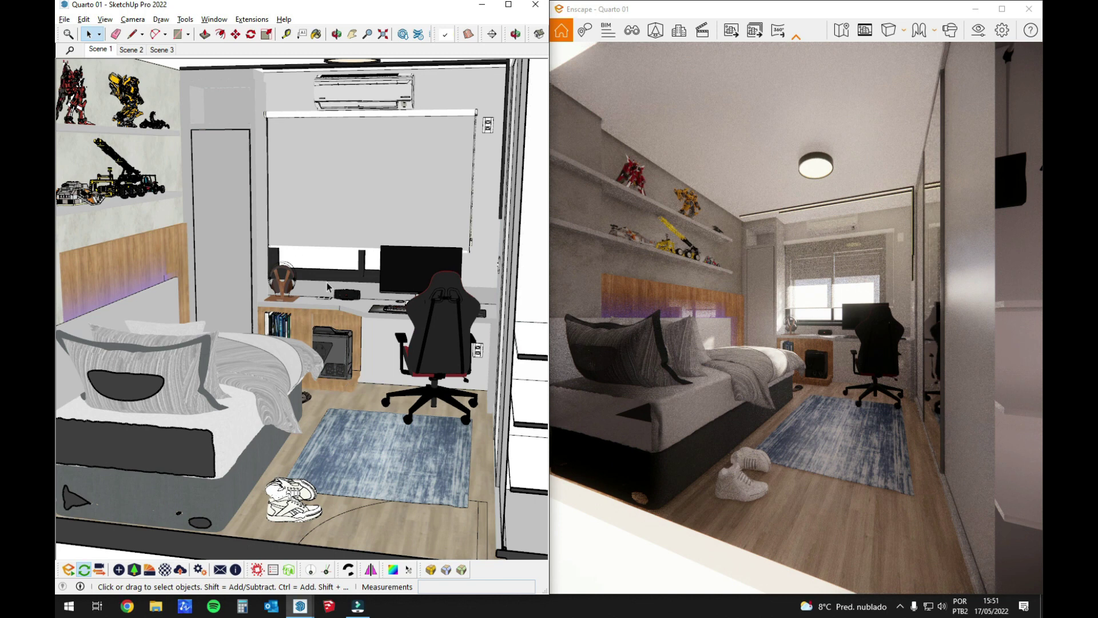
pyautogui.moveTo(351, 287)
pyautogui.mouseDown(button='middle')
pyautogui.moveTo(379, 294)
pyautogui.moveTo(229, 492)
pyautogui.mouseUp(button='middle')
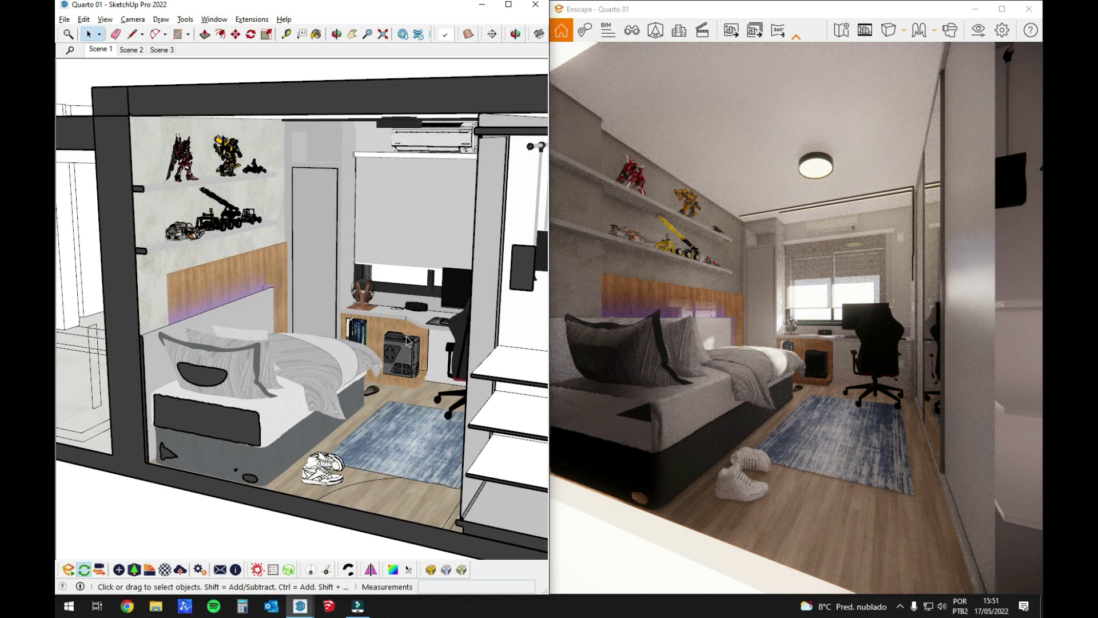
pyautogui.moveTo(345, 381)
pyautogui.mouseDown(button='middle')
pyautogui.moveTo(373, 383)
pyautogui.moveTo(328, 377)
pyautogui.moveTo(366, 360)
pyautogui.mouseUp(button='middle')
# Step: Maximize the Enscape render window and open its visual settings
pyautogui.click(1004, 11)
pyautogui.click(977, 25)
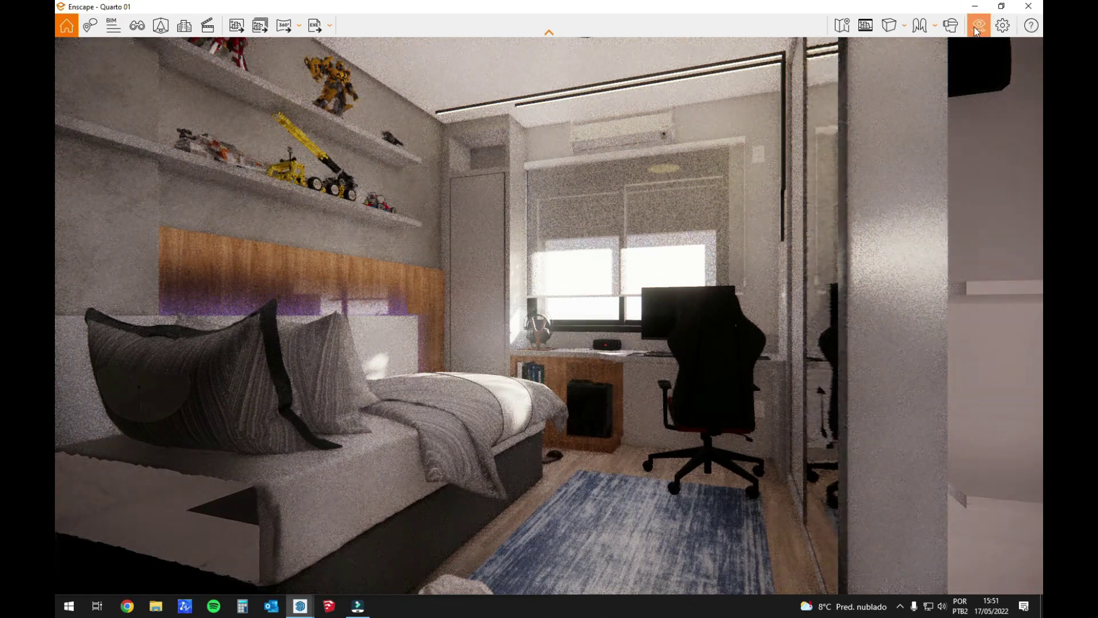
pyautogui.moveTo(523, 68); pyautogui.dragTo(561, 65)
# Step: Reset the Predefinição personalizada visual preset to its default settings
pyautogui.click(625, 307)
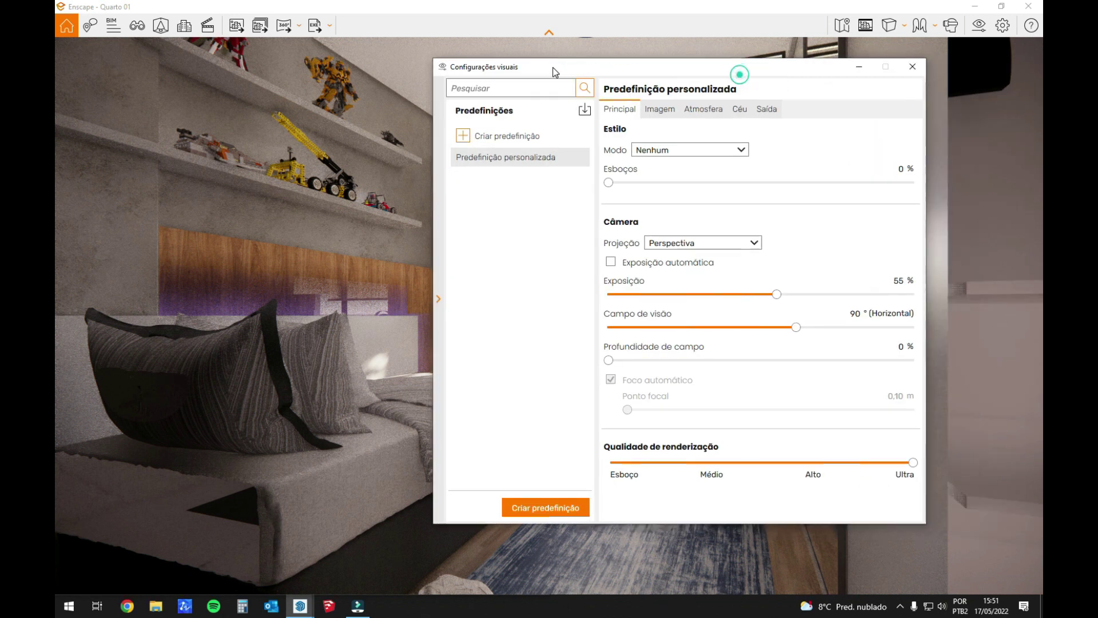
pyautogui.click(440, 301)
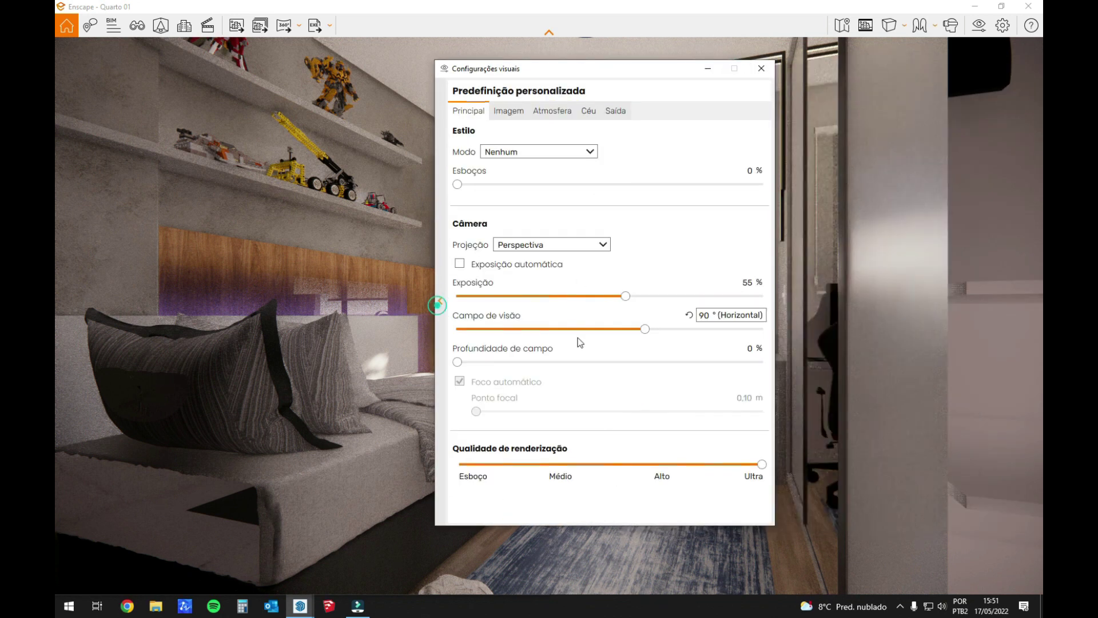
pyautogui.click(439, 304)
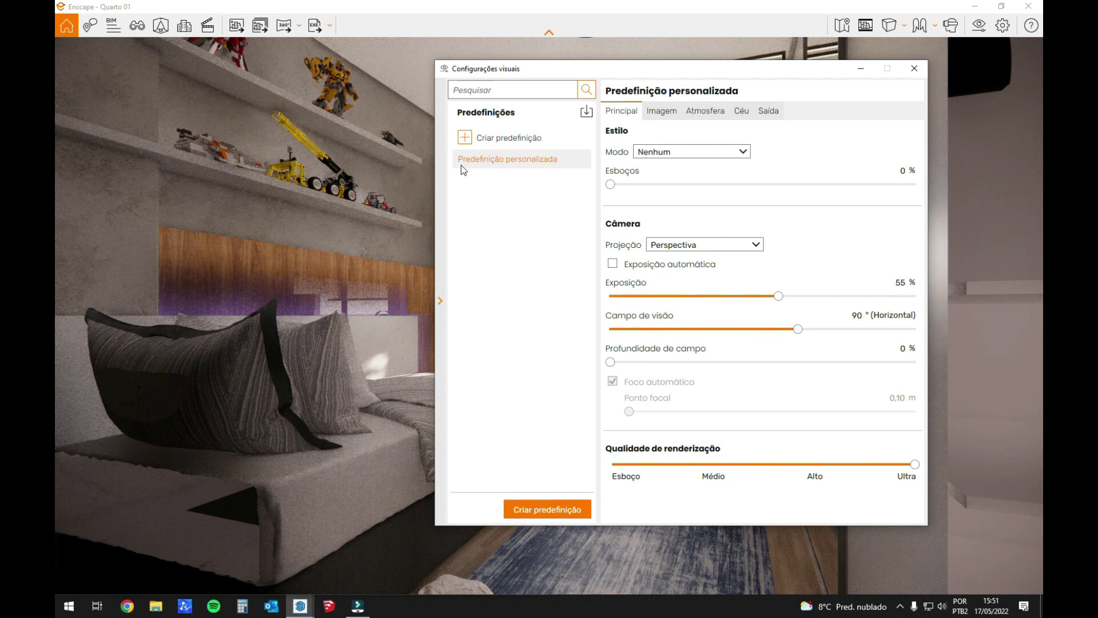
pyautogui.rightClick(530, 161)
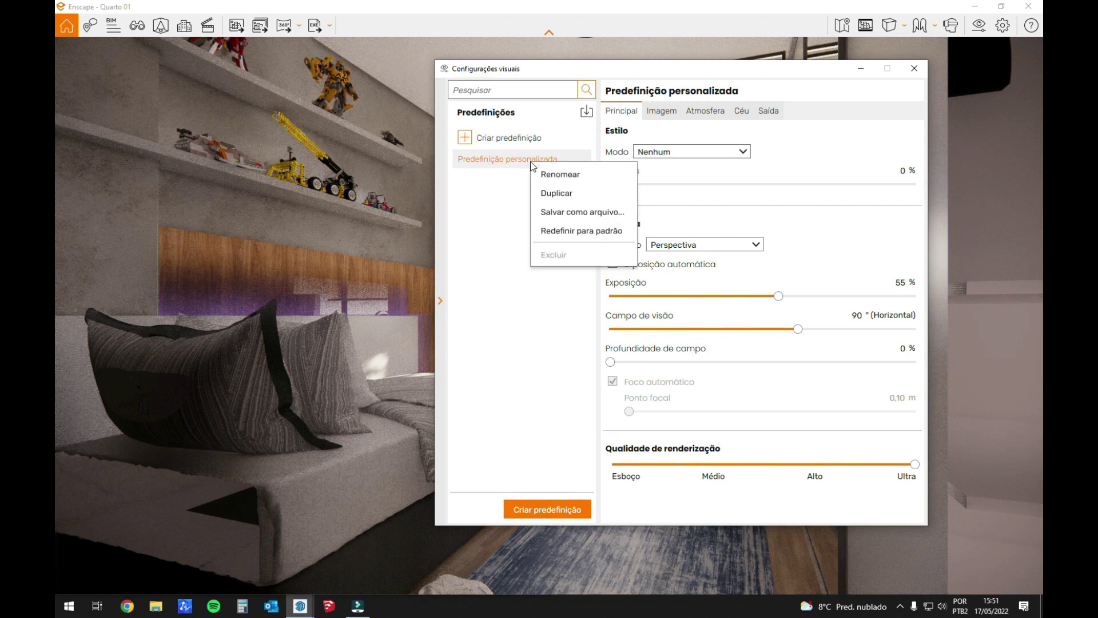
pyautogui.click(580, 234)
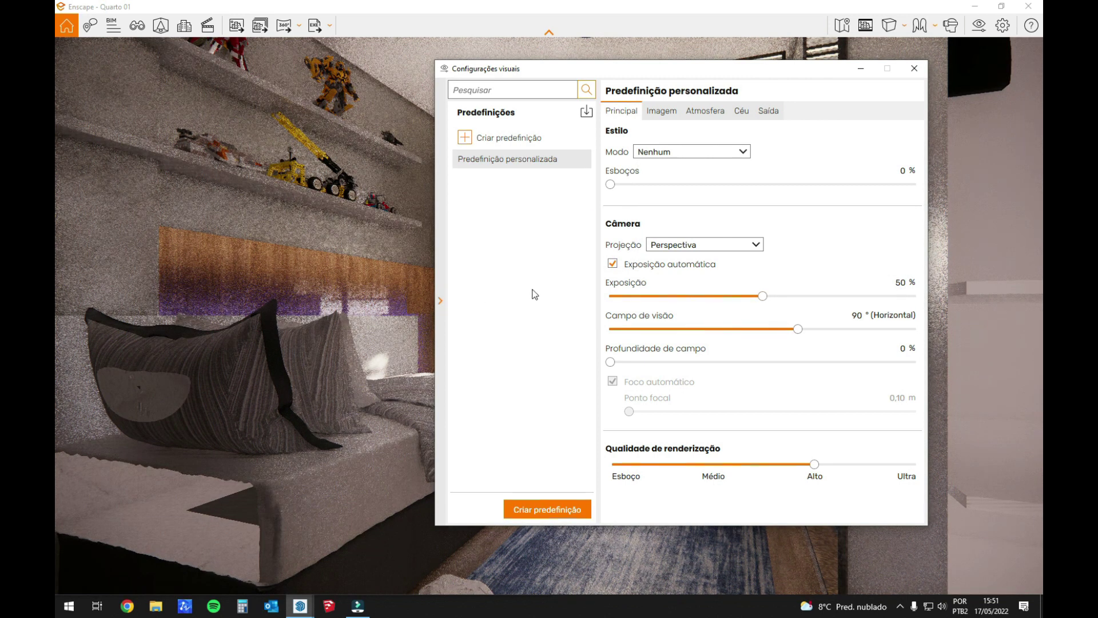
# Step: Set the rendering quality to Ultra and turn off automatic exposure, with the preset list collapsed
pyautogui.click(439, 300)
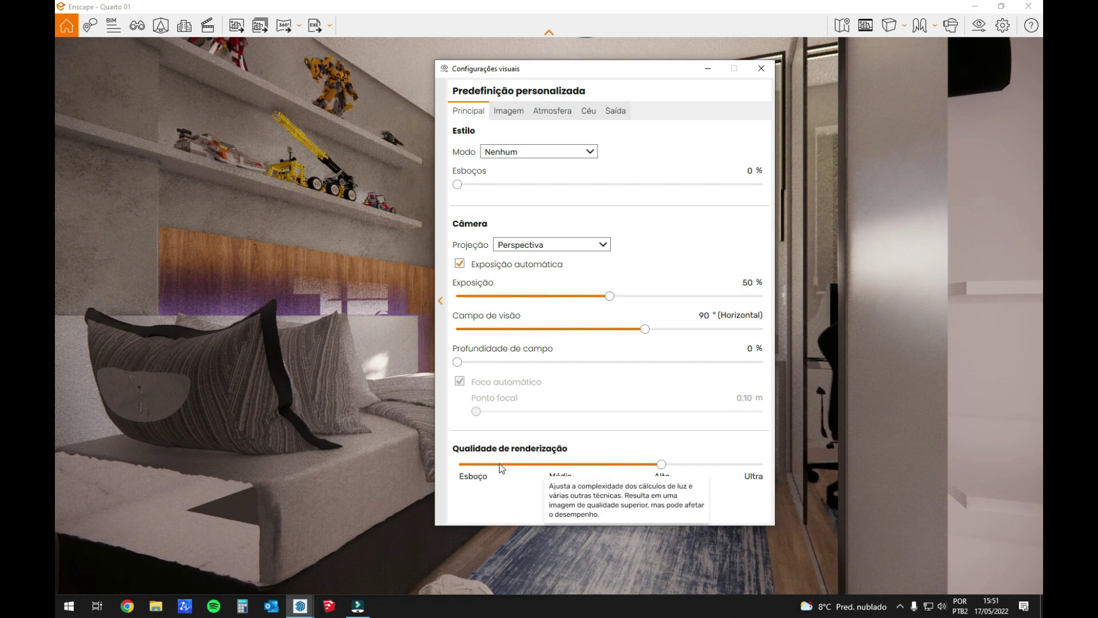
pyautogui.click(753, 470)
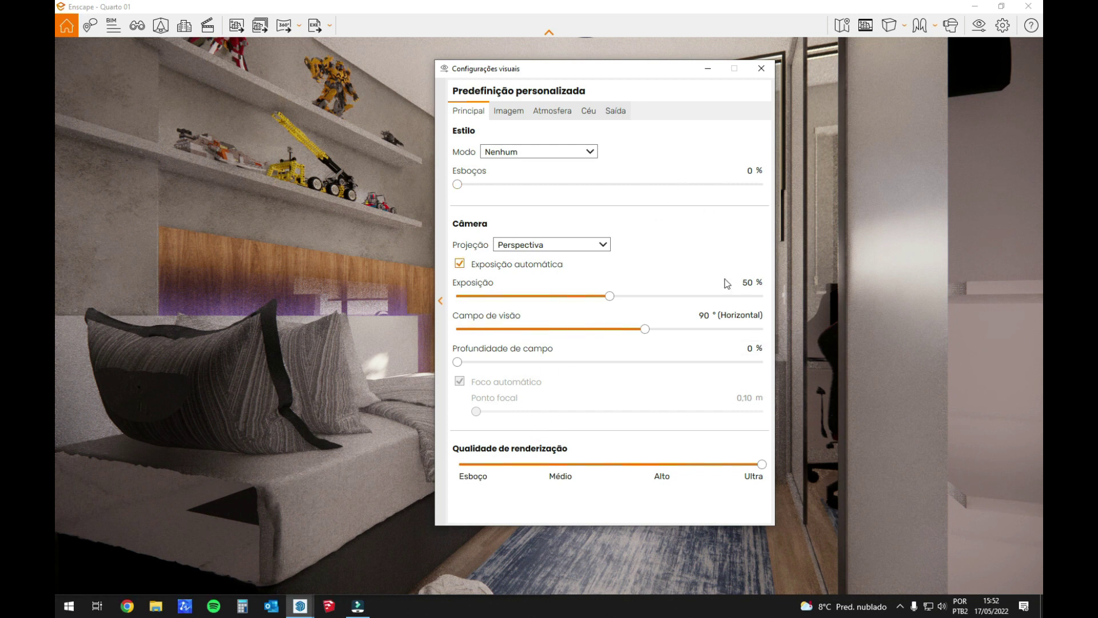
pyautogui.click(470, 263)
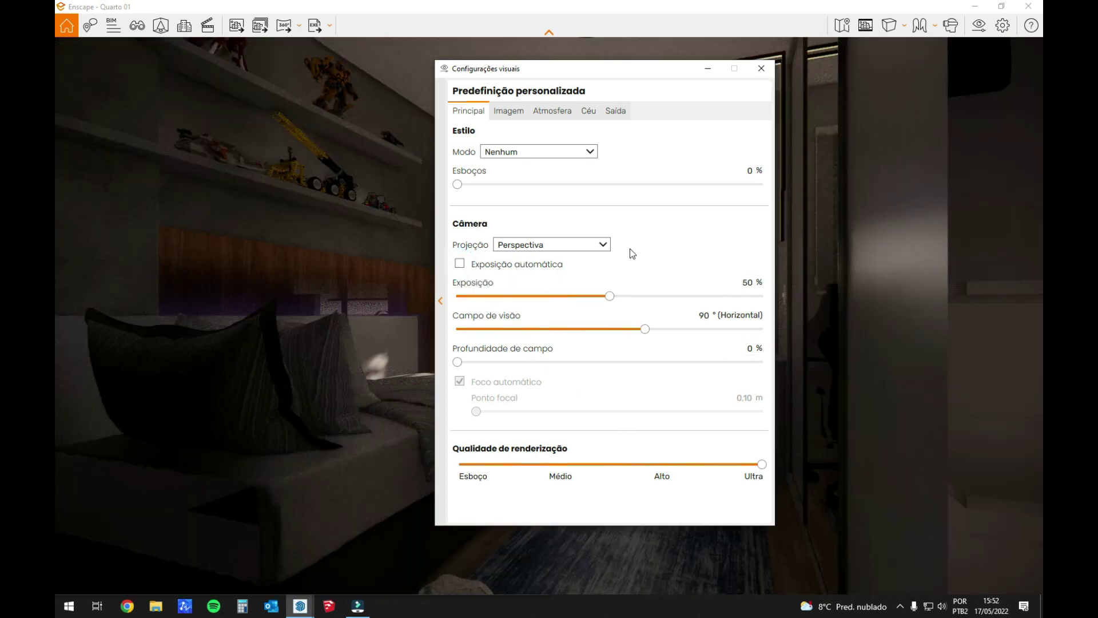
# Step: Set the image effects to motion blur 0%, lens flare 0%, bloom (Incandescência) 3%, vignette 18% and chromatic aberration 0%
pyautogui.click(506, 111)
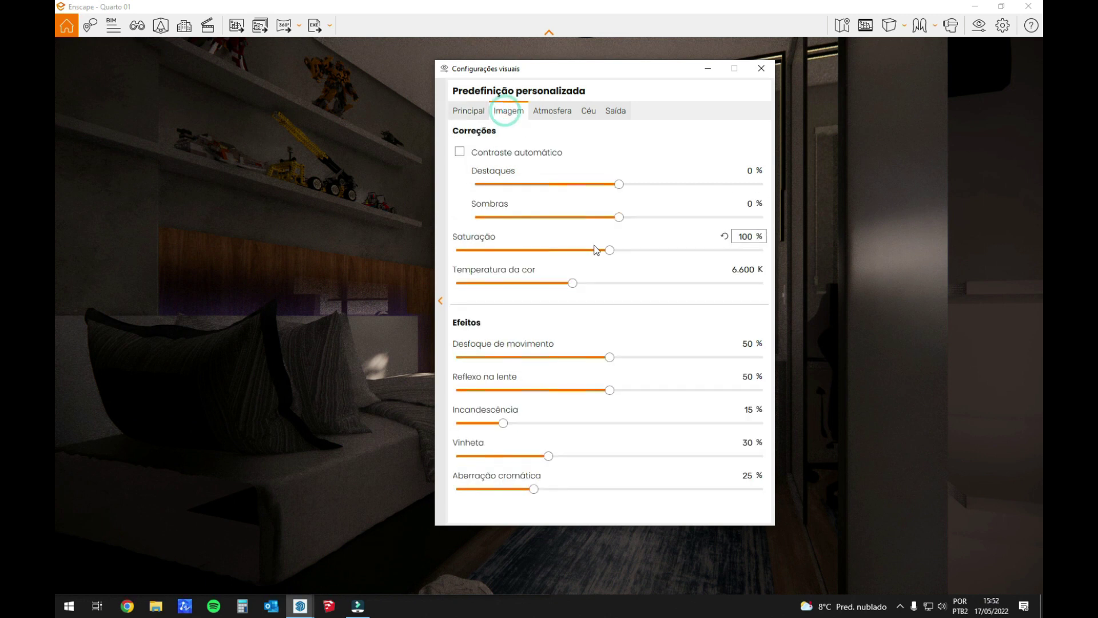
pyautogui.moveTo(588, 71); pyautogui.dragTo(337, 51)
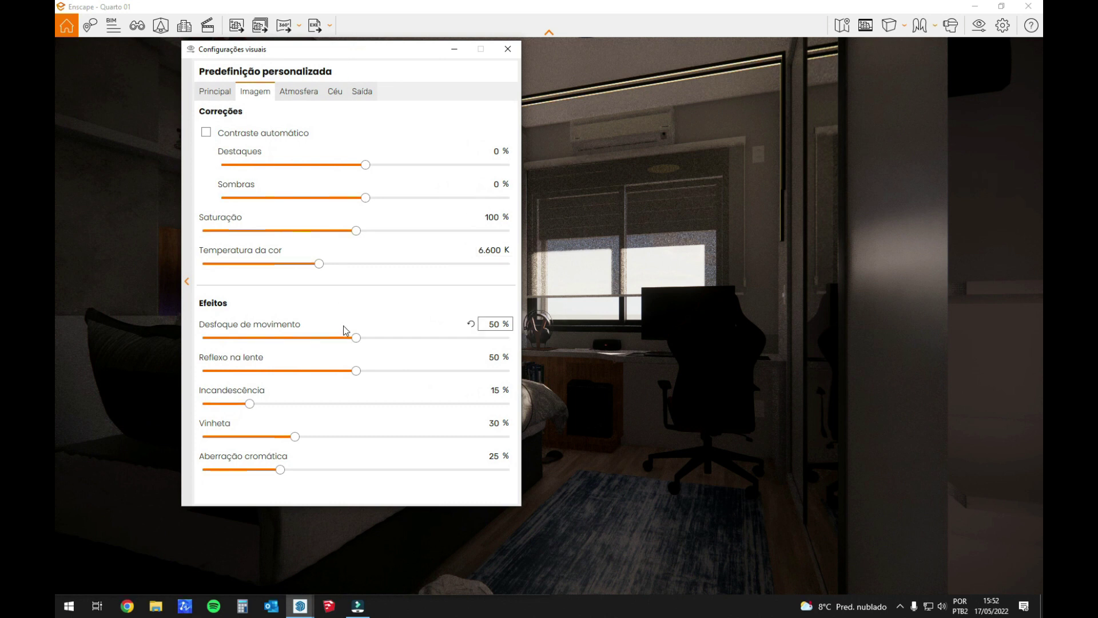
pyautogui.moveTo(355, 337); pyautogui.dragTo(197, 343)
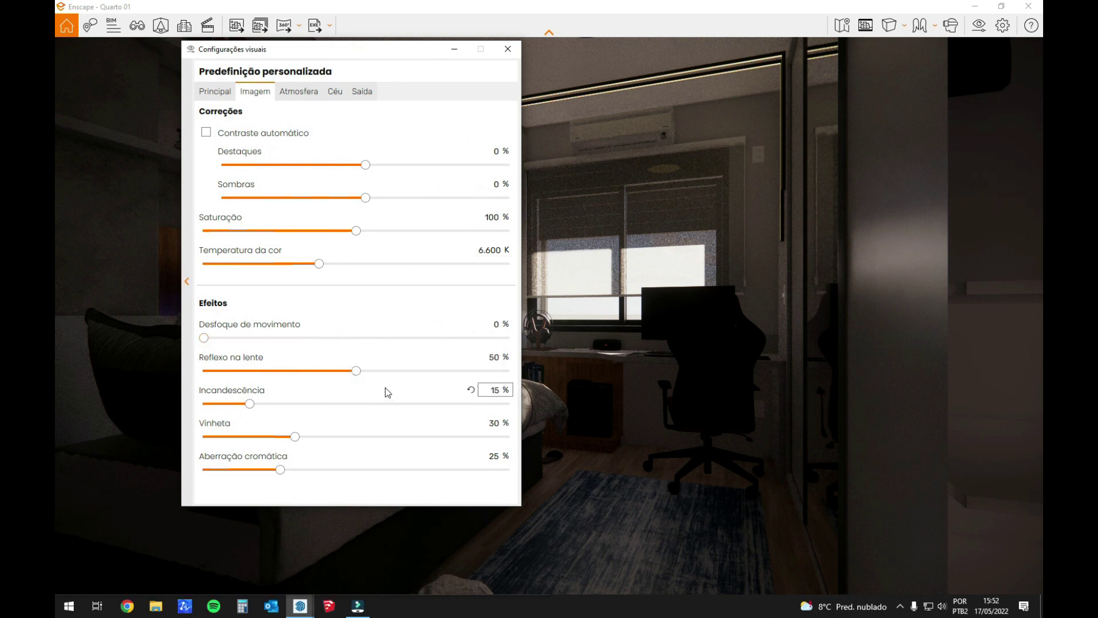
pyautogui.moveTo(355, 370); pyautogui.dragTo(64, 375)
pyautogui.moveTo(250, 405); pyautogui.dragTo(214, 405)
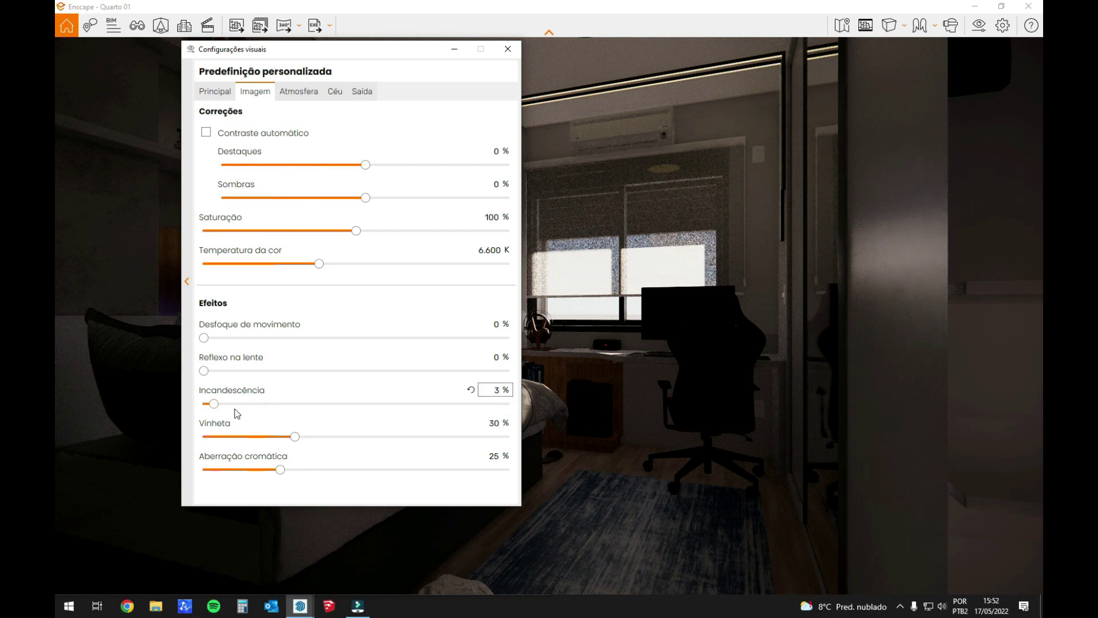
pyautogui.moveTo(294, 437); pyautogui.dragTo(175, 474)
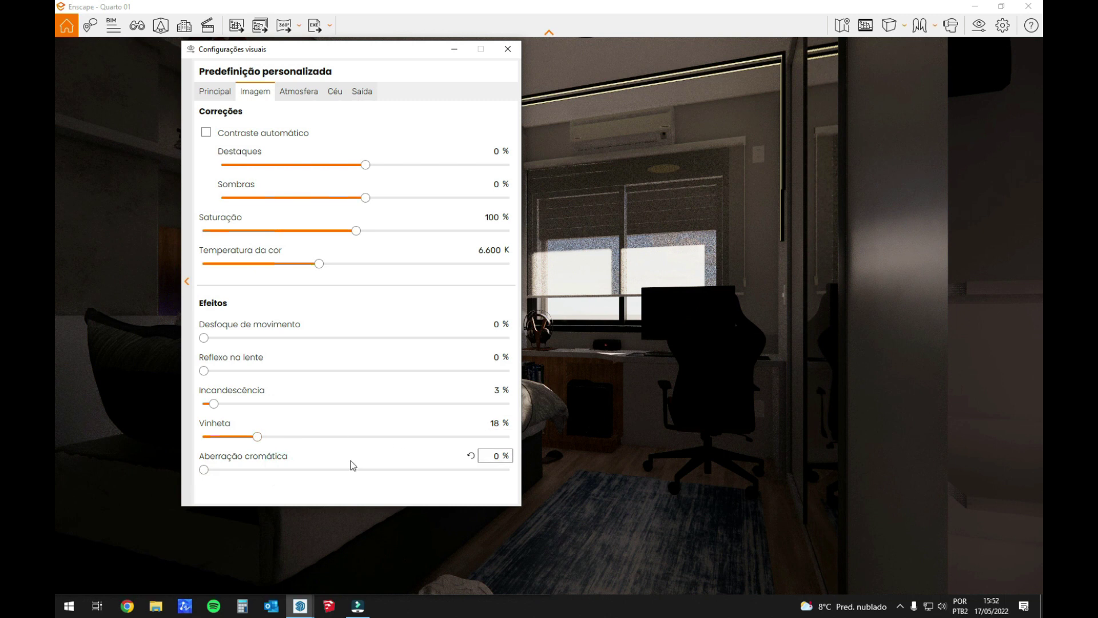
# Step: Set the sun brightness to 10% in the atmosphere lighting settings
pyautogui.click(306, 99)
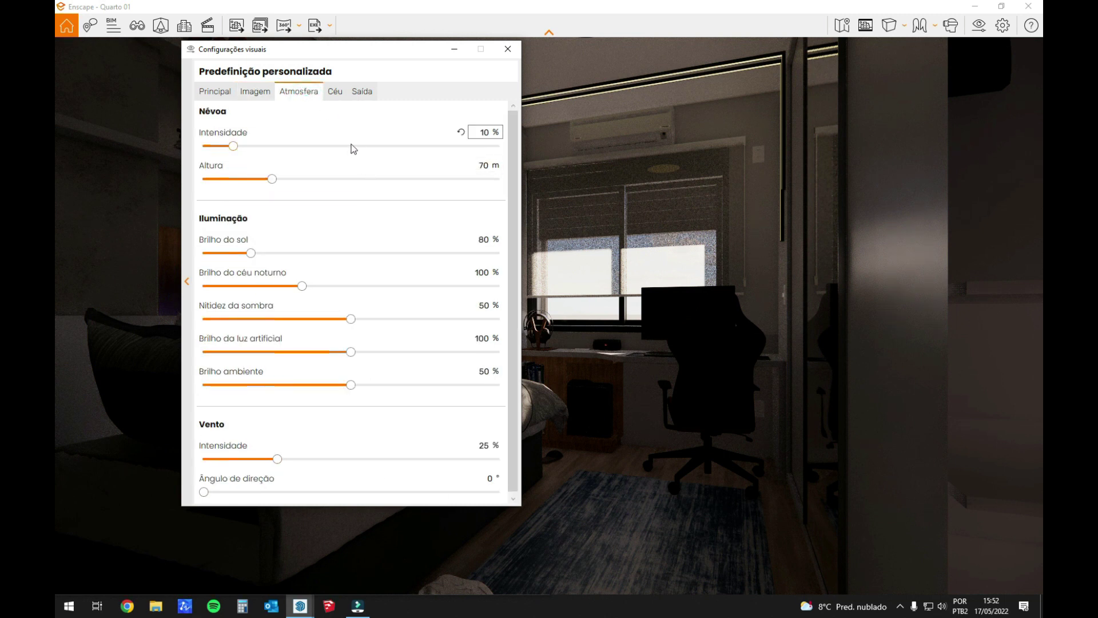
pyautogui.moveTo(252, 255); pyautogui.dragTo(210, 259)
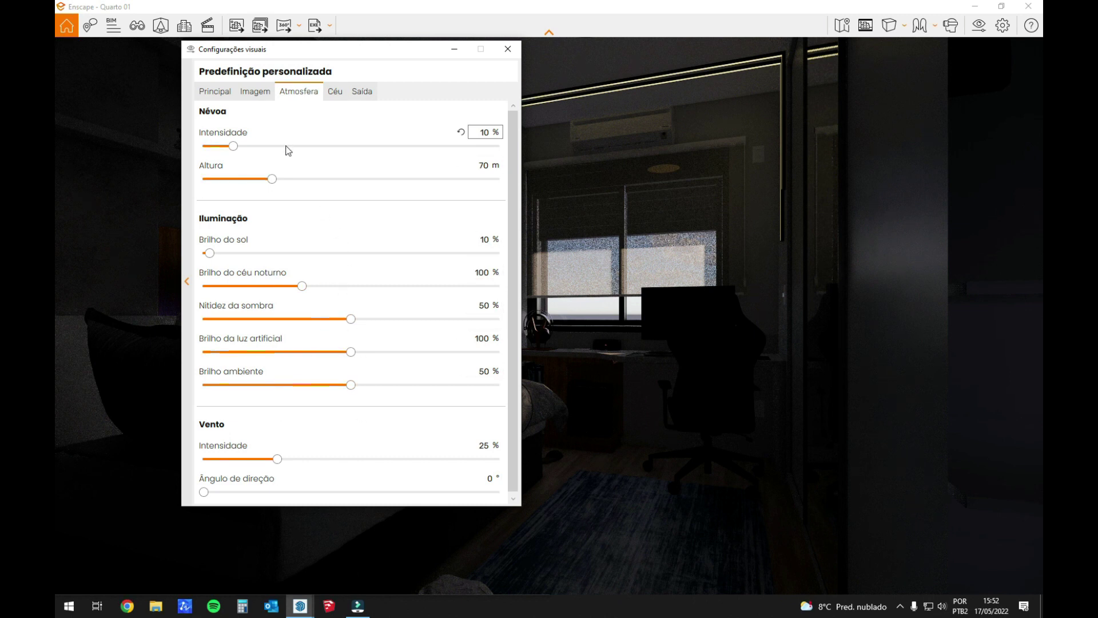
pyautogui.scroll(-1, 309, 428)
pyautogui.scroll(1, 314, 430)
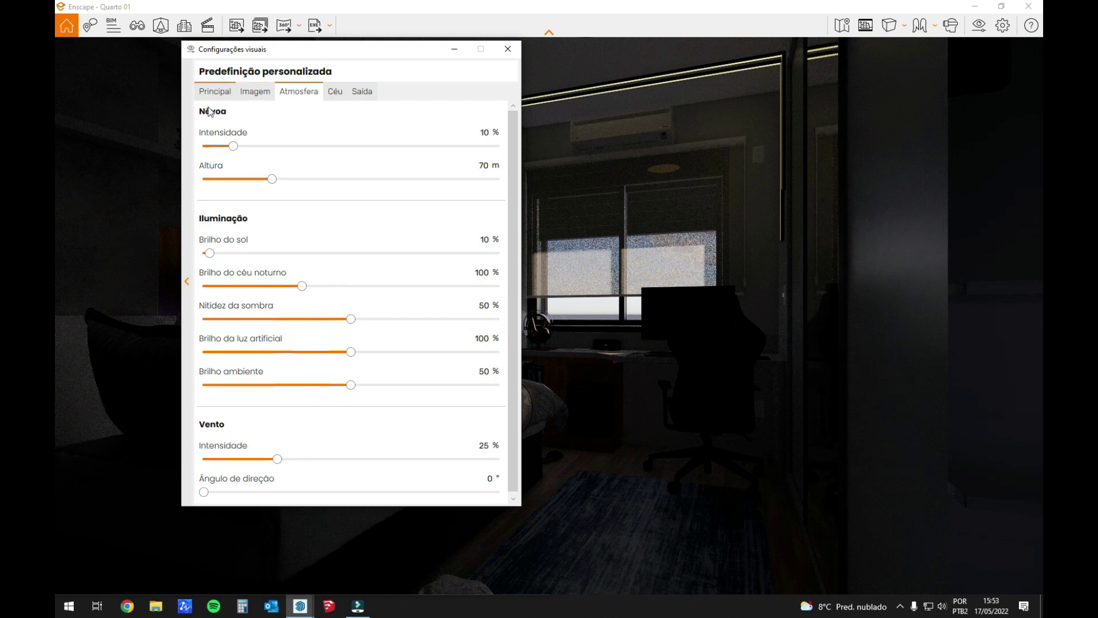
# Step: Show the sky settings, then switch to Chrome, search for "hdri haven" and open Poly Haven's HDRIs page
pyautogui.click(336, 93)
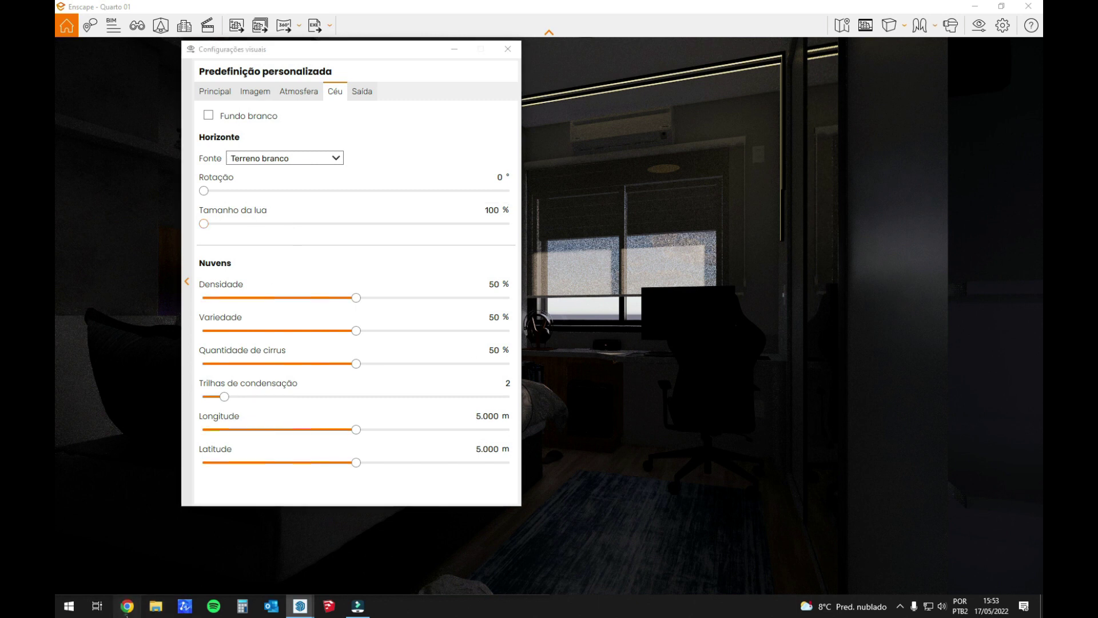
pyautogui.click(484, 364)
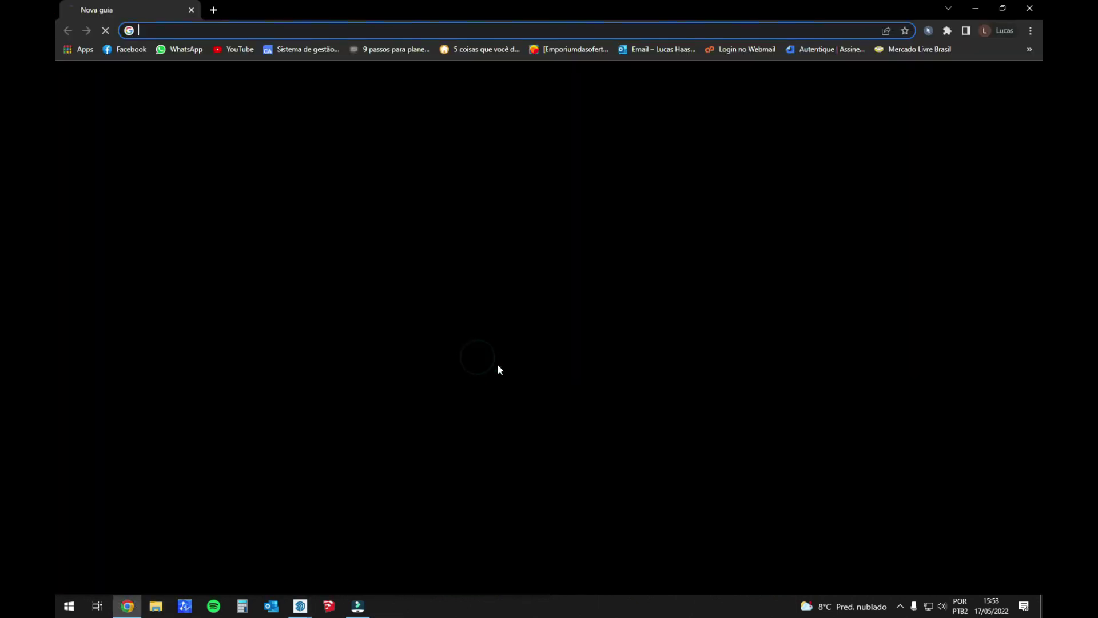
pyautogui.click(269, 31)
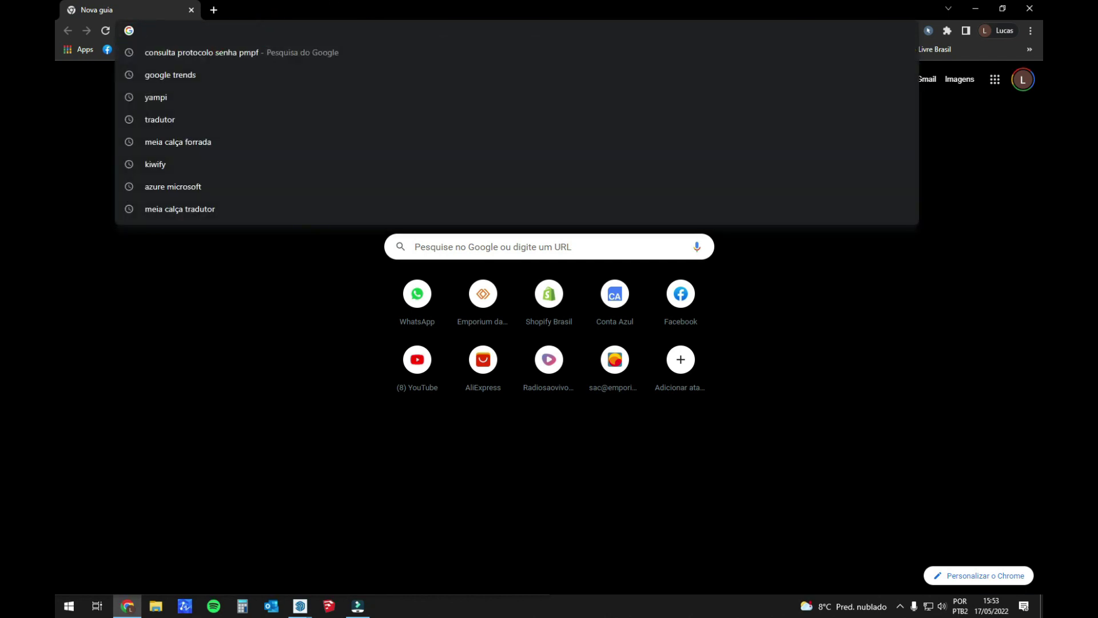
pyautogui.write('hdri re')
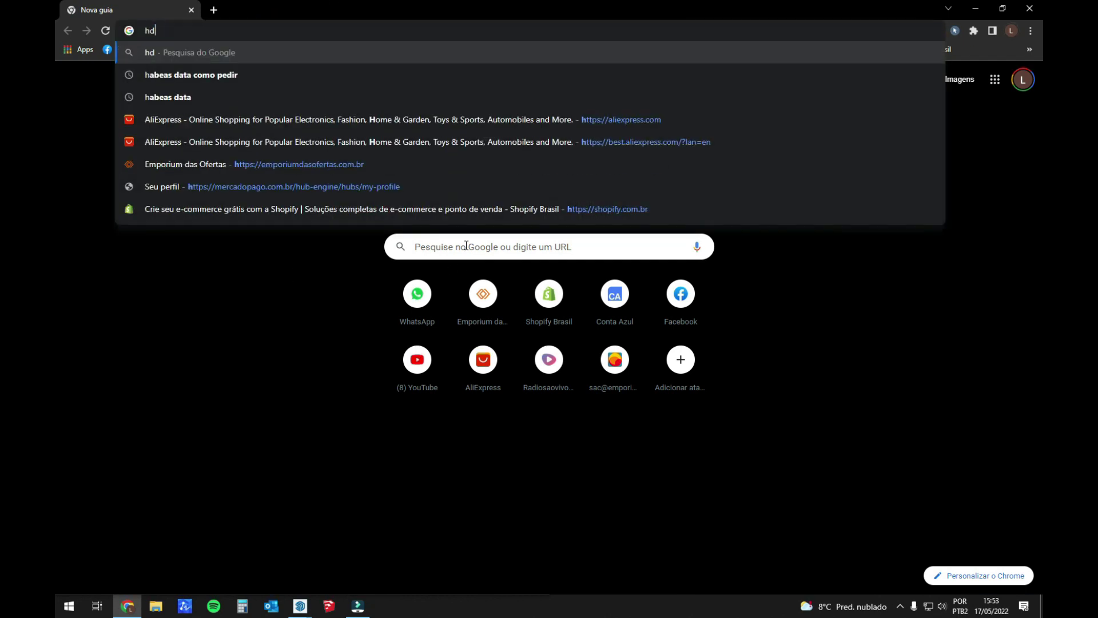
pyautogui.press('BackSpace')
pyautogui.press('BackSpace')
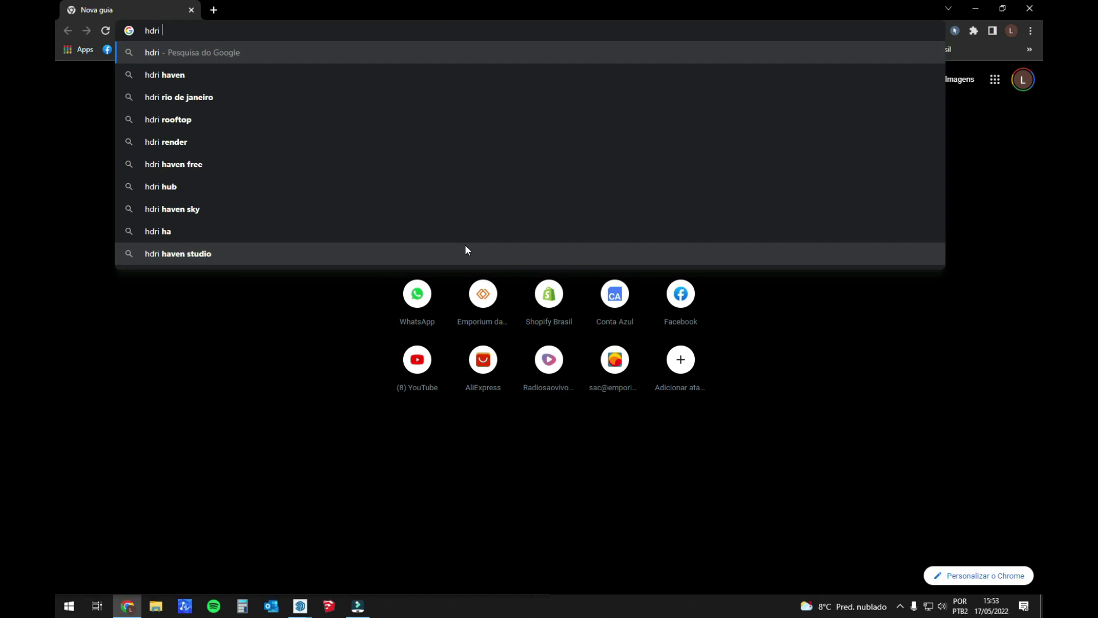
pyautogui.write('ha')
pyautogui.press('Down')
pyautogui.press('Return')
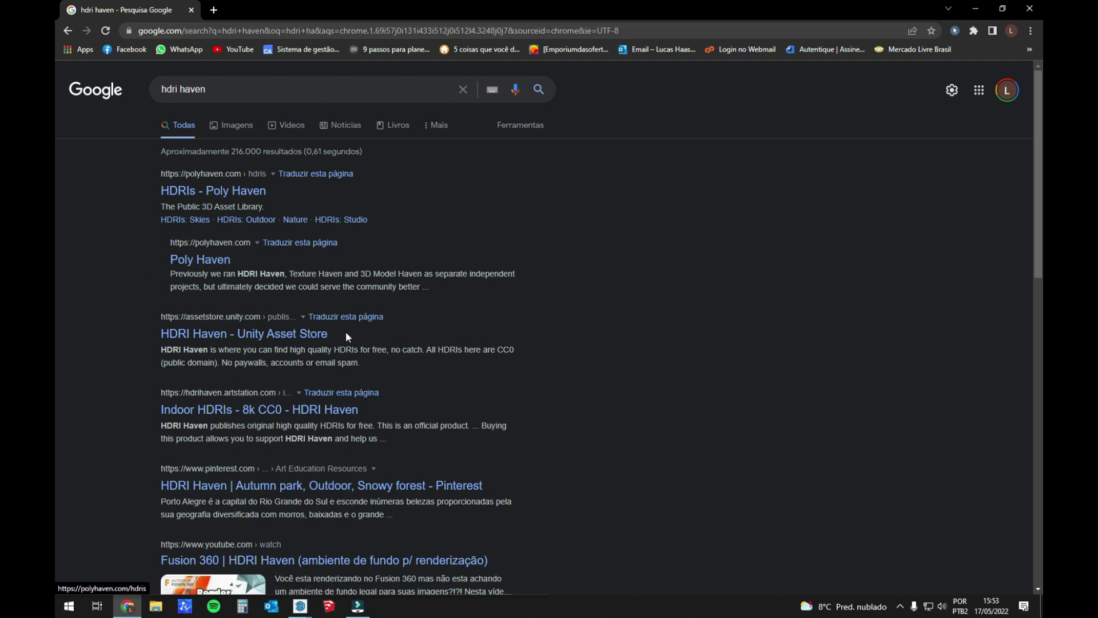
pyautogui.click(207, 193)
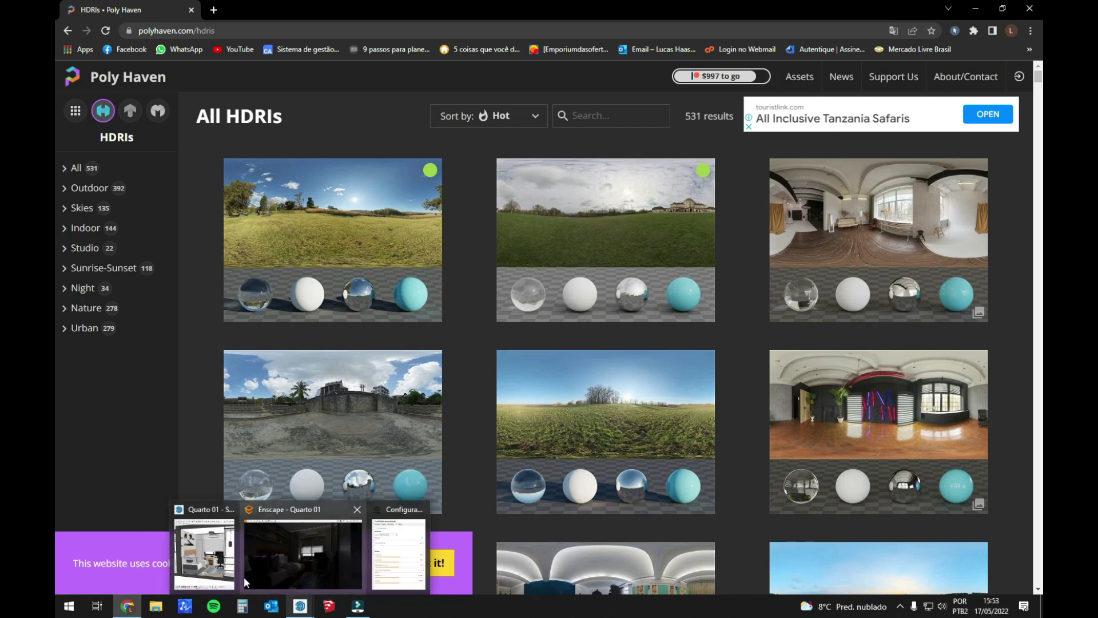
# Step: Switch back to Enscape's visual settings and set the horizon source to Skybox
pyautogui.click(222, 570)
pyautogui.click(304, 612)
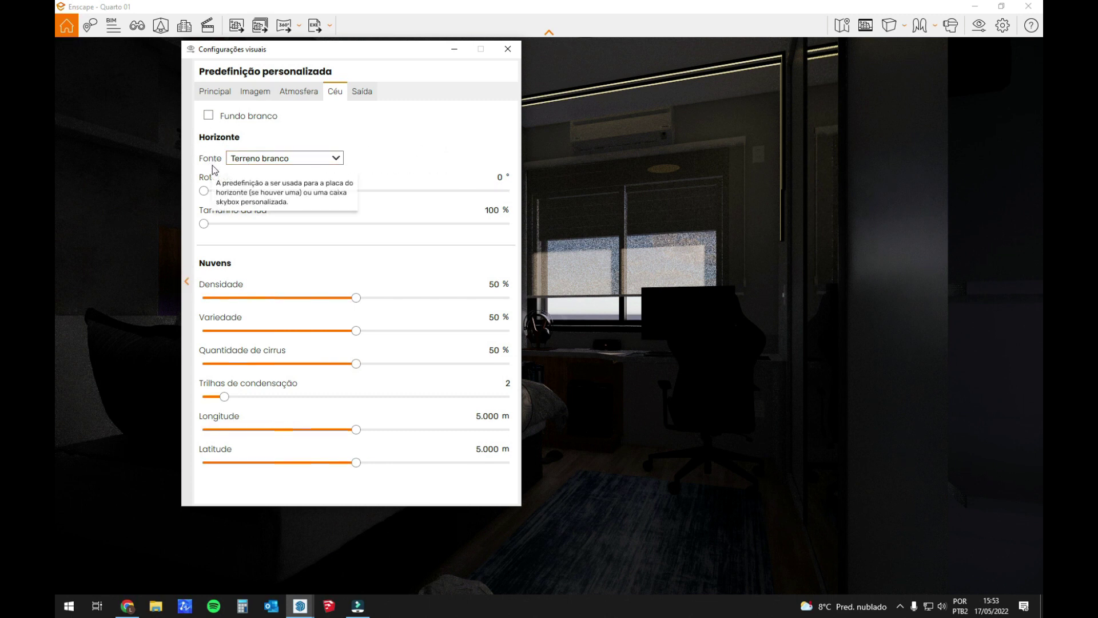
pyautogui.click(255, 159)
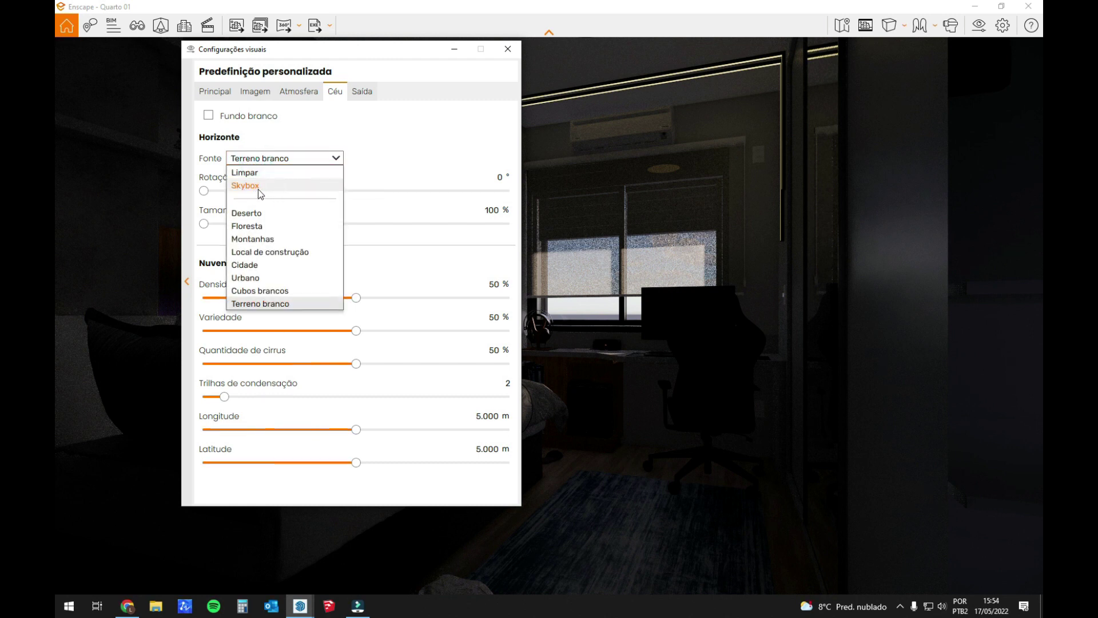
pyautogui.click(258, 186)
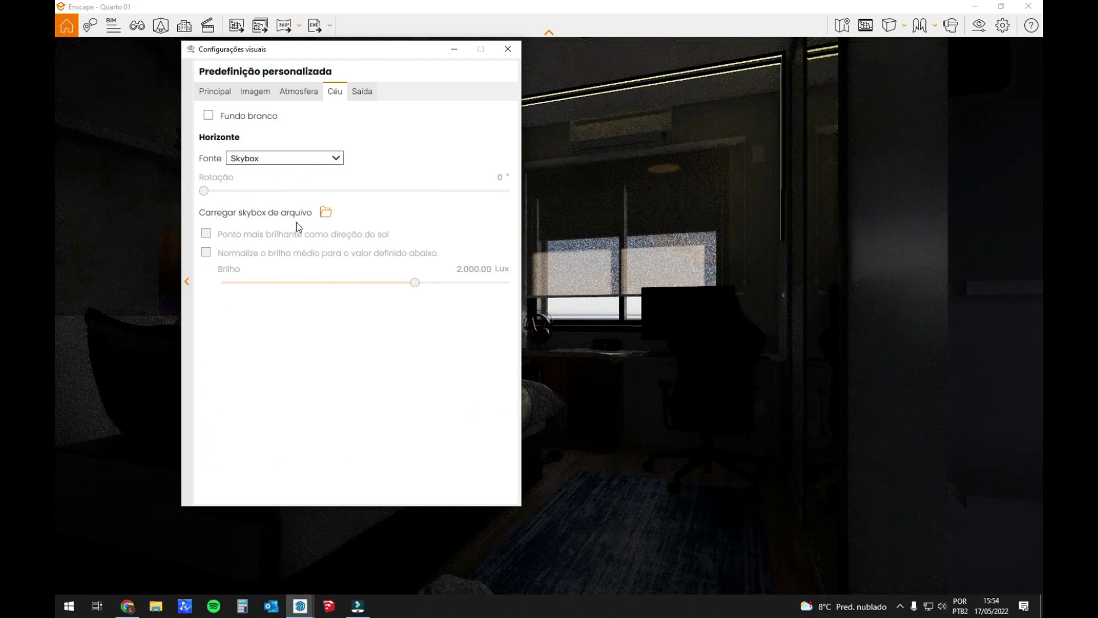
# Step: Start loading a skybox from file and browse to the HDRI folder inside +HAUS > Auxilio Modelagem
pyautogui.click(325, 212)
pyautogui.click(232, 206)
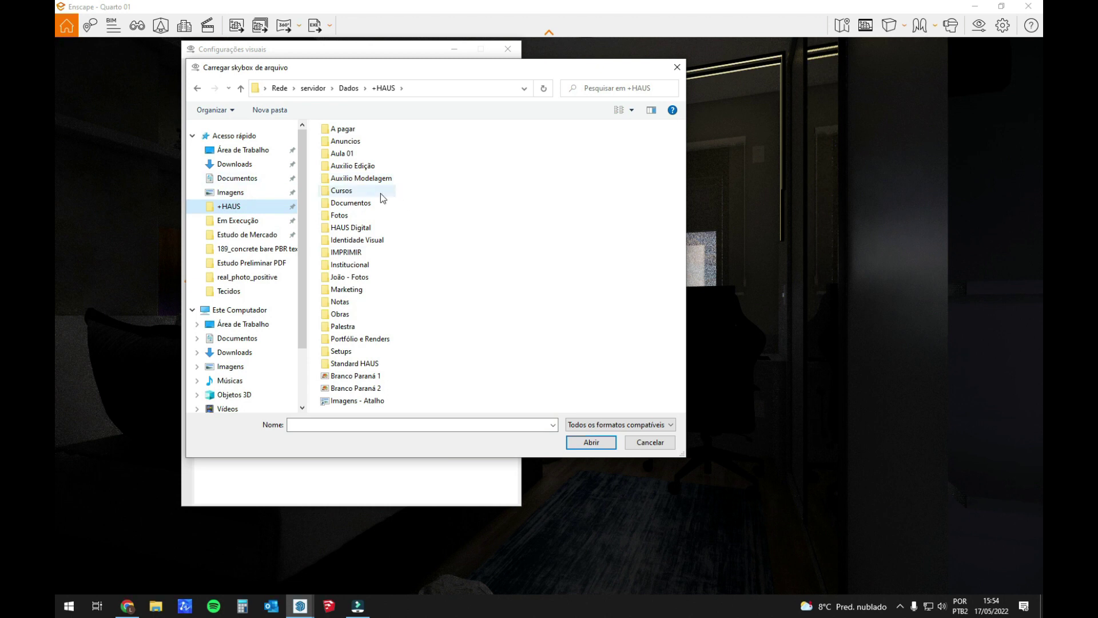
pyautogui.click(380, 175)
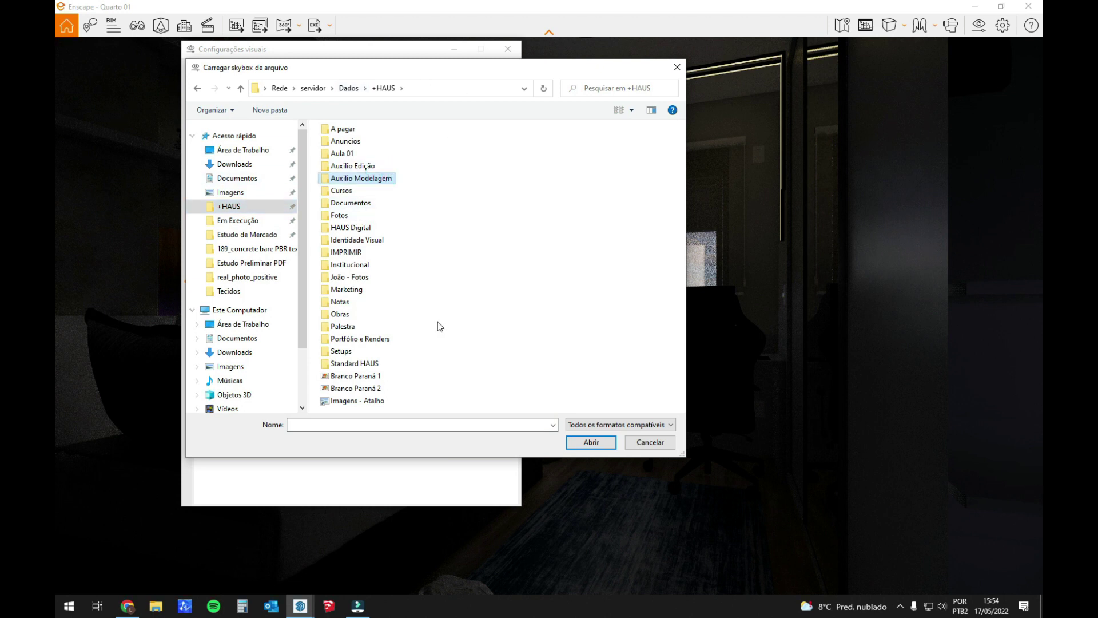
pyautogui.press('Return')
pyautogui.click(382, 255)
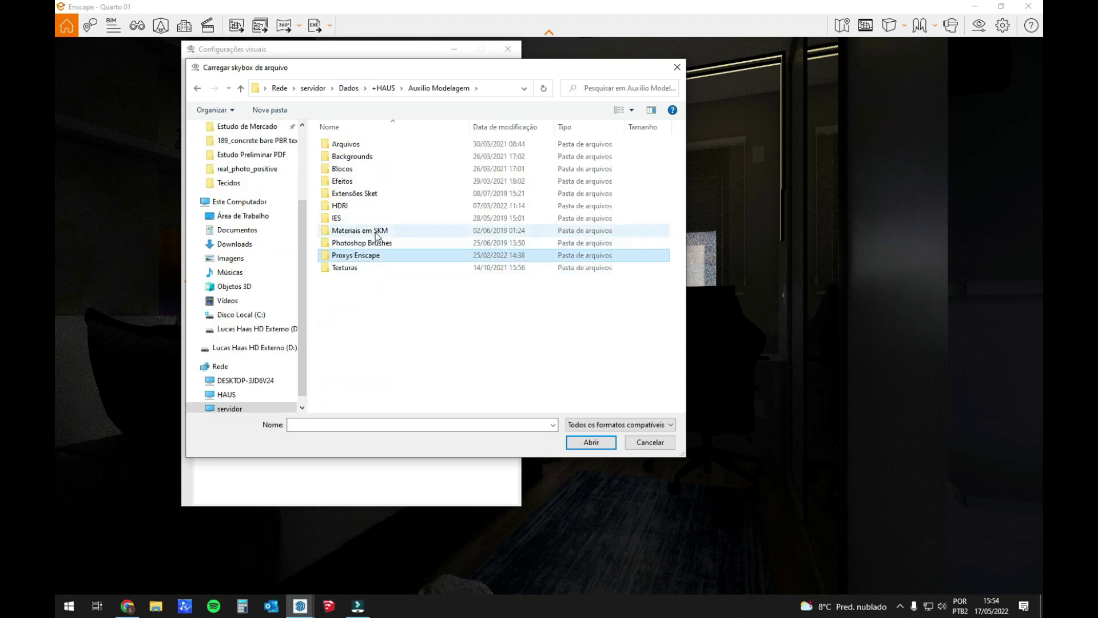
pyautogui.click(343, 205)
pyautogui.press('Return')
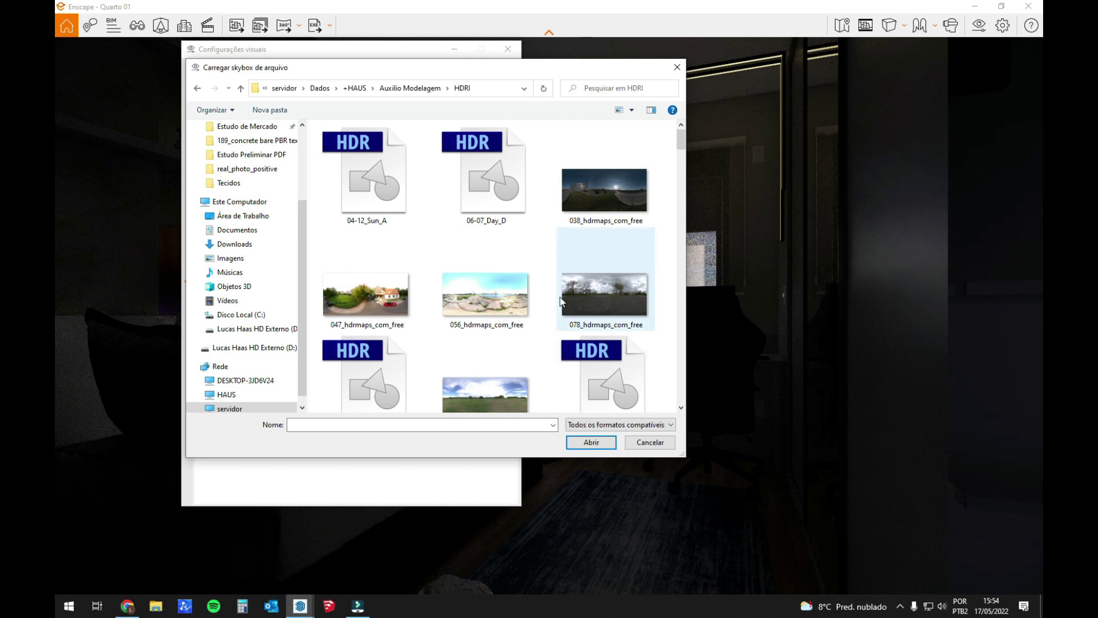
# Step: Look through the skybox files in the HDRI folder for a suitable daytime sky
pyautogui.scroll(-5, 600, 286)
pyautogui.scroll(1, 536, 276)
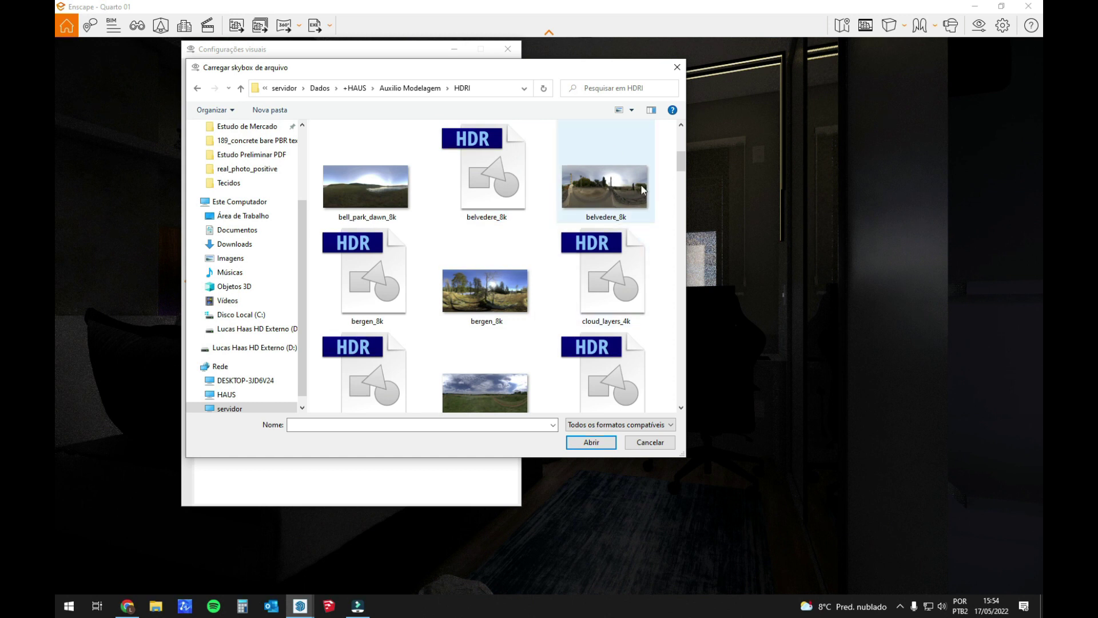
pyautogui.click(488, 160)
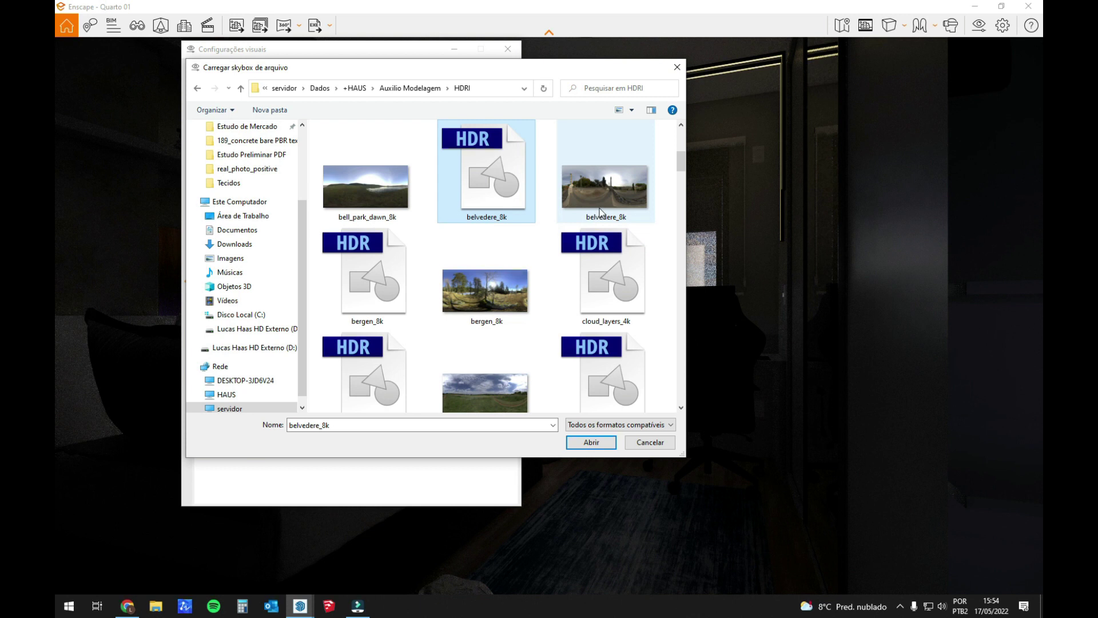
pyautogui.scroll(-5, 516, 256)
pyautogui.scroll(-2, 516, 258)
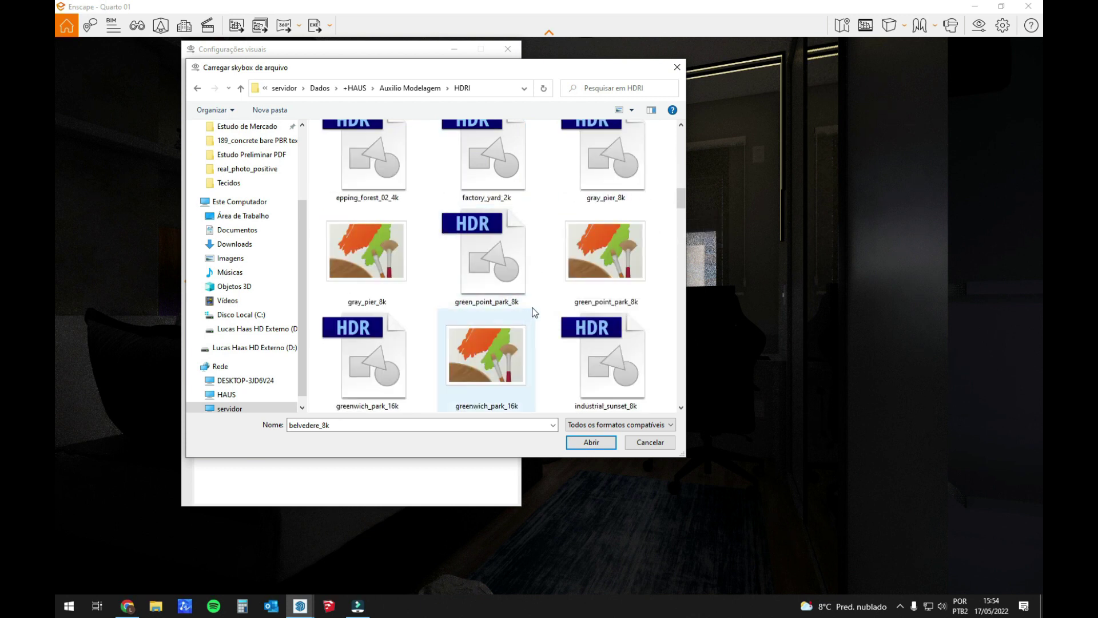
pyautogui.scroll(-2, 576, 282)
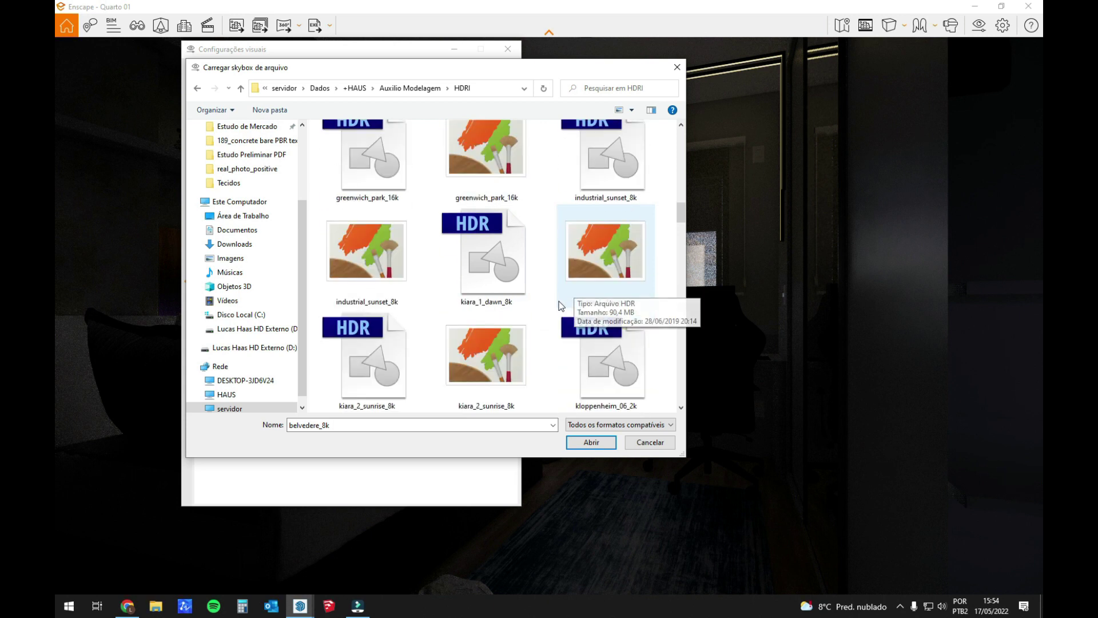
pyautogui.scroll(-2, 558, 302)
pyautogui.click(520, 279)
pyautogui.press('Down')
pyautogui.press('Down')
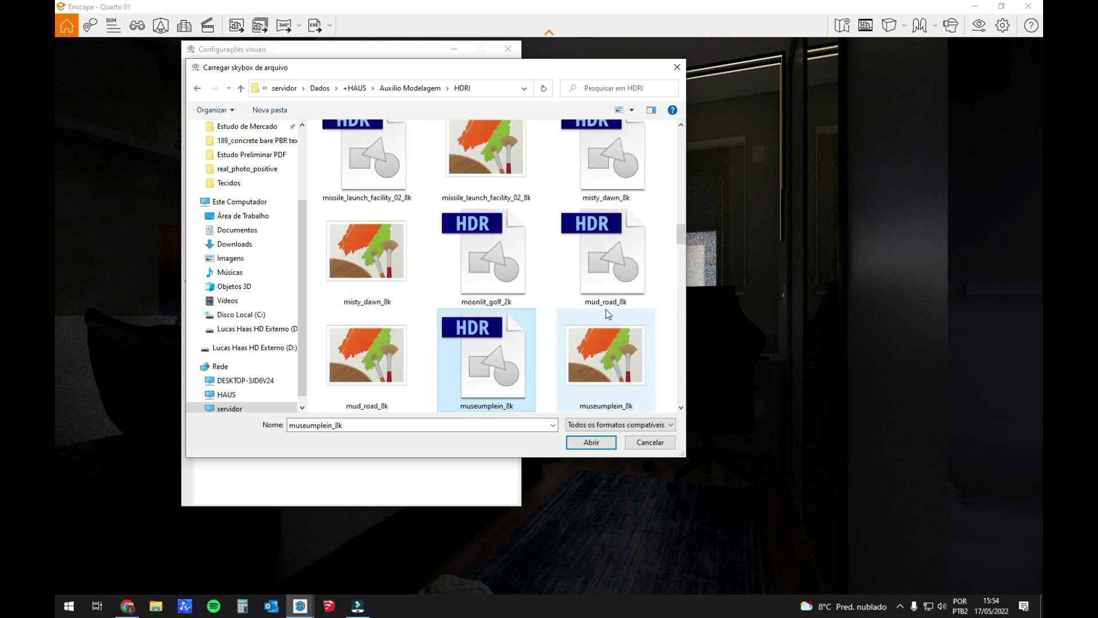
pyautogui.press('Down')
pyautogui.press('Down')
pyautogui.press('Down')
pyautogui.press('Down')
pyautogui.press('Down')
pyautogui.press('Down')
pyautogui.press('Down')
pyautogui.press('Down')
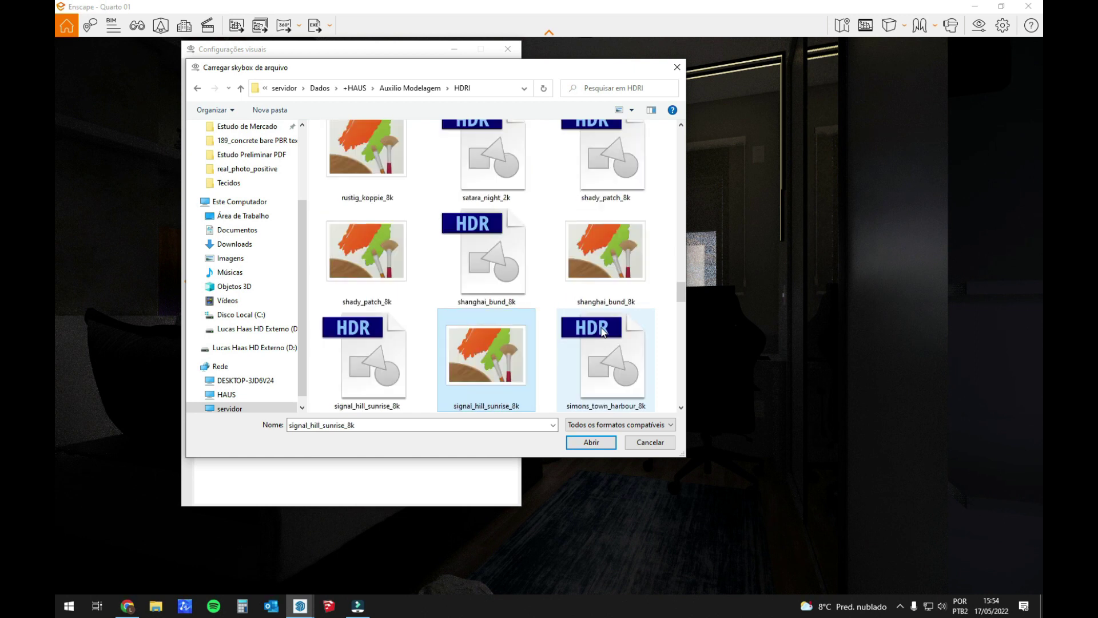
pyautogui.press('Down')
pyautogui.press('Down')
pyautogui.click(681, 314)
pyautogui.press('Down')
pyautogui.press('Down')
pyautogui.press('Down')
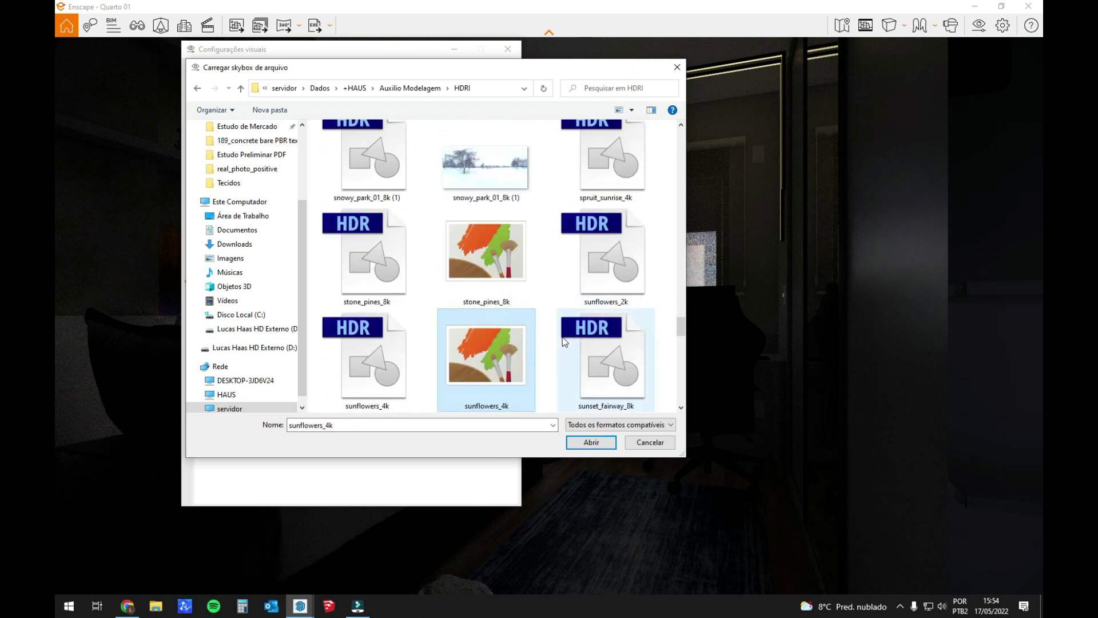
pyautogui.press('Down')
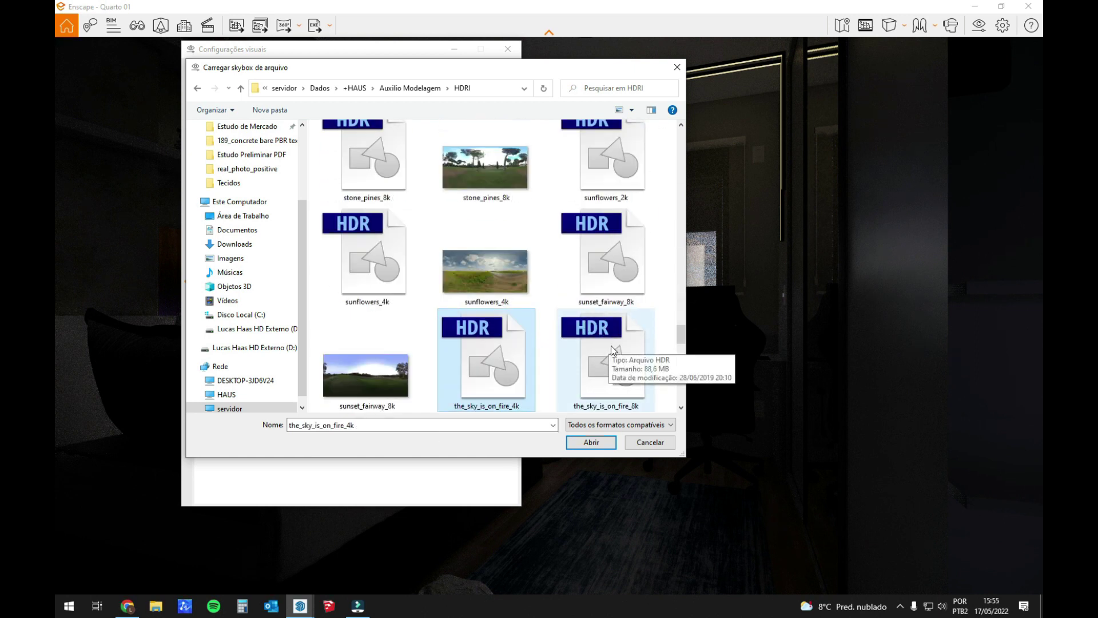
# Step: Load the HDR version of sunflowers_4k as the skybox
pyautogui.press('Up')
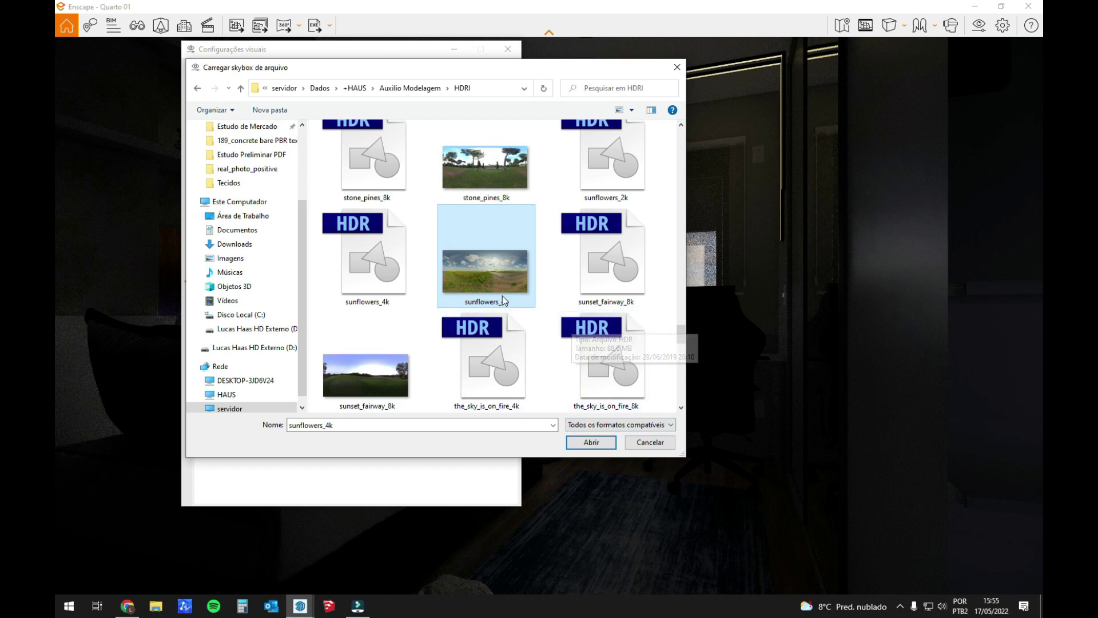
pyautogui.press('Left')
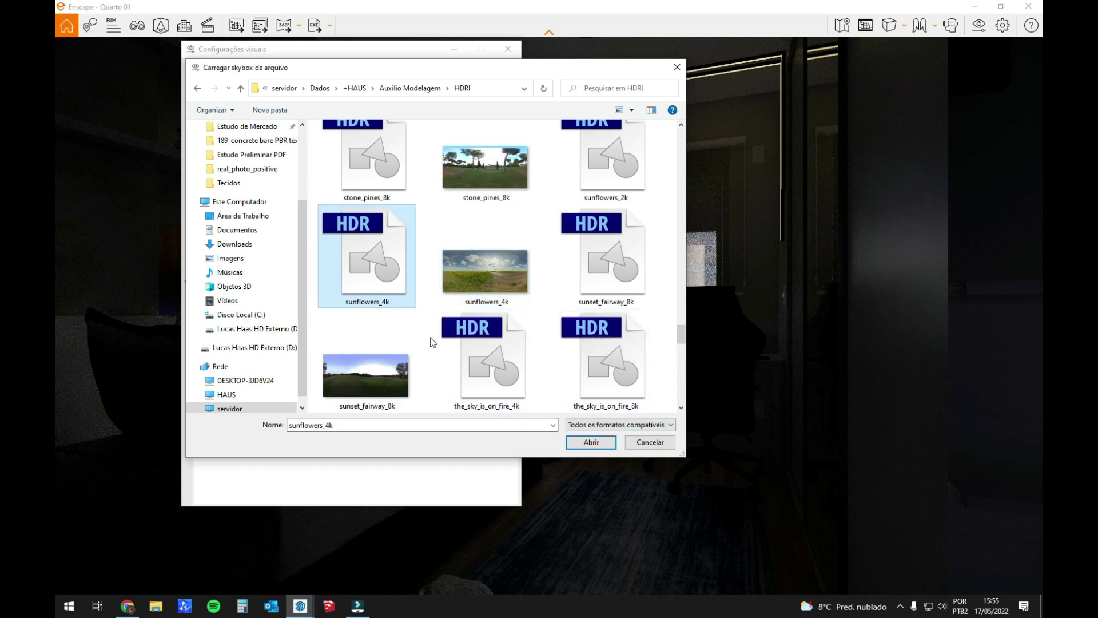
pyautogui.click(568, 446)
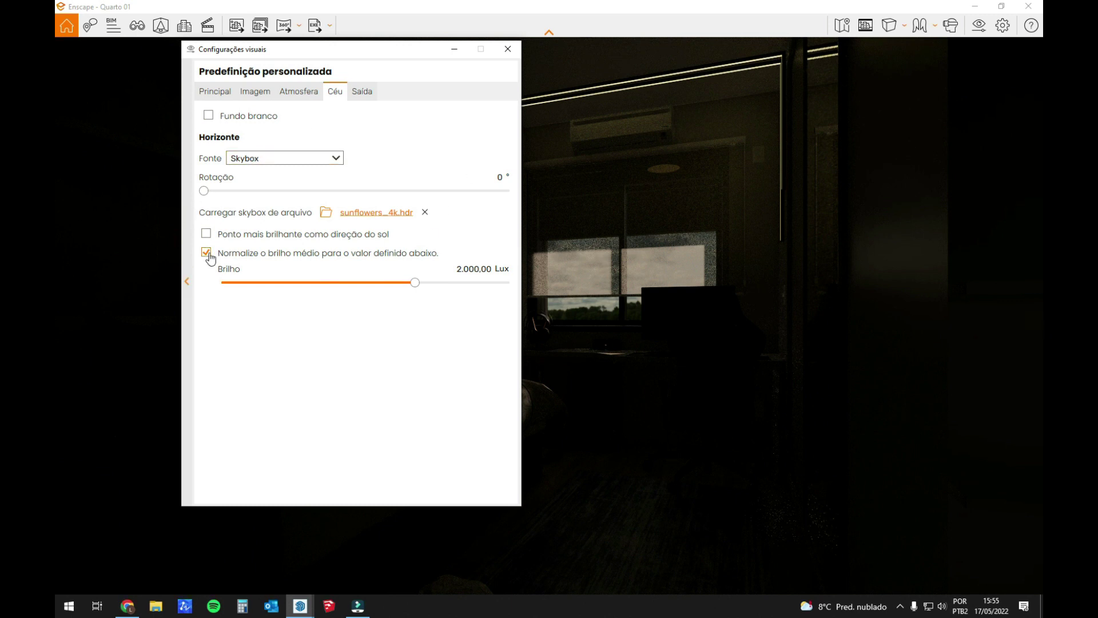
# Step: Make the skybox's brightest point the sun direction
pyautogui.moveTo(248, 245)
pyautogui.moveTo(204, 245)
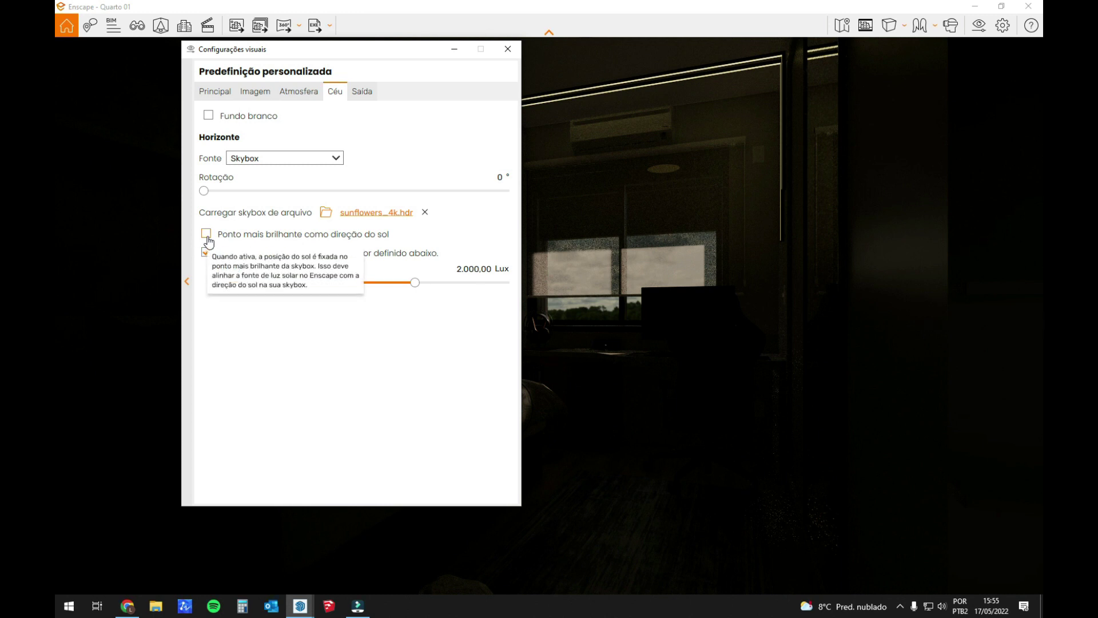
pyautogui.click(207, 235)
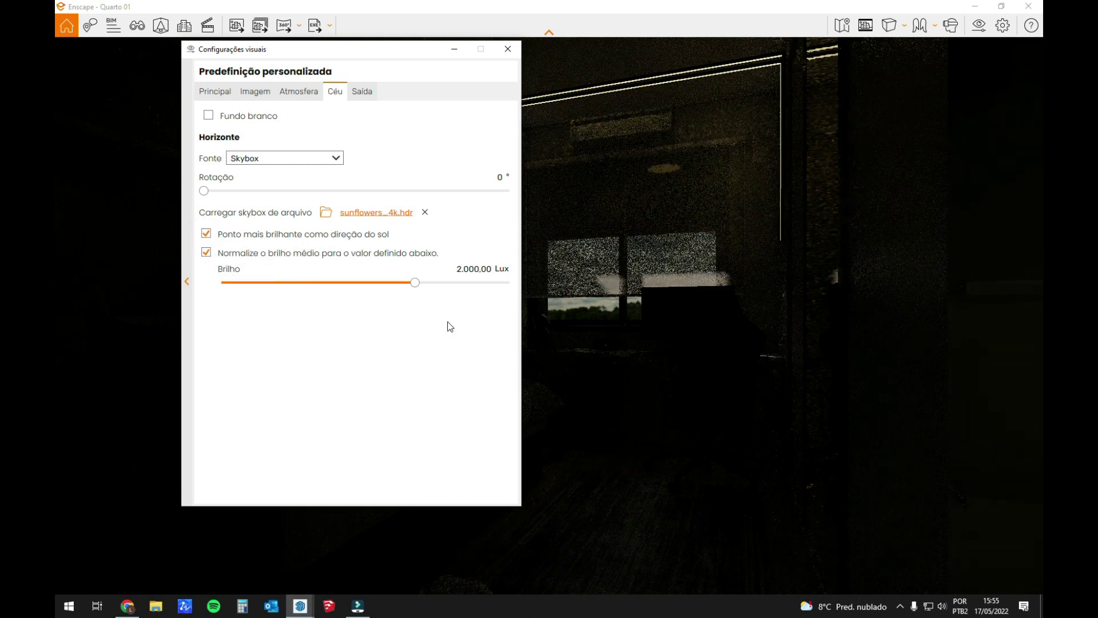
# Step: Move the visual settings window clear of the bedroom window view and rotate the skybox to 147°
pyautogui.moveTo(412, 55); pyautogui.dragTo(333, 48)
pyautogui.moveTo(123, 185); pyautogui.dragTo(250, 213)
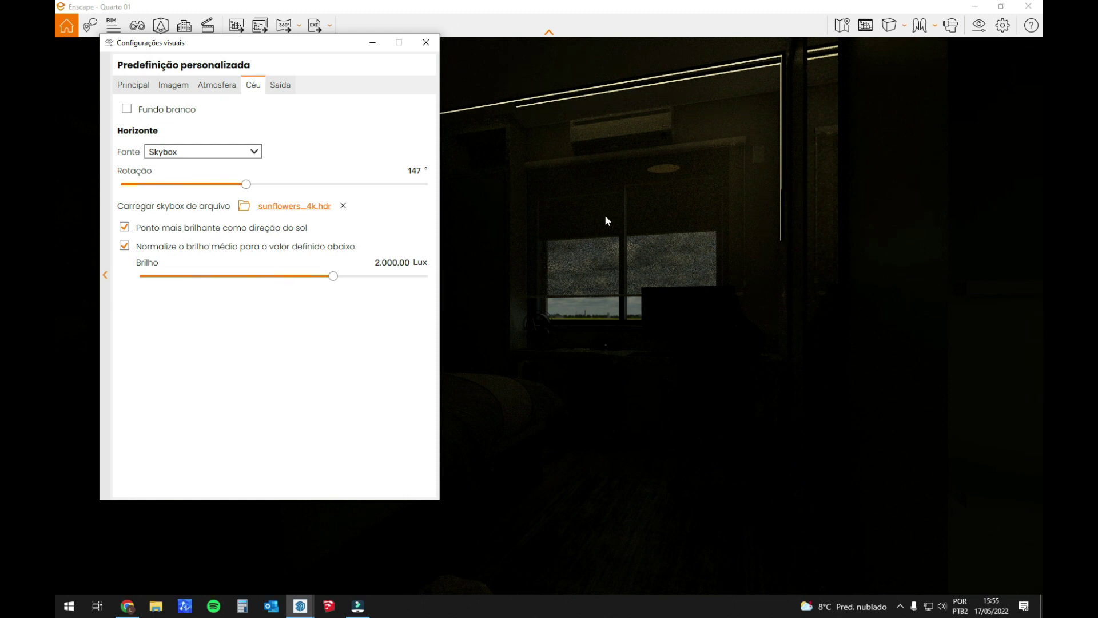
pyautogui.moveTo(246, 183); pyautogui.dragTo(247, 185)
# Step: Try the skybox brightness at 250.000 Lux and then reduce it to about 25.518 Lux
pyautogui.moveTo(334, 276); pyautogui.dragTo(441, 280)
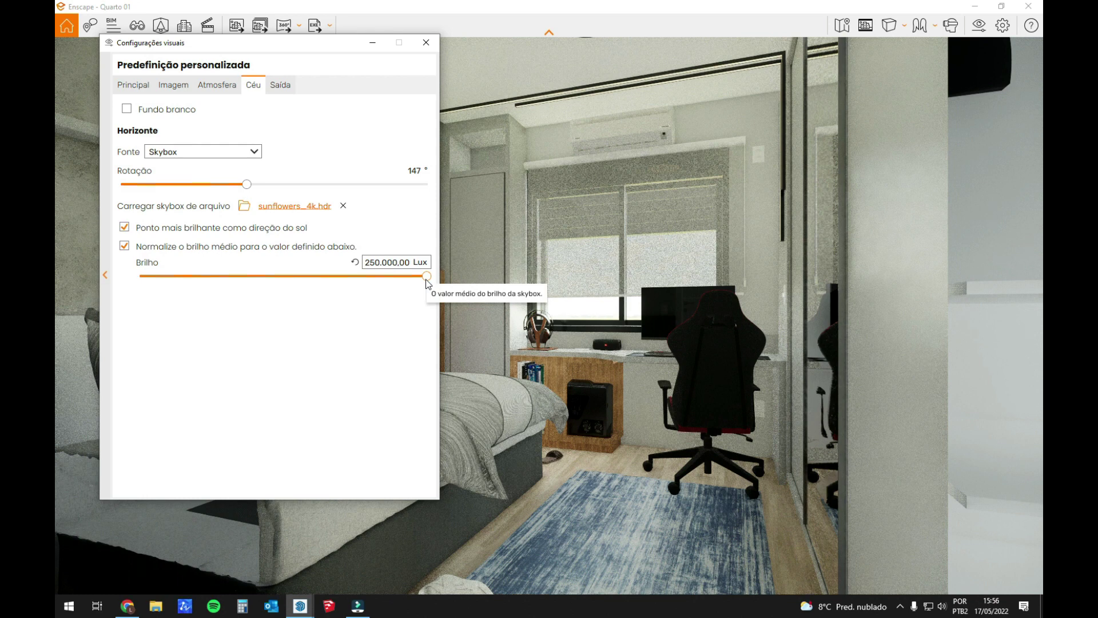
pyautogui.moveTo(428, 277); pyautogui.dragTo(394, 291)
pyautogui.click(365, 262)
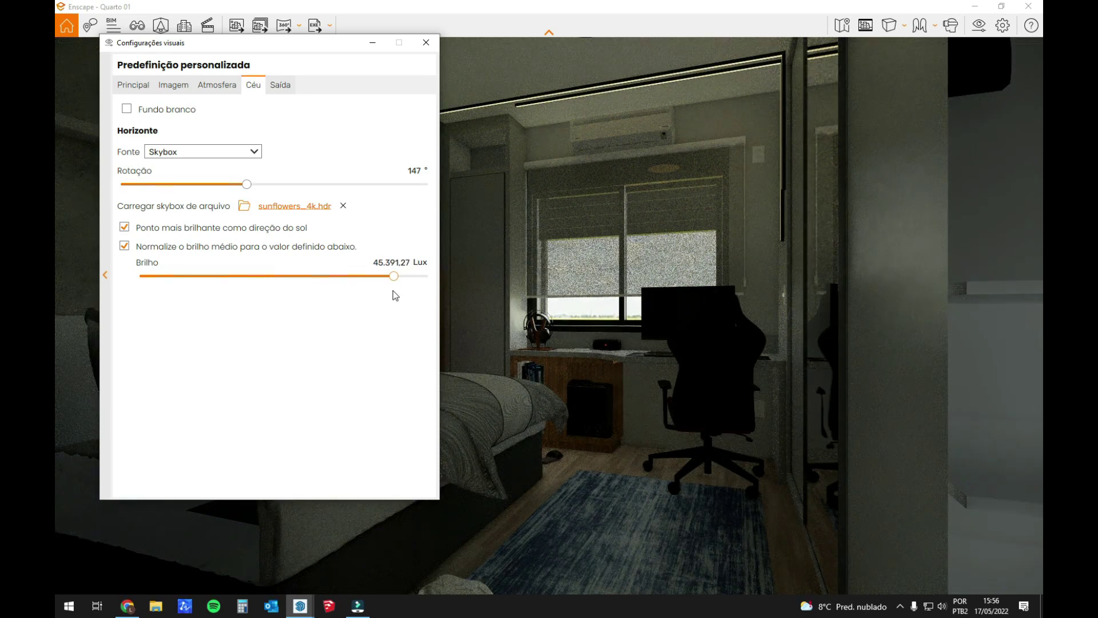
pyautogui.moveTo(396, 295); pyautogui.dragTo(382, 294)
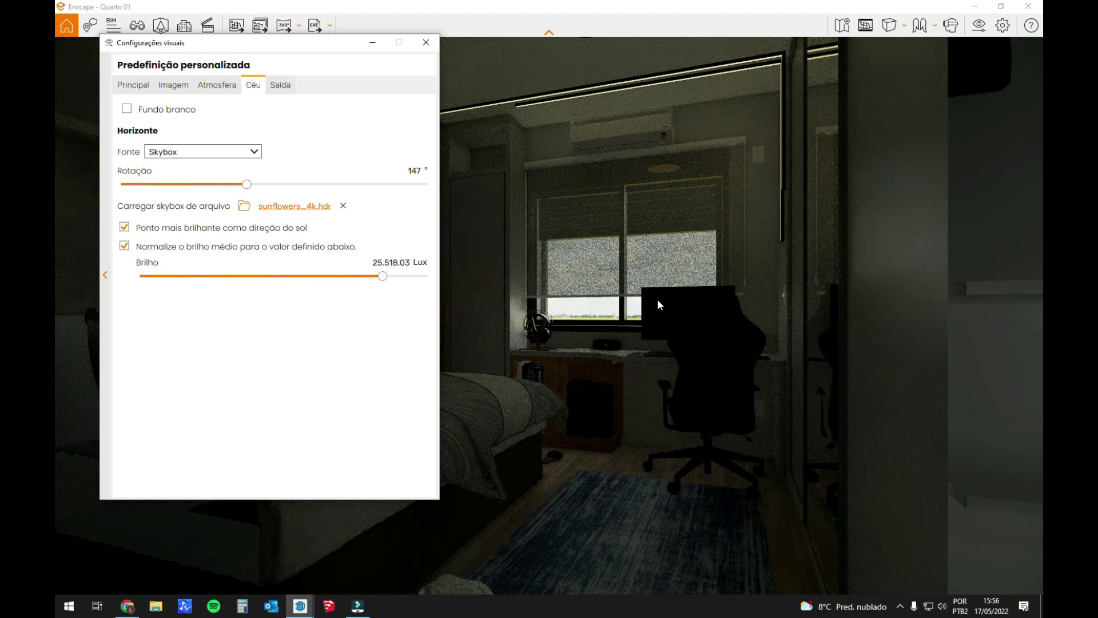
# Step: Set the style mode to Visualização da luz and raise the skybox brightness to 250.000 Lux
pyautogui.click(141, 88)
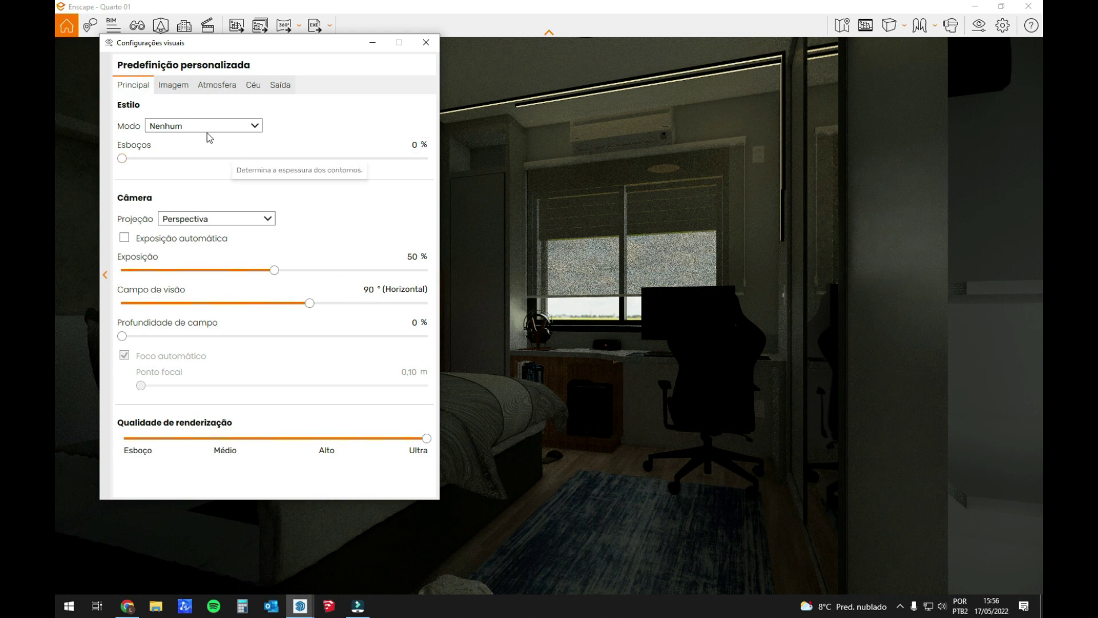
pyautogui.click(166, 125)
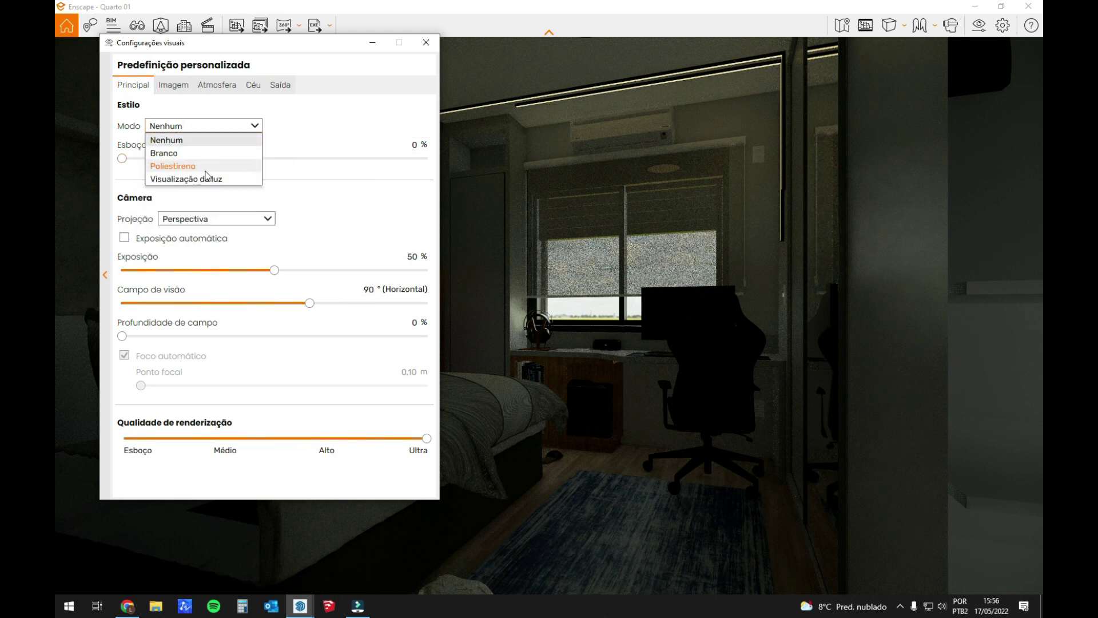
pyautogui.click(187, 179)
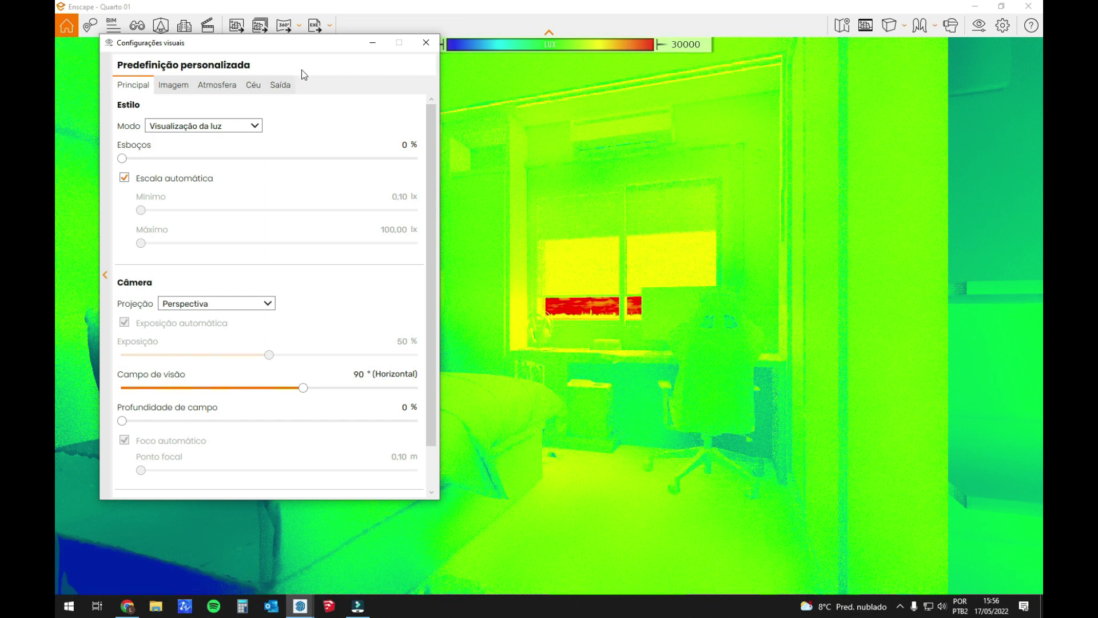
pyautogui.click(254, 85)
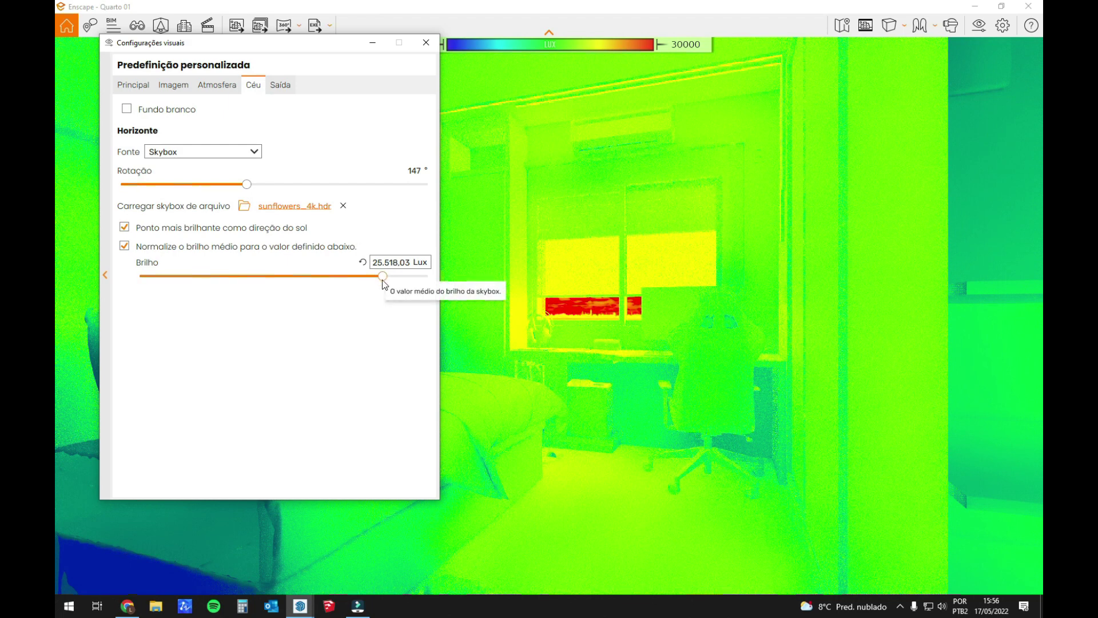
pyautogui.moveTo(382, 276); pyautogui.dragTo(427, 276)
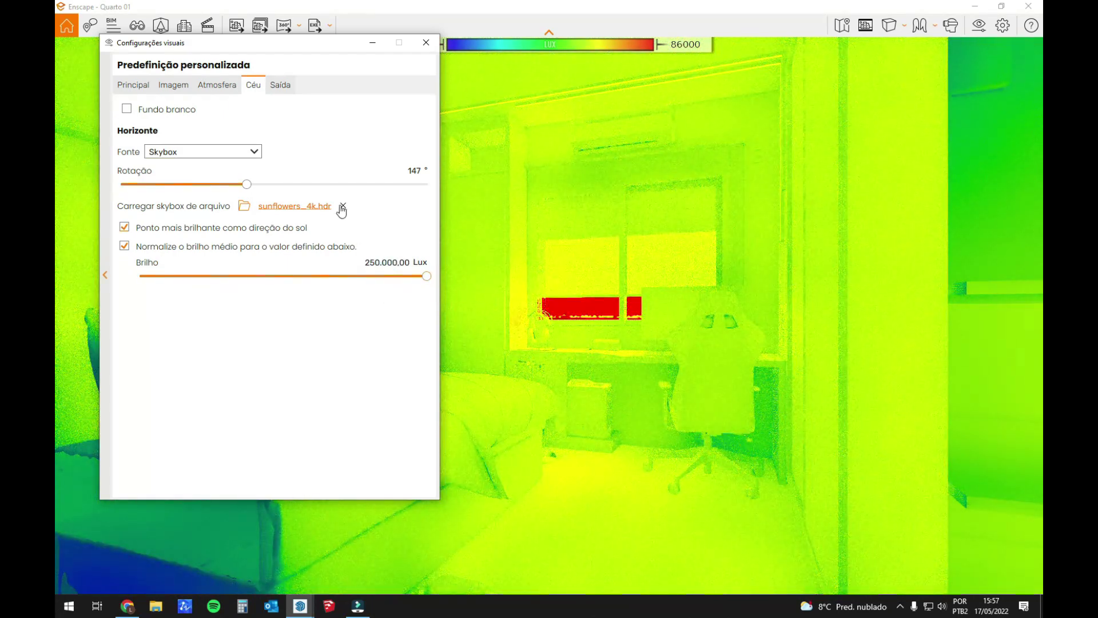
# Step: Return the style mode to Nenhum and raise the camera exposure to 59%
pyautogui.click(147, 88)
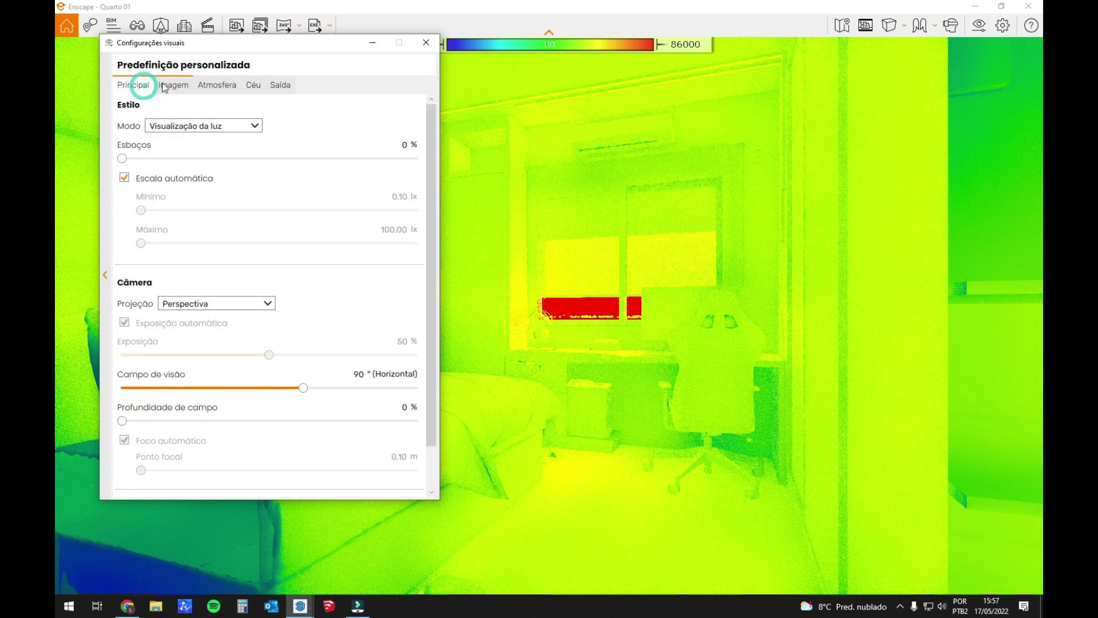
pyautogui.click(172, 85)
pyautogui.click(128, 87)
pyautogui.click(246, 126)
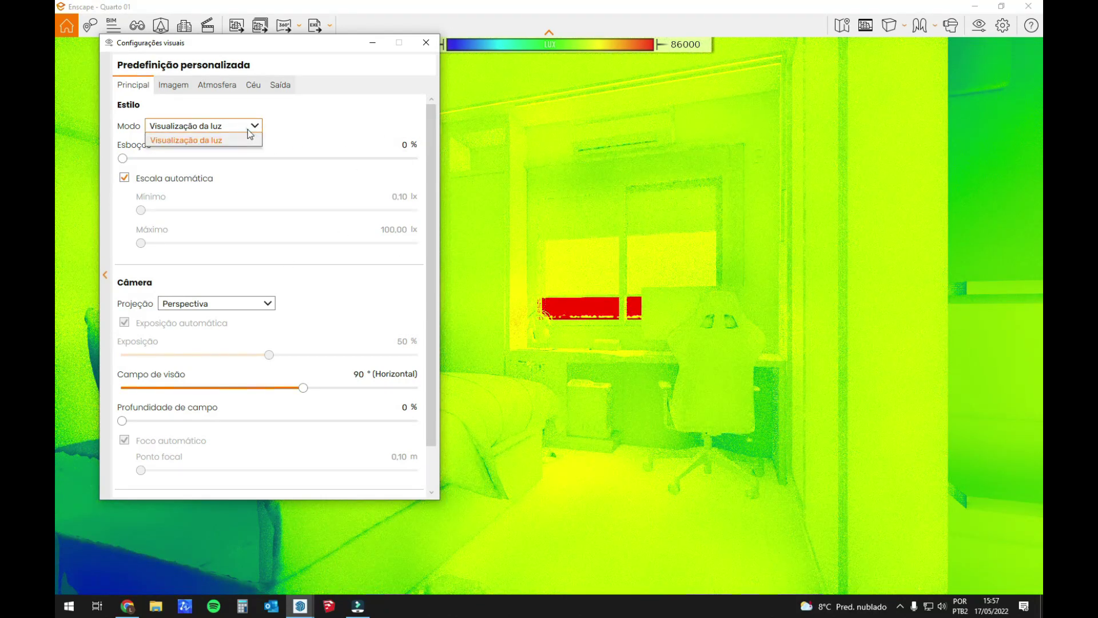
pyautogui.click(166, 140)
pyautogui.click(125, 237)
pyautogui.moveTo(273, 270); pyautogui.dragTo(302, 271)
# Step: Check the scene's light levels in Visualização da luz mode, then return the style mode to Nenhum
pyautogui.click(216, 125)
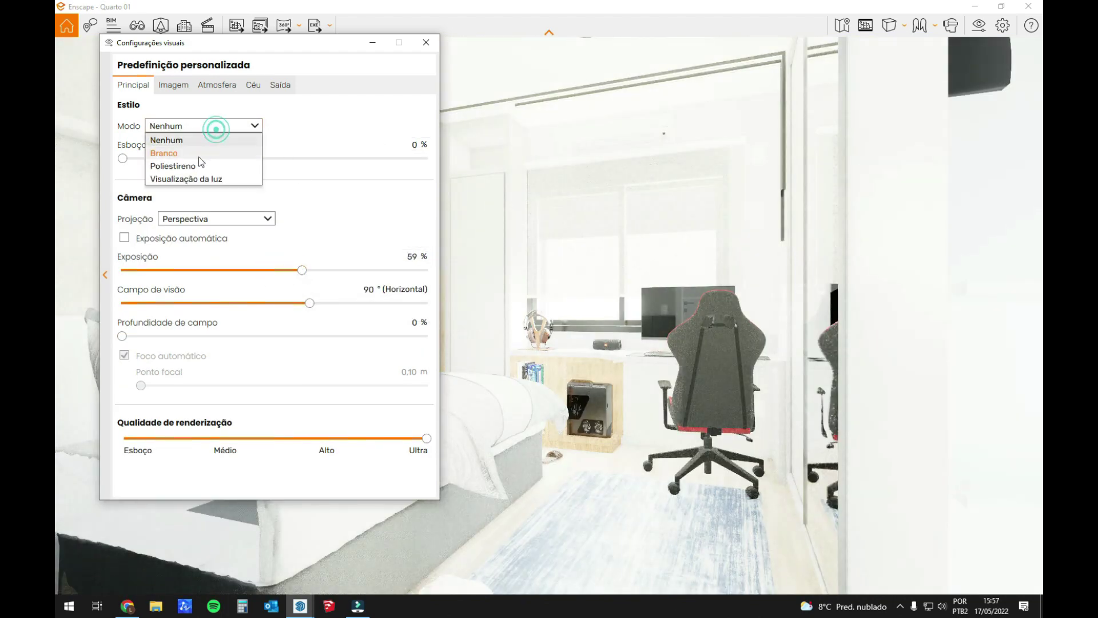
pyautogui.click(186, 179)
pyautogui.click(210, 127)
pyautogui.click(193, 140)
# Step: Set the camera exposure to 50%
pyautogui.click(240, 219)
pyautogui.click(296, 178)
pyautogui.click(412, 256)
pyautogui.write('50')
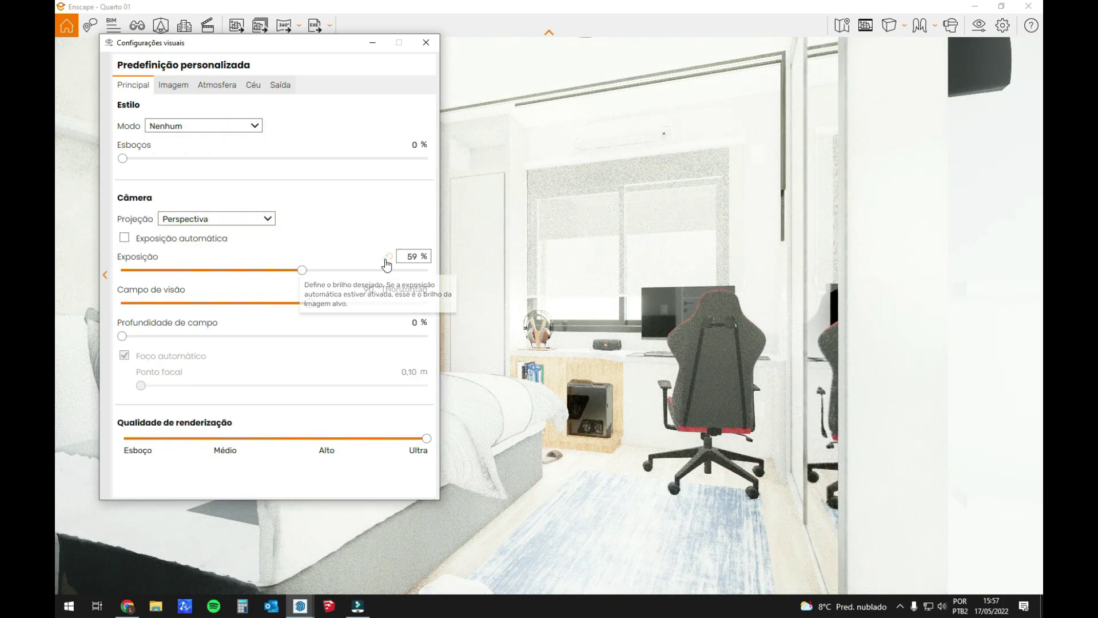
pyautogui.press('Return')
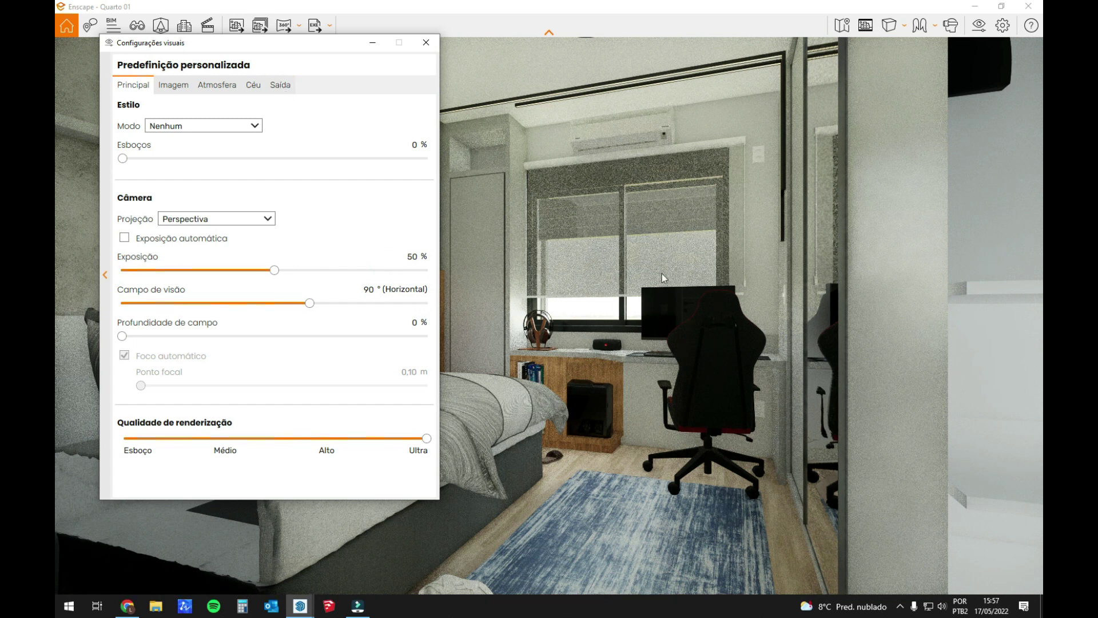
# Step: Switch the style mode to Visualização da luz and lower the skybox brightness to about 8.385 Lux
pyautogui.click(255, 86)
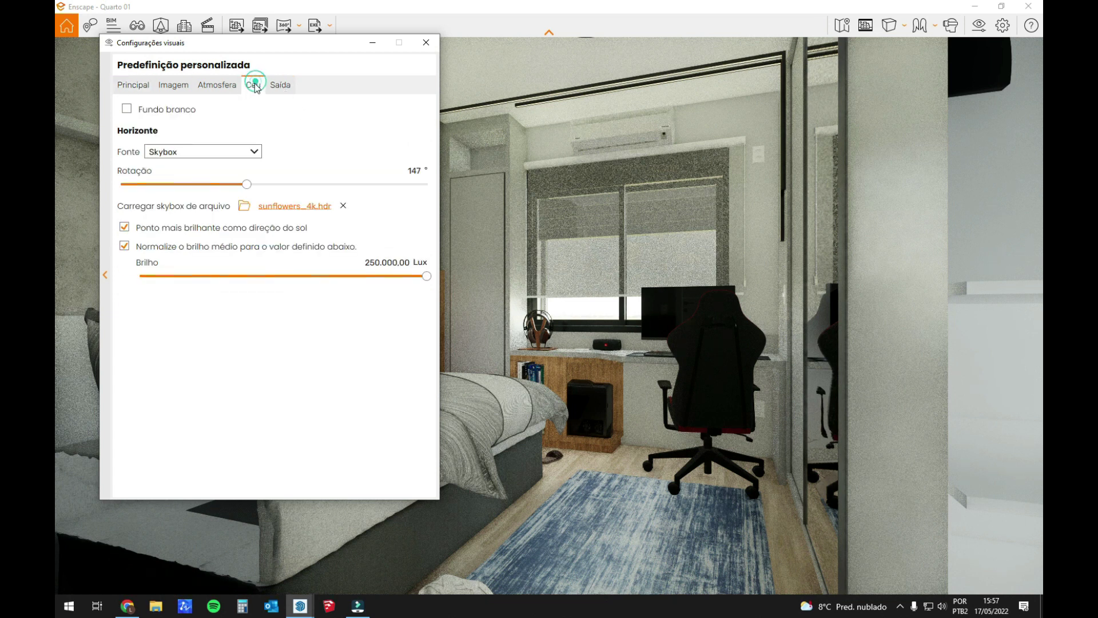
pyautogui.click(133, 84)
pyautogui.click(205, 125)
pyautogui.click(191, 178)
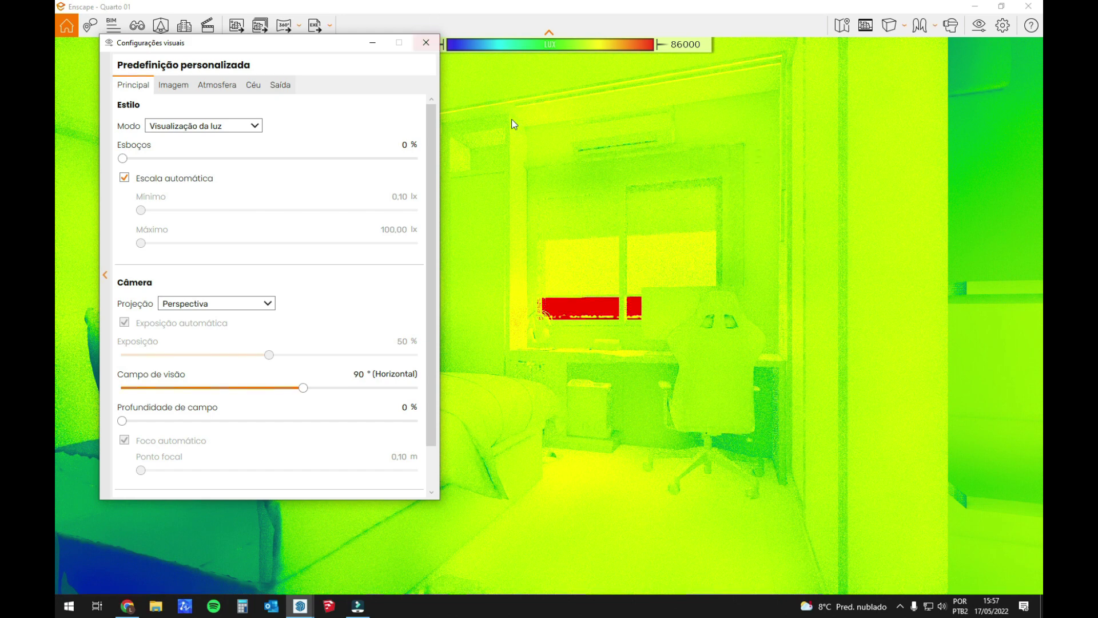
pyautogui.click(280, 85)
pyautogui.click(254, 86)
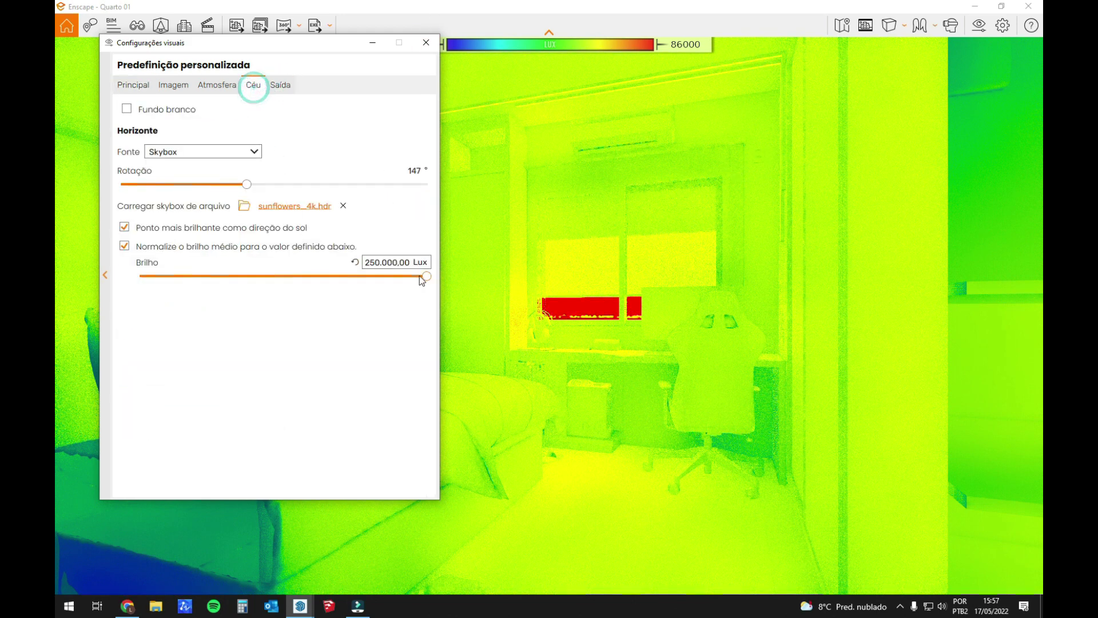
pyautogui.moveTo(421, 282); pyautogui.dragTo(362, 288)
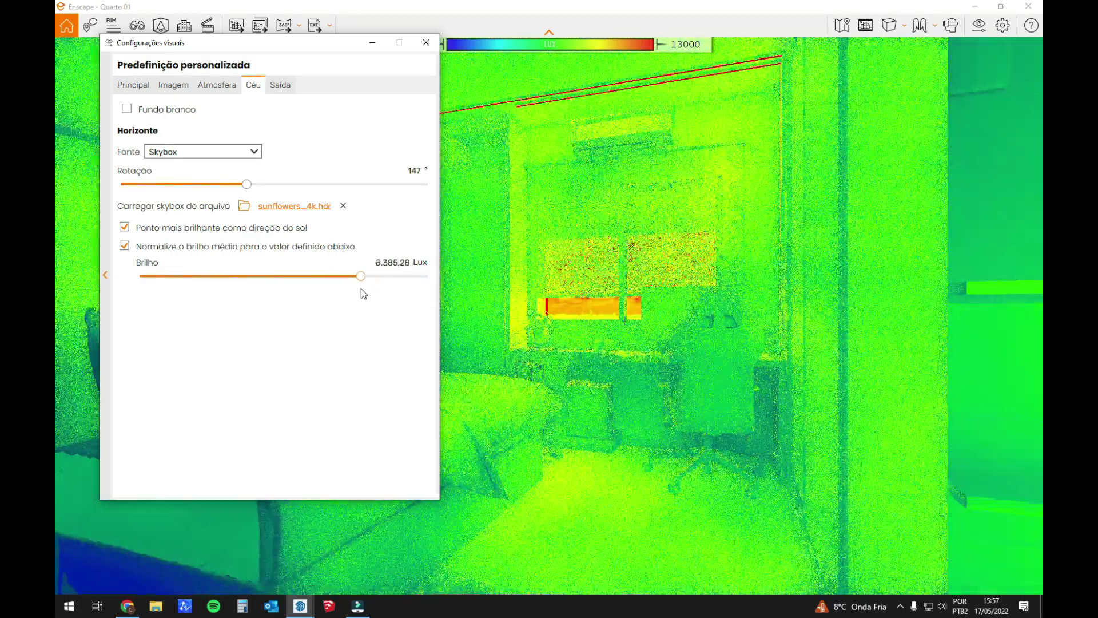
# Step: Set the style mode back to Nenhum and raise the skybox brightness to about 15.848 Lux
pyautogui.click(132, 89)
pyautogui.click(190, 126)
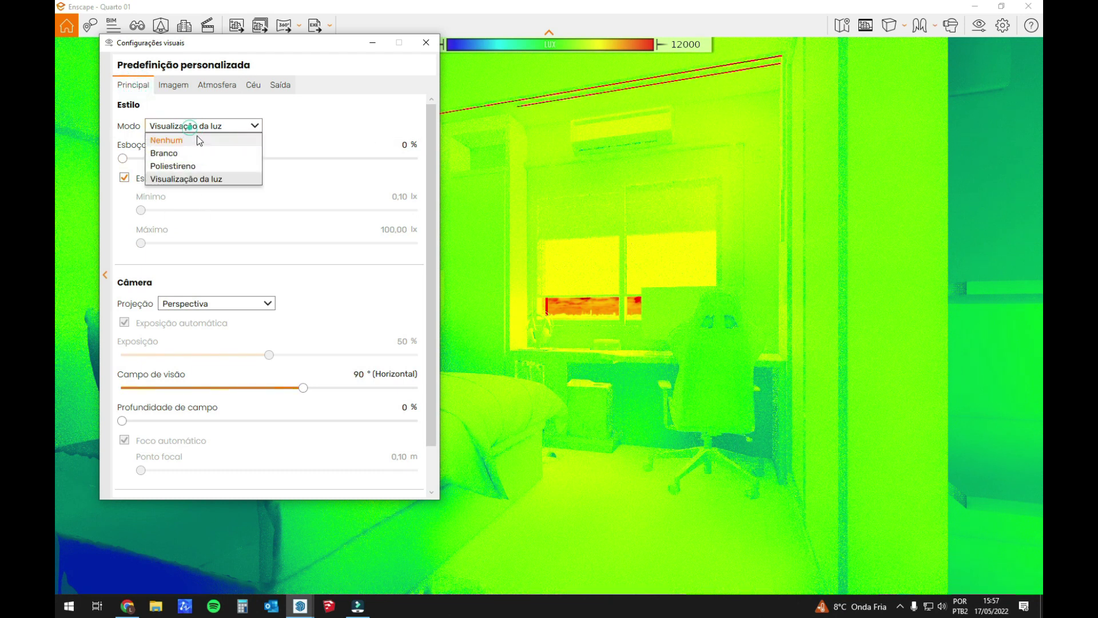
pyautogui.click(184, 141)
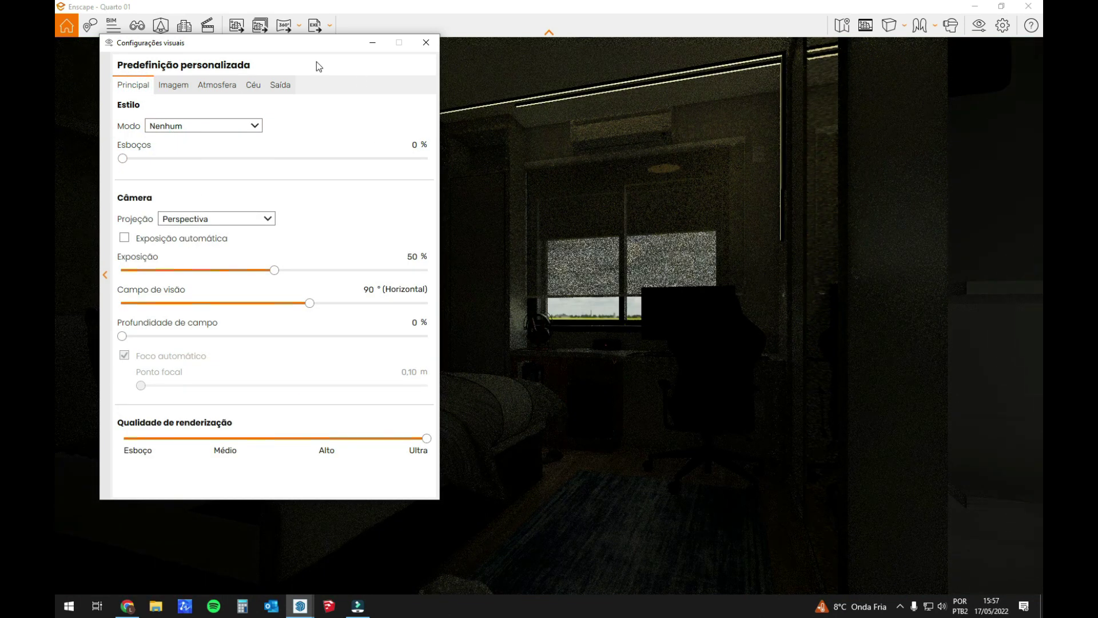
pyautogui.click(255, 84)
pyautogui.moveTo(361, 277); pyautogui.dragTo(372, 285)
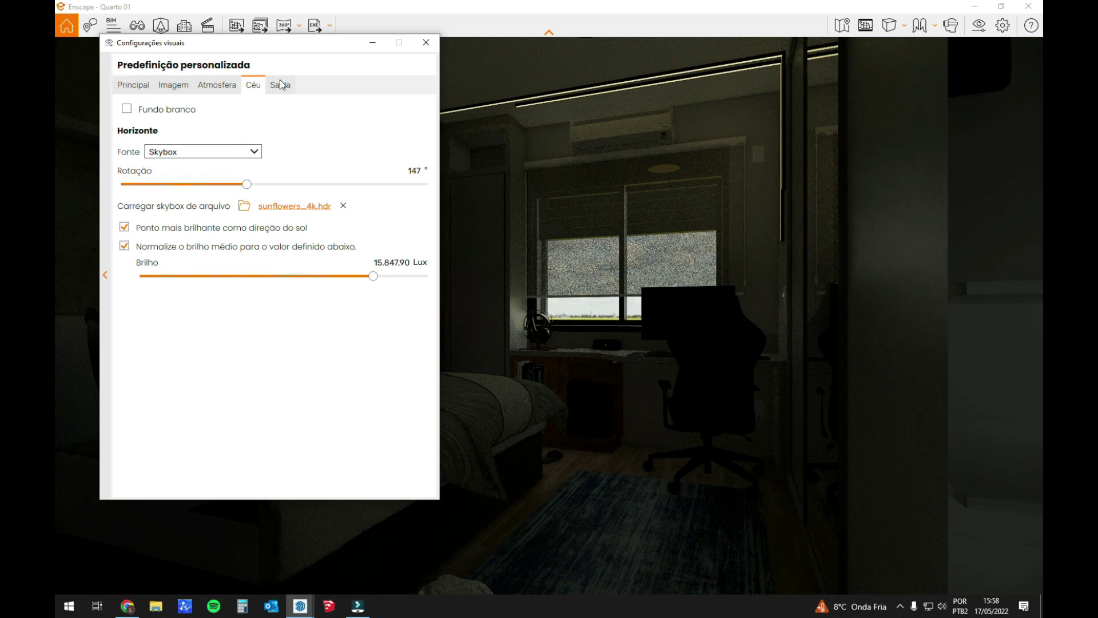
# Step: Close the visual settings and restore the Enscape window to its smaller size beside the other windows
pyautogui.click(429, 50)
pyautogui.doubleClick(591, 8)
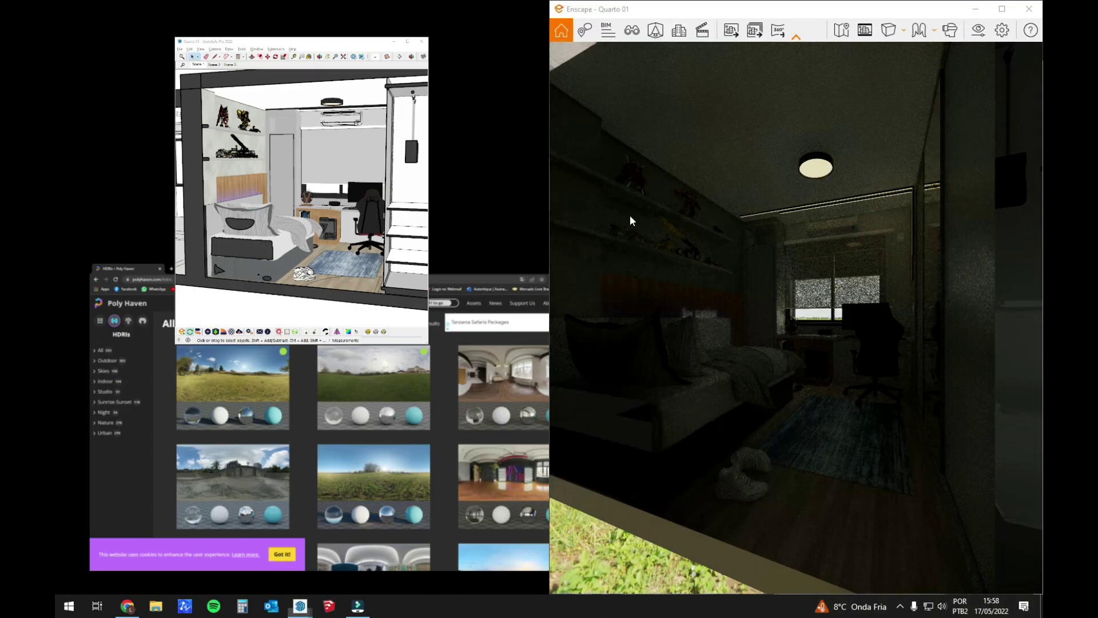
# Step: Bring SketchUp forward with the whole apartment in view, and find the spot model in File Explorer under +HAUS, Auxilio Modelagem
pyautogui.click(435, 229)
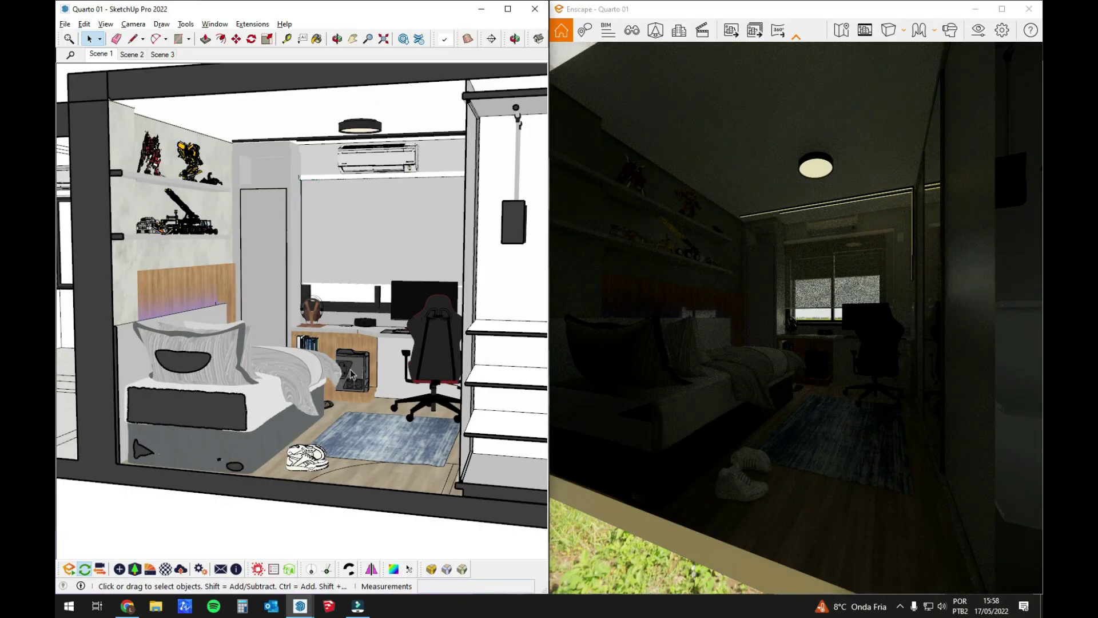
pyautogui.scroll(-6, 351, 373)
pyautogui.moveTo(351, 373); pyautogui.dragTo(173, 536, button='middle')
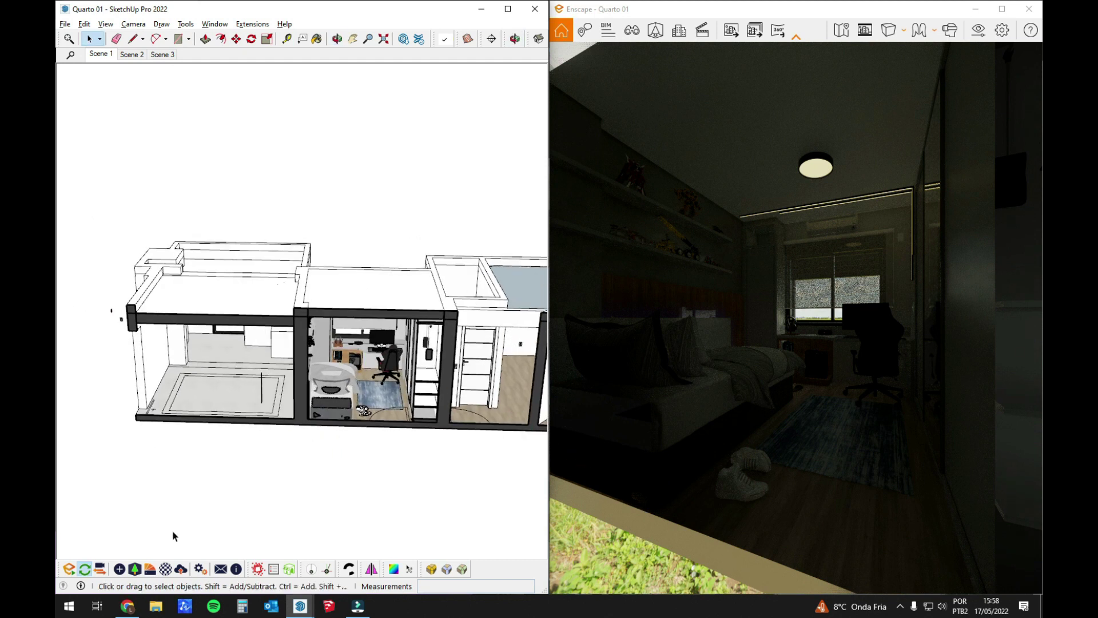
pyautogui.moveTo(419, 416)
pyautogui.mouseDown(button='middle')
pyautogui.moveTo(397, 455)
pyautogui.moveTo(410, 440)
pyautogui.mouseUp(button='middle')
pyautogui.scroll(3, 850, 330)
pyautogui.moveTo(188, 291); pyautogui.dragTo(345, 388, button='middle')
pyautogui.scroll(-3, 218, 320)
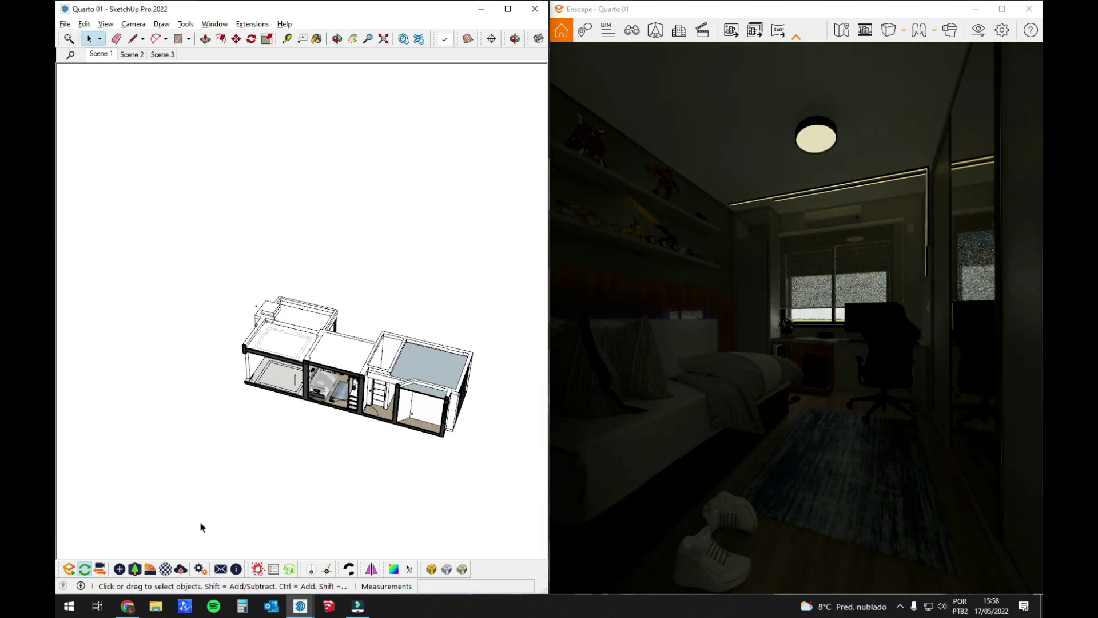
pyautogui.click(149, 611)
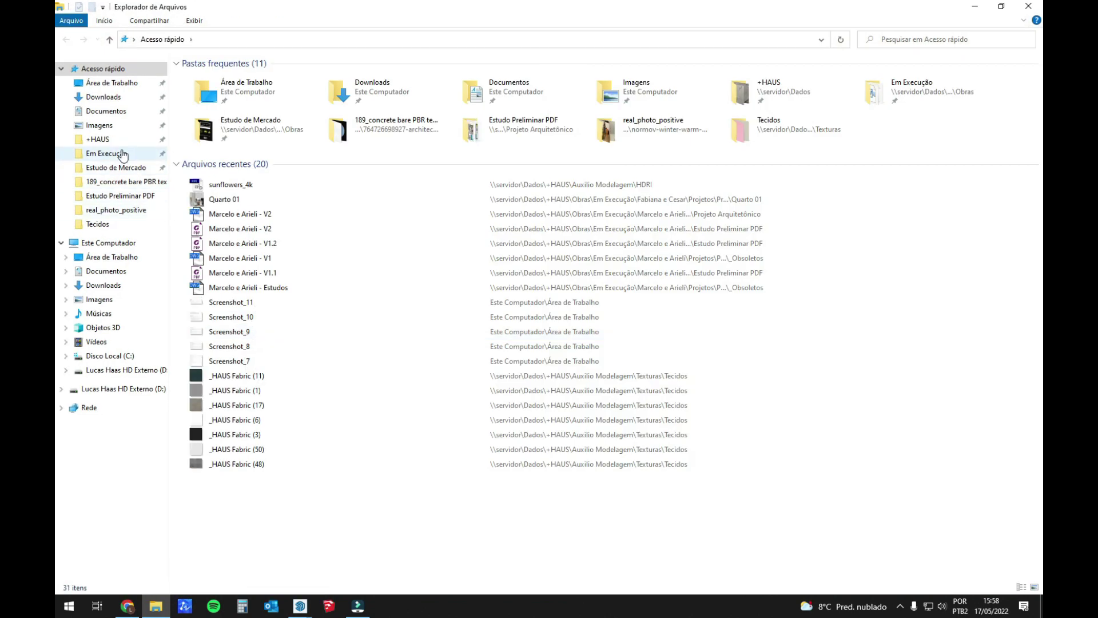
pyautogui.click(119, 141)
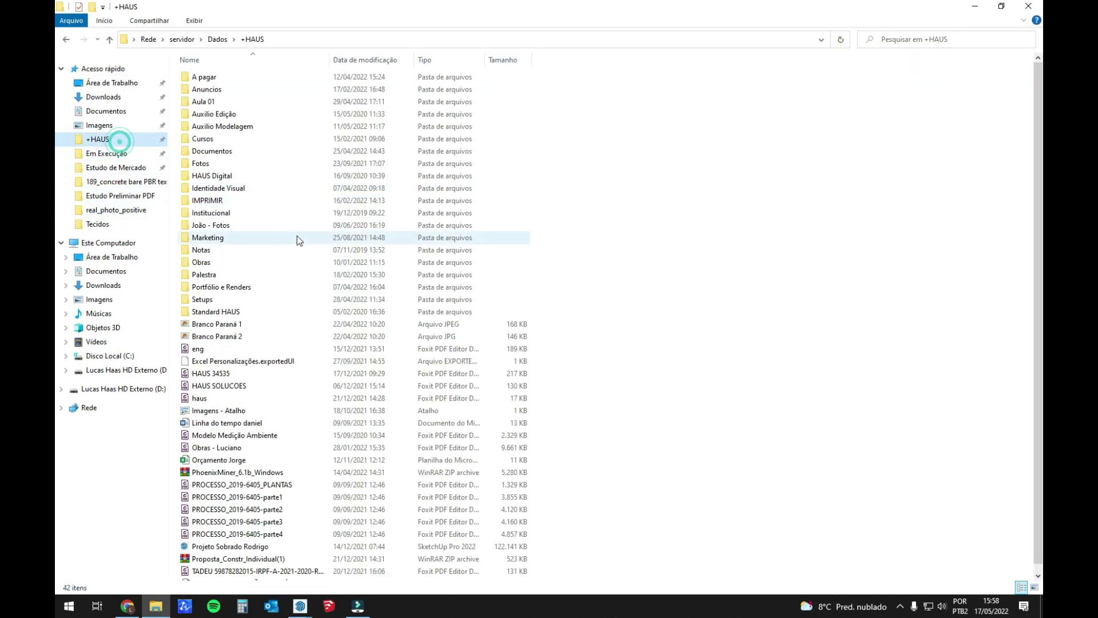
pyautogui.doubleClick(239, 125)
pyautogui.click(199, 287)
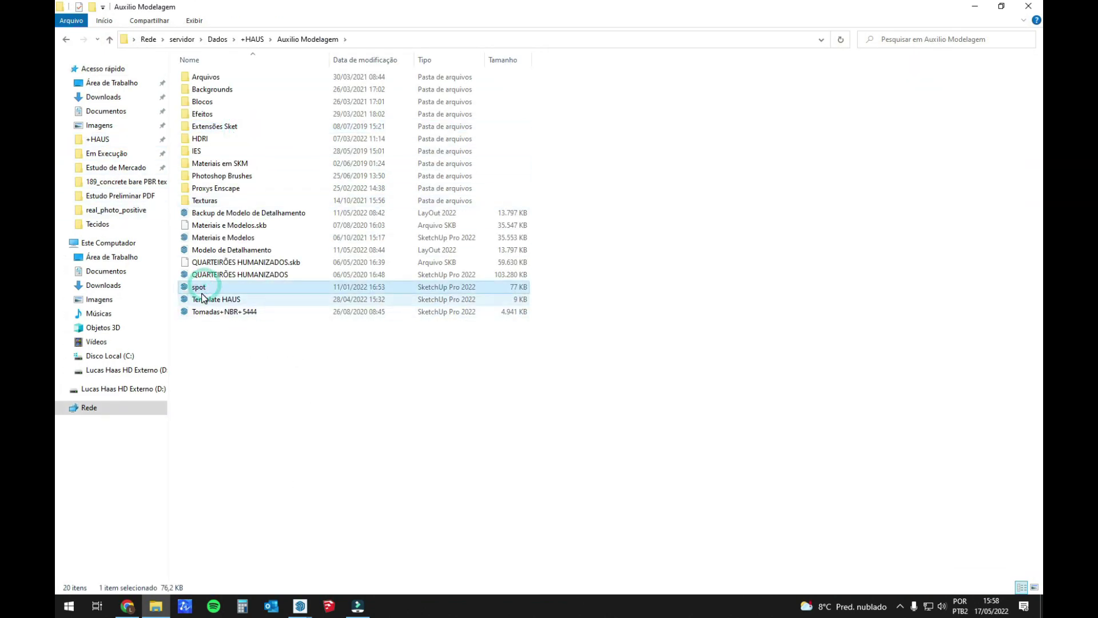
# Step: Insert the spot model behind the apartment in SketchUp and bring the Enscape render window back beside it
pyautogui.moveTo(201, 291)
pyautogui.mouseDown()
pyautogui.moveTo(331, 539)
pyautogui.moveTo(303, 597)
pyautogui.moveTo(279, 569)
pyautogui.moveTo(395, 260)
pyautogui.moveTo(464, 255)
pyautogui.mouseUp()
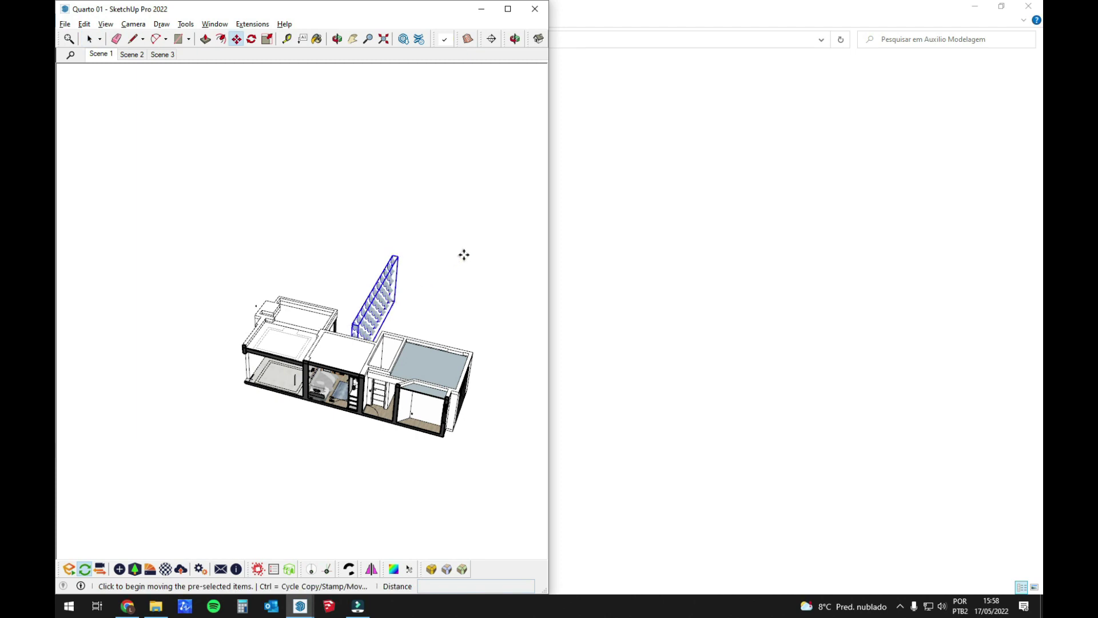
pyautogui.moveTo(436, 318); pyautogui.dragTo(352, 354, button='middle')
pyautogui.click(428, 343)
pyautogui.moveTo(300, 606)
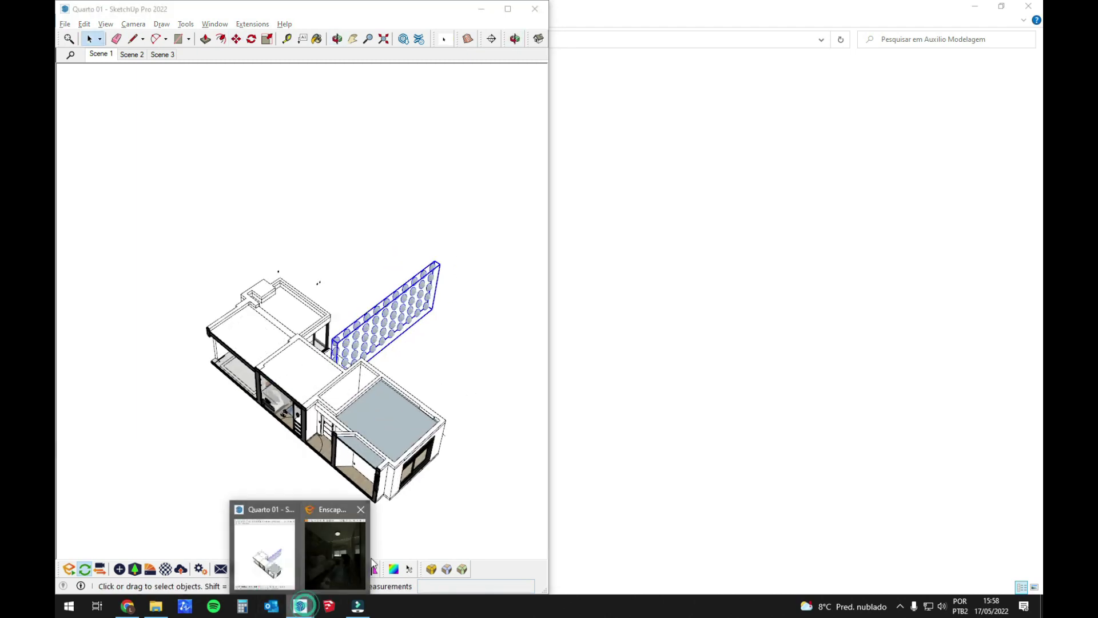
pyautogui.click(366, 554)
# Step: Rotate the spot panel 90° so it stands parallel to the apartment's long rear side
pyautogui.moveTo(395, 331)
pyautogui.mouseDown(button='middle')
pyautogui.moveTo(387, 343)
pyautogui.moveTo(399, 342)
pyautogui.mouseUp(button='middle')
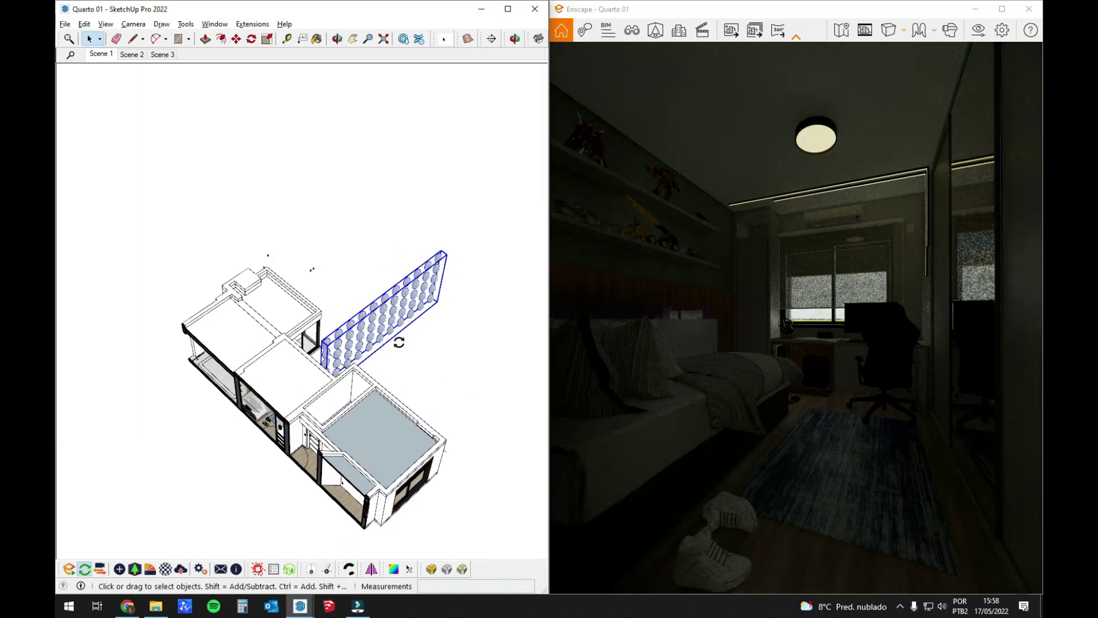
pyautogui.press('q')
pyautogui.click(394, 344)
pyautogui.click(453, 325)
pyautogui.click(458, 304)
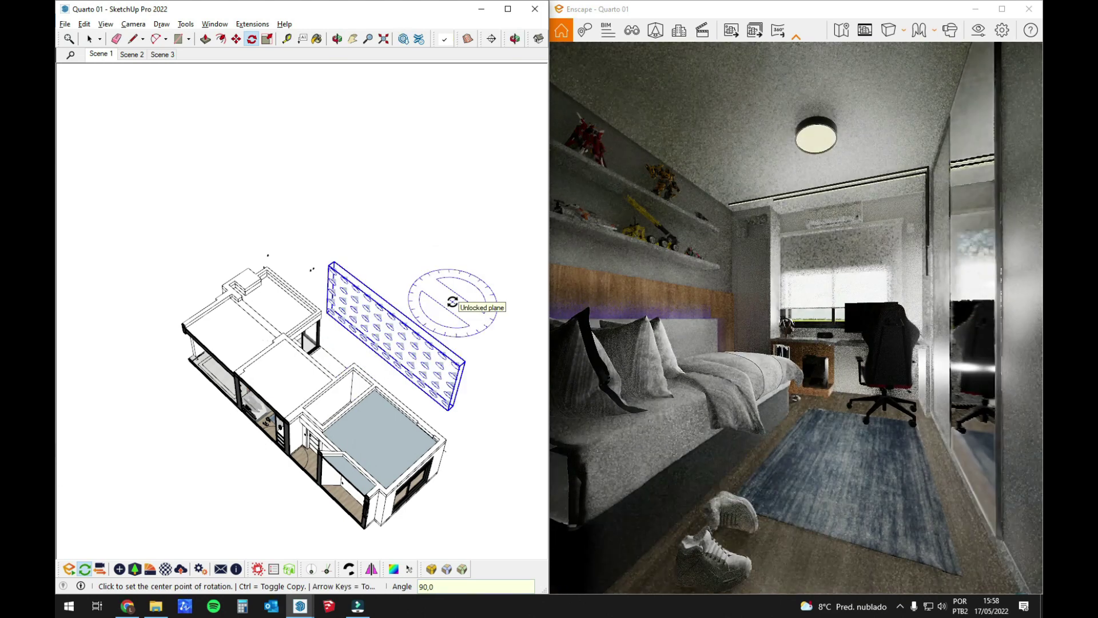
# Step: Raise the spot panel and move it about 4.42 m away from the building along the green axis
pyautogui.moveTo(472, 307); pyautogui.dragTo(381, 320, button='middle')
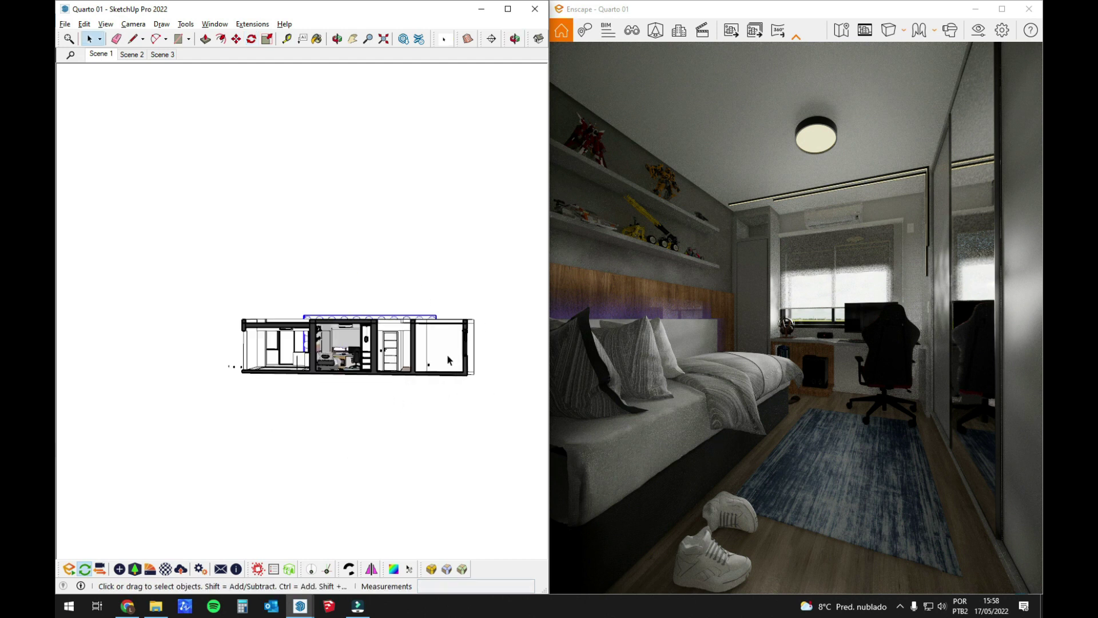
pyautogui.moveTo(449, 359); pyautogui.dragTo(436, 399, button='middle')
pyautogui.press('m')
pyautogui.click(419, 213)
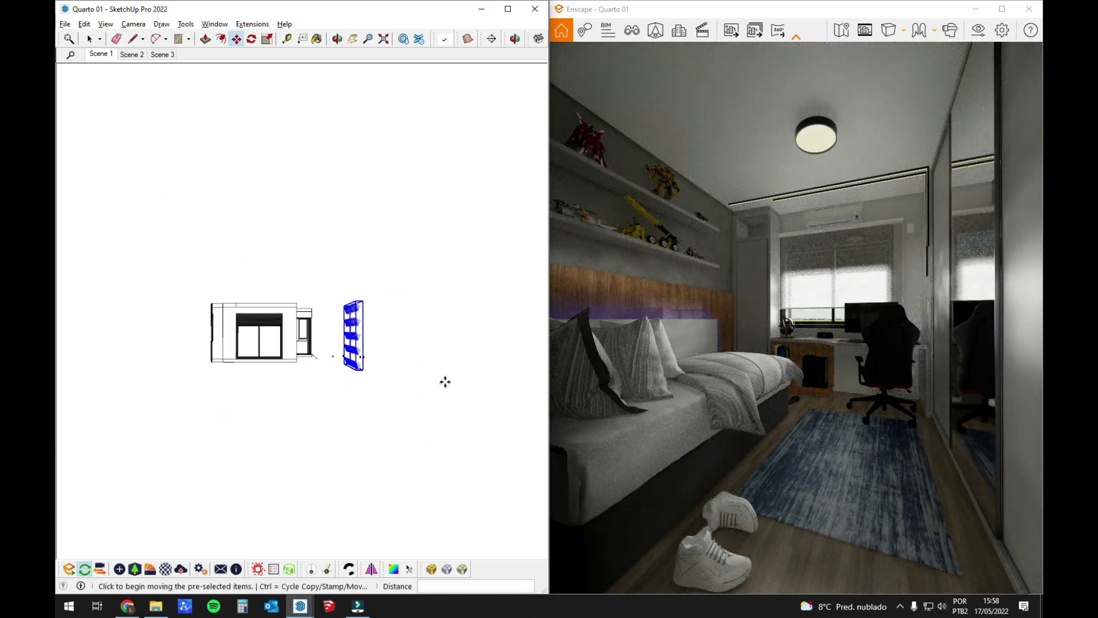
pyautogui.click(446, 381)
pyautogui.click(452, 348)
pyautogui.click(263, 393)
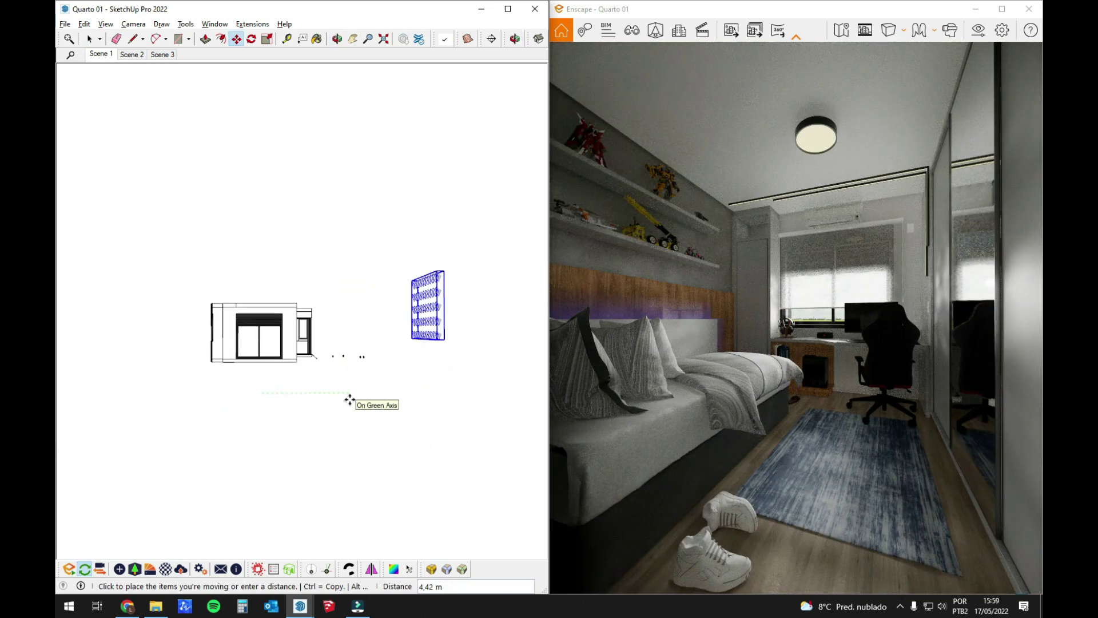
pyautogui.click(351, 399)
pyautogui.moveTo(250, 360)
pyautogui.mouseDown(button='middle')
pyautogui.moveTo(336, 345)
pyautogui.moveTo(468, 353)
pyautogui.moveTo(290, 336)
pyautogui.moveTo(351, 353)
pyautogui.mouseUp(button='middle')
pyautogui.scroll(2, 337, 346)
pyautogui.press('space')
# Step: Delete the spot panel to compare the render's lighting without it, and undo the deletion
pyautogui.scroll(2, 293, 333)
pyautogui.scroll(2, 294, 335)
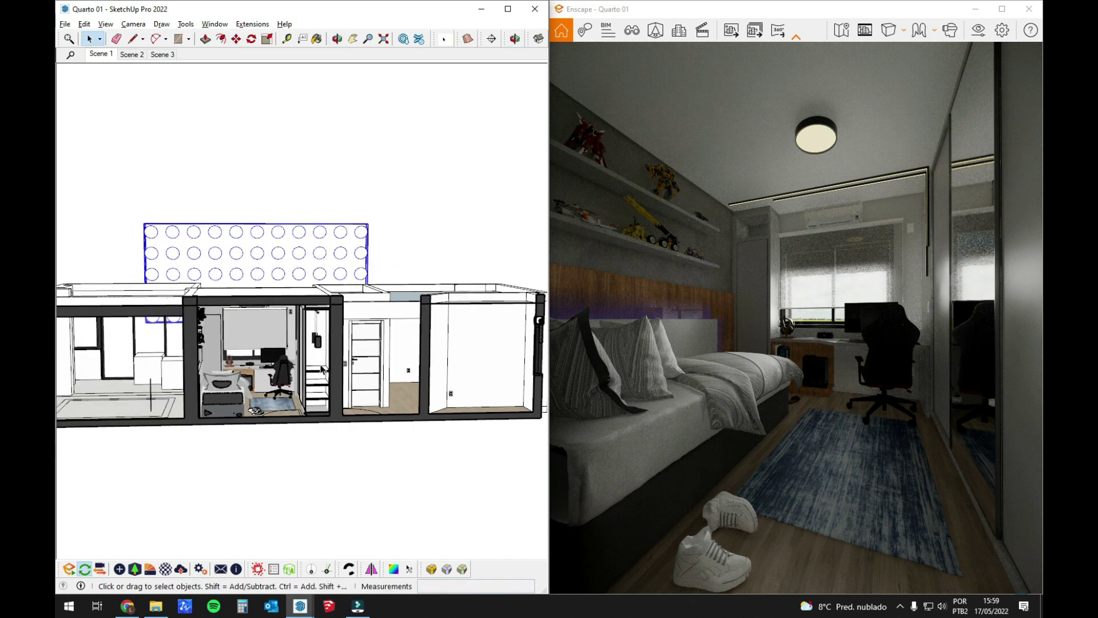
pyautogui.moveTo(363, 262)
pyautogui.mouseDown(button='middle')
pyautogui.moveTo(184, 448)
pyautogui.moveTo(329, 323)
pyautogui.mouseUp(button='middle')
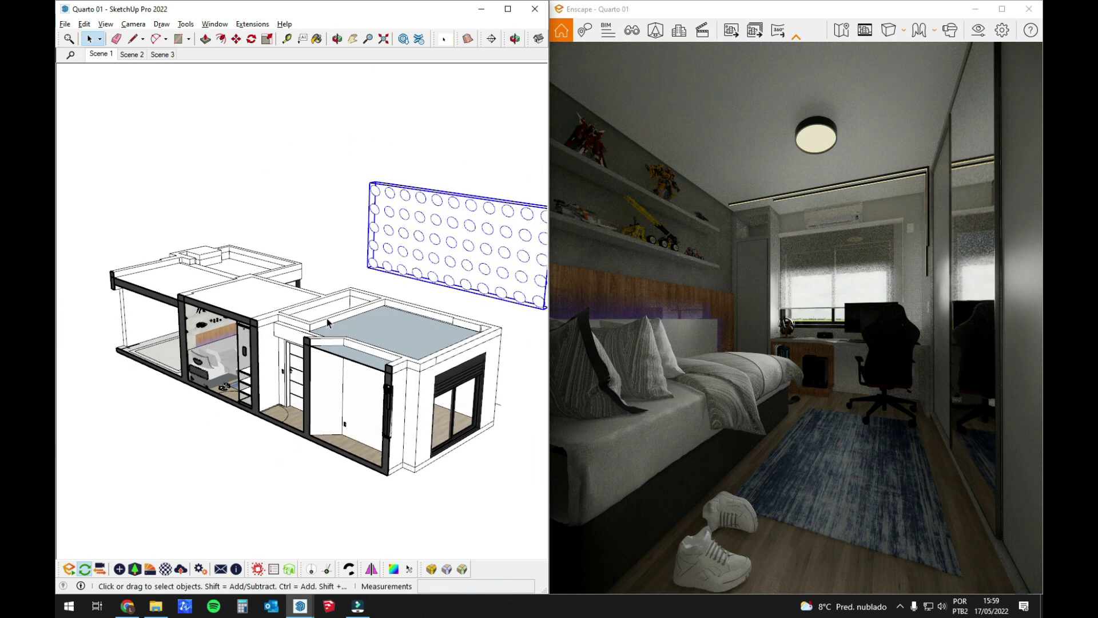
pyautogui.scroll(-3, 423, 269)
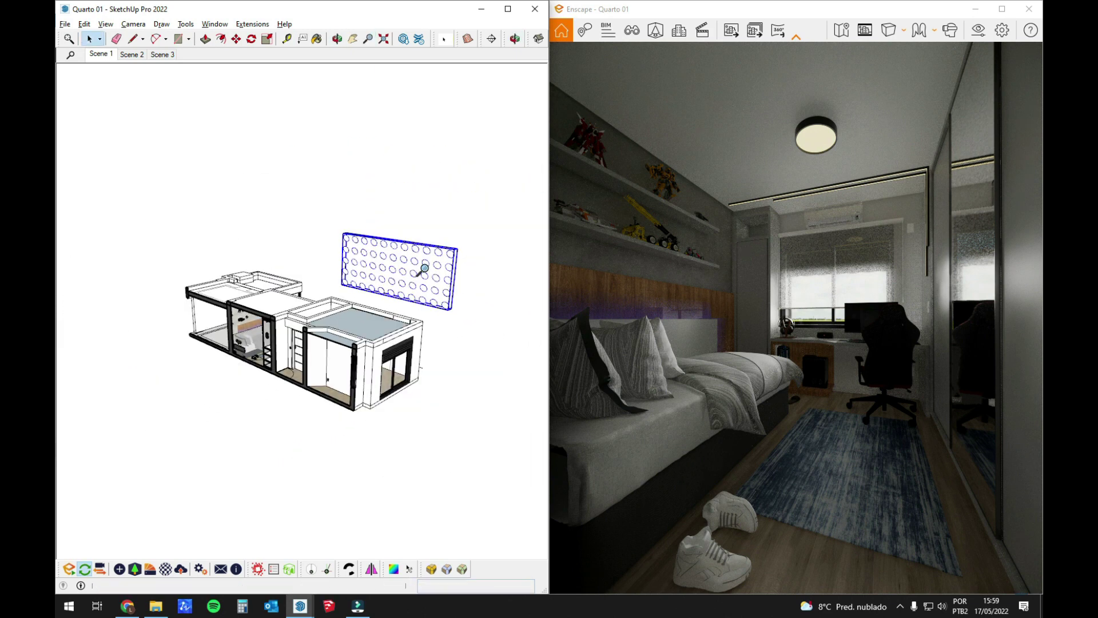
pyautogui.scroll(2, 337, 302)
pyautogui.scroll(2, 371, 279)
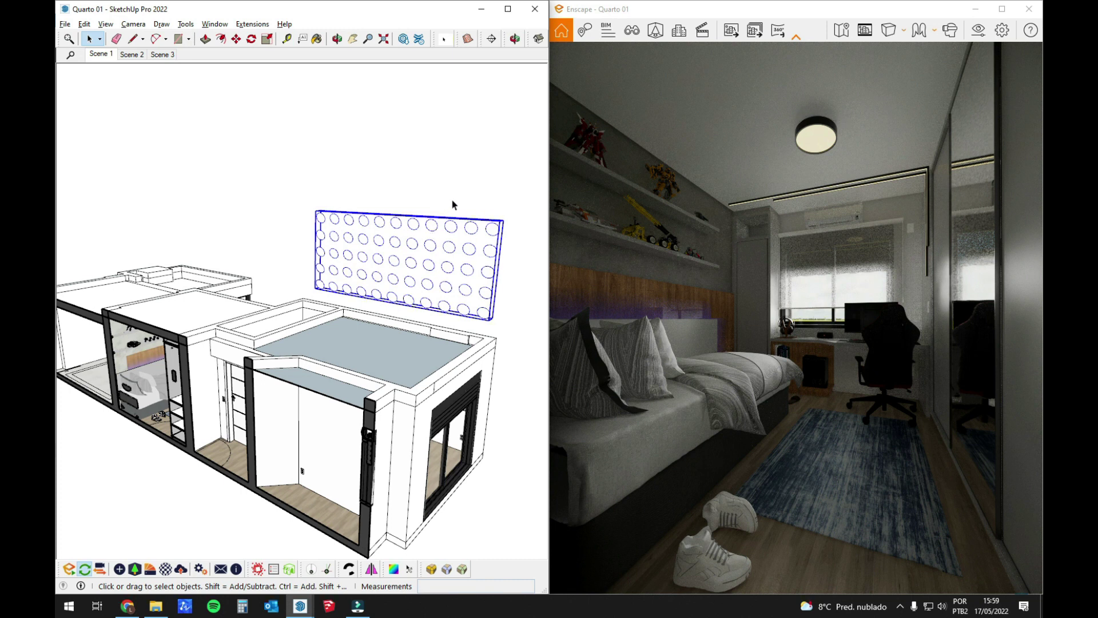
pyautogui.press('Delete')
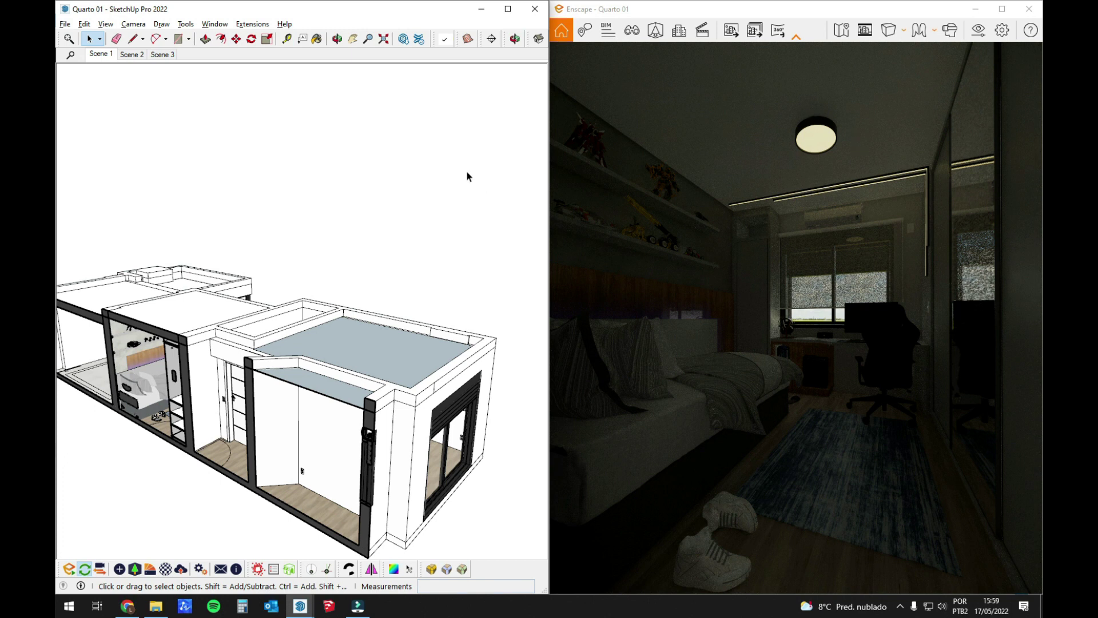
pyautogui.hotkey('ctrl', 'z')
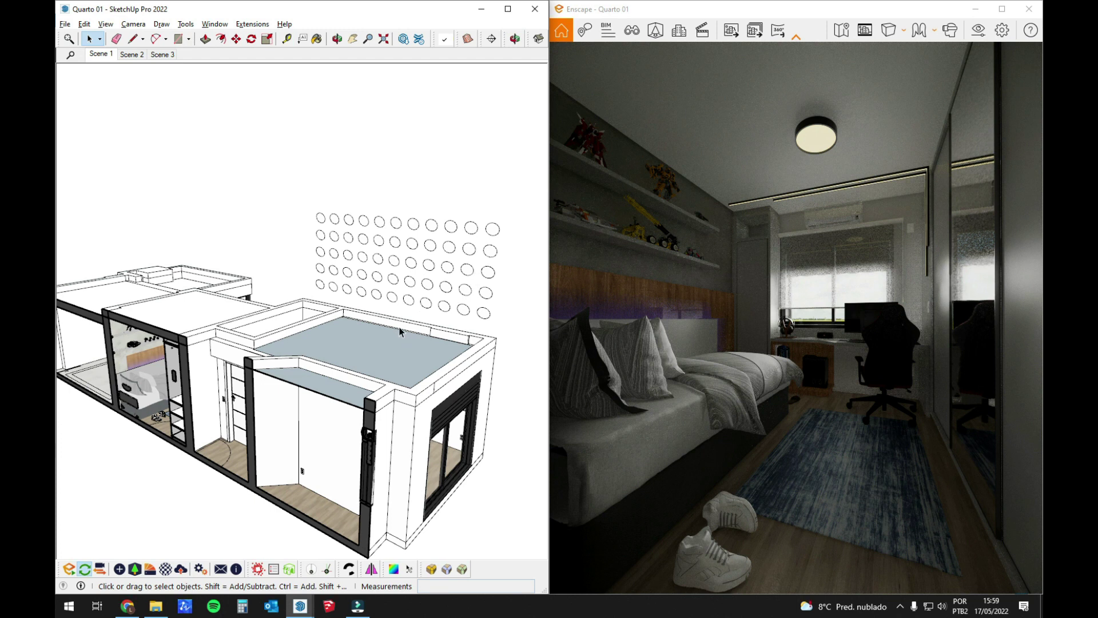
# Step: Open the Enscape objects dialog with the outside of the bedroom window in view
pyautogui.moveTo(368, 325)
pyautogui.mouseDown(button='middle')
pyautogui.moveTo(277, 385)
pyautogui.moveTo(392, 392)
pyautogui.moveTo(396, 252)
pyautogui.mouseUp(button='middle')
pyautogui.moveTo(295, 371)
pyautogui.mouseDown(button='middle')
pyautogui.moveTo(363, 412)
pyautogui.moveTo(416, 309)
pyautogui.moveTo(289, 338)
pyautogui.moveTo(200, 334)
pyautogui.mouseUp(button='middle')
pyautogui.moveTo(372, 294); pyautogui.dragTo(206, 289, button='middle')
pyautogui.scroll(5, 206, 290)
pyautogui.scroll(2, 264, 338)
pyautogui.moveTo(263, 337)
pyautogui.mouseDown(button='middle')
pyautogui.moveTo(283, 291)
pyautogui.moveTo(295, 334)
pyautogui.mouseUp(button='middle')
pyautogui.scroll(3, 297, 293)
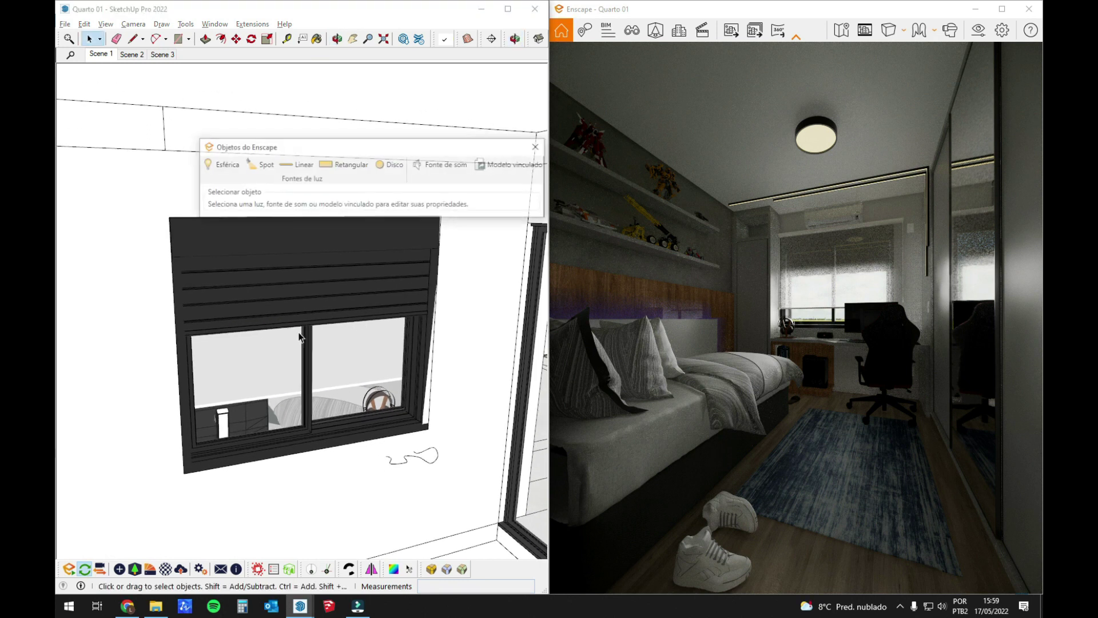
pyautogui.moveTo(360, 150)
pyautogui.mouseDown()
pyautogui.moveTo(296, 115)
pyautogui.moveTo(280, 92)
pyautogui.mouseUp()
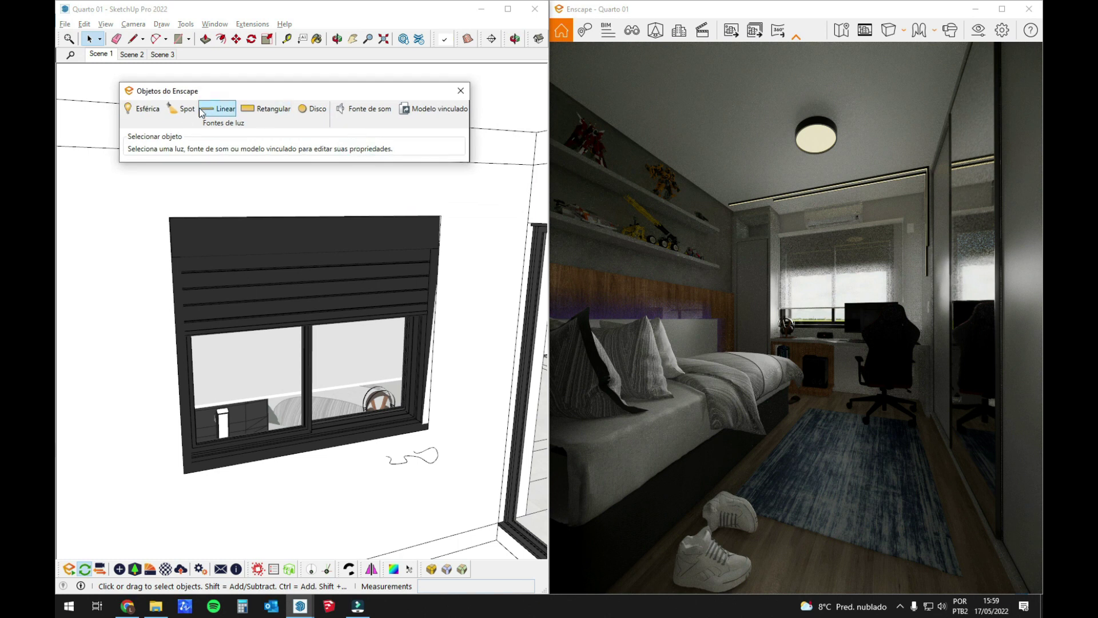
# Step: Place a rectangular Enscape light at the ledge below the sliding door beside the bedroom window
pyautogui.click(270, 111)
pyautogui.moveTo(175, 452)
pyautogui.mouseDown(button='middle')
pyautogui.moveTo(301, 238)
pyautogui.moveTo(252, 380)
pyautogui.moveTo(379, 426)
pyautogui.mouseUp(button='middle')
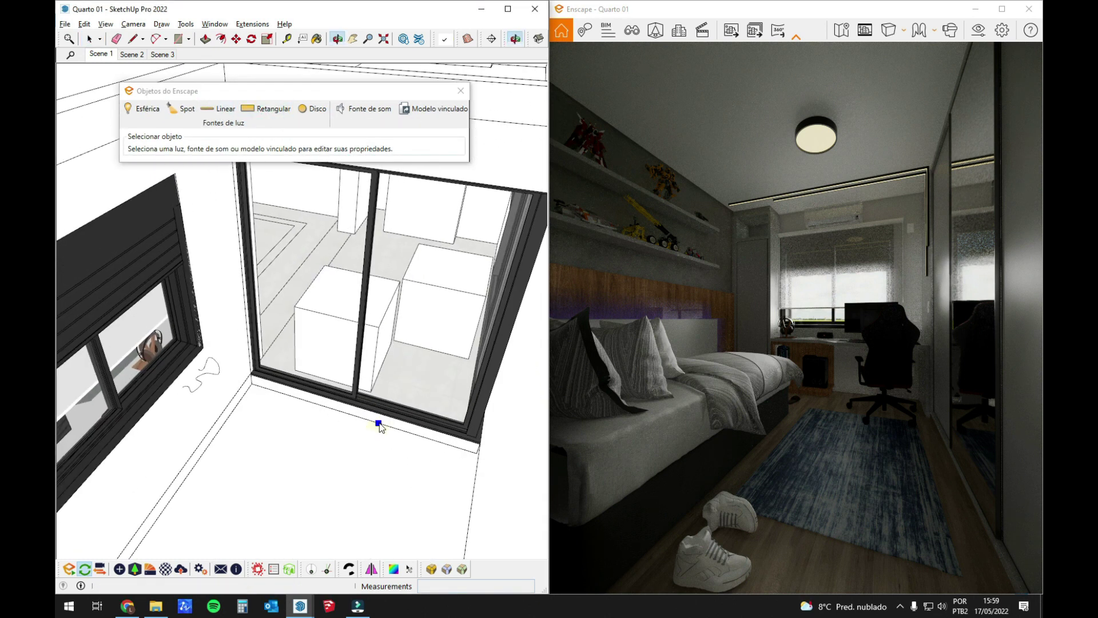
pyautogui.scroll(3, 472, 464)
pyautogui.scroll(2, 478, 447)
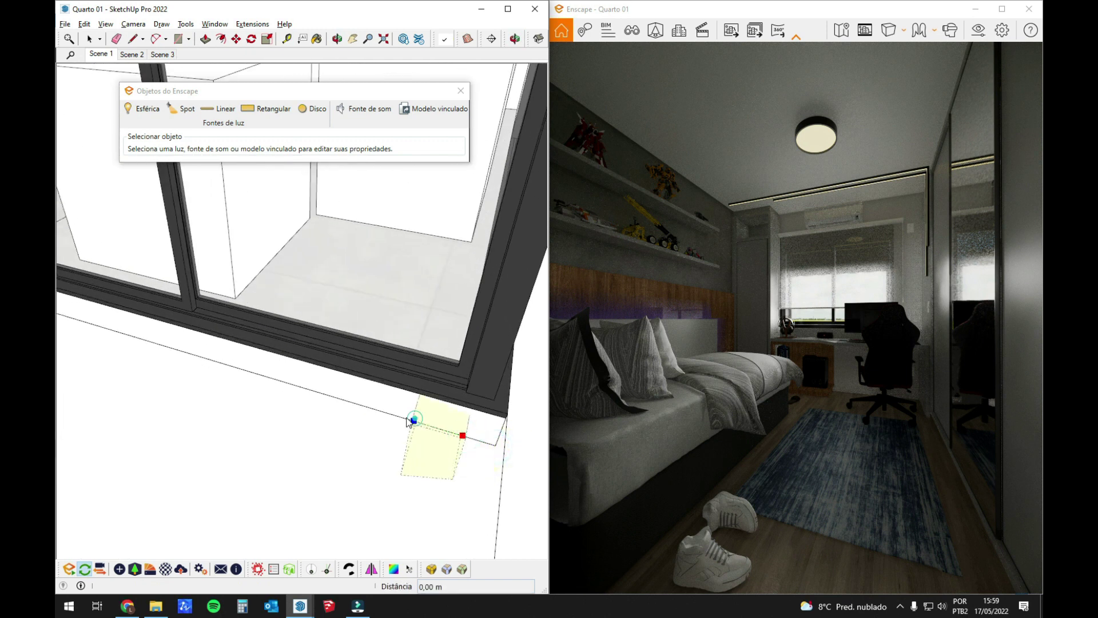
pyautogui.click(458, 456)
# Step: Move the rectangular light by its corner to the bedroom window frame's lower outer corner
pyautogui.moveTo(458, 456)
pyautogui.mouseDown(button='middle')
pyautogui.moveTo(238, 350)
pyautogui.moveTo(345, 376)
pyautogui.mouseUp(button='middle')
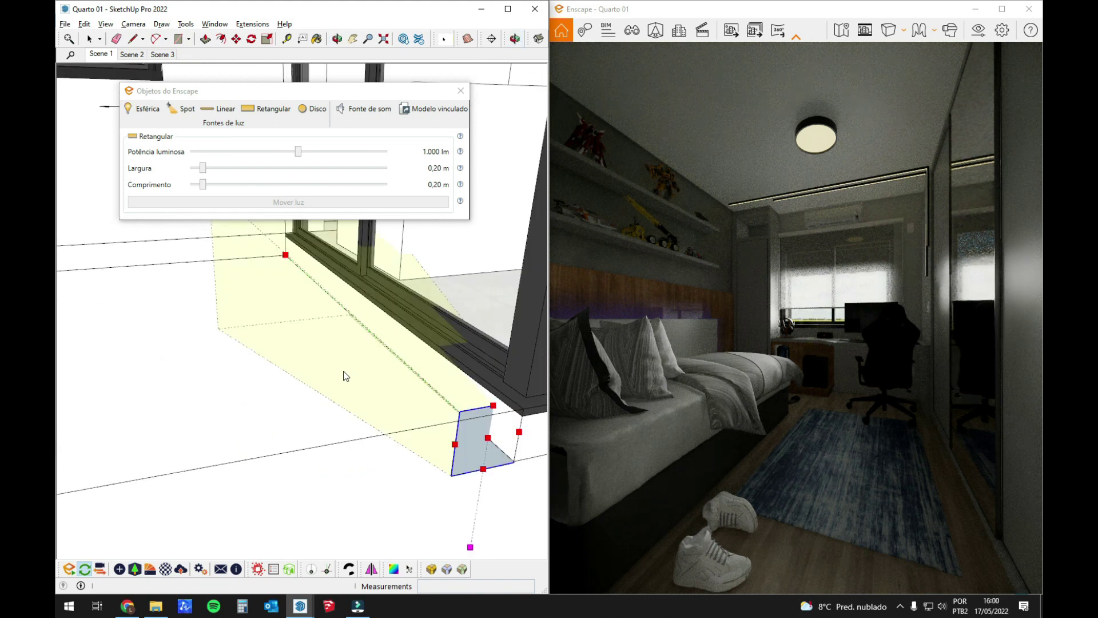
pyautogui.press('m')
pyautogui.click(452, 479)
pyautogui.moveTo(452, 479); pyautogui.dragTo(157, 444, button='middle')
pyautogui.scroll(3, 166, 429)
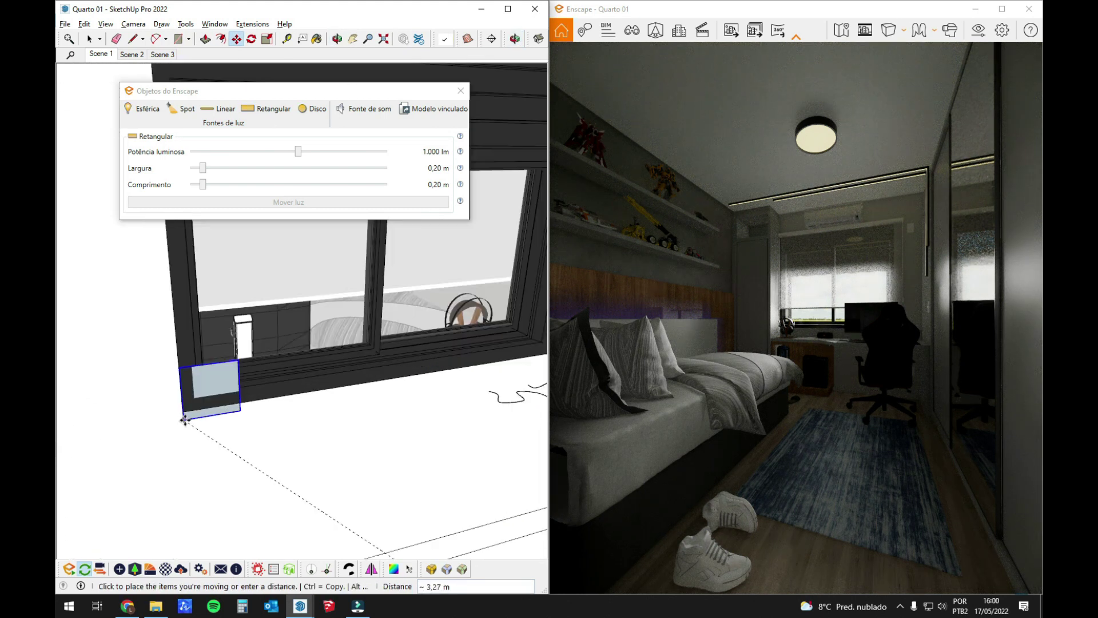
pyautogui.click(183, 409)
pyautogui.press('space')
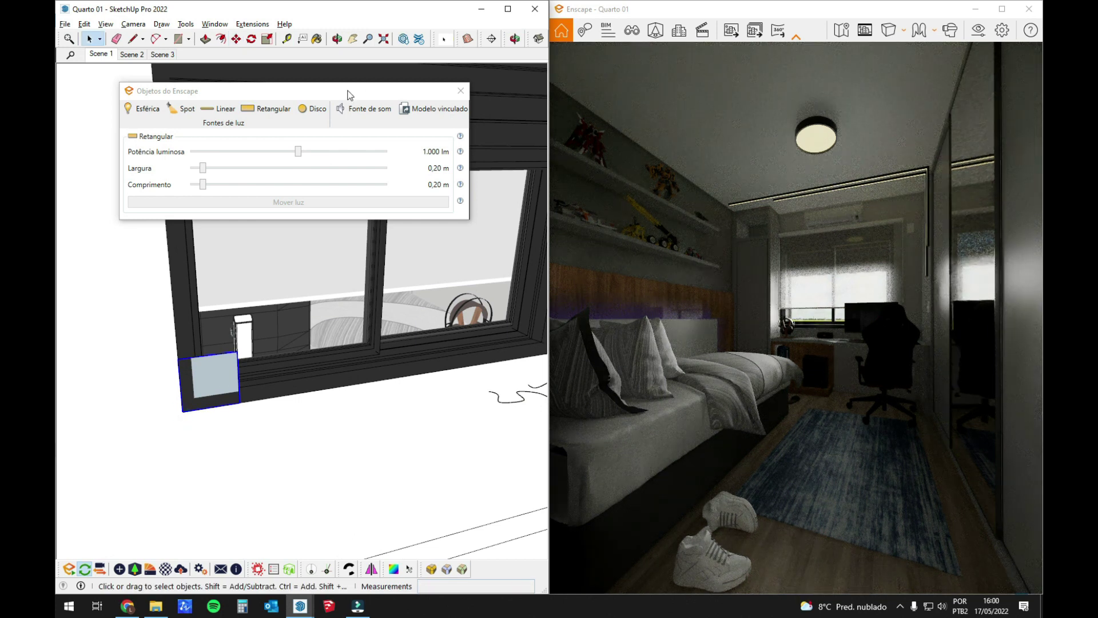
# Step: Stretch the rectangular light's width to about 1.62 m so it spans the bedroom window
pyautogui.moveTo(348, 91); pyautogui.dragTo(343, 27)
pyautogui.click(218, 364)
pyautogui.moveTo(226, 382)
pyautogui.mouseDown(button='middle')
pyautogui.moveTo(208, 429)
pyautogui.moveTo(172, 437)
pyautogui.moveTo(184, 478)
pyautogui.mouseUp(button='middle')
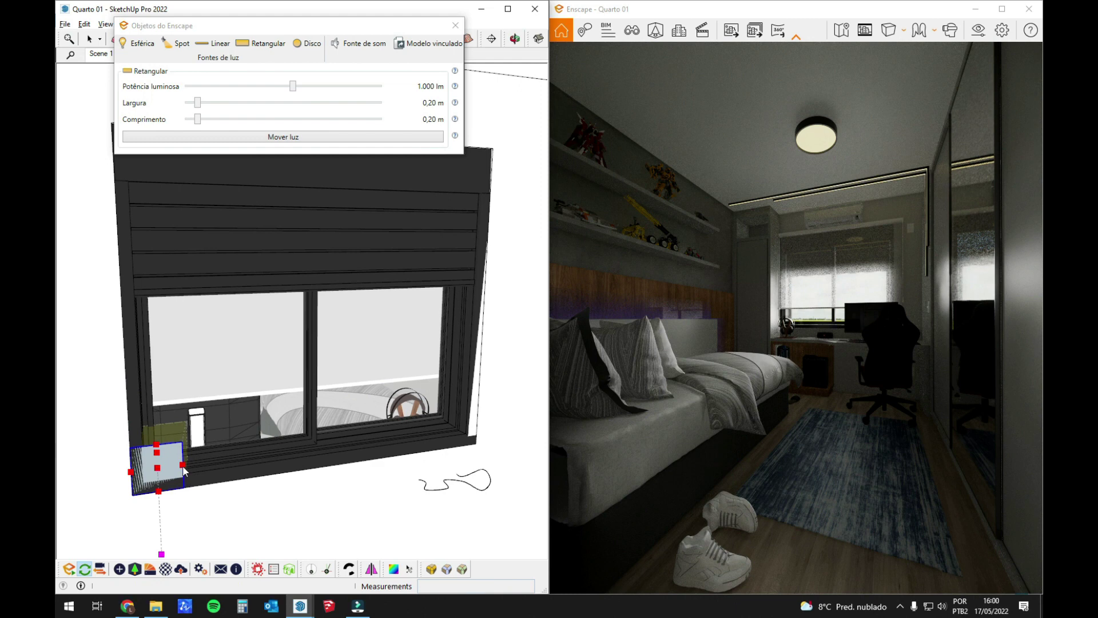
pyautogui.click(183, 466)
pyautogui.moveTo(343, 458); pyautogui.dragTo(216, 418, button='middle')
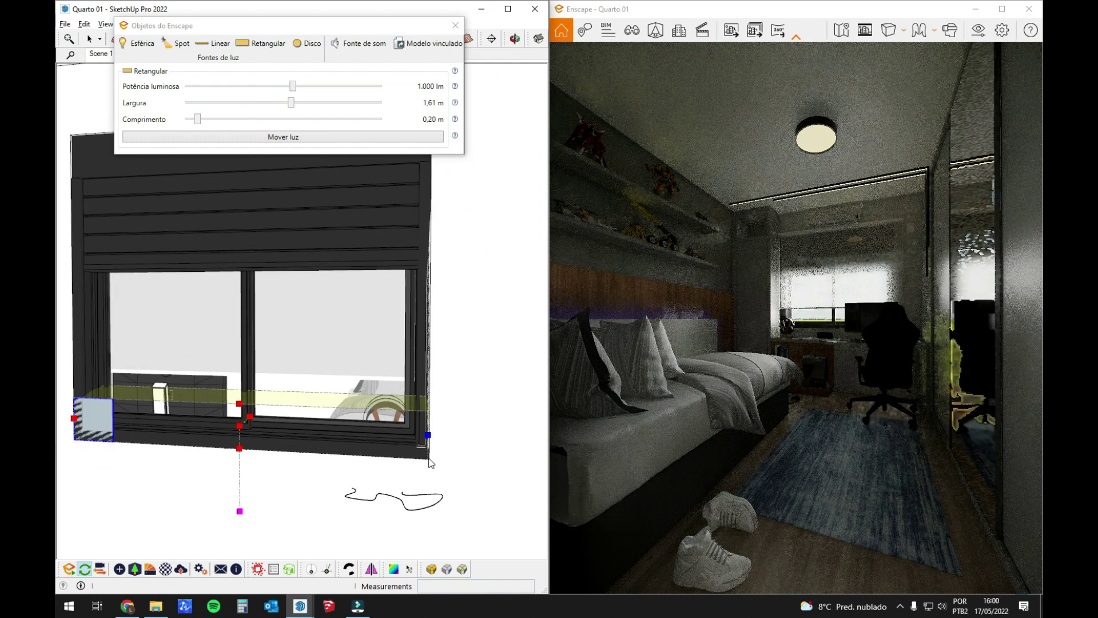
pyautogui.click(431, 458)
# Step: Stretch the rectangular light's length to about 1.42 m so it covers the window's height
pyautogui.moveTo(431, 458)
pyautogui.mouseDown(button='middle')
pyautogui.moveTo(480, 461)
pyautogui.moveTo(342, 427)
pyautogui.mouseUp(button='middle')
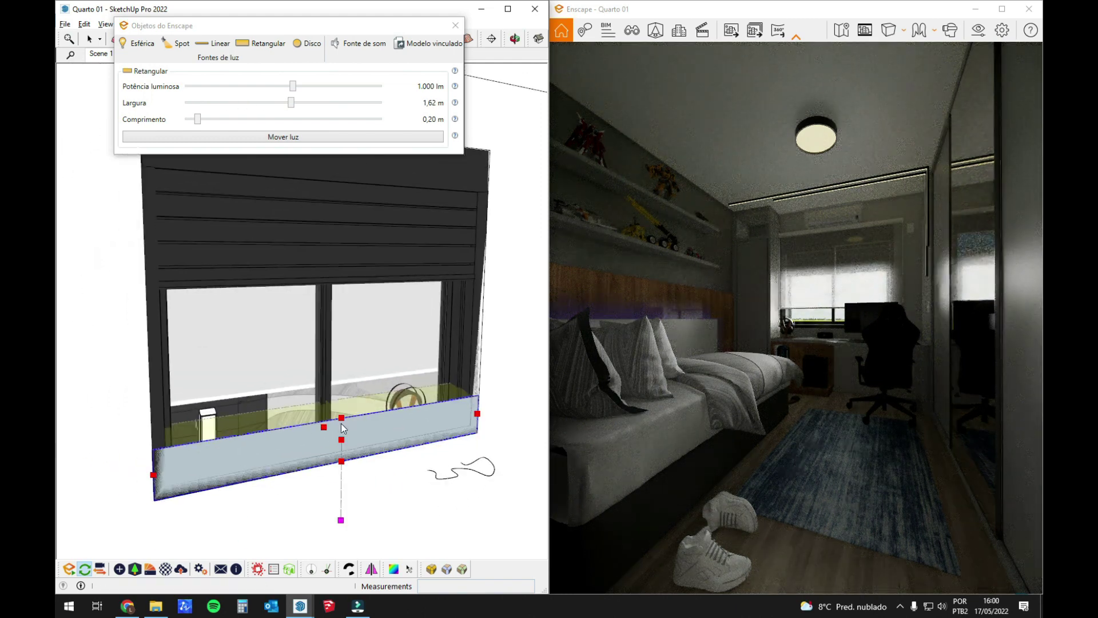
pyautogui.click(341, 418)
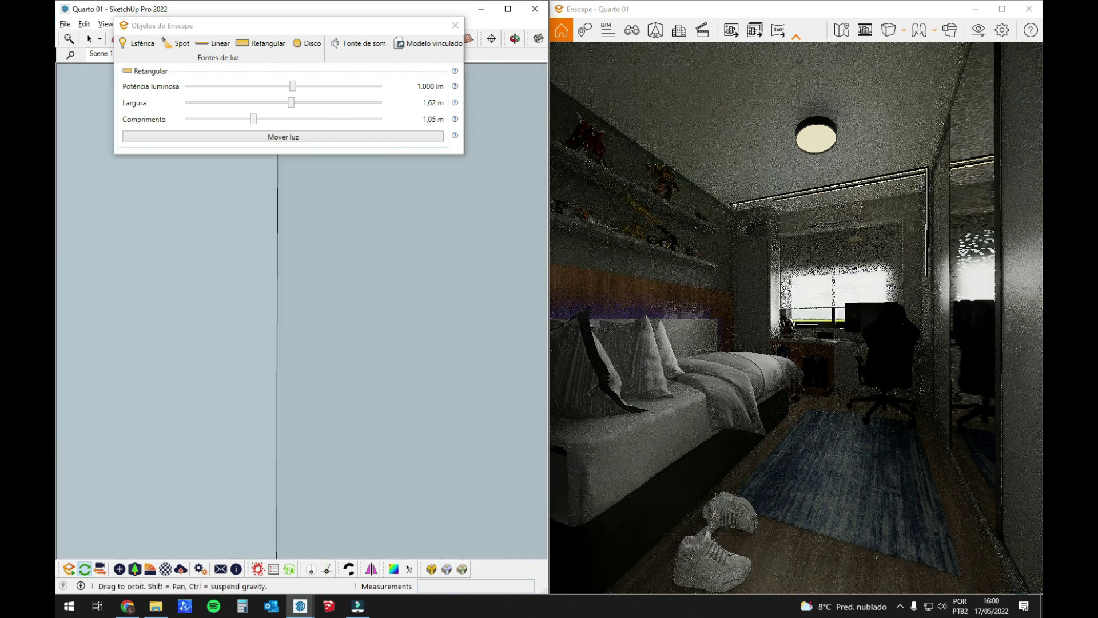
pyautogui.moveTo(306, 400)
pyautogui.mouseDown(button='middle')
pyautogui.moveTo(259, 409)
pyautogui.moveTo(292, 507)
pyautogui.moveTo(368, 276)
pyautogui.moveTo(369, 322)
pyautogui.moveTo(308, 270)
pyautogui.mouseUp(button='middle')
pyautogui.click(382, 300)
pyautogui.scroll(-5, 309, 269)
pyautogui.moveTo(338, 397)
pyautogui.mouseDown(button='middle')
pyautogui.moveTo(358, 487)
pyautogui.moveTo(335, 431)
pyautogui.moveTo(240, 421)
pyautogui.mouseUp(button='middle')
pyautogui.press('space')
# Step: Move the window's rectangular light about 0.10 m along the green axis toward the room
pyautogui.scroll(6, 324, 428)
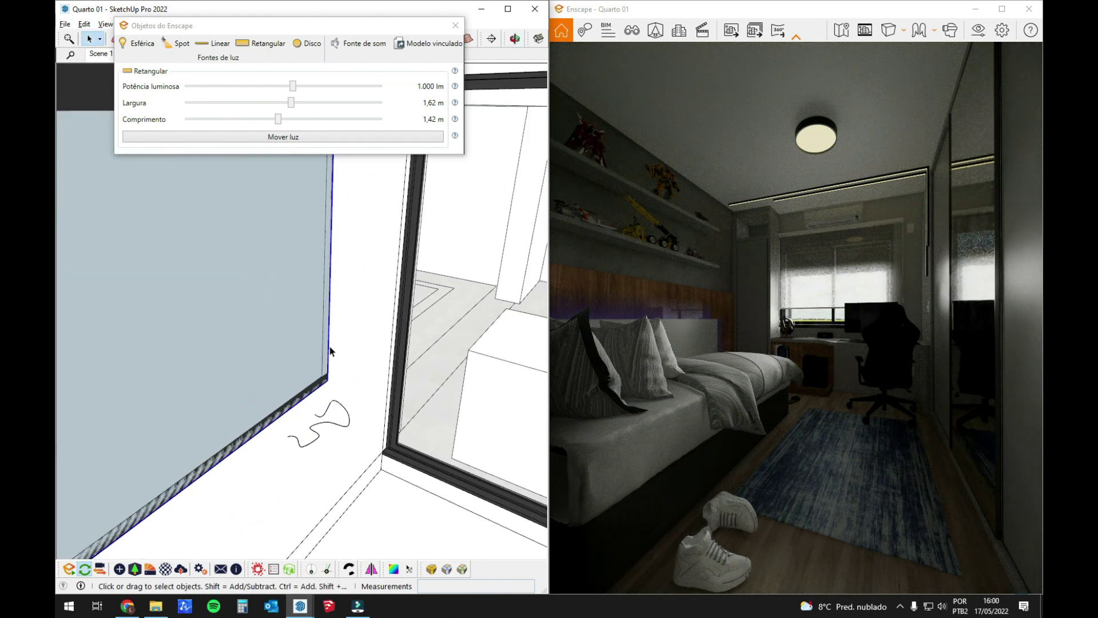
pyautogui.moveTo(314, 370)
pyautogui.mouseDown(button='middle')
pyautogui.moveTo(448, 277)
pyautogui.moveTo(490, 265)
pyautogui.moveTo(485, 280)
pyautogui.mouseUp(button='middle')
pyautogui.moveTo(373, 252)
pyautogui.mouseDown(button='middle')
pyautogui.moveTo(368, 276)
pyautogui.moveTo(335, 268)
pyautogui.mouseUp(button='middle')
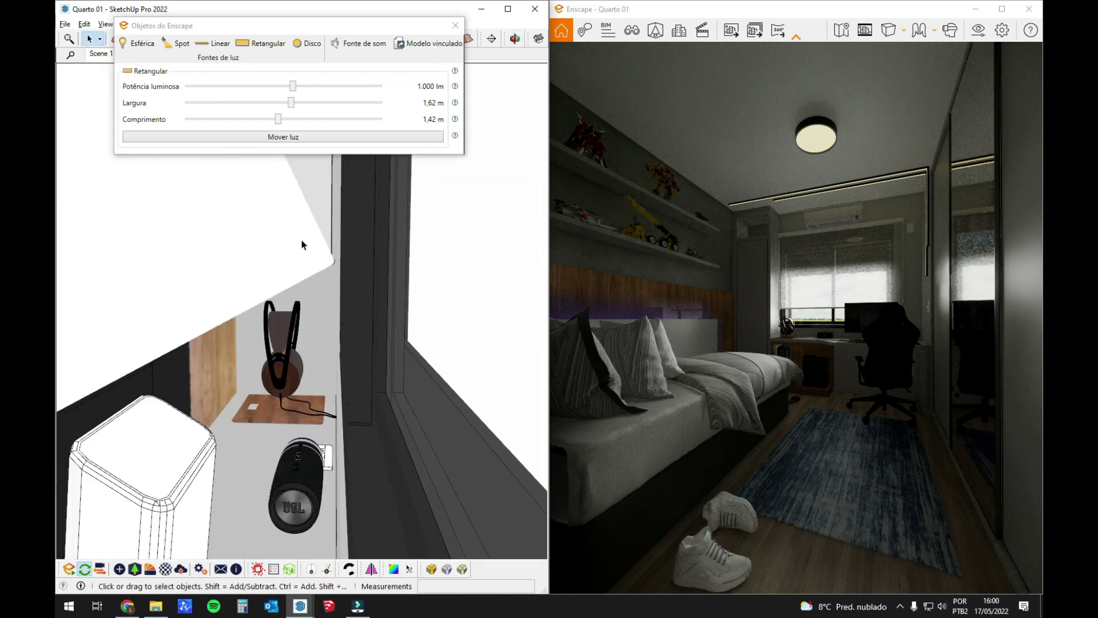
pyautogui.press('m')
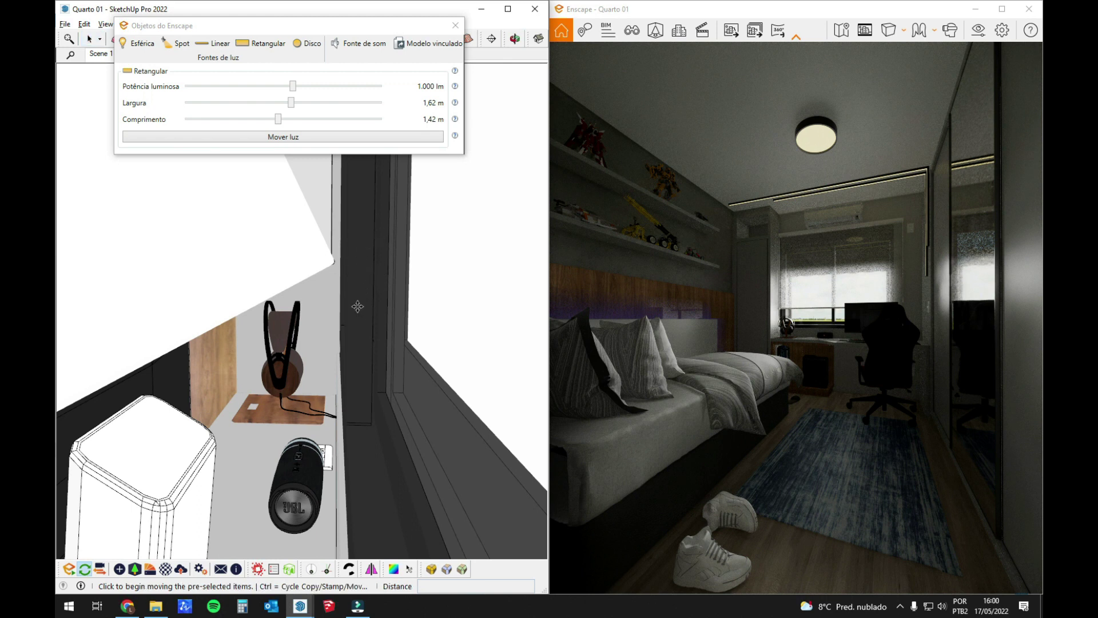
pyautogui.click(294, 545)
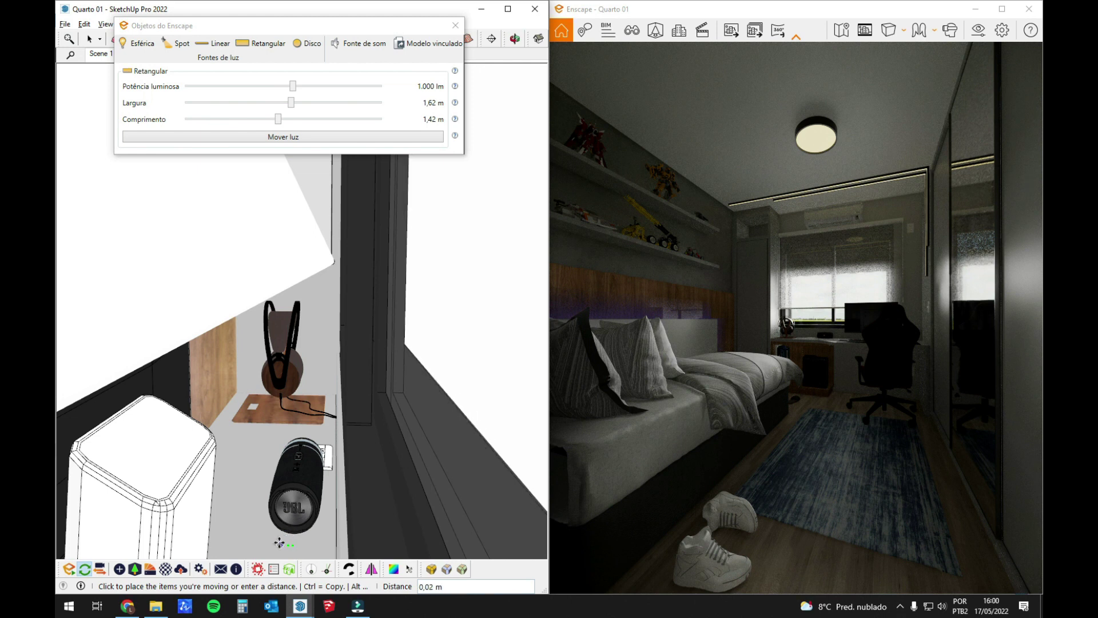
pyautogui.click(229, 536)
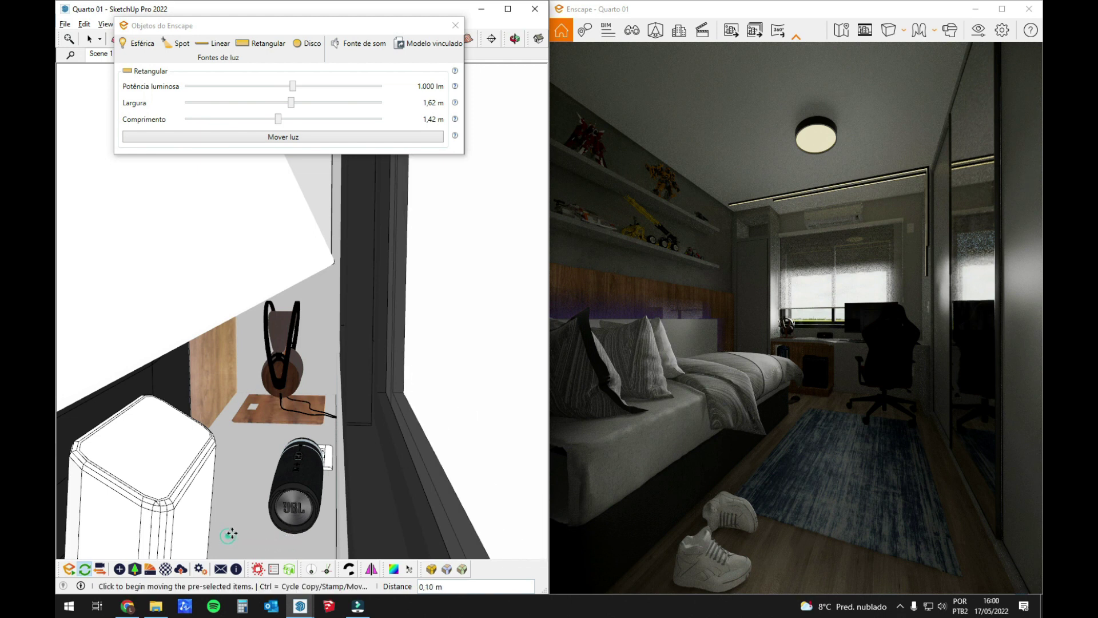
# Step: Shift the window's rectangular light along the green axis in two short moves, the last one about 0.04 m
pyautogui.click(228, 535)
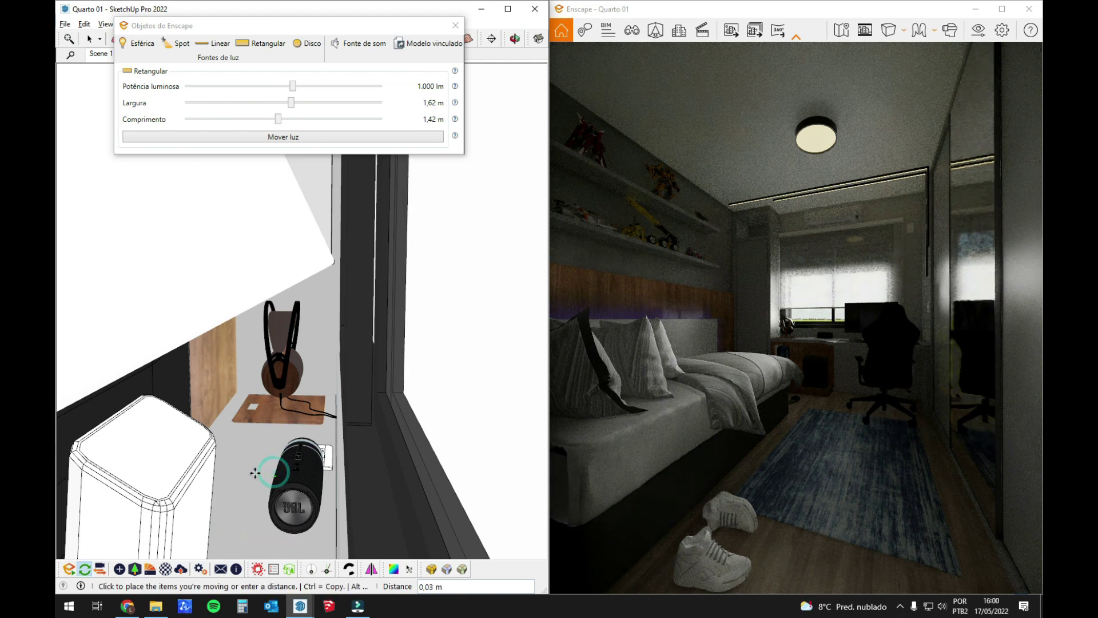
pyautogui.click(225, 468)
pyautogui.click(266, 442)
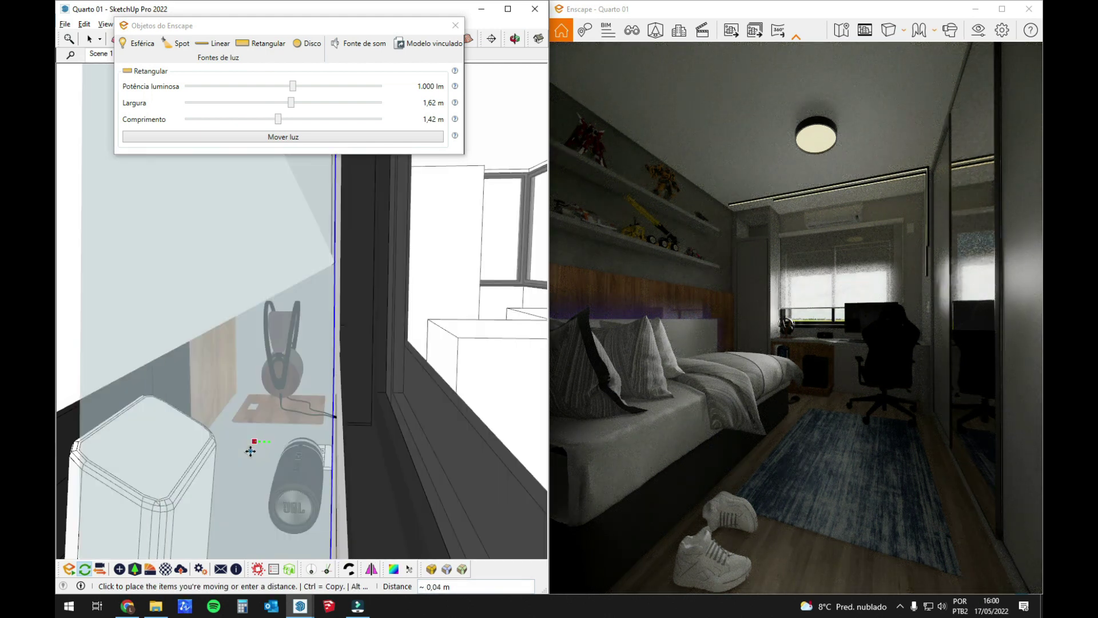
pyautogui.click(250, 451)
pyautogui.press('space')
# Step: Nudge the window's rectangular light about 0.01 m more along the green axis beside the window frame
pyautogui.moveTo(251, 452)
pyautogui.mouseDown(button='middle')
pyautogui.moveTo(348, 264)
pyautogui.moveTo(338, 263)
pyautogui.moveTo(343, 252)
pyautogui.moveTo(307, 248)
pyautogui.moveTo(295, 329)
pyautogui.mouseUp(button='middle')
pyautogui.keyDown('shift'); pyautogui.moveTo(240, 282); pyautogui.dragTo(195, 185, button='middle'); pyautogui.keyUp('shift')
pyautogui.moveTo(346, 451)
pyautogui.keyDown('shift'); pyautogui.mouseDown(button='middle')
pyautogui.moveTo(343, 368)
pyautogui.moveTo(331, 380)
pyautogui.moveTo(341, 392)
pyautogui.mouseUp(button='middle'); pyautogui.keyUp('shift')
pyautogui.scroll(1, 343, 387)
pyautogui.scroll(1, 343, 388)
pyautogui.scroll(3, 343, 392)
pyautogui.press('m')
pyautogui.click(354, 363)
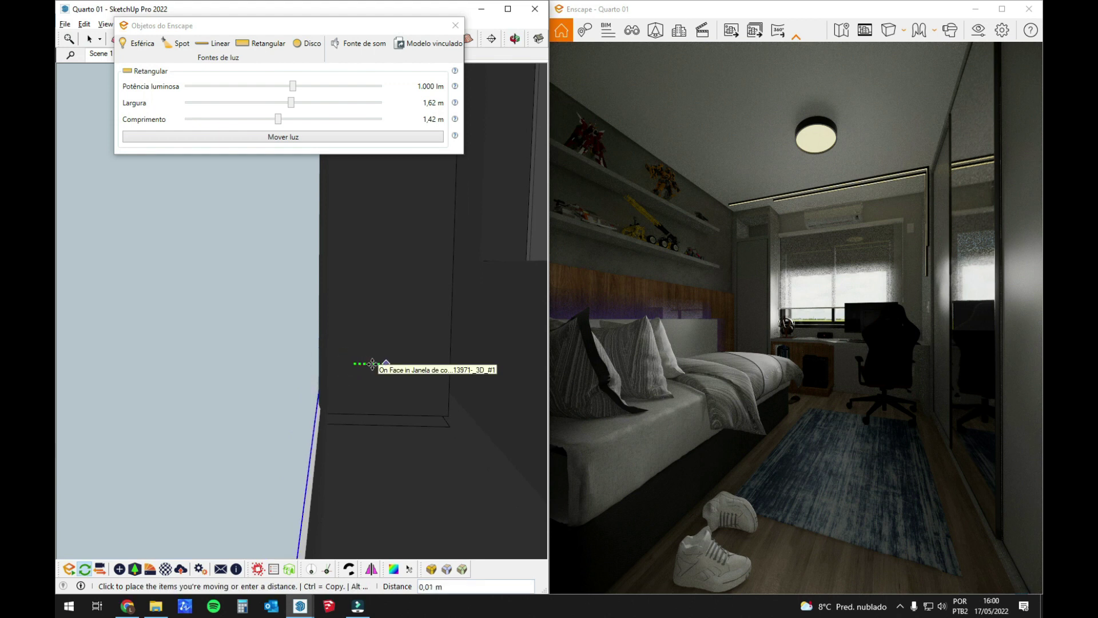
pyautogui.press('space')
# Step: Reframe the bedroom render toward the window and raise the window light's luminous power to 37,477 lm
pyautogui.moveTo(372, 364)
pyautogui.mouseDown(button='middle')
pyautogui.moveTo(355, 412)
pyautogui.moveTo(376, 414)
pyautogui.moveTo(341, 390)
pyautogui.mouseUp(button='middle')
pyautogui.scroll(-10, 354, 410)
pyautogui.scroll(3, 373, 407)
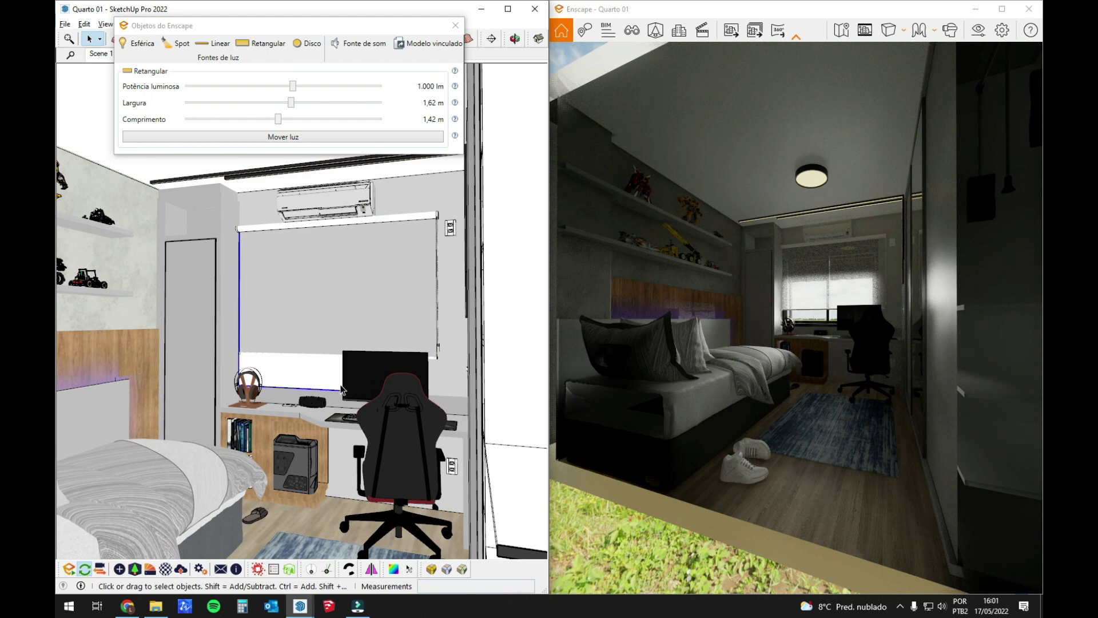
pyautogui.press('w')
pyautogui.moveTo(820, 338); pyautogui.dragTo(799, 335)
pyautogui.press('w')
pyautogui.press('s')
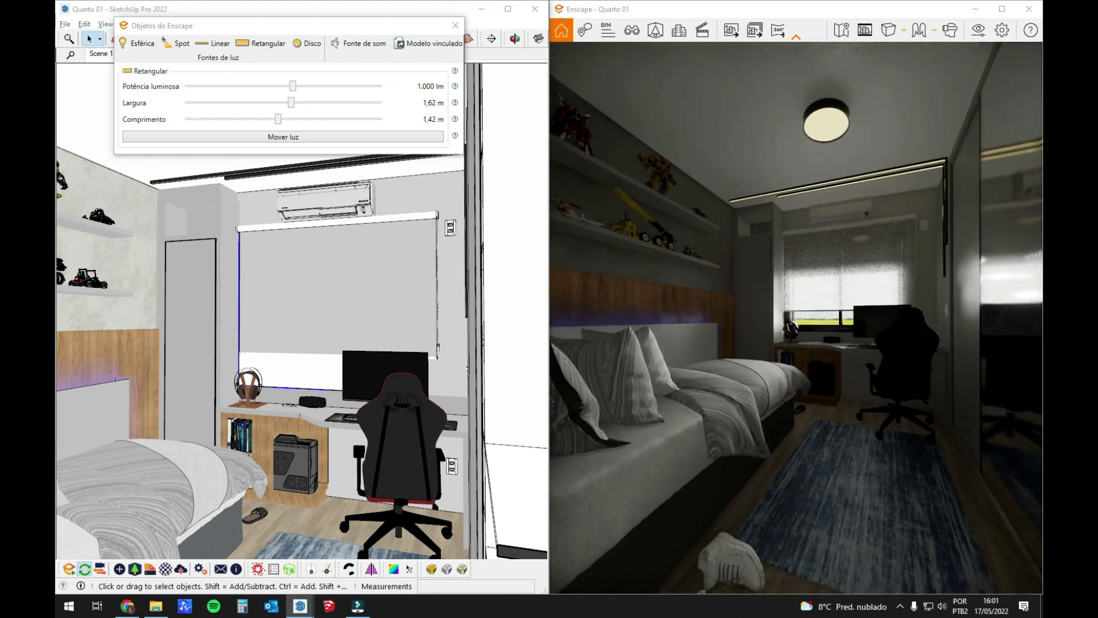
pyautogui.press('w')
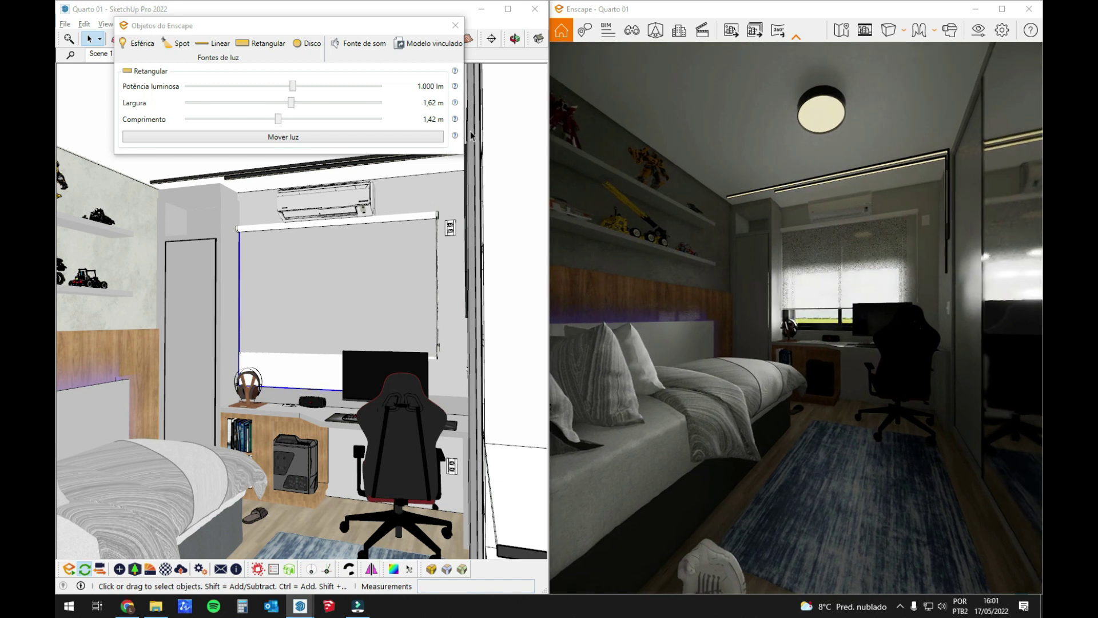
pyautogui.moveTo(292, 87); pyautogui.dragTo(328, 98)
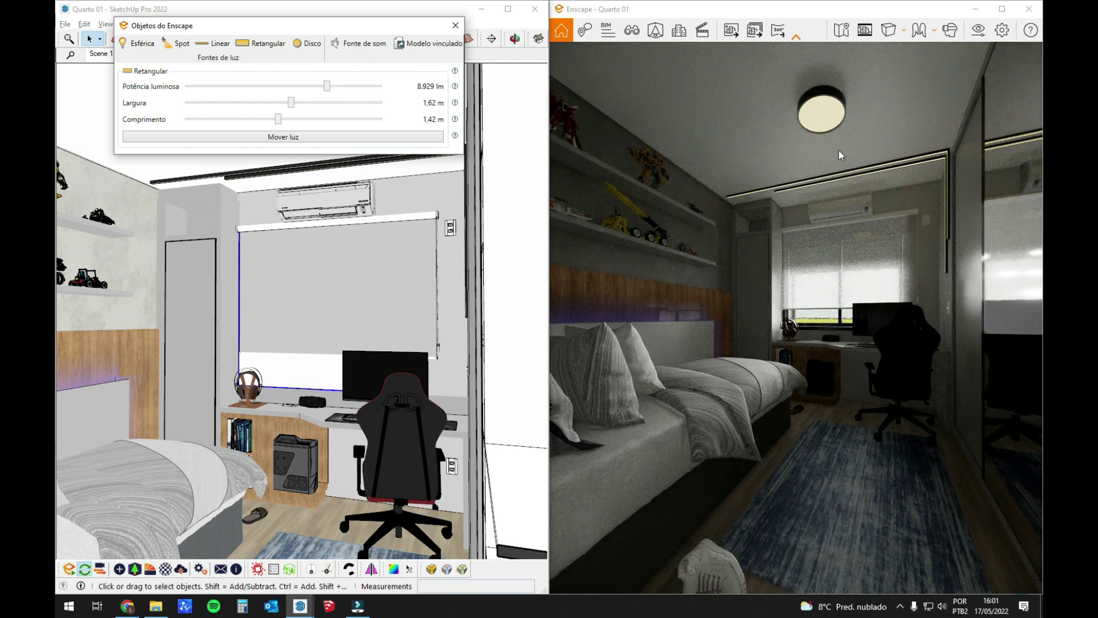
pyautogui.moveTo(328, 88); pyautogui.dragTo(350, 97)
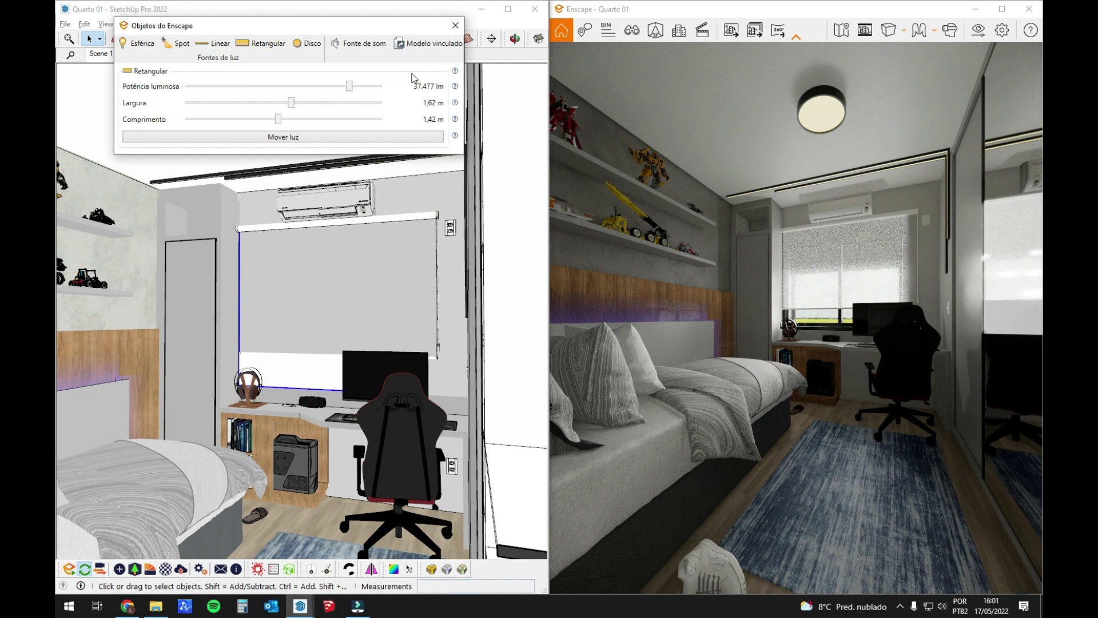
# Step: Lower the skybox's average brightness to about 8,909 Lux in the visual settings
pyautogui.click(979, 32)
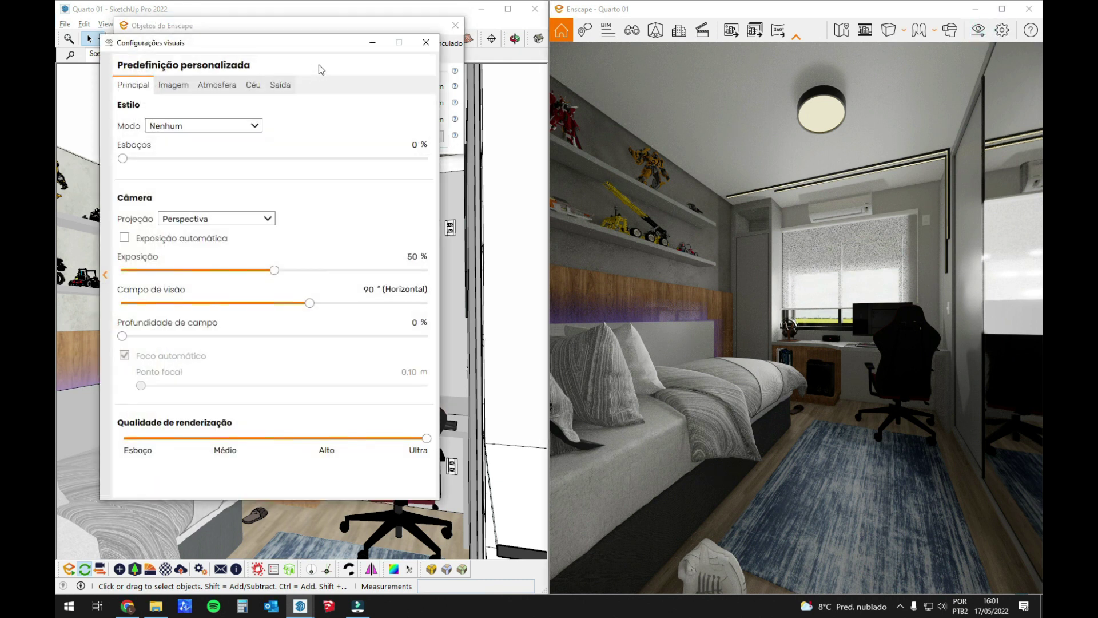
pyautogui.click(254, 85)
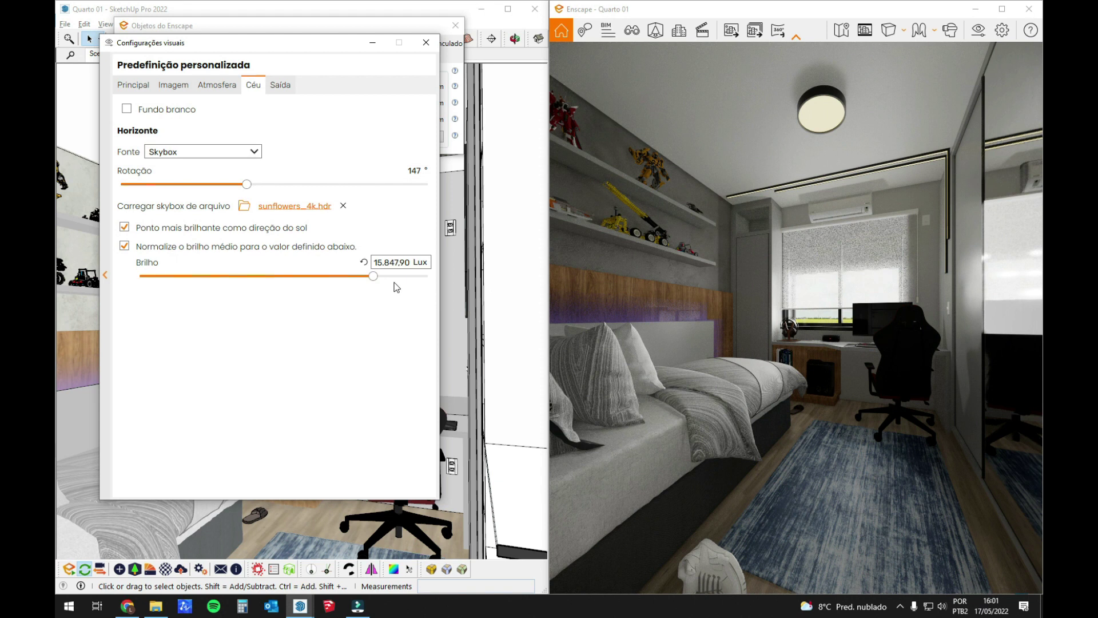
pyautogui.moveTo(374, 277); pyautogui.dragTo(363, 282)
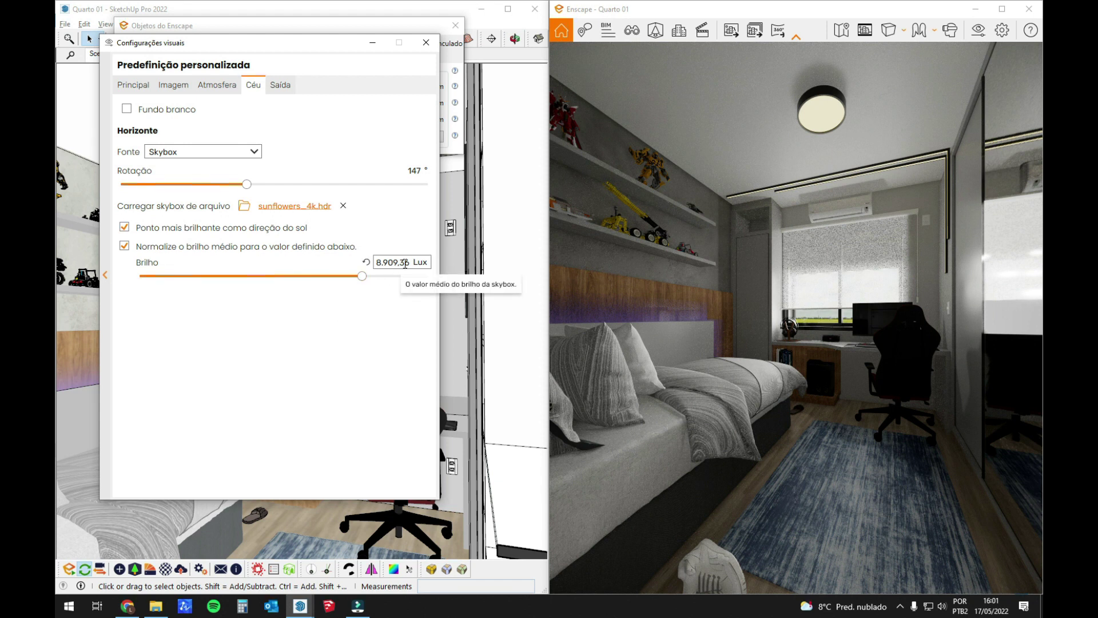
pyautogui.click(426, 42)
# Step: Start a new rectangular light at the upper corner of the outer linear light profile, offset downward along the blue axis
pyautogui.moveTo(326, 26)
pyautogui.mouseDown()
pyautogui.moveTo(436, 63)
pyautogui.moveTo(498, 140)
pyautogui.moveTo(481, 187)
pyautogui.moveTo(696, 300)
pyautogui.moveTo(854, 308)
pyautogui.mouseUp()
pyautogui.moveTo(319, 245)
pyautogui.mouseDown(button='middle')
pyautogui.moveTo(345, 169)
pyautogui.moveTo(373, 192)
pyautogui.mouseUp(button='middle')
pyautogui.moveTo(419, 296)
pyautogui.mouseDown(button='middle')
pyautogui.moveTo(353, 259)
pyautogui.moveTo(418, 274)
pyautogui.mouseUp(button='middle')
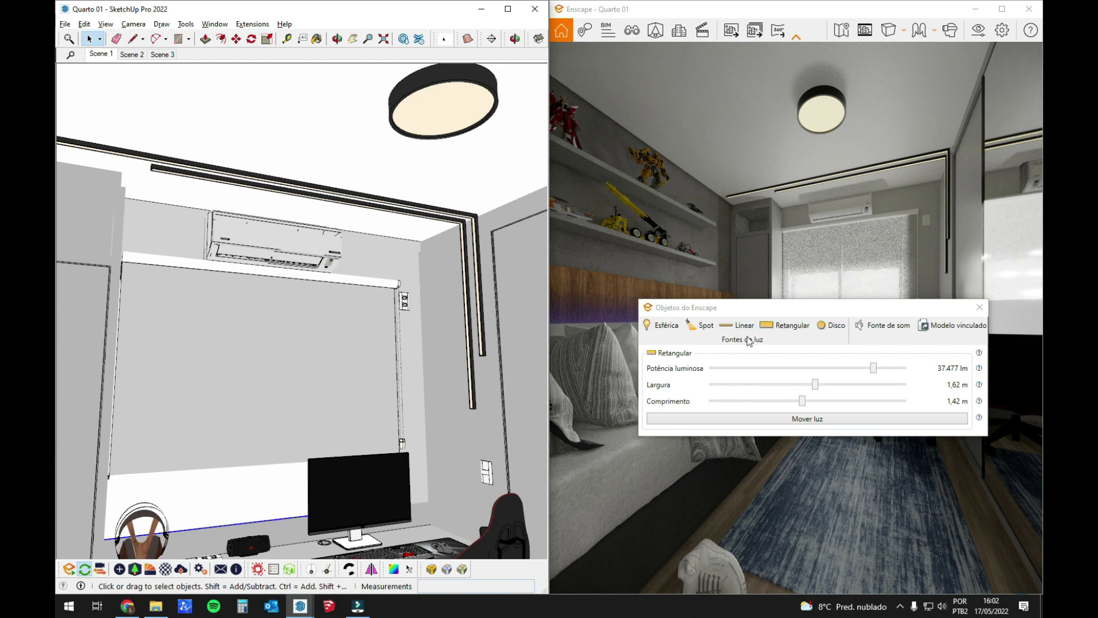
pyautogui.click(775, 328)
pyautogui.scroll(5, 379, 302)
pyautogui.moveTo(379, 302)
pyautogui.mouseDown(button='middle')
pyautogui.moveTo(311, 267)
pyautogui.moveTo(145, 348)
pyautogui.moveTo(405, 400)
pyautogui.mouseUp(button='middle')
pyautogui.scroll(-3, 304, 319)
pyautogui.moveTo(304, 319)
pyautogui.mouseDown(button='middle')
pyautogui.moveTo(324, 377)
pyautogui.moveTo(223, 189)
pyautogui.mouseUp(button='middle')
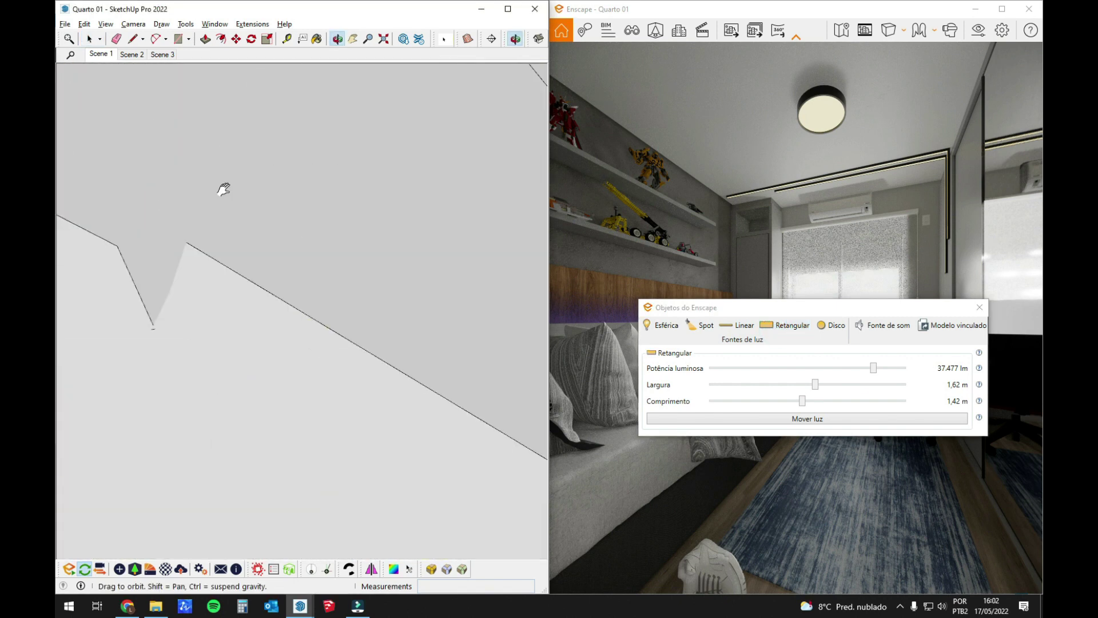
pyautogui.scroll(-4, 316, 274)
pyautogui.scroll(-5, 316, 274)
pyautogui.moveTo(316, 274); pyautogui.dragTo(404, 152, button='middle')
pyautogui.scroll(4, 398, 86)
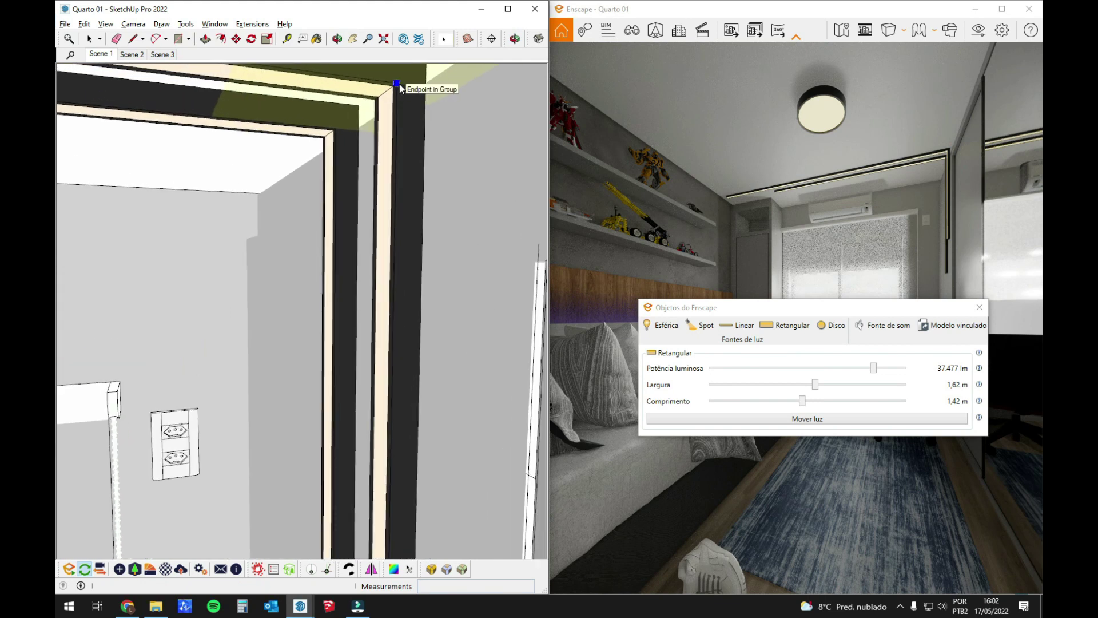
pyautogui.click(397, 84)
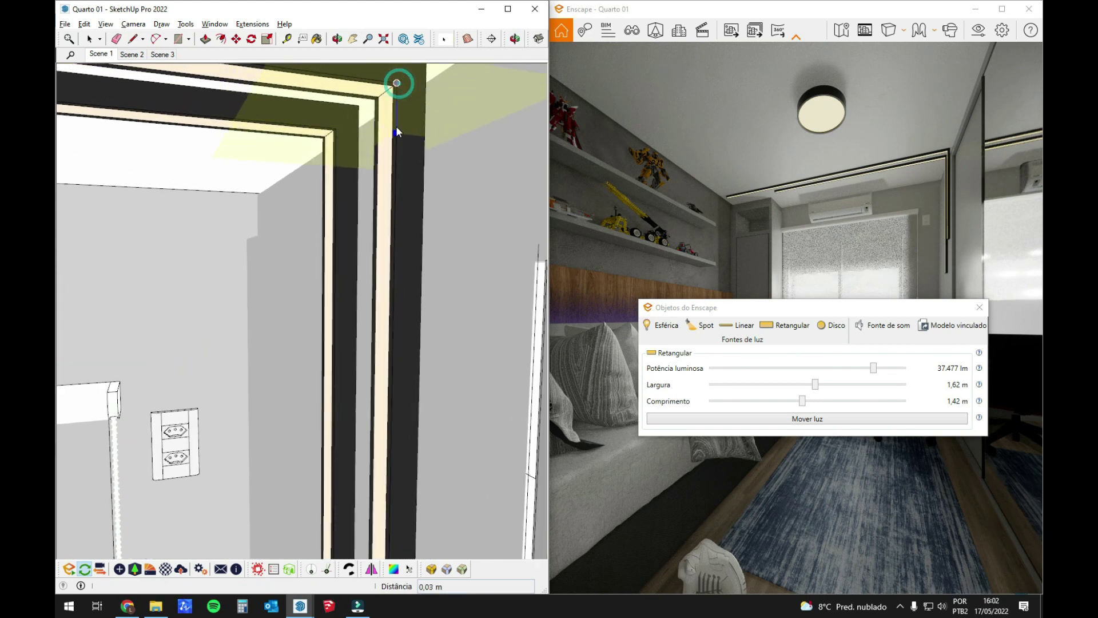
pyautogui.click(396, 183)
# Step: Aim the new rectangular light straight down and finish placing it across the profile's corner
pyautogui.scroll(-3, 384, 220)
pyautogui.moveTo(412, 188)
pyautogui.mouseDown(button='middle')
pyautogui.moveTo(438, 157)
pyautogui.moveTo(403, 218)
pyautogui.mouseUp(button='middle')
pyautogui.moveTo(404, 233); pyautogui.dragTo(309, 239)
pyautogui.moveTo(309, 239); pyautogui.dragTo(338, 246, button='middle')
pyautogui.moveTo(336, 244); pyautogui.dragTo(330, 245)
pyautogui.moveTo(235, 246); pyautogui.dragTo(309, 245)
pyautogui.moveTo(310, 244)
pyautogui.mouseDown(button='middle')
pyautogui.moveTo(324, 242)
pyautogui.moveTo(341, 206)
pyautogui.moveTo(355, 238)
pyautogui.moveTo(342, 277)
pyautogui.mouseUp(button='middle')
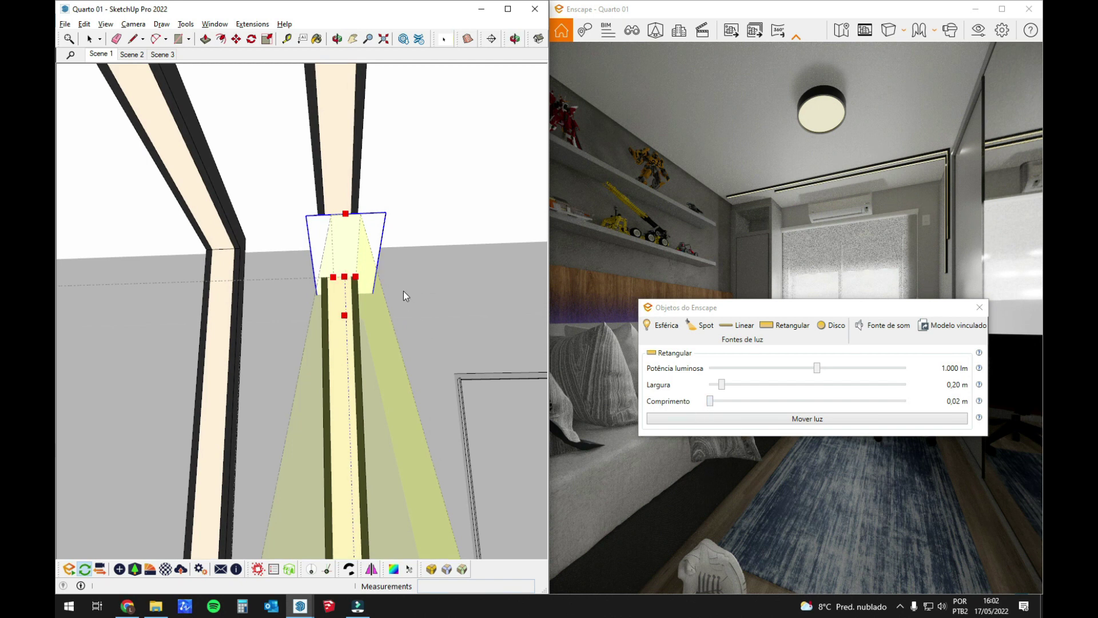
# Step: Move the new rectangular light by its edge midpoint to align with the middle of the profile's corner edge
pyautogui.press('m')
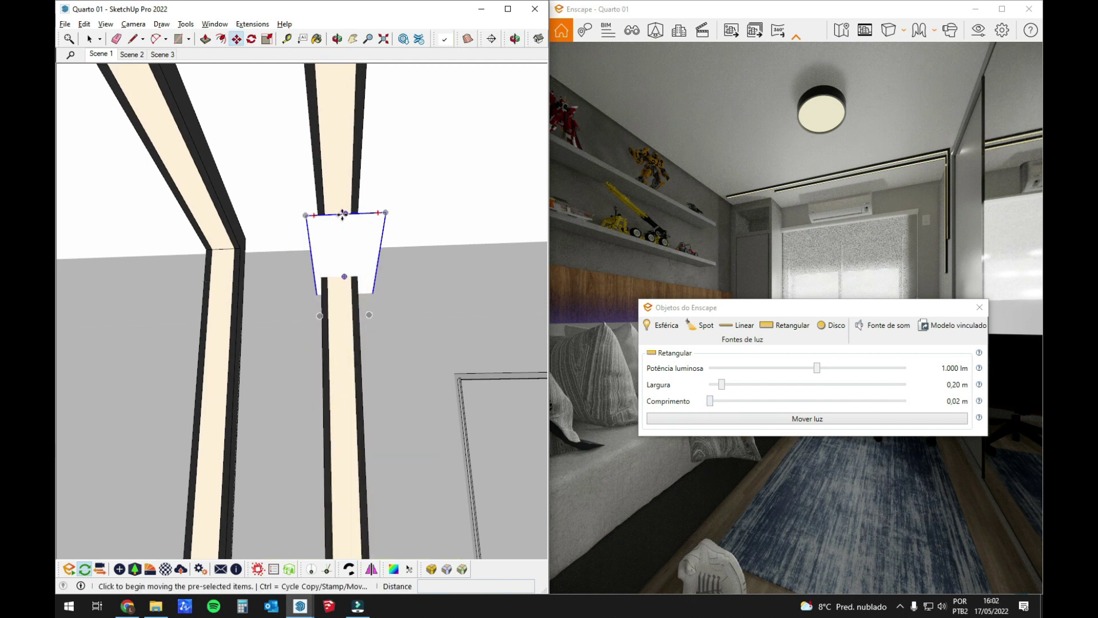
pyautogui.scroll(2, 342, 214)
pyautogui.click(349, 213)
pyautogui.scroll(-2, 348, 216)
pyautogui.moveTo(338, 239); pyautogui.dragTo(339, 367, button='middle')
pyautogui.scroll(1, 345, 255)
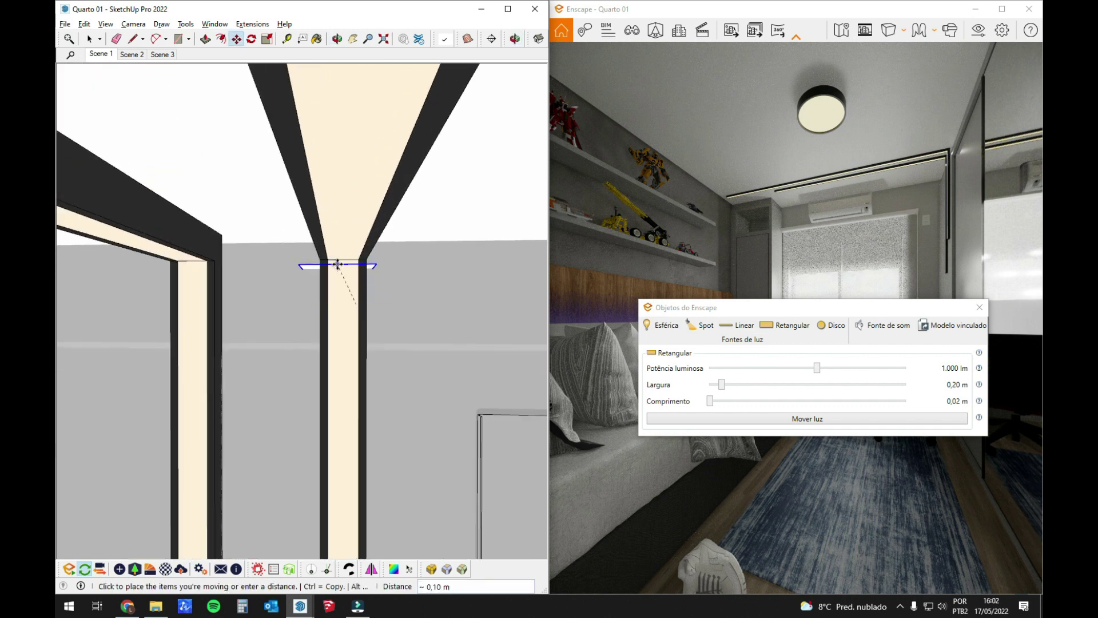
pyautogui.scroll(3, 337, 263)
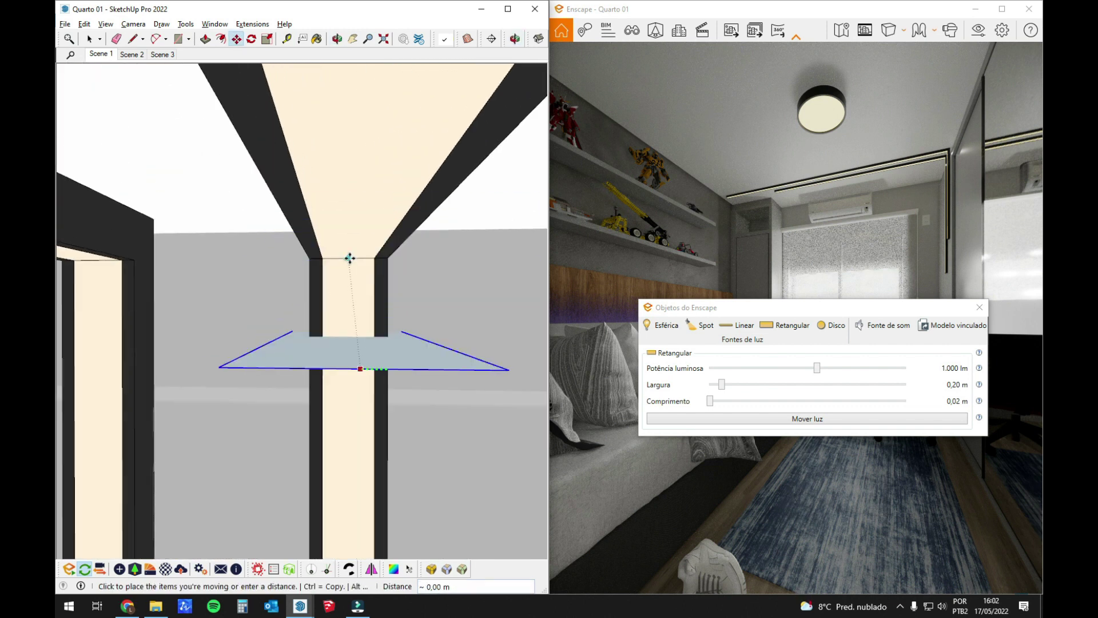
pyautogui.click(350, 258)
# Step: Move the rectangular light by its corner along the red axis to the profile's corner, then up beneath the horizontal profile
pyautogui.scroll(-2, 350, 261)
pyautogui.moveTo(376, 297); pyautogui.dragTo(127, 277, button='middle')
pyautogui.moveTo(400, 282); pyautogui.dragTo(410, 305, button='middle')
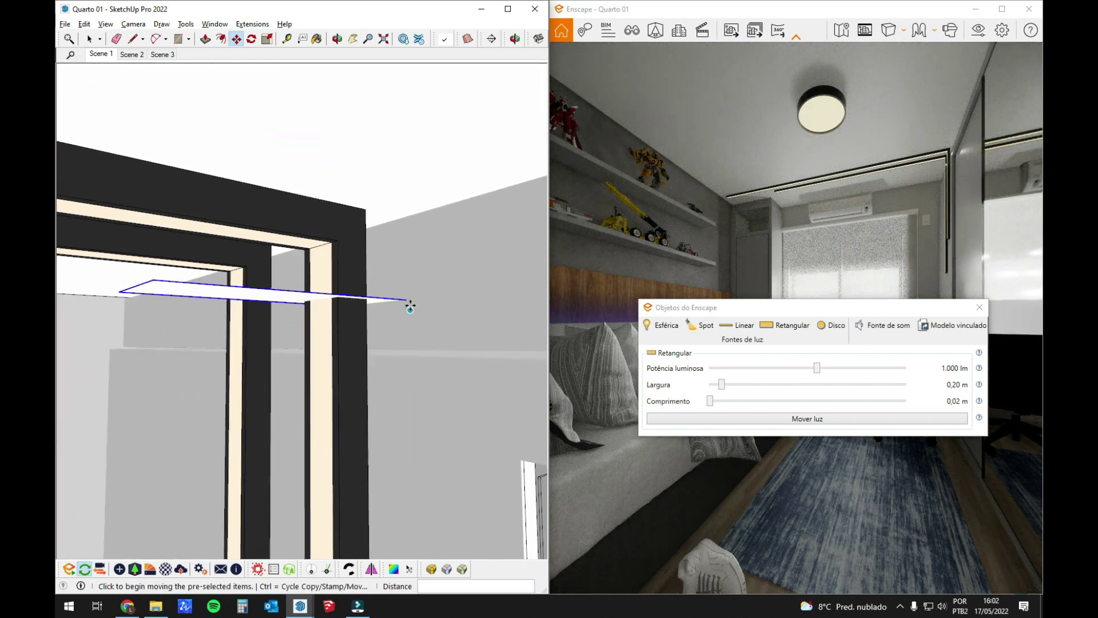
pyautogui.click(406, 300)
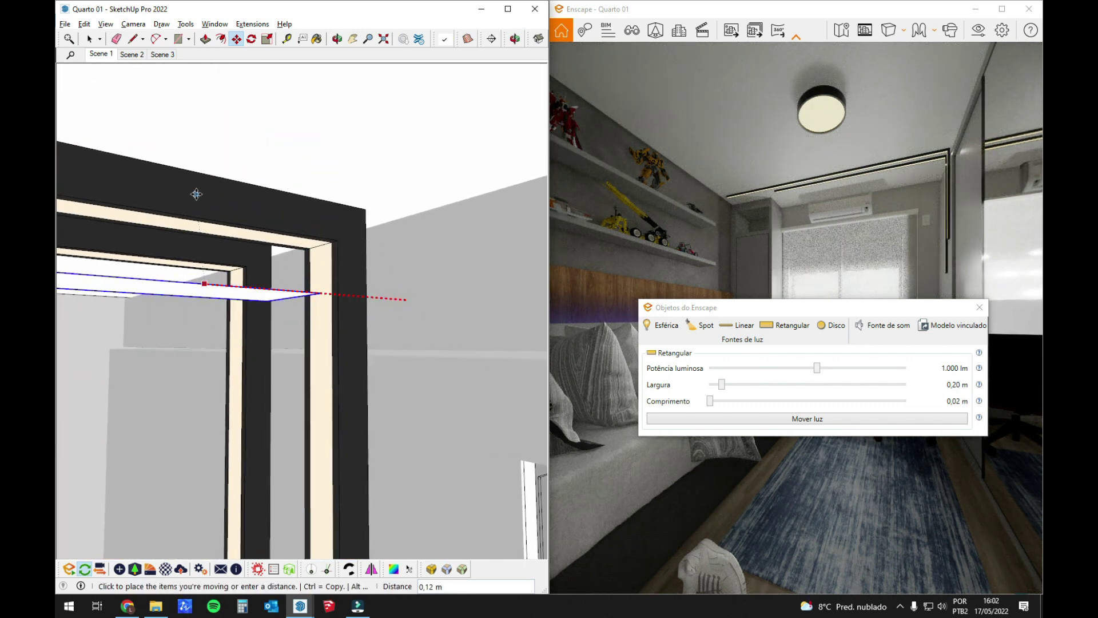
pyautogui.click(338, 238)
pyautogui.moveTo(343, 285); pyautogui.dragTo(362, 331, button='middle')
pyautogui.click(355, 335)
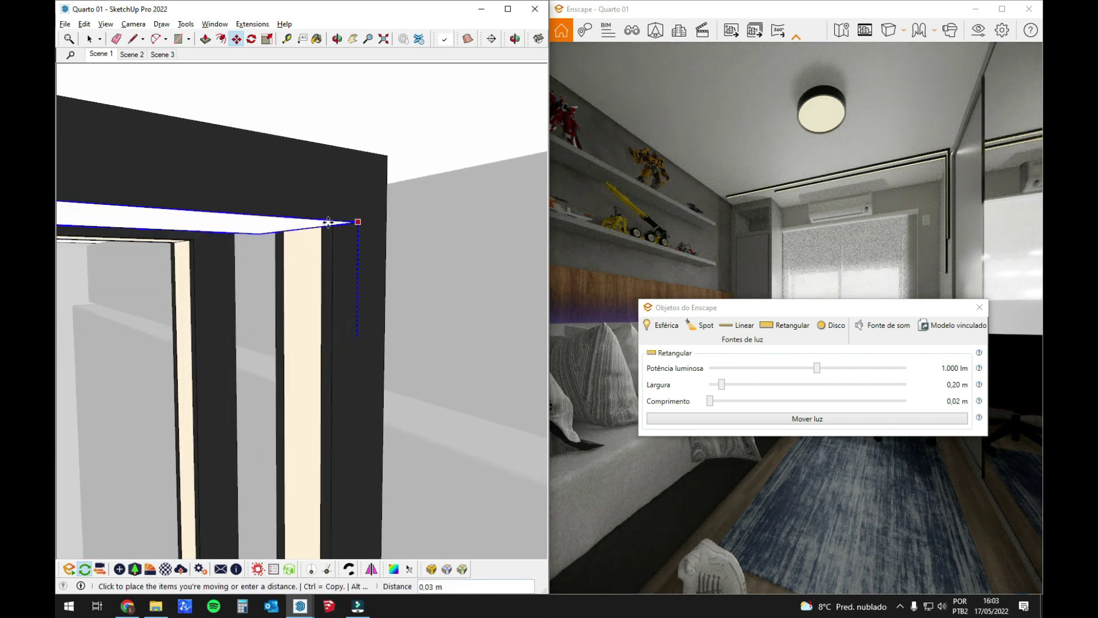
pyautogui.click(347, 223)
pyautogui.moveTo(347, 223)
pyautogui.mouseDown(button='middle')
pyautogui.moveTo(408, 201)
pyautogui.moveTo(333, 186)
pyautogui.moveTo(301, 201)
pyautogui.moveTo(452, 222)
pyautogui.moveTo(301, 223)
pyautogui.moveTo(274, 206)
pyautogui.moveTo(282, 197)
pyautogui.moveTo(252, 247)
pyautogui.moveTo(292, 234)
pyautogui.moveTo(213, 250)
pyautogui.moveTo(393, 291)
pyautogui.moveTo(236, 252)
pyautogui.moveTo(265, 301)
pyautogui.moveTo(402, 324)
pyautogui.moveTo(189, 247)
pyautogui.moveTo(198, 188)
pyautogui.mouseUp(button='middle')
# Step: Widen the rectangular light to about 2.47 m so it runs along the horizontal profile
pyautogui.press('space')
pyautogui.click(329, 181)
pyautogui.click(282, 196)
# Step: Open the Colors material collection for painting the profile's rectangular light
pyautogui.scroll(3, 199, 188)
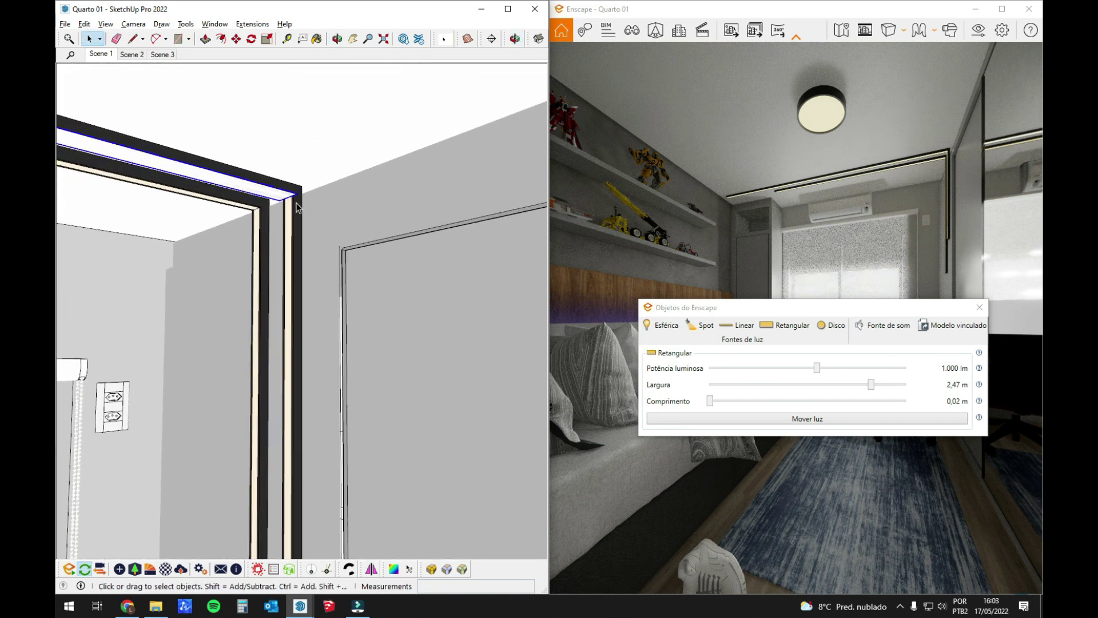
pyautogui.scroll(2, 338, 235)
pyautogui.scroll(1, 338, 235)
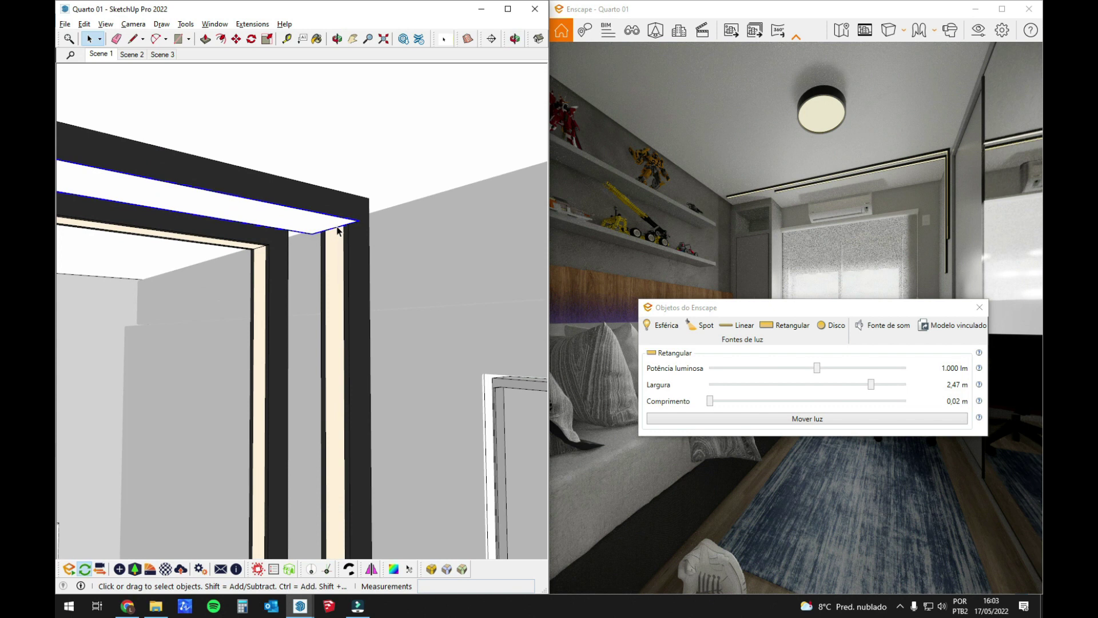
pyautogui.scroll(1, 323, 225)
pyautogui.scroll(-1, 331, 217)
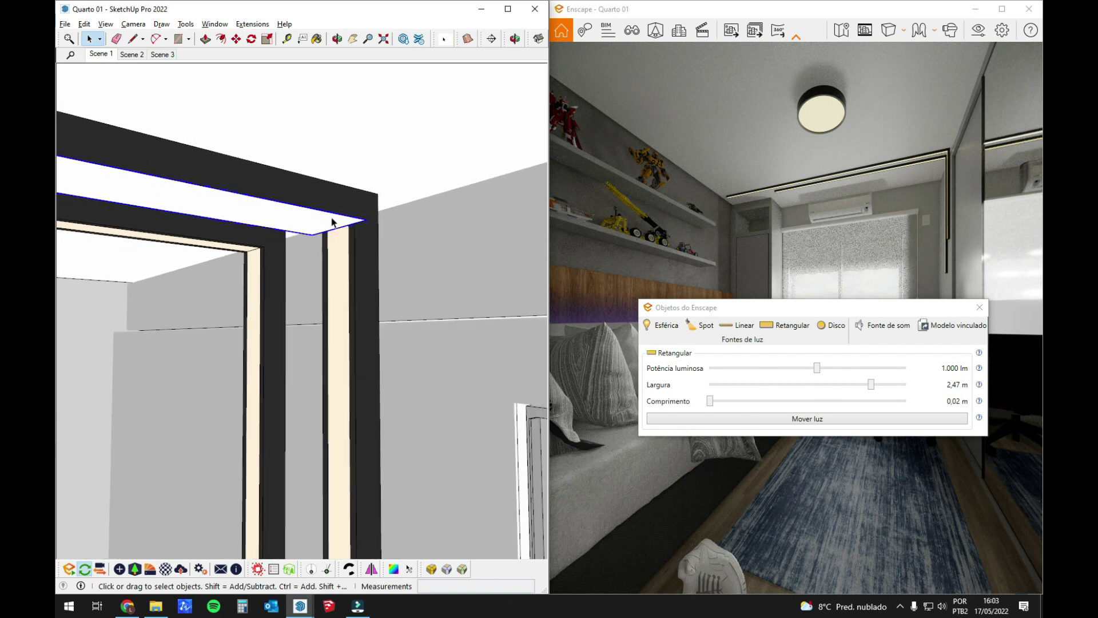
pyautogui.moveTo(324, 231); pyautogui.dragTo(334, 228, button='middle')
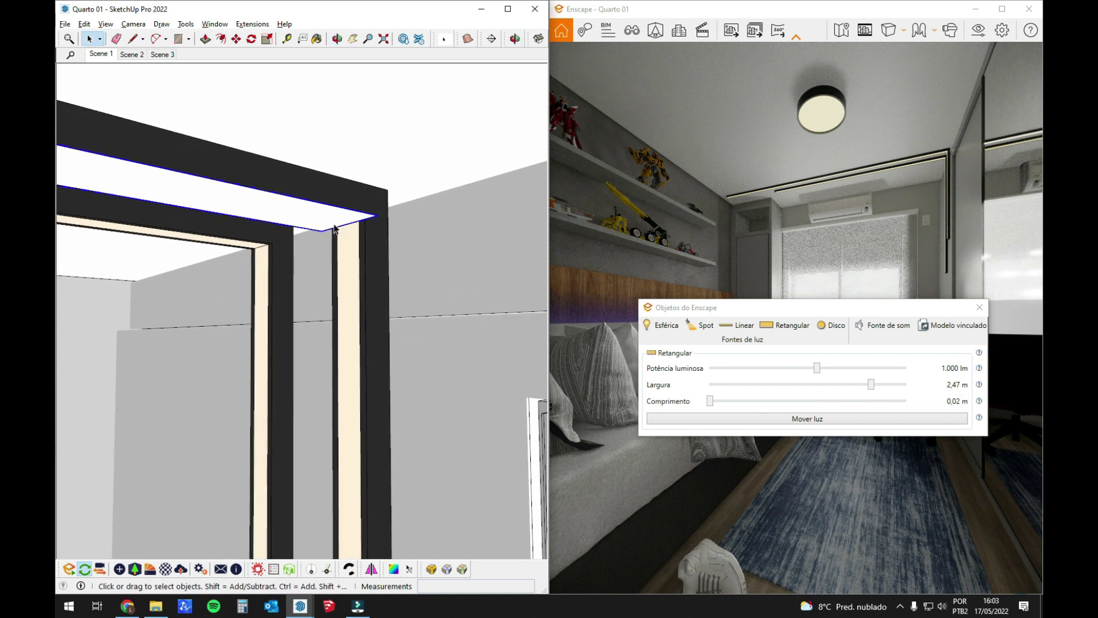
pyautogui.press('b')
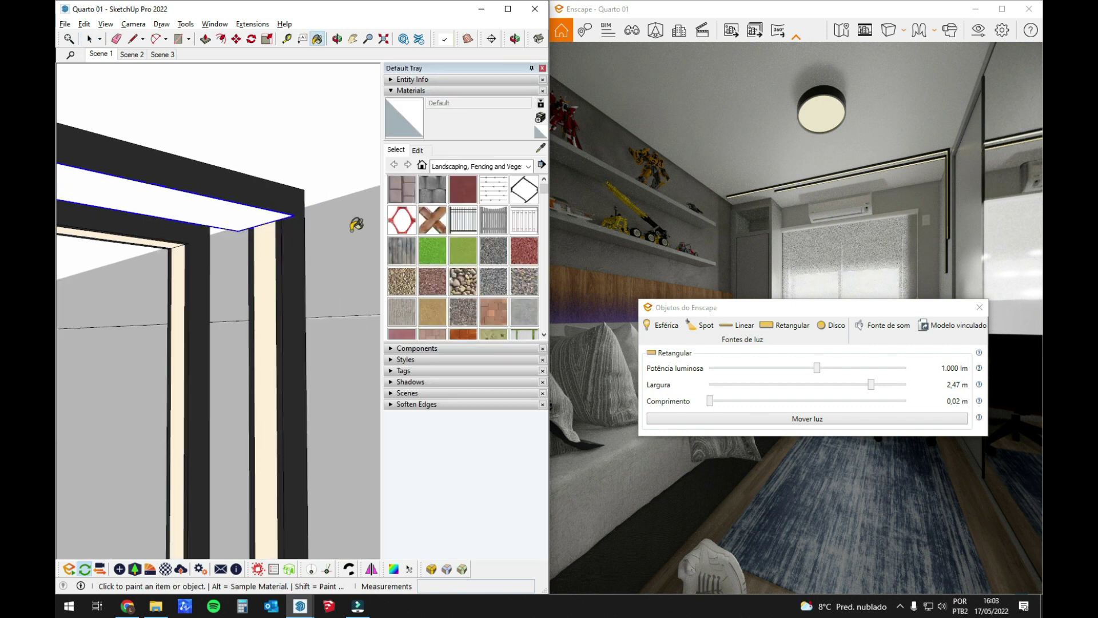
pyautogui.click(501, 166)
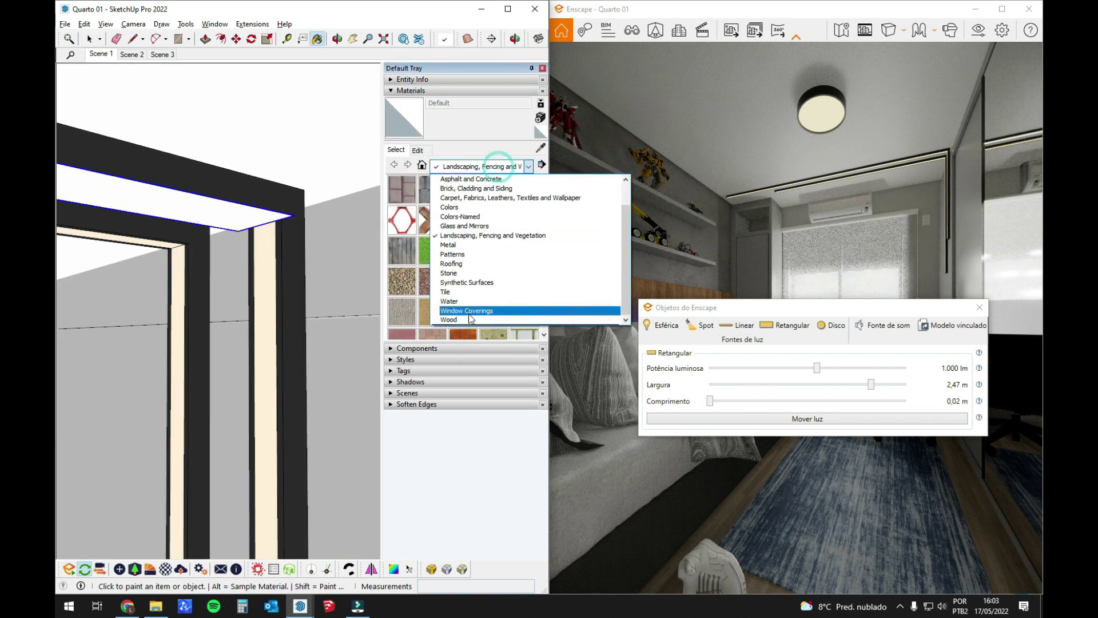
pyautogui.scroll(1, 465, 250)
pyautogui.click(462, 235)
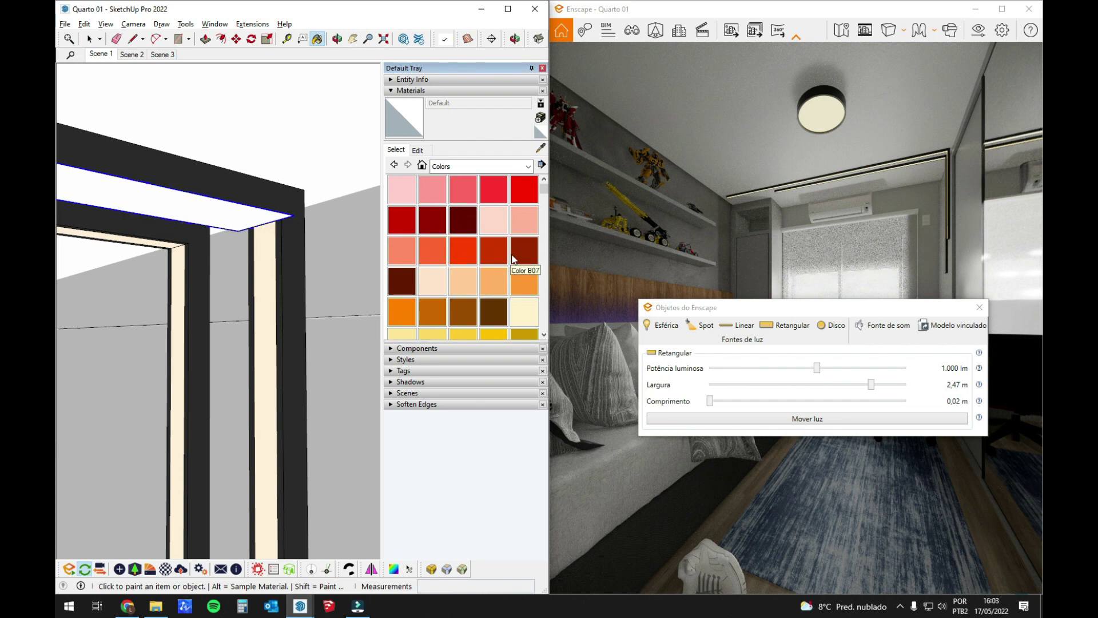
# Step: Paint the horizontal profile's rectangular light with the orange Color C03
pyautogui.scroll(-2, 463, 331)
pyautogui.scroll(2, 500, 278)
pyautogui.click(500, 286)
pyautogui.moveTo(269, 285)
pyautogui.mouseDown(button='middle')
pyautogui.moveTo(306, 241)
pyautogui.moveTo(281, 246)
pyautogui.mouseUp(button='middle')
pyautogui.click(294, 234)
pyautogui.press('space')
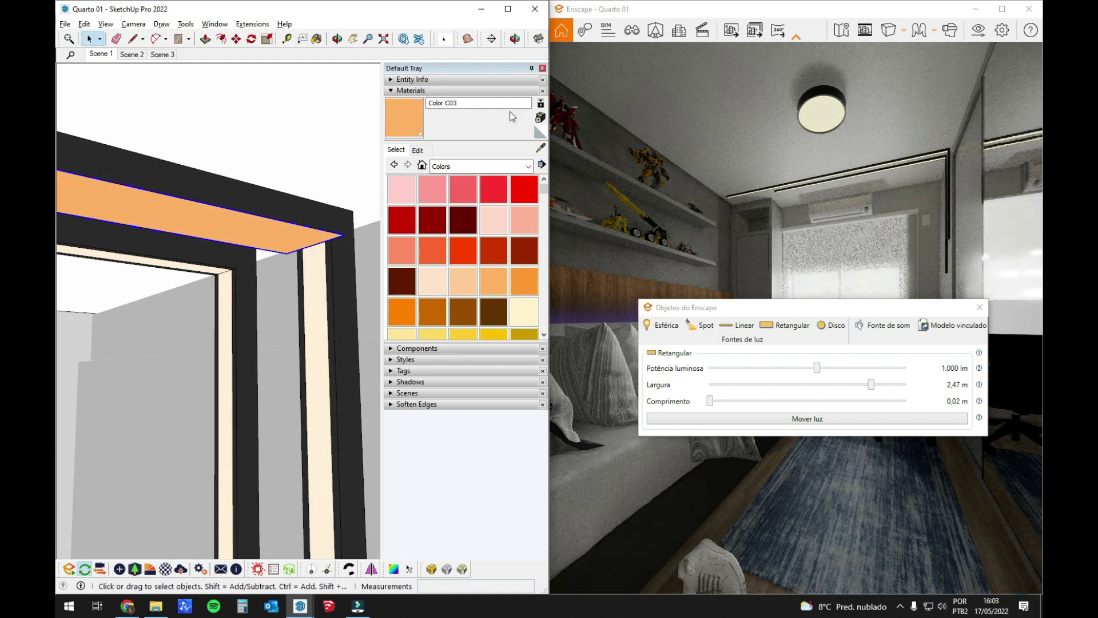
# Step: Reset the active material to default and rotate a copy of the orange light 90° about the profile's corner
pyautogui.click(541, 132)
pyautogui.moveTo(306, 233)
pyautogui.mouseDown(button='middle')
pyautogui.moveTo(253, 246)
pyautogui.moveTo(304, 243)
pyautogui.moveTo(312, 231)
pyautogui.mouseUp(button='middle')
pyautogui.press('space')
pyautogui.click(366, 233)
pyautogui.click(304, 233)
pyautogui.press('q')
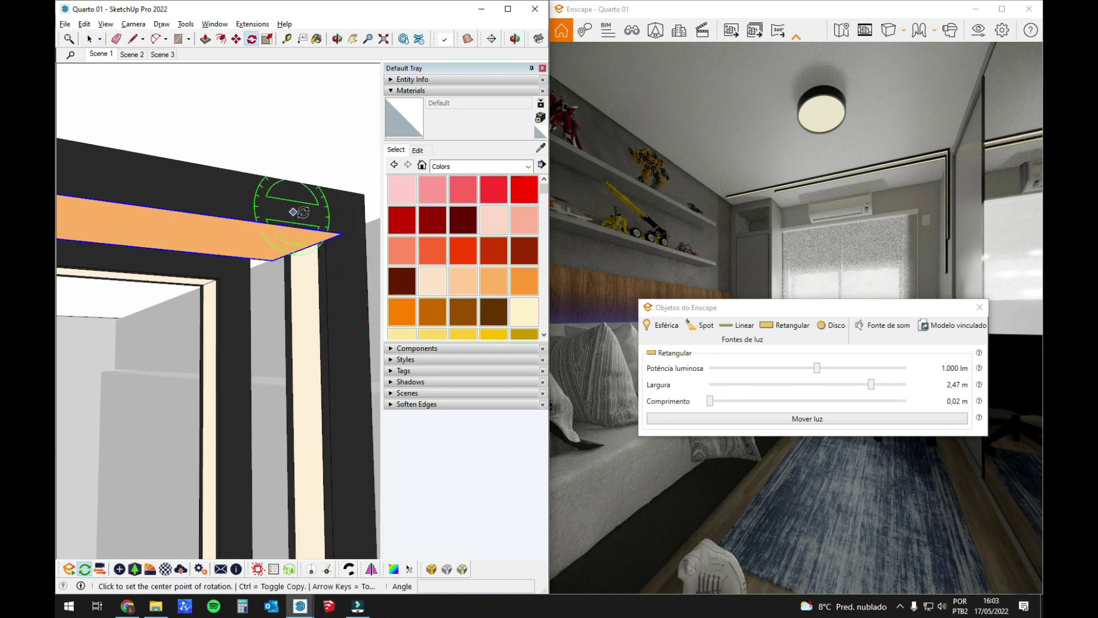
pyautogui.scroll(1, 324, 219)
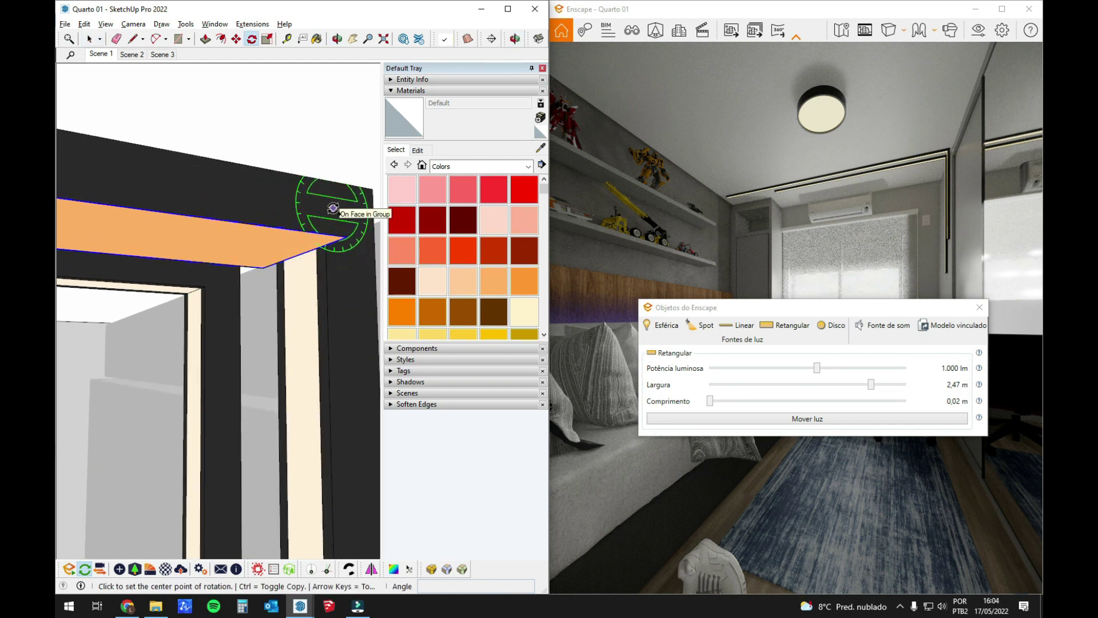
pyautogui.scroll(1, 342, 235)
pyautogui.click(346, 237)
pyautogui.click(351, 257)
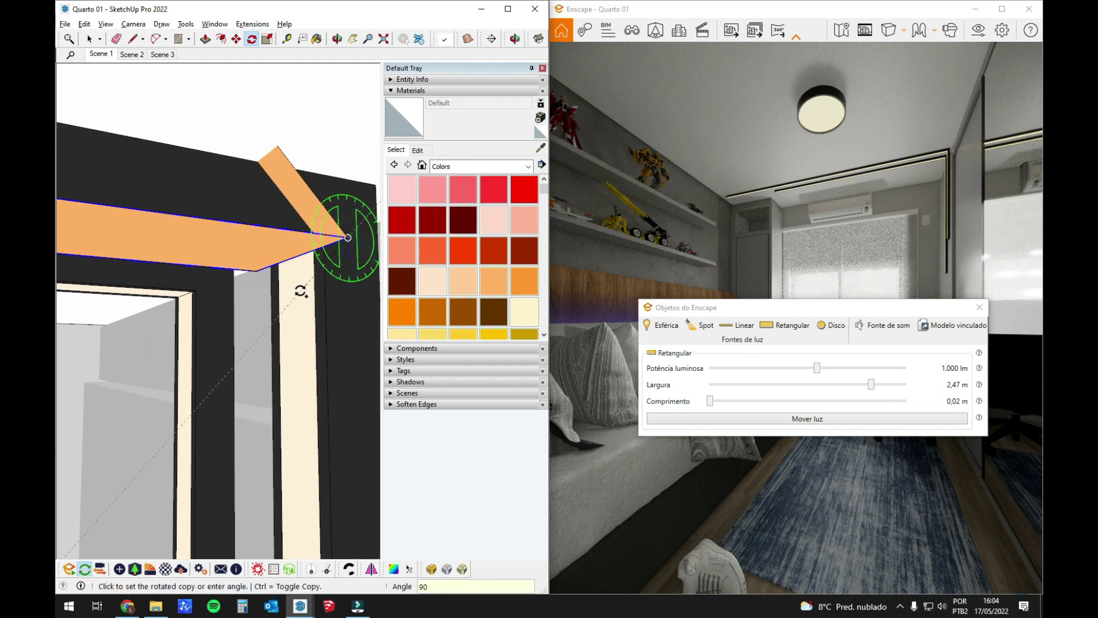
pyautogui.press('Return')
# Step: Move the rotated light copy down the blue axis along the vertical profile
pyautogui.scroll(-2, 225, 166)
pyautogui.press('m')
pyautogui.scroll(-2, 246, 179)
pyautogui.scroll(1, 309, 195)
pyautogui.click(312, 190)
pyautogui.press('Up')
pyautogui.scroll(-3, 309, 228)
pyautogui.scroll(-3, 265, 171)
pyautogui.scroll(-1, 267, 165)
pyautogui.scroll(-2, 281, 254)
pyautogui.click(291, 330)
# Step: Move the vertical light copy down to the lower end of its wall profile and nudge it sideways against the profile
pyautogui.scroll(4, 292, 320)
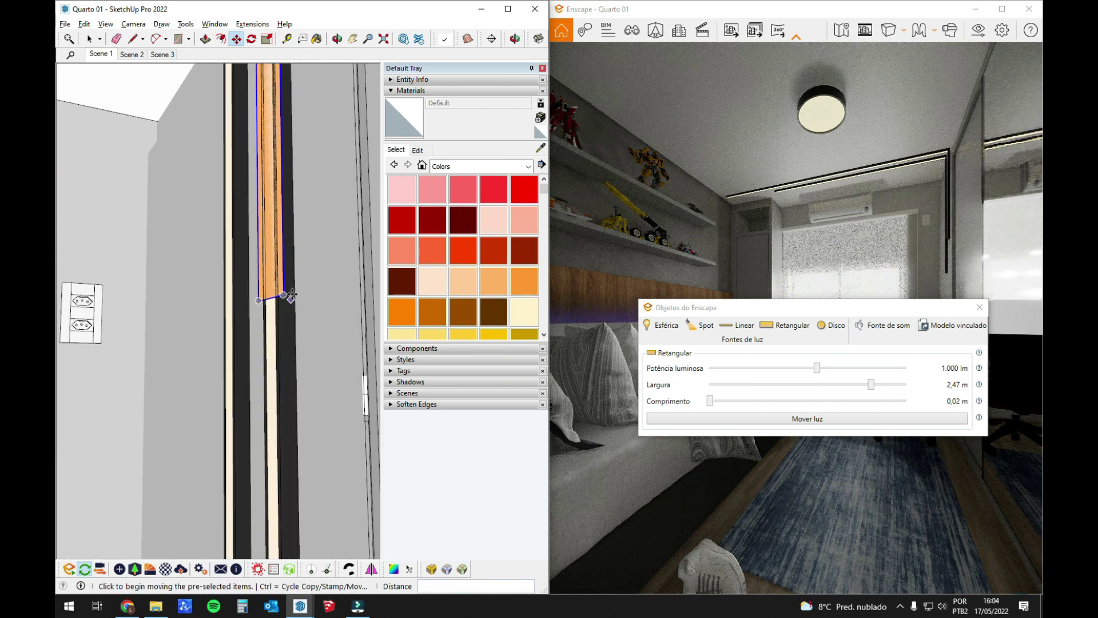
pyautogui.click(291, 294)
pyautogui.scroll(-2, 283, 480)
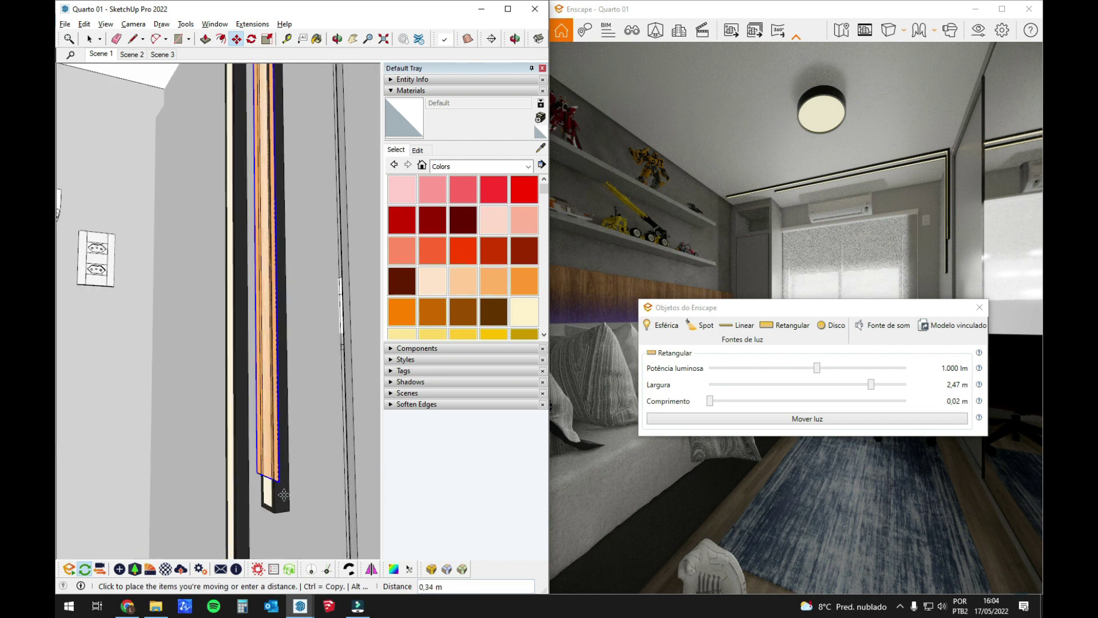
pyautogui.click(290, 516)
pyautogui.scroll(2, 289, 518)
pyautogui.moveTo(246, 517); pyautogui.dragTo(262, 508, button='middle')
pyautogui.scroll(2, 262, 508)
pyautogui.click(262, 508)
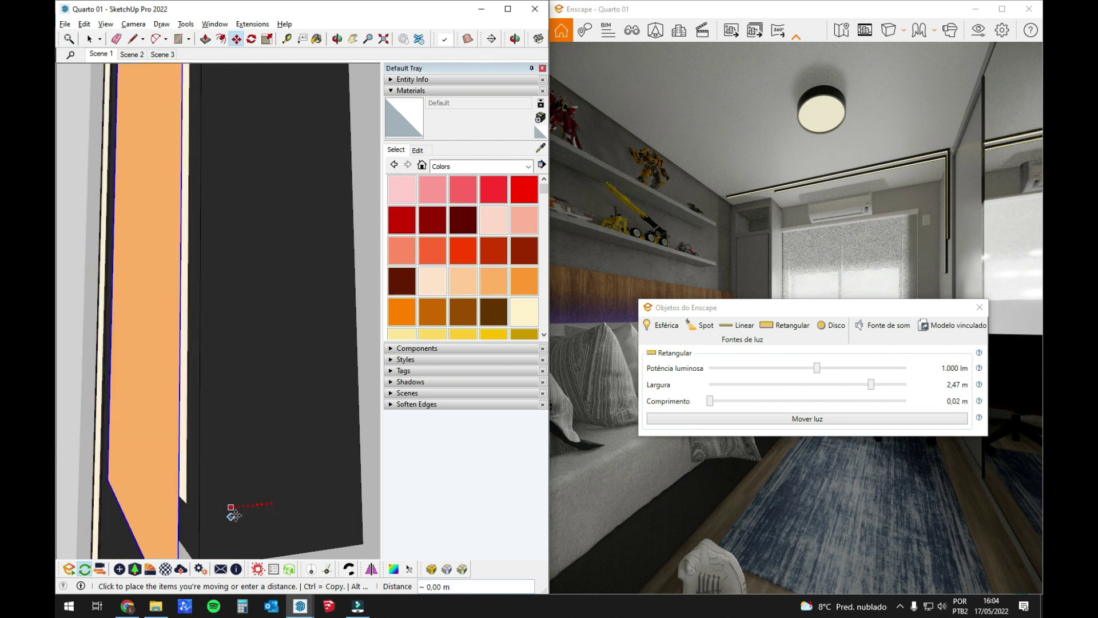
pyautogui.click(234, 516)
pyautogui.press('space')
# Step: Copy the vertical rectangular light horizontally onto the second, neighbouring vertical profile
pyautogui.moveTo(235, 515)
pyautogui.mouseDown(button='middle')
pyautogui.moveTo(273, 449)
pyautogui.moveTo(260, 409)
pyautogui.moveTo(299, 295)
pyautogui.moveTo(348, 307)
pyautogui.moveTo(290, 274)
pyautogui.mouseUp(button='middle')
pyautogui.scroll(-3, 272, 450)
pyautogui.scroll(-3, 261, 408)
pyautogui.scroll(-3, 255, 340)
pyautogui.keyDown('shift'); pyautogui.moveTo(255, 340); pyautogui.dragTo(248, 260, button='middle'); pyautogui.keyUp('shift')
pyautogui.keyDown('shift'); pyautogui.moveTo(260, 386); pyautogui.dragTo(253, 374, button='middle'); pyautogui.keyUp('shift')
pyautogui.scroll(-4, 215, 252)
pyautogui.moveTo(216, 252)
pyautogui.mouseDown(button='middle')
pyautogui.moveTo(211, 232)
pyautogui.moveTo(179, 304)
pyautogui.moveTo(182, 292)
pyautogui.mouseUp(button='middle')
pyautogui.scroll(-3, 191, 264)
pyautogui.scroll(4, 190, 280)
pyautogui.scroll(2, 176, 331)
pyautogui.moveTo(229, 191)
pyautogui.mouseDown(button='middle')
pyautogui.moveTo(345, 184)
pyautogui.moveTo(299, 147)
pyautogui.moveTo(271, 335)
pyautogui.mouseUp(button='middle')
pyautogui.scroll(4, 238, 159)
pyautogui.scroll(-3, 257, 165)
pyautogui.press('m')
pyautogui.scroll(3, 239, 367)
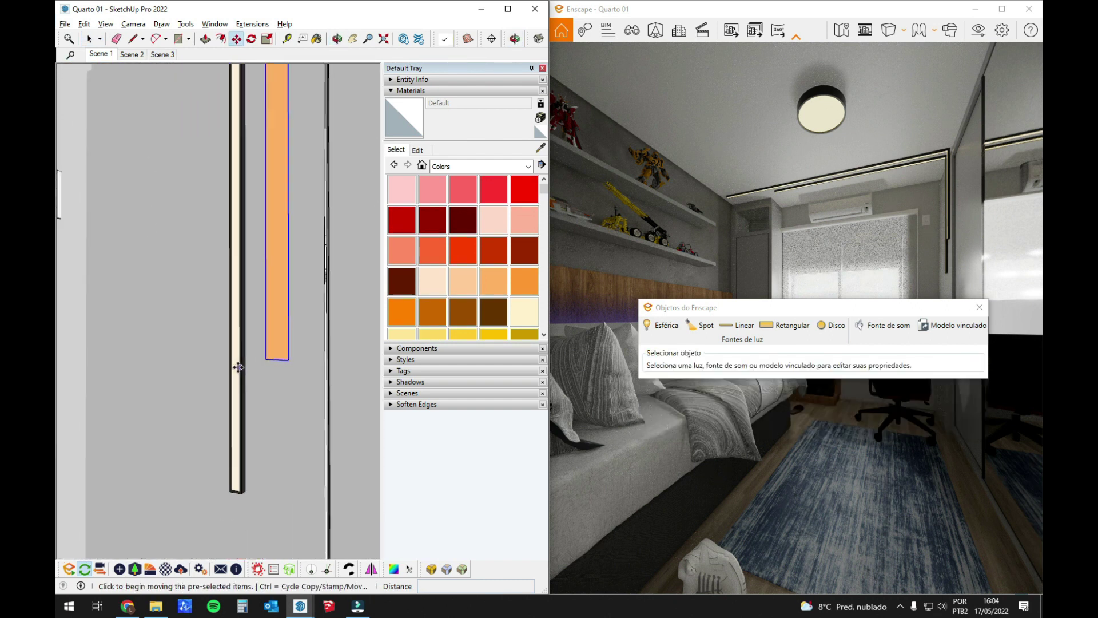
pyautogui.scroll(1, 238, 367)
pyautogui.press('ctrl')
pyautogui.scroll(4, 213, 513)
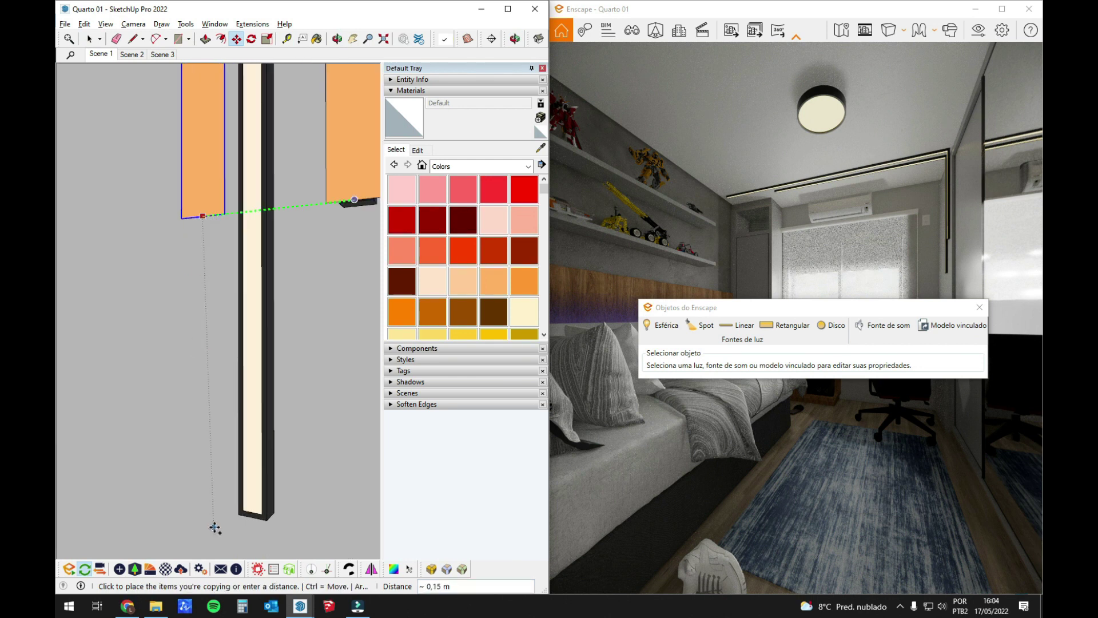
pyautogui.click(261, 510)
pyautogui.scroll(-5, 263, 507)
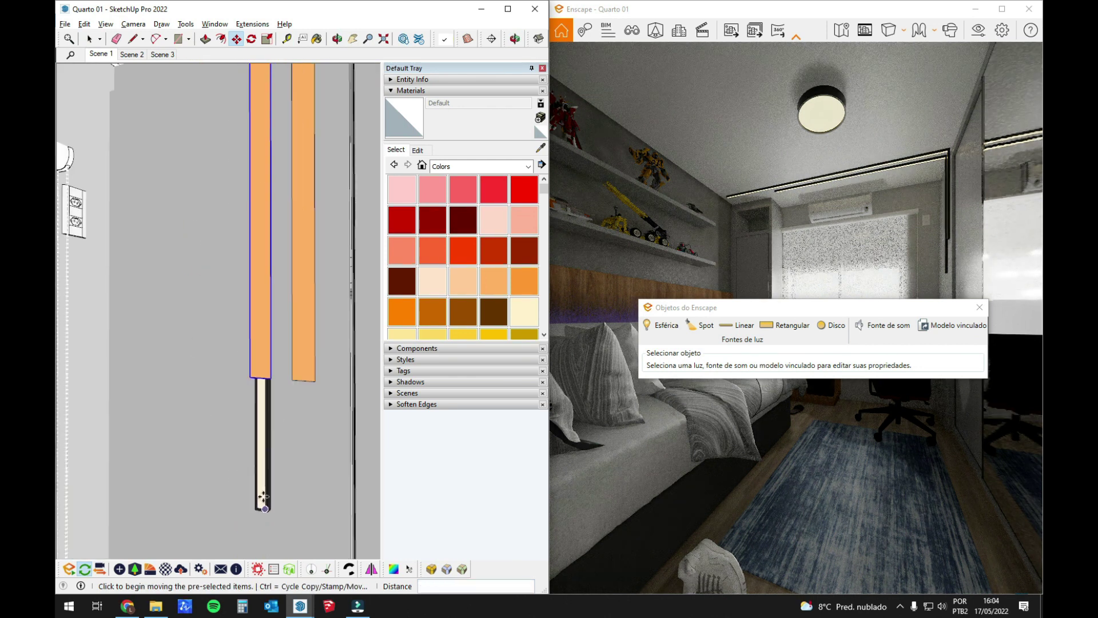
# Step: Move the second vertical light down to the lower end of its profile
pyautogui.press('space')
pyautogui.moveTo(258, 382); pyautogui.dragTo(220, 375, button='middle')
pyautogui.scroll(2, 249, 369)
pyautogui.click(260, 364)
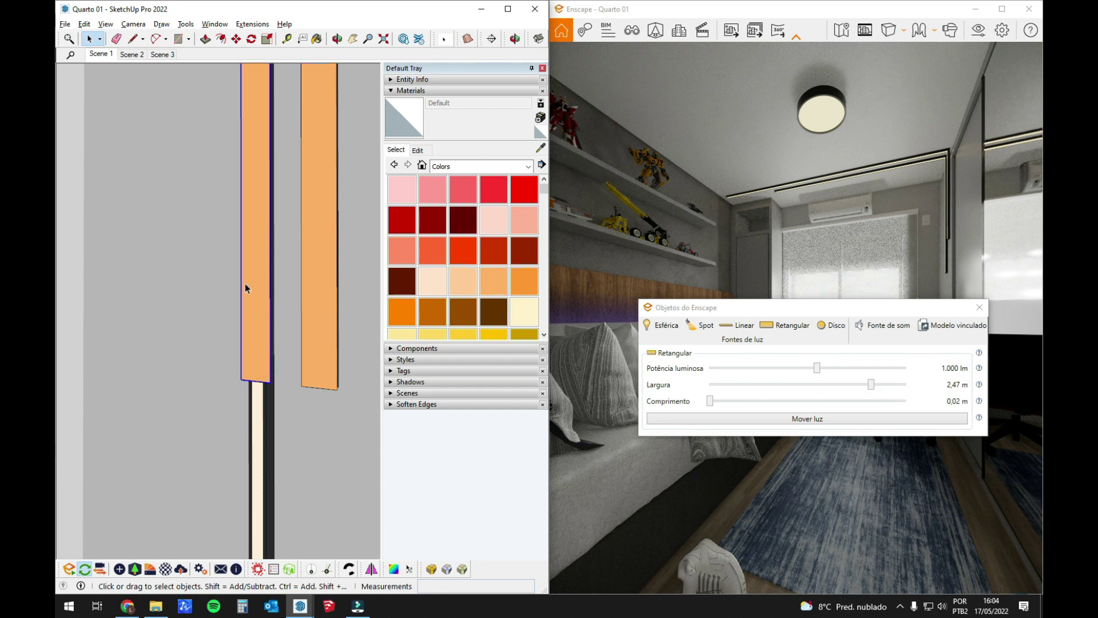
pyautogui.moveTo(245, 283); pyautogui.dragTo(260, 343, button='middle')
pyautogui.press('m')
pyautogui.scroll(1, 262, 350)
pyautogui.click(262, 355)
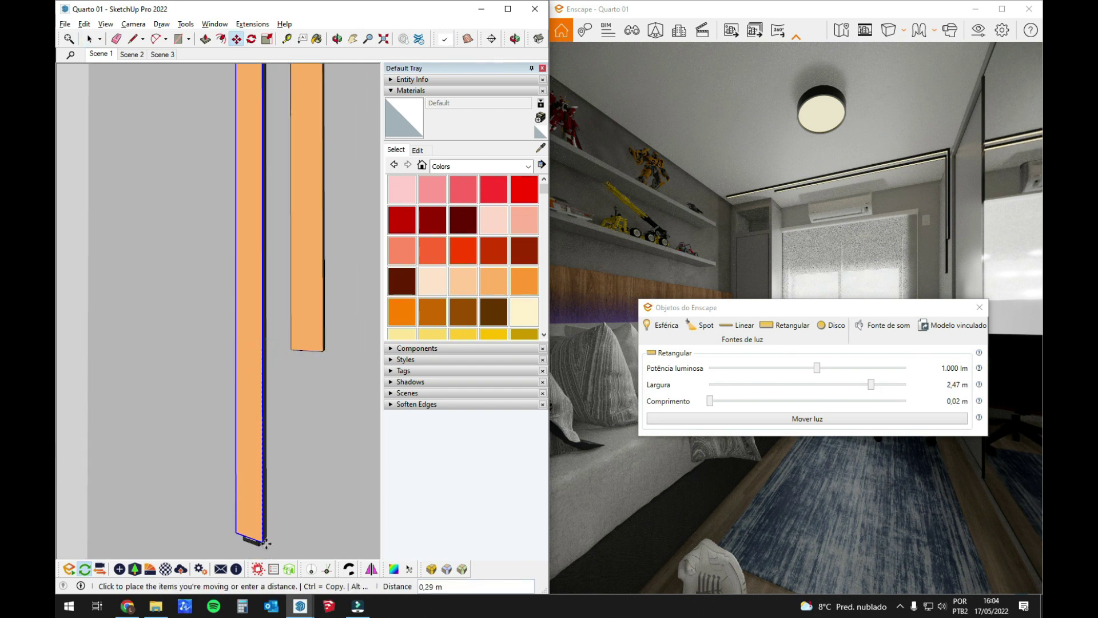
pyautogui.click(267, 543)
pyautogui.scroll(-5, 258, 486)
pyautogui.moveTo(251, 463)
pyautogui.mouseDown(button='middle')
pyautogui.moveTo(194, 311)
pyautogui.moveTo(301, 341)
pyautogui.moveTo(265, 284)
pyautogui.moveTo(110, 441)
pyautogui.moveTo(198, 443)
pyautogui.moveTo(179, 157)
pyautogui.mouseUp(button='middle')
pyautogui.press('space')
# Step: Set the luminous power of the horizontal ceiling profile's rectangular light to 34.751 lm
pyautogui.scroll(-3, 265, 282)
pyautogui.scroll(2, 179, 157)
pyautogui.moveTo(203, 226)
pyautogui.mouseDown(button='middle')
pyautogui.moveTo(187, 250)
pyautogui.moveTo(243, 253)
pyautogui.moveTo(212, 247)
pyautogui.mouseUp(button='middle')
pyautogui.scroll(2, 187, 250)
pyautogui.scroll(-2, 212, 247)
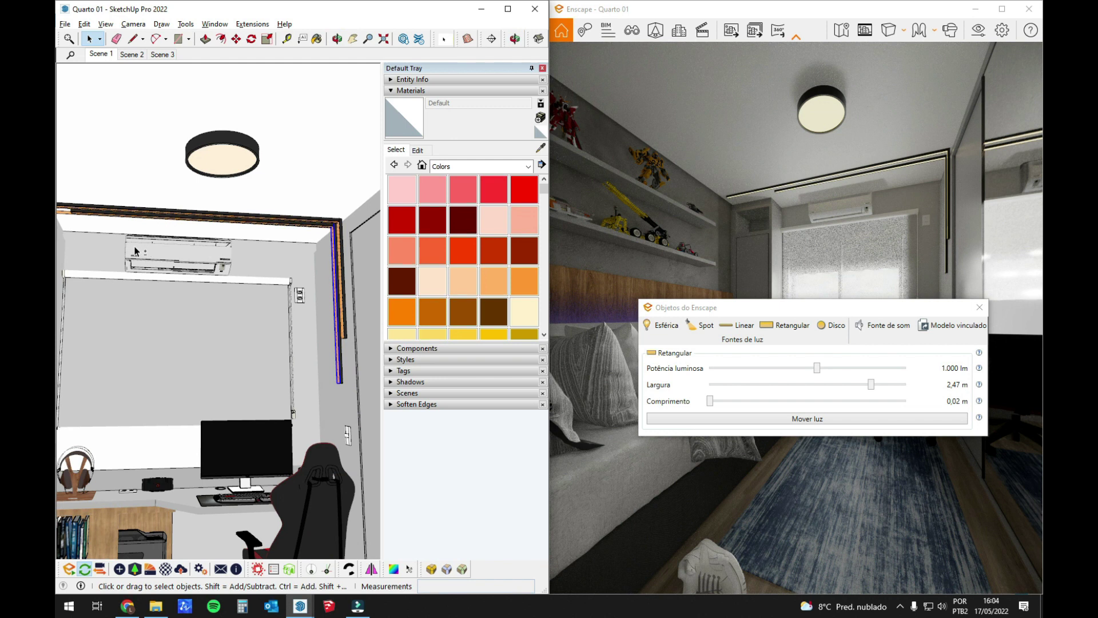
pyautogui.moveTo(134, 248); pyautogui.dragTo(174, 264, button='middle')
pyautogui.scroll(3, 109, 229)
pyautogui.moveTo(108, 229); pyautogui.dragTo(118, 229, button='middle')
pyautogui.scroll(2, 116, 230)
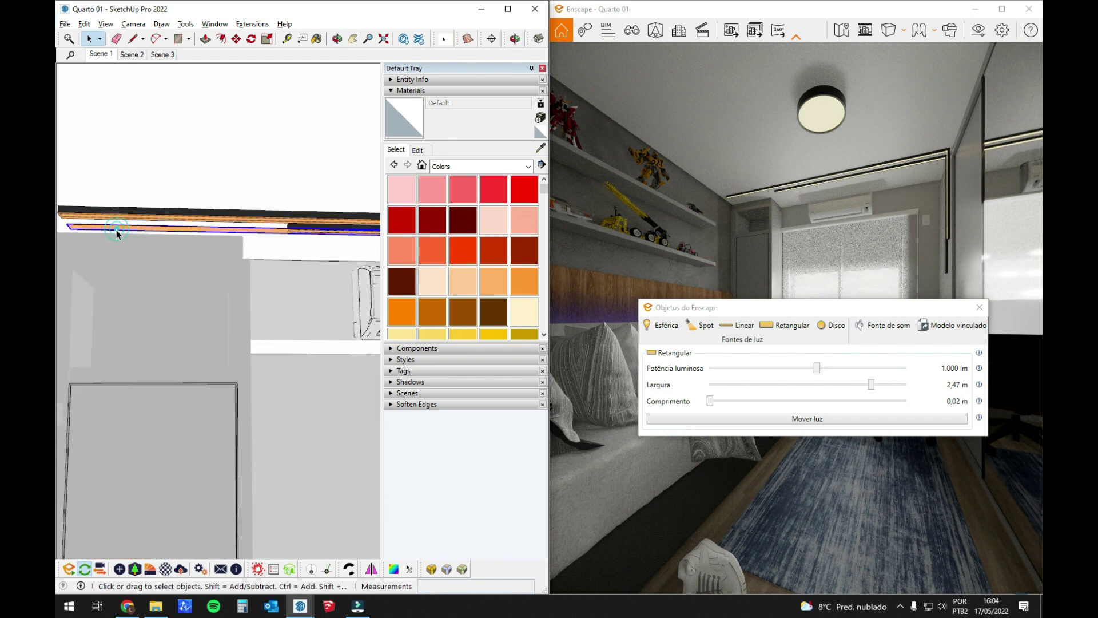
pyautogui.keyDown('shift'); pyautogui.click(128, 226); pyautogui.keyUp('shift')
pyautogui.click(127, 229)
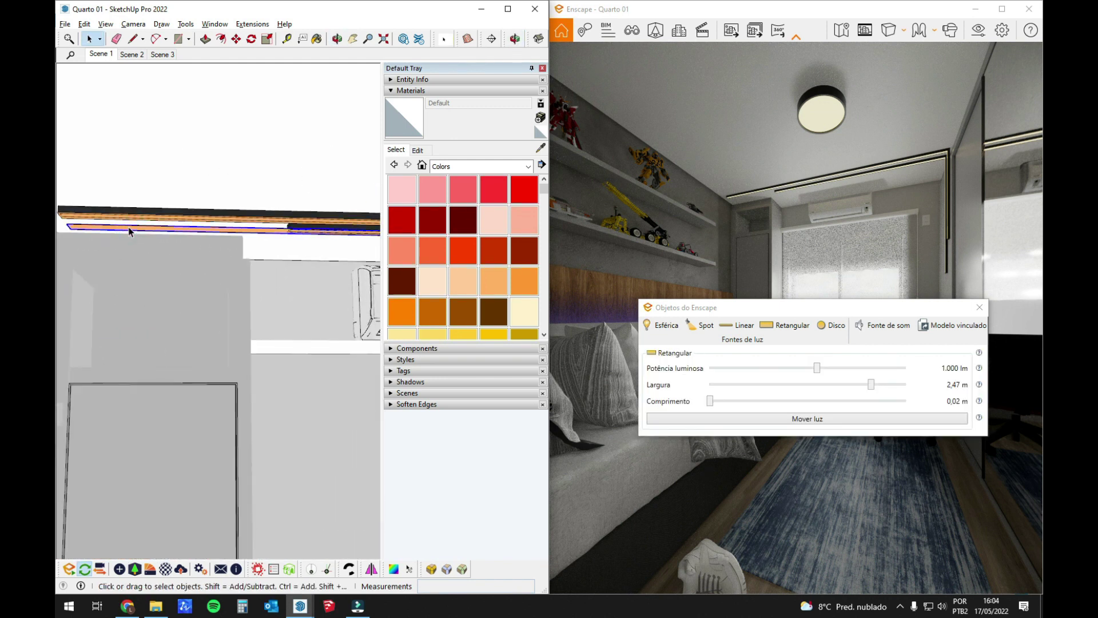
pyautogui.scroll(-3, 210, 241)
pyautogui.moveTo(211, 241)
pyautogui.mouseDown(button='middle')
pyautogui.moveTo(218, 268)
pyautogui.moveTo(181, 190)
pyautogui.mouseUp(button='middle')
pyautogui.scroll(-3, 258, 279)
pyautogui.moveTo(257, 279)
pyautogui.mouseDown(button='middle')
pyautogui.moveTo(225, 262)
pyautogui.moveTo(256, 292)
pyautogui.mouseUp(button='middle')
pyautogui.scroll(-3, 226, 262)
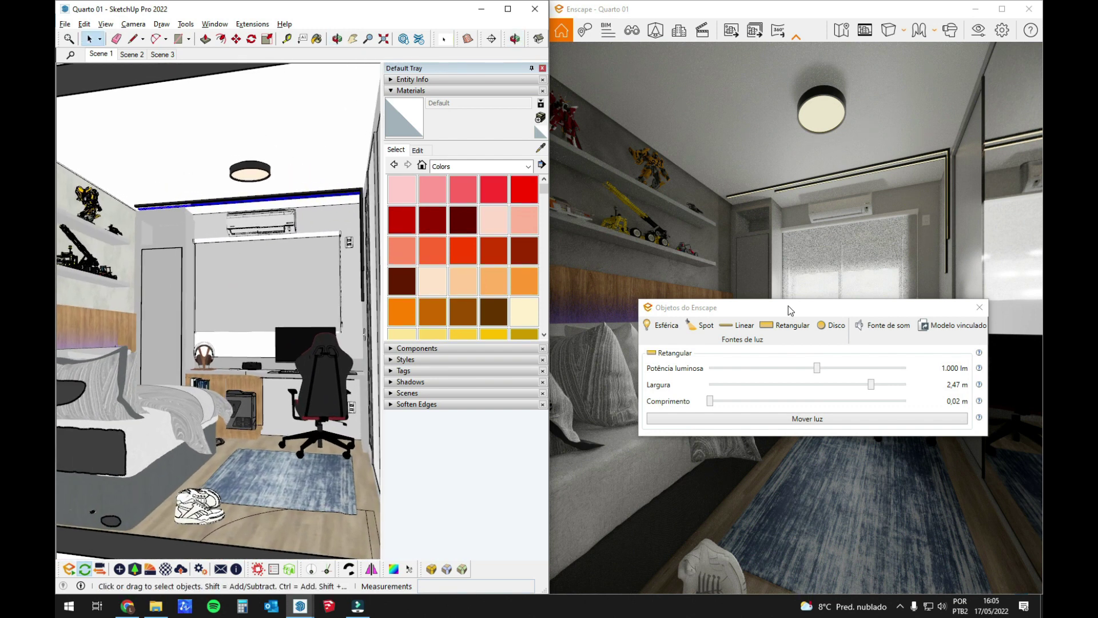
pyautogui.moveTo(781, 315)
pyautogui.mouseDown()
pyautogui.moveTo(686, 314)
pyautogui.moveTo(240, 214)
pyautogui.moveTo(257, 231)
pyautogui.moveTo(262, 281)
pyautogui.moveTo(274, 279)
pyautogui.mouseUp()
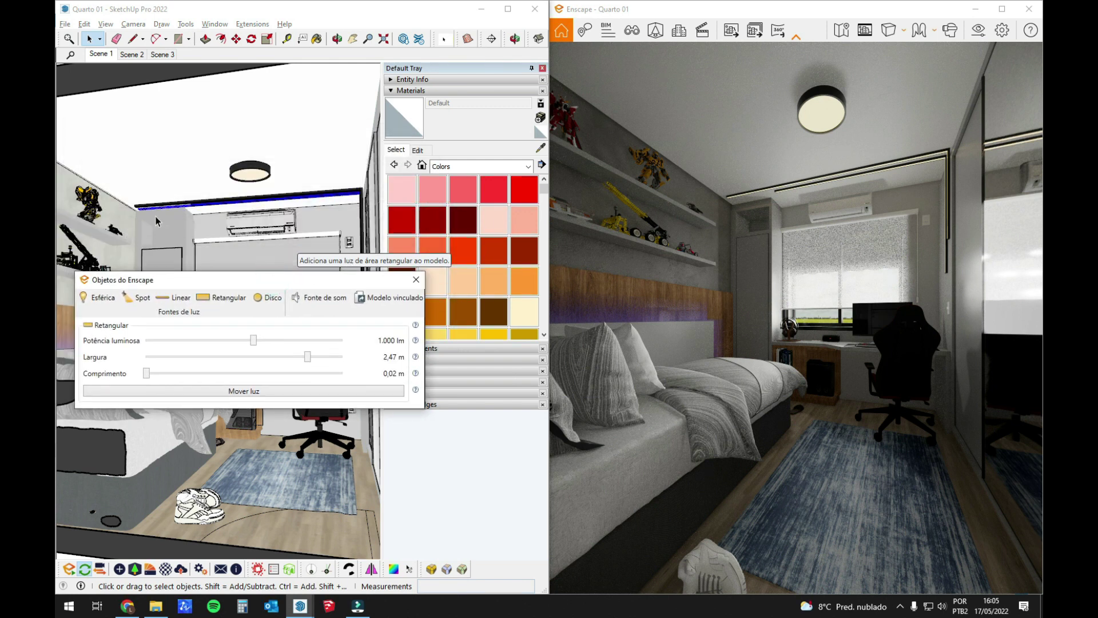
pyautogui.scroll(2, 160, 218)
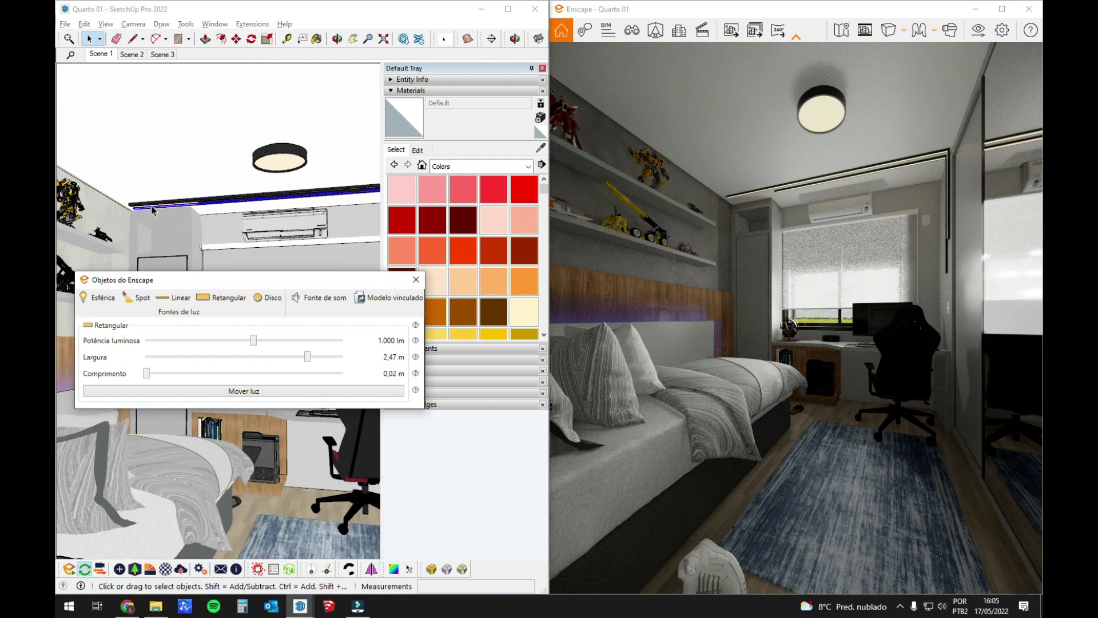
pyautogui.scroll(-1, 160, 219)
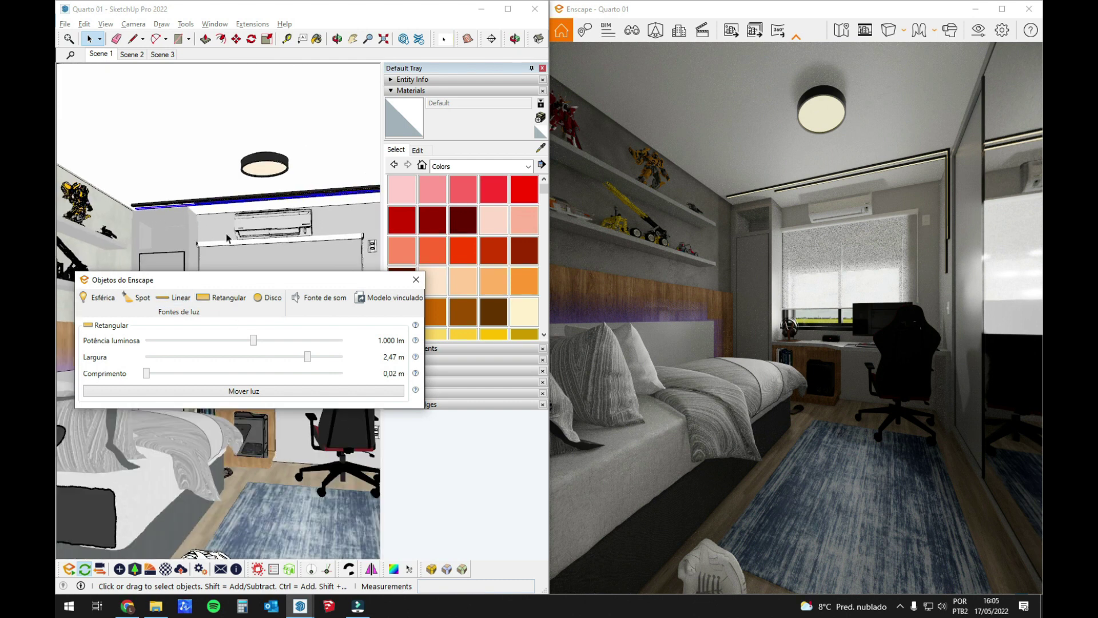
pyautogui.moveTo(253, 340); pyautogui.dragTo(312, 346)
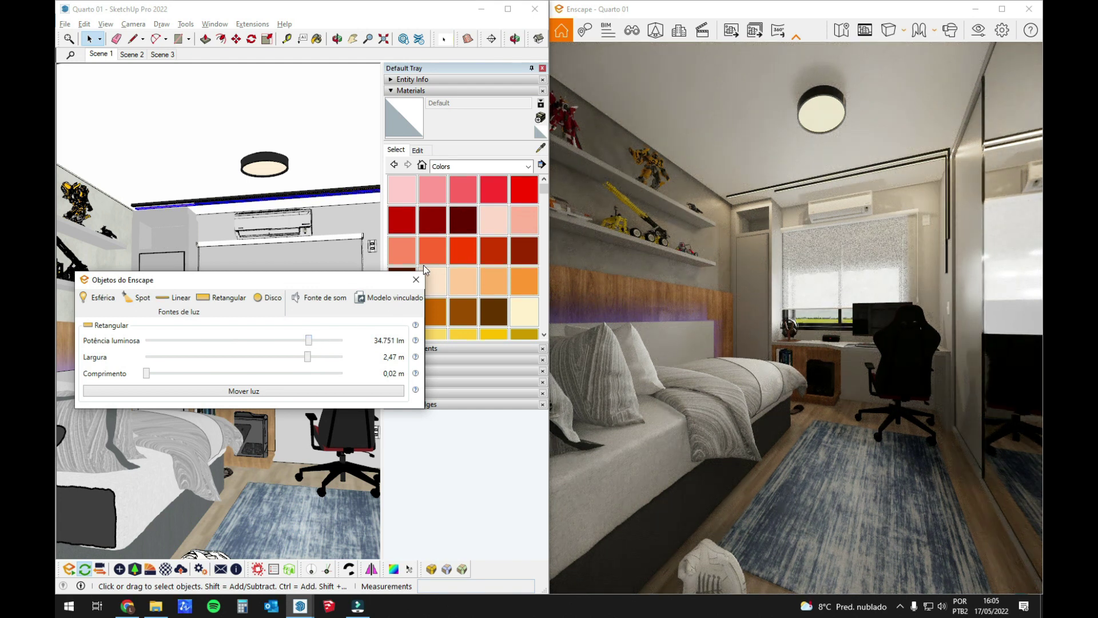
pyautogui.click(414, 280)
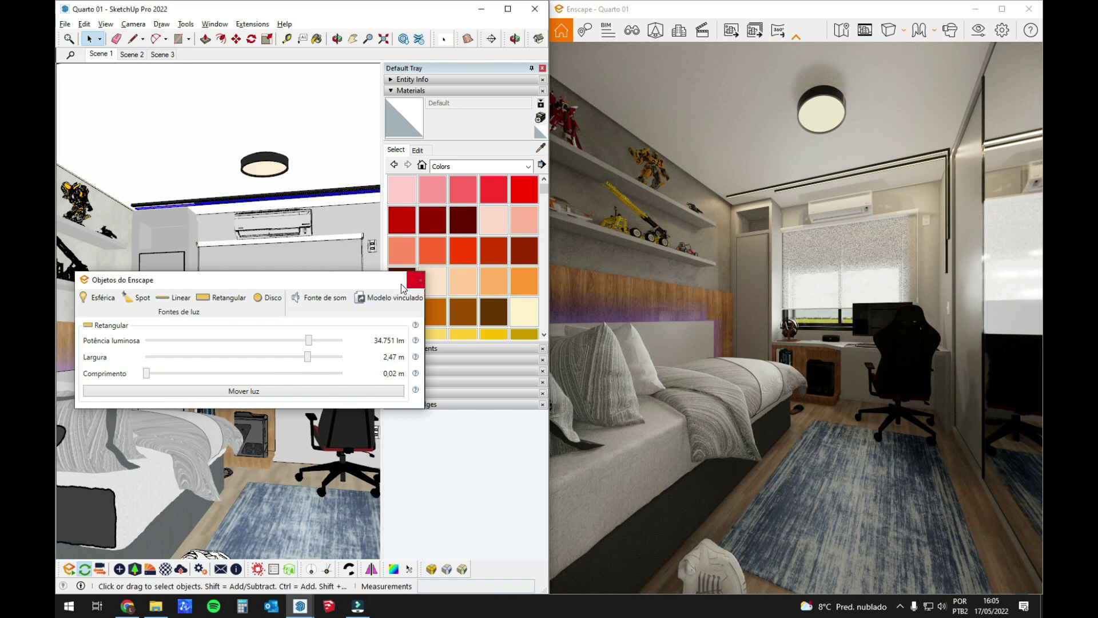
# Step: Make the shorter ceiling profile's light unique and shorten it to end where the profile ends
pyautogui.scroll(9, 145, 210)
pyautogui.rightClick(159, 206)
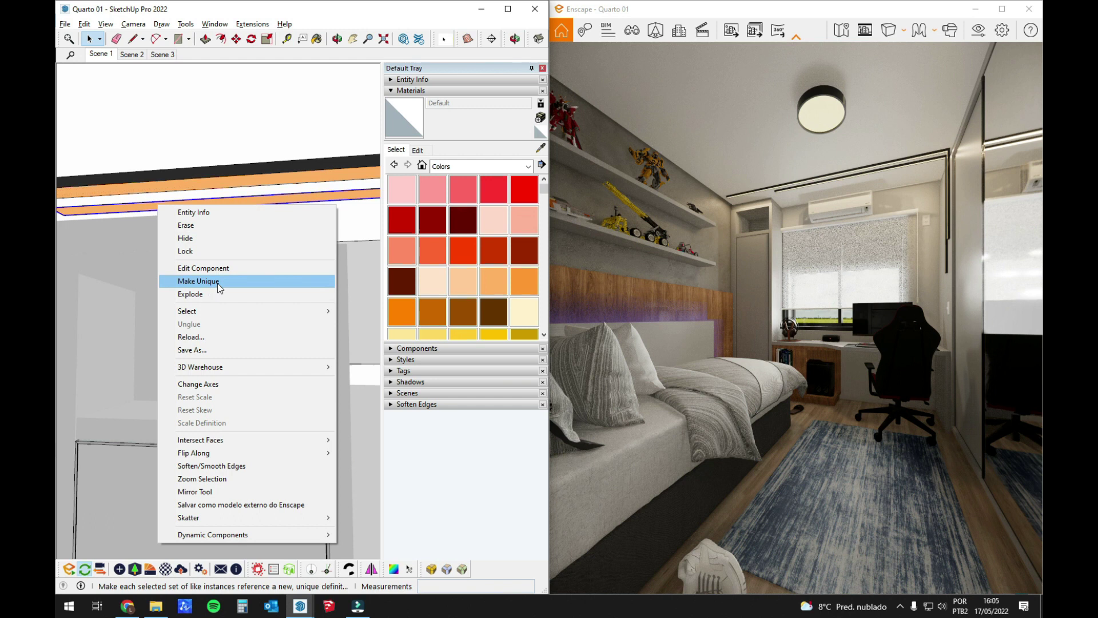
pyautogui.click(217, 282)
pyautogui.scroll(-2, 240, 275)
pyautogui.scroll(1, 140, 217)
pyautogui.doubleClick(143, 211)
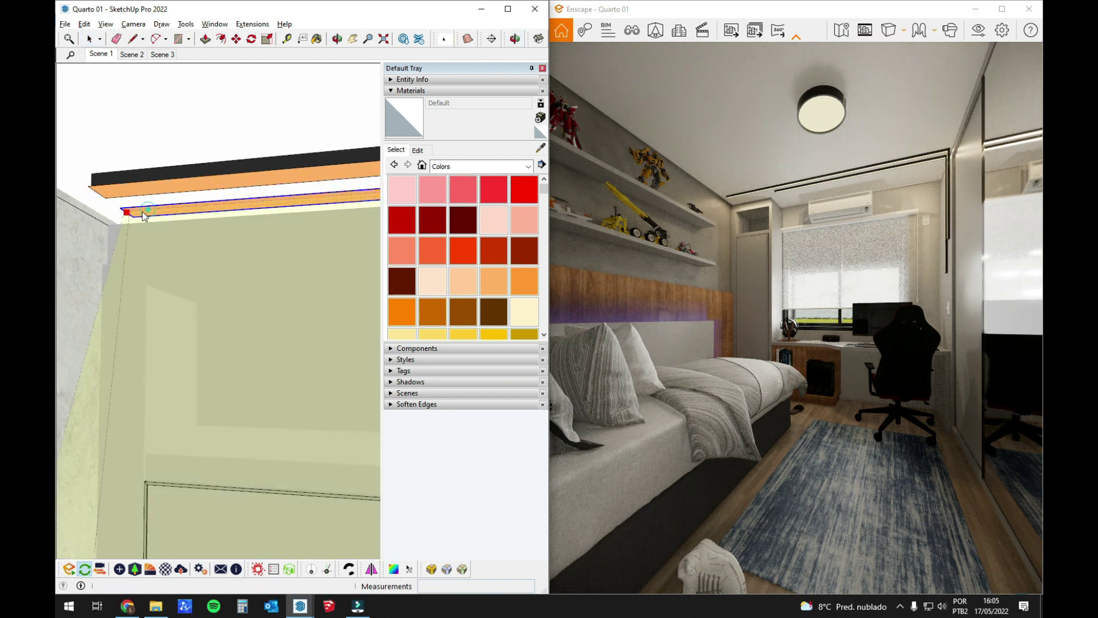
pyautogui.scroll(5, 127, 210)
pyautogui.click(127, 212)
pyautogui.scroll(-5, 127, 212)
pyautogui.scroll(5, 254, 219)
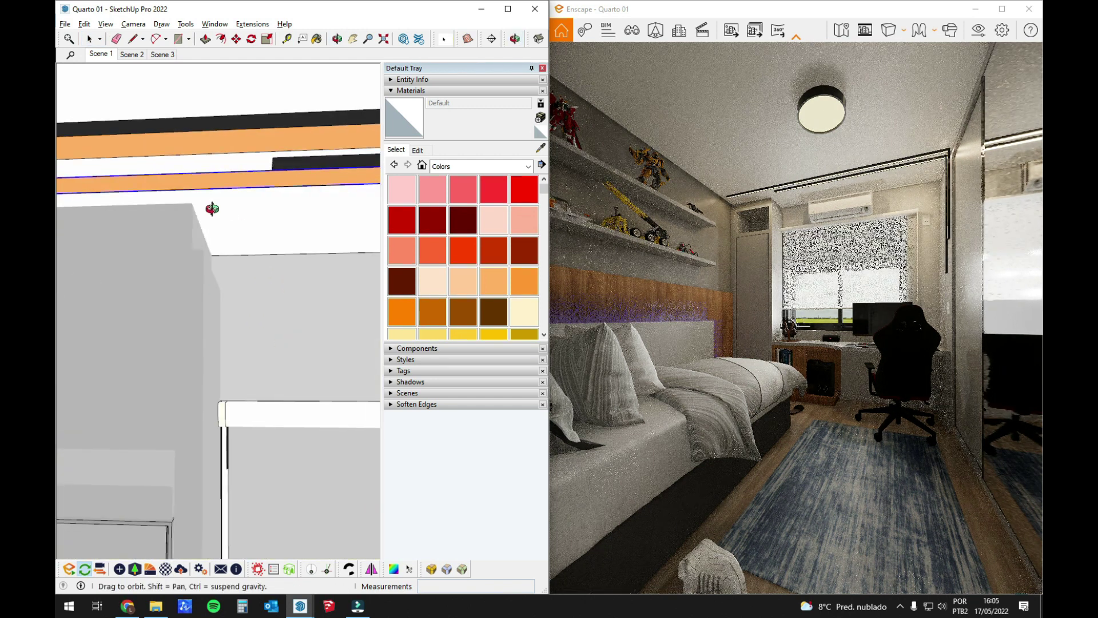
pyautogui.click(258, 168)
pyautogui.scroll(-10, 169, 196)
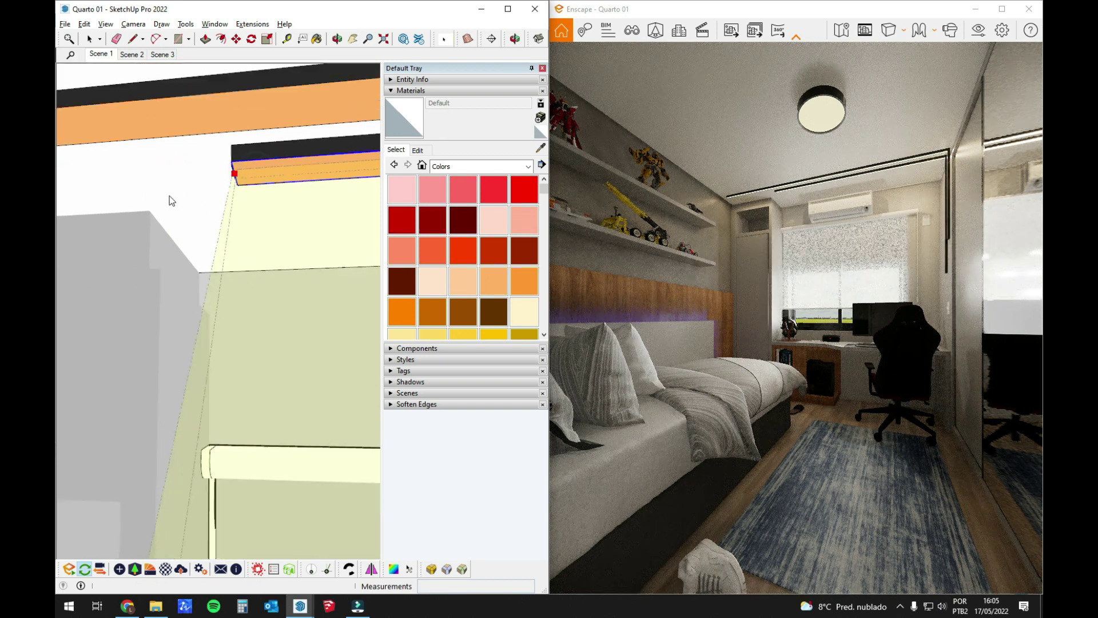
# Step: Look over the room model around the bed, the shelves and the open wardrobe
pyautogui.scroll(-8, 203, 220)
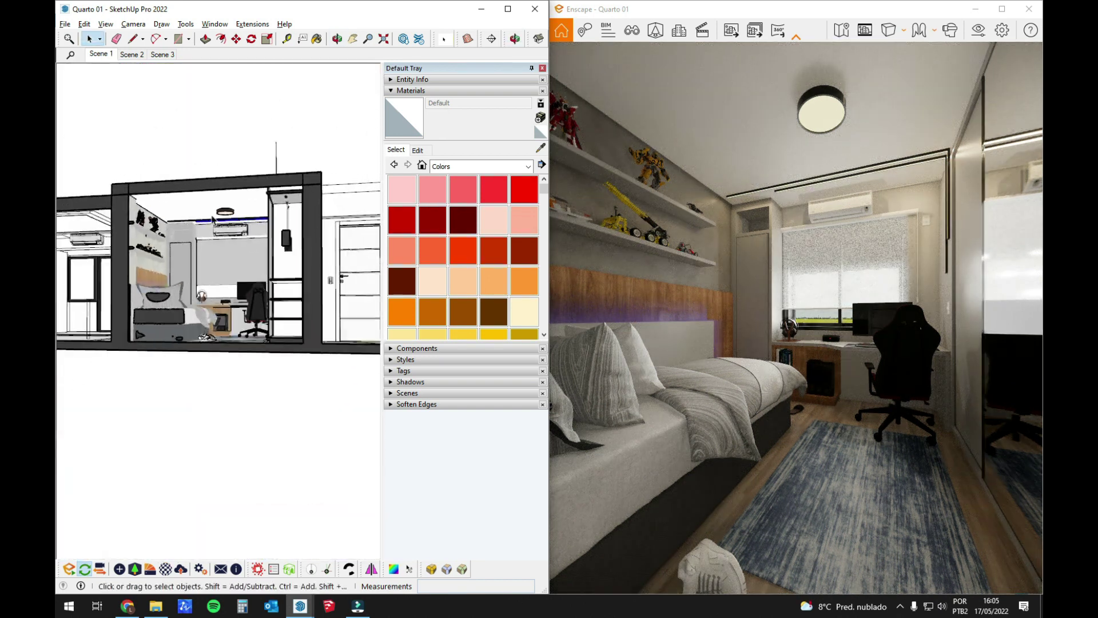
pyautogui.scroll(6, 241, 280)
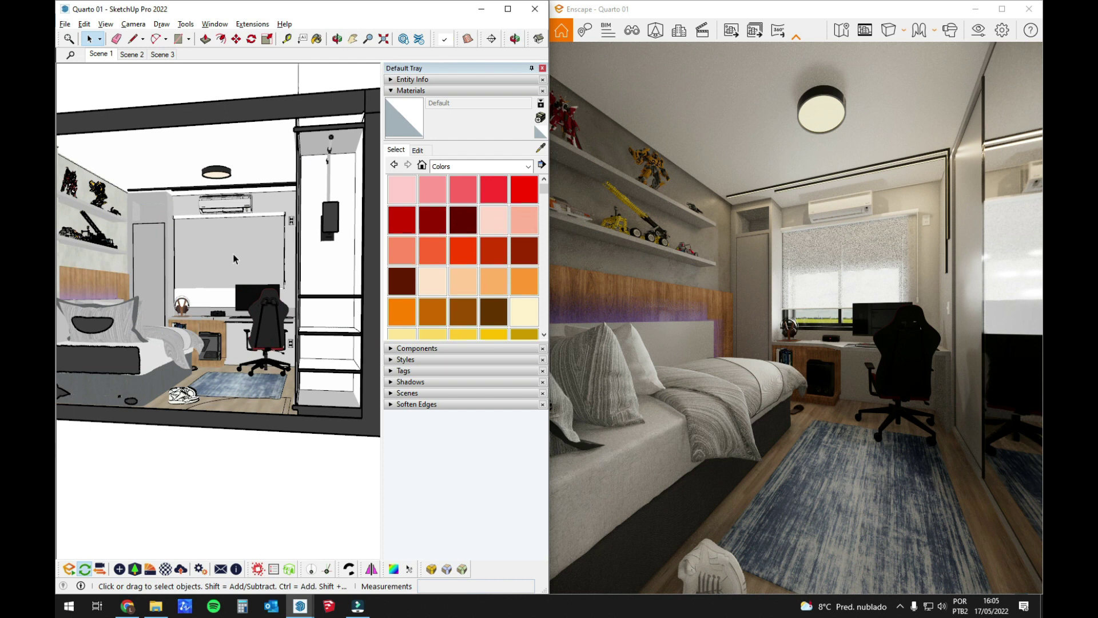
pyautogui.moveTo(212, 287)
pyautogui.mouseDown(button='middle')
pyautogui.moveTo(226, 304)
pyautogui.moveTo(234, 286)
pyautogui.mouseUp(button='middle')
pyautogui.scroll(5, 234, 269)
pyautogui.moveTo(155, 303)
pyautogui.mouseDown(button='middle')
pyautogui.moveTo(147, 321)
pyautogui.moveTo(167, 369)
pyautogui.moveTo(221, 297)
pyautogui.moveTo(340, 234)
pyautogui.mouseUp(button='middle')
pyautogui.moveTo(360, 315)
pyautogui.mouseDown(button='middle')
pyautogui.moveTo(172, 372)
pyautogui.moveTo(277, 311)
pyautogui.moveTo(151, 358)
pyautogui.moveTo(247, 303)
pyautogui.moveTo(203, 343)
pyautogui.moveTo(302, 344)
pyautogui.moveTo(168, 279)
pyautogui.mouseUp(button='middle')
pyautogui.scroll(-5, 197, 313)
pyautogui.scroll(-2, 203, 343)
pyautogui.scroll(-3, 301, 344)
pyautogui.scroll(-3, 302, 344)
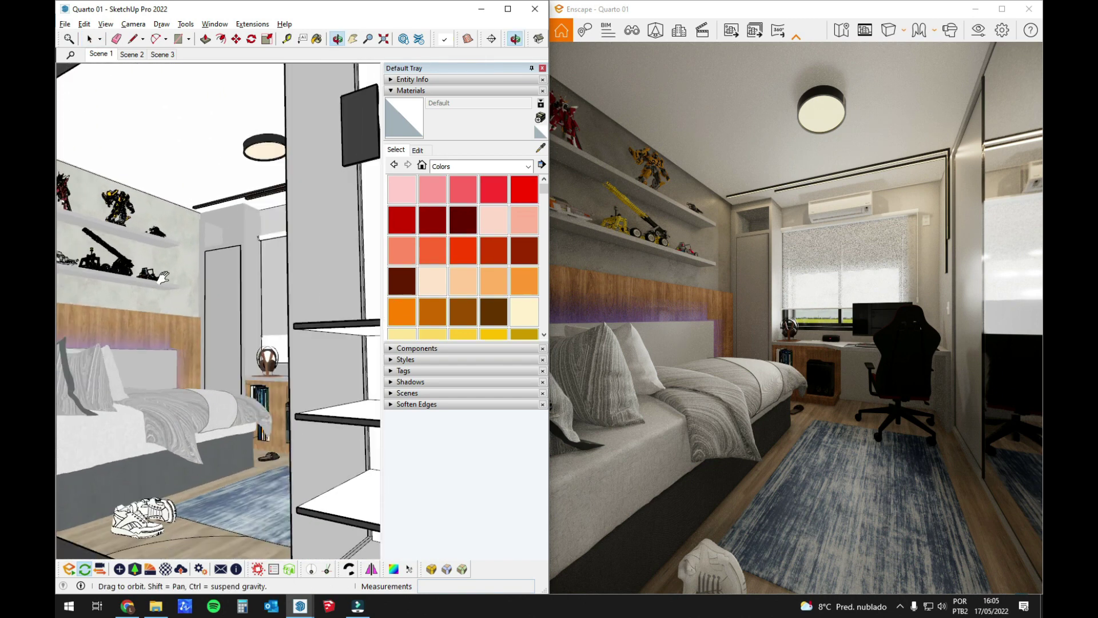
# Step: Rotate a copy of the ceiling profile's rectangular light beside the shelves to align it with the bed wall
pyautogui.scroll(8, 207, 199)
pyautogui.click(210, 202)
pyautogui.moveTo(210, 202)
pyautogui.mouseDown(button='middle')
pyautogui.moveTo(93, 215)
pyautogui.moveTo(189, 263)
pyautogui.moveTo(137, 270)
pyautogui.moveTo(215, 290)
pyautogui.moveTo(290, 287)
pyautogui.moveTo(347, 253)
pyautogui.moveTo(298, 228)
pyautogui.mouseUp(button='middle')
pyautogui.scroll(2, 339, 258)
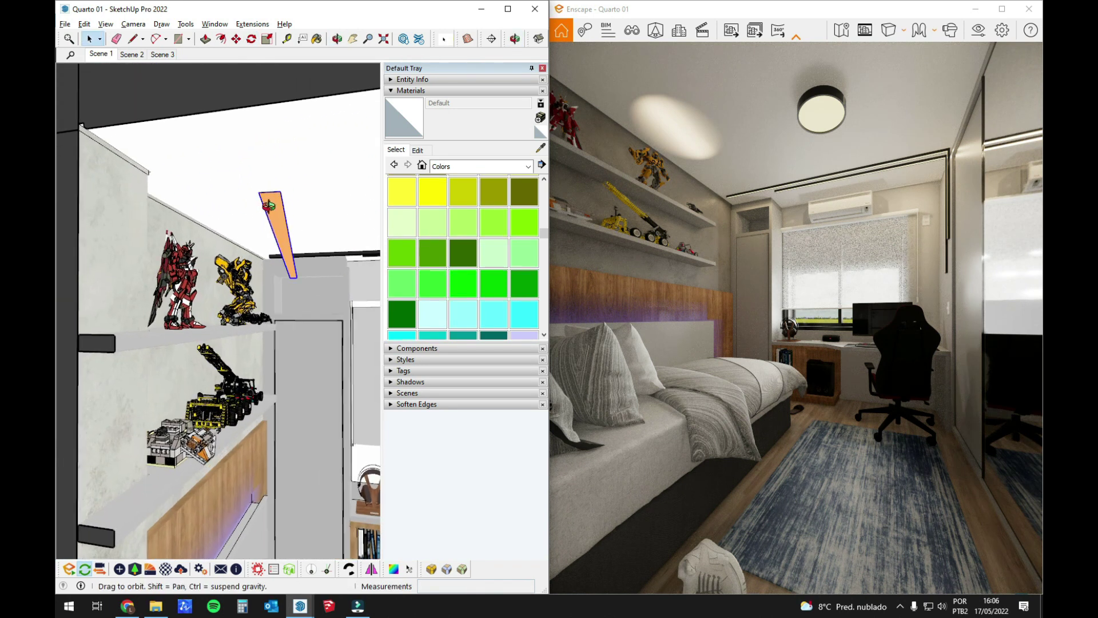
pyautogui.press('l')
pyautogui.scroll(1, 276, 198)
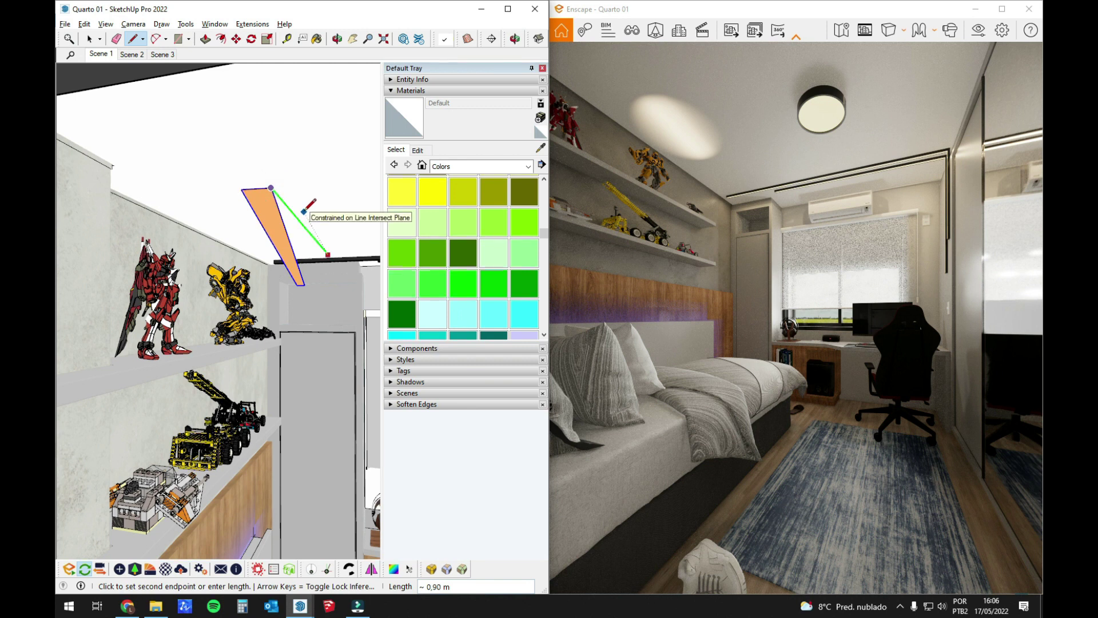
pyautogui.moveTo(295, 199)
pyautogui.mouseDown(button='middle')
pyautogui.moveTo(263, 193)
pyautogui.moveTo(259, 205)
pyautogui.mouseUp(button='middle')
pyautogui.press('q')
pyautogui.click(281, 210)
pyautogui.click(293, 209)
pyautogui.press('space')
# Step: Move the rotated rectangular light down behind the bed's headboard
pyautogui.press('m')
pyautogui.click(270, 182)
pyautogui.scroll(5, 160, 441)
pyautogui.moveTo(103, 439); pyautogui.dragTo(61, 314, button='middle')
pyautogui.moveTo(267, 324)
pyautogui.mouseDown(button='middle')
pyautogui.moveTo(158, 333)
pyautogui.moveTo(170, 265)
pyautogui.moveTo(372, 245)
pyautogui.moveTo(230, 262)
pyautogui.moveTo(114, 304)
pyautogui.mouseUp(button='middle')
pyautogui.click(142, 329)
# Step: Delete the old purple light strip behind the headboard
pyautogui.press('space')
pyautogui.click(266, 317)
pyautogui.scroll(-3, 170, 265)
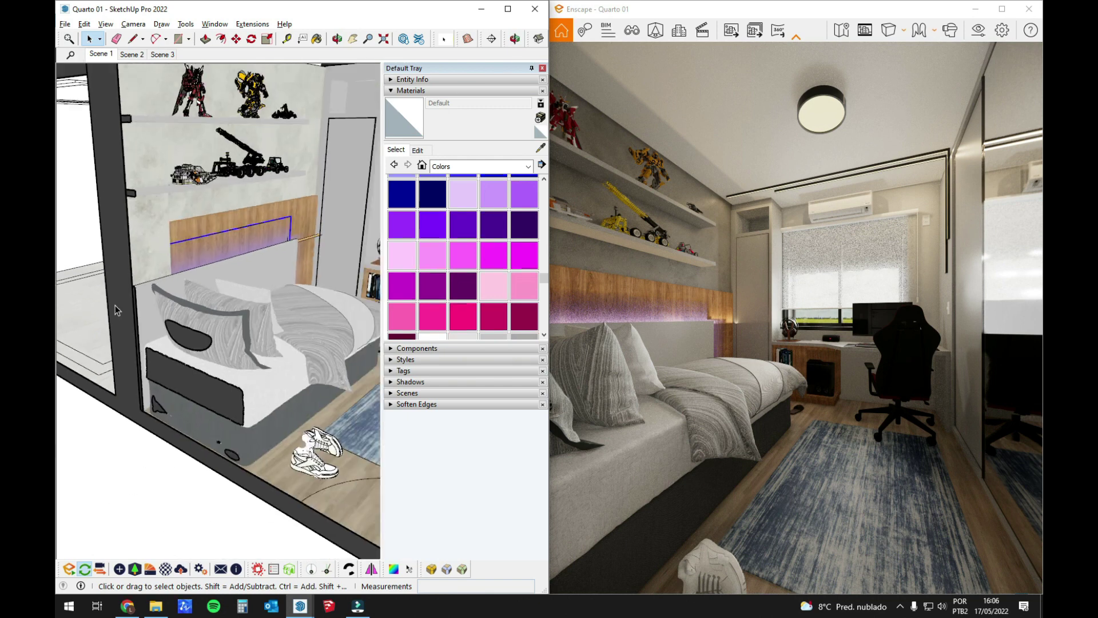
pyautogui.scroll(3, 318, 235)
pyautogui.scroll(4, 318, 235)
pyautogui.press('Delete')
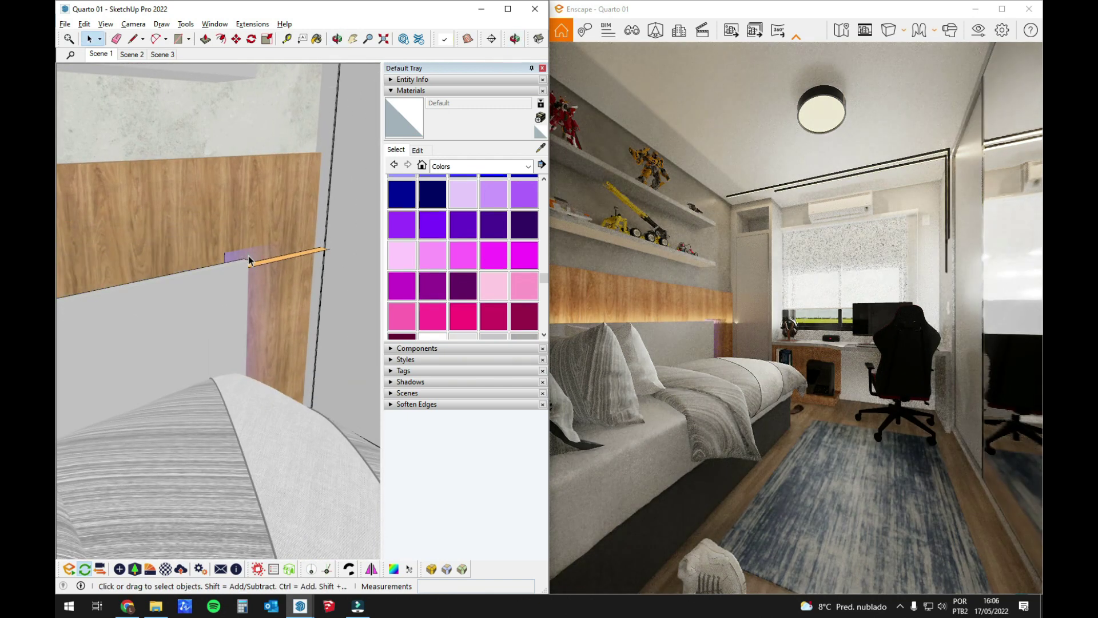
# Step: Make the headboard's rectangular light unique and shorten it to just past the headboard panel's edge
pyautogui.rightClick(271, 259)
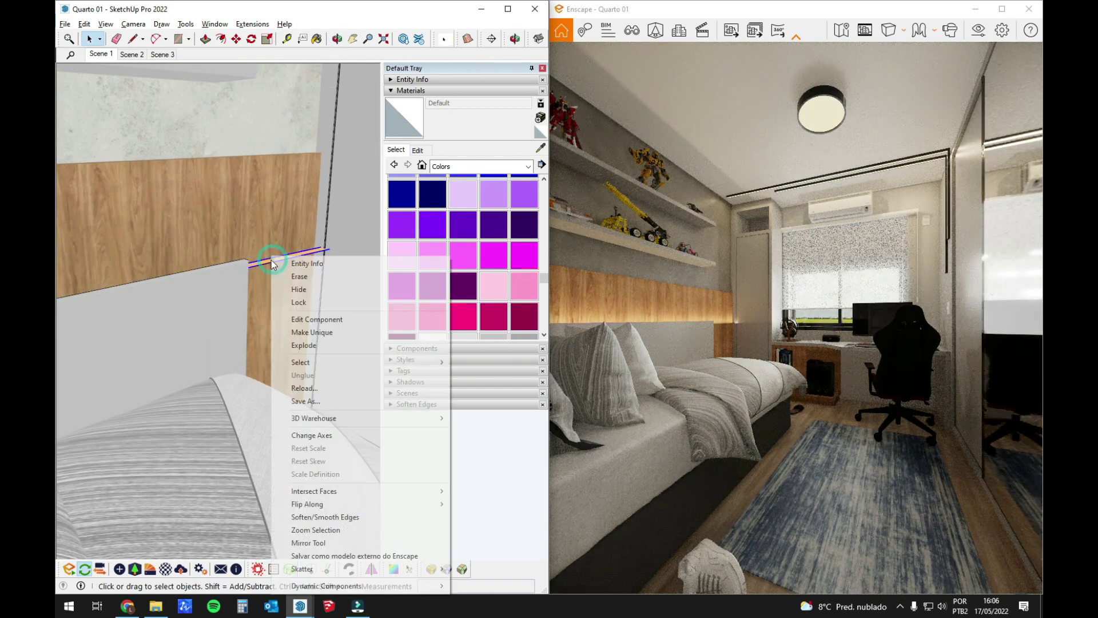
pyautogui.click(311, 333)
pyautogui.scroll(1, 286, 257)
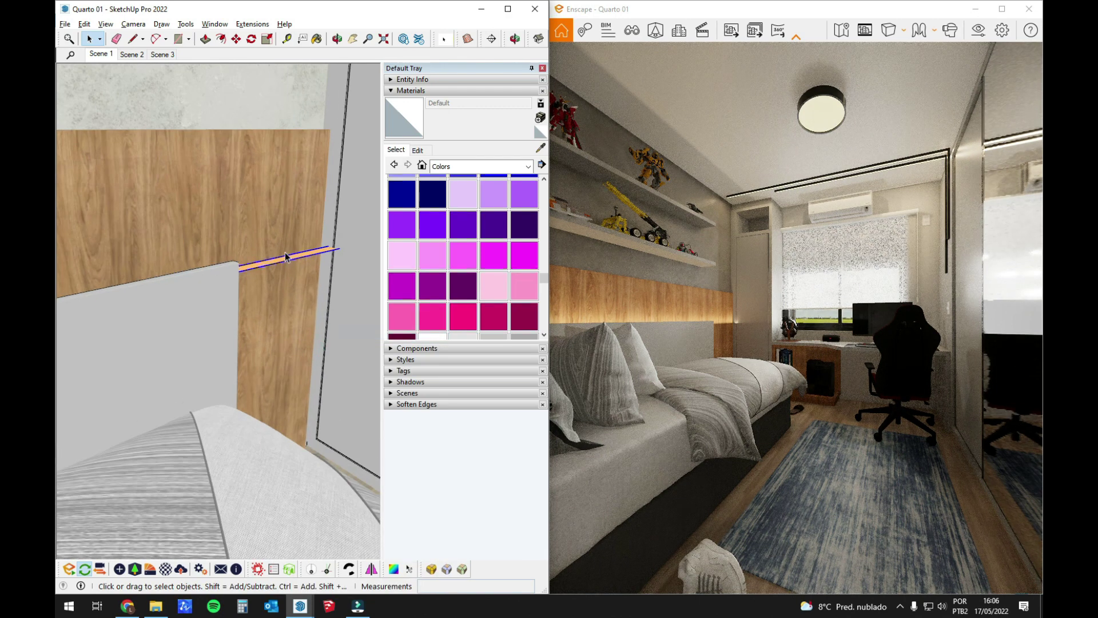
pyautogui.moveTo(287, 262)
pyautogui.mouseDown(button='middle')
pyautogui.moveTo(242, 292)
pyautogui.moveTo(91, 313)
pyautogui.moveTo(208, 312)
pyautogui.moveTo(279, 398)
pyautogui.moveTo(217, 392)
pyautogui.moveTo(206, 427)
pyautogui.mouseUp(button='middle')
pyautogui.scroll(5, 242, 292)
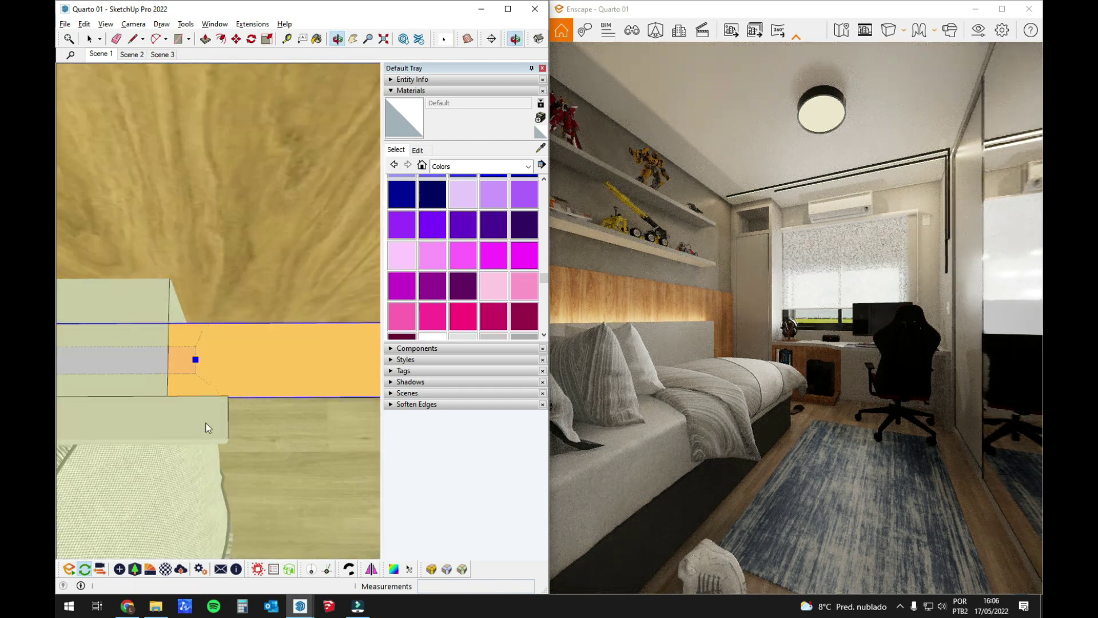
pyautogui.click(215, 394)
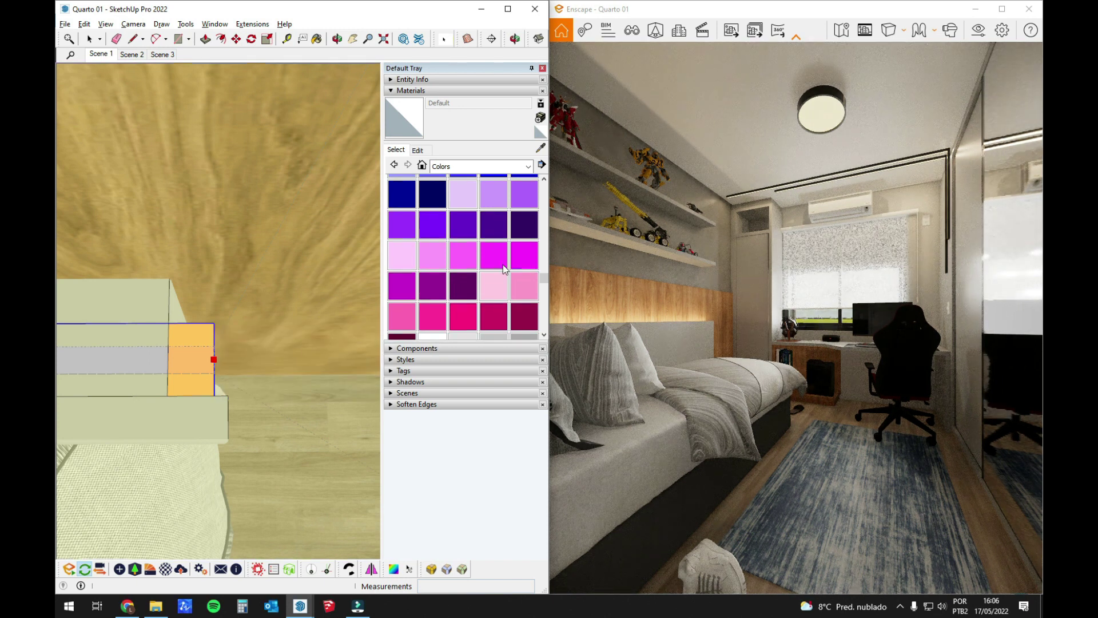
# Step: Paint the headboard's rectangular light with the dark blue Color I07
pyautogui.scroll(2, 479, 255)
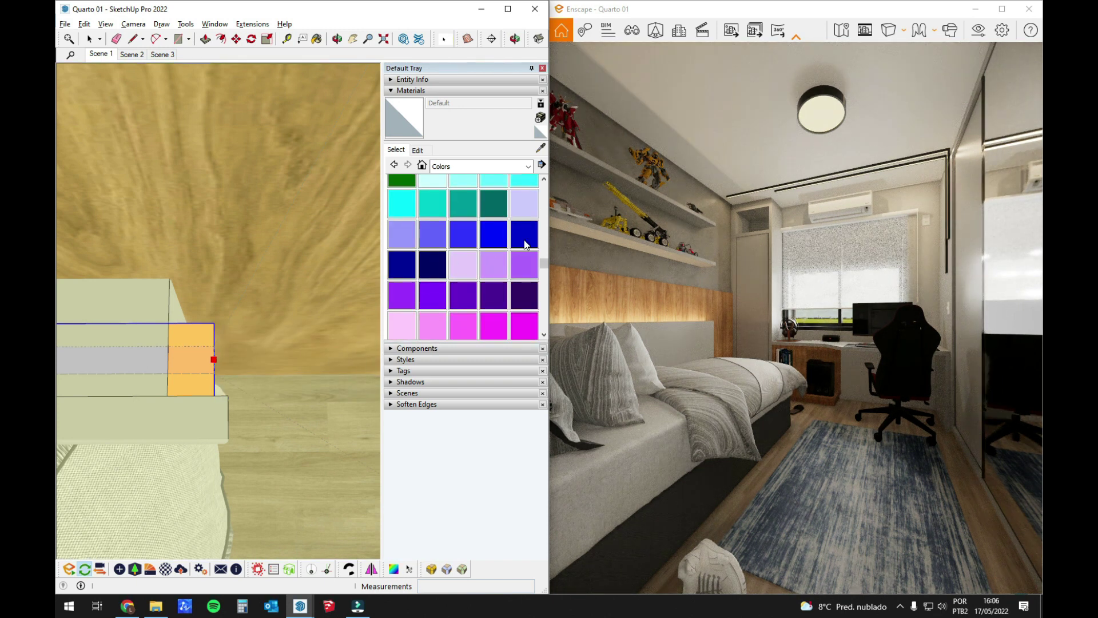
pyautogui.click(401, 269)
pyautogui.moveTo(154, 378); pyautogui.dragTo(215, 362, button='middle')
pyautogui.click(213, 364)
# Step: Rotate a copy of the blue headboard light 90° about the headboard's corner
pyautogui.moveTo(230, 451)
pyautogui.mouseDown(button='middle')
pyautogui.moveTo(162, 361)
pyautogui.moveTo(294, 385)
pyautogui.moveTo(246, 401)
pyautogui.mouseUp(button='middle')
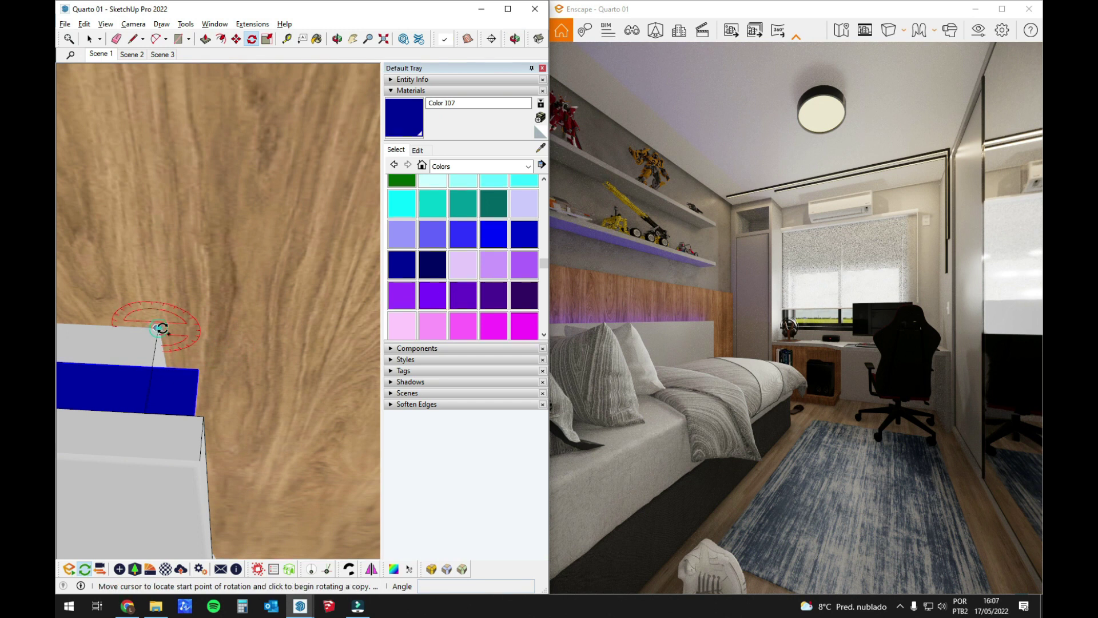
pyautogui.click(323, 373)
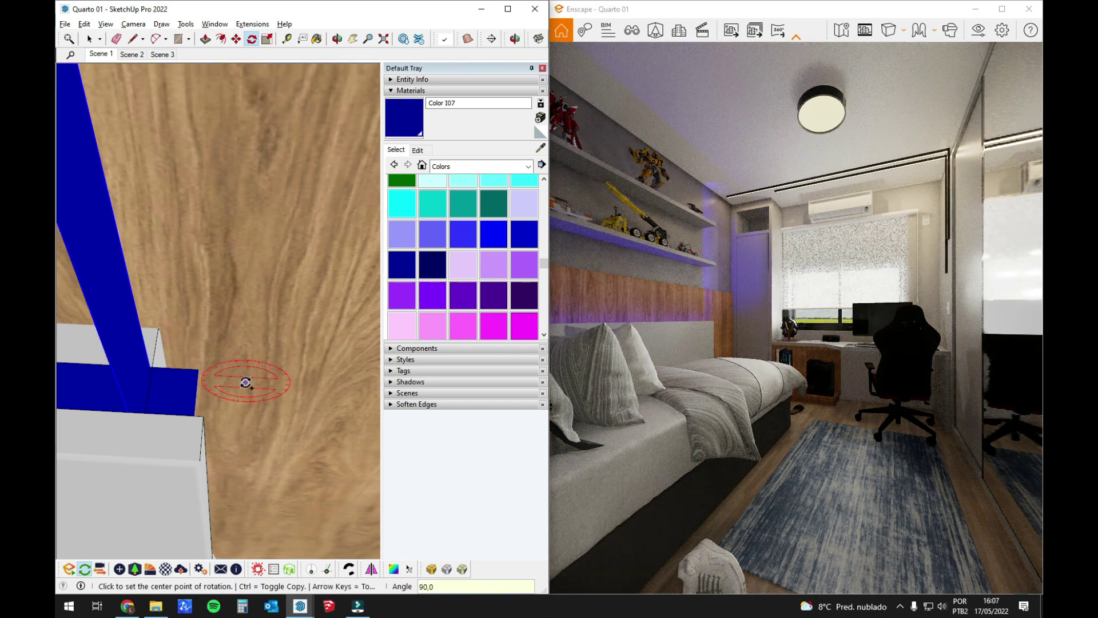
# Step: Move the rotated copy of the blue headboard light downward so it sits behind the headboard's side
pyautogui.press('space')
pyautogui.scroll(2, 206, 378)
pyautogui.moveTo(172, 372); pyautogui.dragTo(240, 247, button='middle')
pyautogui.scroll(-3, 208, 323)
pyautogui.keyDown('shift'); pyautogui.moveTo(208, 324); pyautogui.dragTo(240, 531, button='middle'); pyautogui.keyUp('shift')
pyautogui.moveTo(264, 198)
pyautogui.mouseDown(button='middle')
pyautogui.moveTo(259, 362)
pyautogui.moveTo(240, 343)
pyautogui.moveTo(234, 210)
pyautogui.mouseUp(button='middle')
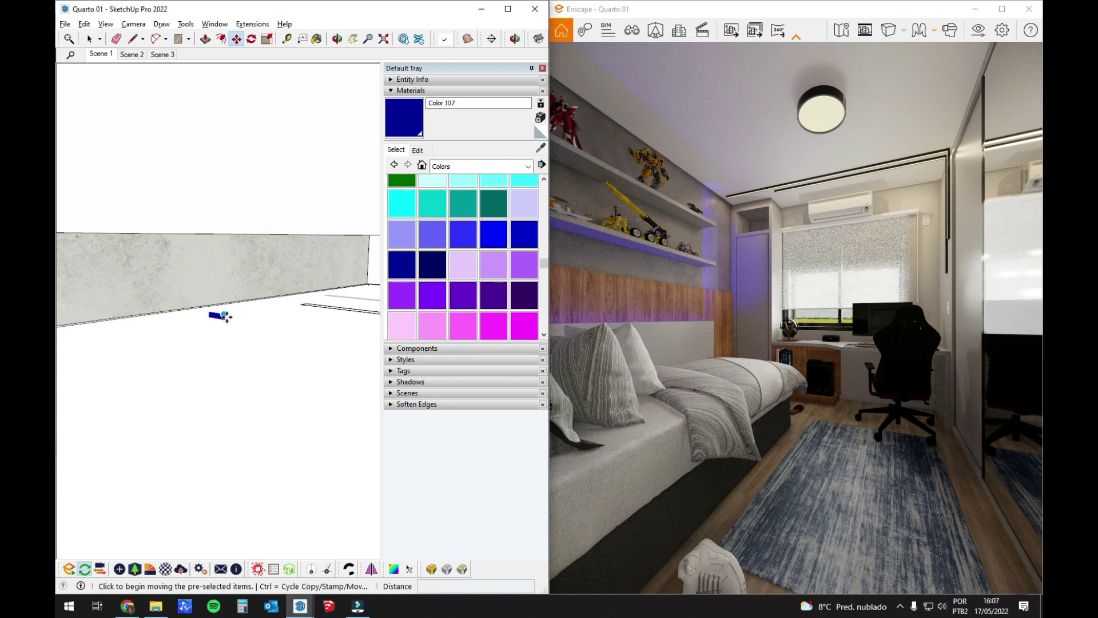
pyautogui.moveTo(225, 335); pyautogui.dragTo(213, 86, button='middle')
pyautogui.keyDown('shift'); pyautogui.moveTo(203, 495); pyautogui.dragTo(243, 188, button='middle'); pyautogui.keyUp('shift')
pyautogui.scroll(5, 209, 498)
pyautogui.moveTo(277, 429)
pyautogui.mouseDown(button='middle')
pyautogui.moveTo(355, 454)
pyautogui.moveTo(294, 458)
pyautogui.moveTo(221, 314)
pyautogui.moveTo(245, 304)
pyautogui.moveTo(203, 298)
pyautogui.moveTo(187, 383)
pyautogui.mouseUp(button='middle')
pyautogui.click(260, 393)
pyautogui.press('space')
pyautogui.scroll(-12, 235, 304)
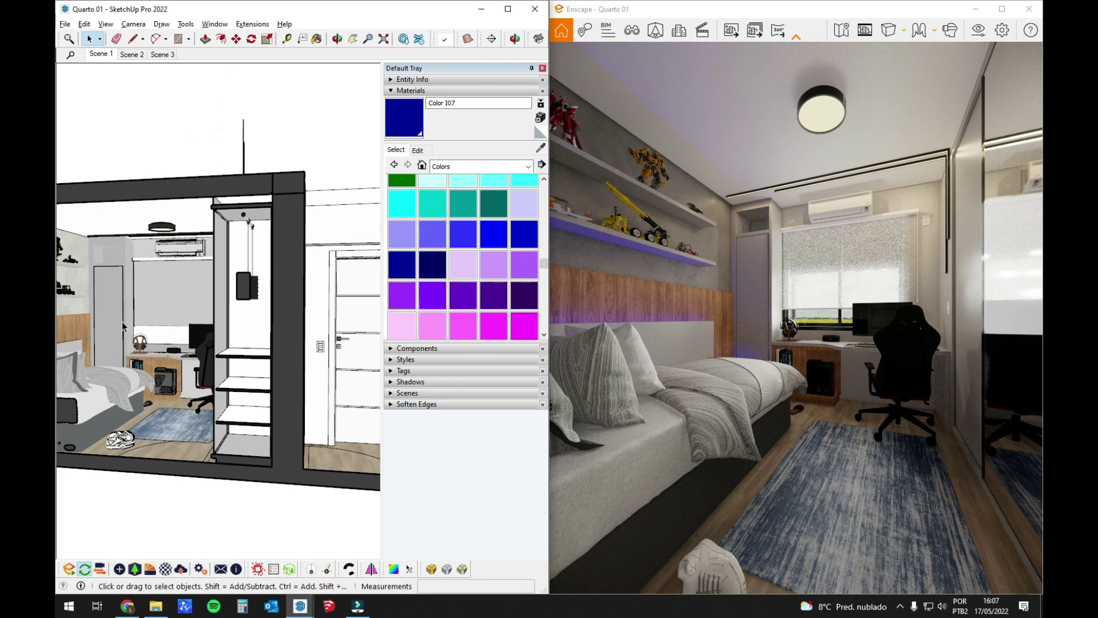
# Step: Reset the current paint to the default material and place an Enscape disc light near the wardrobe
pyautogui.scroll(10, 172, 258)
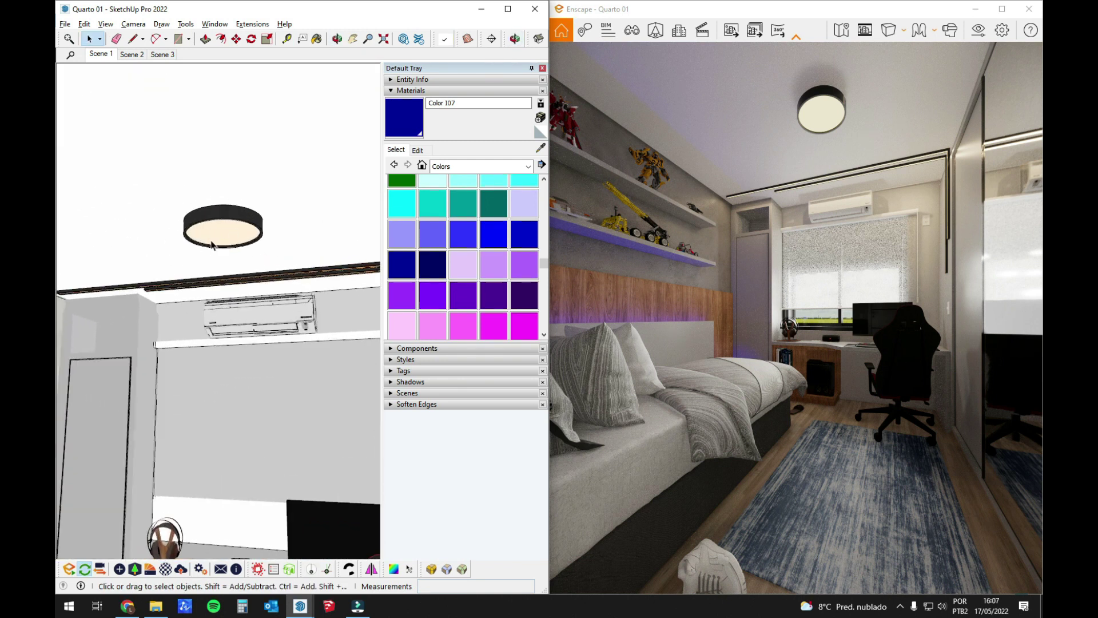
pyautogui.click(539, 134)
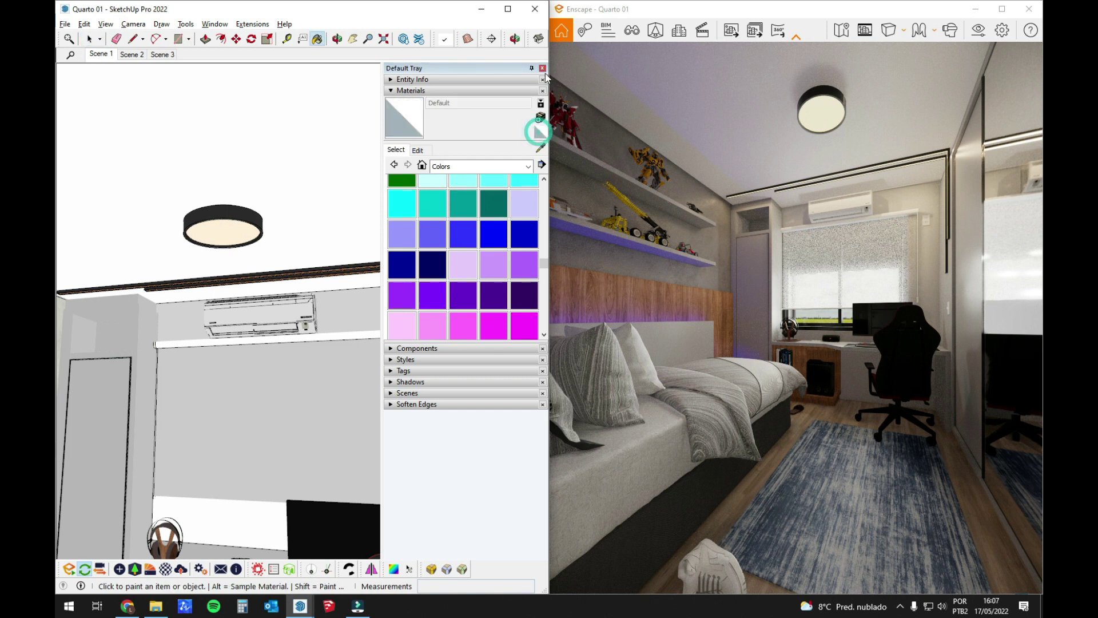
pyautogui.scroll(-8, 266, 189)
pyautogui.moveTo(267, 233)
pyautogui.mouseDown(button='middle')
pyautogui.moveTo(282, 293)
pyautogui.moveTo(209, 392)
pyautogui.mouseUp(button='middle')
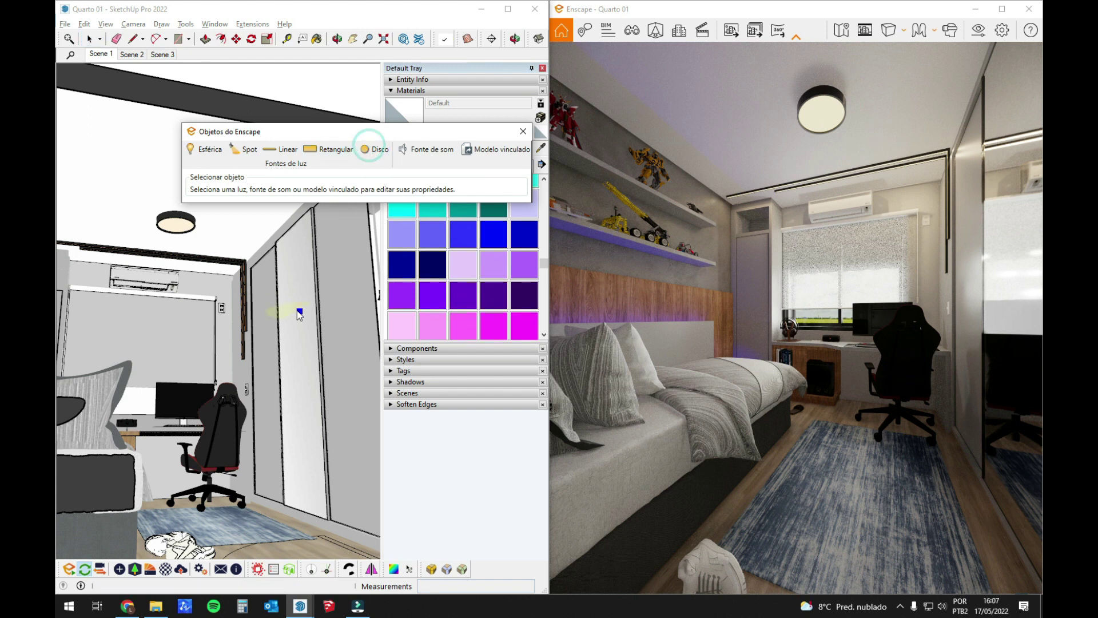
pyautogui.scroll(2, 301, 437)
pyautogui.moveTo(316, 441)
pyautogui.mouseDown(button='middle')
pyautogui.moveTo(350, 518)
pyautogui.moveTo(324, 492)
pyautogui.mouseUp(button='middle')
pyautogui.scroll(3, 325, 375)
pyautogui.moveTo(329, 373)
pyautogui.mouseDown(button='middle')
pyautogui.moveTo(215, 228)
pyautogui.moveTo(103, 437)
pyautogui.moveTo(173, 329)
pyautogui.mouseUp(button='middle')
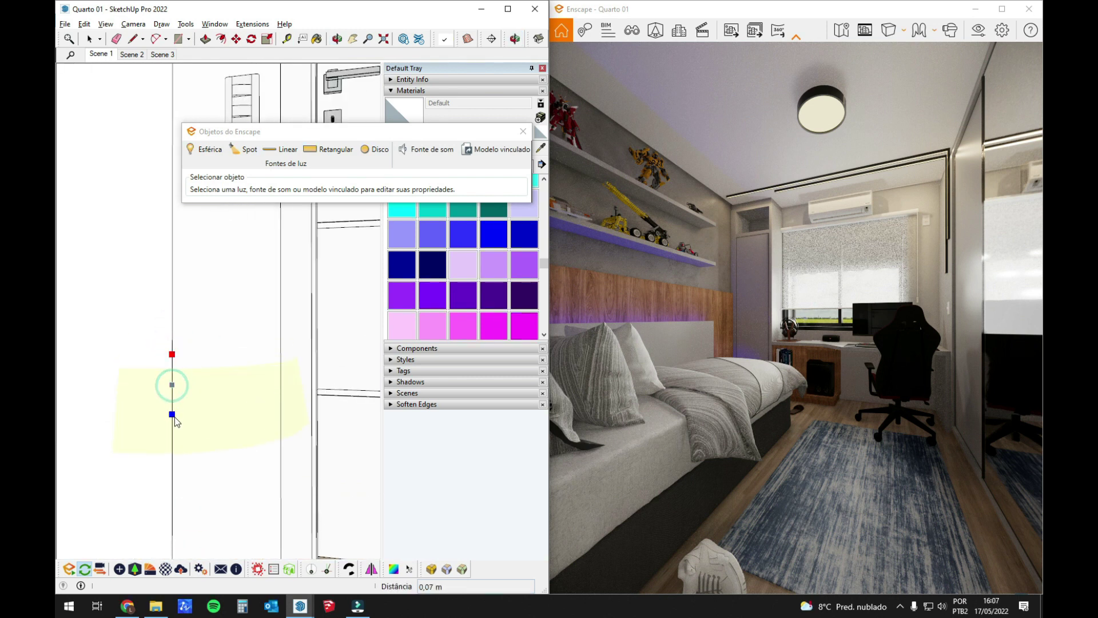
pyautogui.click(174, 421)
# Step: Move the new disc light up to the underside of the round ceiling lamp
pyautogui.moveTo(174, 420); pyautogui.dragTo(220, 400, button='middle')
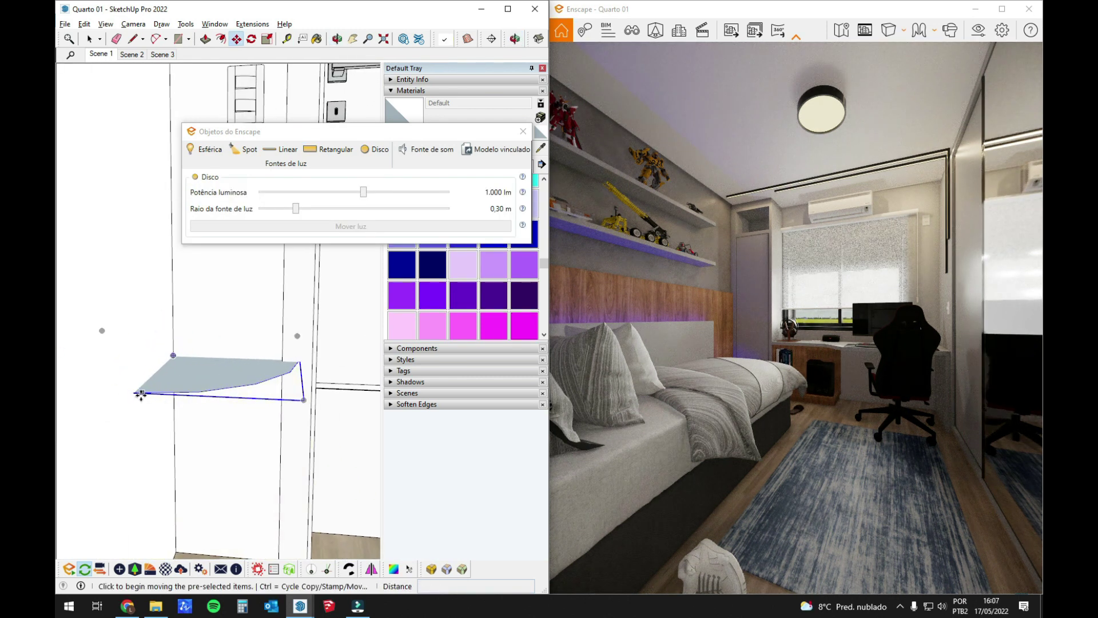
pyautogui.moveTo(201, 357)
pyautogui.mouseDown(button='middle')
pyautogui.moveTo(177, 387)
pyautogui.moveTo(91, 308)
pyautogui.moveTo(91, 225)
pyautogui.moveTo(186, 355)
pyautogui.moveTo(221, 326)
pyautogui.moveTo(222, 288)
pyautogui.moveTo(275, 331)
pyautogui.mouseUp(button='middle')
pyautogui.scroll(5, 223, 379)
pyautogui.moveTo(246, 347)
pyautogui.mouseDown(button='middle')
pyautogui.moveTo(297, 372)
pyautogui.moveTo(247, 387)
pyautogui.moveTo(212, 308)
pyautogui.mouseUp(button='middle')
pyautogui.click(193, 298)
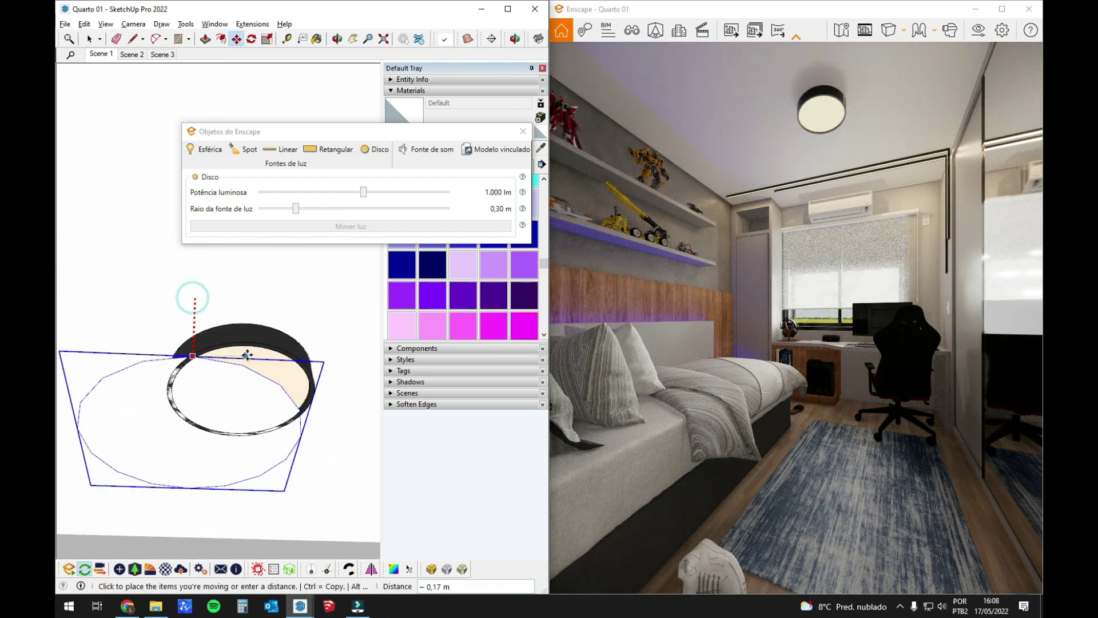
pyautogui.click(254, 344)
pyautogui.moveTo(313, 417); pyautogui.dragTo(154, 346, button='middle')
pyautogui.scroll(-1, 177, 352)
pyautogui.press('space')
pyautogui.scroll(-3, 262, 379)
pyautogui.moveTo(256, 356)
pyautogui.mouseDown(button='middle')
pyautogui.moveTo(262, 380)
pyautogui.moveTo(230, 375)
pyautogui.mouseUp(button='middle')
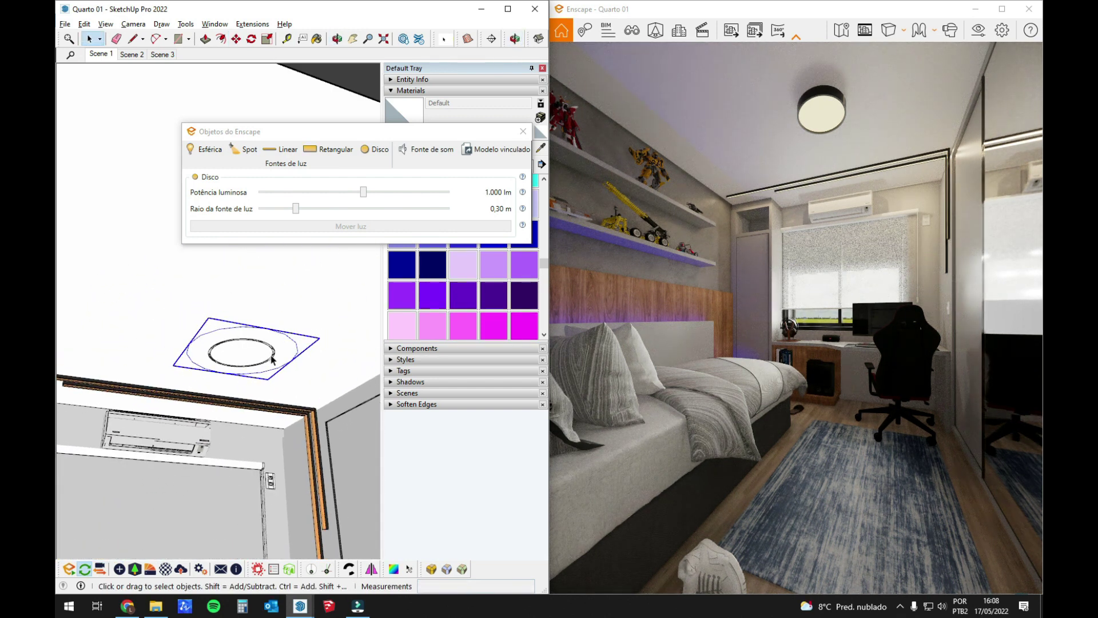
# Step: Sample the orange material from the ceiling profile lights and paint the ceiling lamp's disc light with it
pyautogui.moveTo(266, 346)
pyautogui.mouseDown(button='middle')
pyautogui.moveTo(239, 352)
pyautogui.moveTo(310, 394)
pyautogui.mouseUp(button='middle')
pyautogui.scroll(4, 265, 382)
pyautogui.moveTo(422, 133)
pyautogui.mouseDown()
pyautogui.moveTo(531, 77)
pyautogui.moveTo(465, 33)
pyautogui.moveTo(492, 32)
pyautogui.mouseUp()
pyautogui.moveTo(194, 241); pyautogui.dragTo(267, 221, button='middle')
pyautogui.scroll(2, 267, 221)
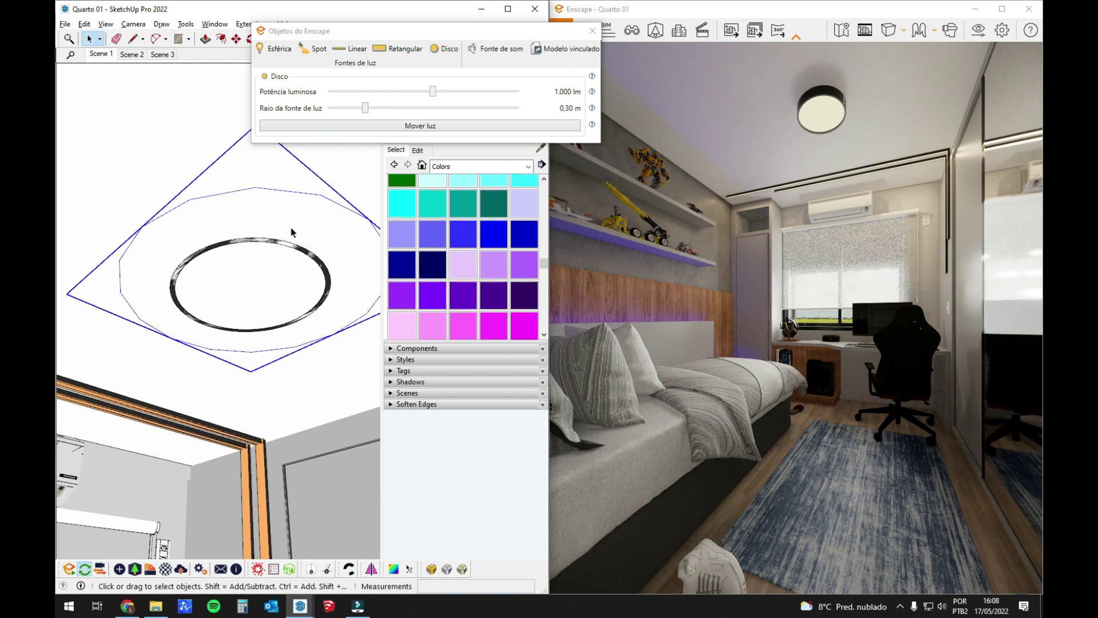
pyautogui.scroll(-1, 237, 424)
pyautogui.press('b')
pyautogui.scroll(3, 263, 456)
pyautogui.keyDown('alt'); pyautogui.click(269, 454); pyautogui.keyUp('alt')
pyautogui.scroll(-4, 271, 449)
pyautogui.click(304, 265)
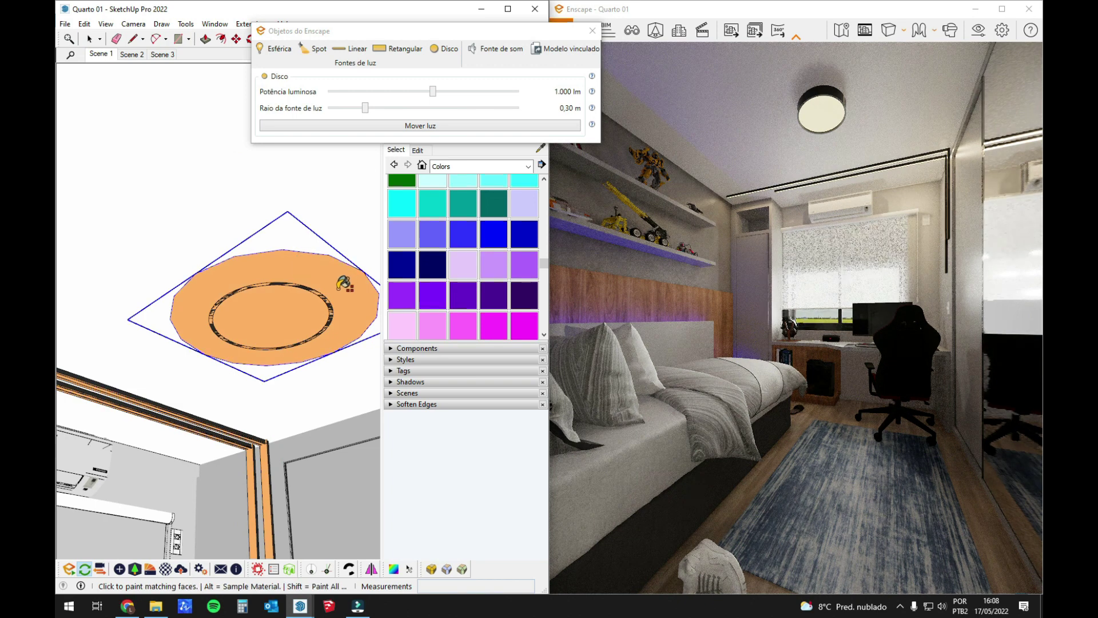
# Step: Set the orange disc light's luminous power to 33,070 lm
pyautogui.moveTo(338, 290); pyautogui.dragTo(309, 311, button='middle')
pyautogui.press('space')
pyautogui.moveTo(435, 91); pyautogui.dragTo(486, 103)
# Step: Copy the orange disc light about 0.02 m away along the vertical under the ceiling lamp
pyautogui.click(318, 299)
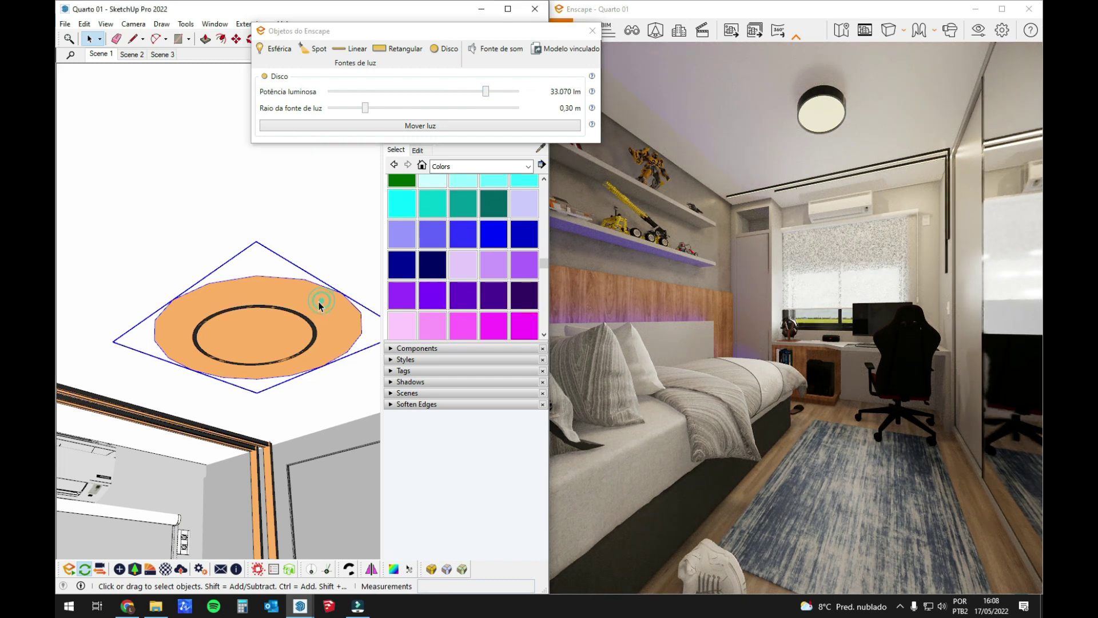
pyautogui.press('m')
pyautogui.scroll(4, 308, 280)
pyautogui.click(303, 272)
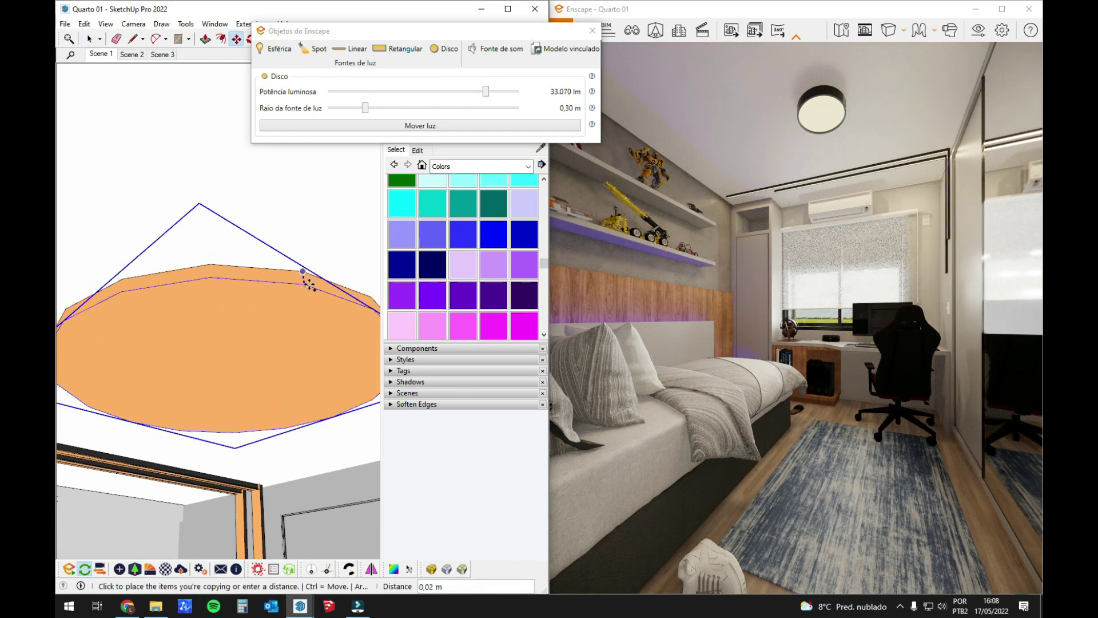
pyautogui.click(308, 278)
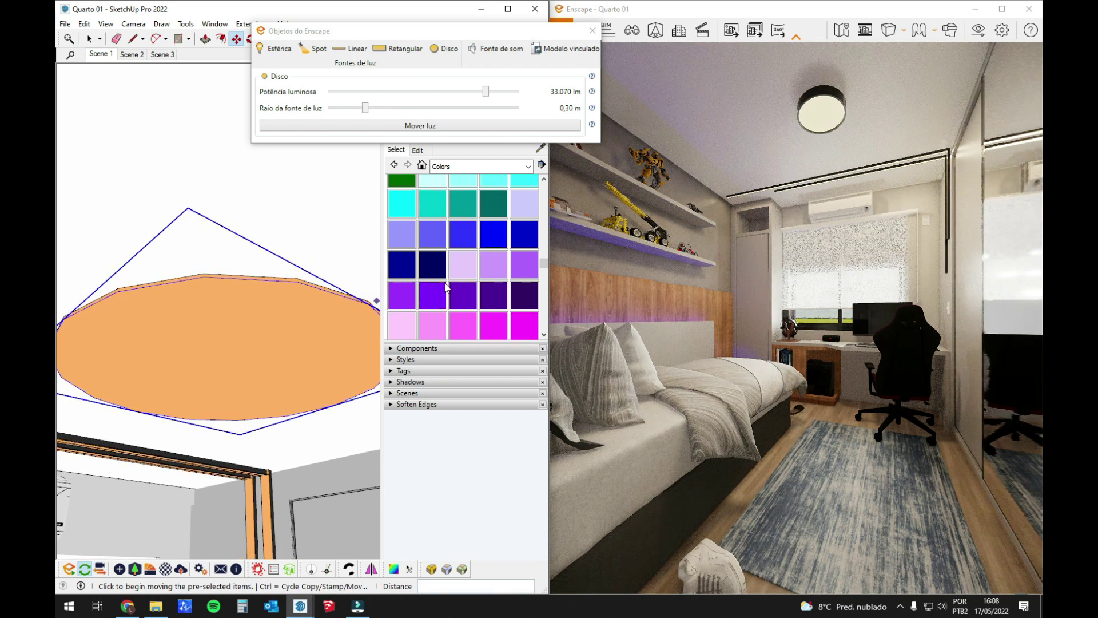
# Step: Paint the copied disc light with the pale cyan Color H01
pyautogui.scroll(2, 475, 241)
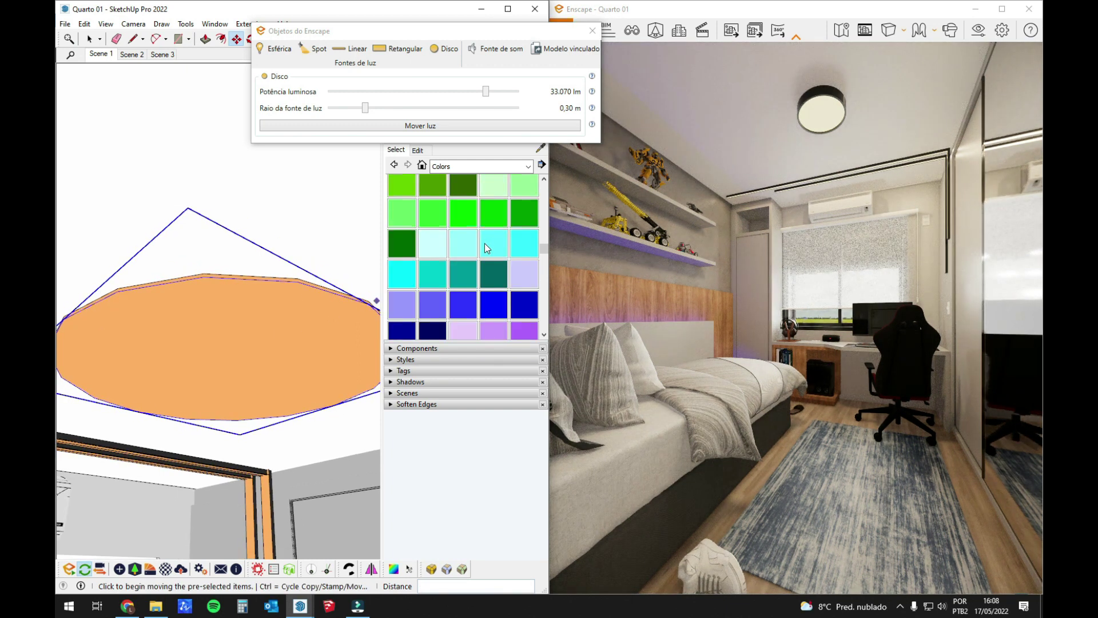
pyautogui.click(432, 245)
pyautogui.click(324, 308)
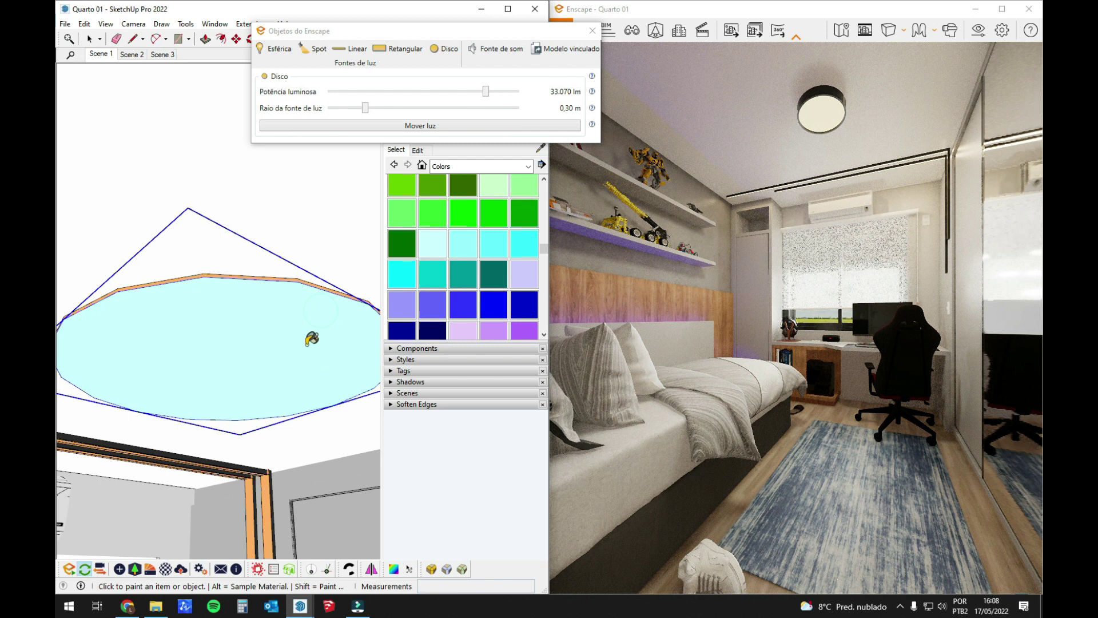
# Step: Set the pale cyan disc light's luminous power to 15,198 lm and its source radius to 0.19 m
pyautogui.press('space')
pyautogui.moveTo(487, 92); pyautogui.dragTo(473, 95)
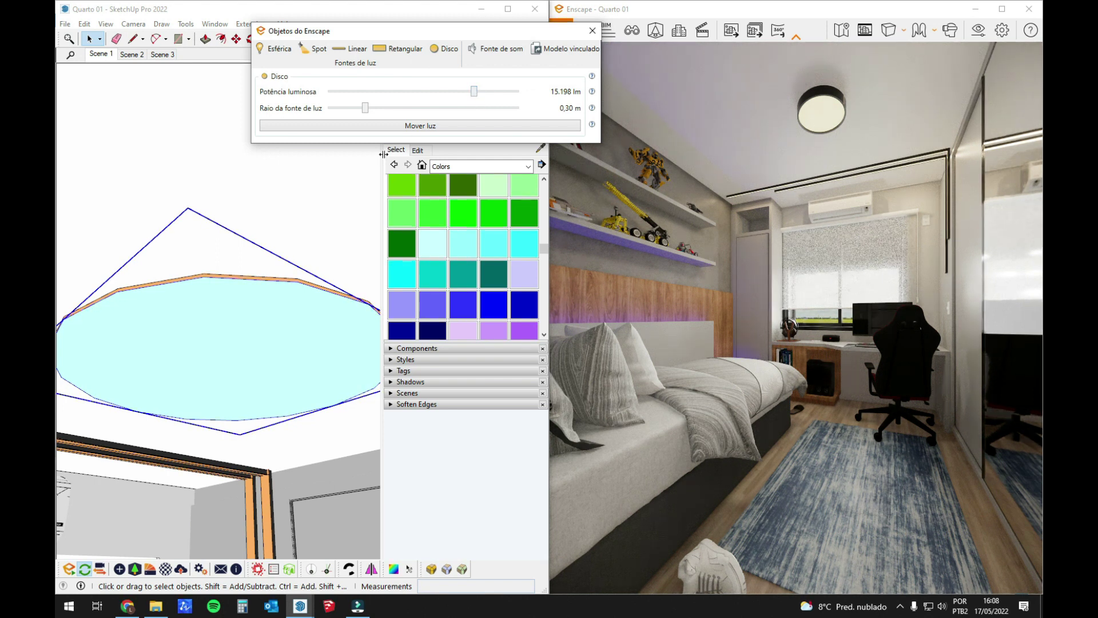
pyautogui.moveTo(311, 297)
pyautogui.mouseDown(button='middle')
pyautogui.moveTo(243, 290)
pyautogui.moveTo(261, 314)
pyautogui.moveTo(184, 362)
pyautogui.moveTo(203, 358)
pyautogui.moveTo(242, 383)
pyautogui.moveTo(338, 363)
pyautogui.moveTo(280, 354)
pyautogui.moveTo(289, 348)
pyautogui.moveTo(334, 354)
pyautogui.mouseUp(button='middle')
pyautogui.scroll(2, 266, 332)
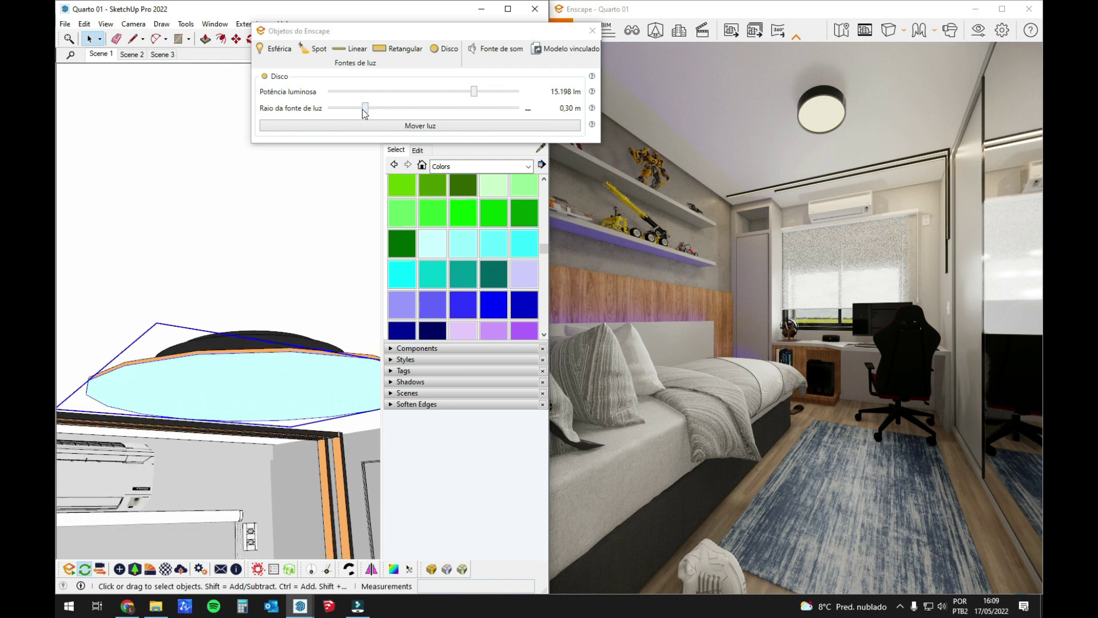
pyautogui.moveTo(366, 113); pyautogui.dragTo(350, 109)
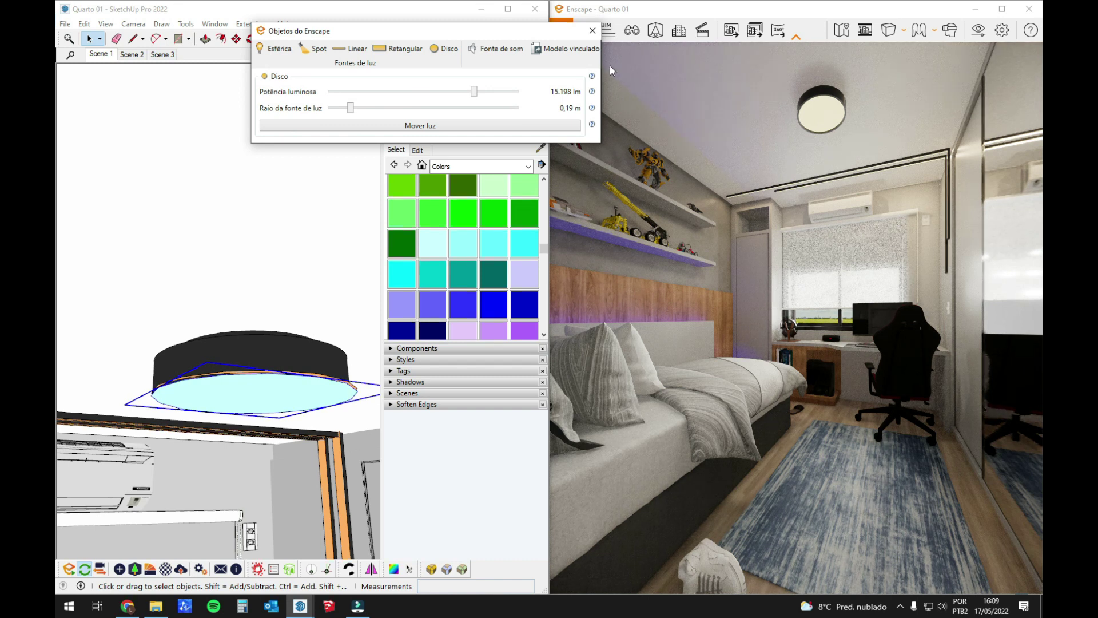
pyautogui.click(592, 31)
# Step: Review the bedroom lighting in the maximized Enscape render, then restore the side-by-side window layout
pyautogui.scroll(-10, 238, 235)
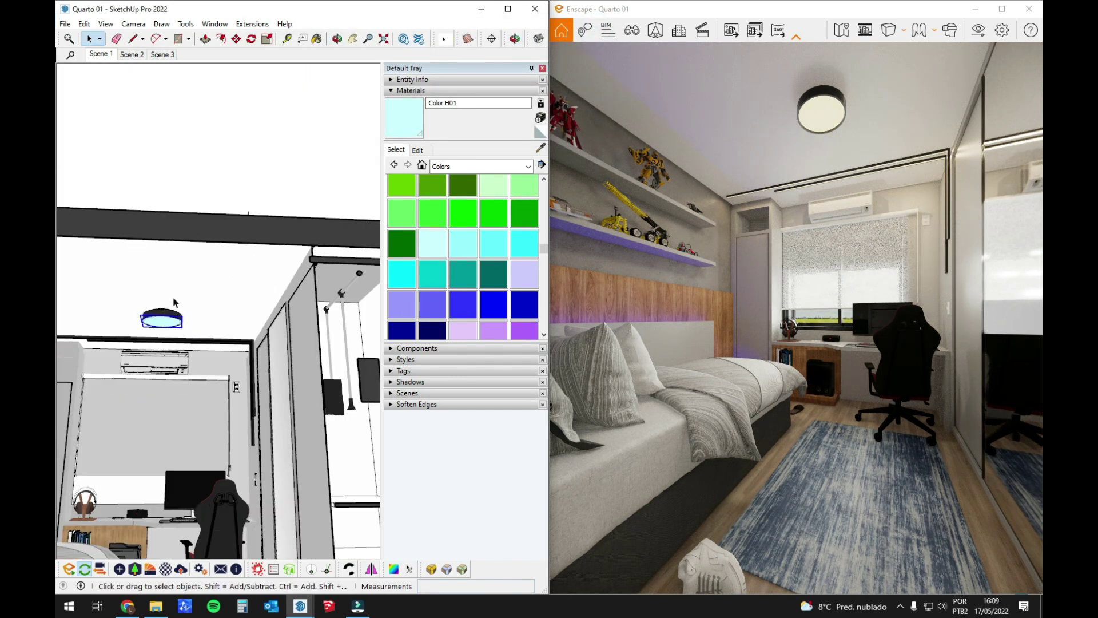
pyautogui.scroll(-8, 175, 302)
pyautogui.scroll(-3, 247, 403)
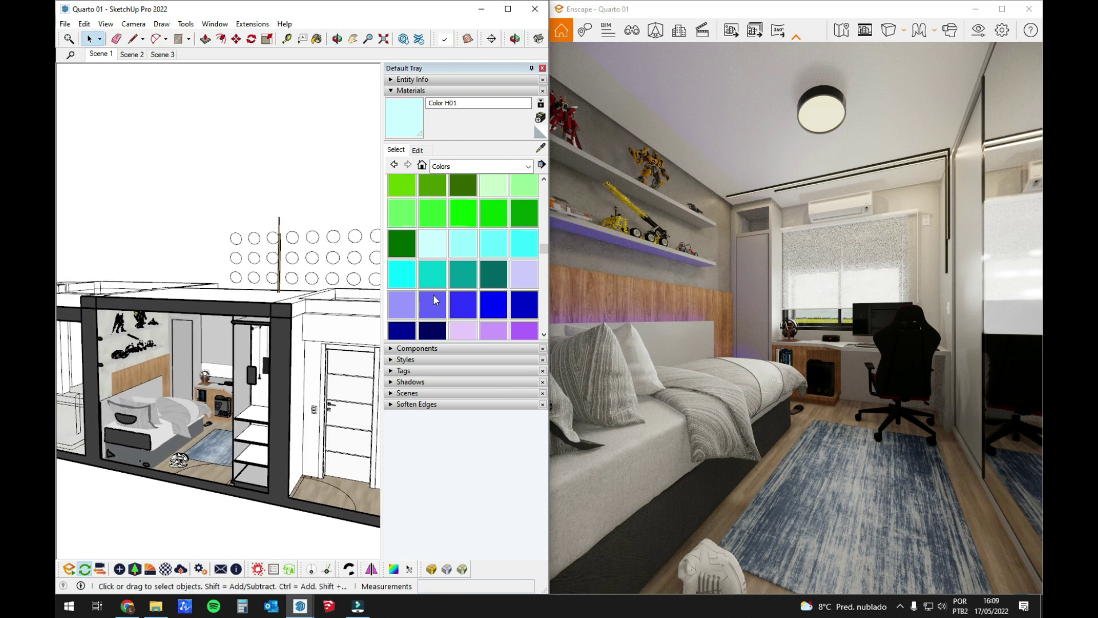
pyautogui.click(1002, 9)
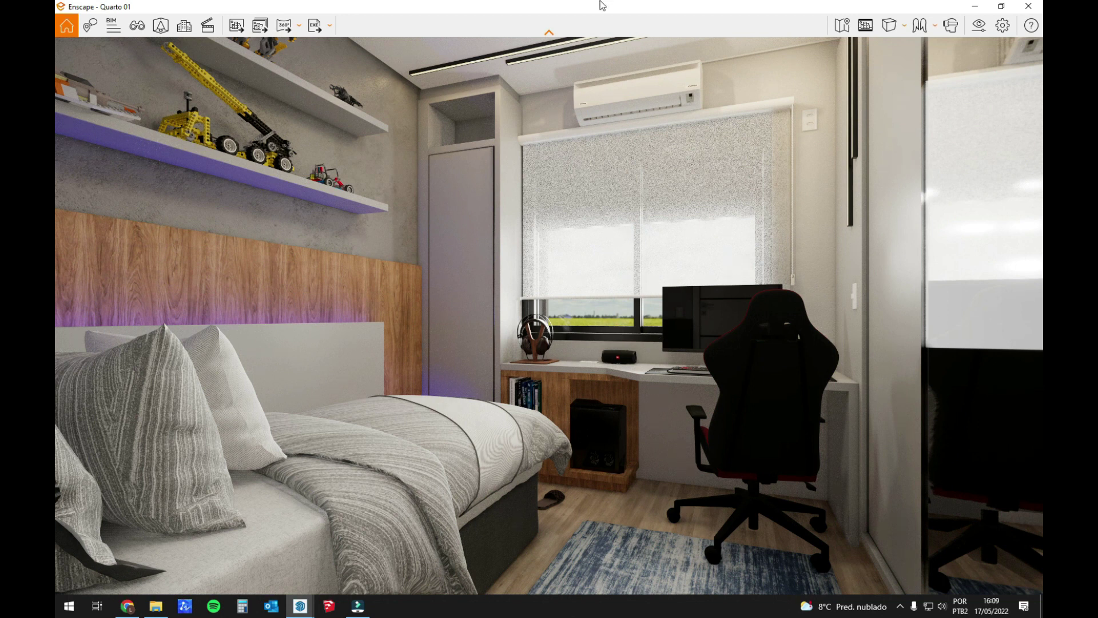
pyautogui.moveTo(587, 8)
pyautogui.mouseDown()
pyautogui.moveTo(938, 92)
pyautogui.moveTo(1042, 91)
pyautogui.mouseUp()
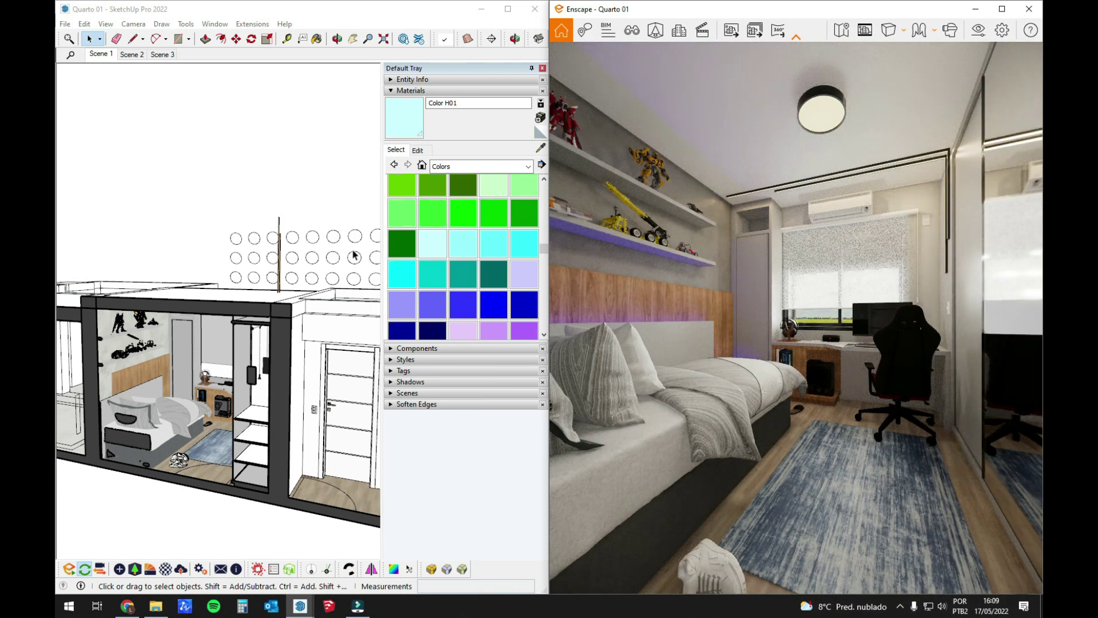
# Step: Sample the gaming chair's black material and set its roughness to 32.8% in the Enscape material editor
pyautogui.moveTo(212, 369)
pyautogui.mouseDown(button='middle')
pyautogui.moveTo(263, 355)
pyautogui.moveTo(242, 353)
pyautogui.mouseUp(button='middle')
pyautogui.click(540, 132)
pyautogui.press('space')
pyautogui.scroll(5, 202, 408)
pyautogui.moveTo(232, 420)
pyautogui.mouseDown(button='middle')
pyautogui.moveTo(285, 431)
pyautogui.moveTo(323, 312)
pyautogui.moveTo(274, 322)
pyautogui.moveTo(298, 359)
pyautogui.mouseUp(button='middle')
pyautogui.scroll(4, 292, 320)
pyautogui.press('b')
pyautogui.press('alt')
pyautogui.keyDown('alt'); pyautogui.click(297, 332); pyautogui.keyUp('alt')
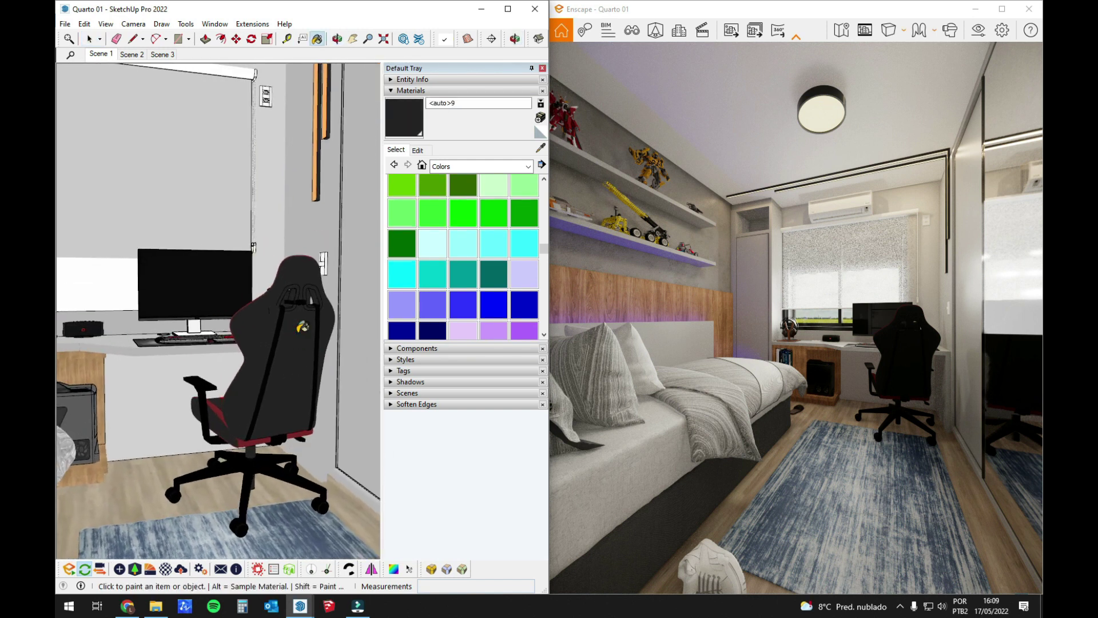
pyautogui.hotkey('shift', 'm')
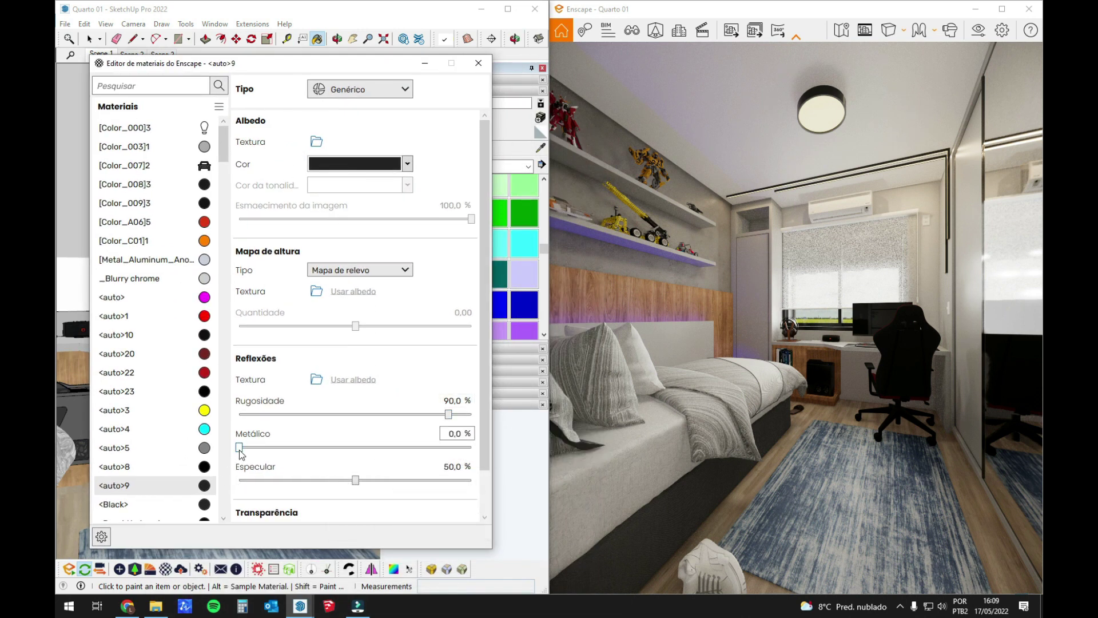
pyautogui.moveTo(448, 414); pyautogui.dragTo(315, 424)
# Step: Lighten the gaming chair material's albedo color to gray #575757, judging it up close in the render
pyautogui.moveTo(944, 358); pyautogui.dragTo(933, 332)
pyautogui.press('w')
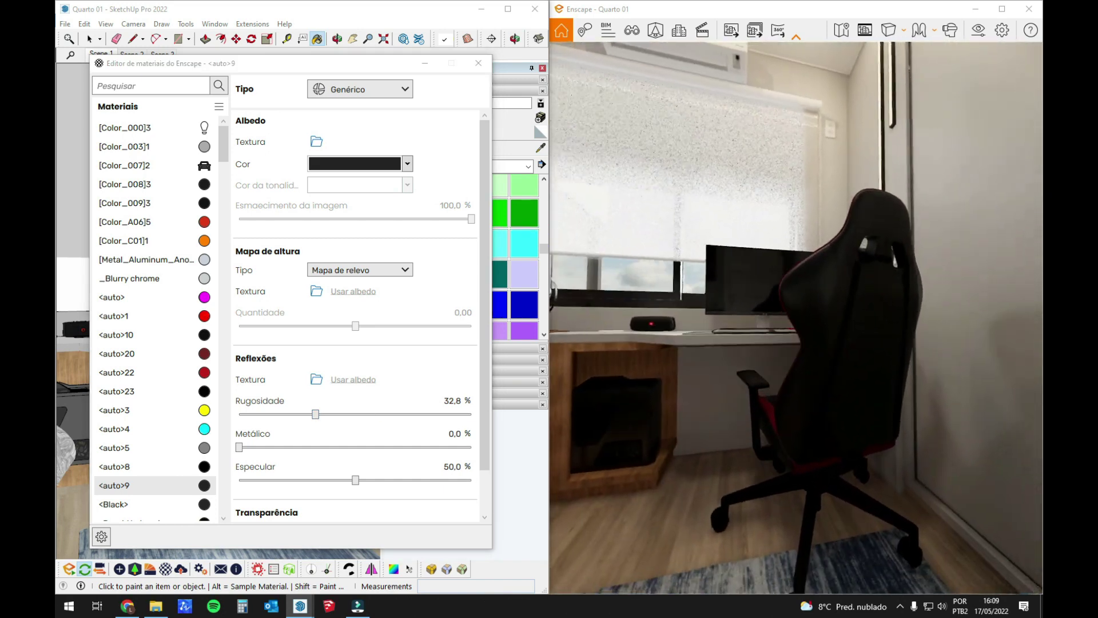
pyautogui.press('w')
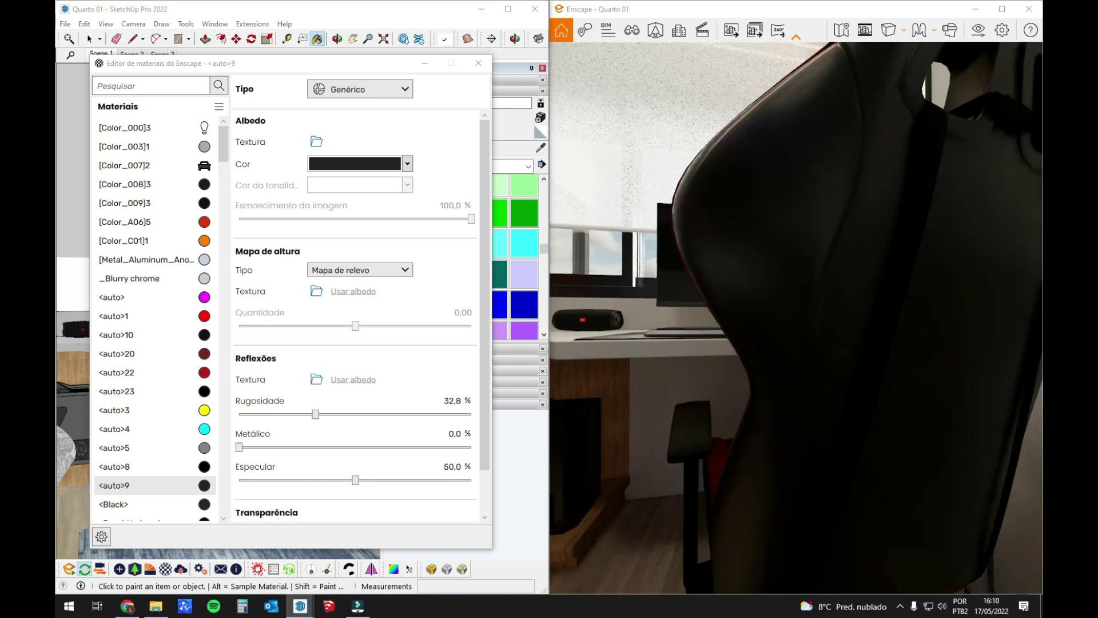
pyautogui.press('s')
pyautogui.press('w')
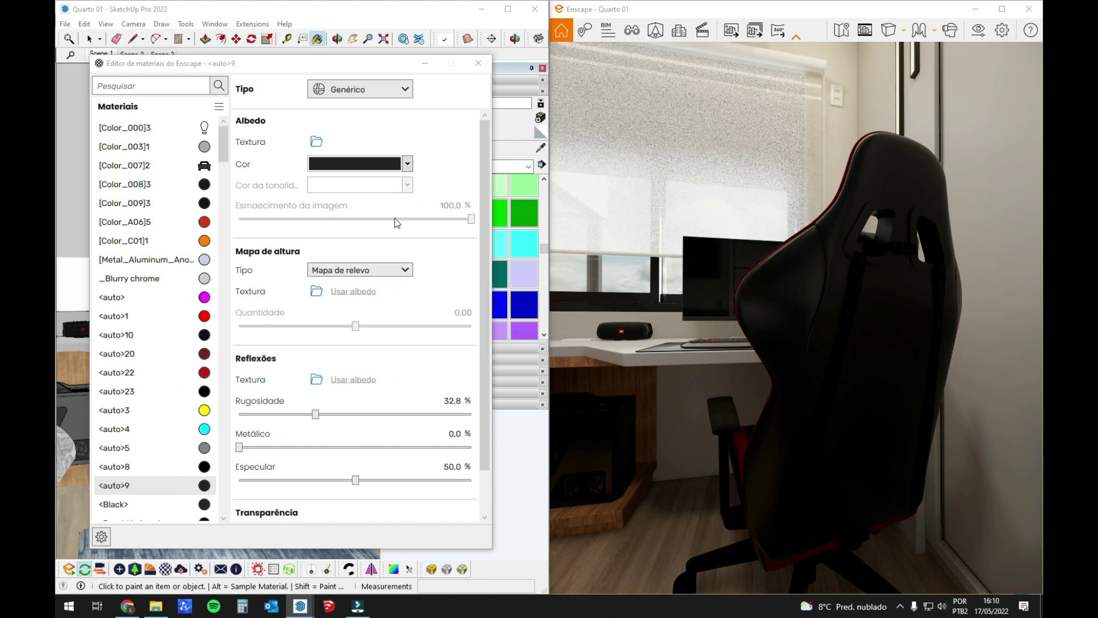
pyautogui.click(406, 164)
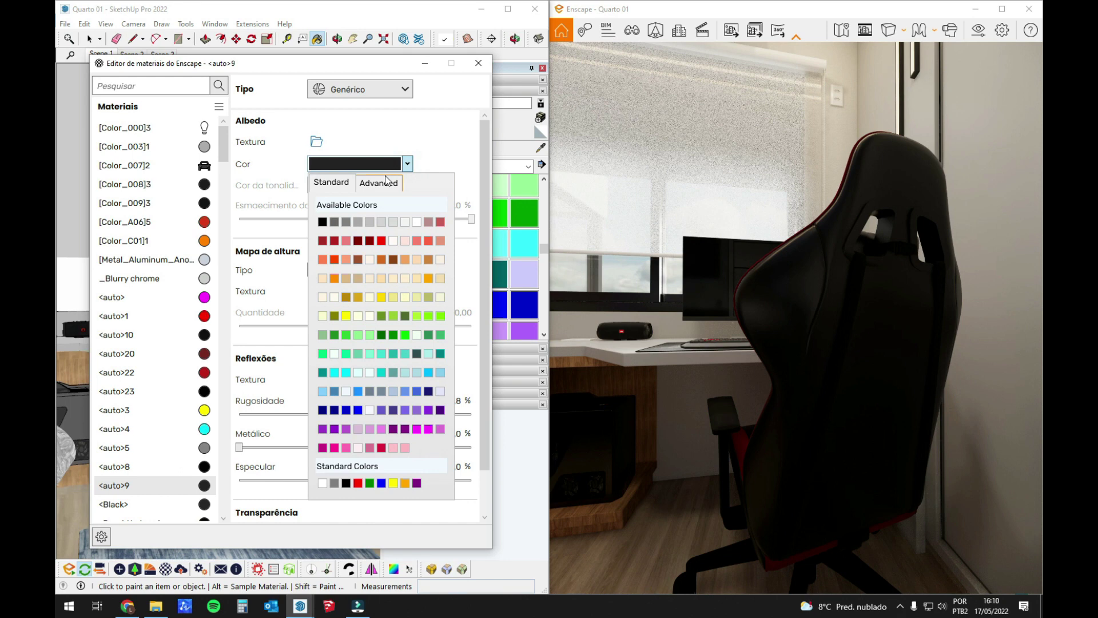
pyautogui.click(386, 182)
pyautogui.click(317, 250)
pyautogui.moveTo(310, 243); pyautogui.dragTo(295, 236)
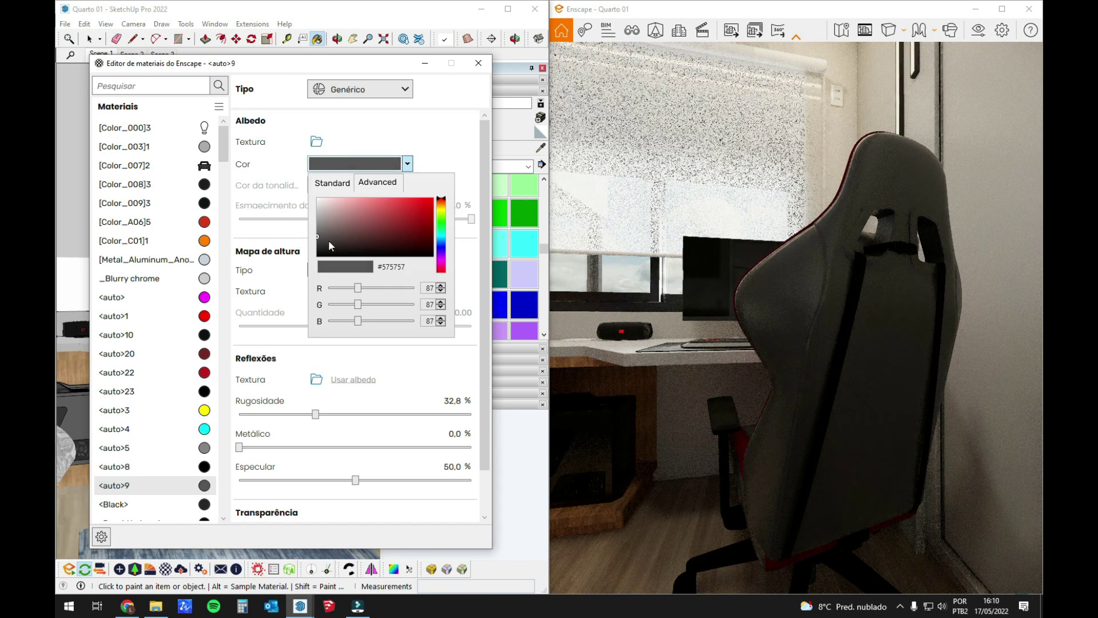
pyautogui.click(466, 148)
# Step: Examine the chair's gray finish and the sneakers beside the bed in the render, and close the material editor
pyautogui.moveTo(764, 343); pyautogui.dragTo(714, 338)
pyautogui.scroll(-5, 774, 332)
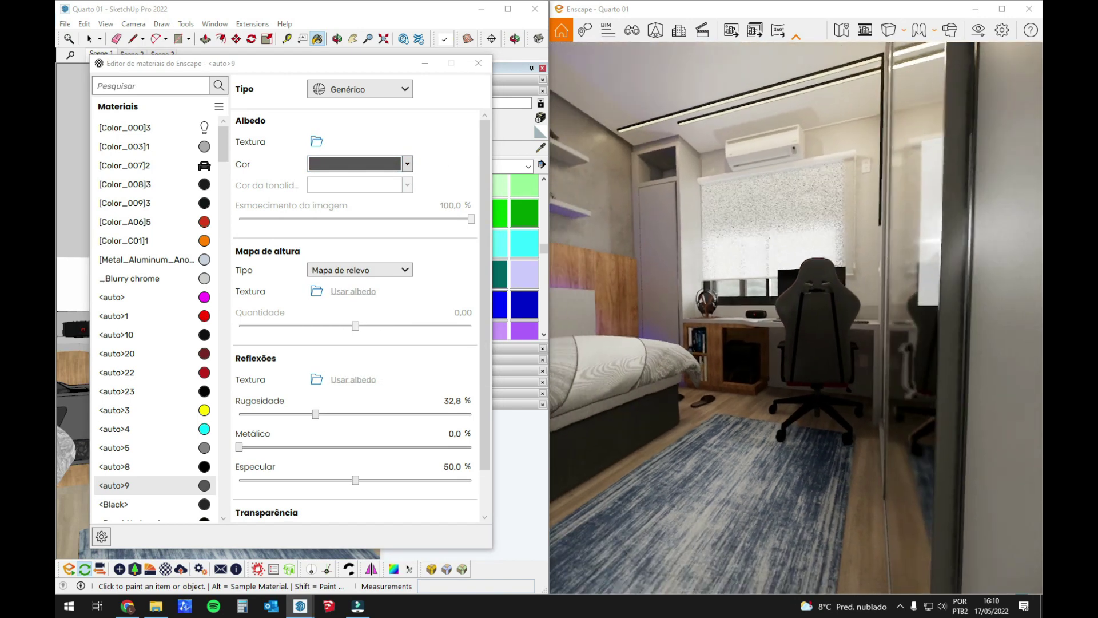
pyautogui.scroll(5, 774, 331)
pyautogui.scroll(-5, 796, 317)
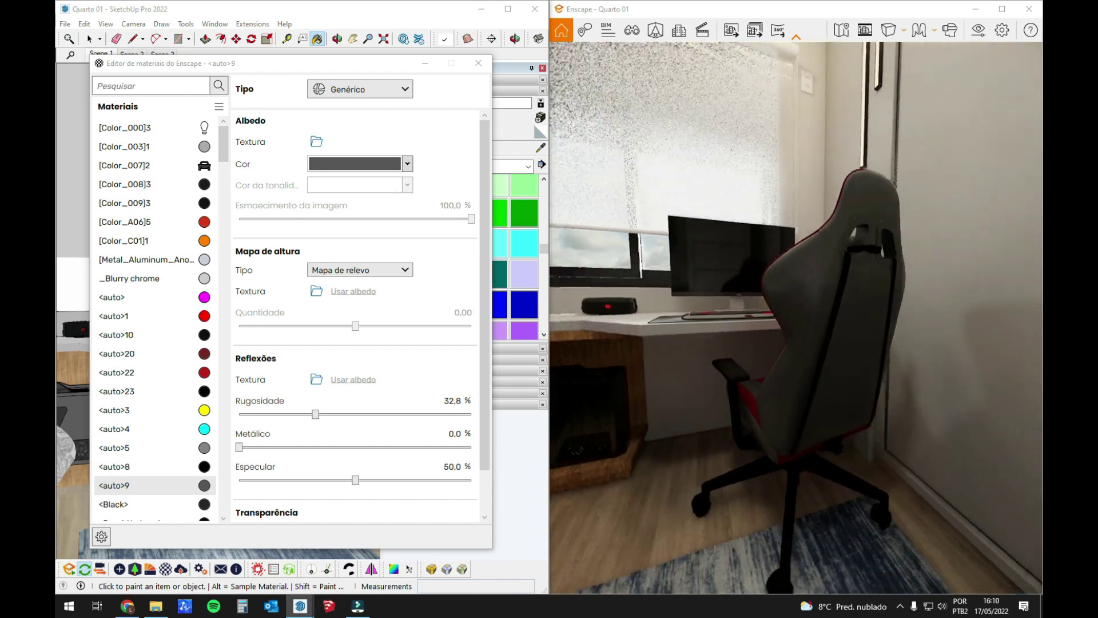
pyautogui.moveTo(796, 317); pyautogui.dragTo(652, 348)
pyautogui.press('w')
pyautogui.press('s')
pyautogui.press('w')
pyautogui.press('s')
pyautogui.press('w')
pyautogui.moveTo(796, 343); pyautogui.dragTo(762, 348)
pyautogui.press('s')
pyautogui.click(479, 63)
# Step: Sample the gray shoelace material of the sneakers beside the bed for editing in the Enscape material editor
pyautogui.moveTo(217, 286); pyautogui.dragTo(227, 389, button='middle')
pyautogui.scroll(6, 224, 412)
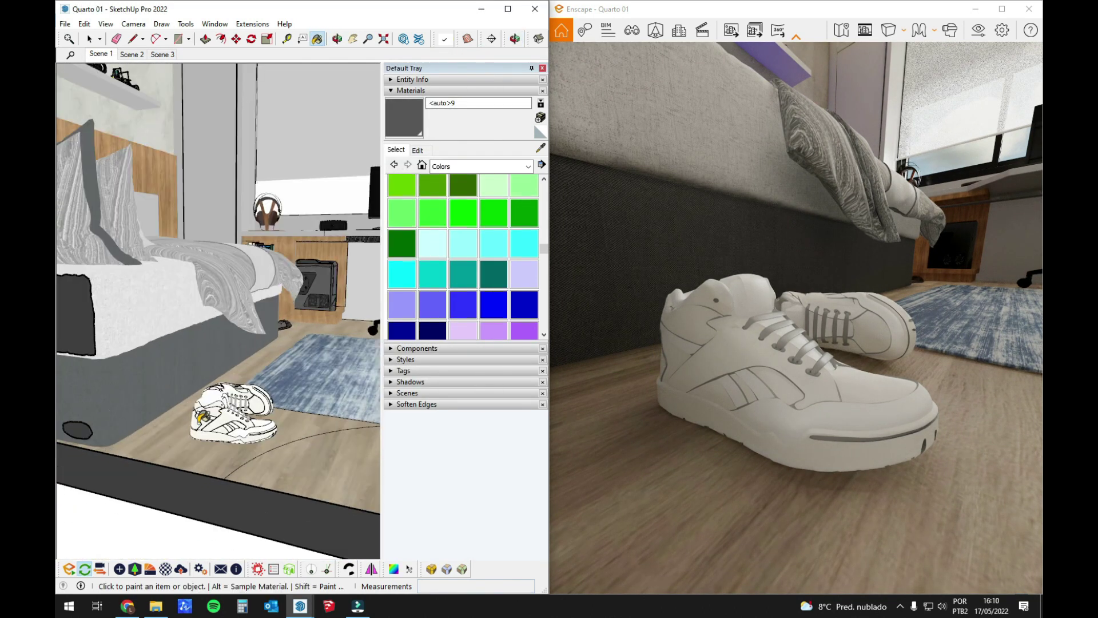
pyautogui.moveTo(220, 429); pyautogui.dragTo(223, 423, button='middle')
pyautogui.press('b')
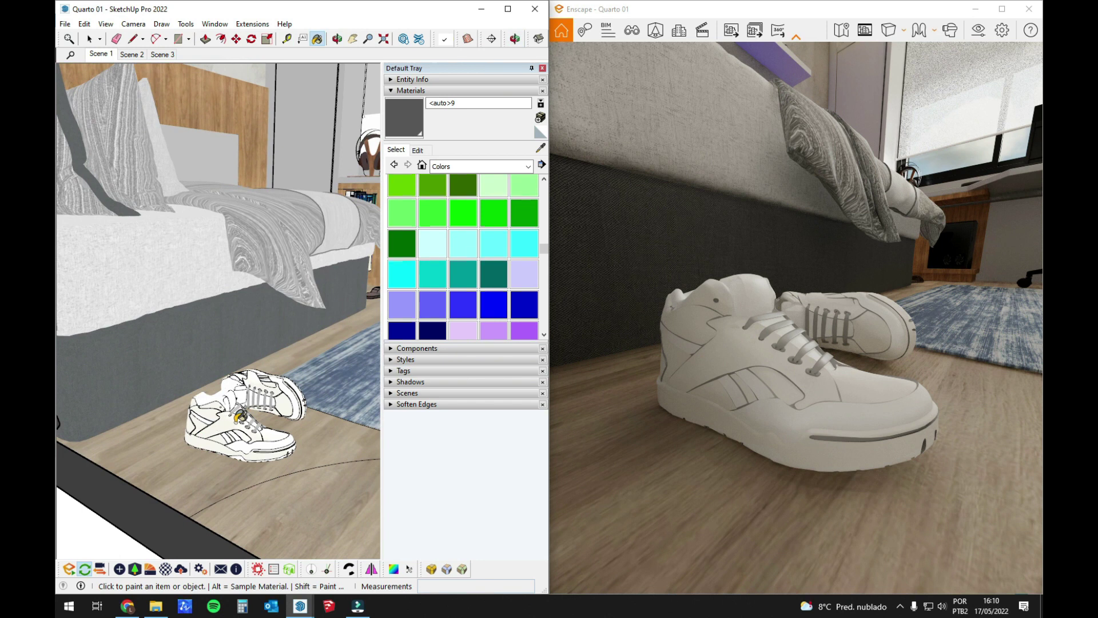
pyautogui.scroll(8, 238, 416)
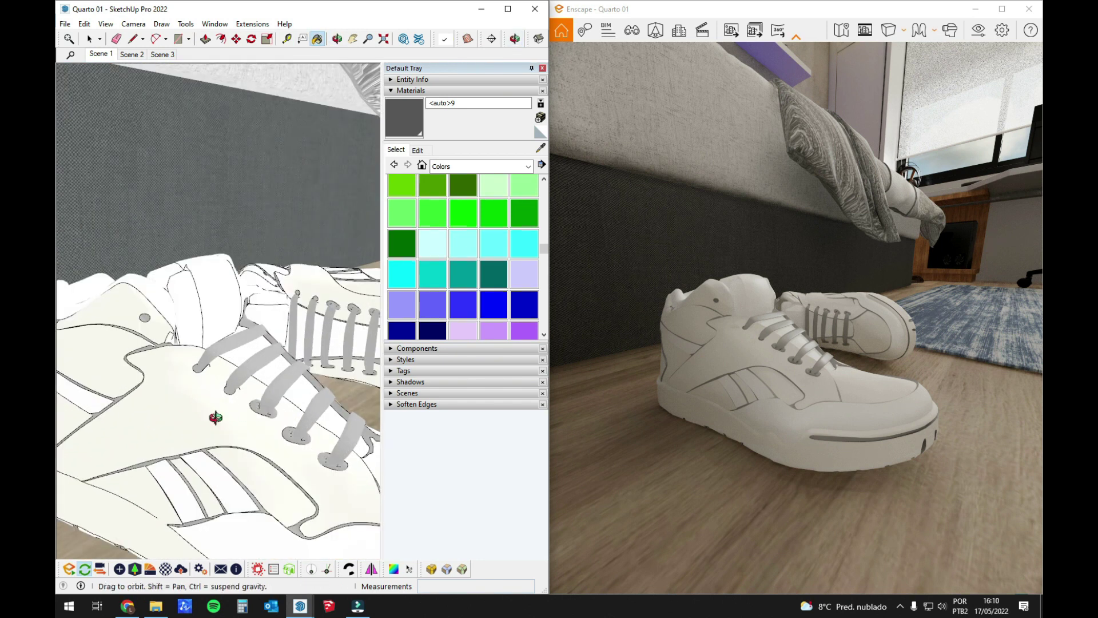
pyautogui.moveTo(216, 418); pyautogui.dragTo(208, 392, button='middle')
pyautogui.scroll(2, 212, 392)
pyautogui.press('alt')
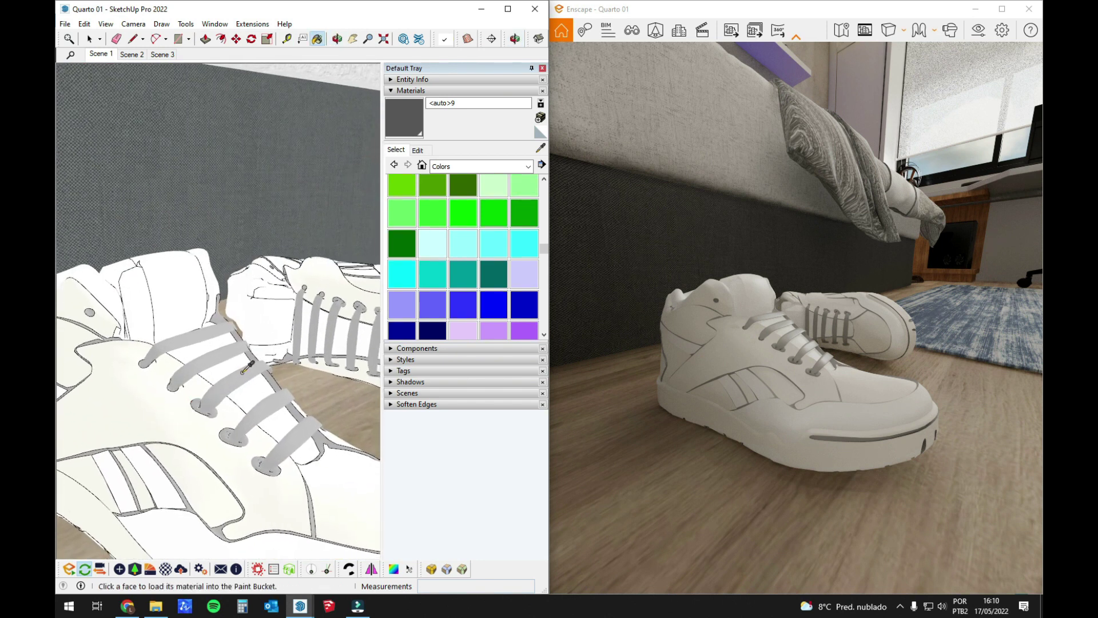
pyautogui.keyDown('alt'); pyautogui.click(244, 371); pyautogui.keyUp('alt')
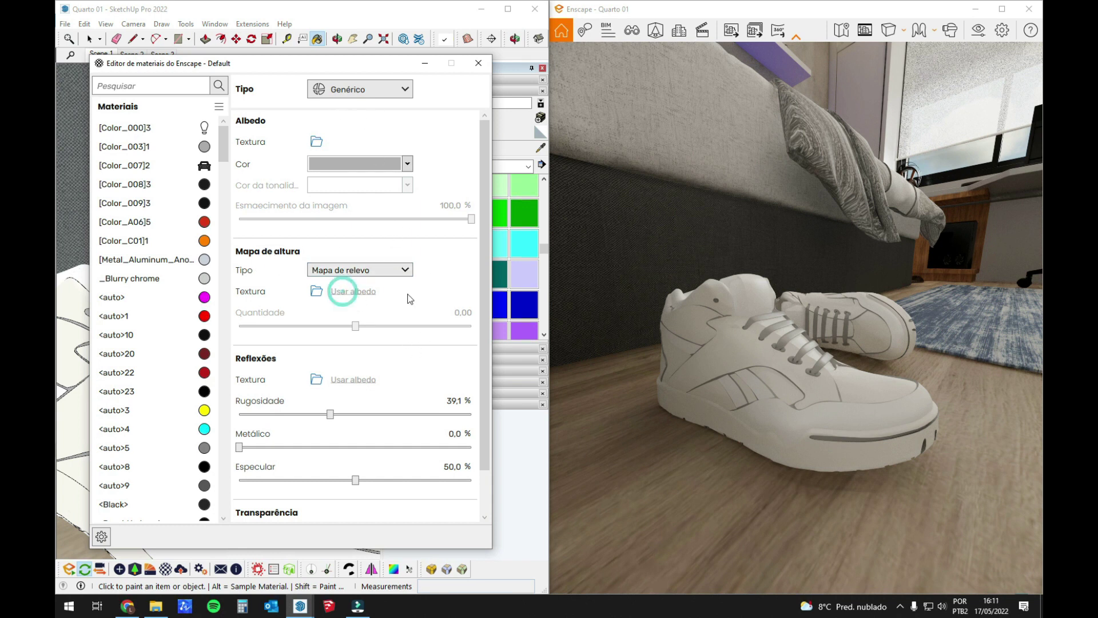
# Step: Load _HAUS Fabric (2) from the Texturas > Tecidos folder as the laces' bump map and inspect the laces up close in the render
pyautogui.click(315, 293)
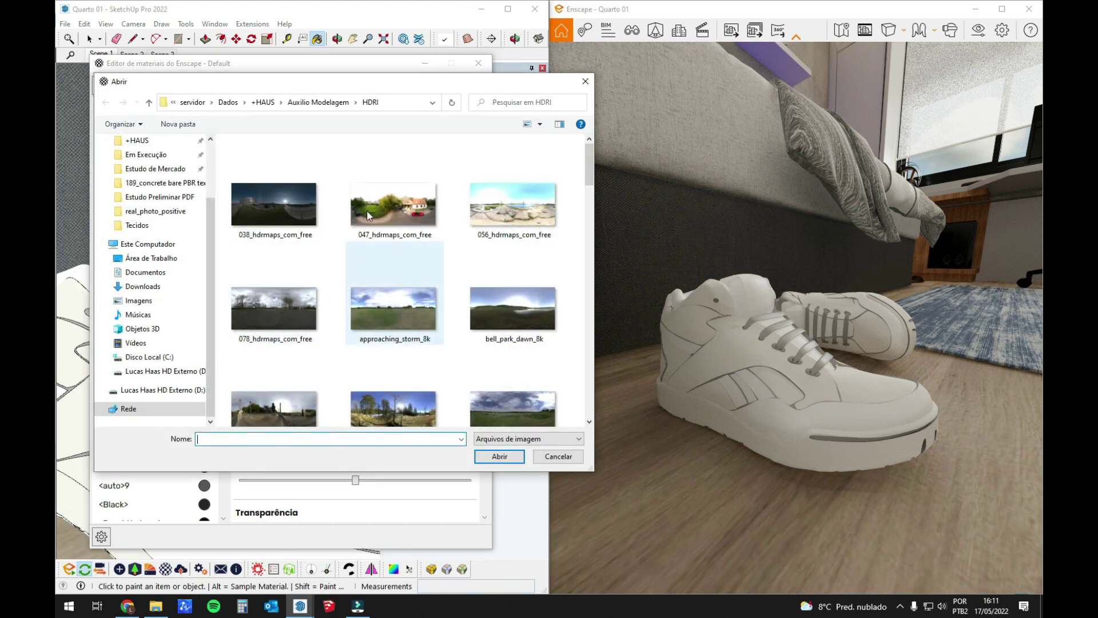
pyautogui.click(313, 101)
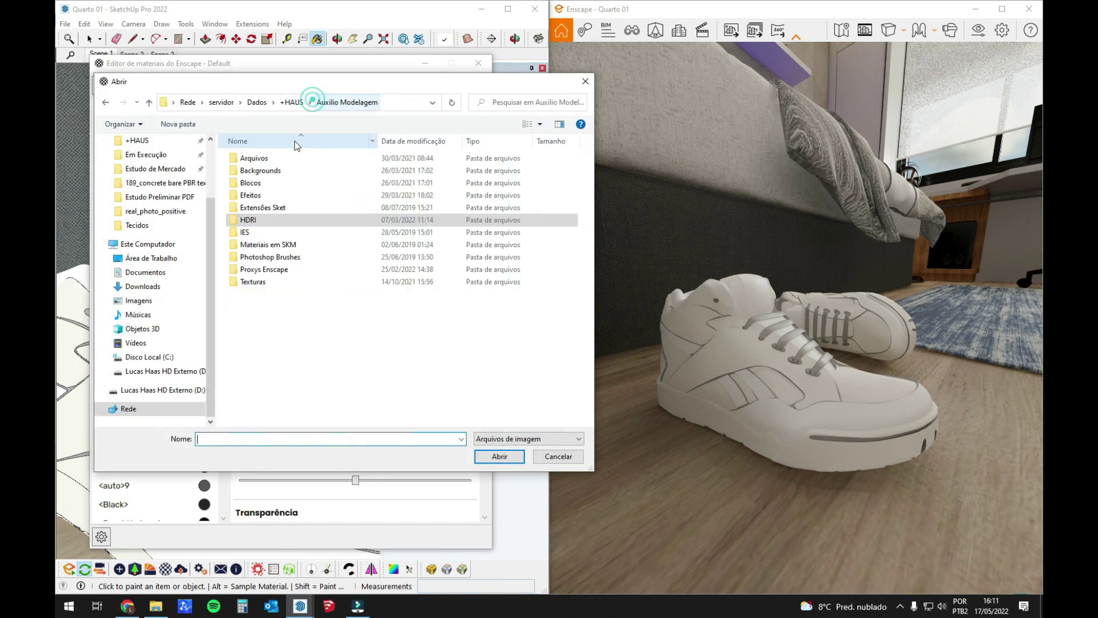
pyautogui.doubleClick(252, 282)
pyautogui.scroll(-2, 275, 343)
pyautogui.doubleClick(273, 386)
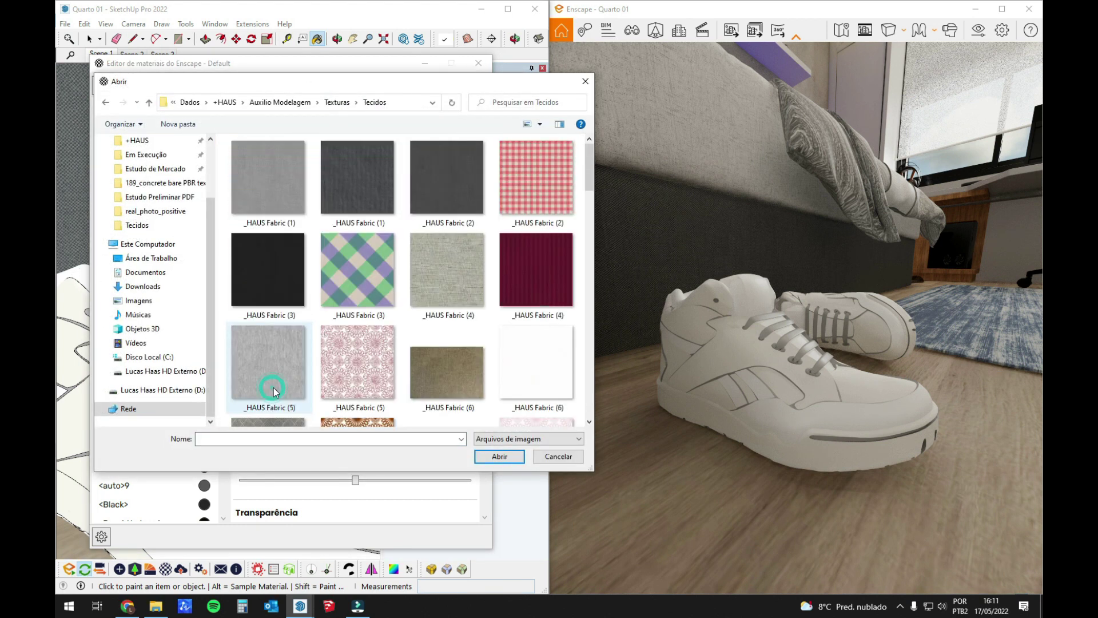
pyautogui.click(424, 183)
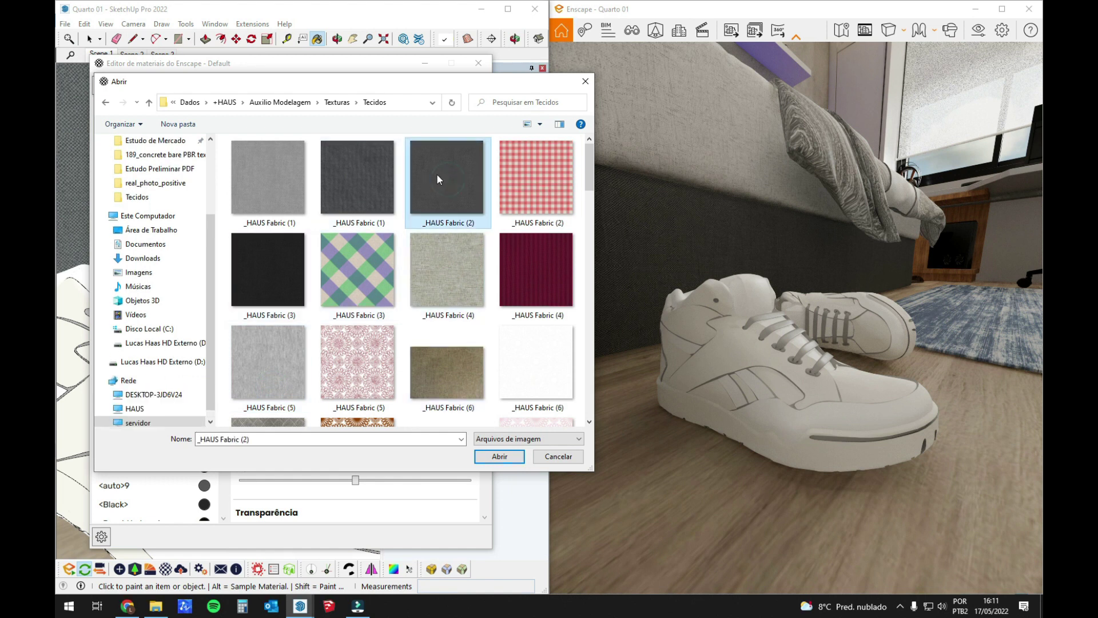
pyautogui.click(499, 456)
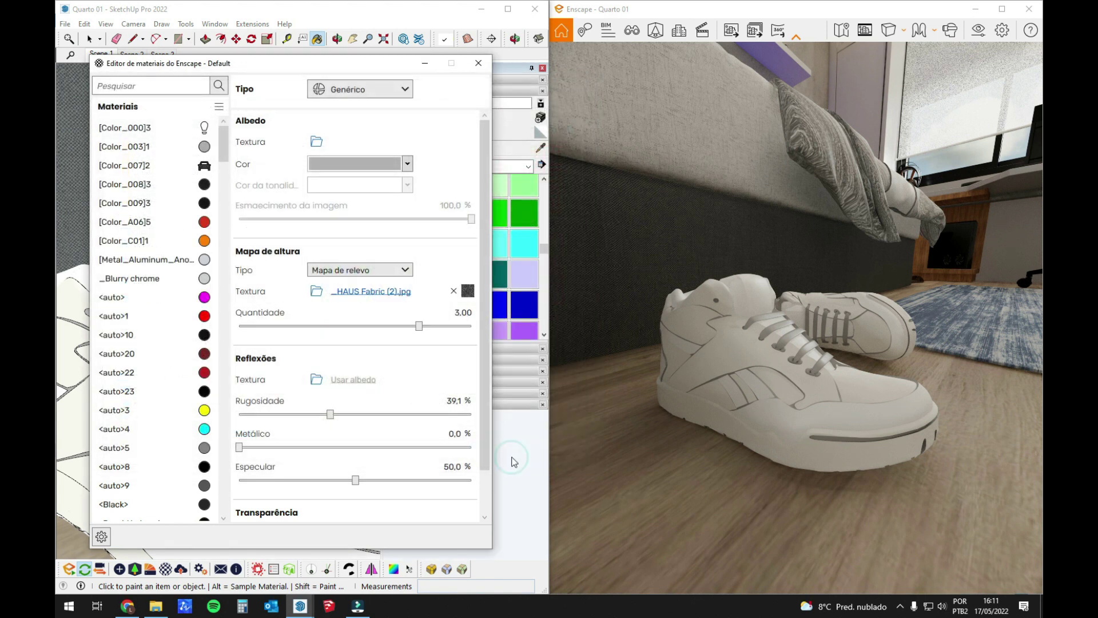
pyautogui.click(670, 413)
pyautogui.scroll(-5, 670, 412)
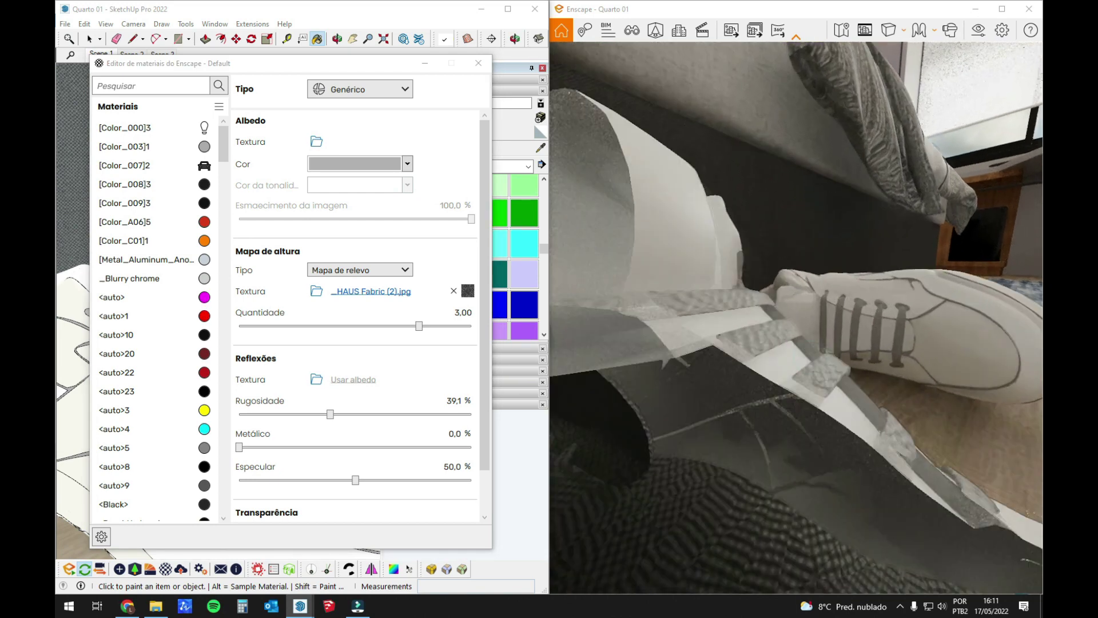
pyautogui.moveTo(796, 318); pyautogui.dragTo(808, 382, button='right')
pyautogui.scroll(-2, 801, 377)
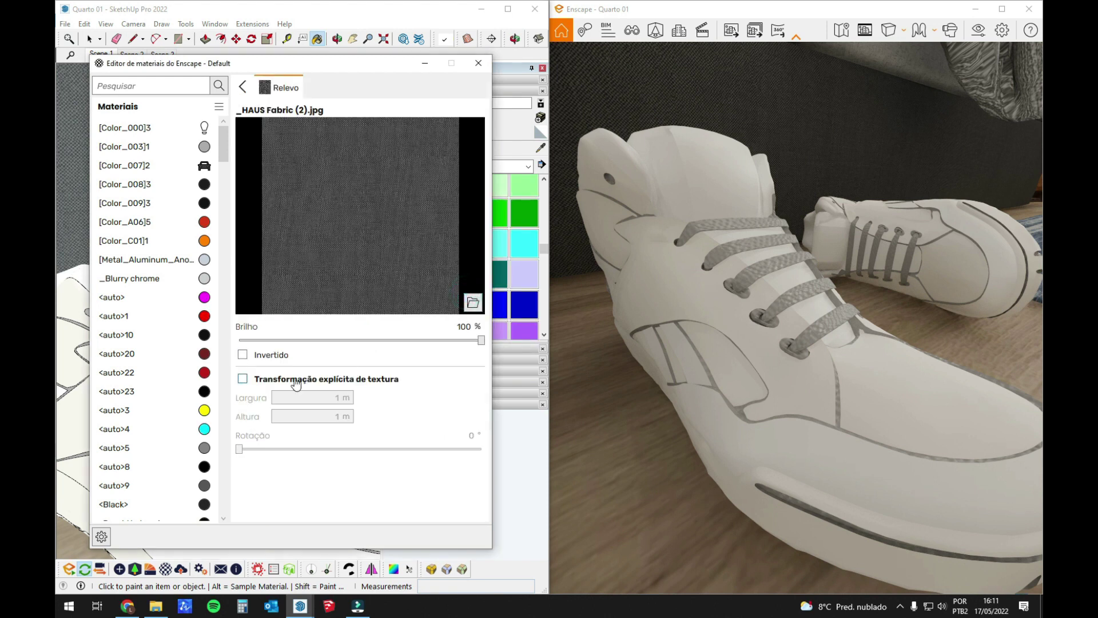
# Step: Enable explicit texture transformation for the laces' fabric map and set its width and height to 0,1 m
pyautogui.click(242, 379)
pyautogui.click(326, 396)
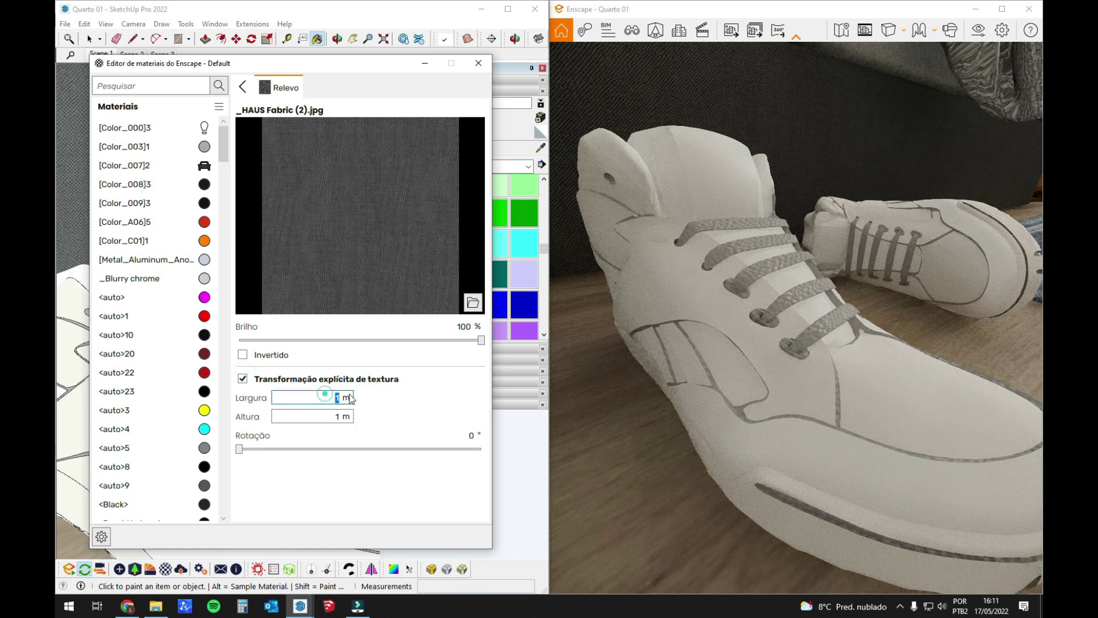
pyautogui.write('0,1')
pyautogui.press('Tab')
pyautogui.write('0,1')
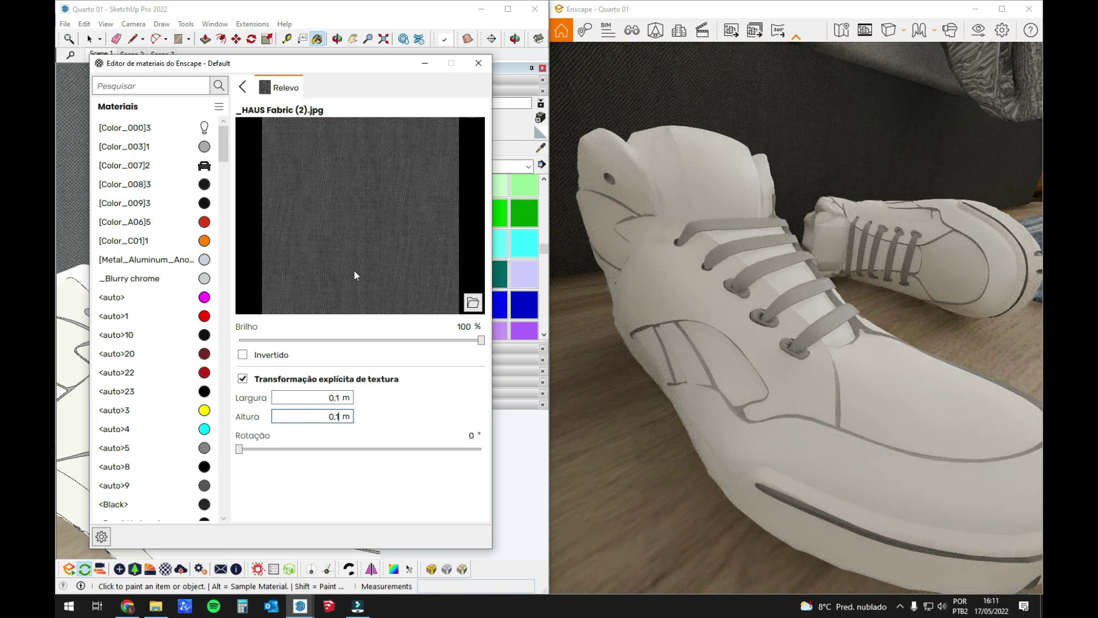
pyautogui.click(244, 88)
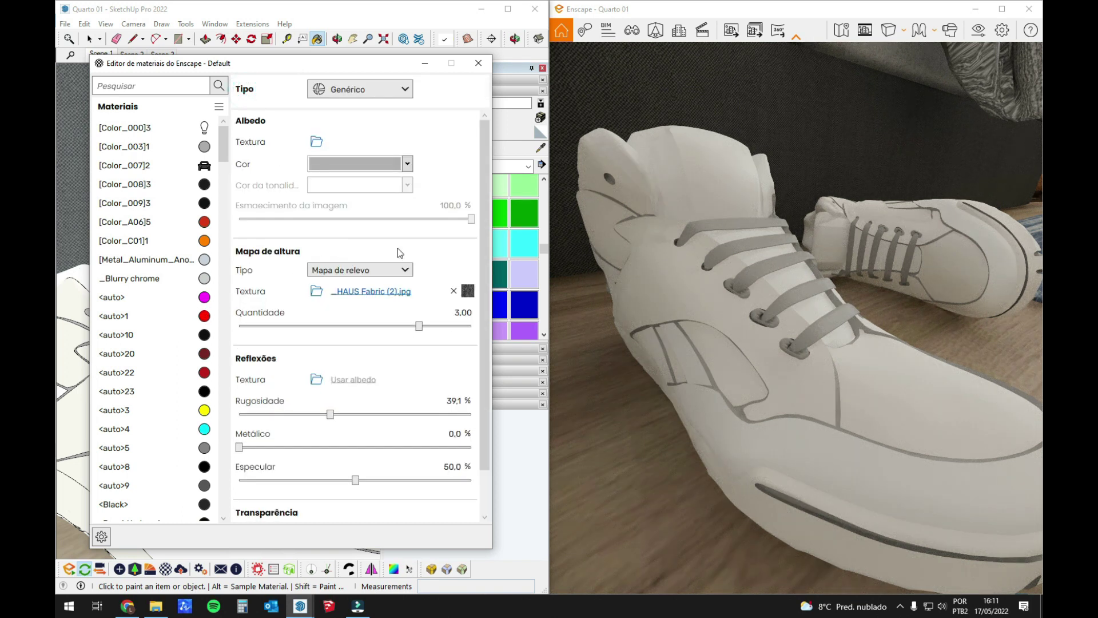
# Step: Change the laces' height map type to displacement map and check the laces from near and far in the render
pyautogui.click(376, 273)
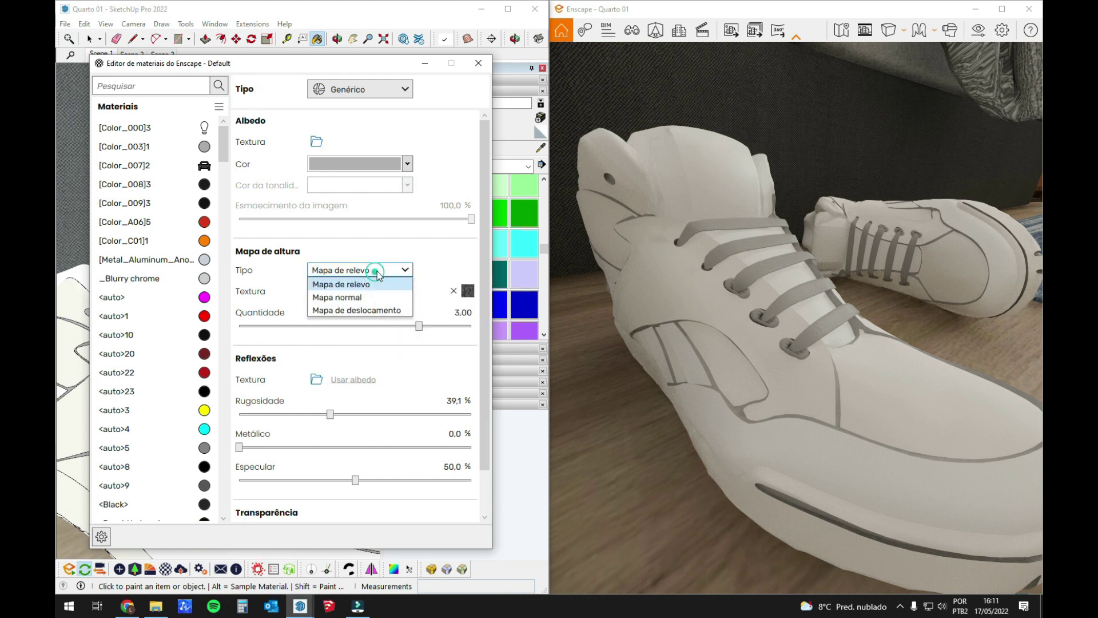
pyautogui.click(332, 312)
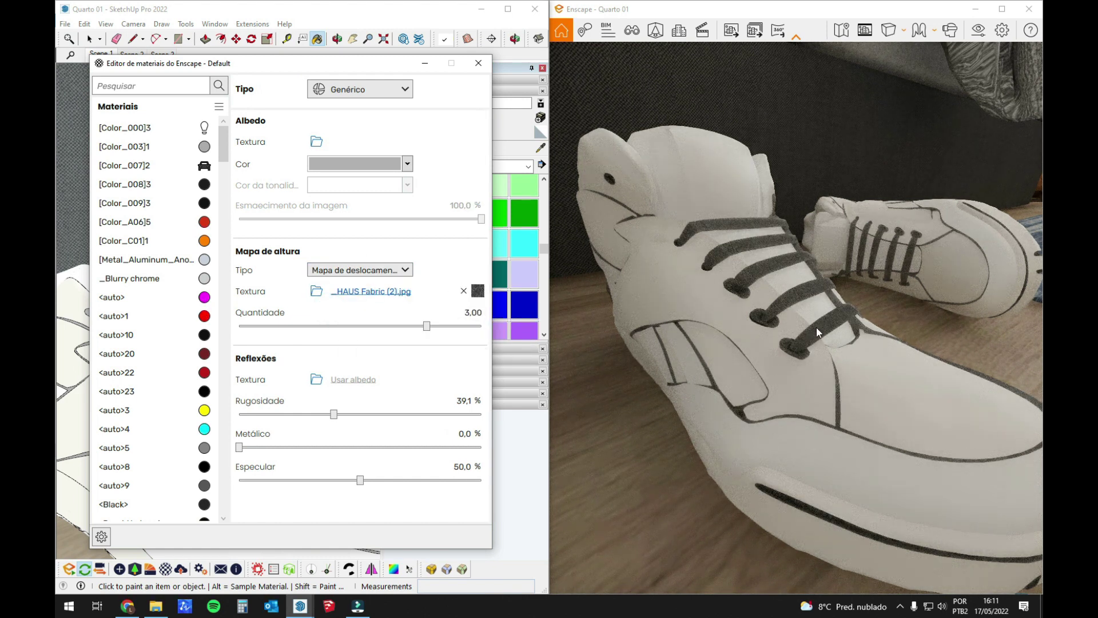
pyautogui.click(816, 328)
pyautogui.scroll(4, 814, 327)
pyautogui.scroll(-3, 813, 325)
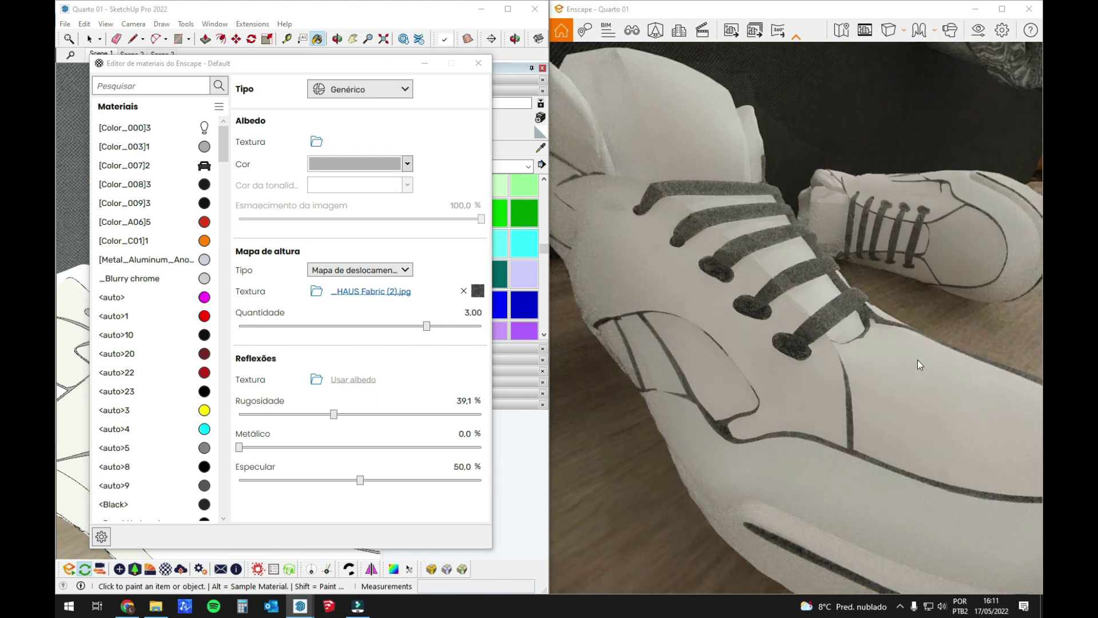
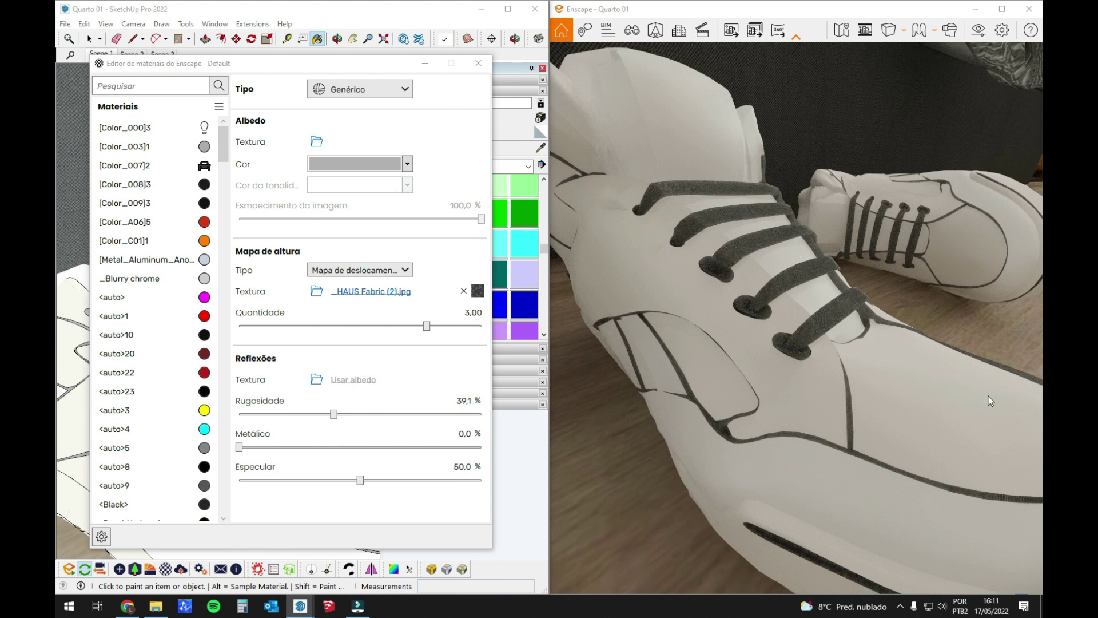
pyautogui.scroll(-6, 867, 346)
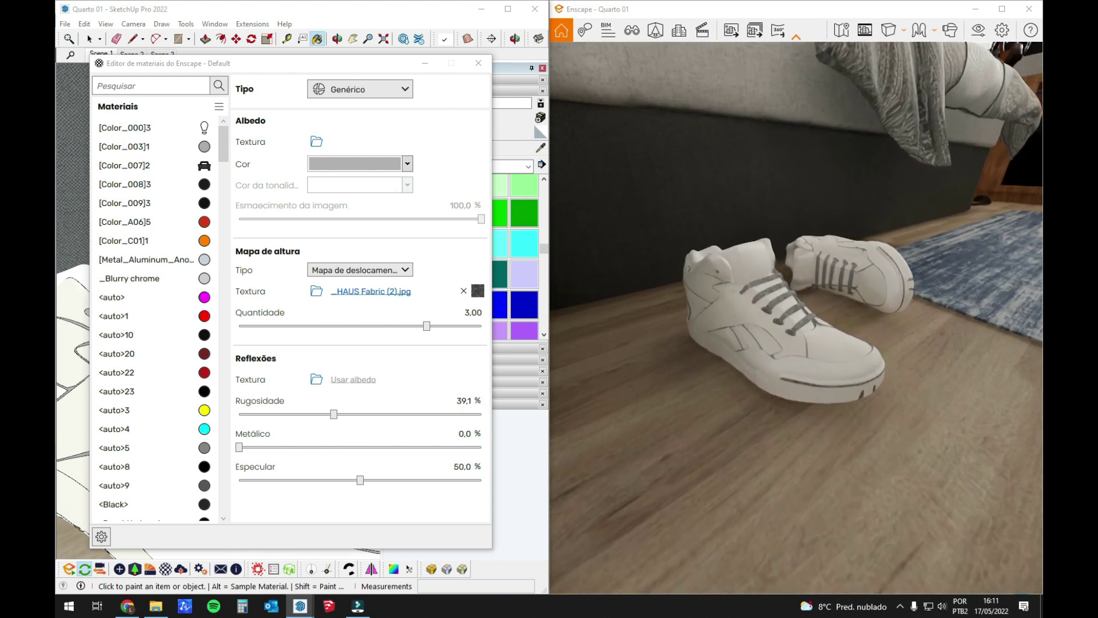
pyautogui.scroll(6, 774, 362)
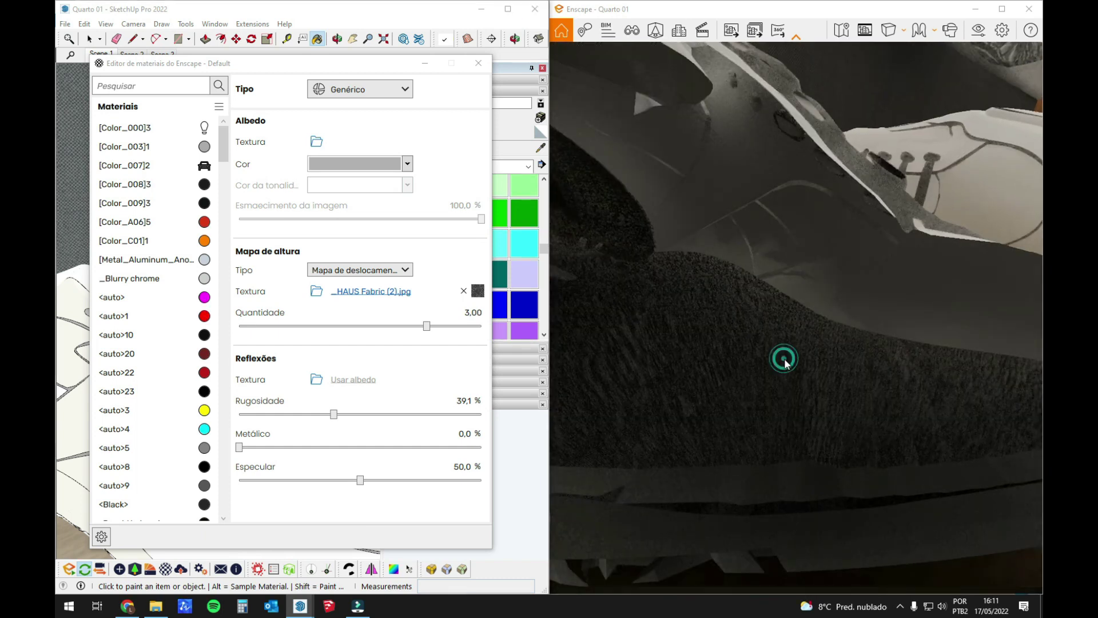
pyautogui.scroll(-5, 791, 362)
pyautogui.scroll(5, 655, 232)
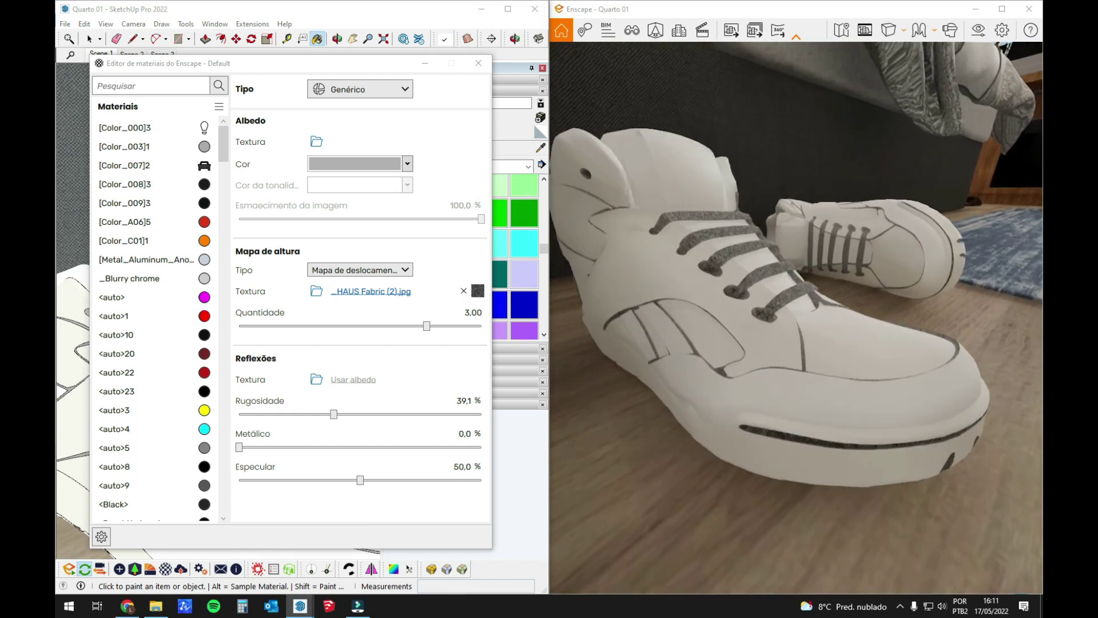
# Step: Sample the off-white upper material of the sneaker so its settings can be edited in the Enscape material editor
pyautogui.moveTo(355, 65); pyautogui.dragTo(640, 73)
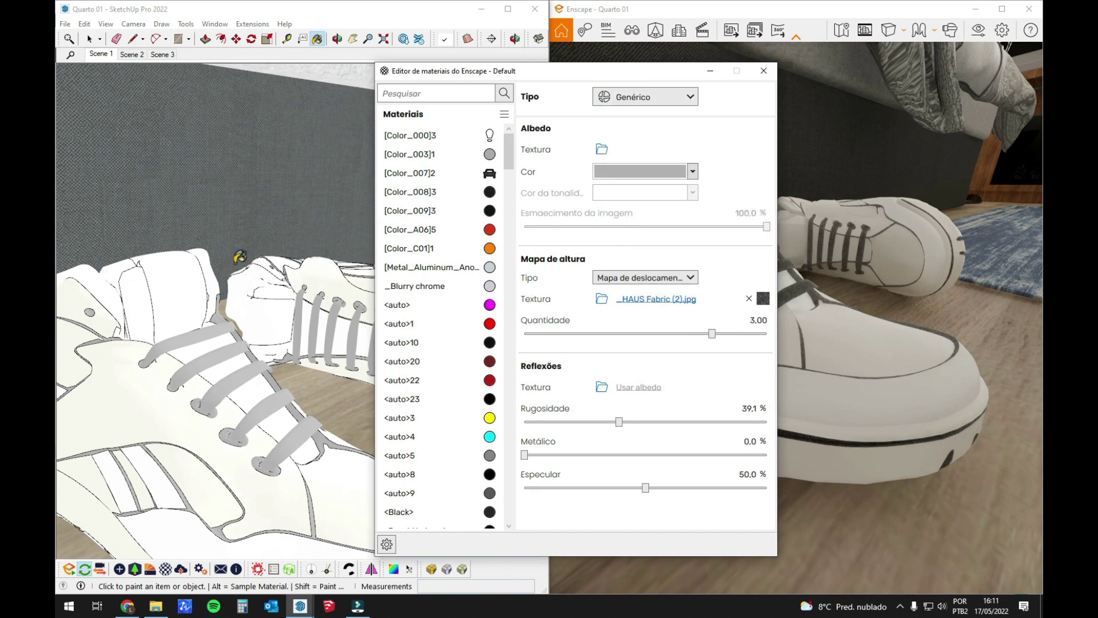
pyautogui.moveTo(238, 256); pyautogui.dragTo(232, 262, button='middle')
pyautogui.keyDown('alt'); pyautogui.click(110, 400); pyautogui.keyUp('alt')
pyautogui.moveTo(110, 401); pyautogui.dragTo(282, 305, button='middle')
pyautogui.moveTo(641, 74)
pyautogui.mouseDown()
pyautogui.moveTo(336, 56)
pyautogui.moveTo(376, 59)
pyautogui.mouseUp()
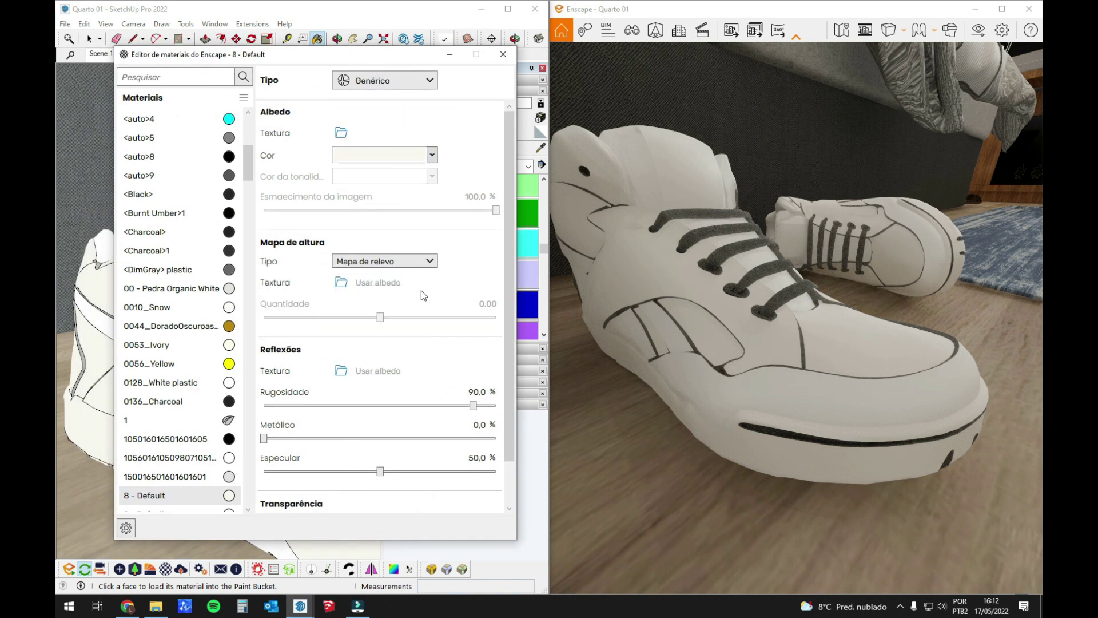
# Step: Try Couro 45 from the Couro texture folder as the sneaker upper's reflection texture and remove it
pyautogui.click(342, 370)
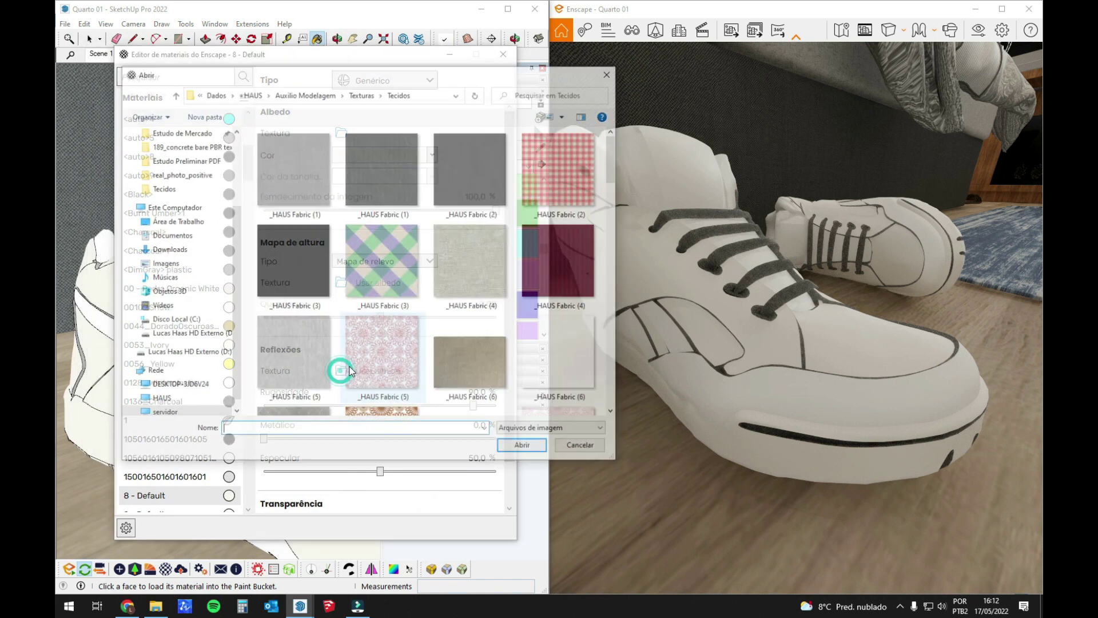
pyautogui.click(356, 95)
pyautogui.doubleClick(318, 192)
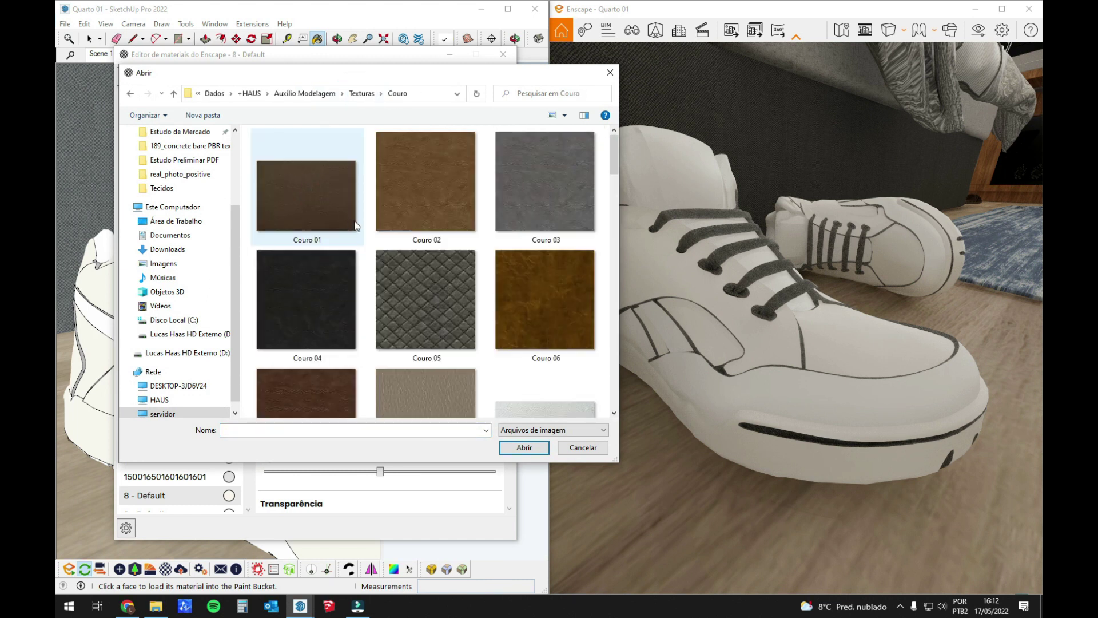
pyautogui.moveTo(612, 156); pyautogui.dragTo(605, 363)
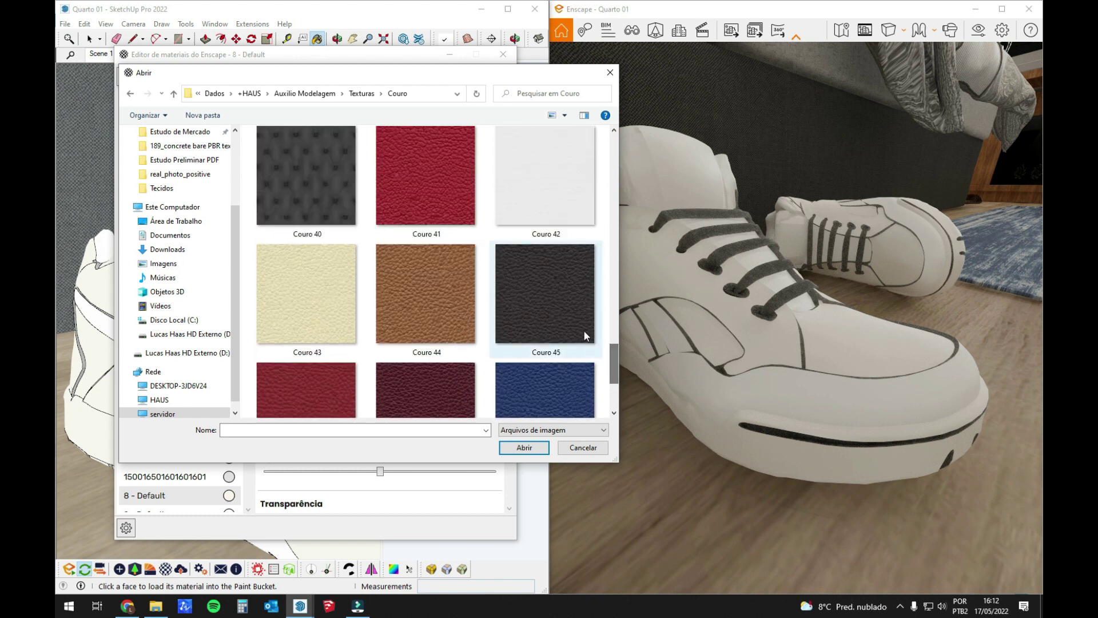
pyautogui.doubleClick(584, 336)
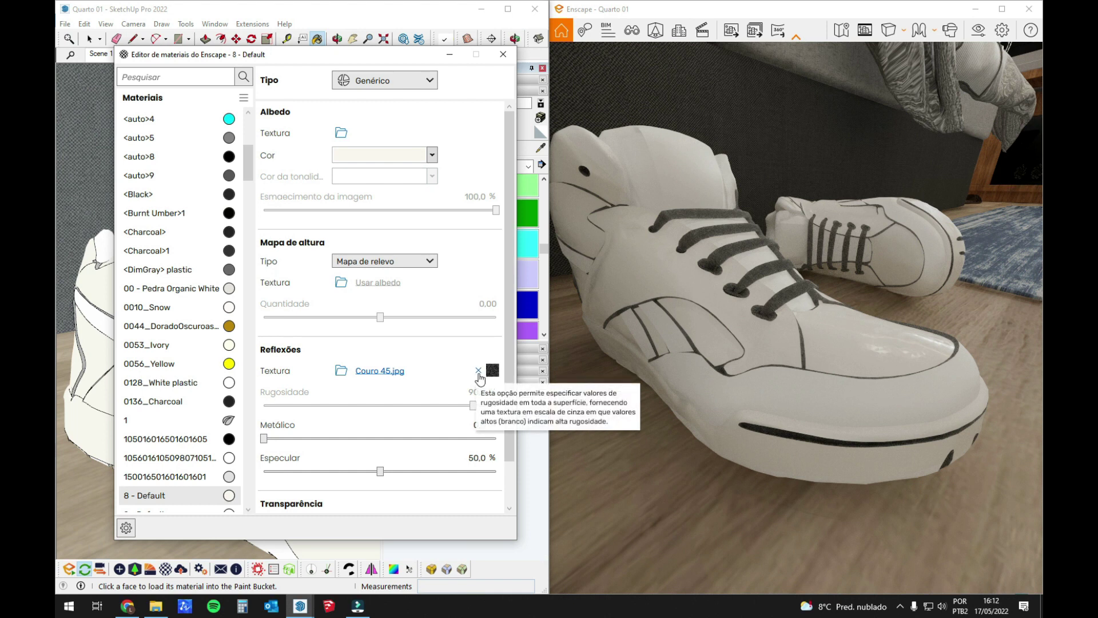
pyautogui.click(478, 371)
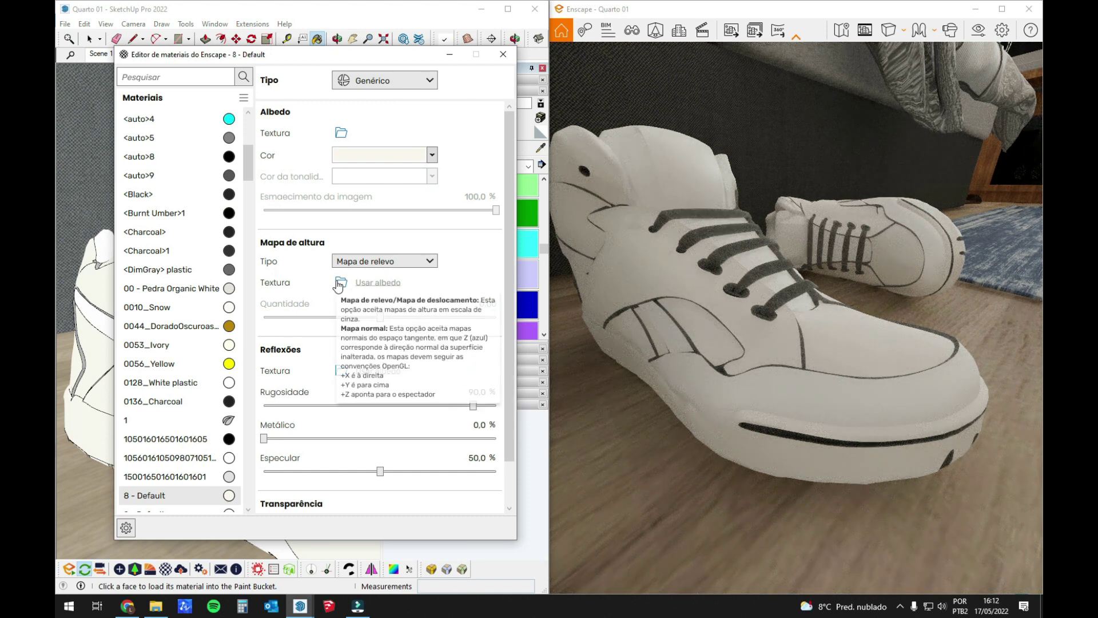
# Step: Load the Couro 03 leather texture as the bump map of the sneaker's off-white upper material
pyautogui.click(339, 282)
pyautogui.moveTo(614, 149)
pyautogui.mouseDown()
pyautogui.moveTo(612, 165)
pyautogui.moveTo(612, 146)
pyautogui.mouseUp()
pyautogui.doubleClick(552, 182)
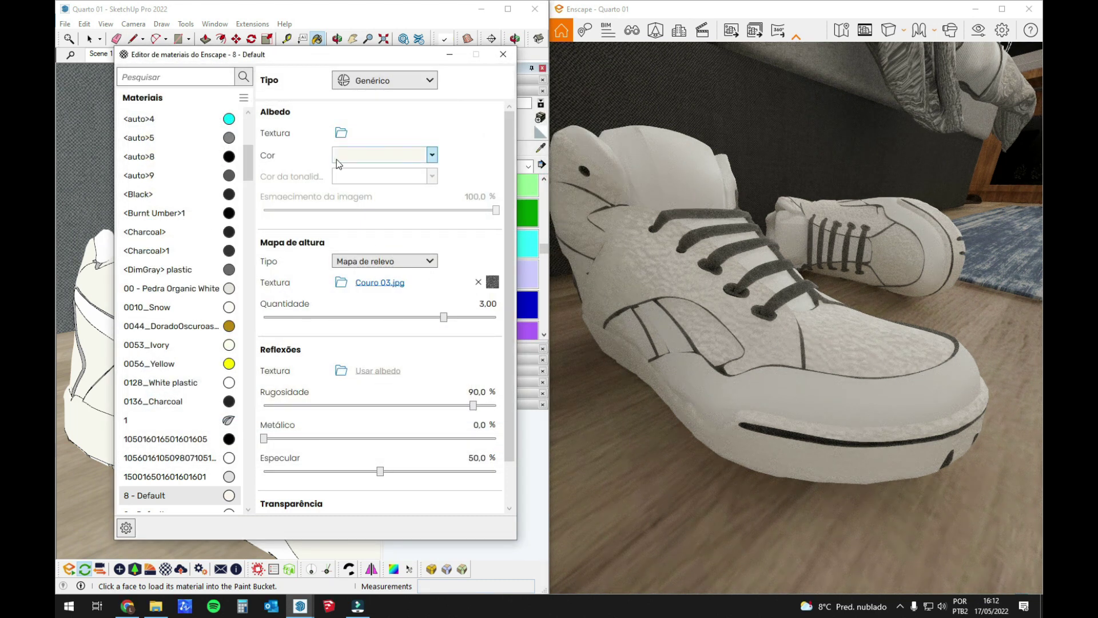
# Step: Enable explicit texture transformation for the sneaker's leather bump map, set width and height to 0,5 m, and check the grain in the render
pyautogui.click(492, 283)
pyautogui.click(284, 373)
pyautogui.click(325, 392)
pyautogui.write('0,5')
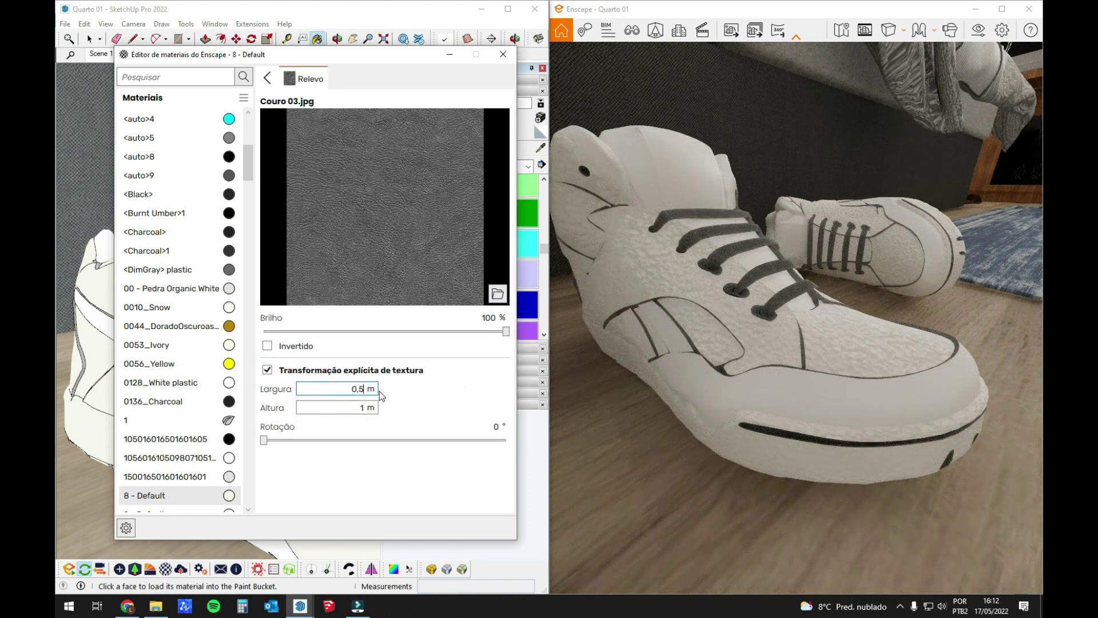
pyautogui.press('Tab')
pyautogui.write('0,5')
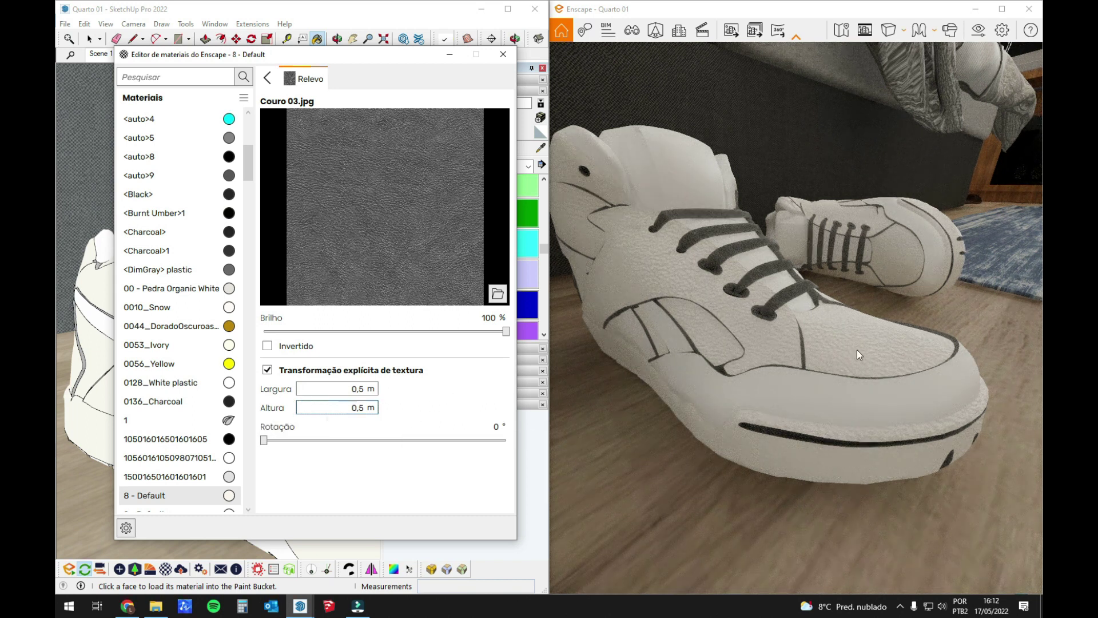
pyautogui.moveTo(847, 336); pyautogui.dragTo(715, 394, button='right')
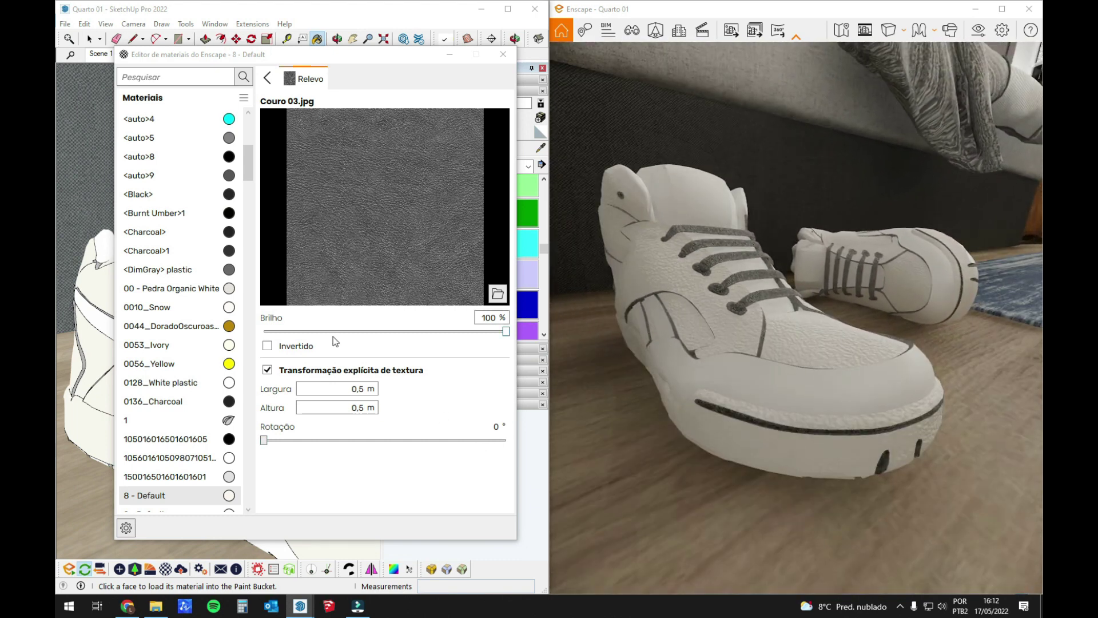
pyautogui.click(267, 80)
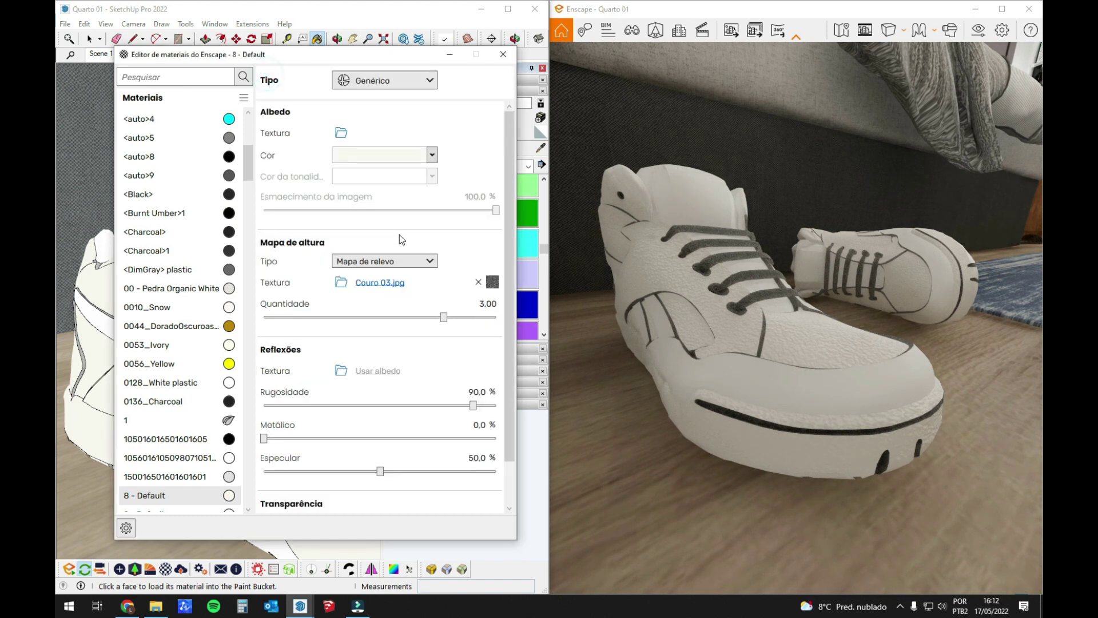
# Step: Reduce the bump amount of the sneaker's off-white upper material to 1,61 and check the leather grain in the render
pyautogui.click(443, 317)
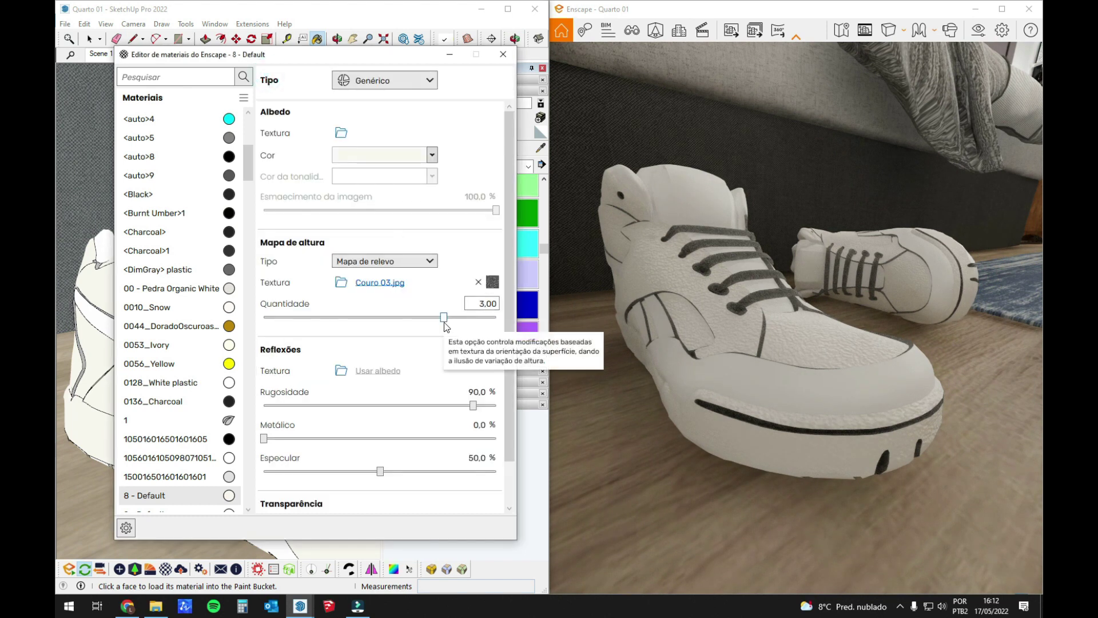
pyautogui.moveTo(445, 319); pyautogui.dragTo(430, 324)
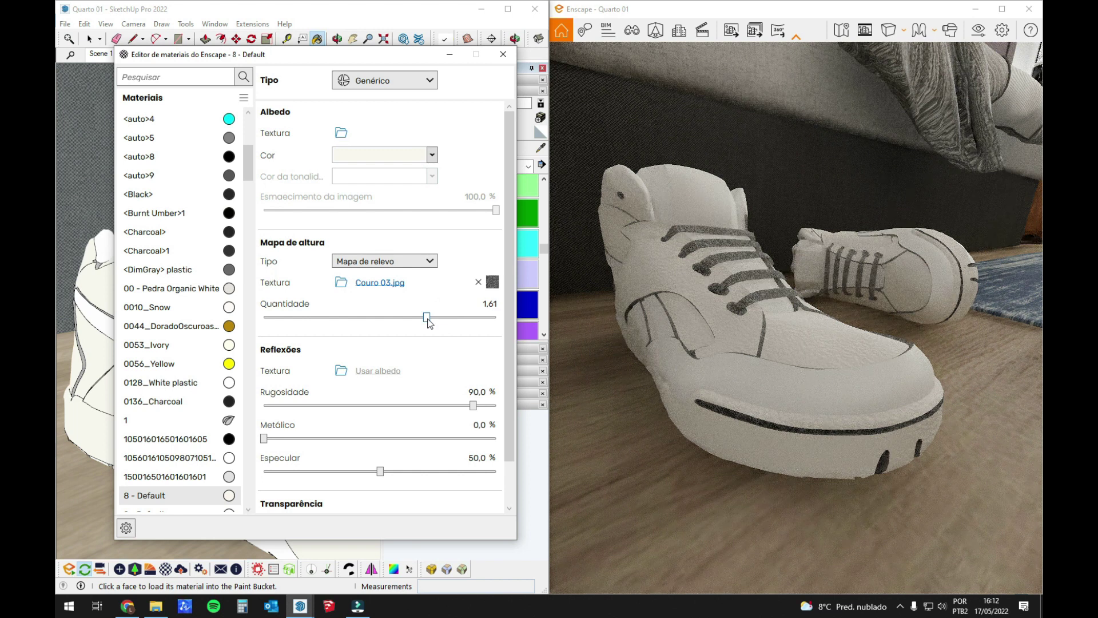
pyautogui.scroll(-3, 818, 332)
pyautogui.scroll(2, 818, 331)
pyautogui.moveTo(818, 331)
pyautogui.mouseDown(button='right')
pyautogui.moveTo(935, 310)
pyautogui.moveTo(852, 329)
pyautogui.moveTo(940, 329)
pyautogui.moveTo(684, 335)
pyautogui.mouseUp(button='right')
pyautogui.scroll(2, 821, 337)
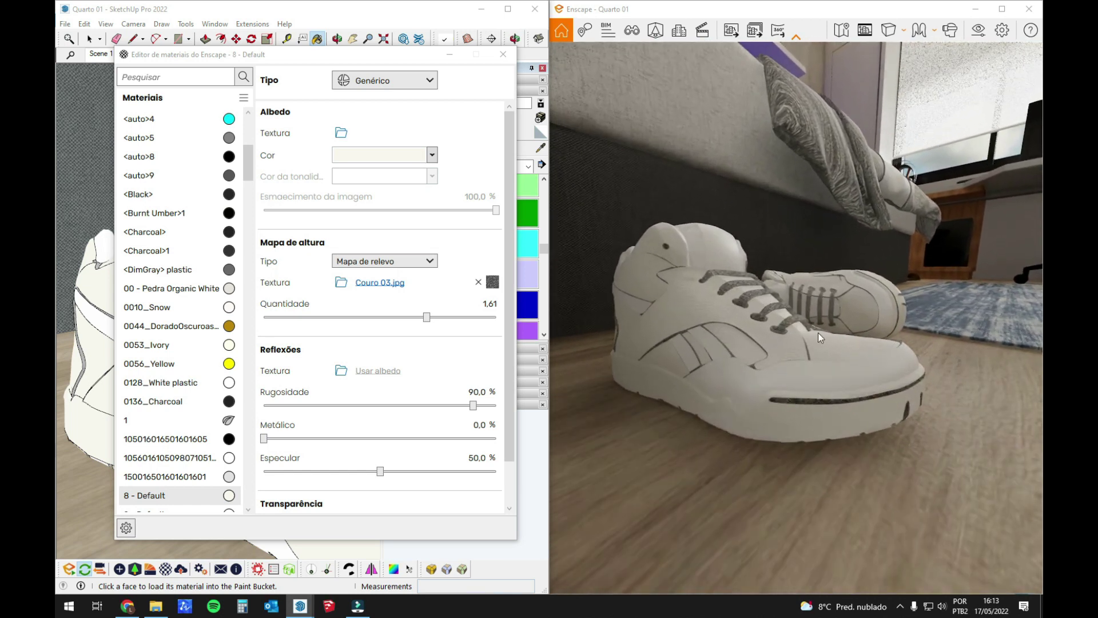
# Step: Sample the white material on the sneaker's side panel and load Couro 03 as its bump map
pyautogui.moveTo(369, 54); pyautogui.dragTo(503, 42)
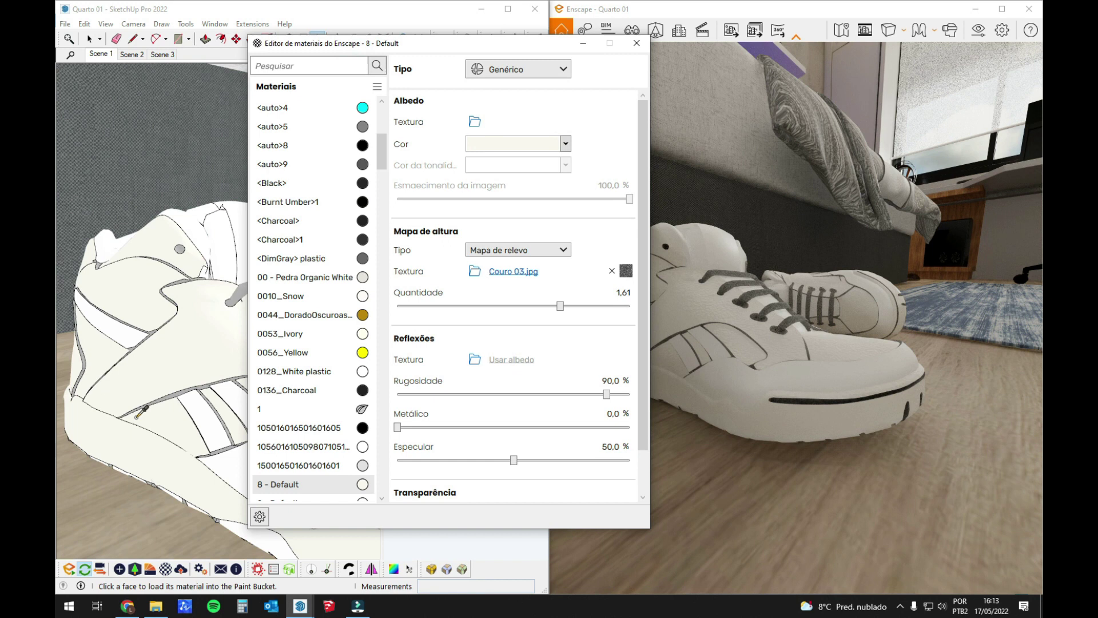
pyautogui.keyDown('alt'); pyautogui.click(206, 407); pyautogui.keyUp('alt')
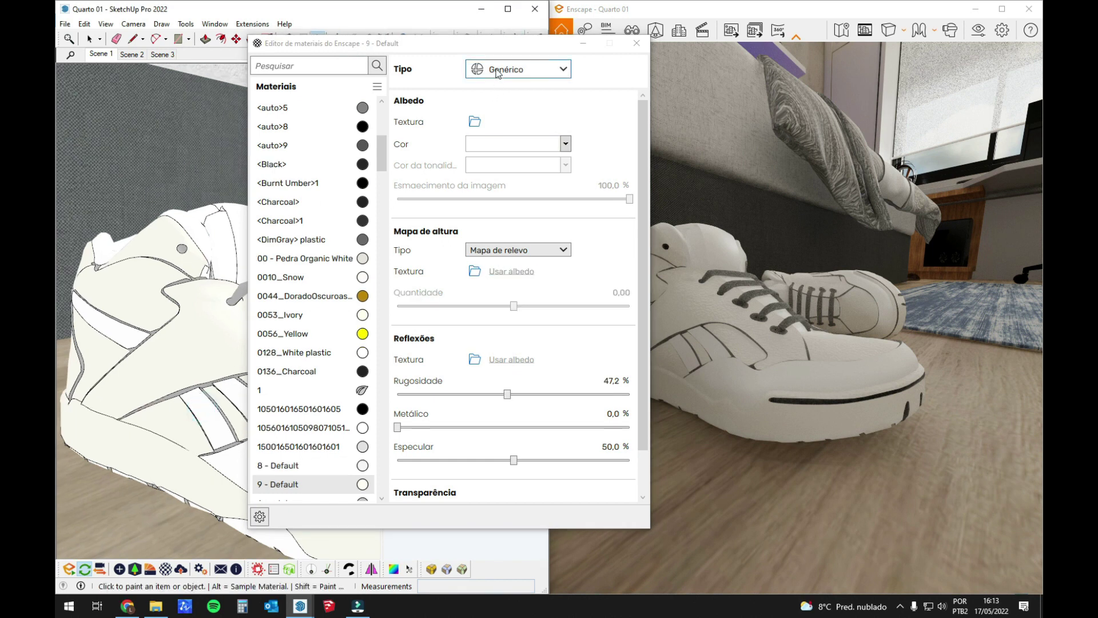
pyautogui.click(310, 296)
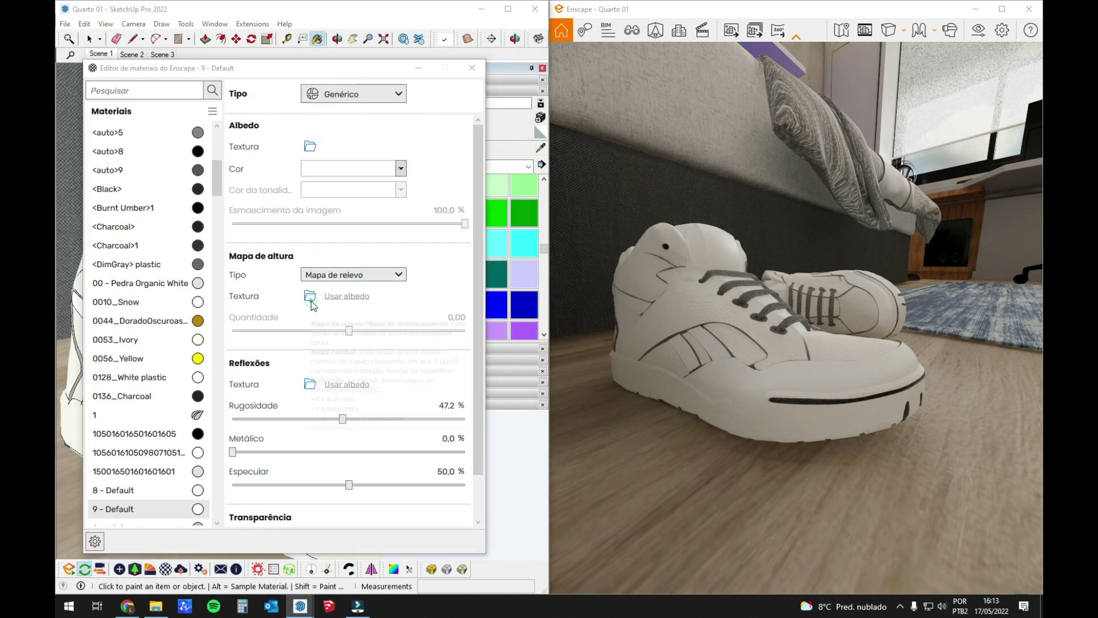
pyautogui.doubleClick(513, 204)
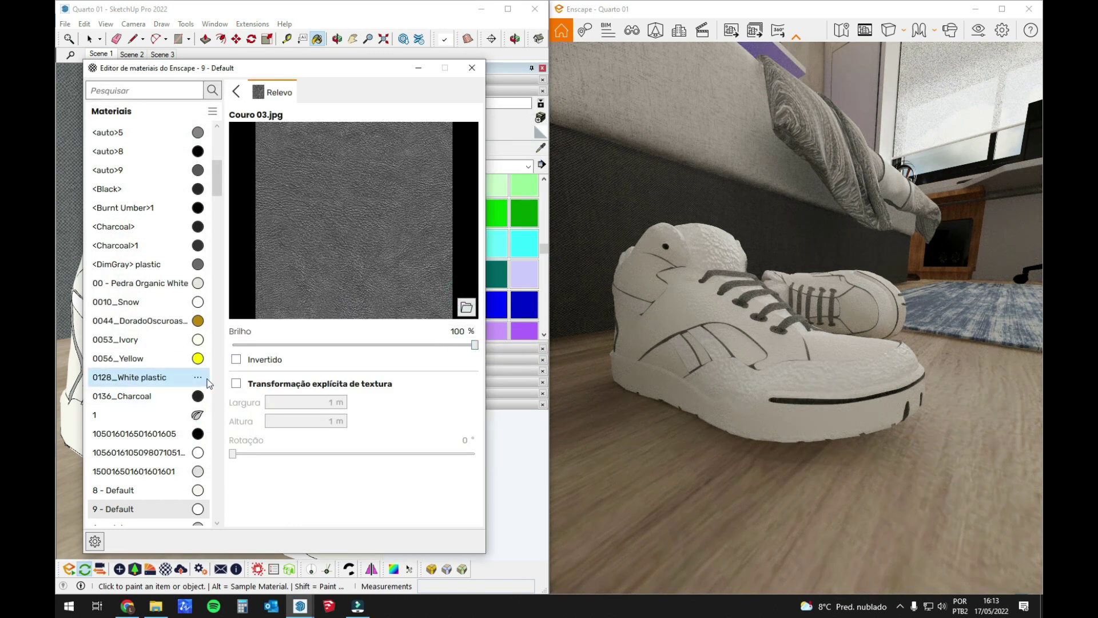
# Step: Enable explicit texture transformation for the white material's leather bump map, with width and height of 0,5 m
pyautogui.click(237, 383)
pyautogui.click(308, 402)
pyautogui.write('0,5')
pyautogui.press('Tab')
pyautogui.write('0,5')
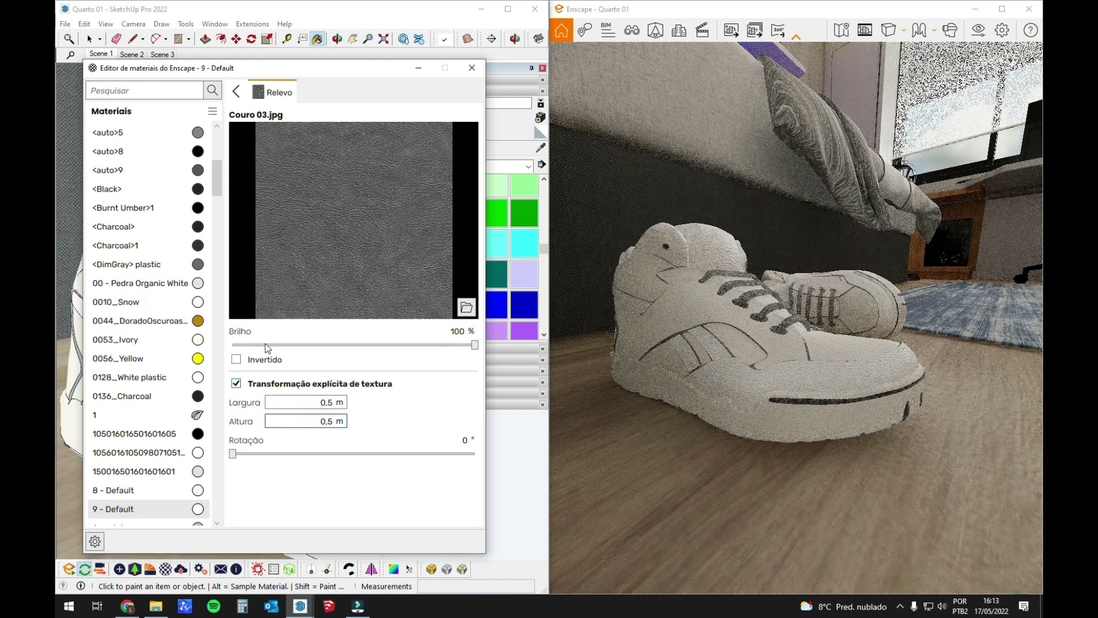
pyautogui.click(236, 92)
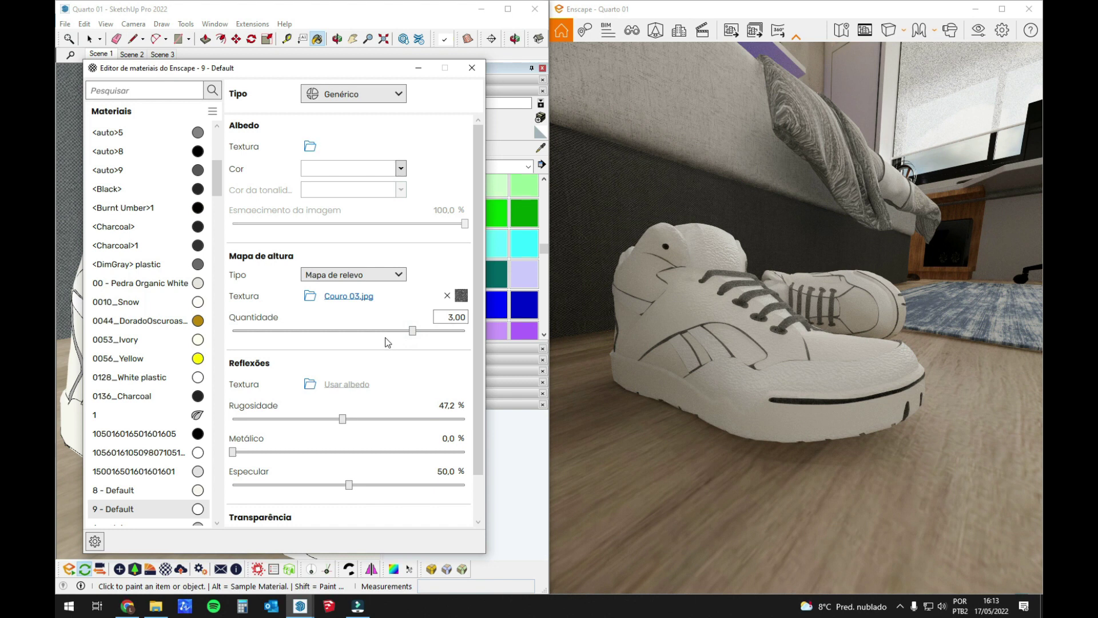
# Step: Reduce the white sneaker material's bump amount to 1,90 and inspect the shoe from the front in the render
pyautogui.moveTo(409, 336); pyautogui.dragTo(404, 339)
pyautogui.moveTo(852, 321); pyautogui.dragTo(672, 316, button='right')
pyautogui.scroll(3, 764, 397)
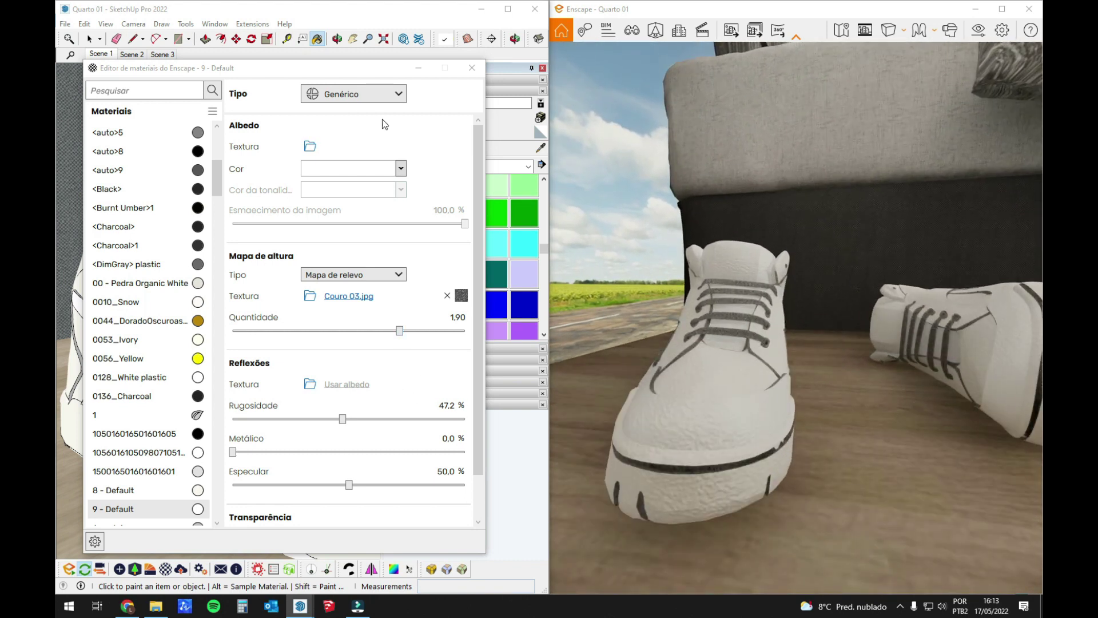
# Step: Set the width and height of the white sneaker material's bump texture to 0,1 m
pyautogui.click(460, 296)
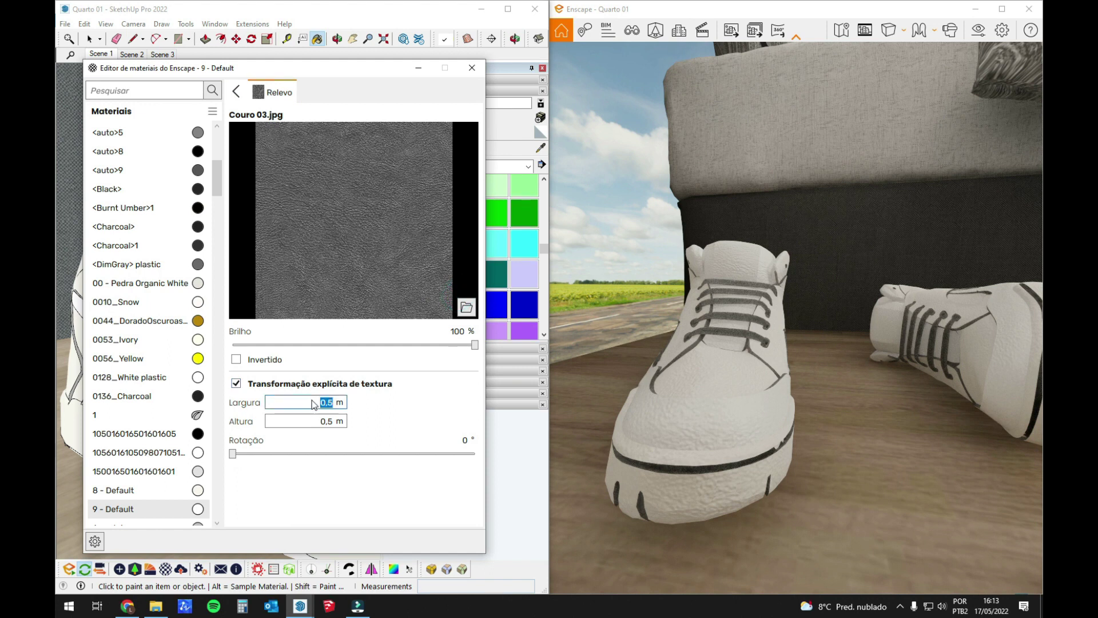
pyautogui.press('Tab')
pyautogui.write('0')
pyautogui.press('Return')
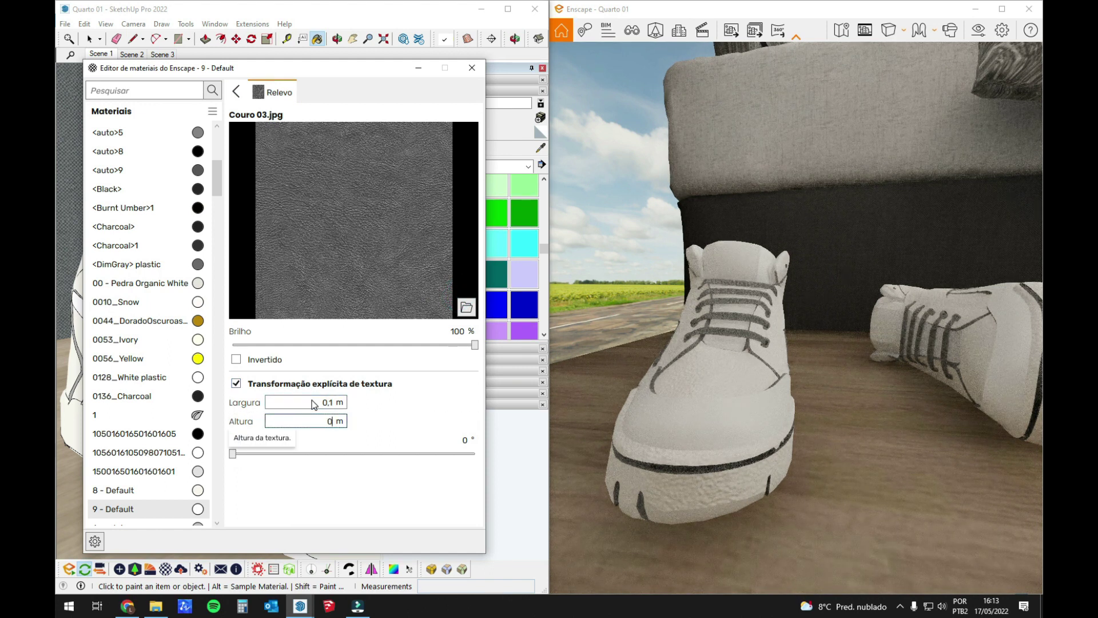
pyautogui.click(431, 408)
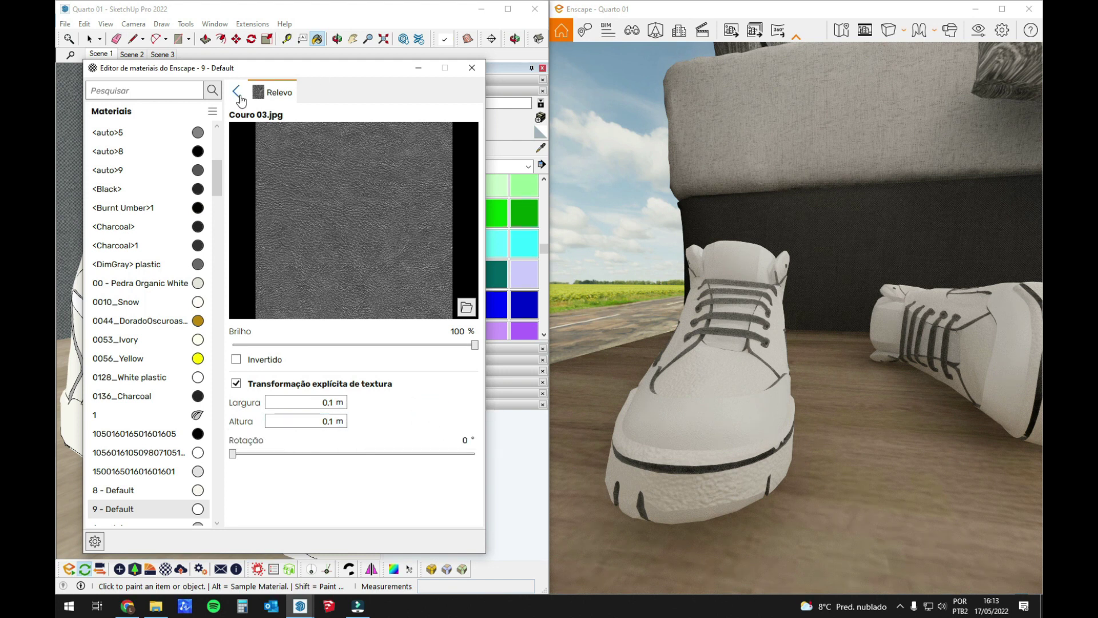
# Step: Sample the sneaker's off-white upper material again and set its leather bump texture to 0,1 m in width and height
pyautogui.moveTo(280, 67); pyautogui.dragTo(332, 74)
pyautogui.press('alt')
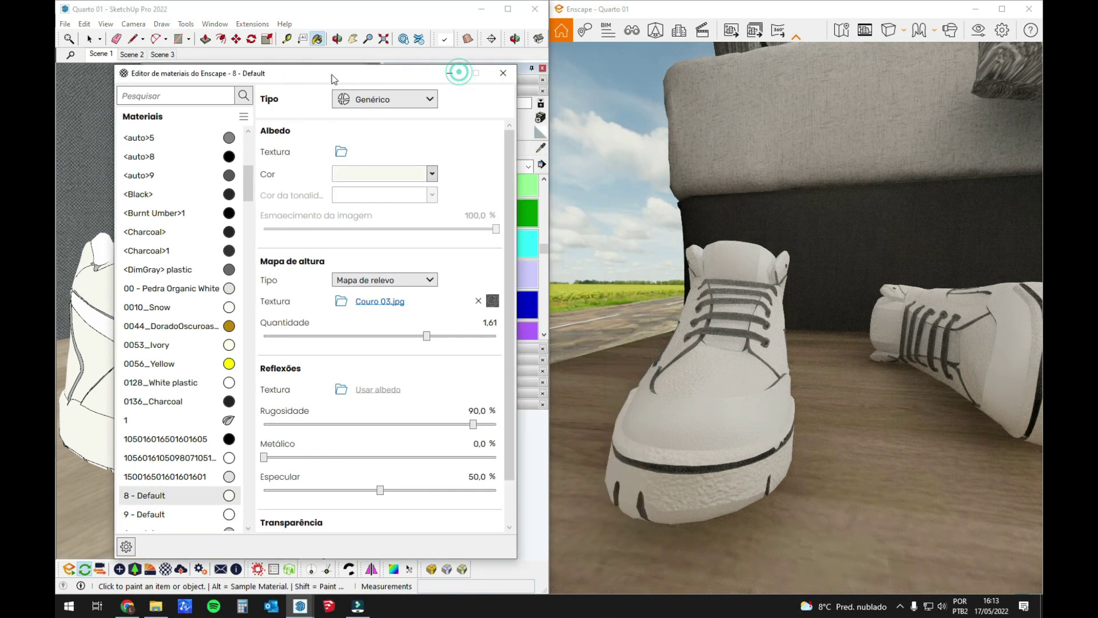
pyautogui.click(492, 301)
pyautogui.press('Tab')
pyautogui.write('0,1')
pyautogui.click(731, 412)
pyautogui.moveTo(730, 412); pyautogui.dragTo(830, 237, button='right')
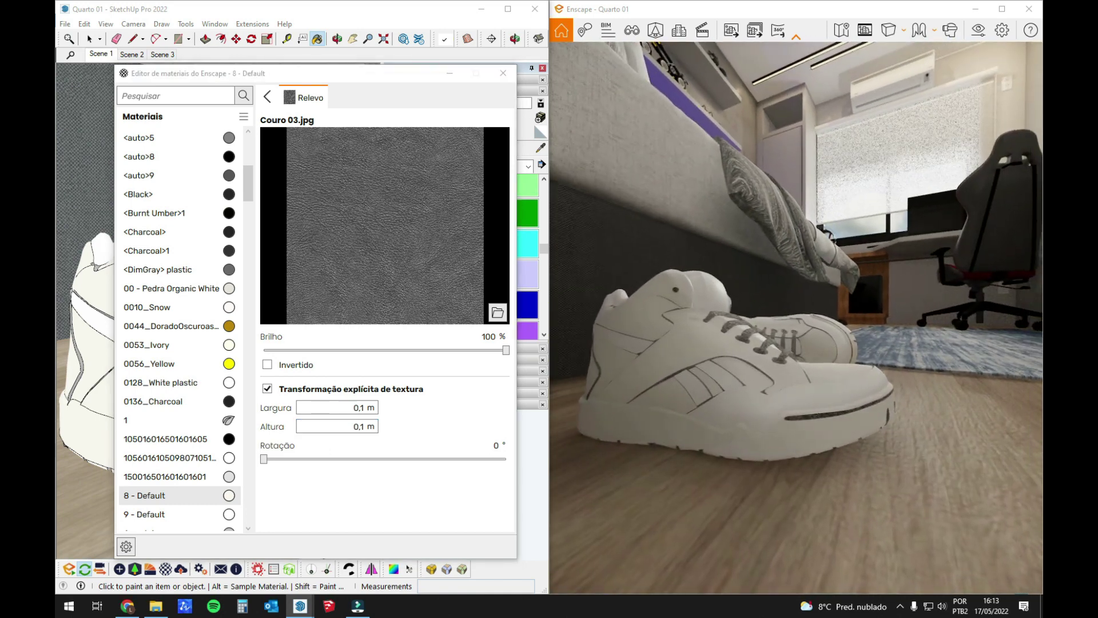
# Step: Close the Enscape material editor and frame the bed with its duvet in both the render and the model
pyautogui.press('s')
pyautogui.press('e')
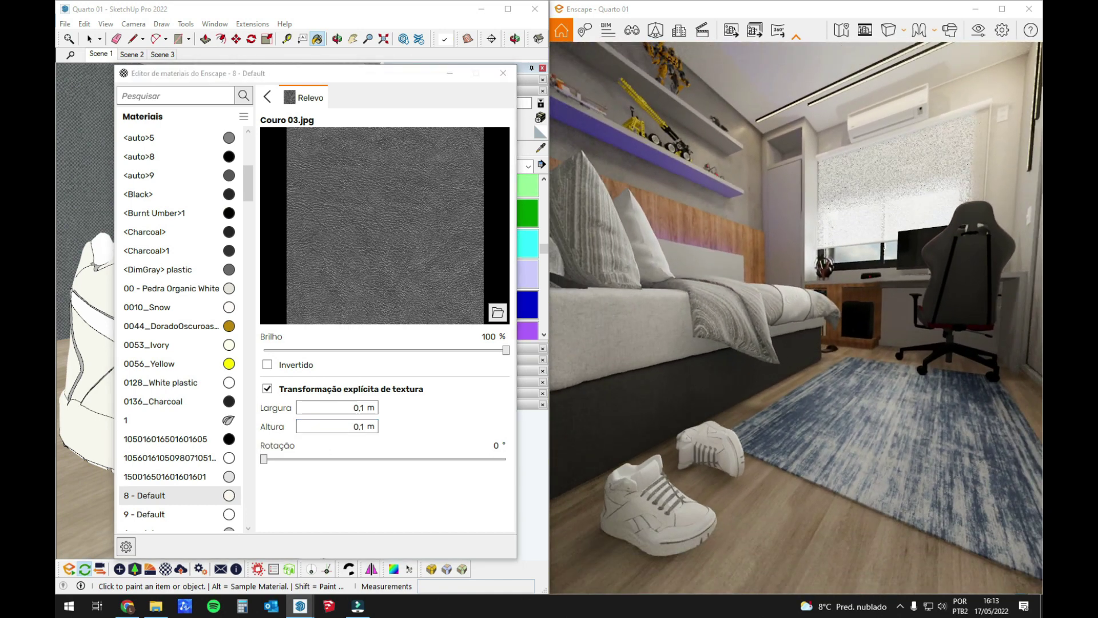
pyautogui.press('w')
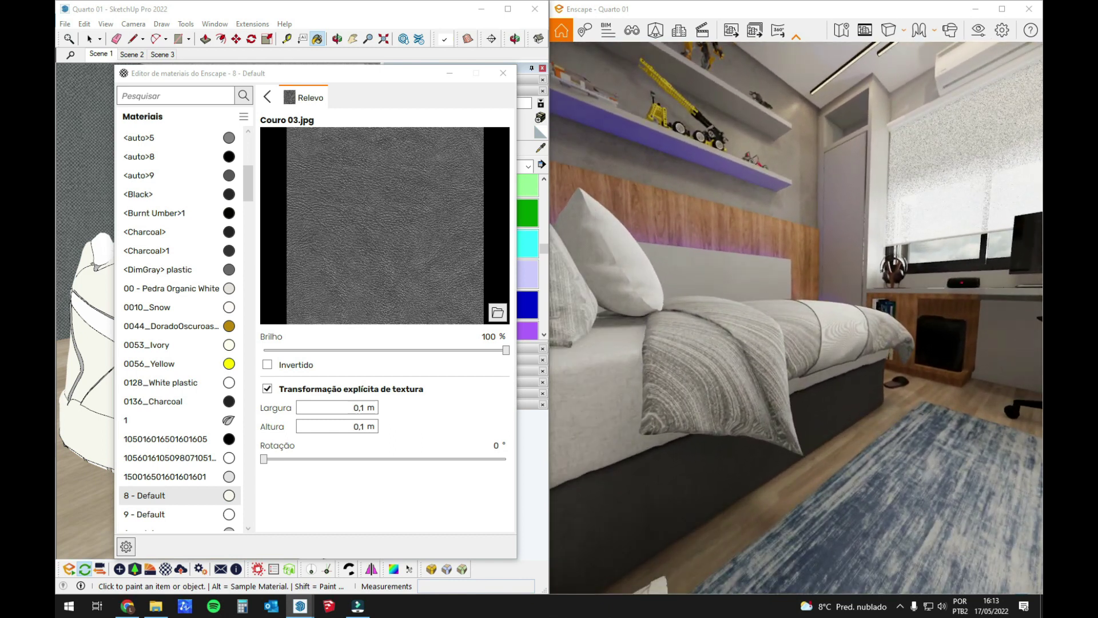
pyautogui.click(503, 72)
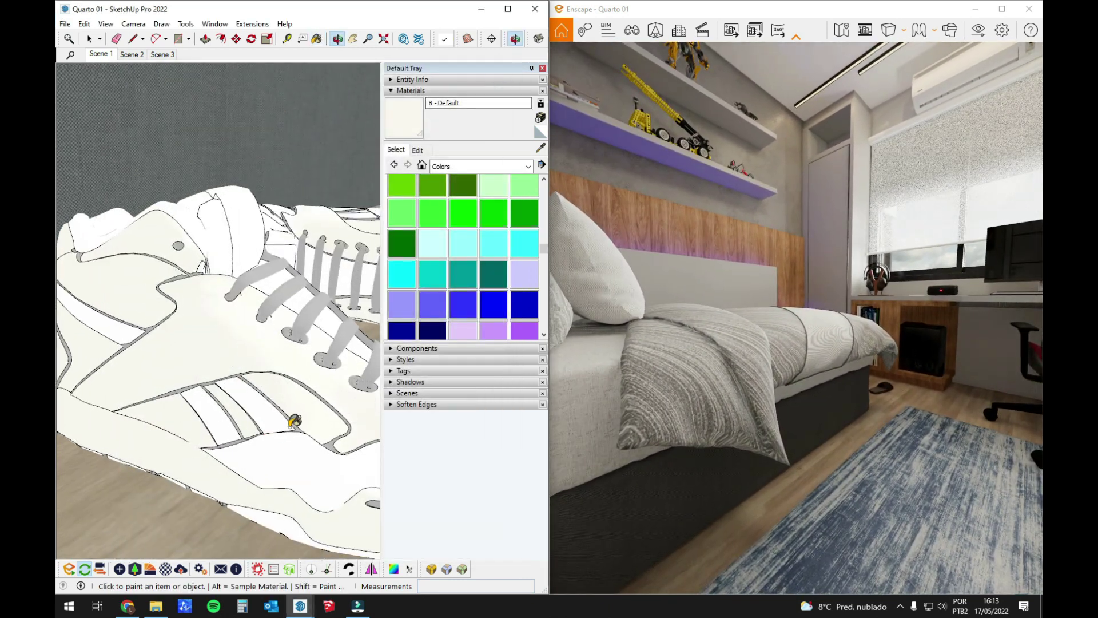
pyautogui.moveTo(329, 277)
pyautogui.mouseDown(button='middle')
pyautogui.moveTo(290, 348)
pyautogui.moveTo(309, 342)
pyautogui.moveTo(299, 321)
pyautogui.moveTo(331, 307)
pyautogui.moveTo(247, 338)
pyautogui.moveTo(223, 403)
pyautogui.moveTo(132, 375)
pyautogui.mouseUp(button='middle')
pyautogui.moveTo(228, 351)
pyautogui.mouseDown(button='middle')
pyautogui.moveTo(282, 329)
pyautogui.moveTo(271, 335)
pyautogui.mouseUp(button='middle')
# Step: Start a new SketchUp material with a texture image and open the Tecidos folder in +HAUS > Auxilio Modelagem > Texturas
pyautogui.click(539, 133)
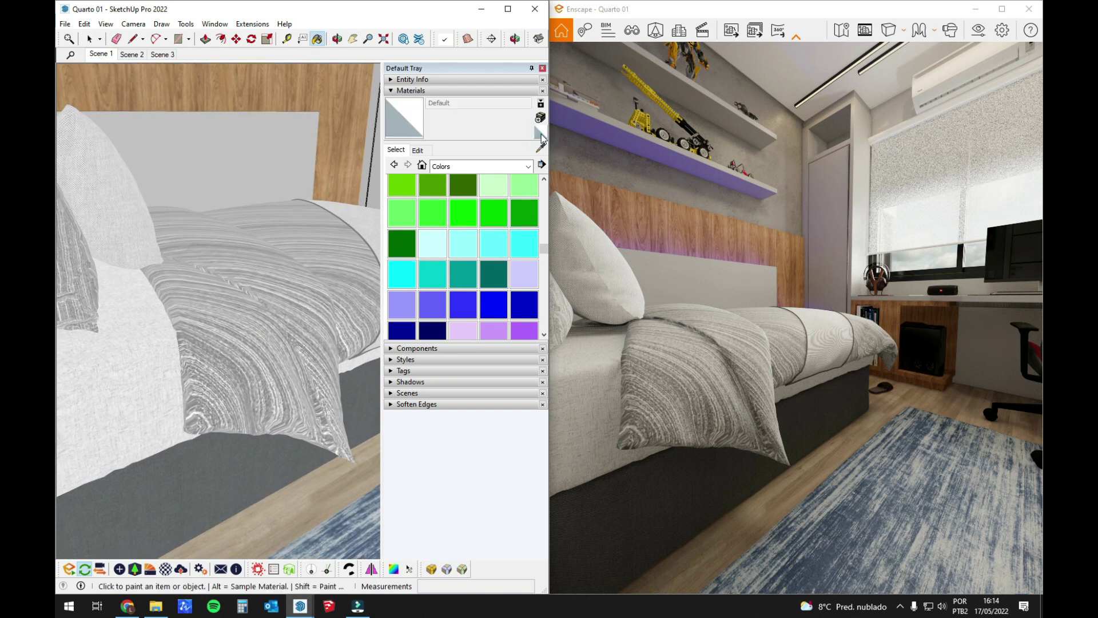
pyautogui.press('space')
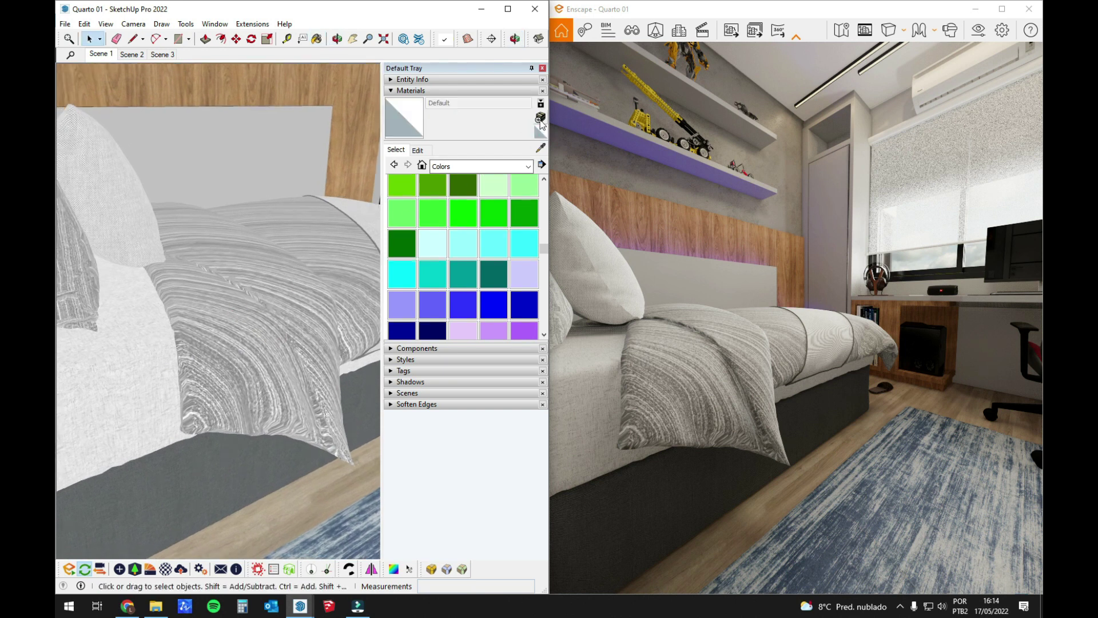
pyautogui.click(539, 118)
pyautogui.click(611, 343)
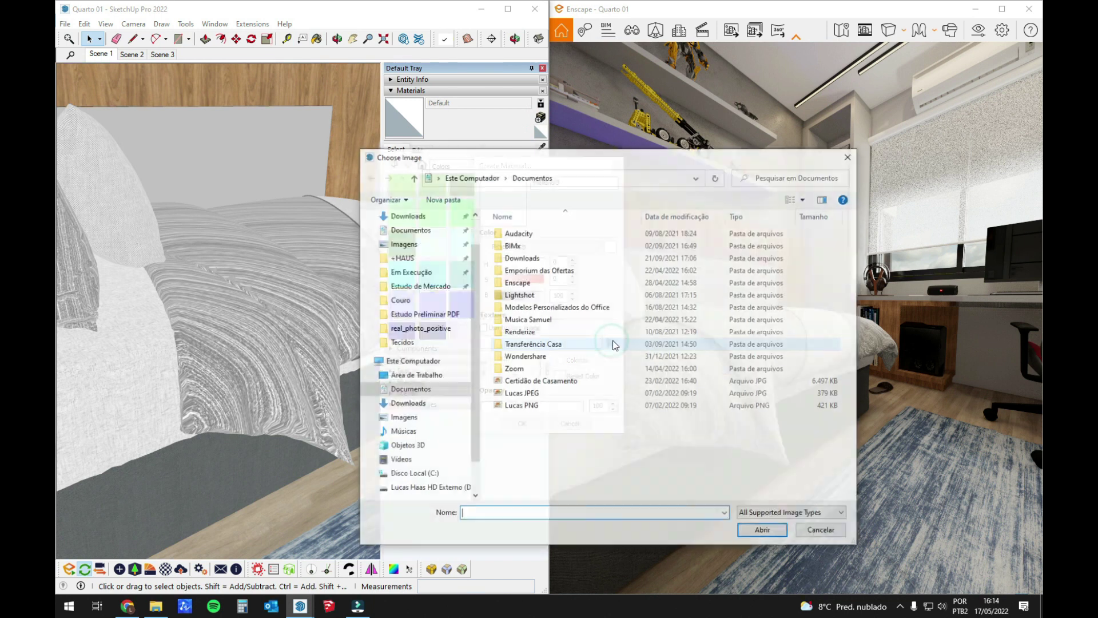
pyautogui.click(400, 295)
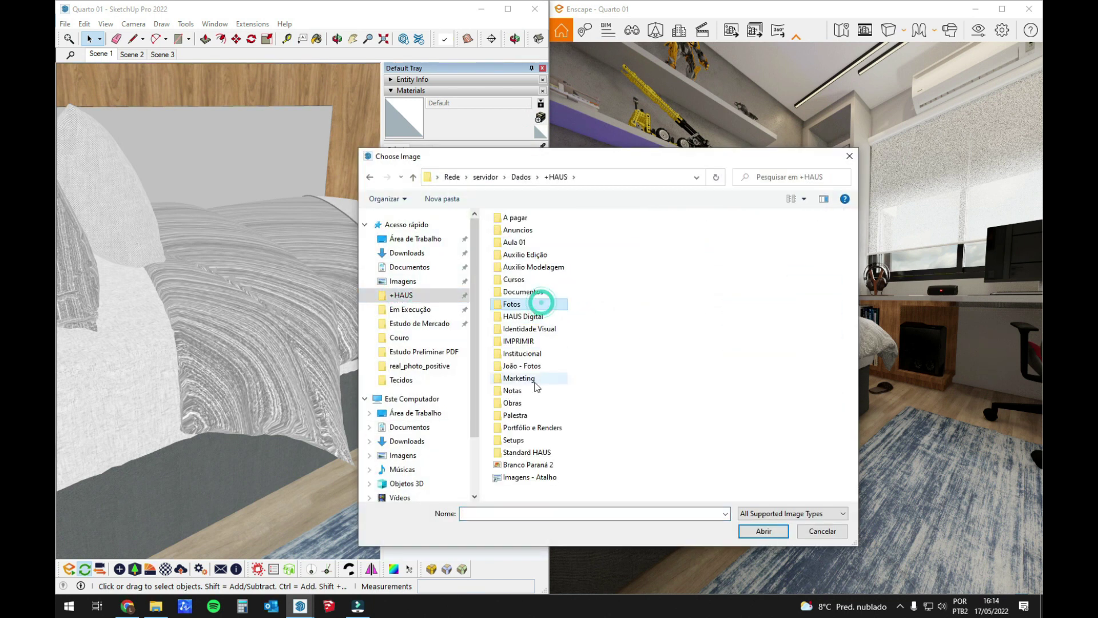
pyautogui.doubleClick(533, 267)
pyautogui.click(521, 358)
pyautogui.doubleClick(522, 358)
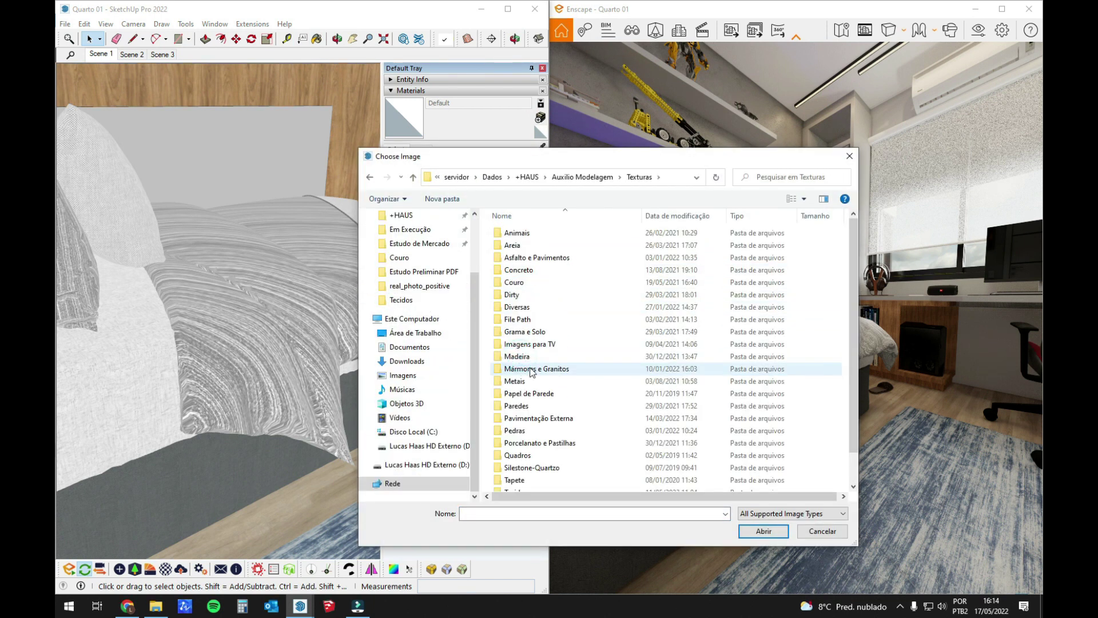
pyautogui.scroll(-1, 553, 423)
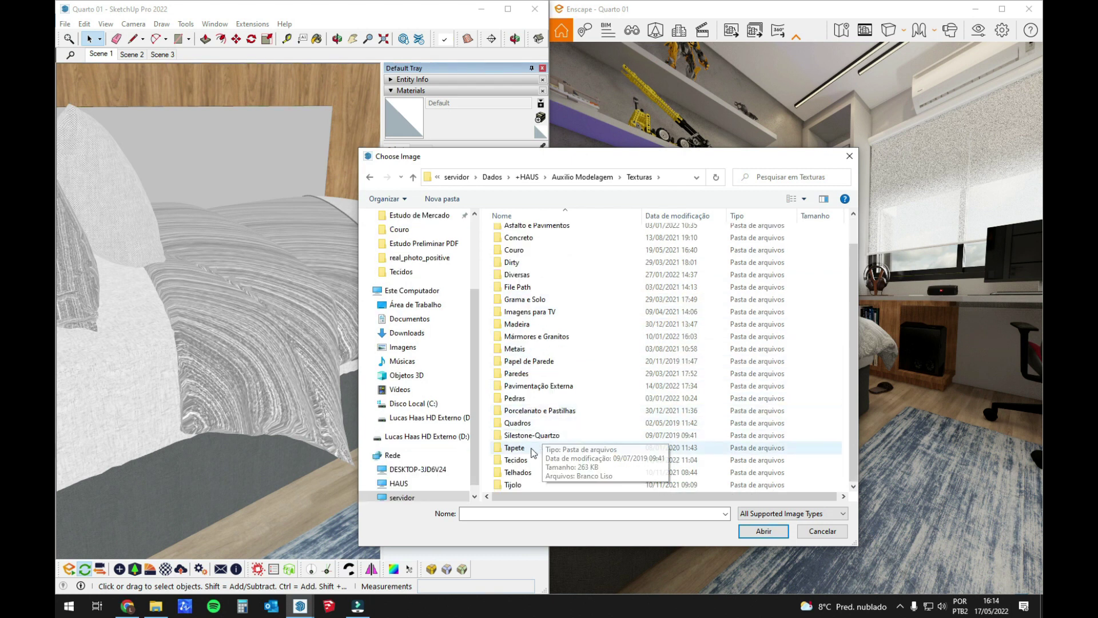
pyautogui.doubleClick(517, 459)
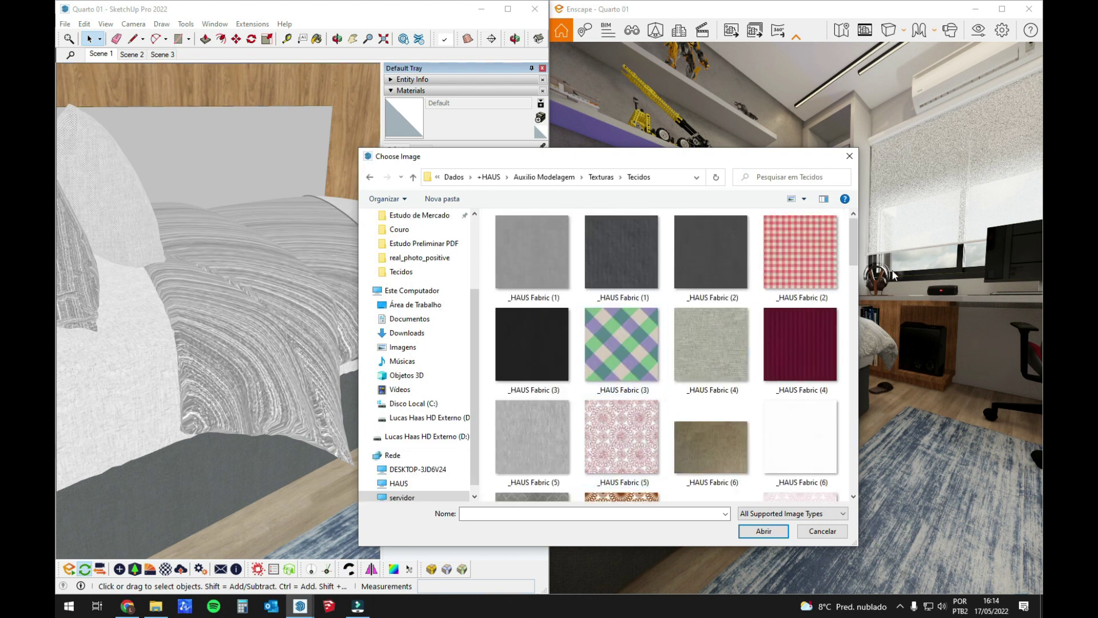
# Step: Use _HAUS Fabric (11) as the new material's texture image and set its size to 1,00 m by 1,00 m
pyautogui.moveTo(856, 252); pyautogui.dragTo(849, 313)
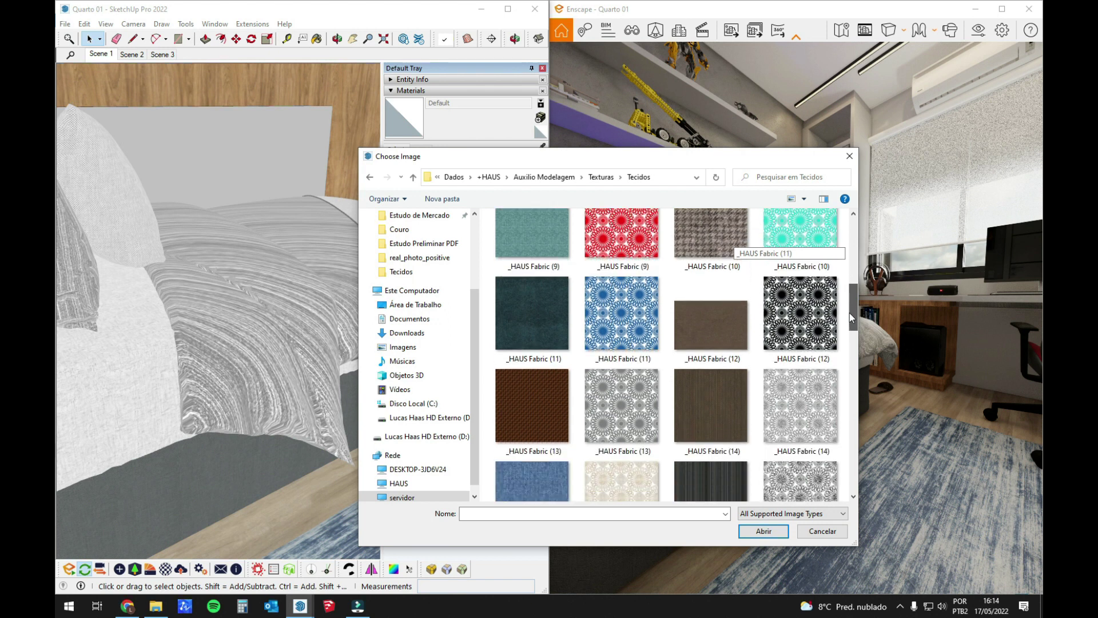
pyautogui.doubleClick(539, 326)
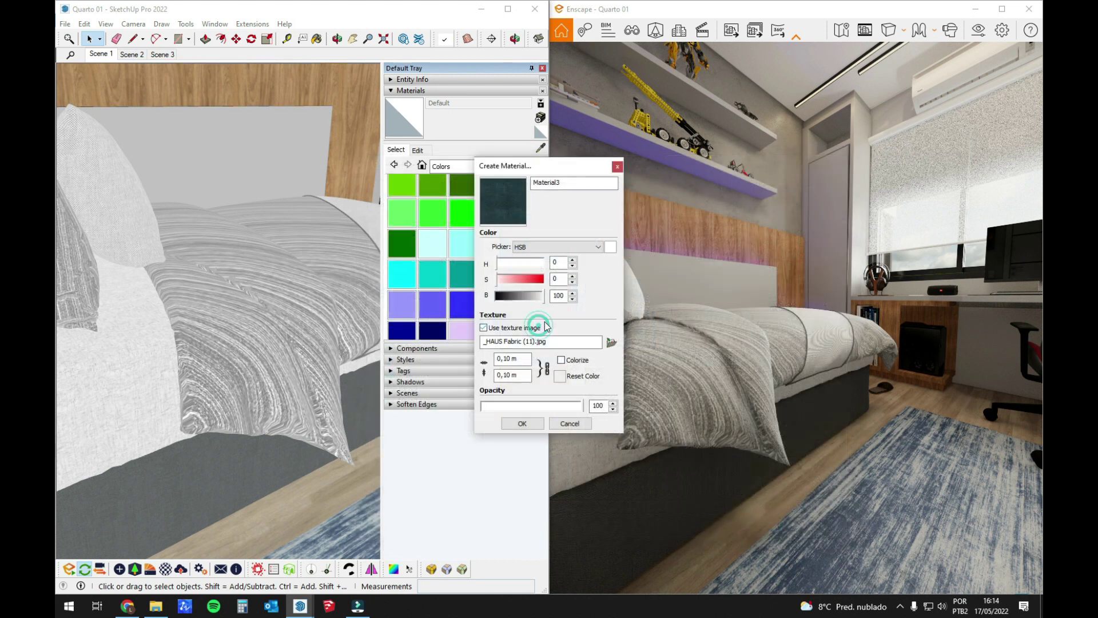
pyautogui.doubleClick(512, 358)
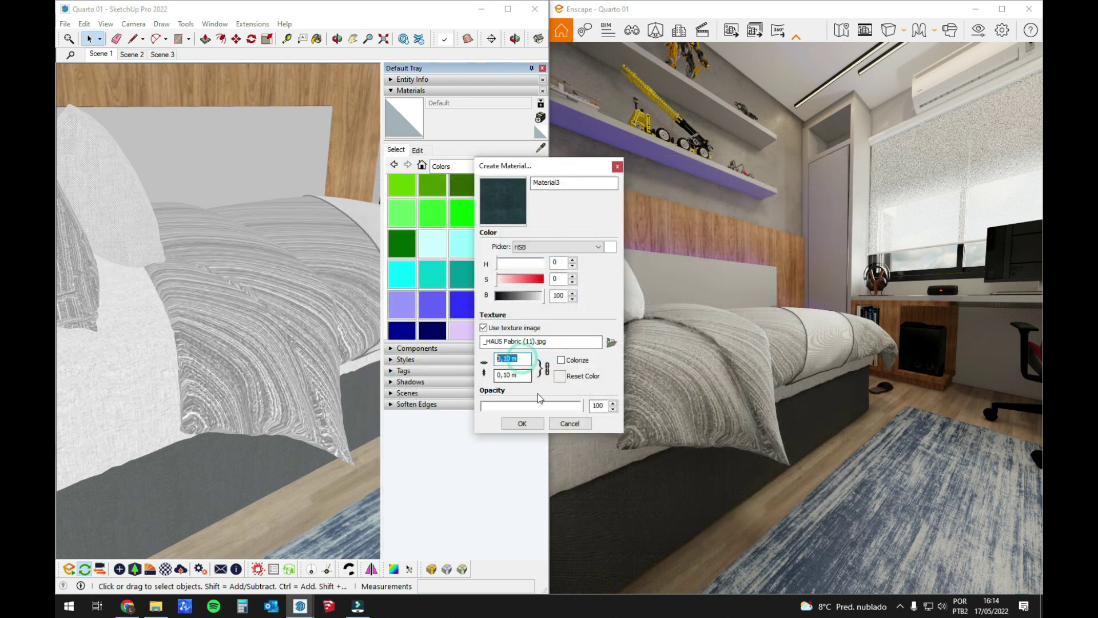
pyautogui.write('1,')
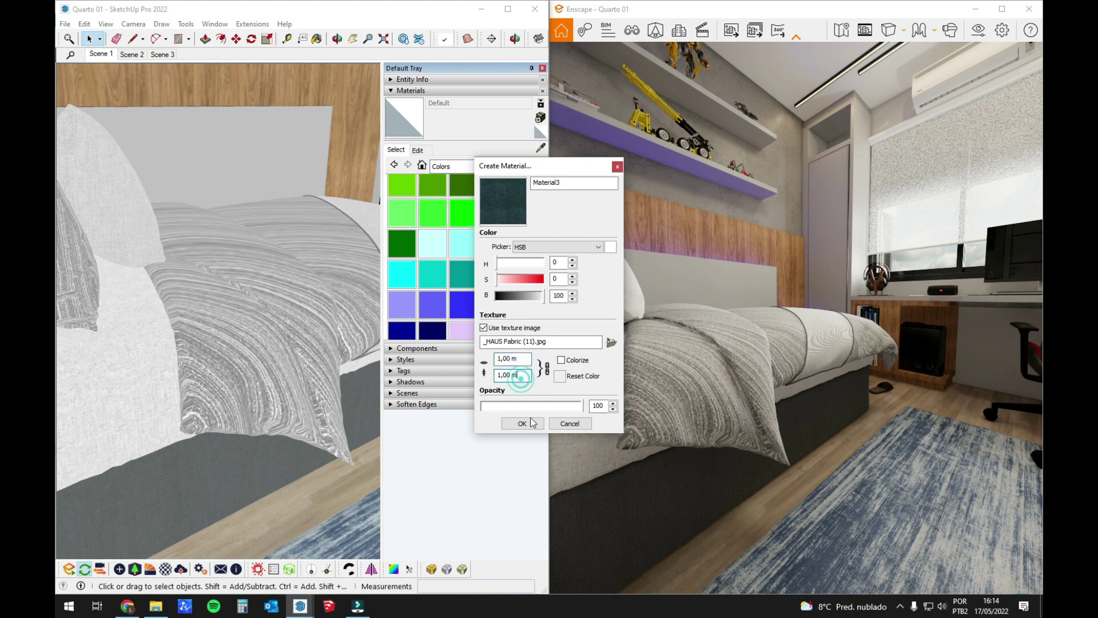
# Step: Finish creating the 1,00 m material from _HAUS Fabric (11).jpg and paint all connected faces of the bed's throw blanket with it
pyautogui.click(532, 422)
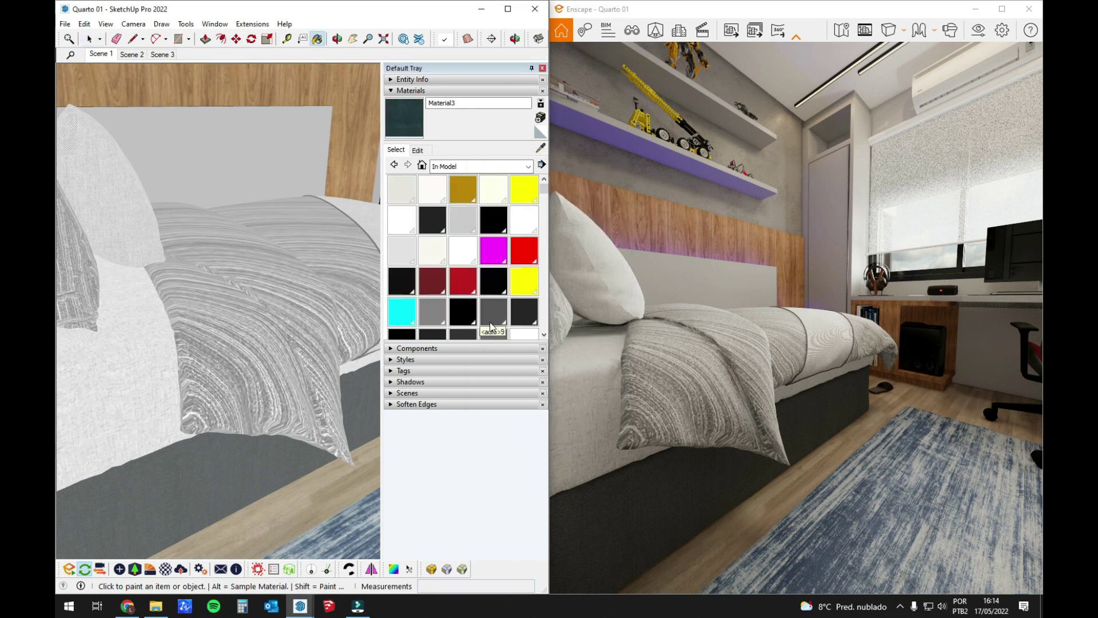
pyautogui.moveTo(362, 339)
pyautogui.mouseDown(button='middle')
pyautogui.moveTo(275, 360)
pyautogui.moveTo(278, 343)
pyautogui.mouseUp(button='middle')
pyautogui.press('space')
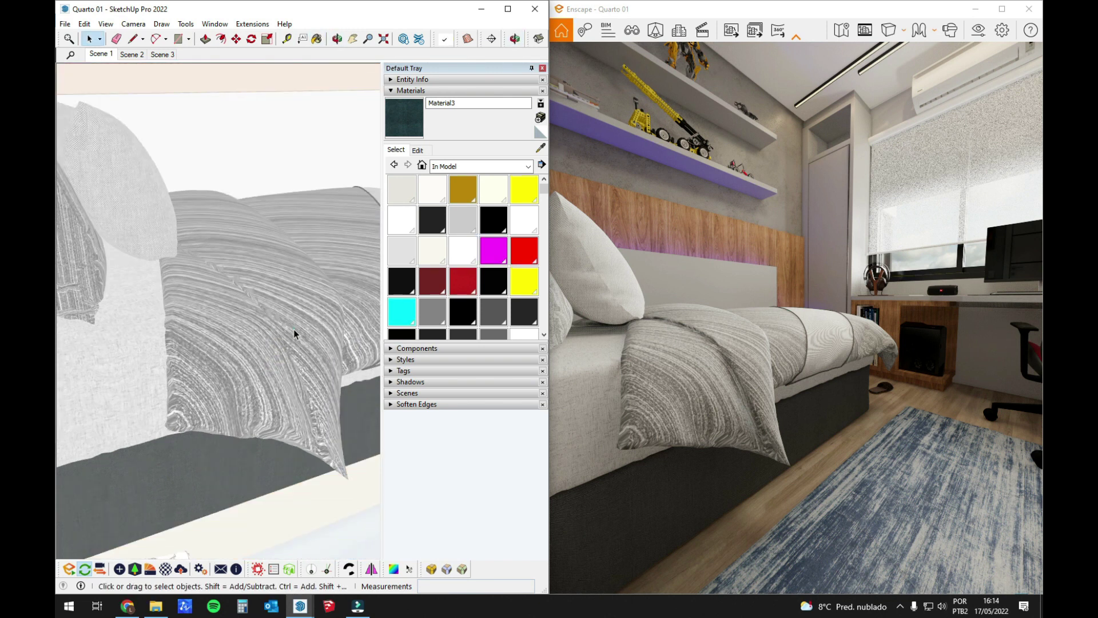
pyautogui.click(293, 329)
pyautogui.moveTo(346, 328)
pyautogui.mouseDown(button='middle')
pyautogui.moveTo(358, 325)
pyautogui.moveTo(245, 358)
pyautogui.moveTo(279, 337)
pyautogui.mouseUp(button='middle')
pyautogui.doubleClick(285, 297)
pyautogui.doubleClick(261, 309)
pyautogui.click(293, 307)
pyautogui.press('Escape')
pyautogui.press('b')
pyautogui.keyDown('ctrl'); pyautogui.click(277, 276); pyautogui.keyUp('ctrl')
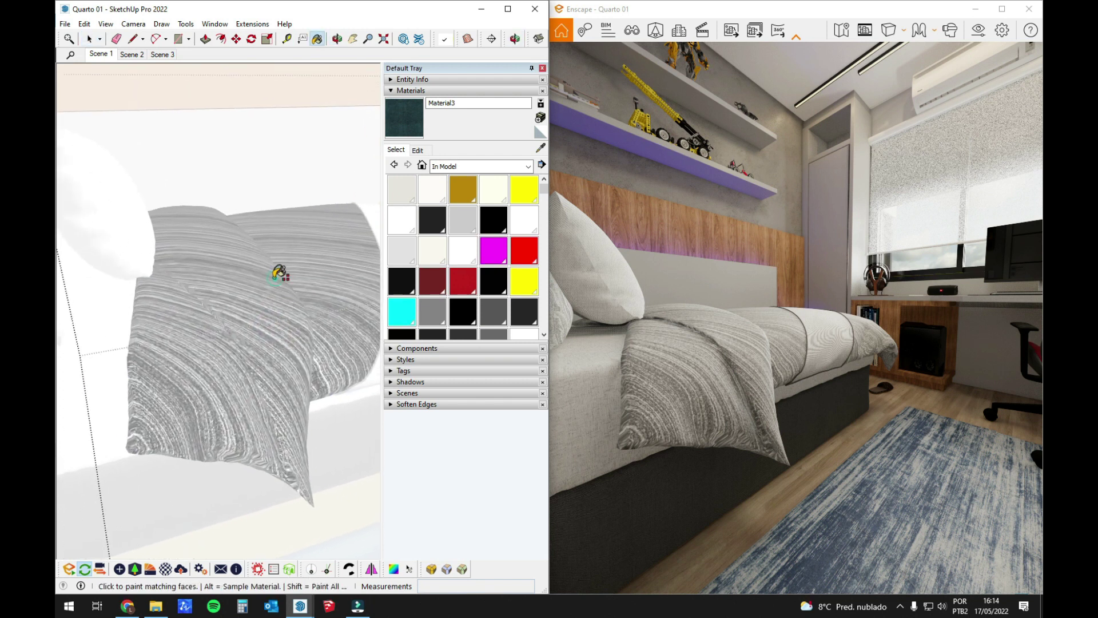
pyautogui.keyDown('ctrl'); pyautogui.click(314, 260); pyautogui.keyUp('ctrl')
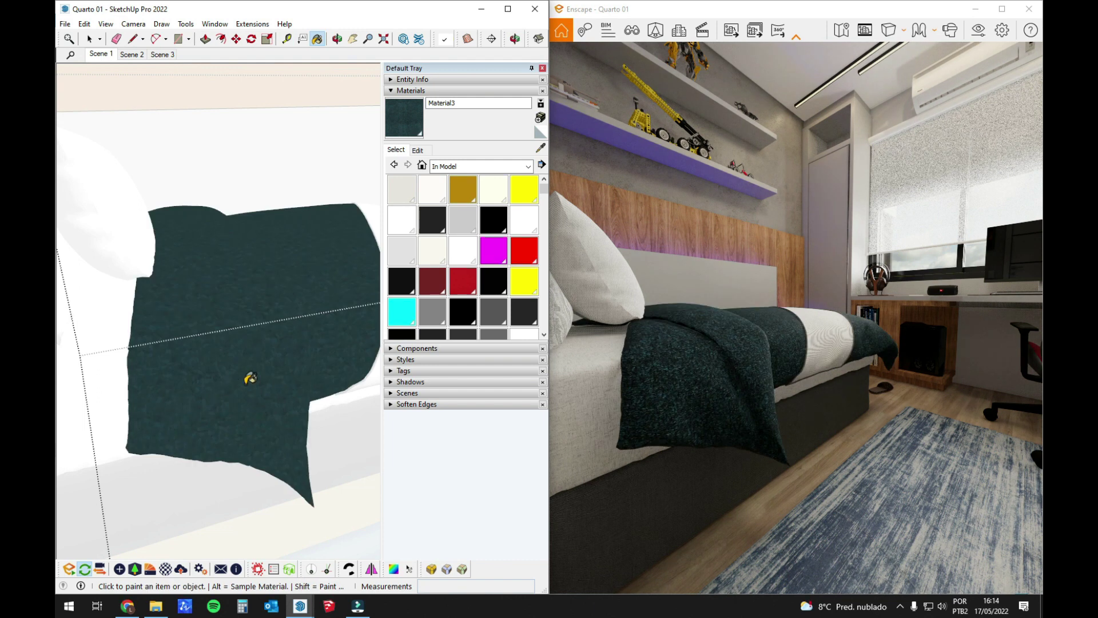
# Step: Apply a Box Map UV projection to all the throw blanket's faces
pyautogui.moveTo(216, 403); pyautogui.dragTo(234, 395, button='middle')
pyautogui.moveTo(218, 374)
pyautogui.mouseDown(button='middle')
pyautogui.moveTo(225, 441)
pyautogui.moveTo(121, 400)
pyautogui.moveTo(213, 351)
pyautogui.moveTo(341, 374)
pyautogui.moveTo(284, 404)
pyautogui.moveTo(189, 388)
pyautogui.moveTo(179, 375)
pyautogui.moveTo(318, 329)
pyautogui.moveTo(188, 361)
pyautogui.moveTo(301, 366)
pyautogui.moveTo(184, 344)
pyautogui.moveTo(276, 305)
pyautogui.moveTo(252, 308)
pyautogui.moveTo(280, 338)
pyautogui.mouseUp(button='middle')
pyautogui.click(188, 358)
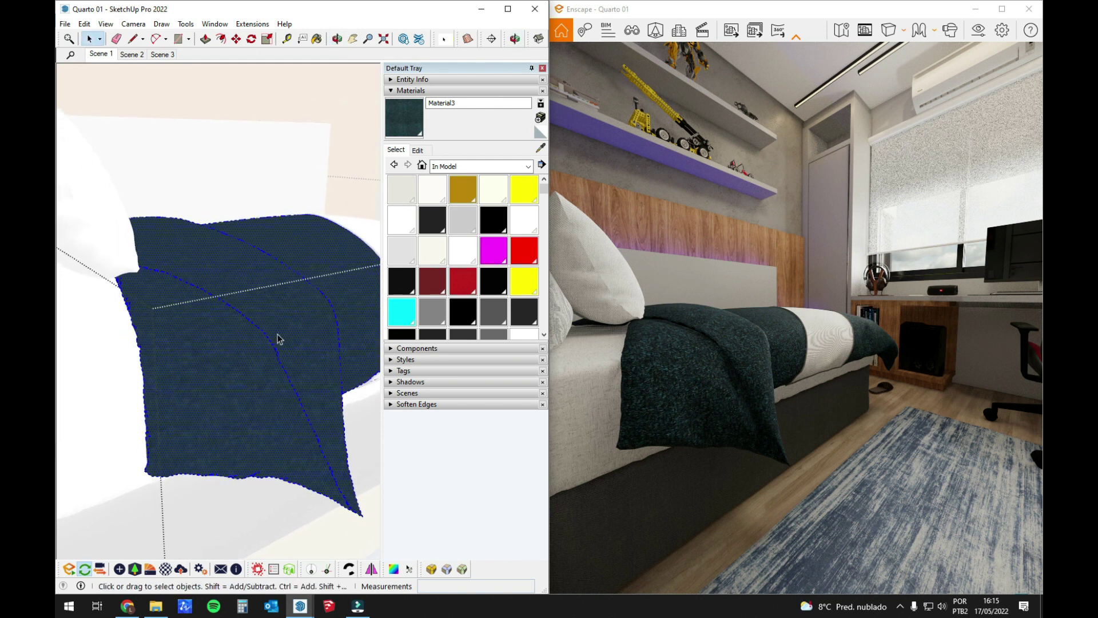
pyautogui.click(394, 569)
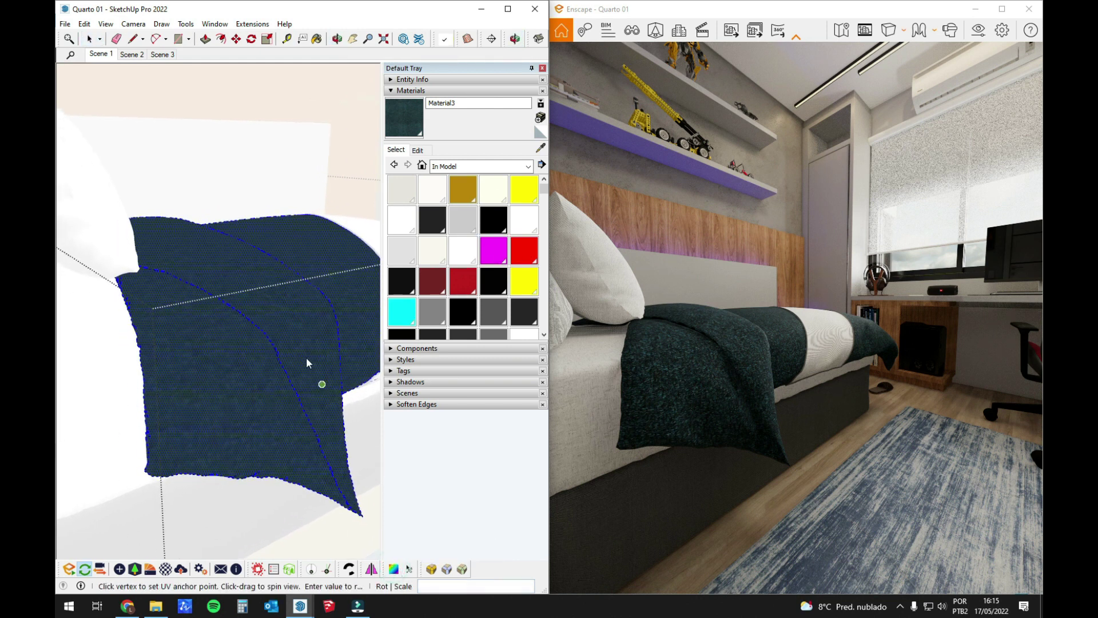
pyautogui.rightClick(298, 327)
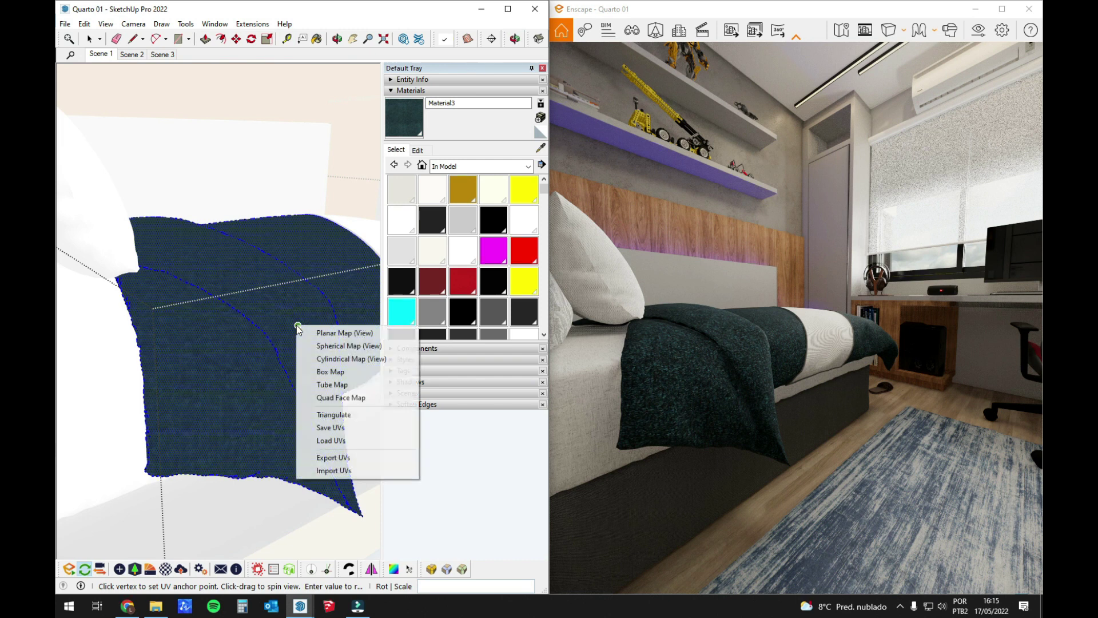
pyautogui.click(335, 372)
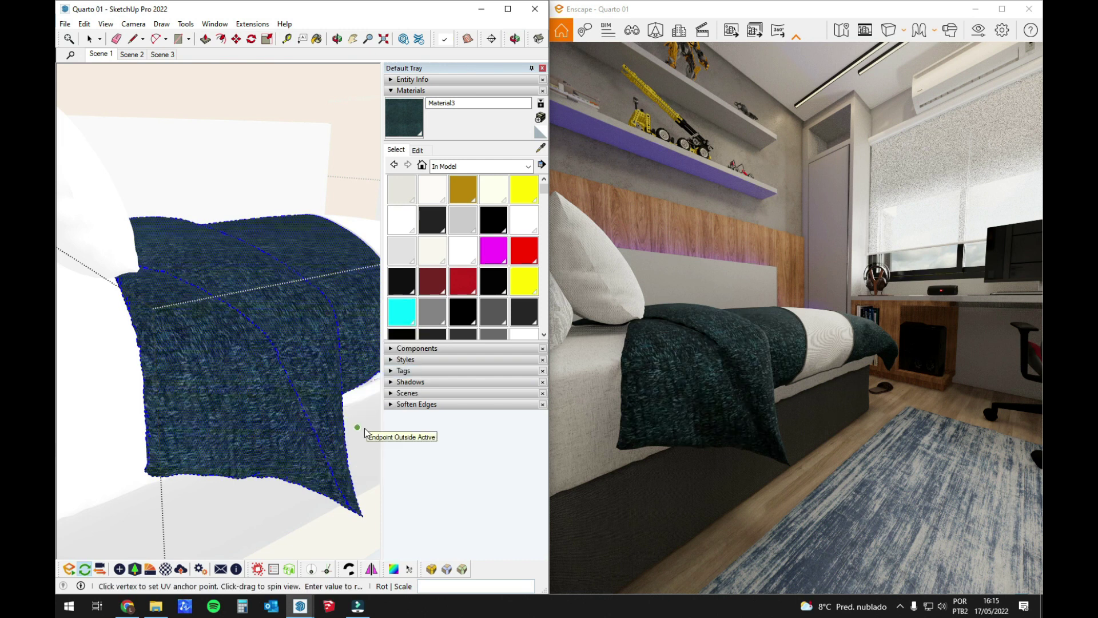
pyautogui.moveTo(279, 392); pyautogui.dragTo(180, 389, button='middle')
pyautogui.moveTo(294, 337)
pyautogui.mouseDown(button='middle')
pyautogui.moveTo(566, 358)
pyautogui.moveTo(458, 402)
pyautogui.moveTo(391, 375)
pyautogui.moveTo(164, 242)
pyautogui.moveTo(145, 319)
pyautogui.moveTo(272, 345)
pyautogui.moveTo(272, 382)
pyautogui.moveTo(367, 320)
pyautogui.moveTo(267, 389)
pyautogui.moveTo(282, 326)
pyautogui.moveTo(285, 341)
pyautogui.moveTo(320, 349)
pyautogui.mouseUp(button='middle')
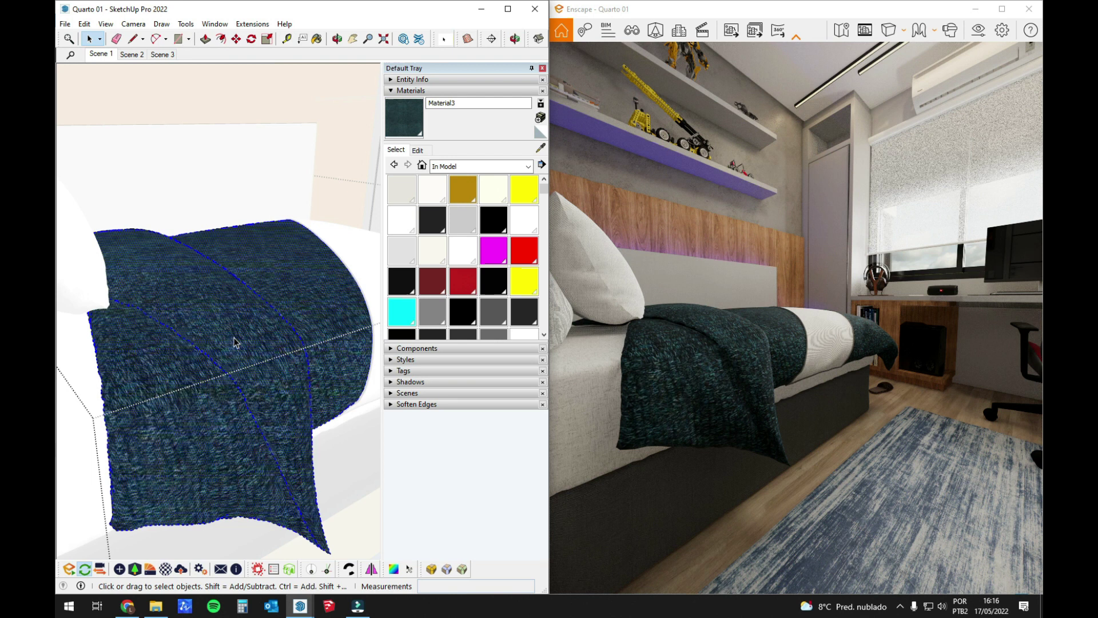
# Step: Set the blanket material's texture size to 0,20 m and inspect the weave up close in the Enscape render
pyautogui.moveTo(234, 342); pyautogui.dragTo(242, 337, button='middle')
pyautogui.click(418, 150)
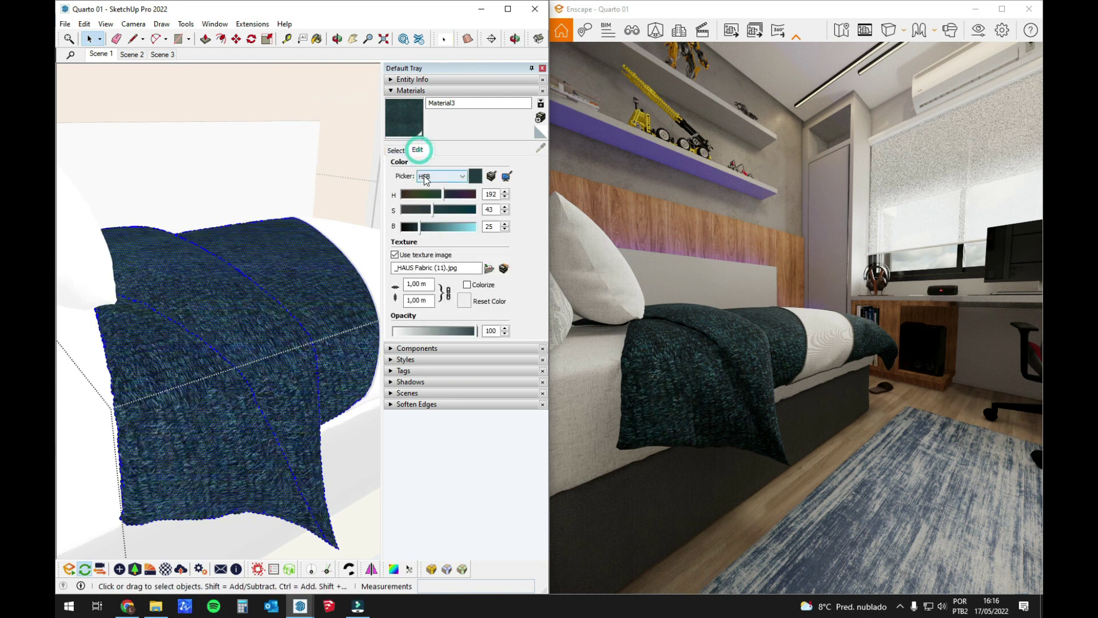
pyautogui.click(428, 283)
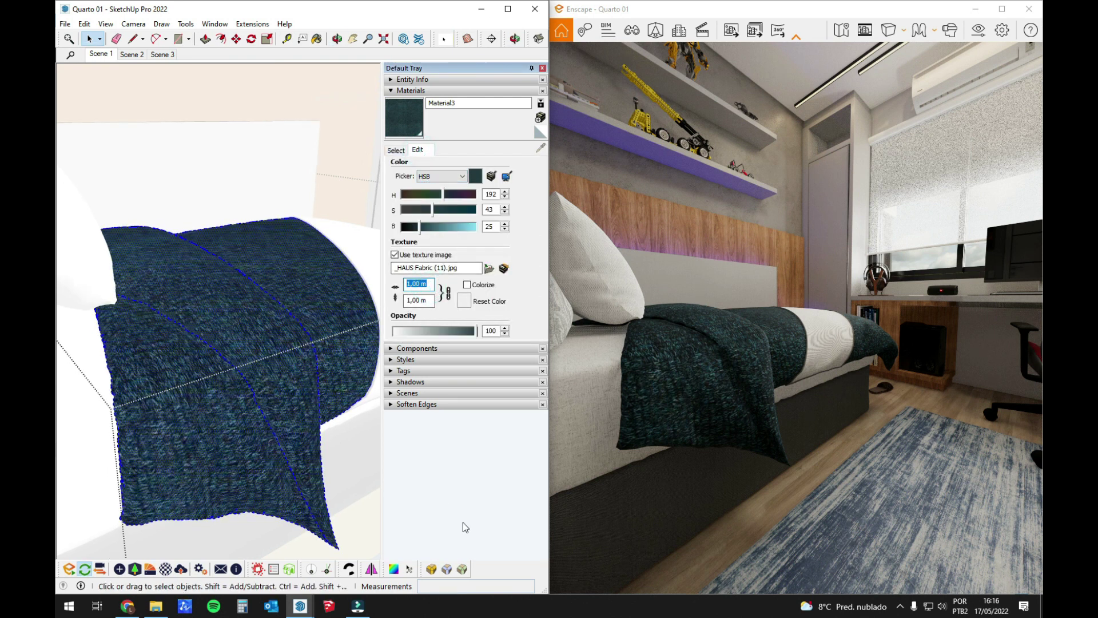
pyautogui.write('0,5')
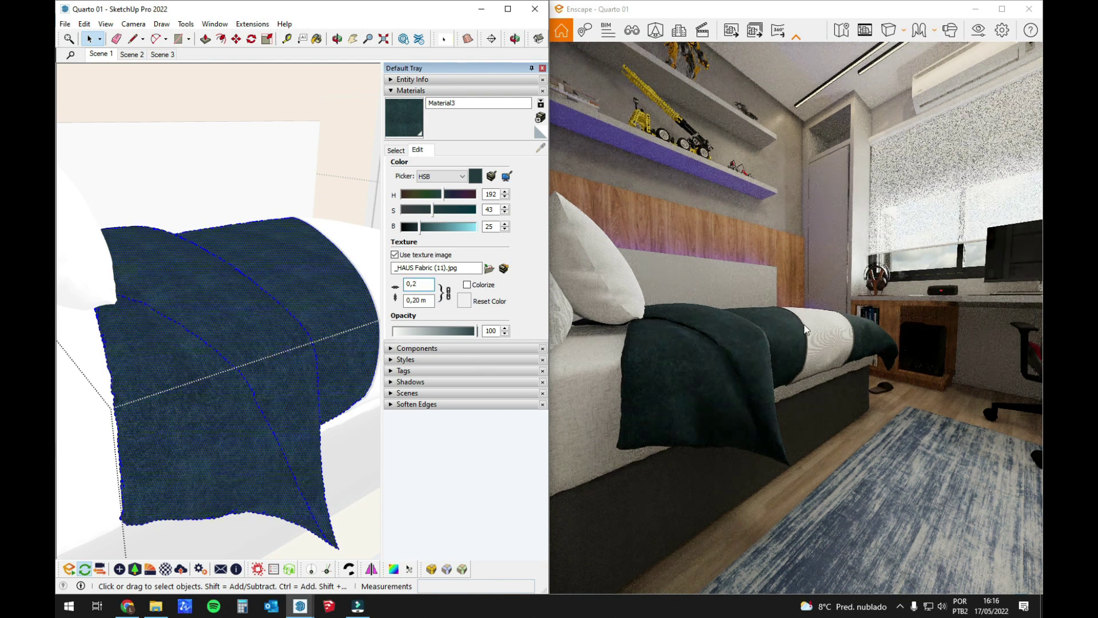
pyautogui.rightClick(730, 343)
pyautogui.rightClick(730, 343)
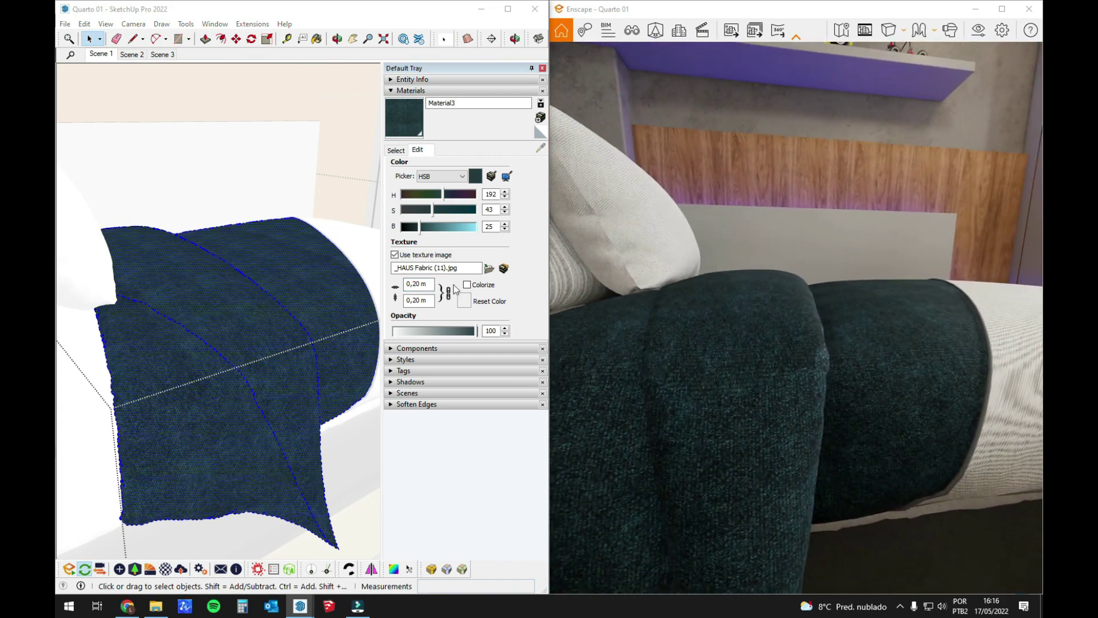
pyautogui.rightClick(751, 419)
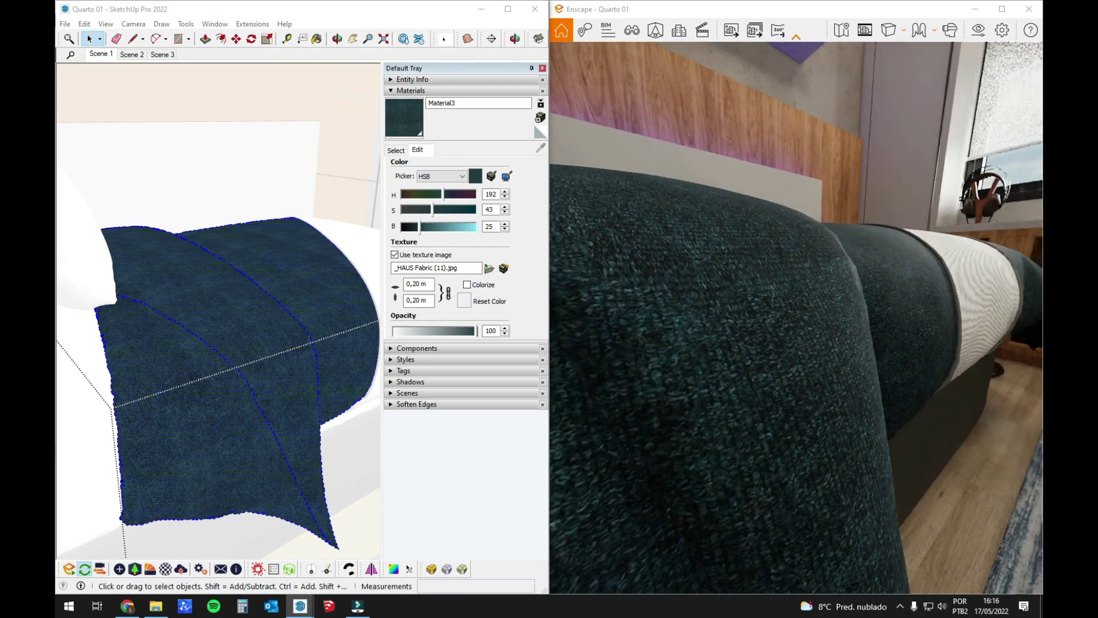
pyautogui.moveTo(751, 419)
pyautogui.mouseDown(button='right')
pyautogui.moveTo(795, 400)
pyautogui.moveTo(751, 415)
pyautogui.mouseUp(button='right')
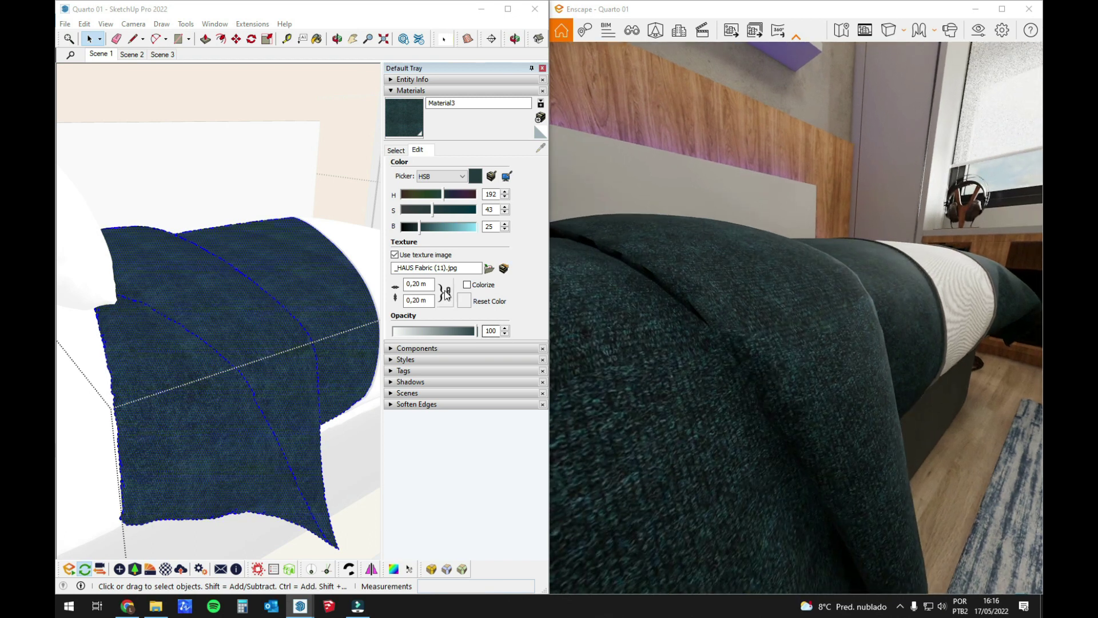
# Step: Set the blanket material's texture size to 0,08 m
pyautogui.click(423, 284)
pyautogui.press('BackSpace')
pyautogui.press('BackSpace')
pyautogui.write('1')
pyautogui.press('Return')
pyautogui.press('BackSpace')
pyautogui.write('8')
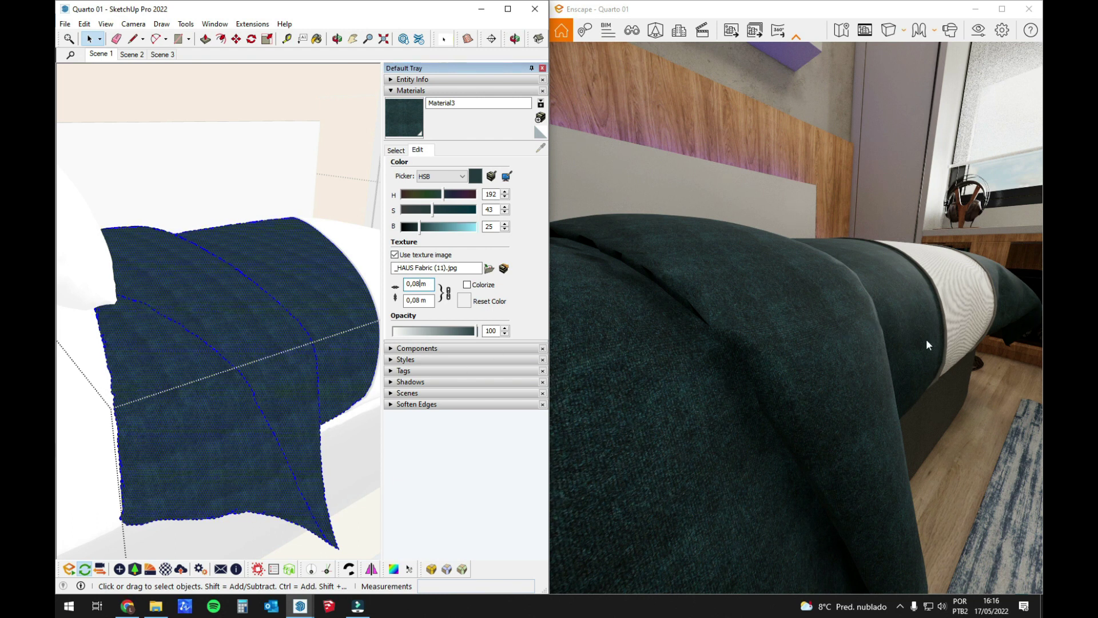
# Step: In the Enscape material editor, set the blanket fabric's roughness to 78,6 % and use its albedo texture as the height map
pyautogui.moveTo(277, 349)
pyautogui.mouseDown(button='middle')
pyautogui.moveTo(292, 343)
pyautogui.moveTo(262, 320)
pyautogui.moveTo(301, 330)
pyautogui.mouseUp(button='middle')
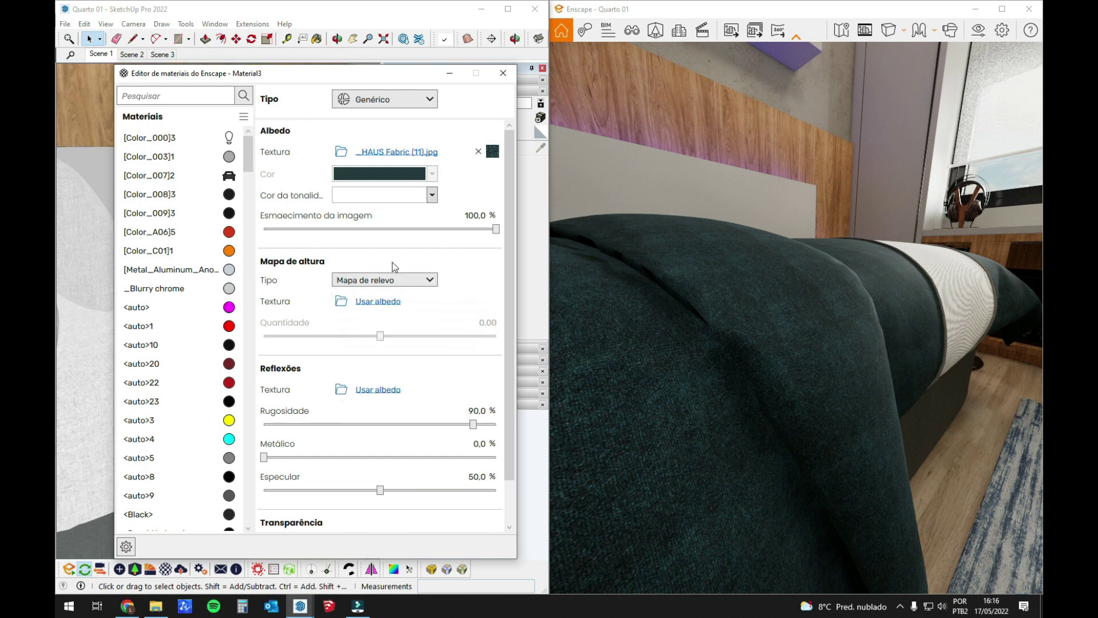
pyautogui.moveTo(473, 425); pyautogui.dragTo(447, 430)
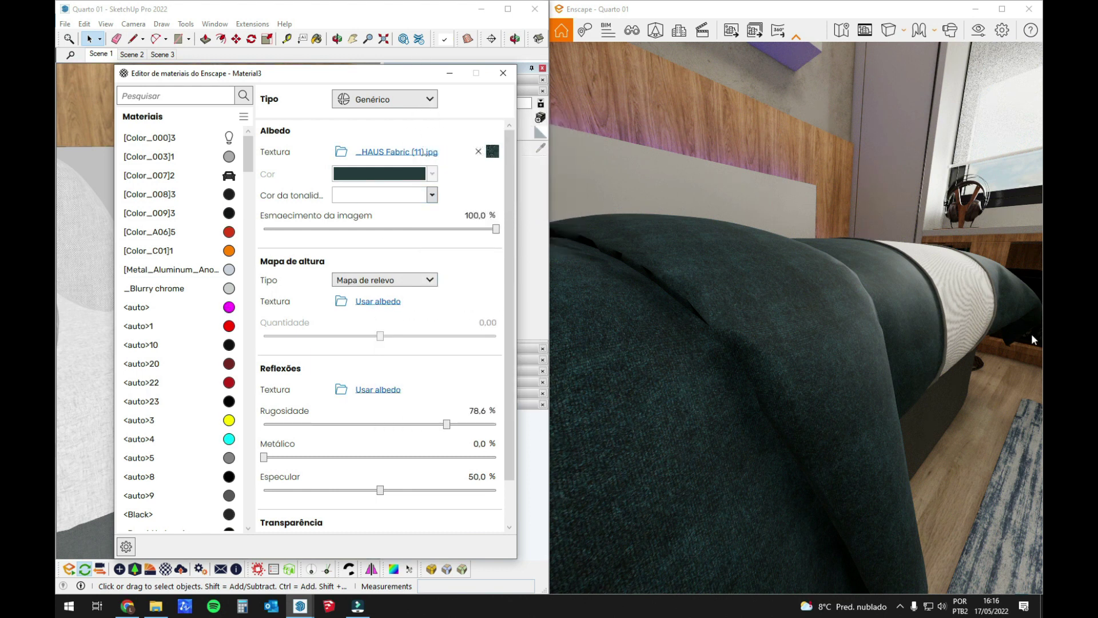
pyautogui.click(389, 302)
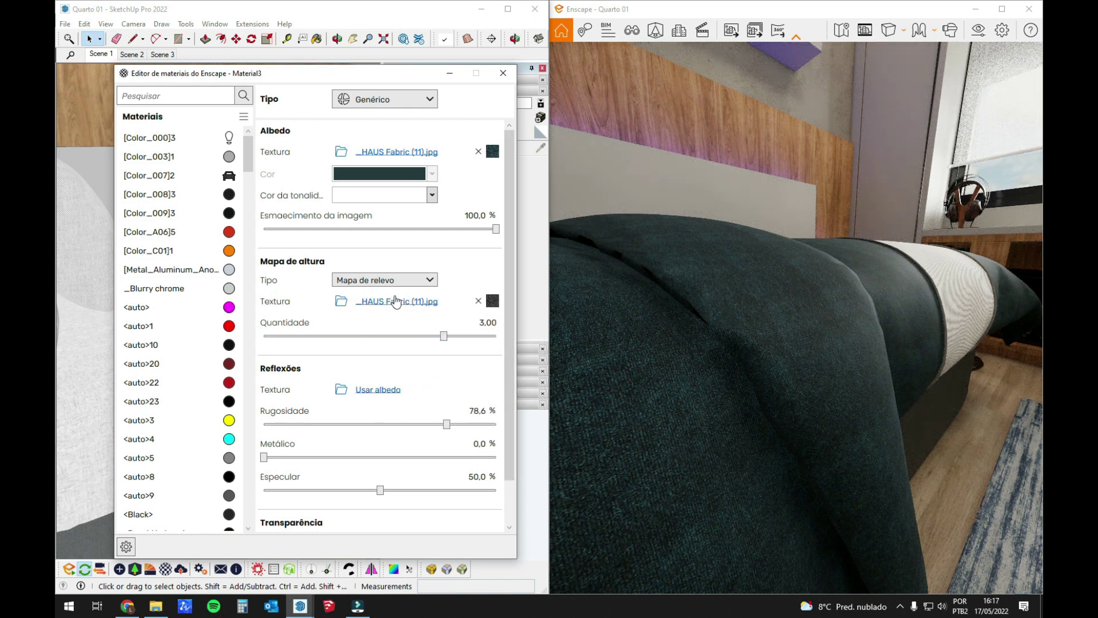
# Step: Change the blanket fabric's height map type to Mapa de deslocamento and raise its amount to 6,88
pyautogui.click(668, 312)
pyautogui.press('w')
pyautogui.moveTo(668, 313); pyautogui.dragTo(703, 313)
pyautogui.press('s')
pyautogui.press('w')
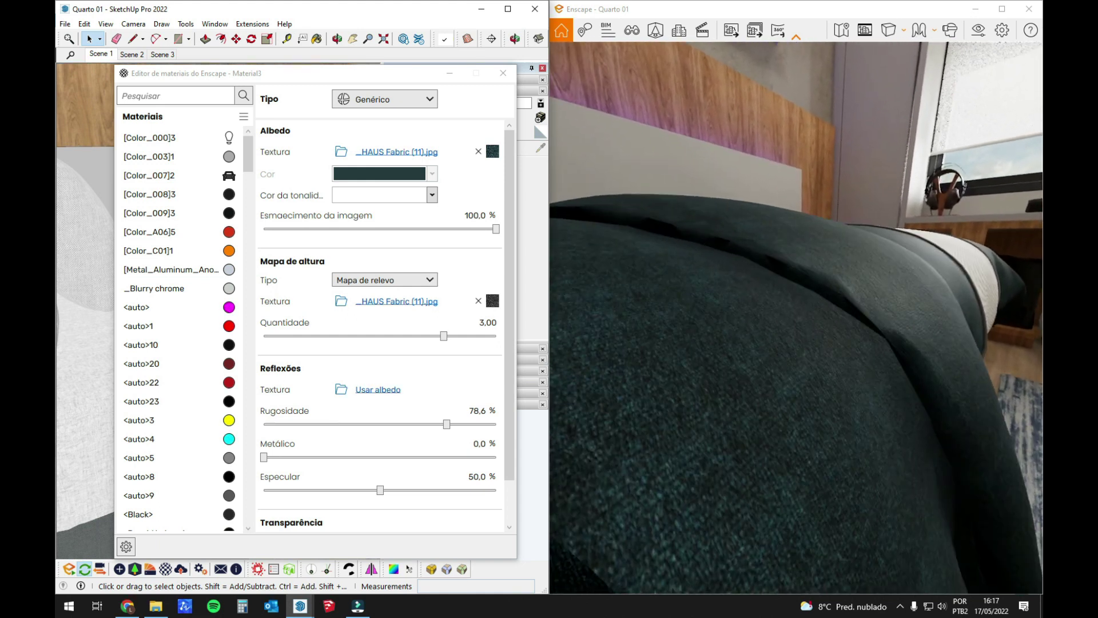
pyautogui.click(366, 280)
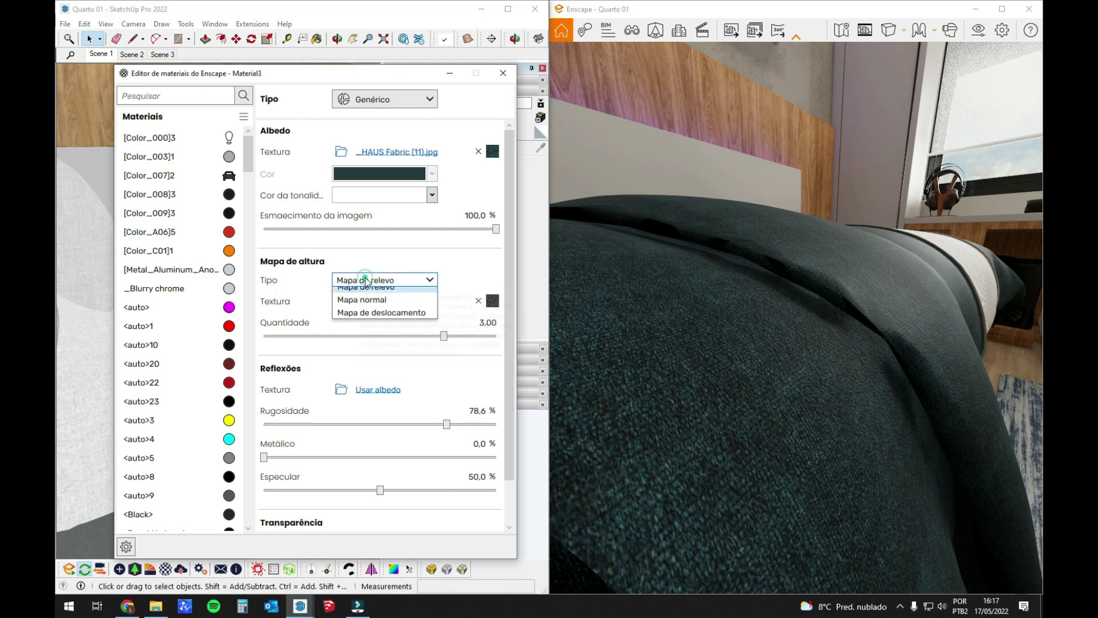
pyautogui.click(357, 322)
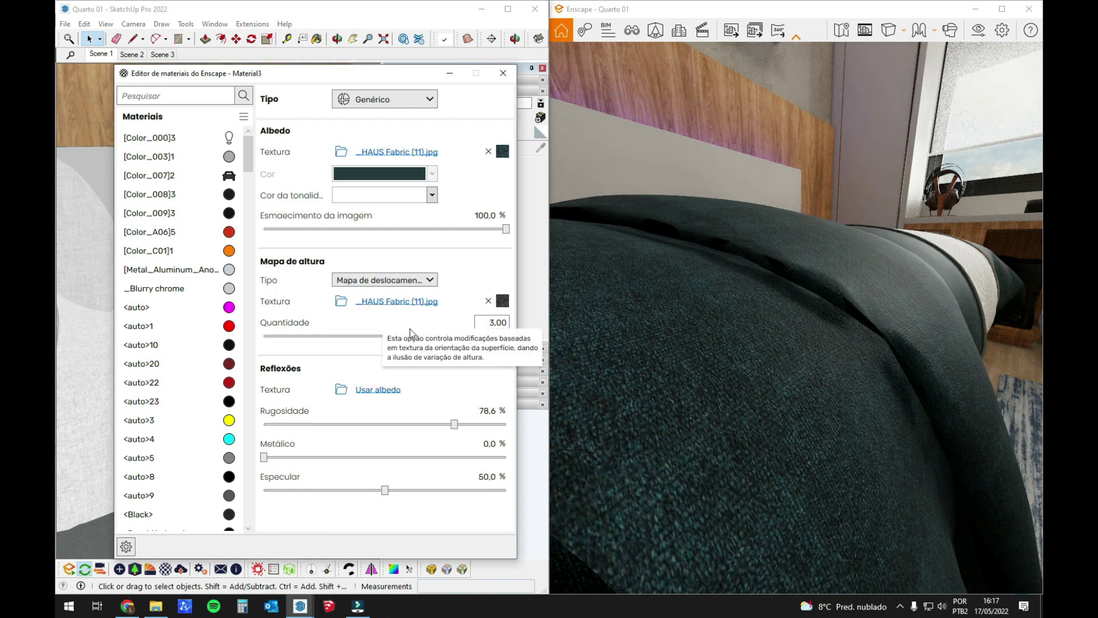
pyautogui.moveTo(453, 336); pyautogui.dragTo(487, 342)
# Step: Examine the displaced blanket fabric in the render from several distances and angles around the bed
pyautogui.moveTo(843, 307); pyautogui.dragTo(838, 272)
pyautogui.press('s')
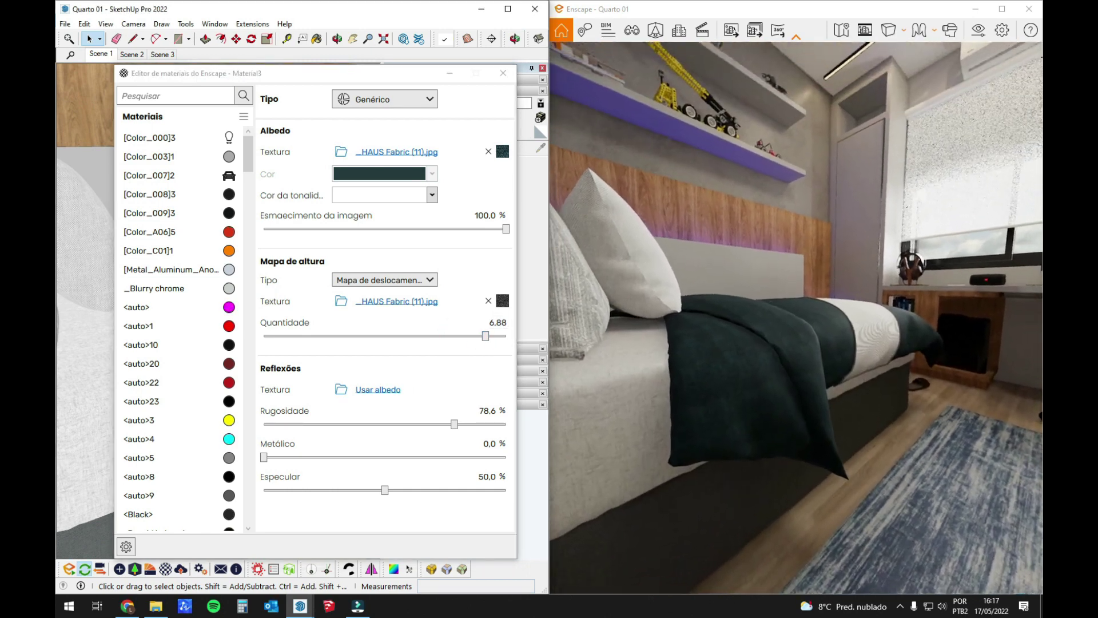
pyautogui.press('w')
pyautogui.press('a')
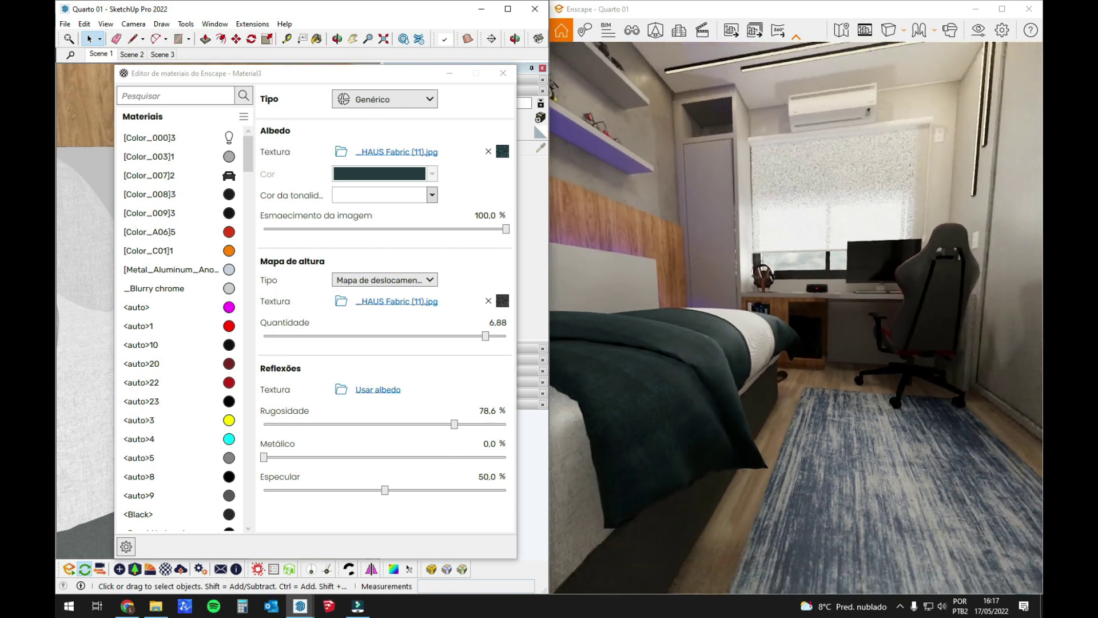
pyautogui.press('s')
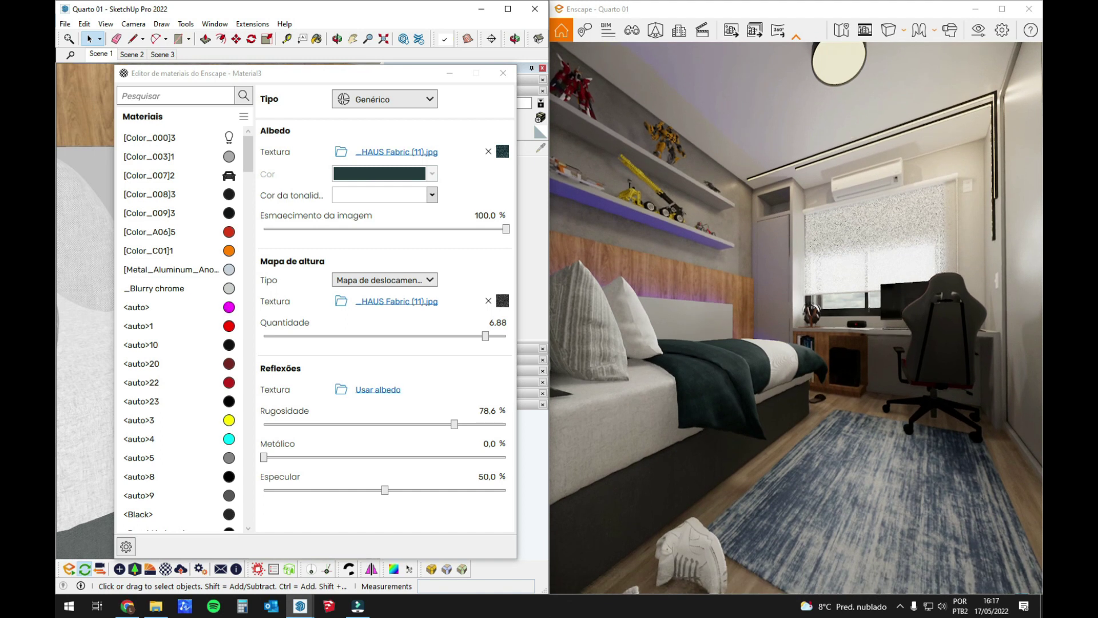
pyautogui.press('w')
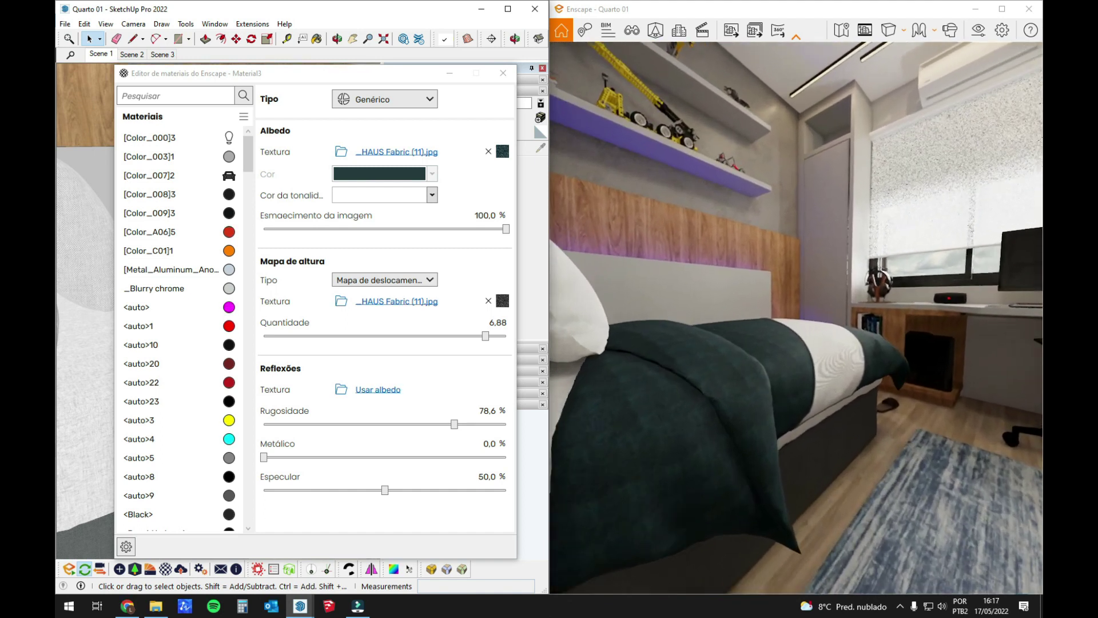
# Step: Review the displacement texture's explicit transformation option, look over the blanket and pillows in the render, and close the material editor
pyautogui.click(502, 300)
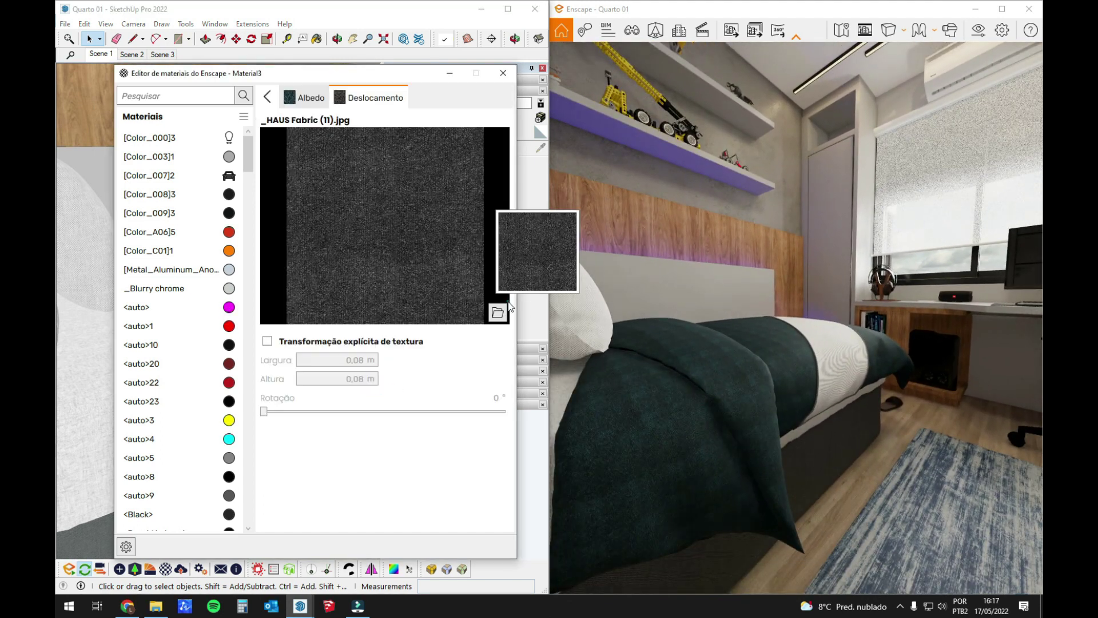
pyautogui.click(267, 341)
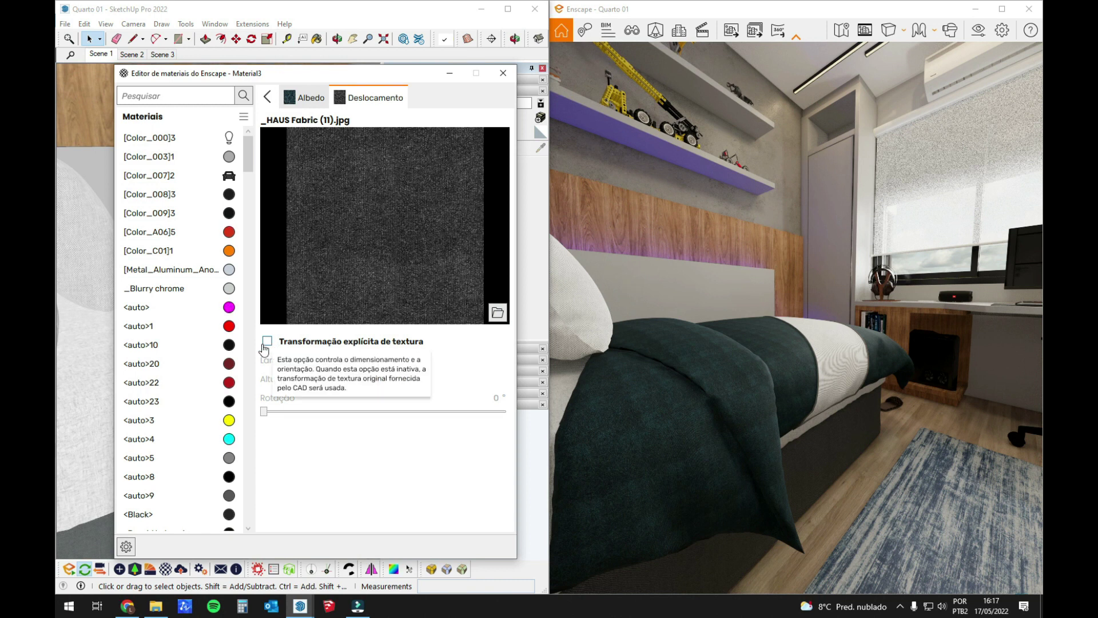
pyautogui.click(267, 341)
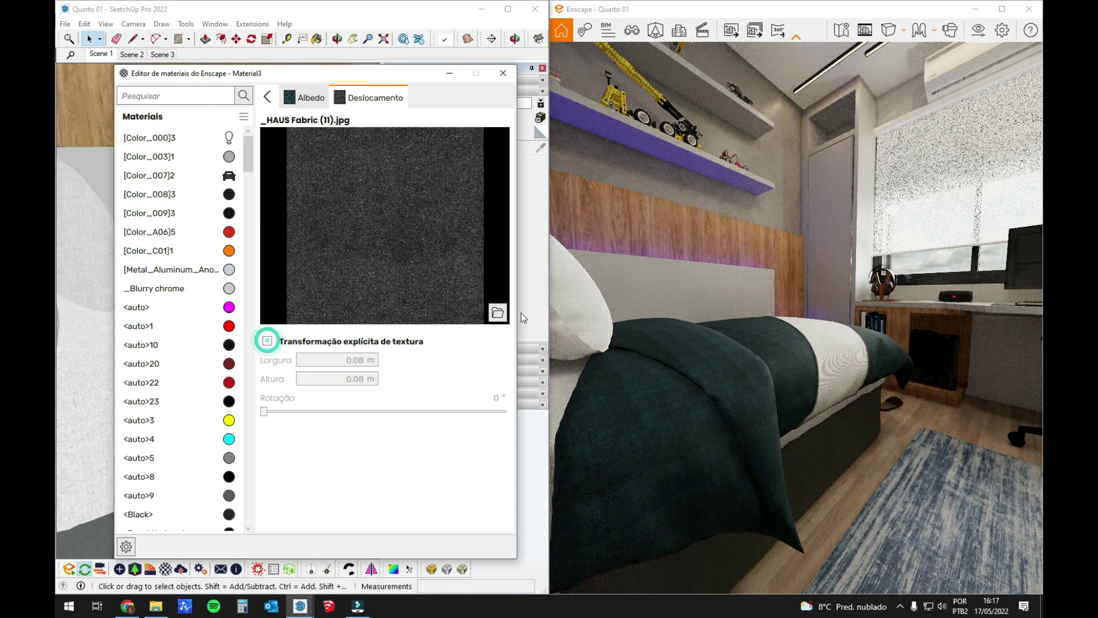
pyautogui.click(269, 95)
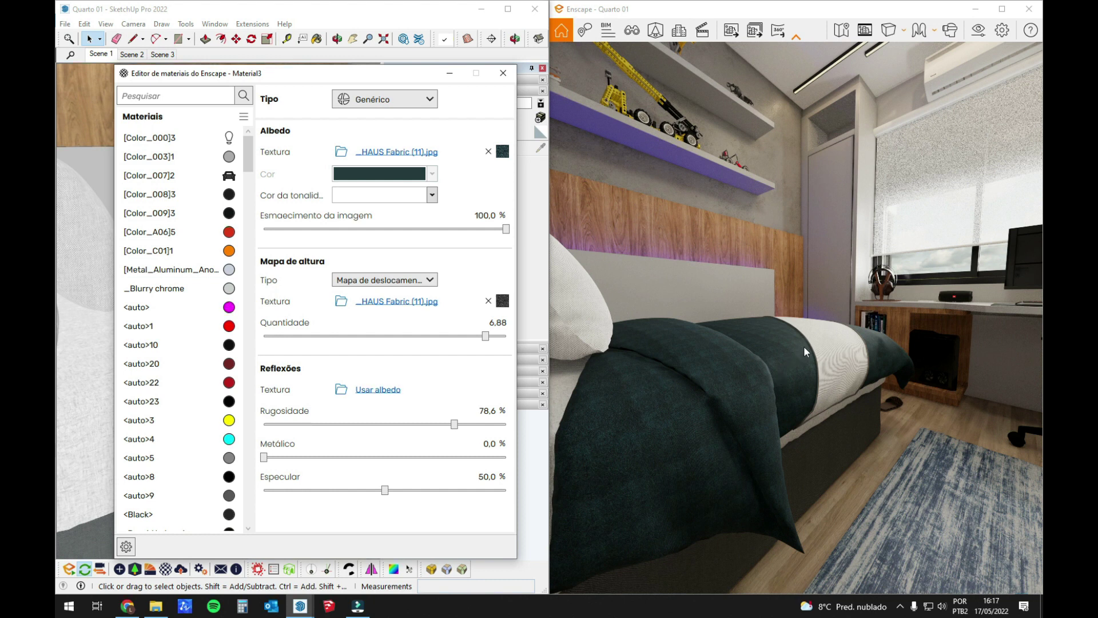
pyautogui.moveTo(776, 359); pyautogui.dragTo(849, 362)
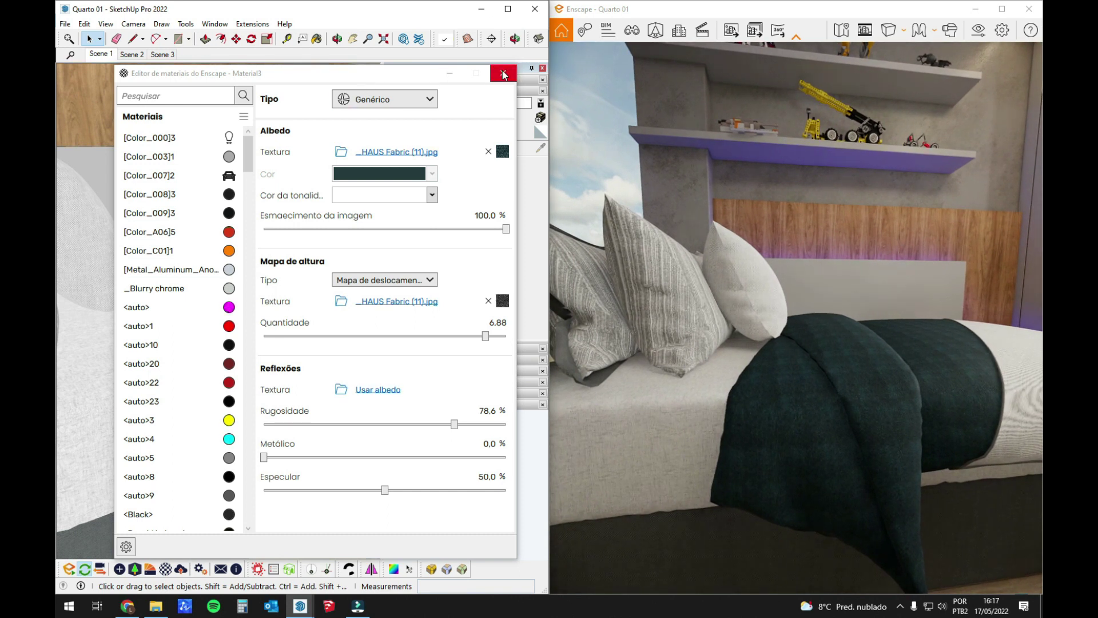
pyautogui.click(503, 74)
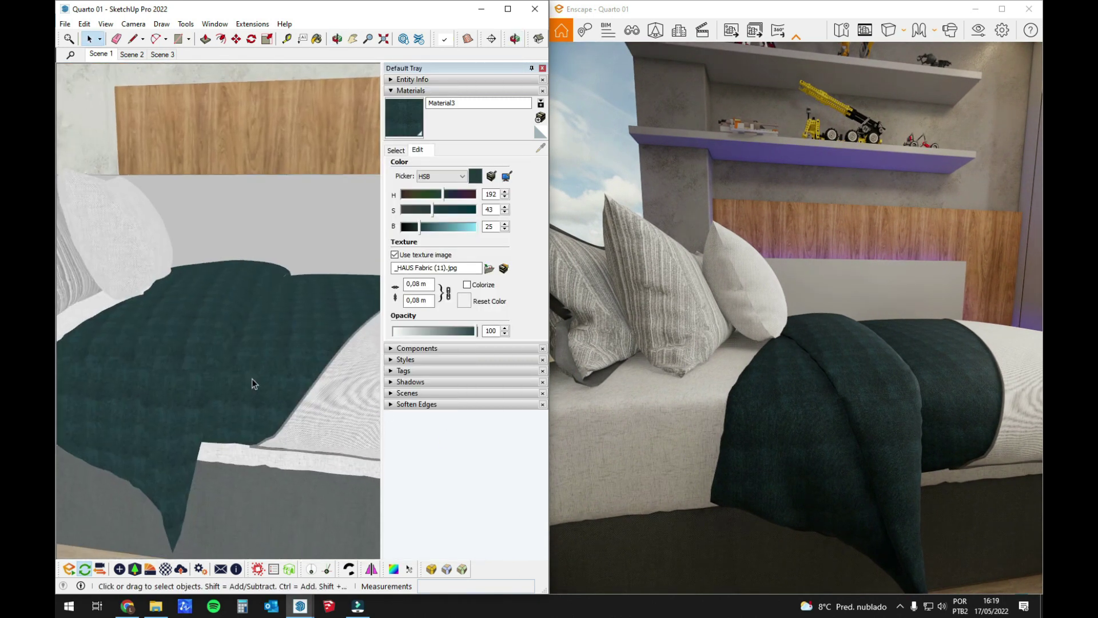
# Step: Open the pillow group and move the plain white pillow slightly down toward the bed
pyautogui.moveTo(252, 378); pyautogui.dragTo(252, 300, button='middle')
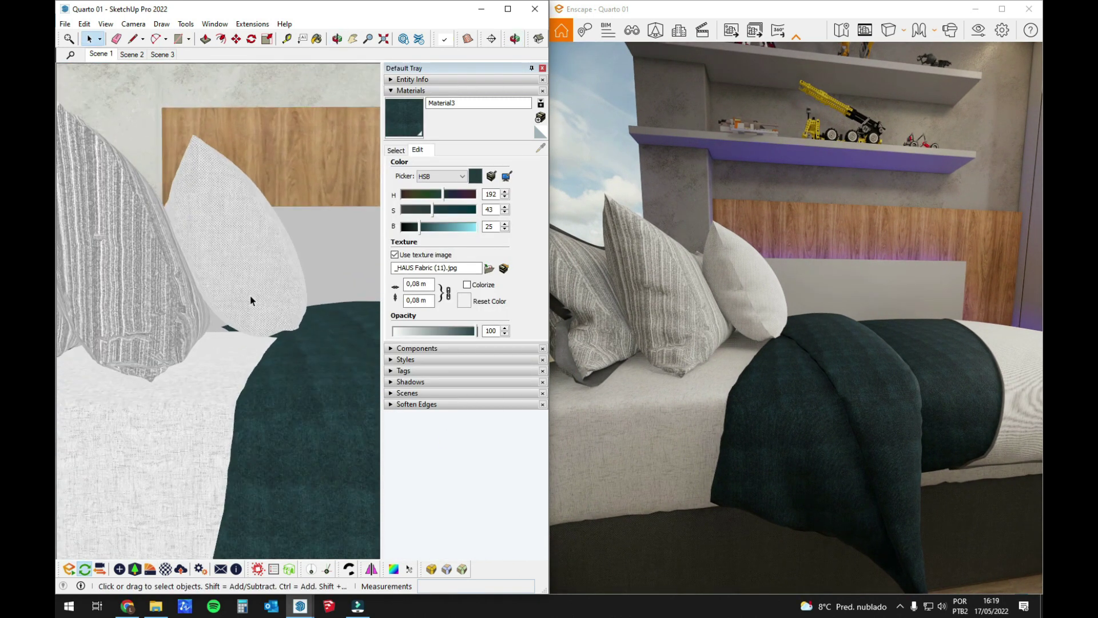
pyautogui.doubleClick(251, 296)
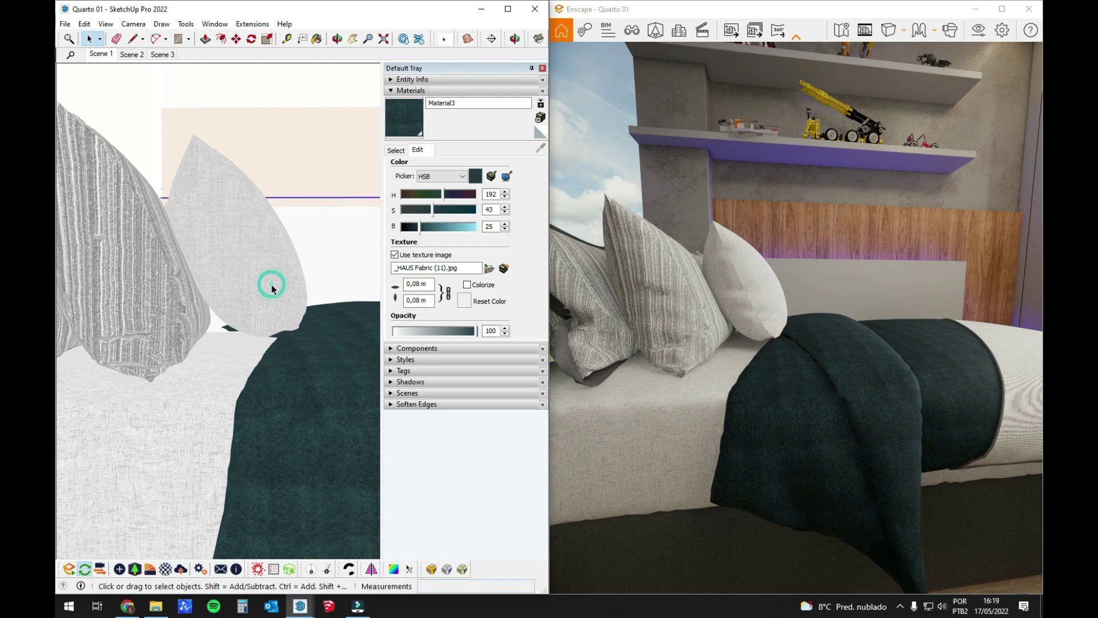
pyautogui.click(271, 284)
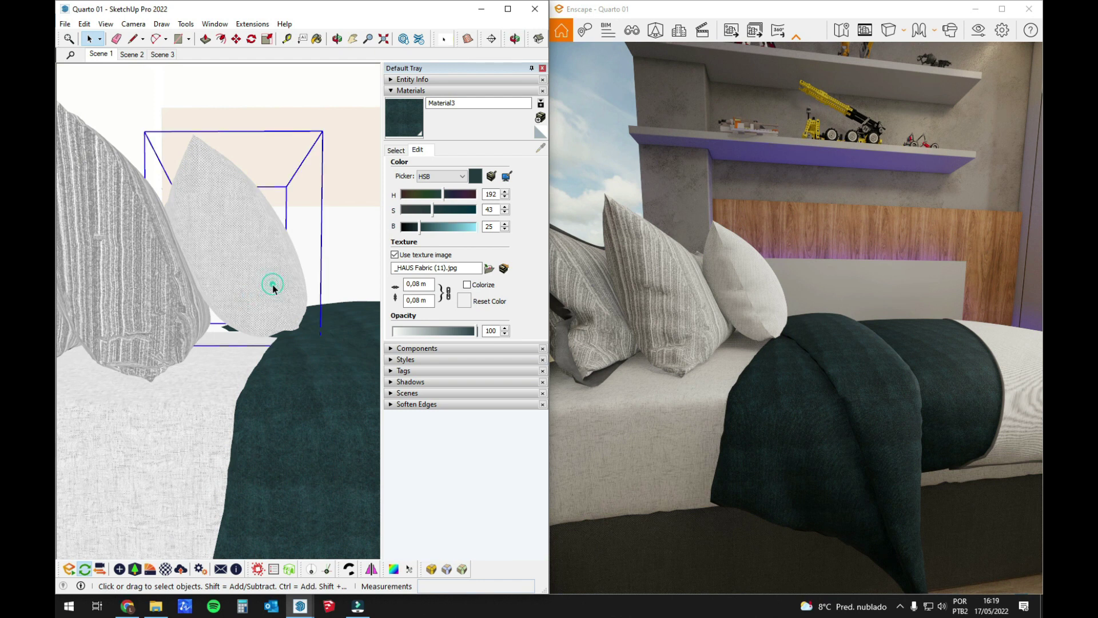
pyautogui.scroll(5, 263, 274)
pyautogui.press('m')
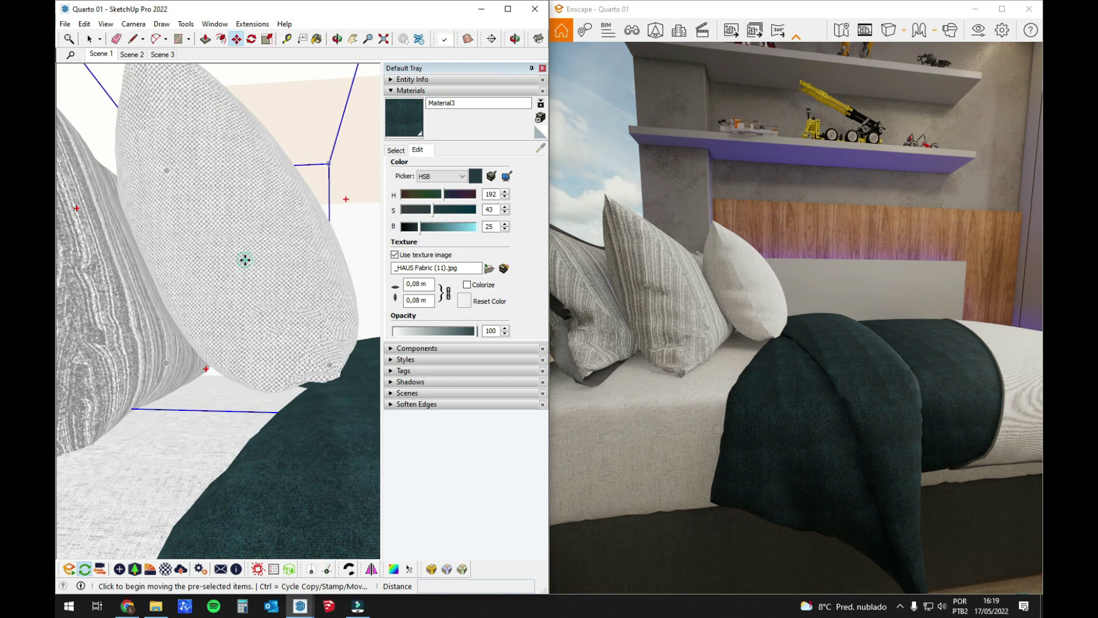
pyautogui.click(245, 260)
pyautogui.click(242, 270)
pyautogui.moveTo(266, 367)
pyautogui.mouseDown(button='middle')
pyautogui.moveTo(269, 379)
pyautogui.moveTo(282, 356)
pyautogui.moveTo(269, 377)
pyautogui.moveTo(286, 400)
pyautogui.moveTo(260, 375)
pyautogui.mouseUp(button='middle')
pyautogui.scroll(-3, 286, 354)
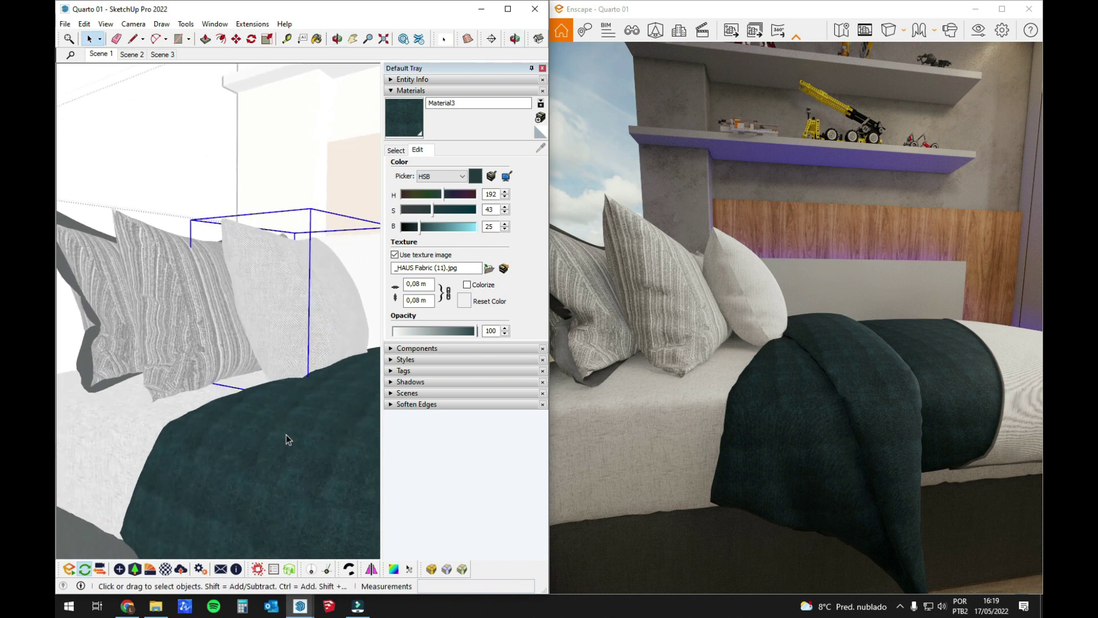
# Step: Select the rear pillow's inner fabric faces and paint them with the dark teal Material3, keeping its grey border
pyautogui.scroll(5, 211, 359)
pyautogui.doubleClick(159, 289)
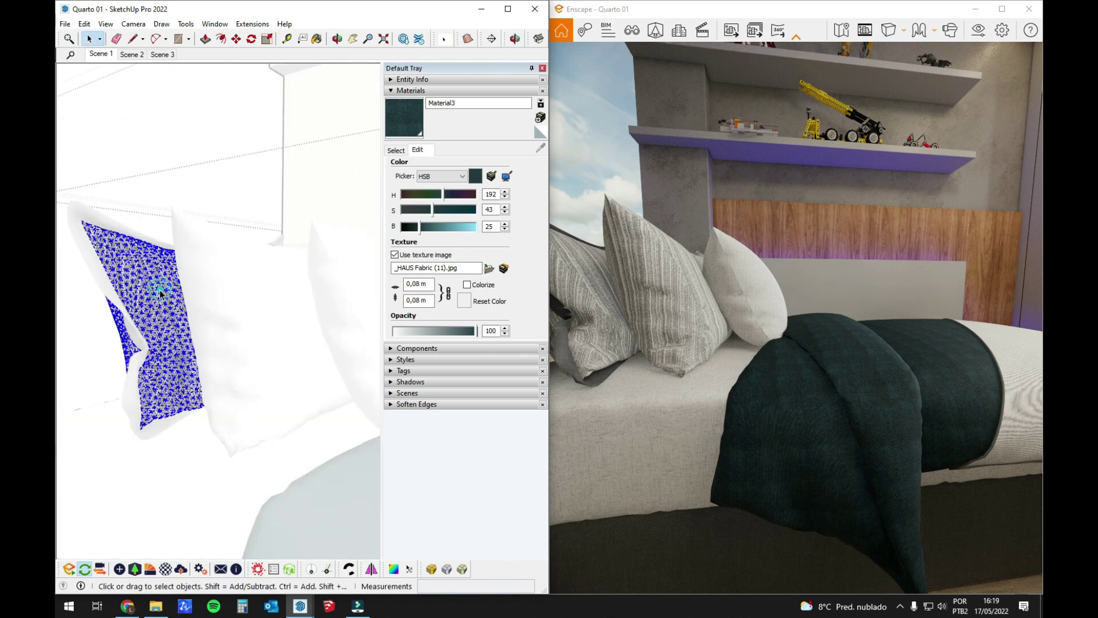
pyautogui.press('b')
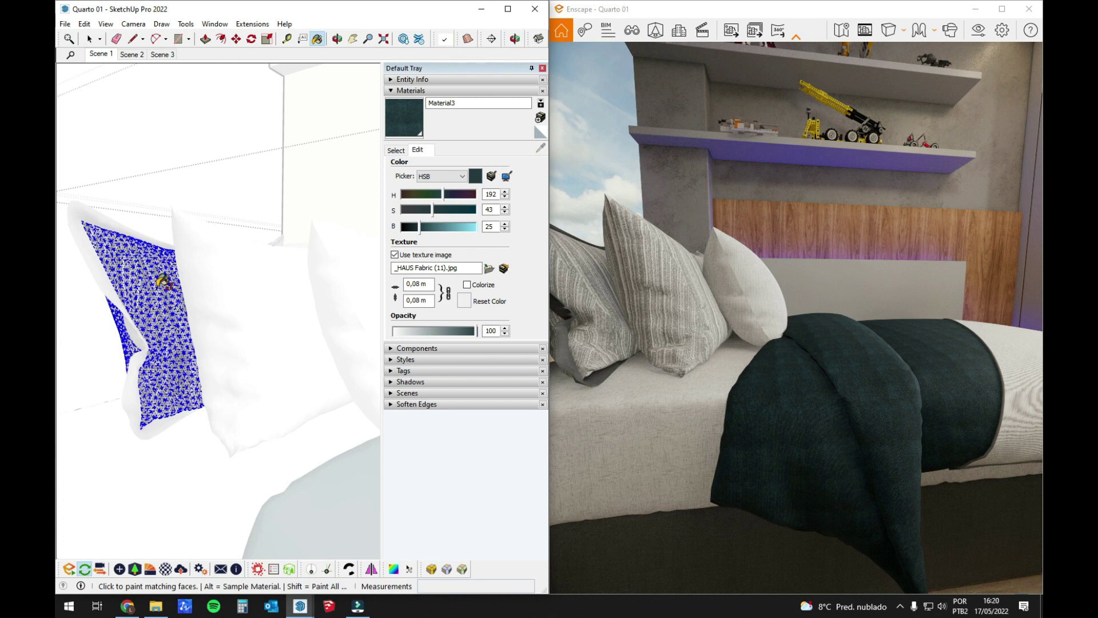
pyautogui.click(203, 309)
pyautogui.moveTo(287, 346); pyautogui.dragTo(218, 370, button='middle')
pyautogui.press('space')
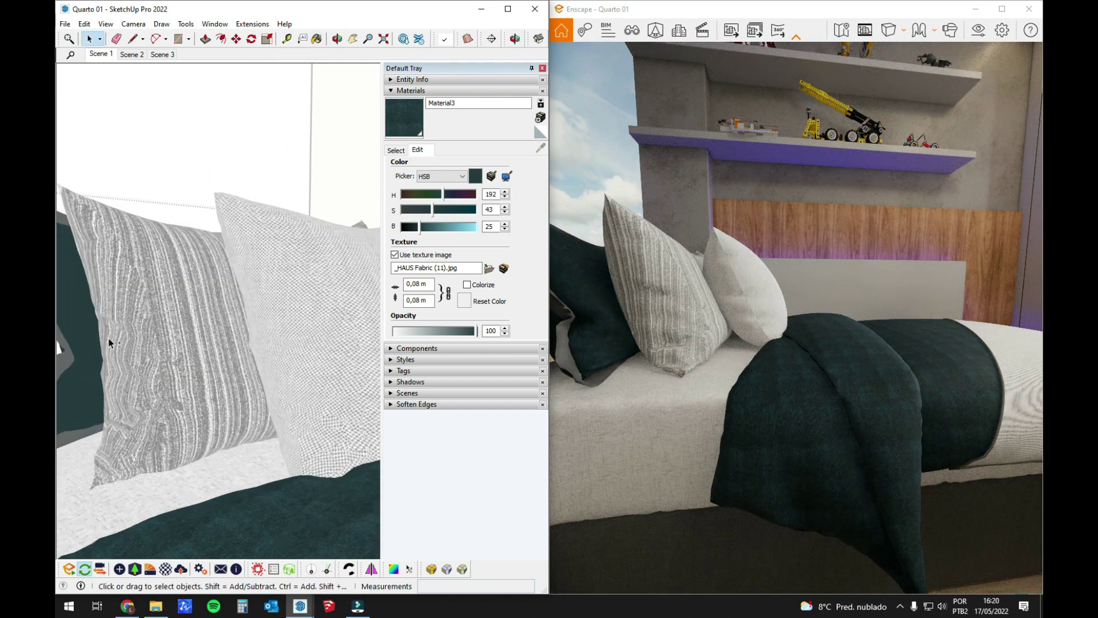
# Step: Check the rear pillow in the render, and paint the whole striped pillow with the same dark teal Material3 fabric
pyautogui.scroll(5, 808, 326)
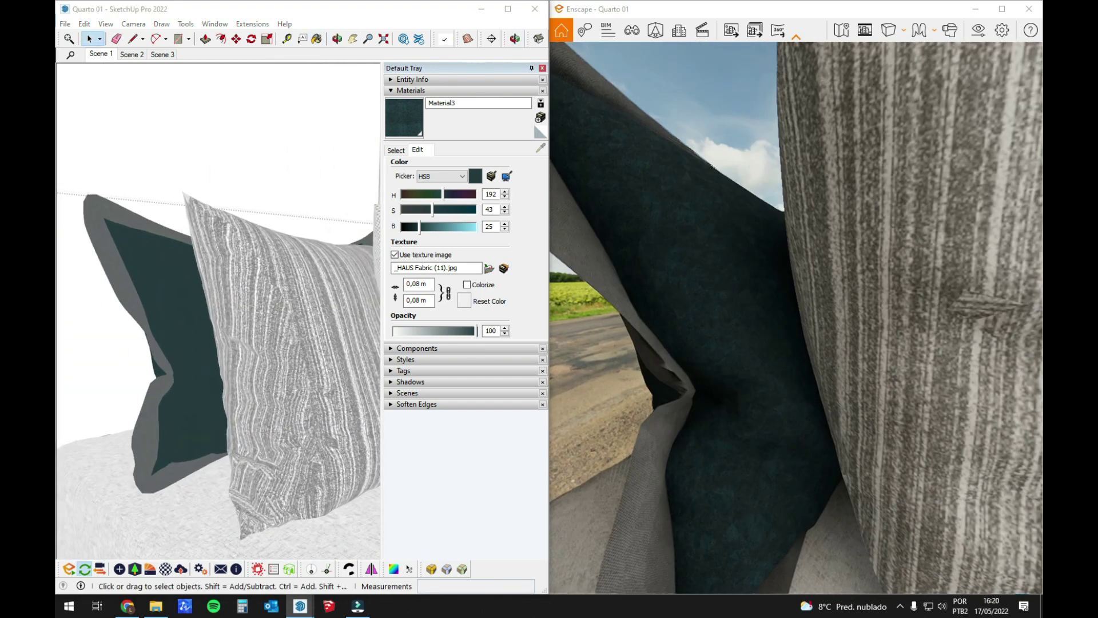
pyautogui.scroll(-5, 801, 332)
pyautogui.scroll(7, 755, 364)
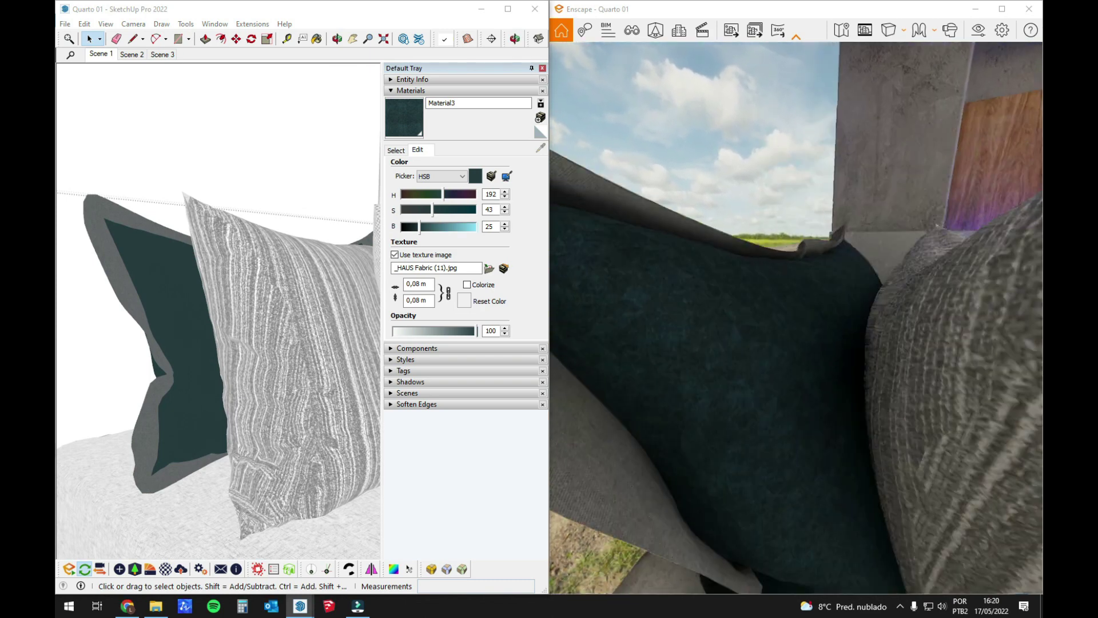
pyautogui.scroll(-6, 755, 363)
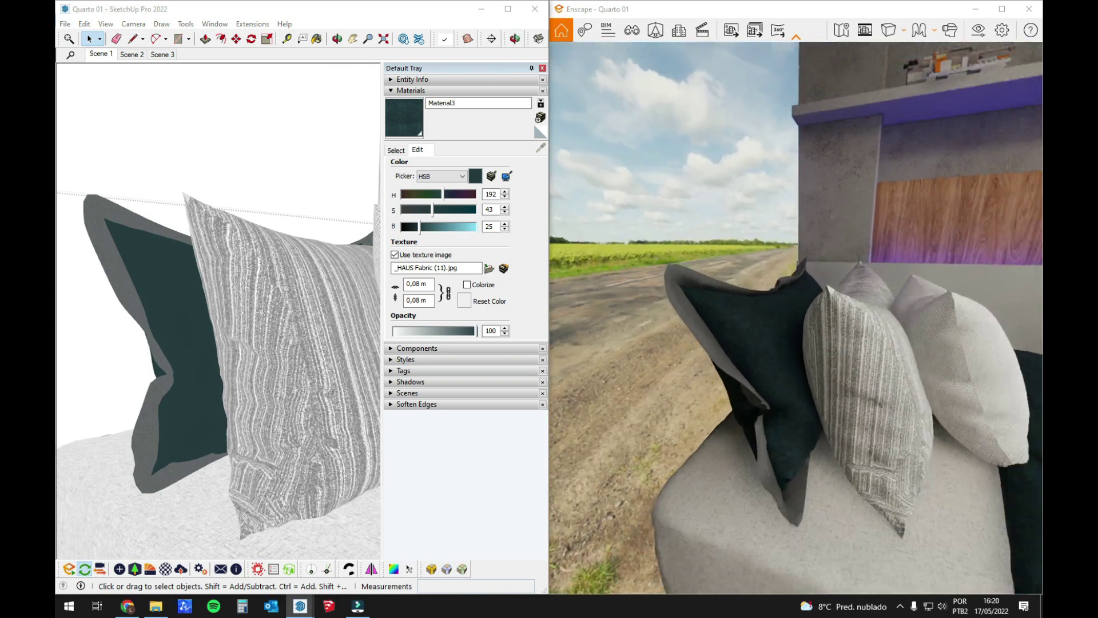
pyautogui.moveTo(796, 343)
pyautogui.mouseDown(button='right')
pyautogui.moveTo(720, 337)
pyautogui.moveTo(792, 343)
pyautogui.moveTo(800, 329)
pyautogui.mouseUp(button='right')
pyautogui.click(355, 348)
pyautogui.tripleClick(355, 348)
pyautogui.press('b')
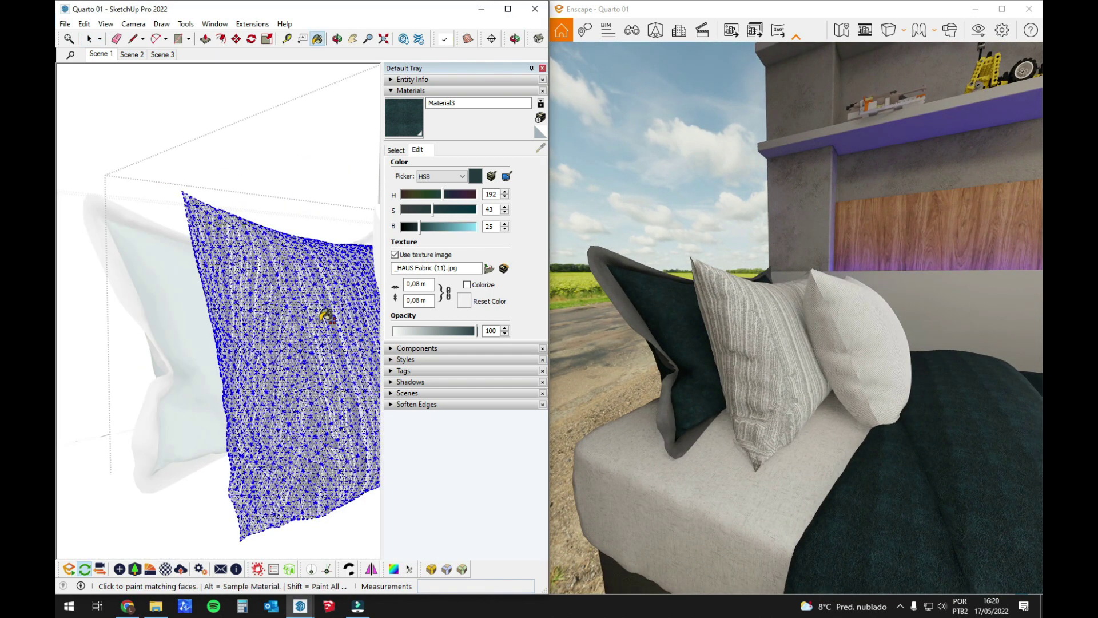
pyautogui.click(321, 323)
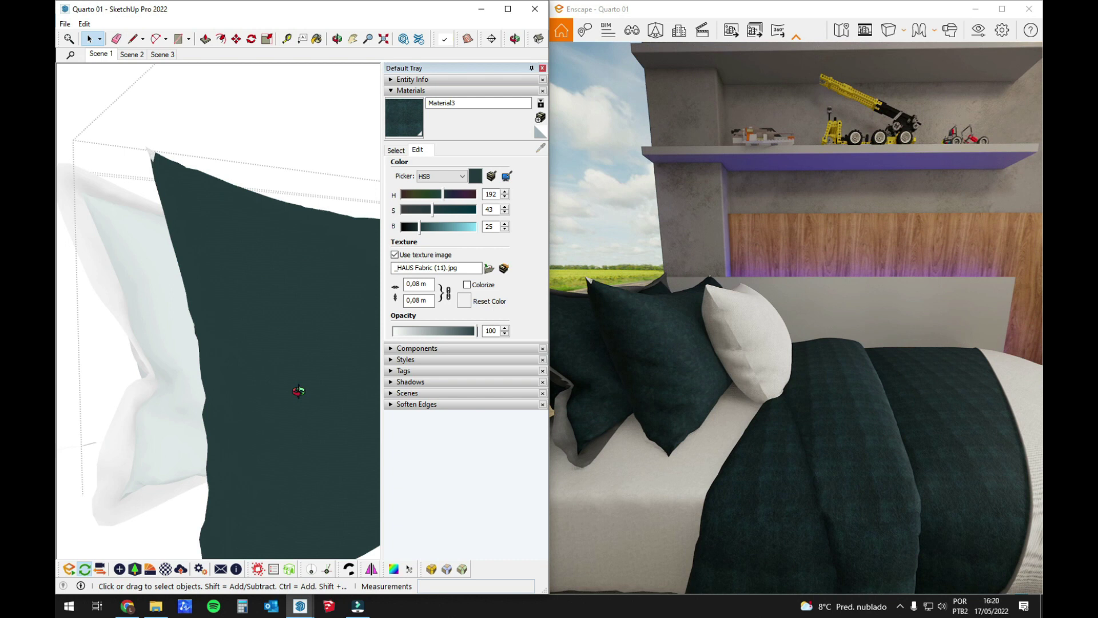
pyautogui.moveTo(298, 391)
pyautogui.mouseDown(button='middle')
pyautogui.moveTo(279, 383)
pyautogui.moveTo(213, 409)
pyautogui.moveTo(177, 380)
pyautogui.moveTo(135, 315)
pyautogui.moveTo(228, 348)
pyautogui.moveTo(154, 366)
pyautogui.mouseUp(button='middle')
pyautogui.press('Escape')
# Step: Select the white band's faces across the blanket and apply a Box Map UV projection to them
pyautogui.scroll(-5, 177, 380)
pyautogui.scroll(3, 345, 386)
pyautogui.moveTo(345, 386); pyautogui.dragTo(211, 391, button='middle')
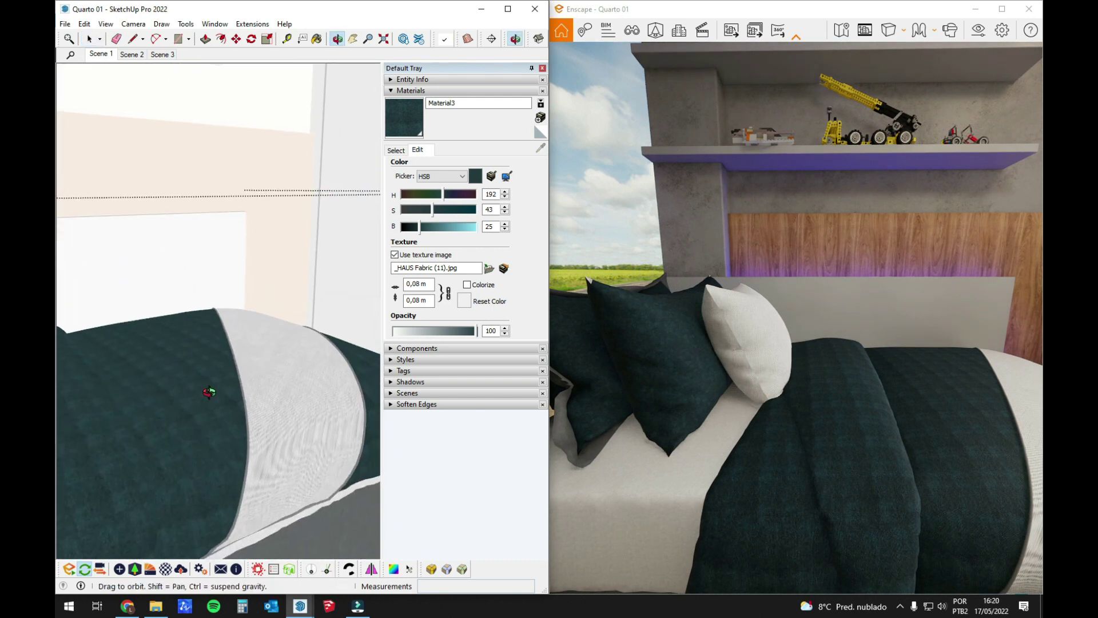
pyautogui.scroll(2, 290, 427)
pyautogui.moveTo(289, 427)
pyautogui.mouseDown(button='middle')
pyautogui.moveTo(391, 498)
pyautogui.moveTo(368, 583)
pyautogui.moveTo(252, 395)
pyautogui.mouseUp(button='middle')
pyautogui.moveTo(252, 394)
pyautogui.keyDown('shift'); pyautogui.mouseDown(button='middle')
pyautogui.moveTo(285, 346)
pyautogui.moveTo(251, 323)
pyautogui.moveTo(225, 333)
pyautogui.mouseUp(button='middle'); pyautogui.keyUp('shift')
pyautogui.moveTo(869, 446)
pyautogui.mouseDown(button='right')
pyautogui.moveTo(794, 439)
pyautogui.moveTo(654, 390)
pyautogui.mouseUp(button='right')
pyautogui.click(246, 376)
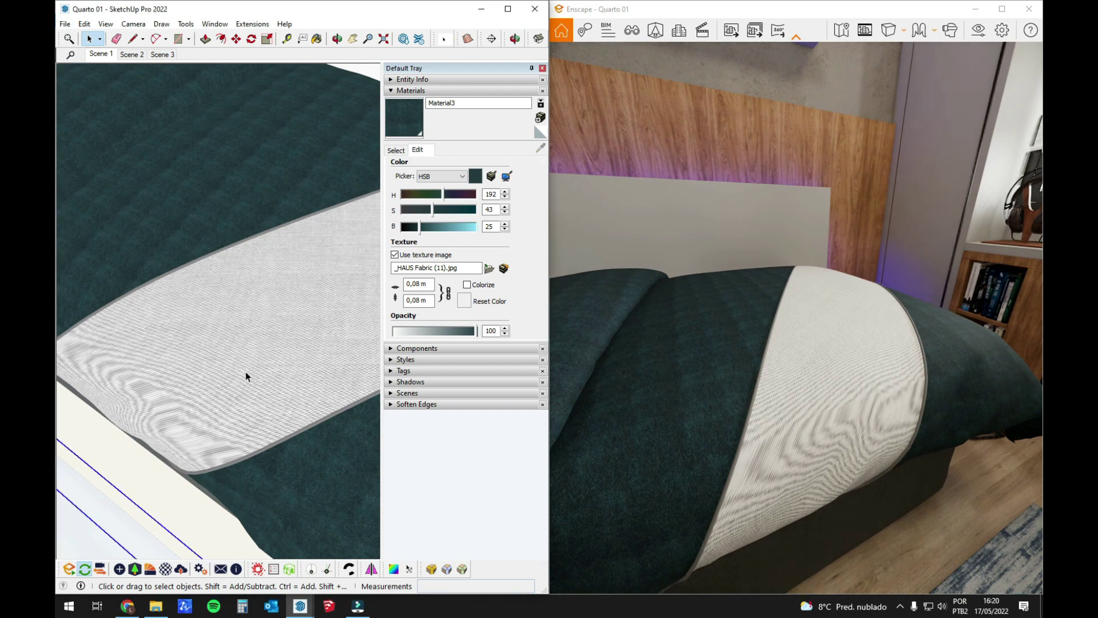
pyautogui.doubleClick(246, 372)
pyautogui.moveTo(275, 312)
pyautogui.mouseDown(button='middle')
pyautogui.moveTo(369, 229)
pyautogui.moveTo(355, 208)
pyautogui.mouseUp(button='middle')
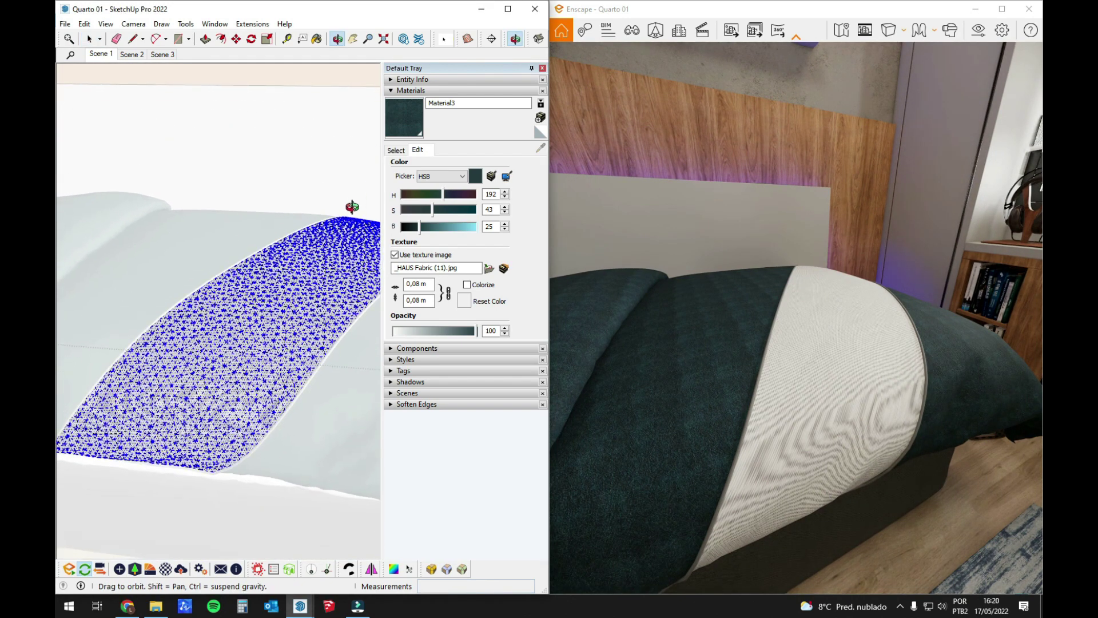
pyautogui.click(394, 568)
pyautogui.rightClick(263, 335)
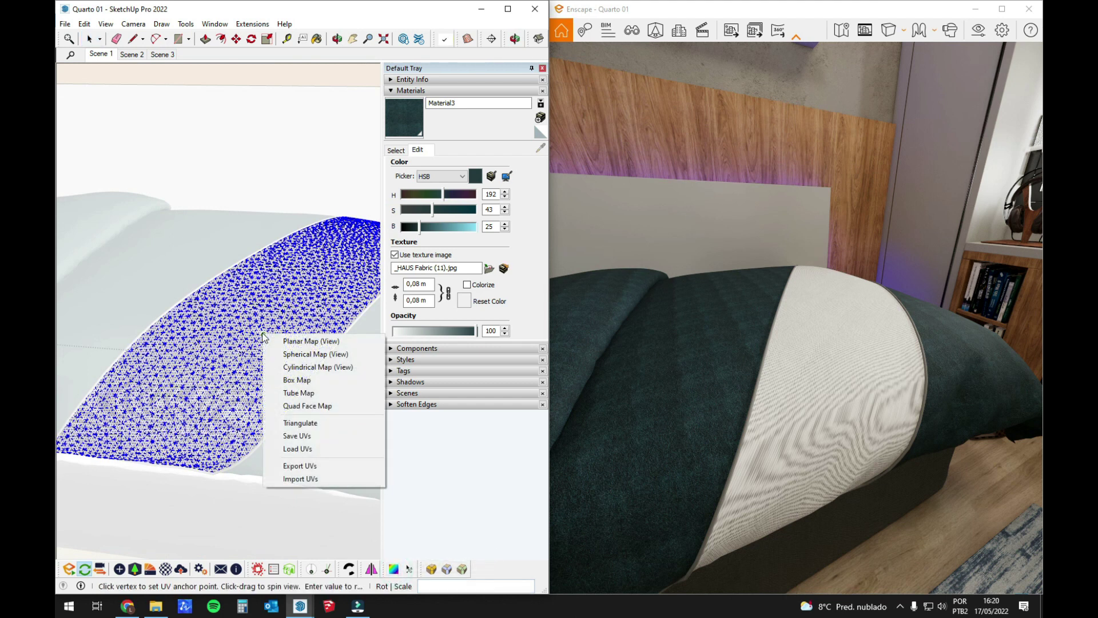
pyautogui.click(317, 379)
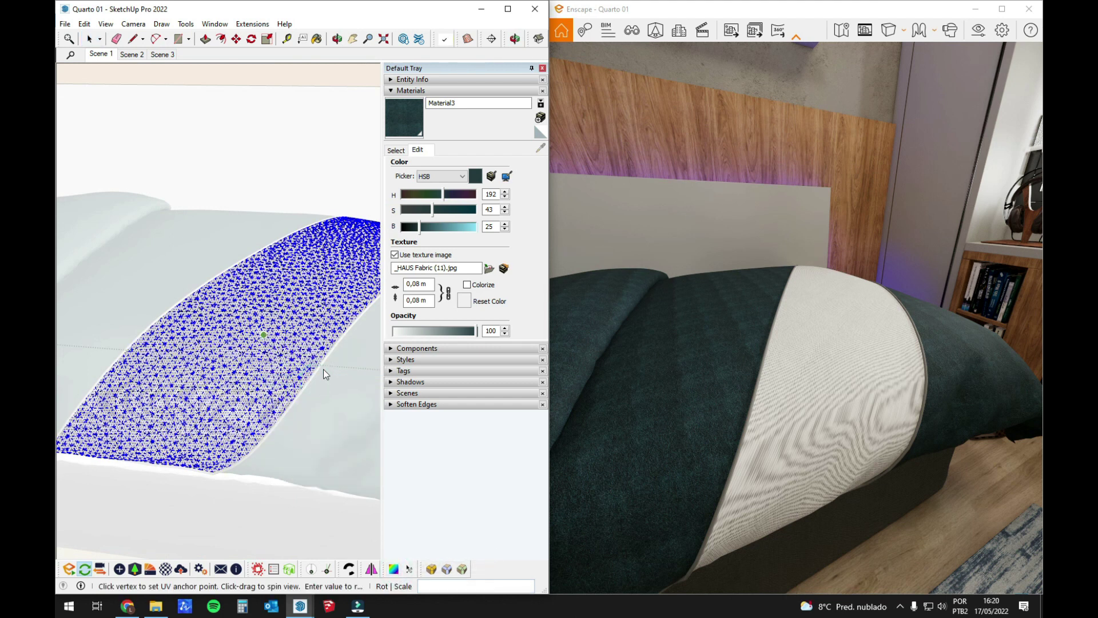
pyautogui.moveTo(323, 369); pyautogui.dragTo(248, 386, button='middle')
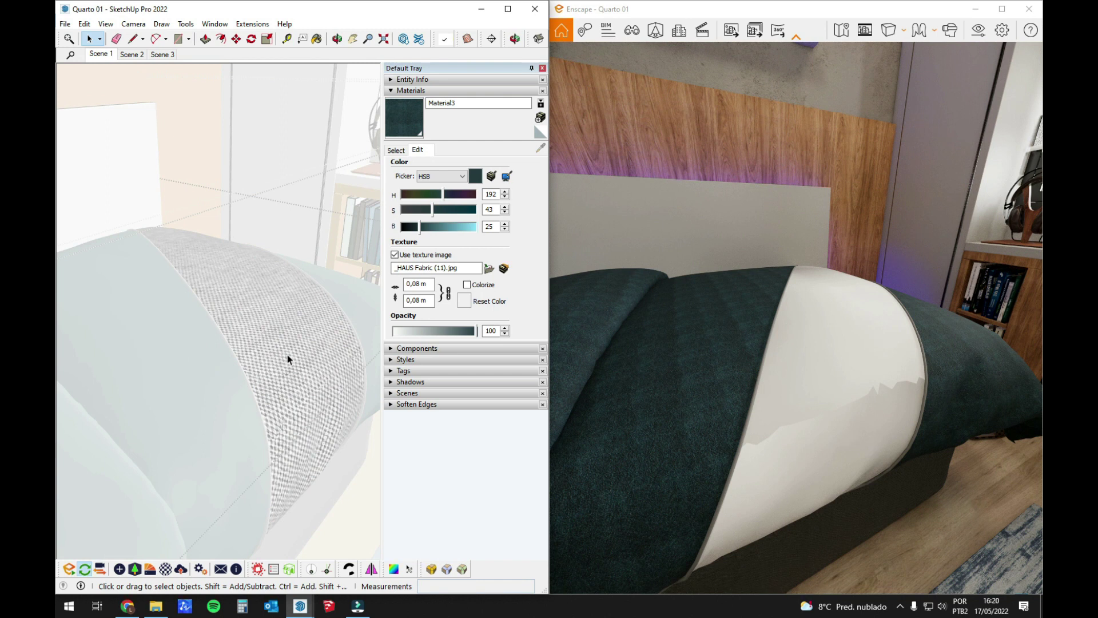
# Step: Sample the white band's fabric material and set its texture width to 1 m
pyautogui.scroll(2, 287, 356)
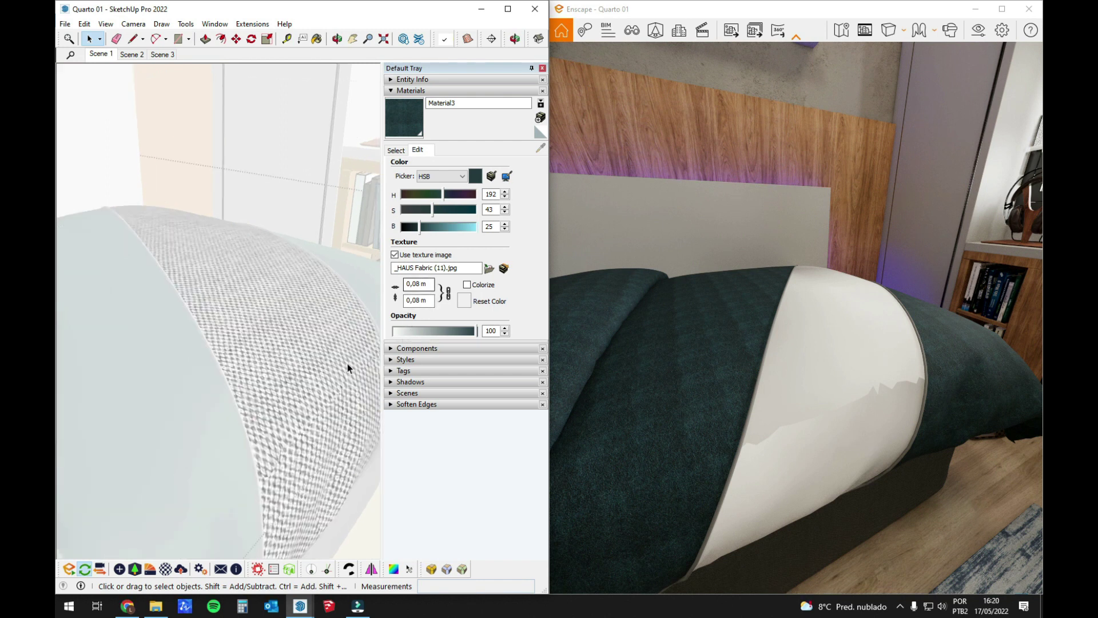
pyautogui.scroll(-1, 348, 363)
pyautogui.press('b')
pyautogui.keyDown('alt'); pyautogui.click(297, 333); pyautogui.keyUp('alt')
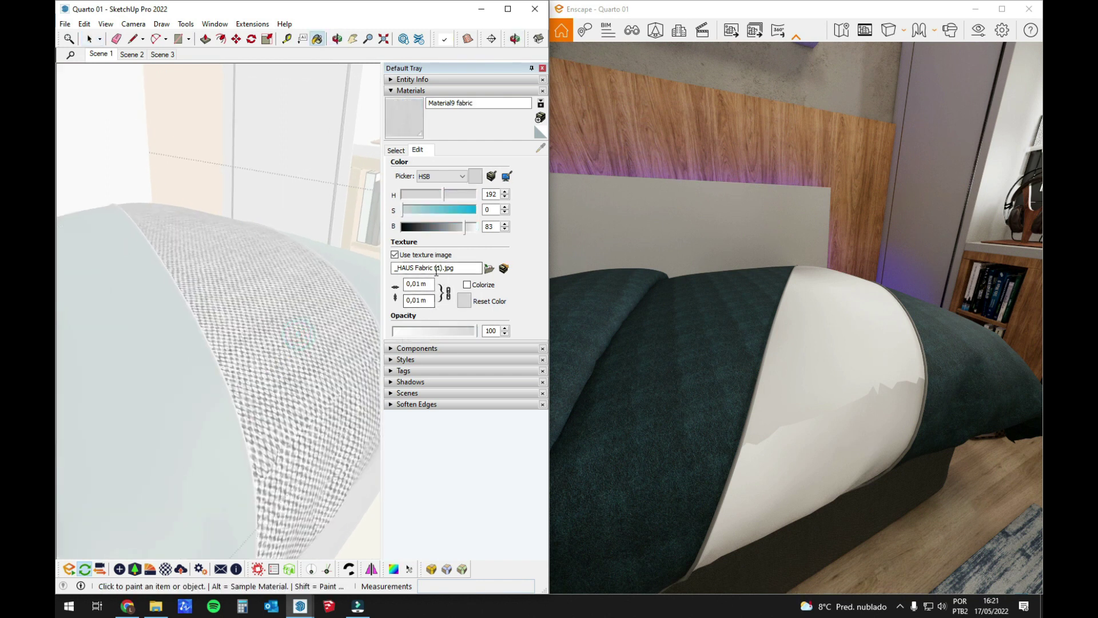
pyautogui.doubleClick(418, 284)
pyautogui.write('1m')
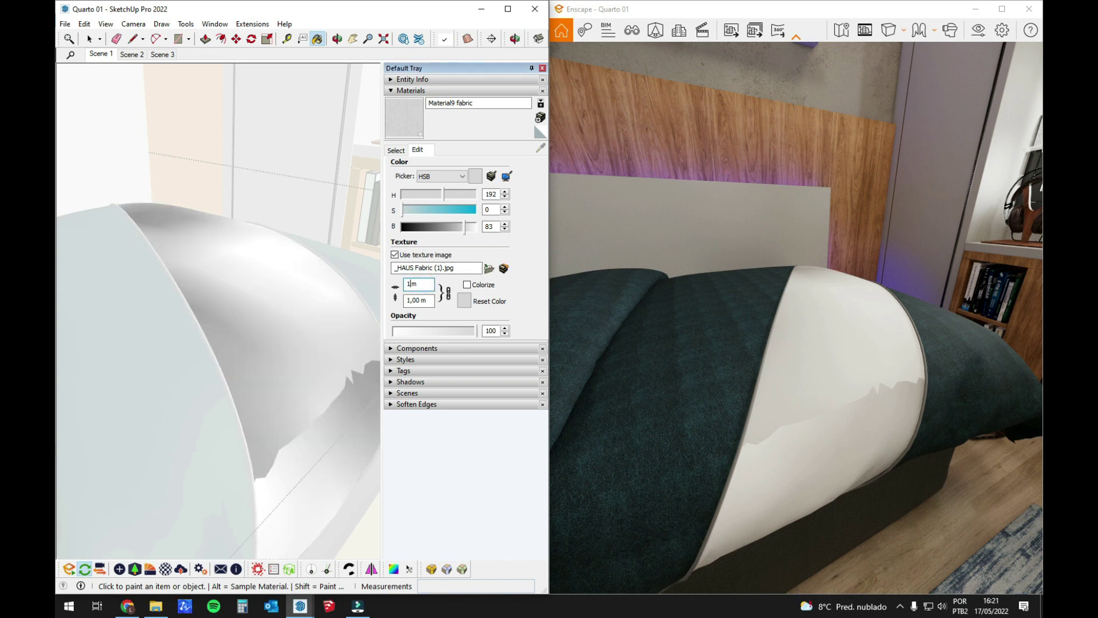
pyautogui.moveTo(349, 334); pyautogui.dragTo(303, 356, button='middle')
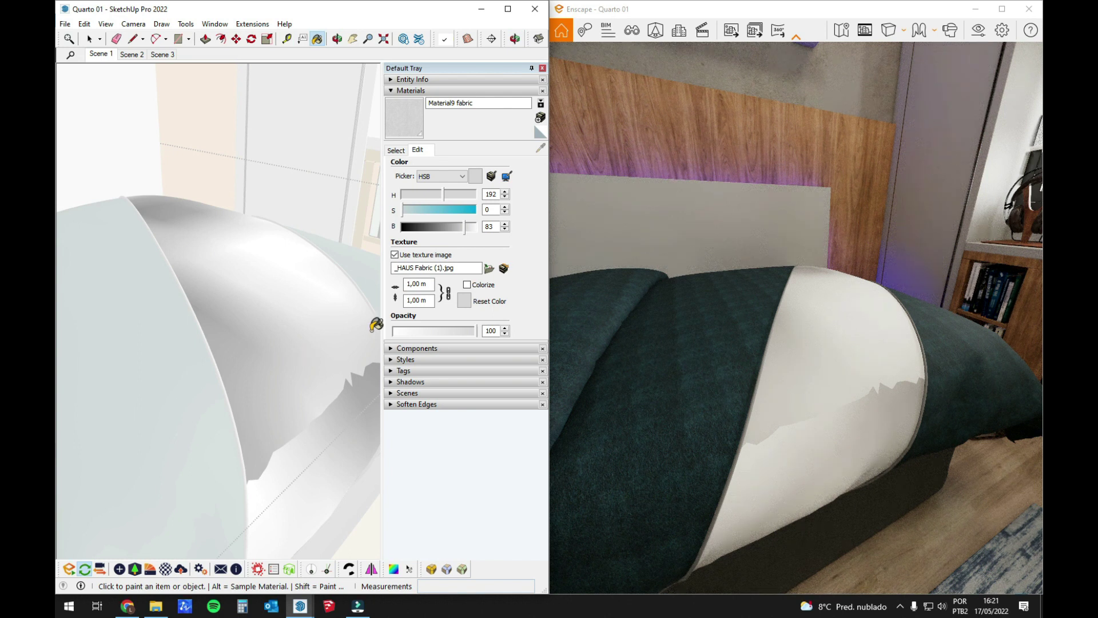
# Step: Reduce the band fabric's texture width through 0,1 m, 0,01 m and 0,001 m, settling on 0,002 m
pyautogui.doubleClick(418, 283)
pyautogui.write('0')
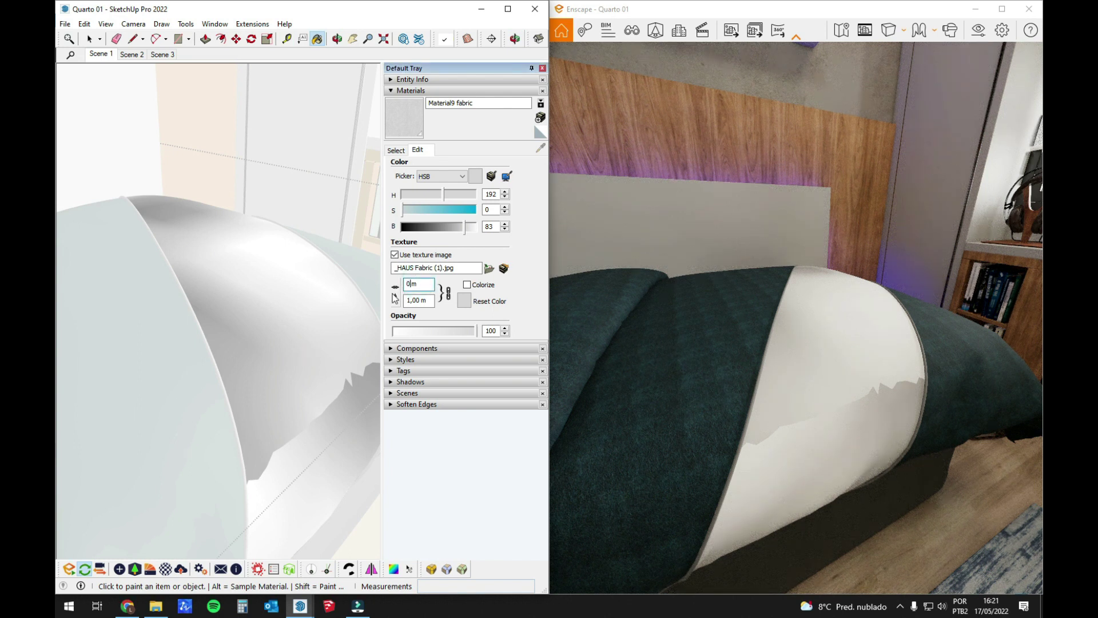
pyautogui.write(',1')
pyautogui.press('Return')
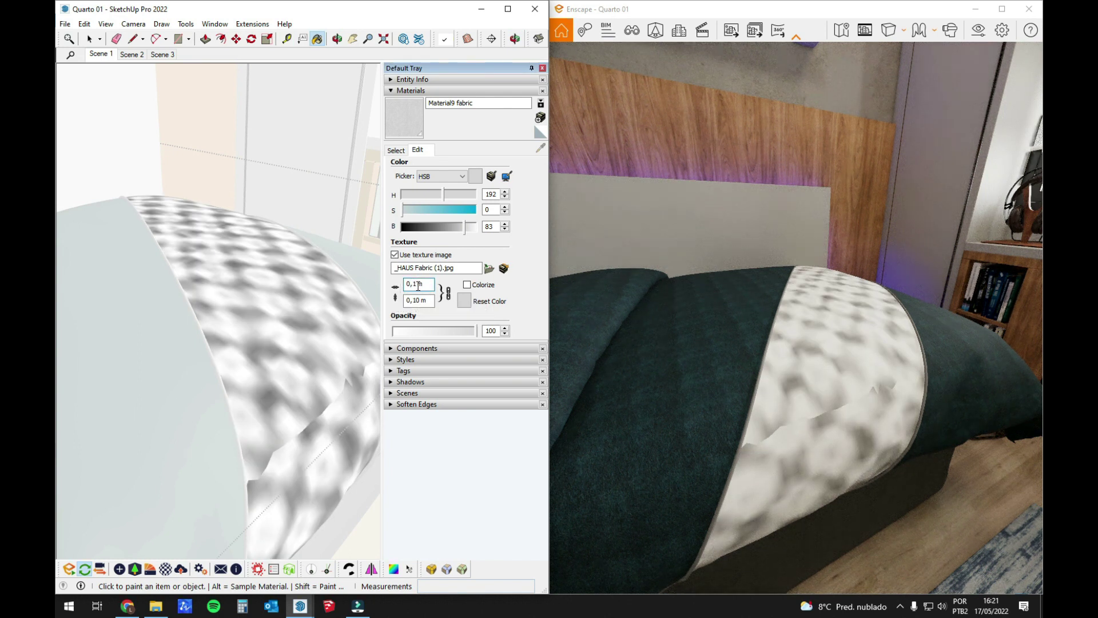
pyautogui.write('1')
pyautogui.press('Return')
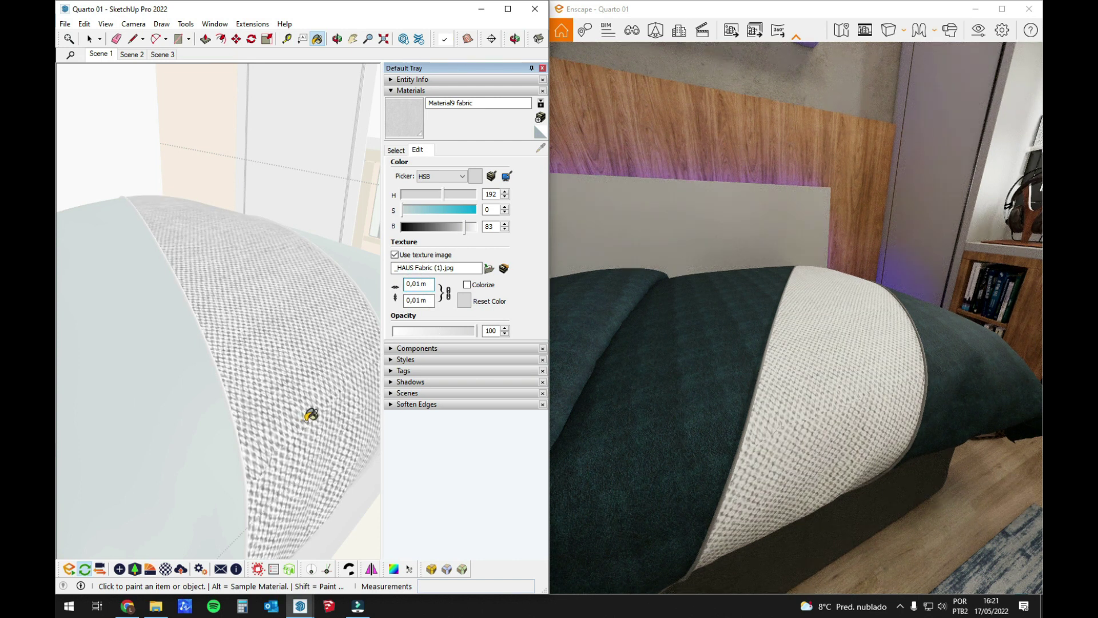
pyautogui.press('Return')
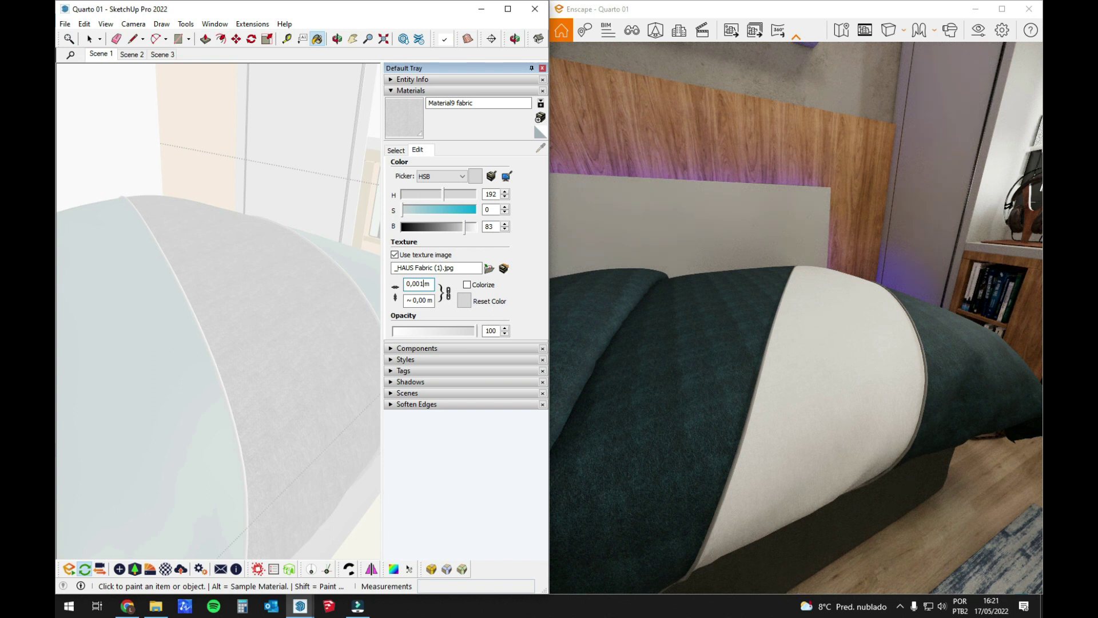
pyautogui.press('Return')
pyautogui.press('BackSpace')
pyautogui.write('2')
pyautogui.press('Return')
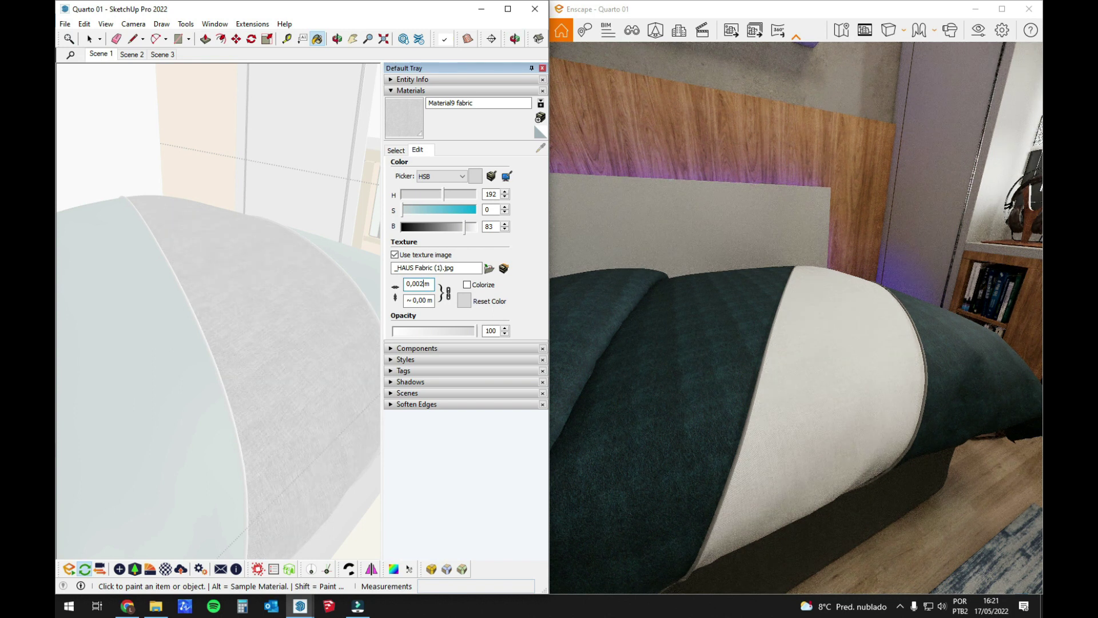
# Step: Inspect the band's weave in the render, open its material in the Enscape material editor, and rename it Material9
pyautogui.scroll(8, 872, 419)
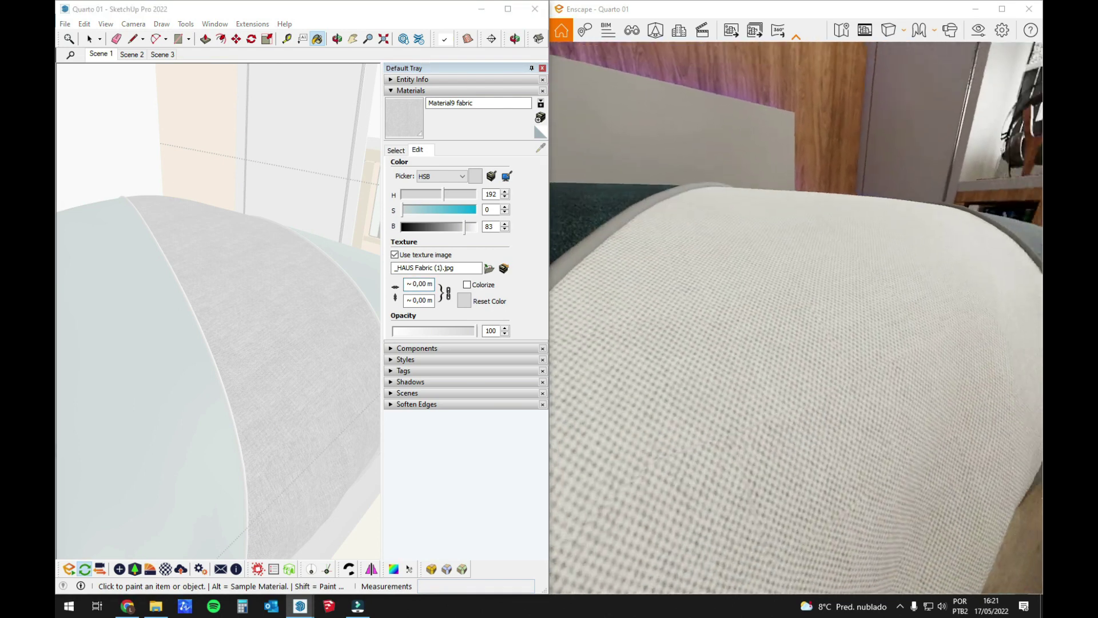
pyautogui.scroll(-8, 847, 371)
pyautogui.scroll(4, 847, 372)
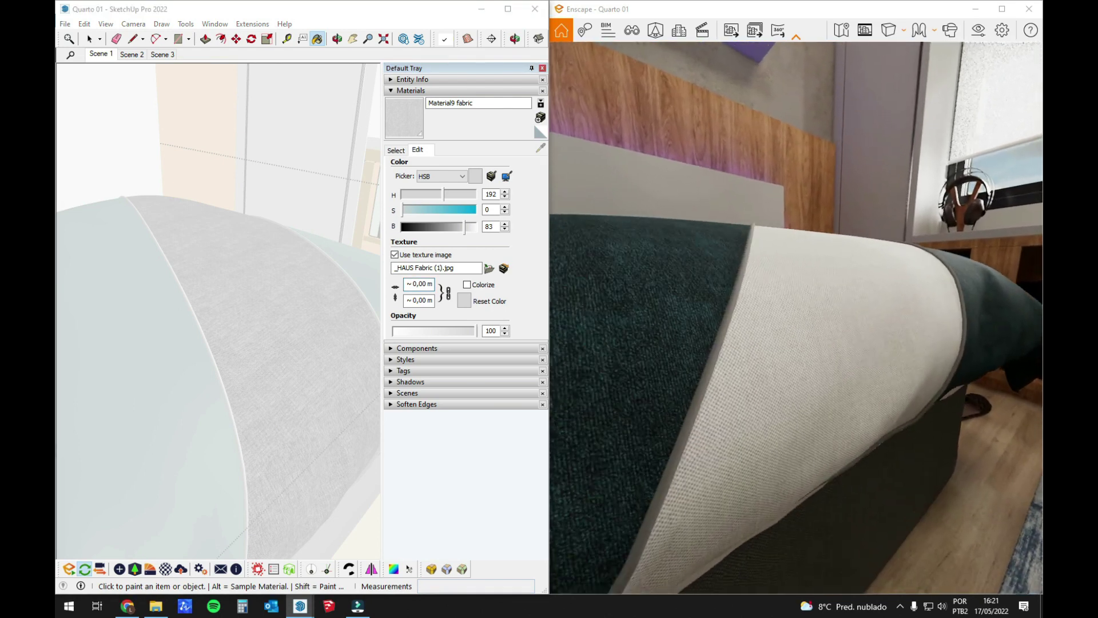
pyautogui.scroll(-5, 848, 372)
pyautogui.moveTo(847, 371); pyautogui.dragTo(884, 429, button='right')
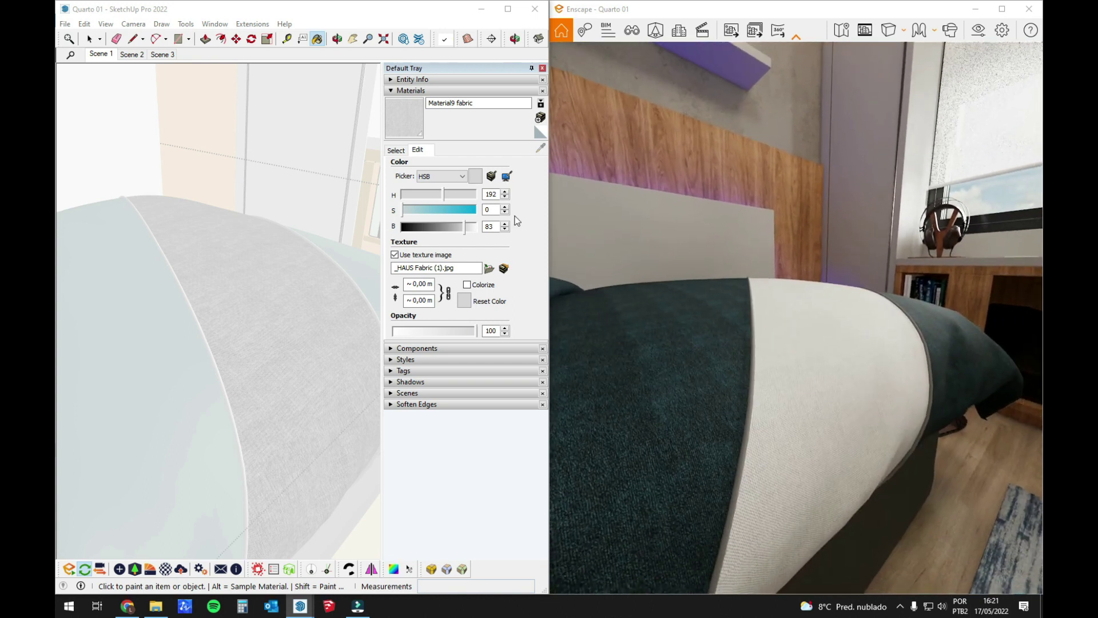
pyautogui.moveTo(196, 314)
pyautogui.mouseDown(button='middle')
pyautogui.moveTo(277, 316)
pyautogui.moveTo(247, 404)
pyautogui.moveTo(277, 424)
pyautogui.mouseUp(button='middle')
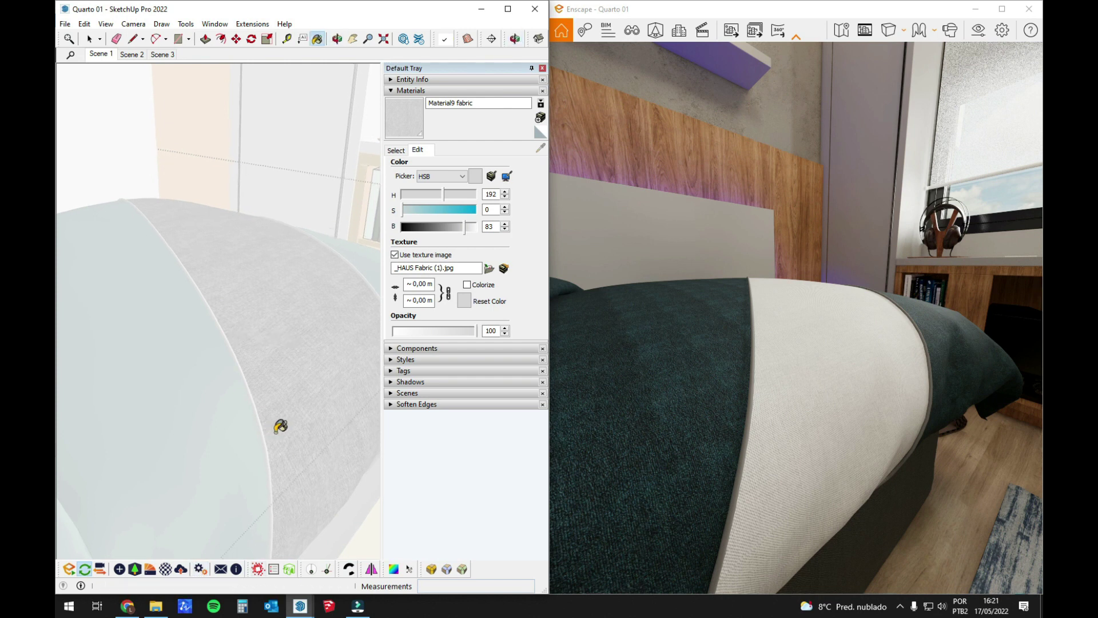
pyautogui.hotkey('shift', 'm')
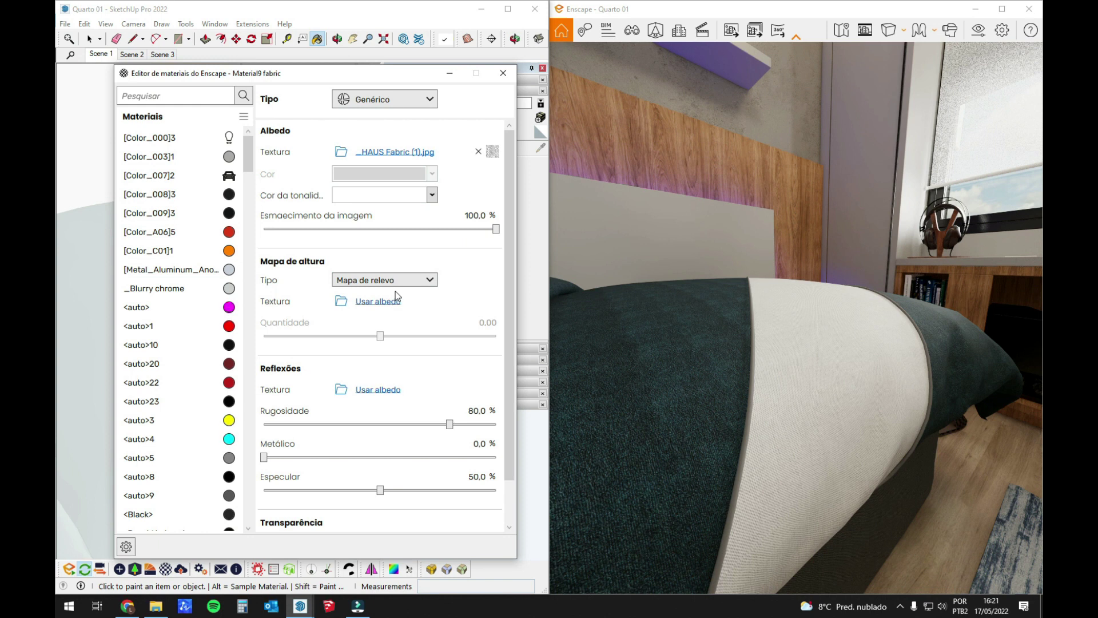
pyautogui.moveTo(375, 73); pyautogui.dragTo(265, 129)
pyautogui.doubleClick(488, 105)
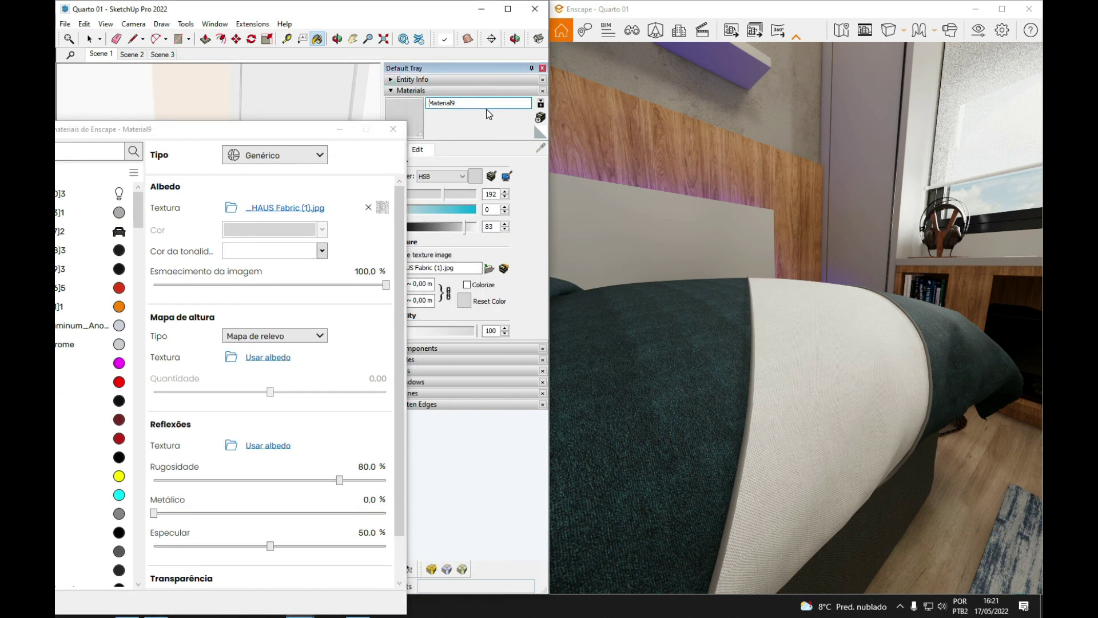
pyautogui.moveTo(274, 131); pyautogui.dragTo(382, 65)
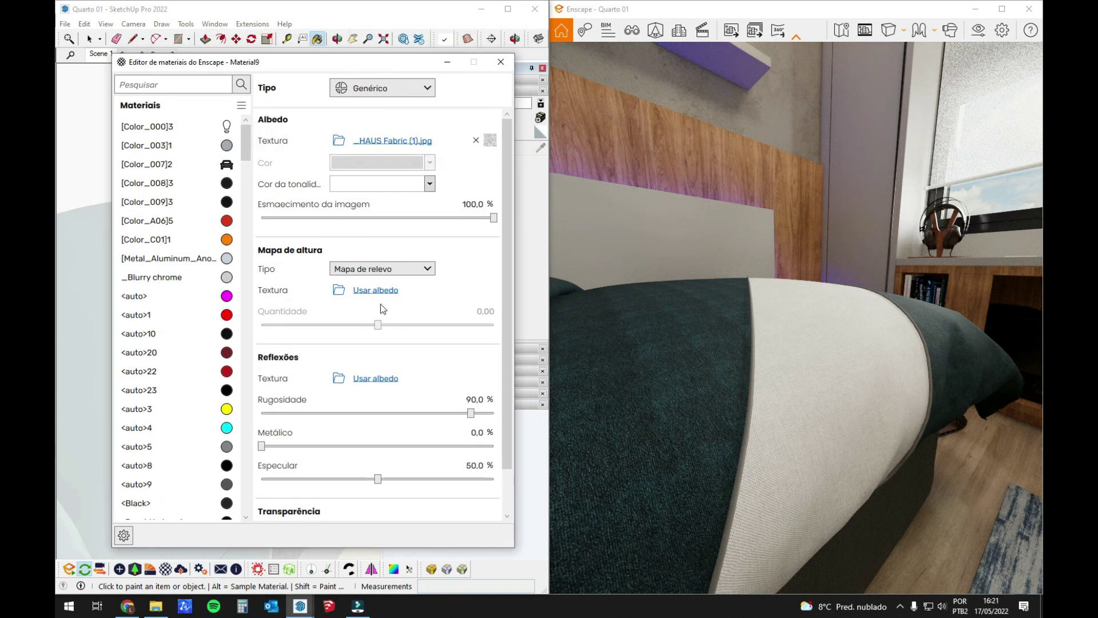
# Step: Lower the band material's roughness to 75,8% and reuse its albedo texture as a displacement map with an amount of 4,48
pyautogui.moveTo(470, 412); pyautogui.dragTo(439, 421)
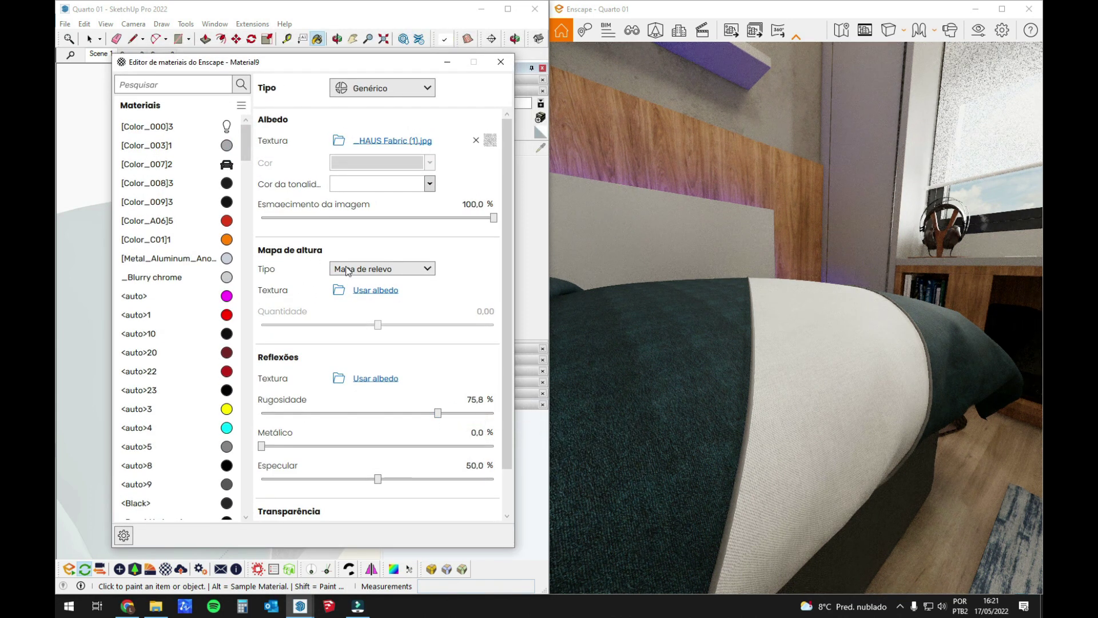
pyautogui.click(372, 290)
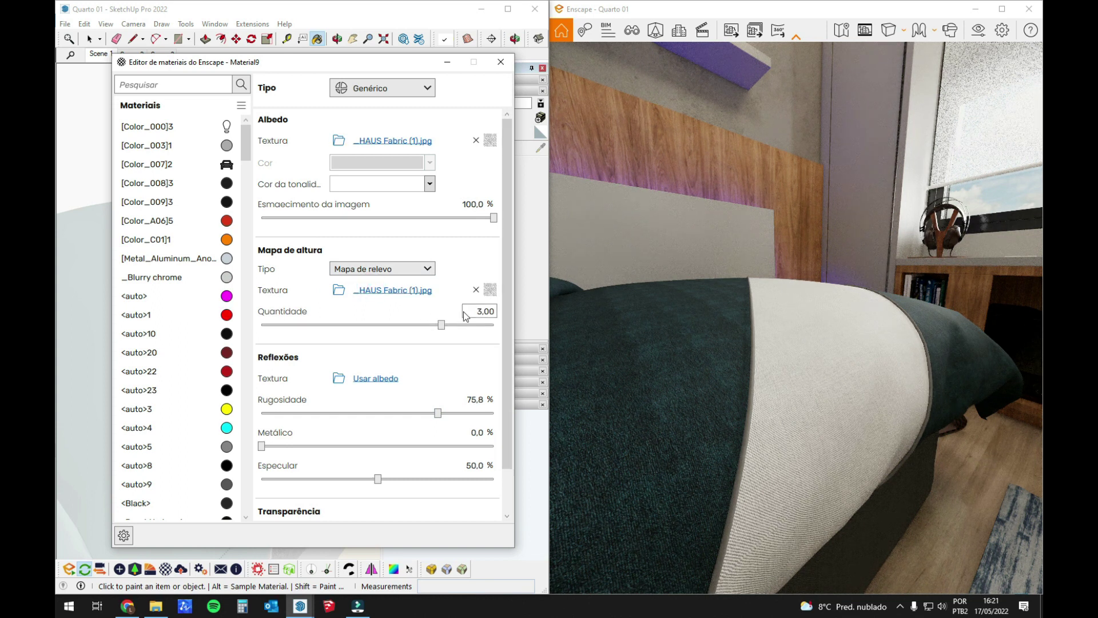
pyautogui.click(403, 270)
pyautogui.click(405, 310)
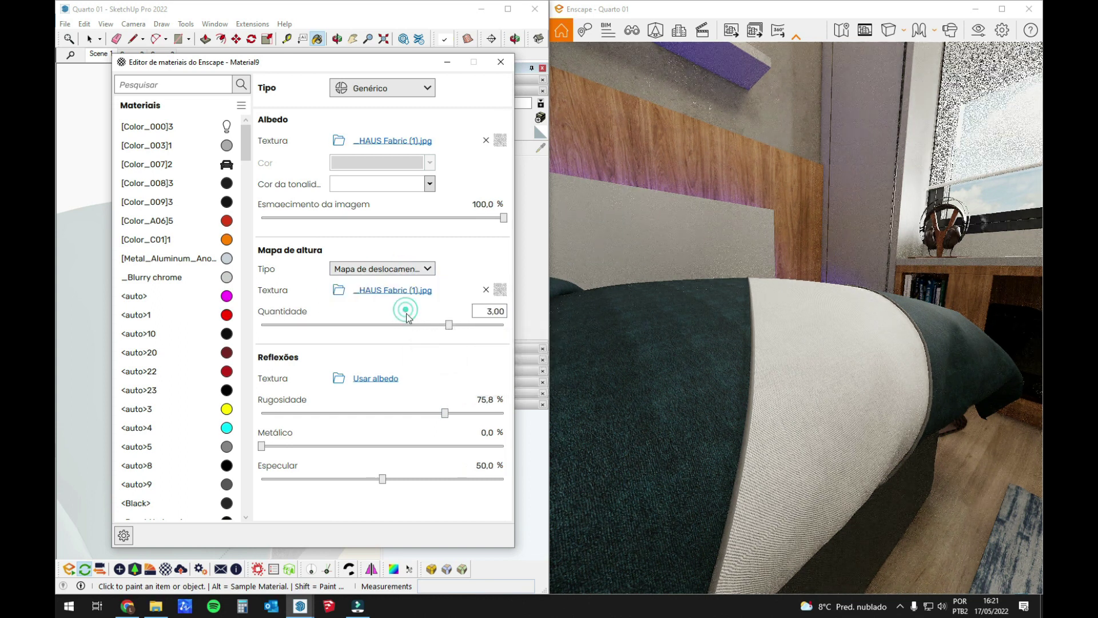
pyautogui.moveTo(448, 324); pyautogui.dragTo(463, 324)
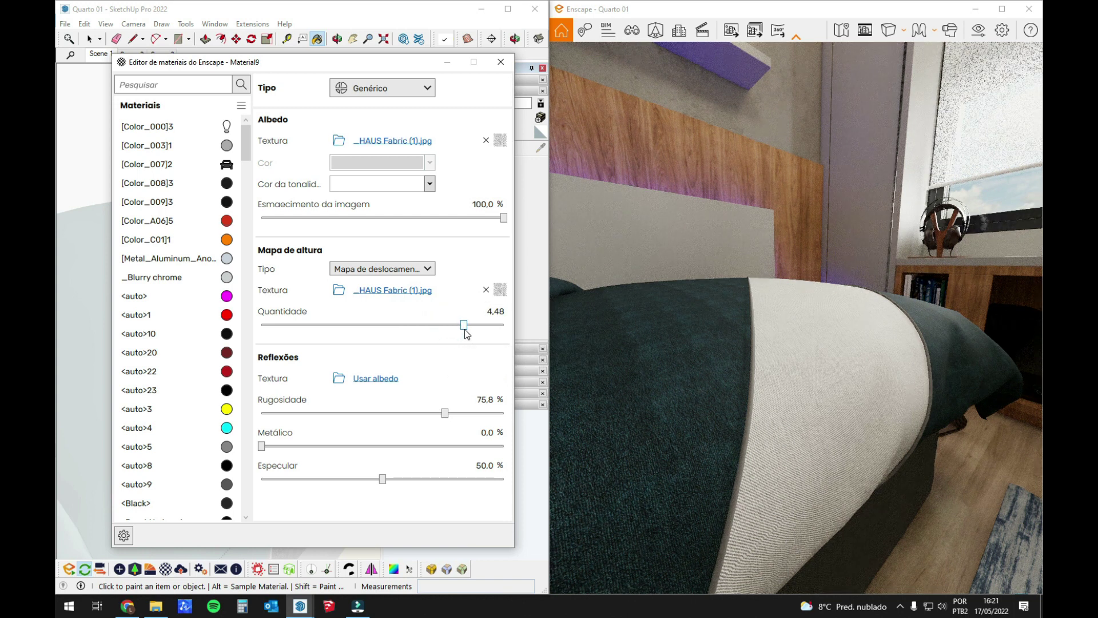
pyautogui.click(500, 63)
# Step: Inspect the white band's relief, the pillows and the mattress sheet in the render
pyautogui.moveTo(875, 387); pyautogui.dragTo(883, 364, button='right')
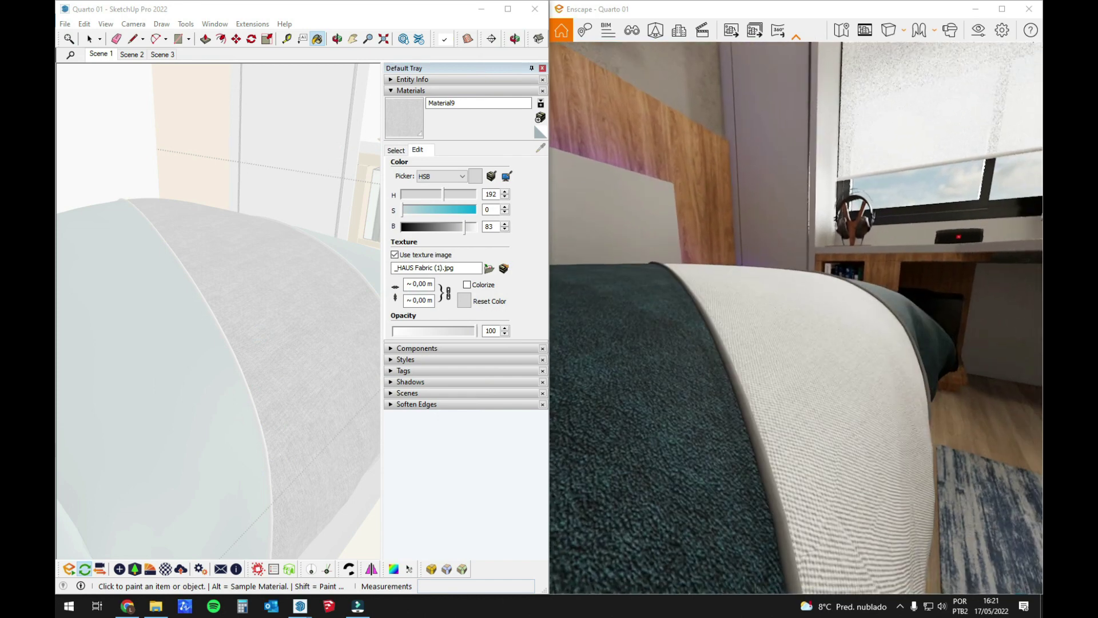
pyautogui.scroll(-5, 883, 363)
pyautogui.moveTo(796, 343); pyautogui.dragTo(953, 343, button='right')
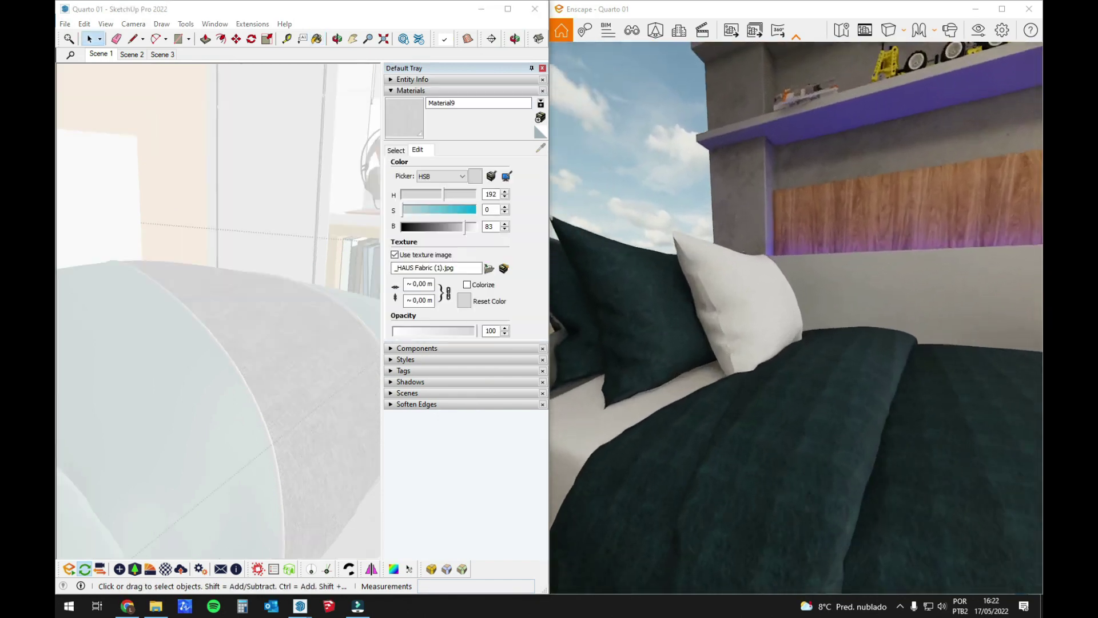
pyautogui.scroll(10, 737, 297)
pyautogui.scroll(-8, 795, 318)
pyautogui.scroll(5, 796, 318)
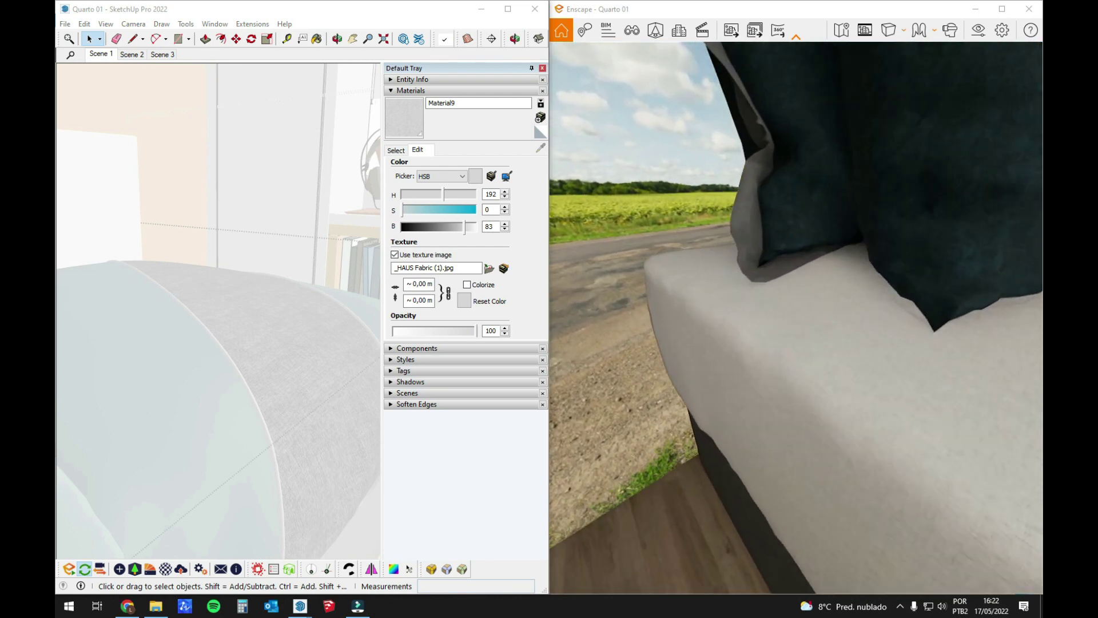
pyautogui.scroll(-6, 796, 317)
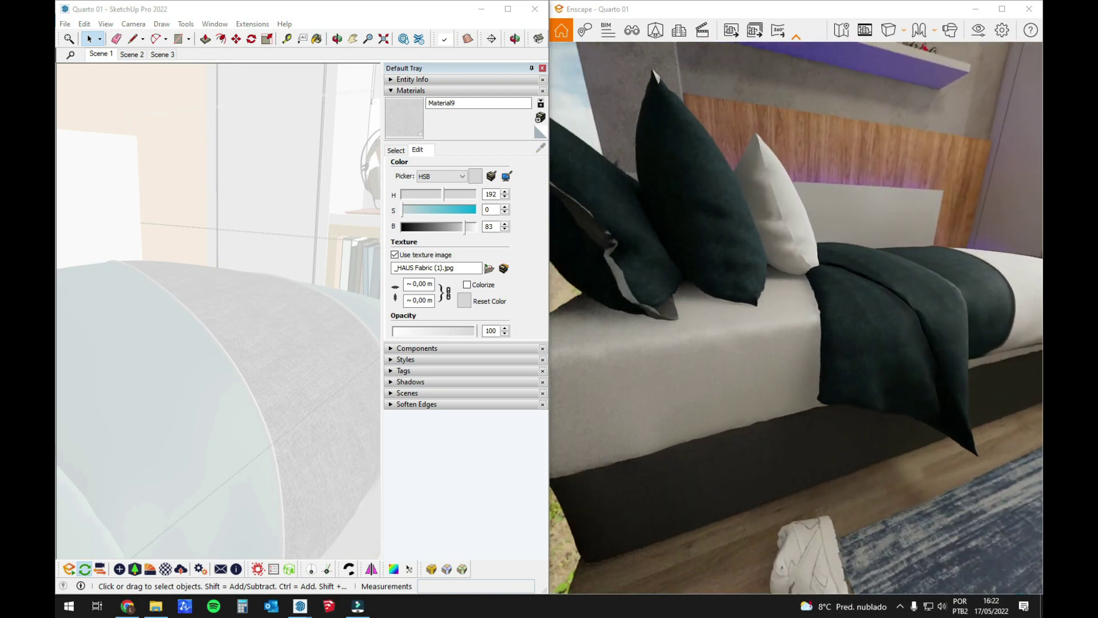
pyautogui.scroll(5, 798, 377)
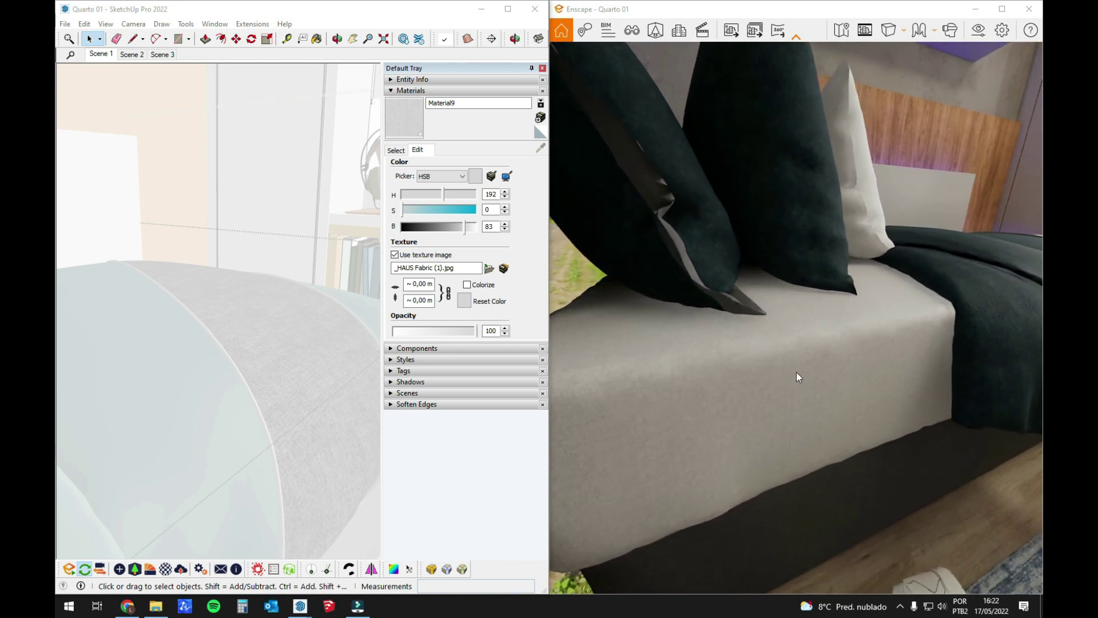
# Step: Select all the mattress sheet's faces inside its group and apply a Box Map UV projection to them
pyautogui.moveTo(241, 386)
pyautogui.mouseDown(button='middle')
pyautogui.moveTo(164, 404)
pyautogui.moveTo(338, 368)
pyautogui.moveTo(331, 331)
pyautogui.moveTo(328, 389)
pyautogui.moveTo(270, 382)
pyautogui.mouseUp(button='middle')
pyautogui.scroll(-3, 338, 363)
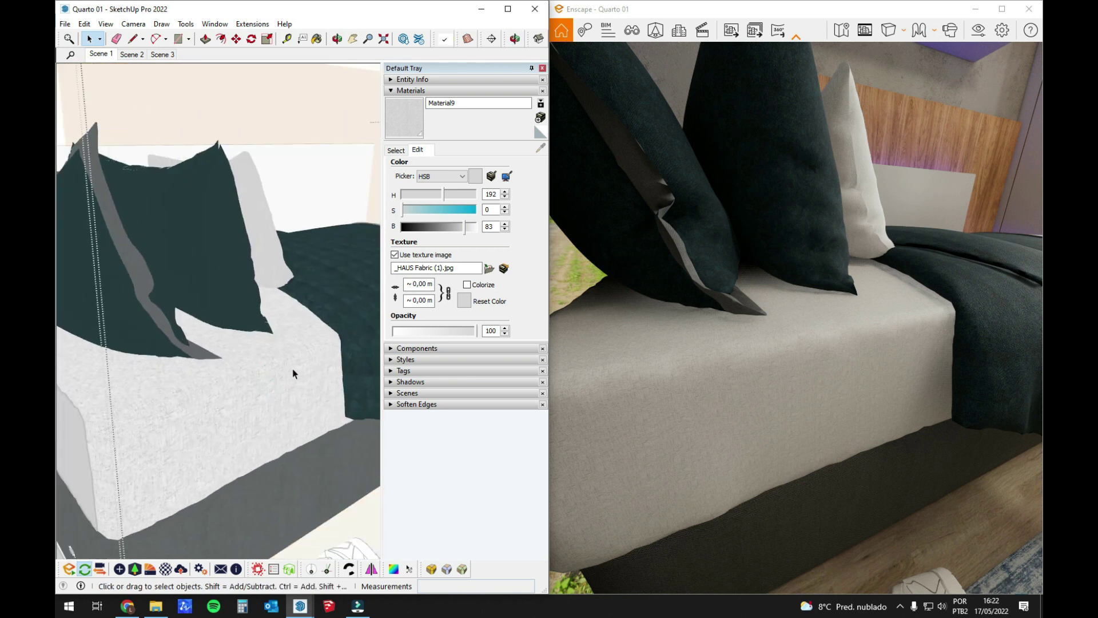
pyautogui.doubleClick(293, 372)
pyautogui.tripleClick(298, 386)
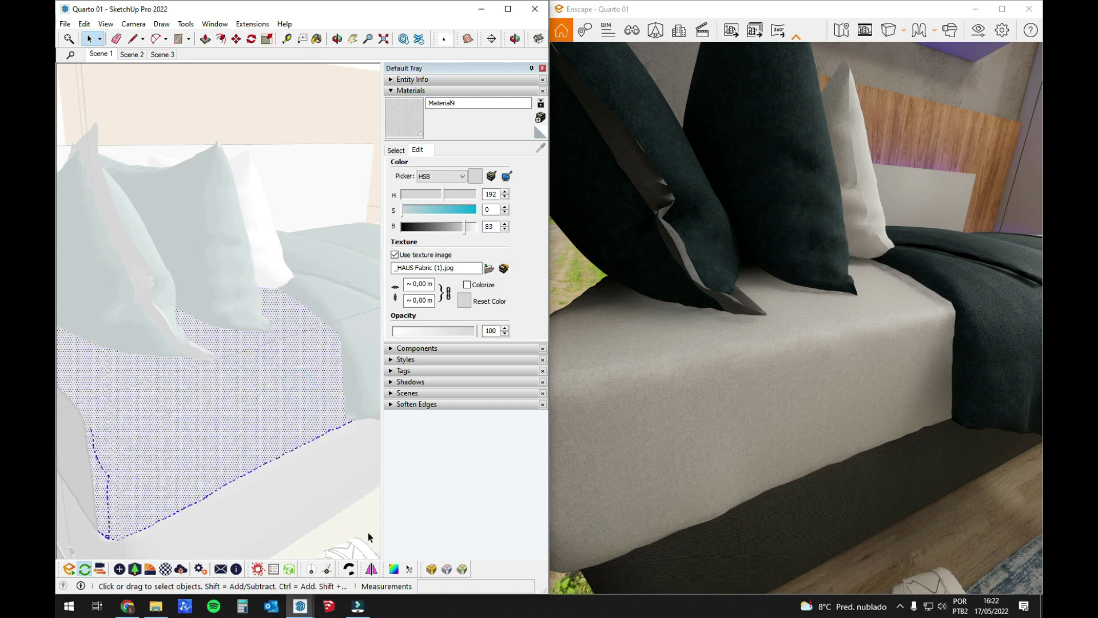
pyautogui.click(393, 568)
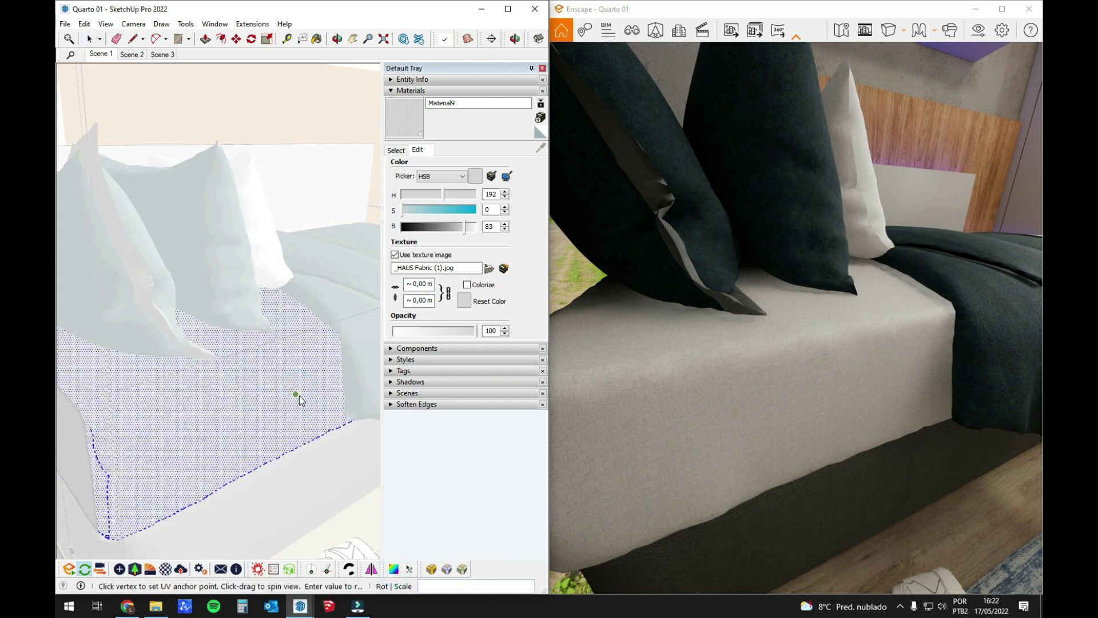
pyautogui.rightClick(288, 378)
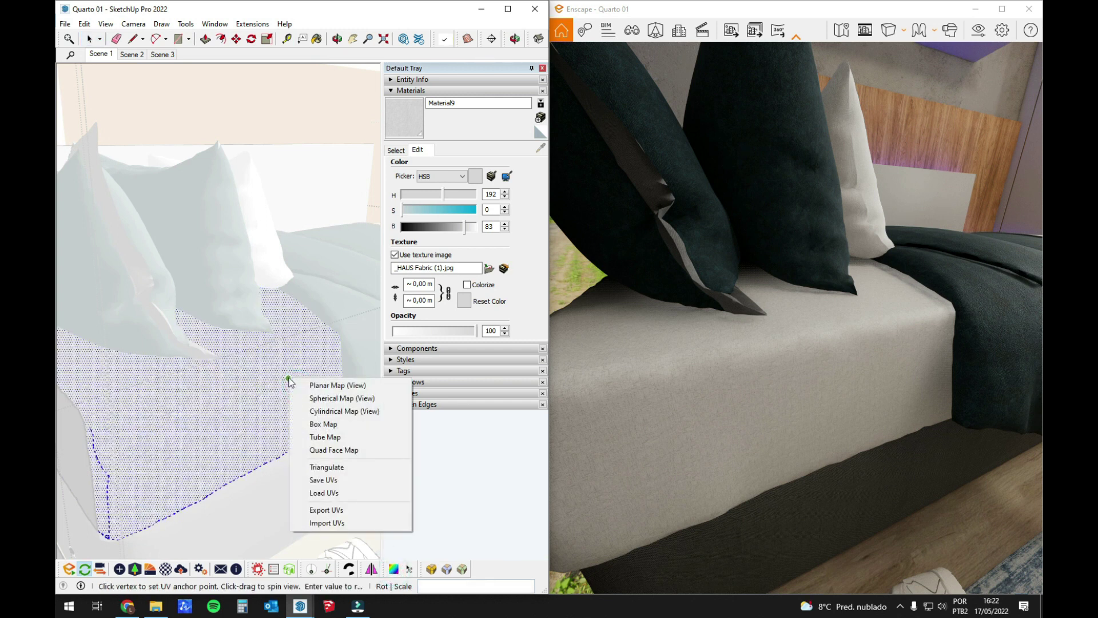
pyautogui.click(343, 423)
pyautogui.moveTo(341, 384)
pyautogui.mouseDown(button='middle')
pyautogui.moveTo(268, 400)
pyautogui.moveTo(294, 406)
pyautogui.moveTo(320, 400)
pyautogui.moveTo(107, 394)
pyautogui.moveTo(147, 432)
pyautogui.moveTo(129, 437)
pyautogui.moveTo(224, 412)
pyautogui.mouseUp(button='middle')
pyautogui.press('space')
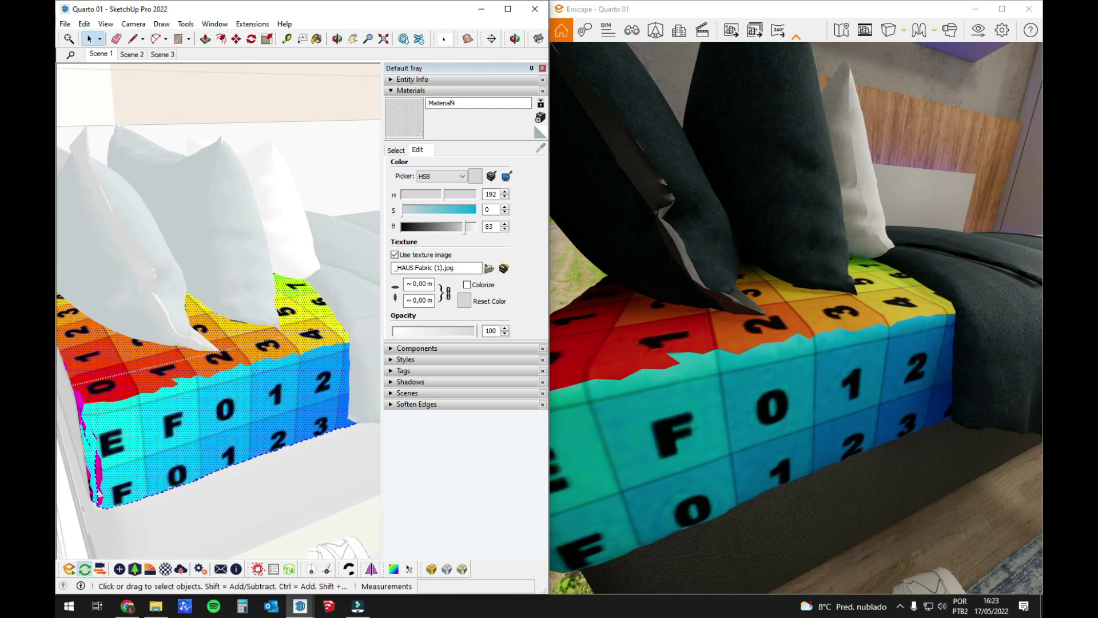
# Step: Save the UVs of the mattress sheet's selected faces
pyautogui.click(393, 568)
pyautogui.rightClick(290, 364)
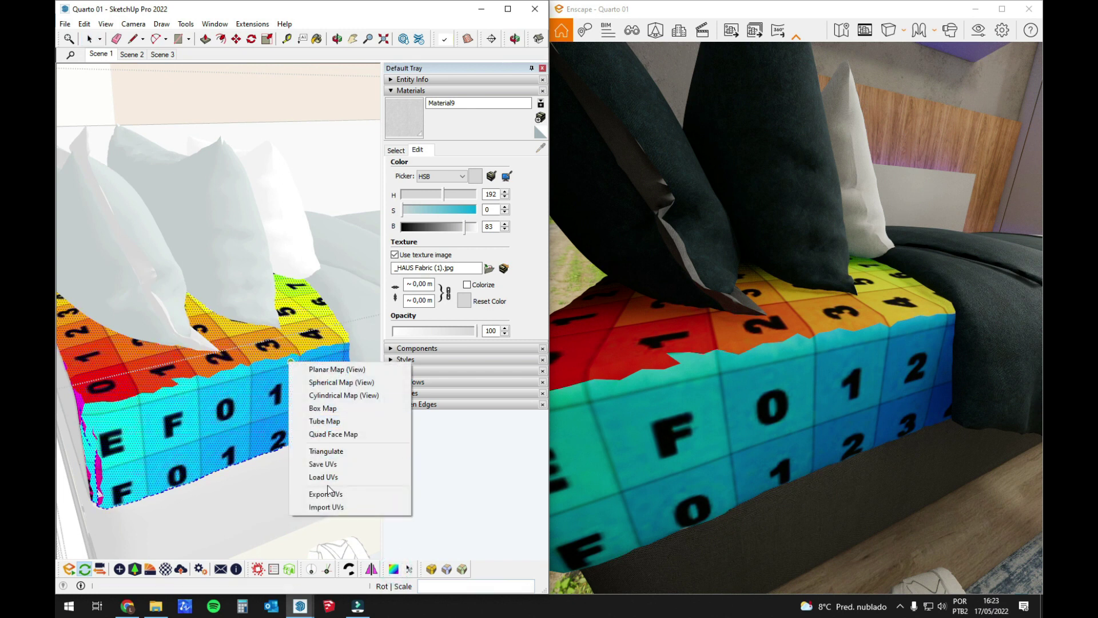
pyautogui.click(333, 464)
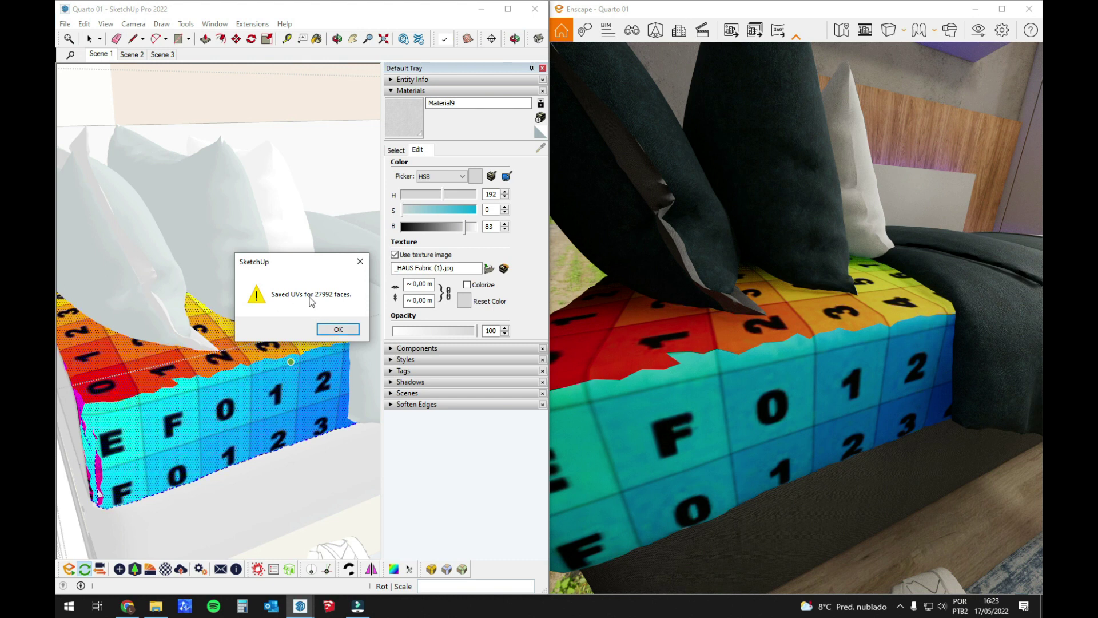
pyautogui.click(338, 330)
# Step: Create a new material from the _HAUS Fabric (50) image with a texture width of 1 m
pyautogui.moveTo(338, 330)
pyautogui.mouseDown(button='middle')
pyautogui.moveTo(272, 388)
pyautogui.moveTo(246, 395)
pyautogui.mouseUp(button='middle')
pyautogui.click(540, 130)
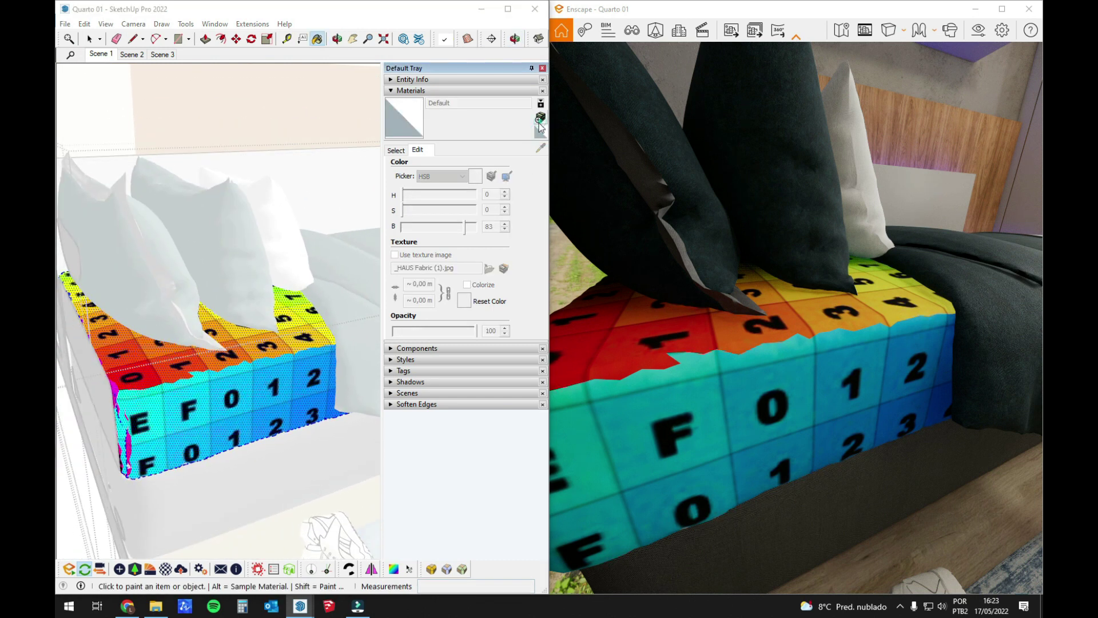
pyautogui.click(539, 119)
pyautogui.click(611, 342)
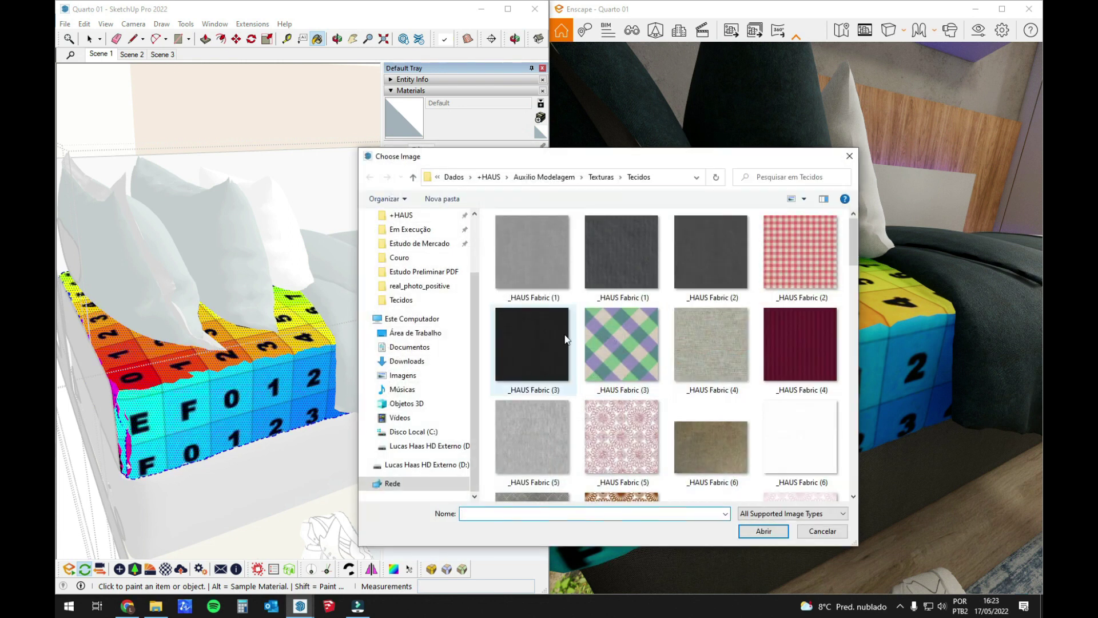
pyautogui.click(808, 432)
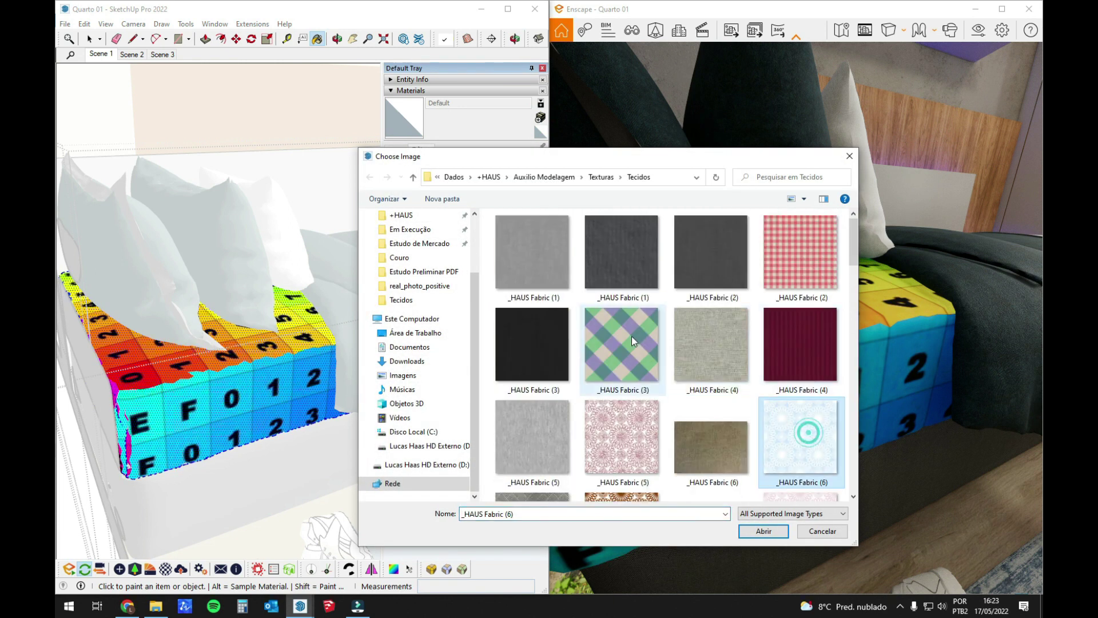
pyautogui.scroll(-10, 631, 335)
pyautogui.click(555, 440)
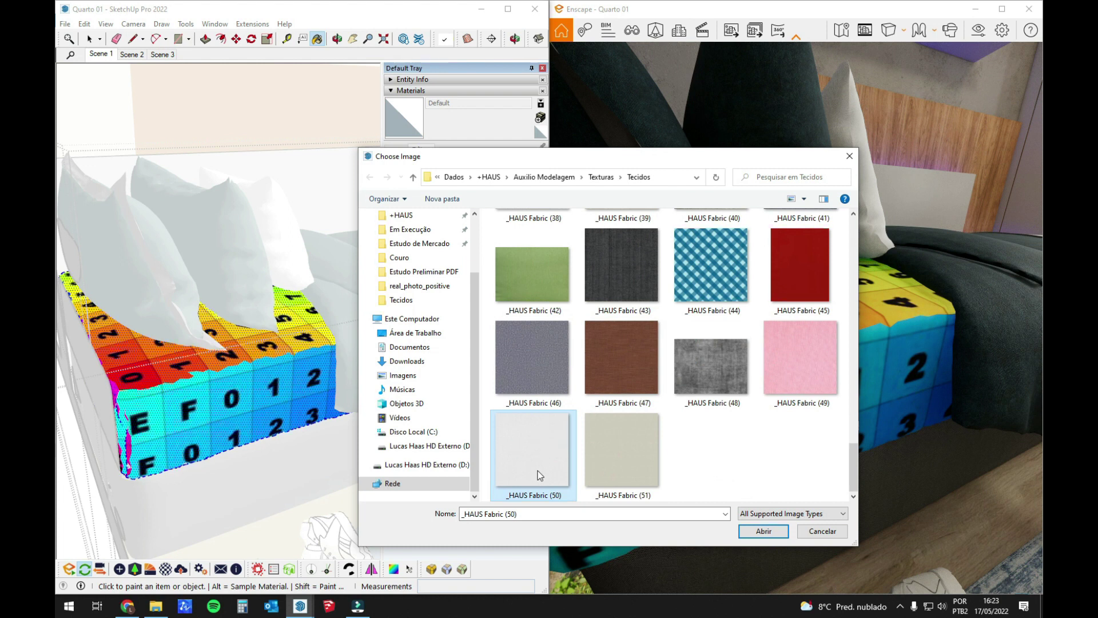
pyautogui.click(769, 532)
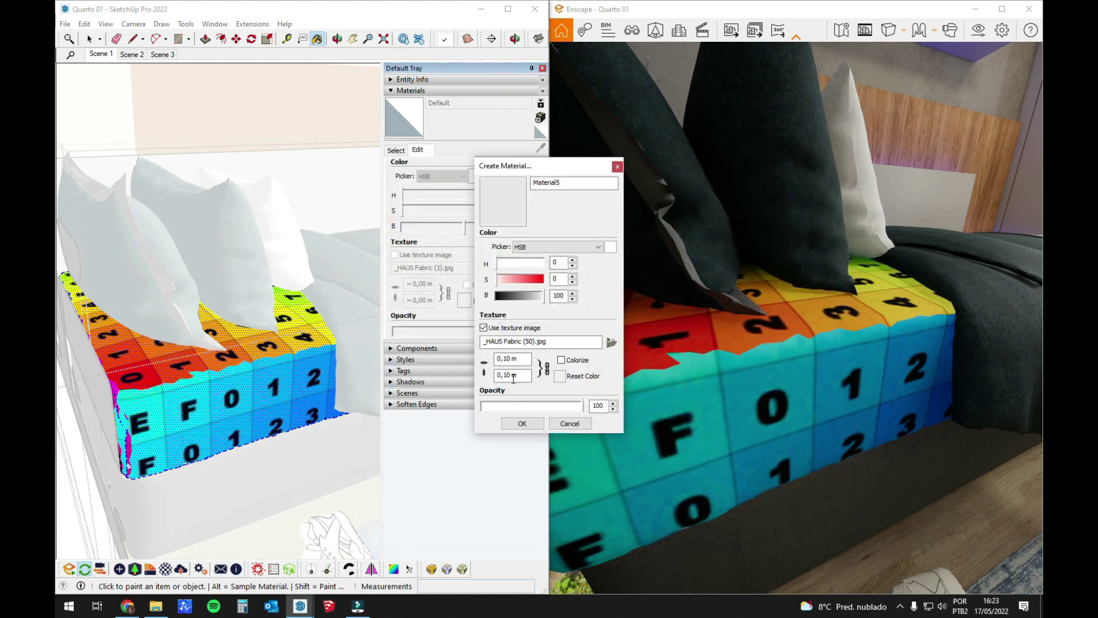
pyautogui.moveTo(497, 361); pyautogui.dragTo(495, 358)
pyautogui.click(522, 423)
# Step: Paint the mattress sheet's faces with the new fabric material and load the saved UVs onto them
pyautogui.moveTo(283, 378); pyautogui.dragTo(277, 362, button='middle')
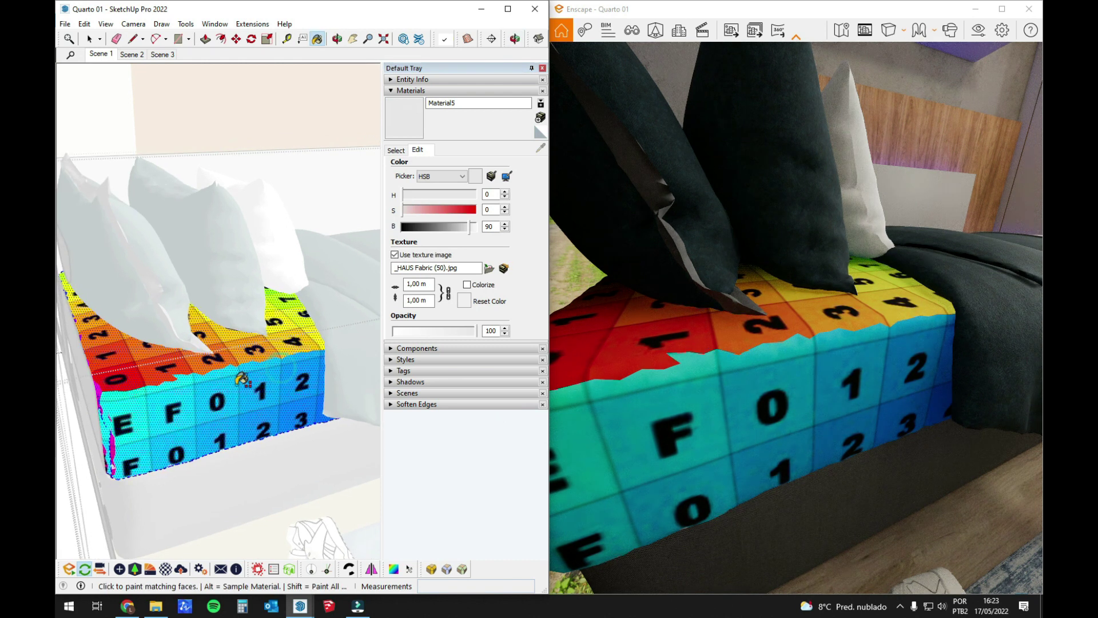
pyautogui.click(307, 357)
pyautogui.press('space')
pyautogui.moveTo(159, 396)
pyautogui.mouseDown(button='middle')
pyautogui.moveTo(232, 400)
pyautogui.moveTo(246, 412)
pyautogui.mouseUp(button='middle')
pyautogui.click(393, 568)
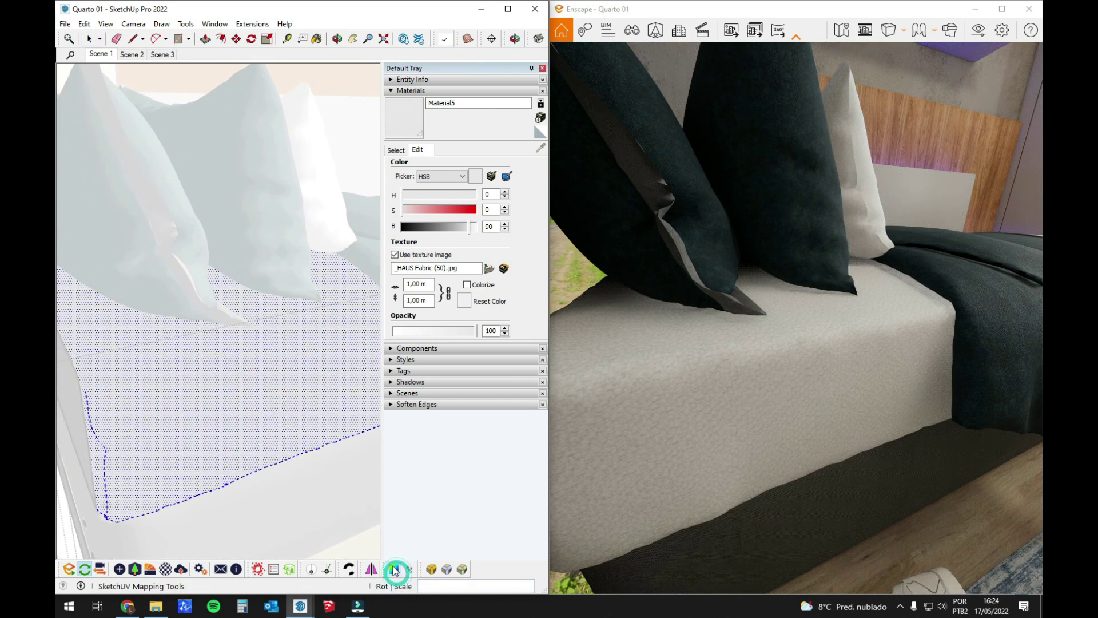
pyautogui.rightClick(307, 366)
pyautogui.click(362, 477)
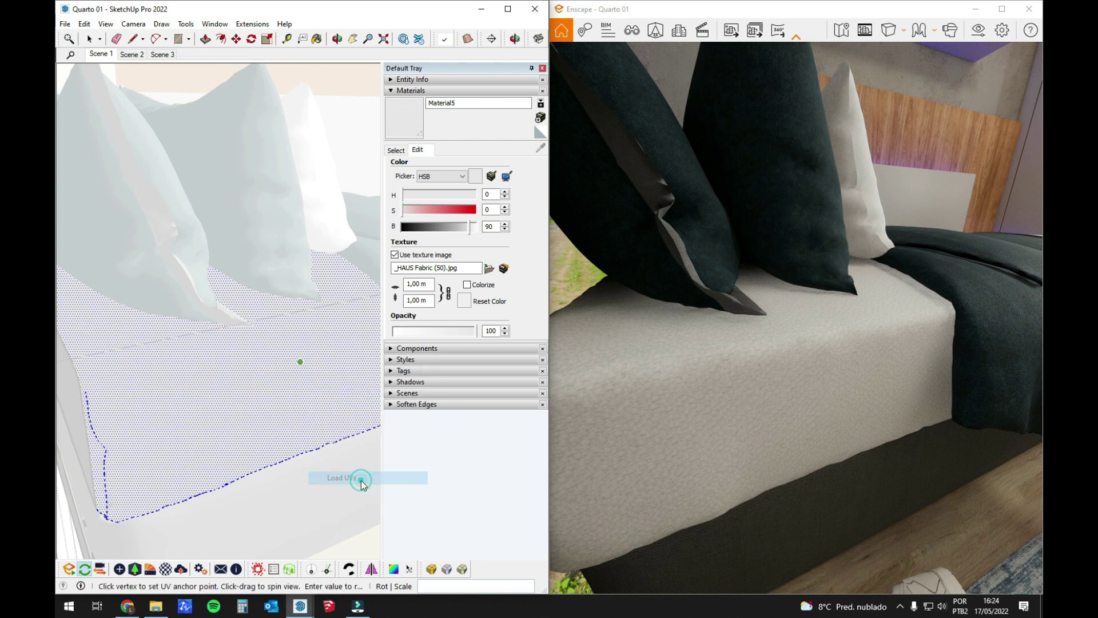
pyautogui.click(343, 326)
# Step: Set the mattress sheet fabric's texture width to 0,1 m
pyautogui.moveTo(343, 329)
pyautogui.mouseDown(button='middle')
pyautogui.moveTo(328, 392)
pyautogui.moveTo(311, 387)
pyautogui.moveTo(312, 362)
pyautogui.moveTo(277, 351)
pyautogui.moveTo(272, 333)
pyautogui.mouseUp(button='middle')
pyautogui.click(431, 280)
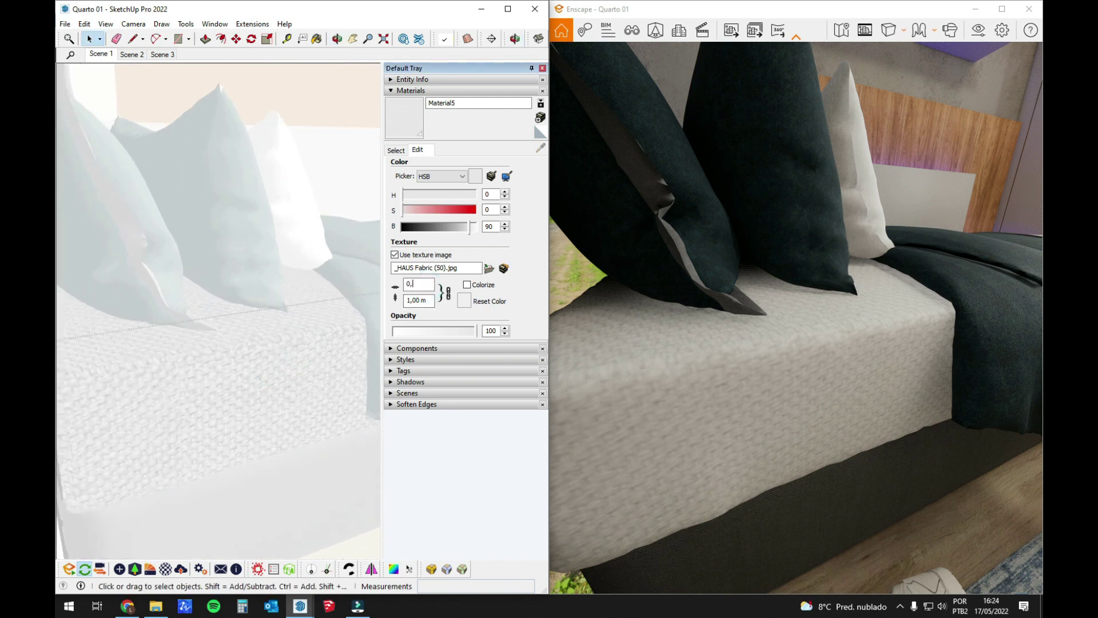
pyautogui.write('0,1')
pyautogui.press('Return')
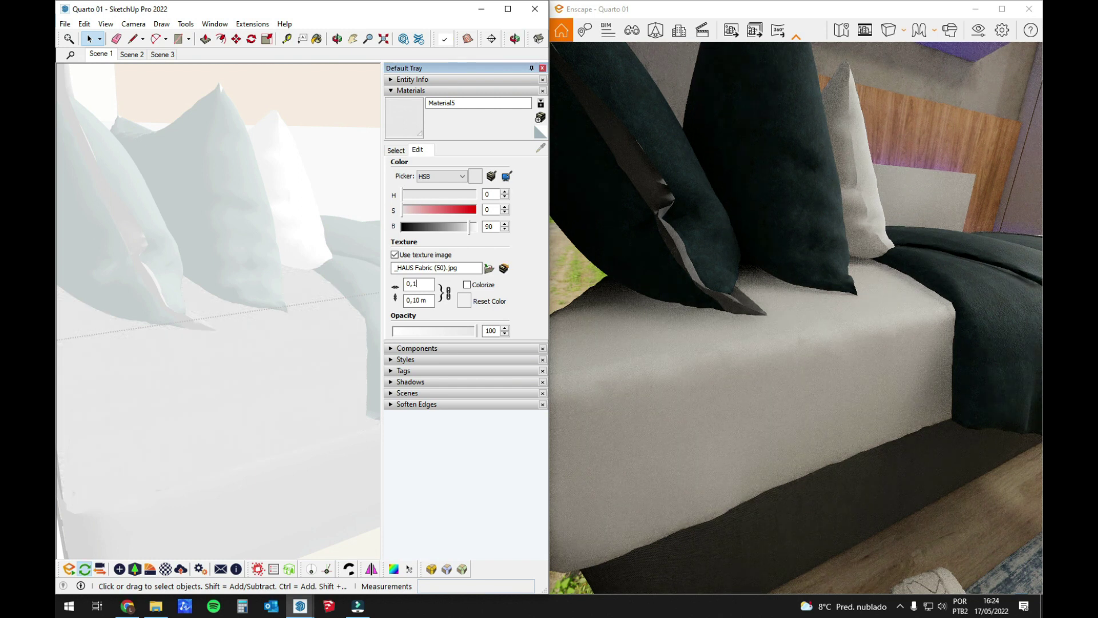
# Step: In the Enscape material editor, reuse the sheet fabric's albedo as a displacement map with an amount of 5,65 and lower its roughness
pyautogui.moveTo(356, 390)
pyautogui.mouseDown(button='middle')
pyautogui.moveTo(343, 375)
pyautogui.moveTo(304, 403)
pyautogui.mouseUp(button='middle')
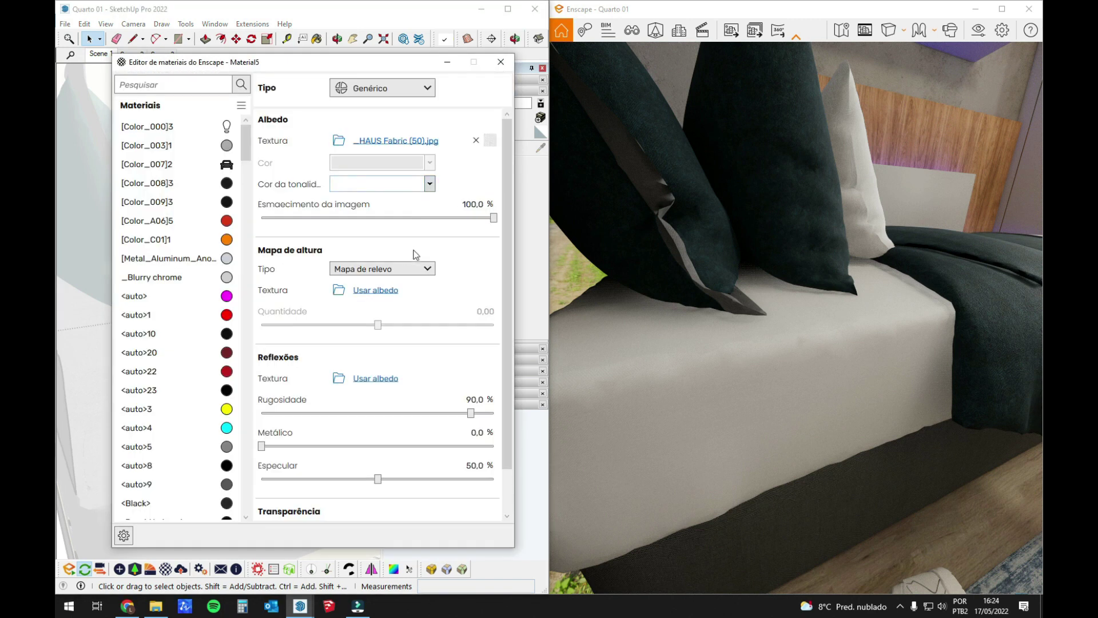
pyautogui.click(372, 290)
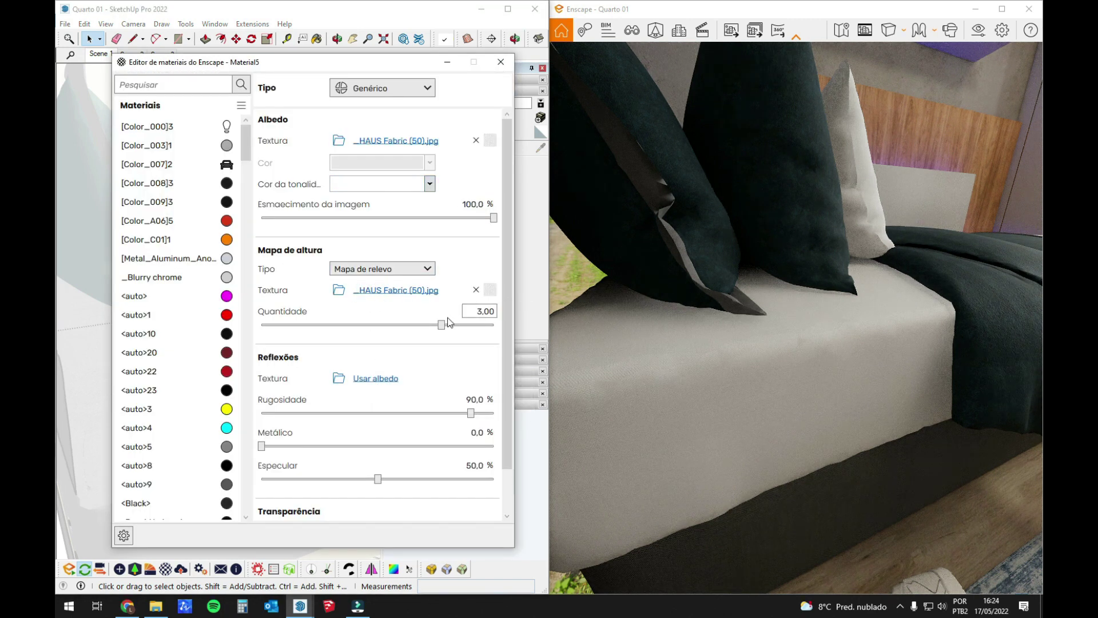
pyautogui.click(401, 269)
pyautogui.click(399, 308)
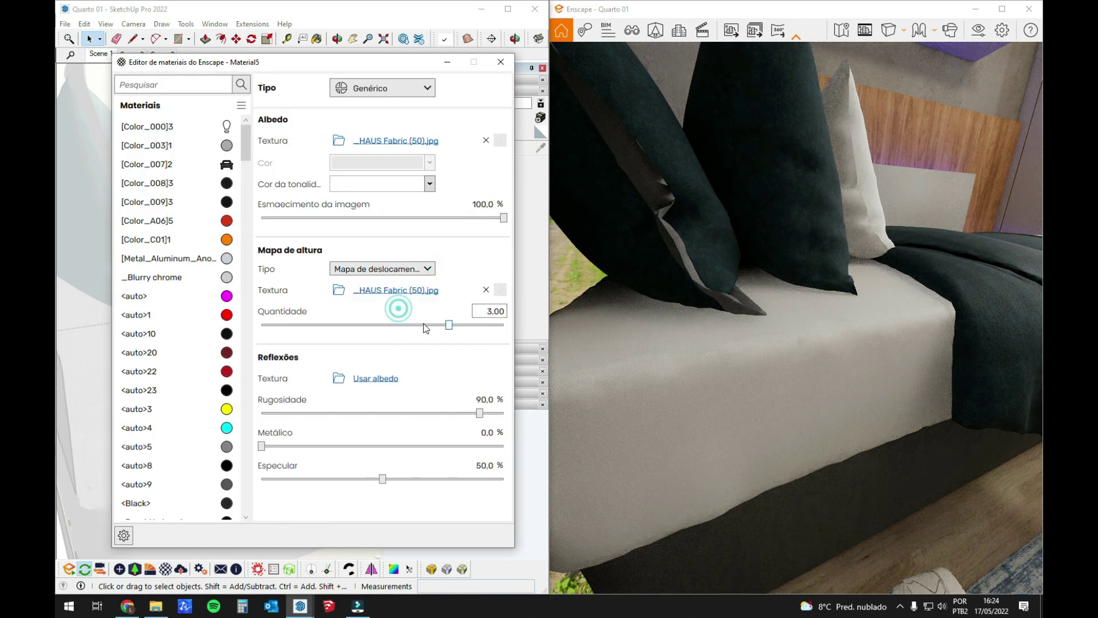
pyautogui.moveTo(450, 325); pyautogui.dragTo(474, 335)
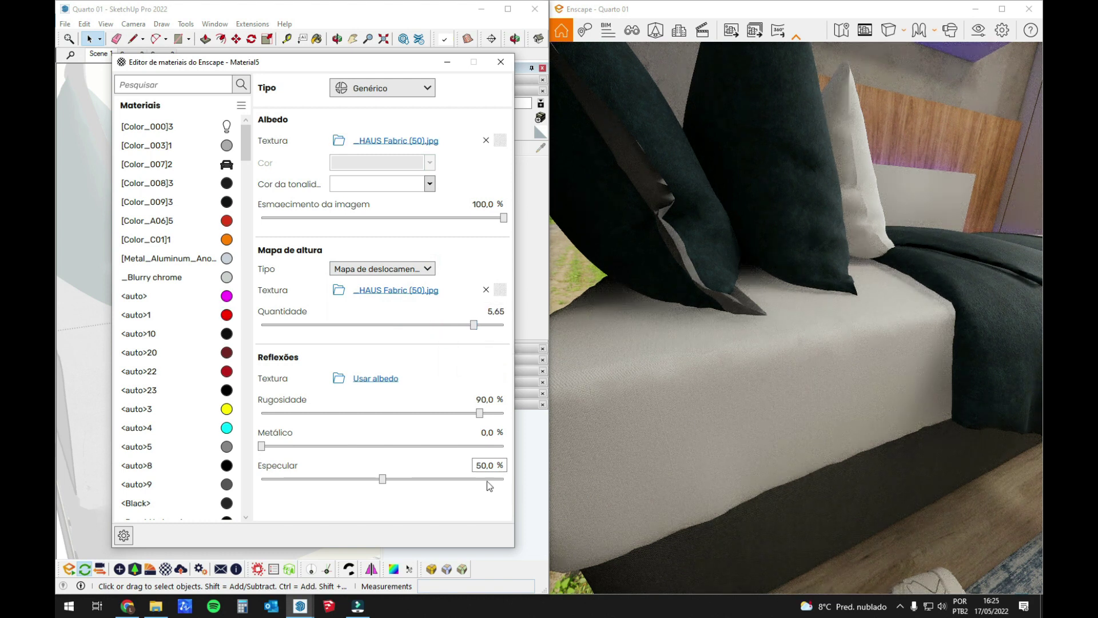
pyautogui.moveTo(480, 413); pyautogui.dragTo(457, 413)
pyautogui.click(500, 62)
# Step: Inspect the white pillow's fabric and the shelf wall above the headboard in the render
pyautogui.moveTo(289, 375)
pyautogui.mouseDown(button='middle')
pyautogui.moveTo(280, 363)
pyautogui.moveTo(179, 365)
pyautogui.mouseUp(button='middle')
pyautogui.press('Escape')
pyautogui.scroll(2, 186, 212)
pyautogui.moveTo(186, 209)
pyautogui.mouseDown(button='middle')
pyautogui.moveTo(162, 201)
pyautogui.moveTo(283, 289)
pyautogui.moveTo(223, 272)
pyautogui.moveTo(238, 301)
pyautogui.moveTo(220, 312)
pyautogui.mouseUp(button='middle')
pyautogui.scroll(2, 223, 272)
pyautogui.moveTo(917, 286); pyautogui.dragTo(846, 282, button='right')
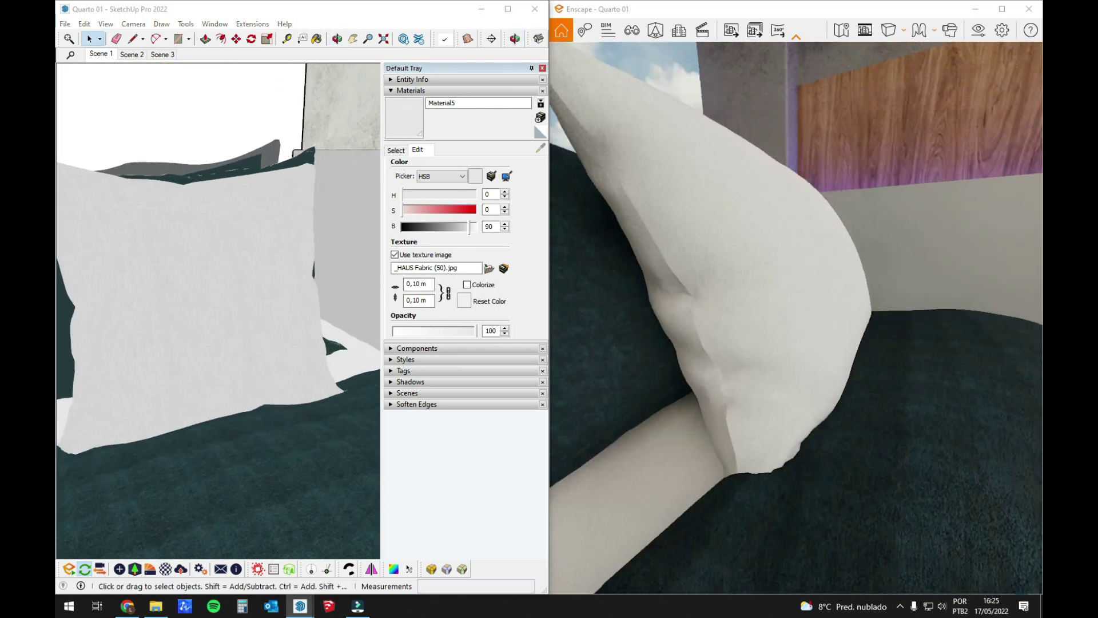
pyautogui.scroll(4, 796, 297)
pyautogui.moveTo(796, 297); pyautogui.dragTo(920, 300, button='right')
pyautogui.moveTo(796, 318)
pyautogui.mouseDown(button='right')
pyautogui.moveTo(829, 312)
pyautogui.moveTo(772, 309)
pyautogui.moveTo(830, 326)
pyautogui.moveTo(935, 314)
pyautogui.moveTo(846, 311)
pyautogui.mouseUp(button='right')
pyautogui.scroll(-5, 796, 317)
pyautogui.moveTo(796, 317)
pyautogui.mouseDown(button='middle')
pyautogui.moveTo(800, 349)
pyautogui.moveTo(796, 246)
pyautogui.moveTo(809, 377)
pyautogui.moveTo(812, 363)
pyautogui.mouseUp(button='middle')
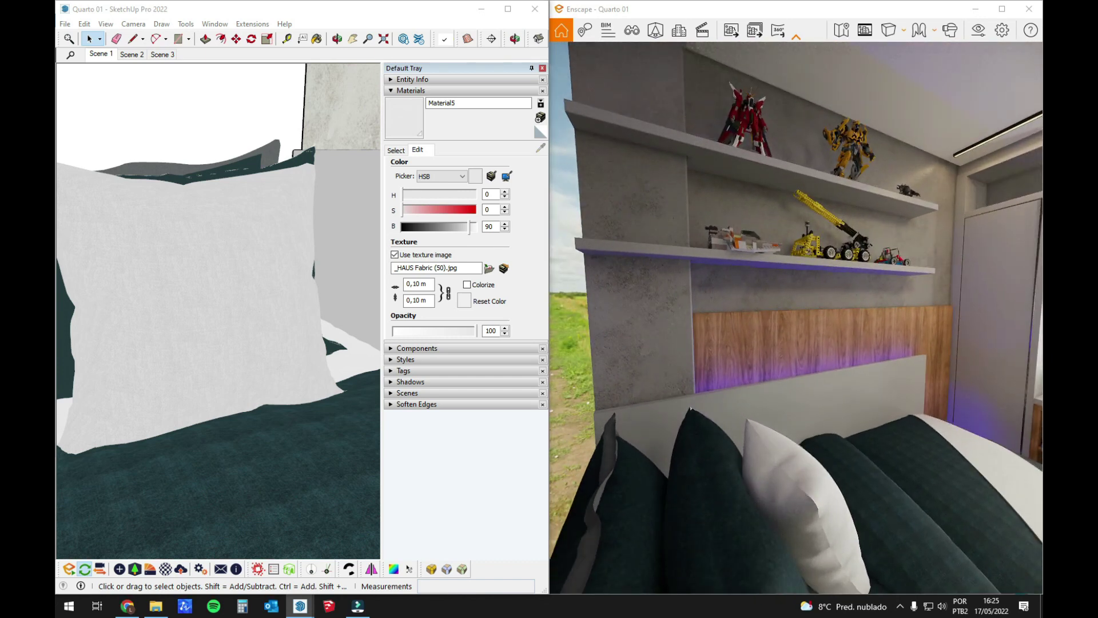
pyautogui.moveTo(812, 363); pyautogui.dragTo(812, 334)
# Step: Sample the concrete material from the wall above the headboard and open it in the Enscape material editor
pyautogui.moveTo(314, 434); pyautogui.dragTo(366, 394, button='middle')
pyautogui.scroll(-4, 288, 364)
pyautogui.moveTo(288, 364); pyautogui.dragTo(284, 269, button='middle')
pyautogui.press('b')
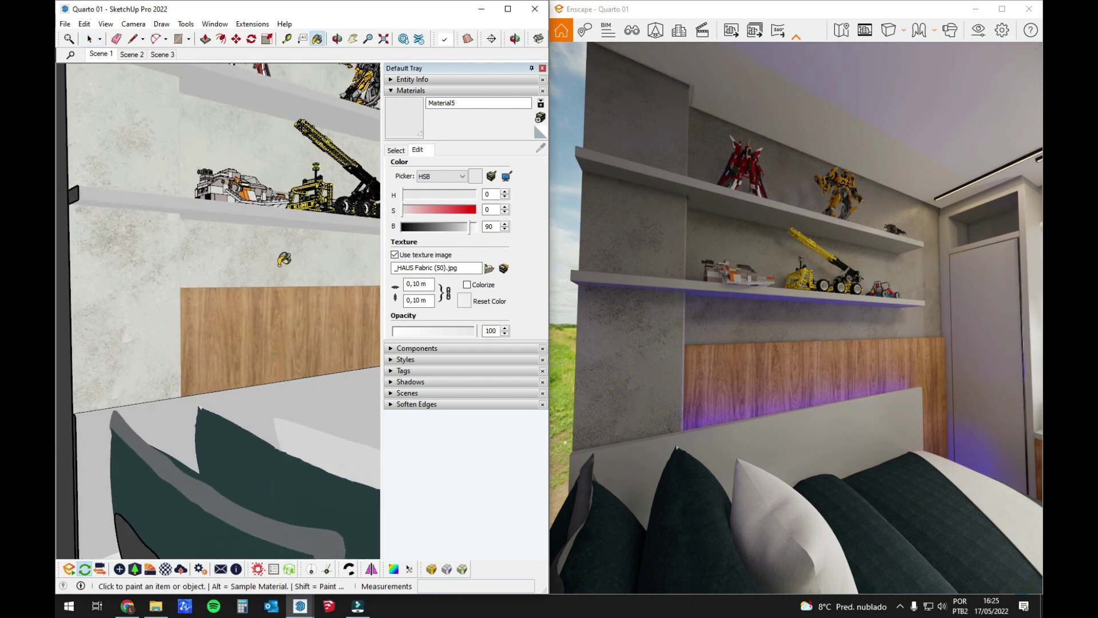
pyautogui.keyDown('alt'); pyautogui.click(289, 250); pyautogui.keyUp('alt')
pyautogui.press('m')
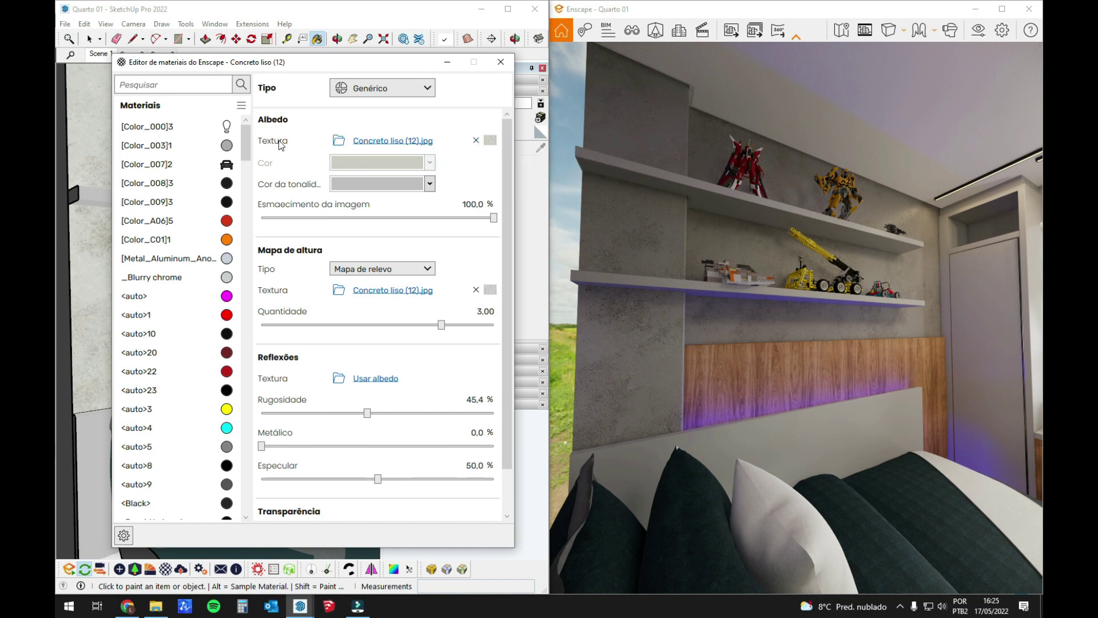
# Step: Replace the wall concrete's albedo texture with 189_concrete bare_DIFF from the 189_concrete bare PBR texture-seamless_hr folder
pyautogui.click(490, 140)
pyautogui.click(495, 301)
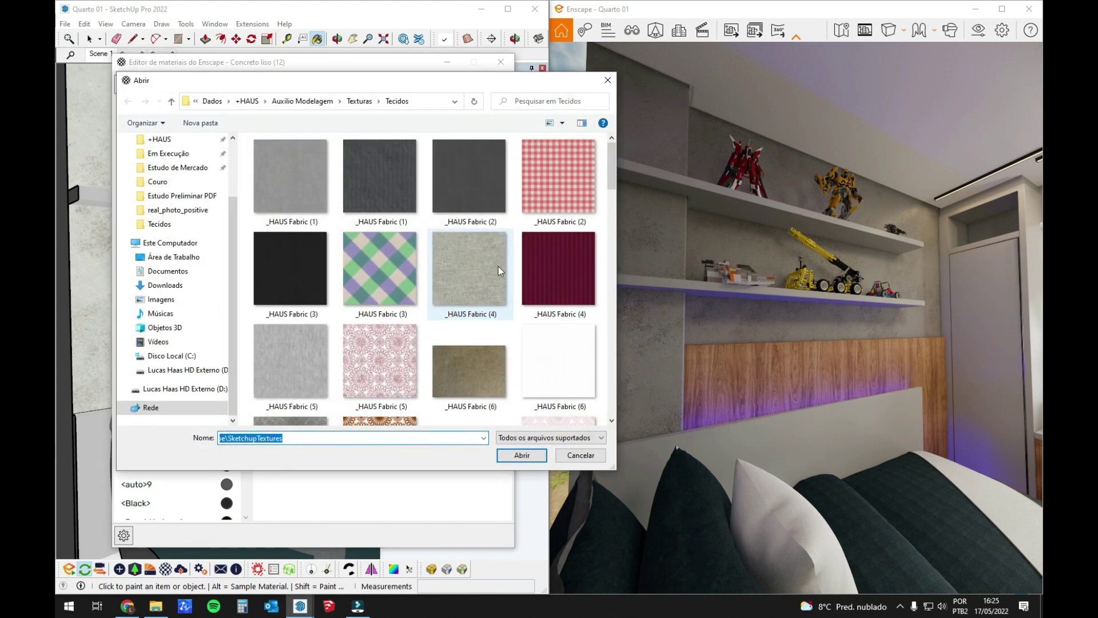
pyautogui.click(367, 107)
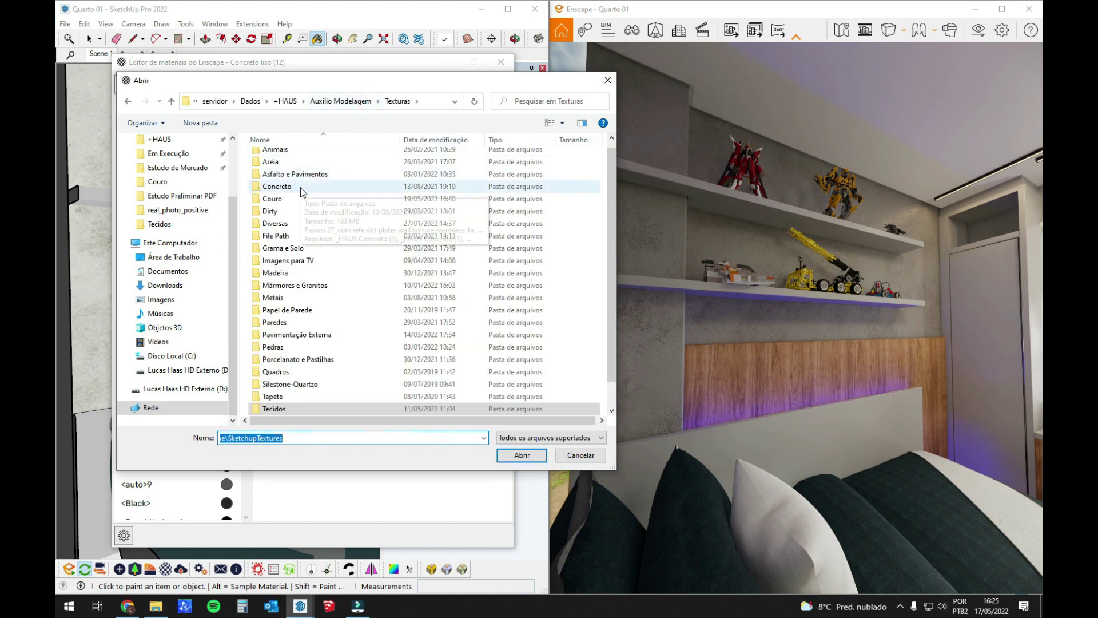
pyautogui.doubleClick(372, 234)
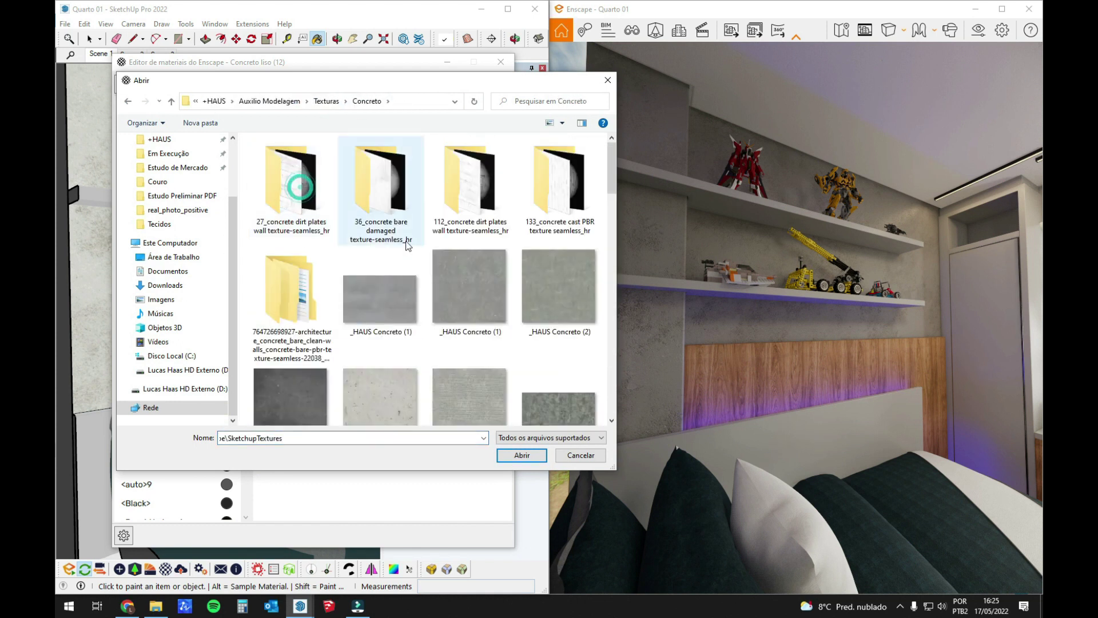
pyautogui.doubleClick(303, 296)
pyautogui.doubleClick(369, 143)
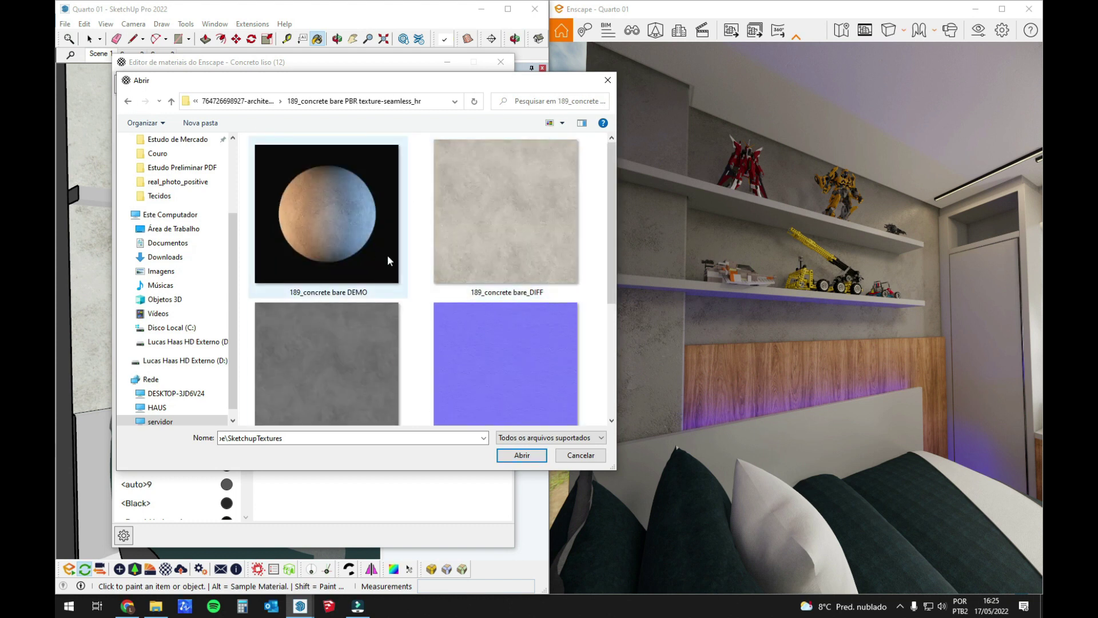
pyautogui.click(538, 241)
pyautogui.doubleClick(539, 256)
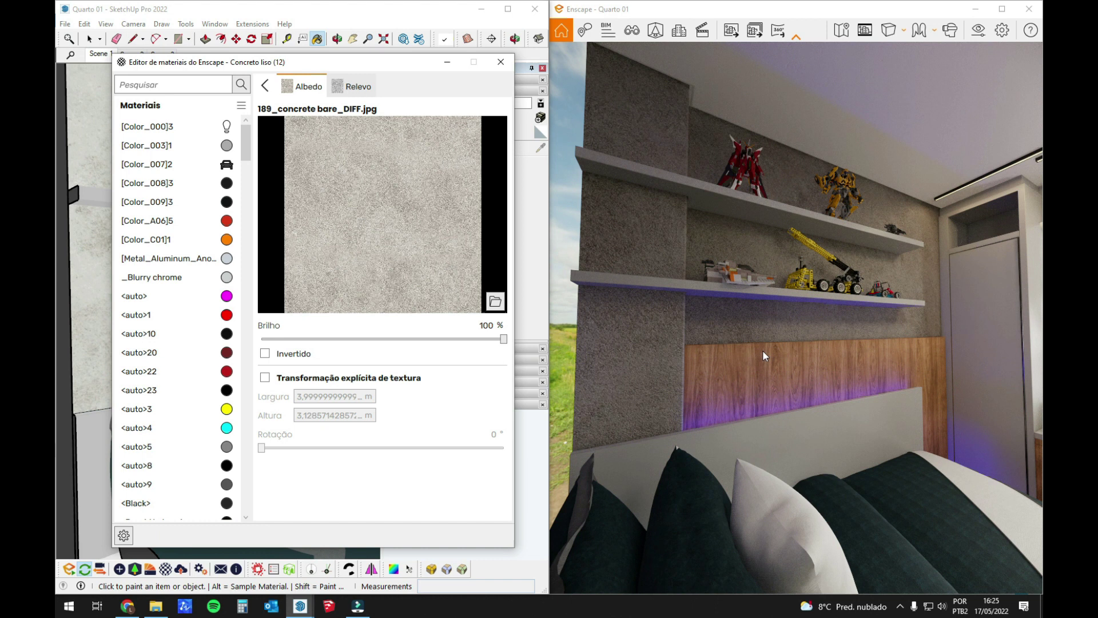
# Step: Enable explicit texture transformation on the wall concrete's albedo and set its width and height to 1 m
pyautogui.click(264, 377)
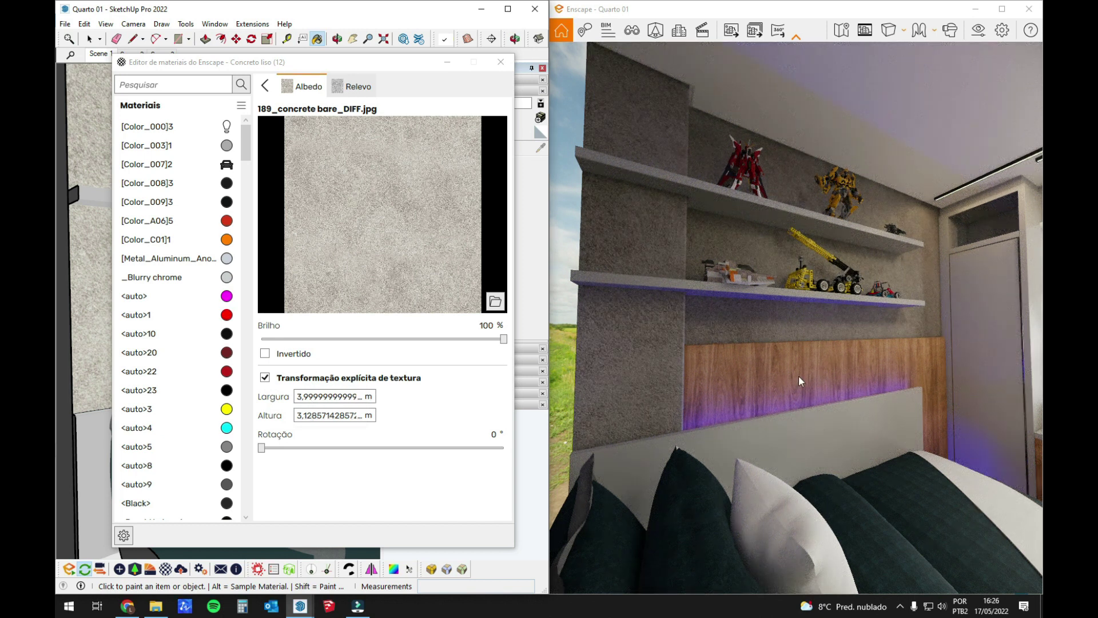
pyautogui.click(319, 396)
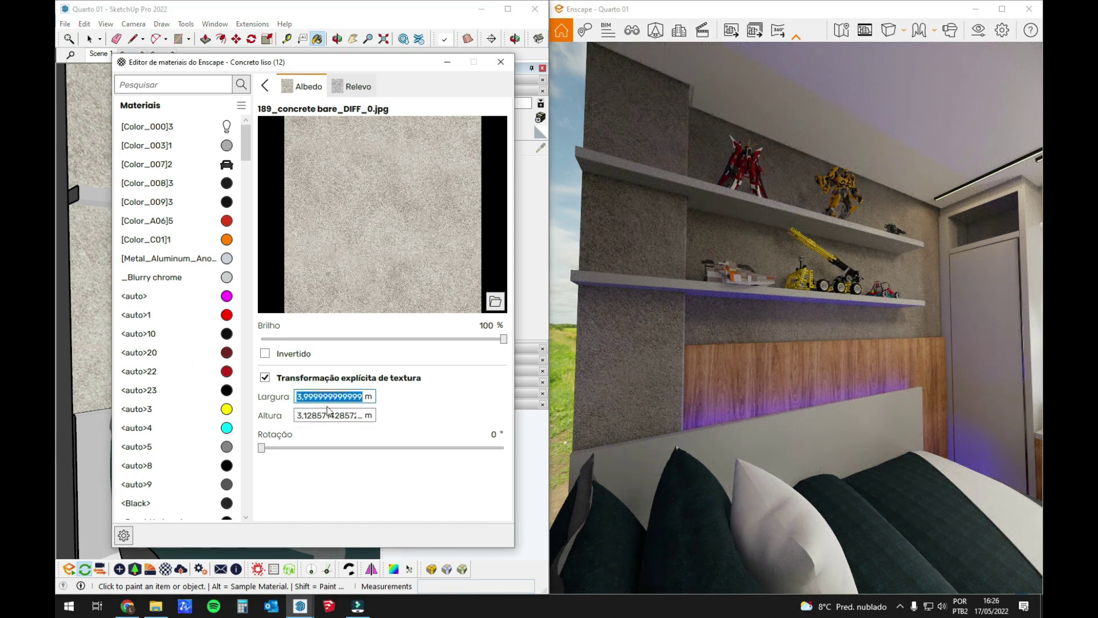
pyautogui.press('Tab')
pyautogui.write('2')
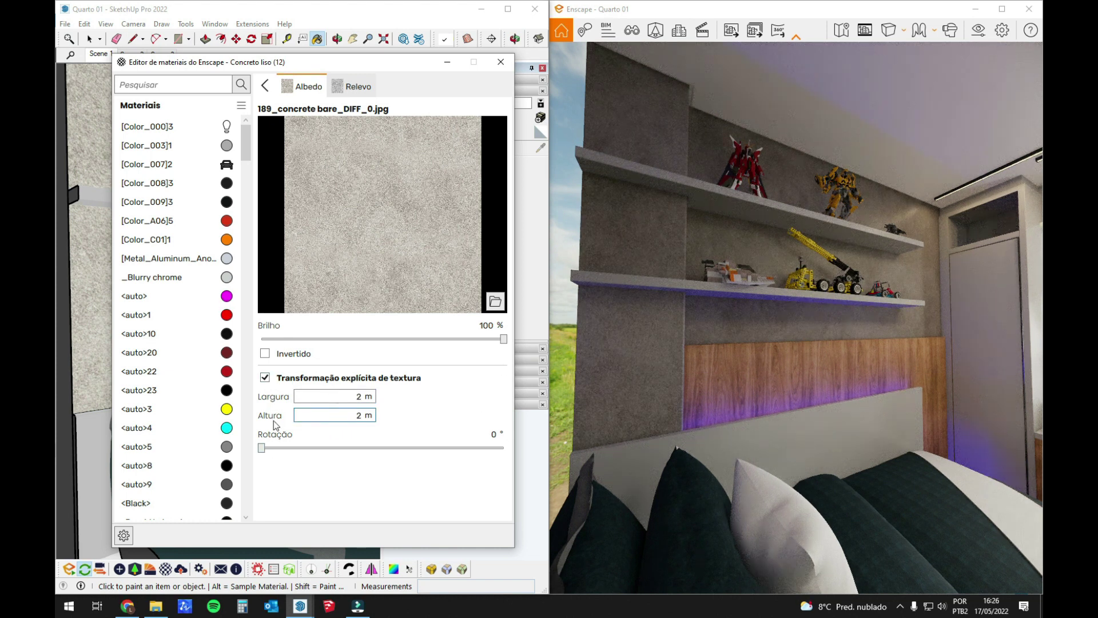
pyautogui.write('1')
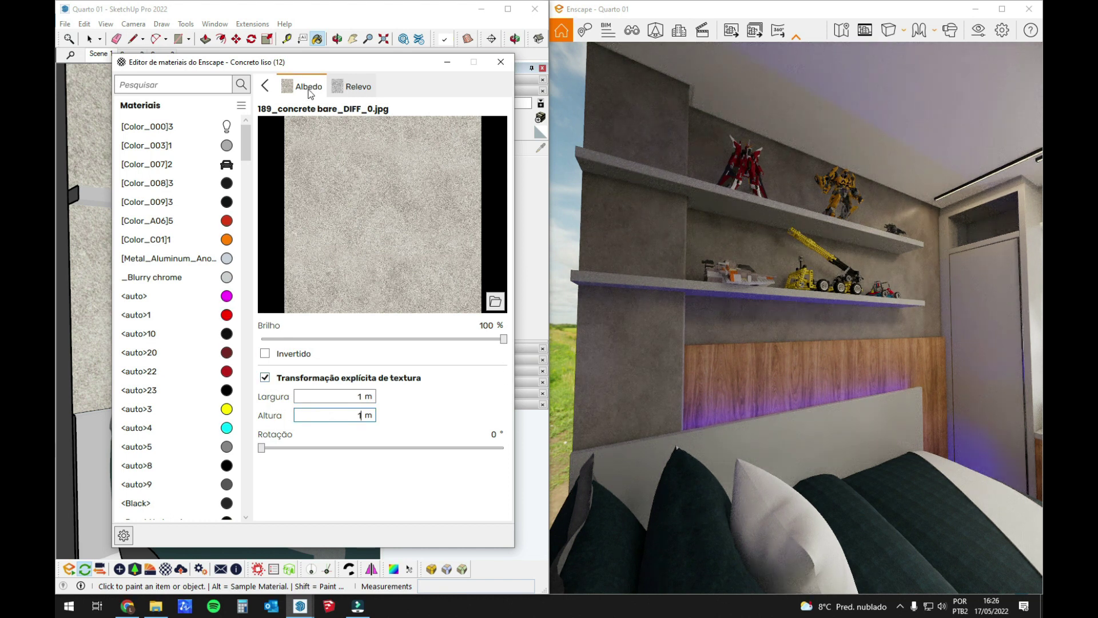
pyautogui.click(266, 87)
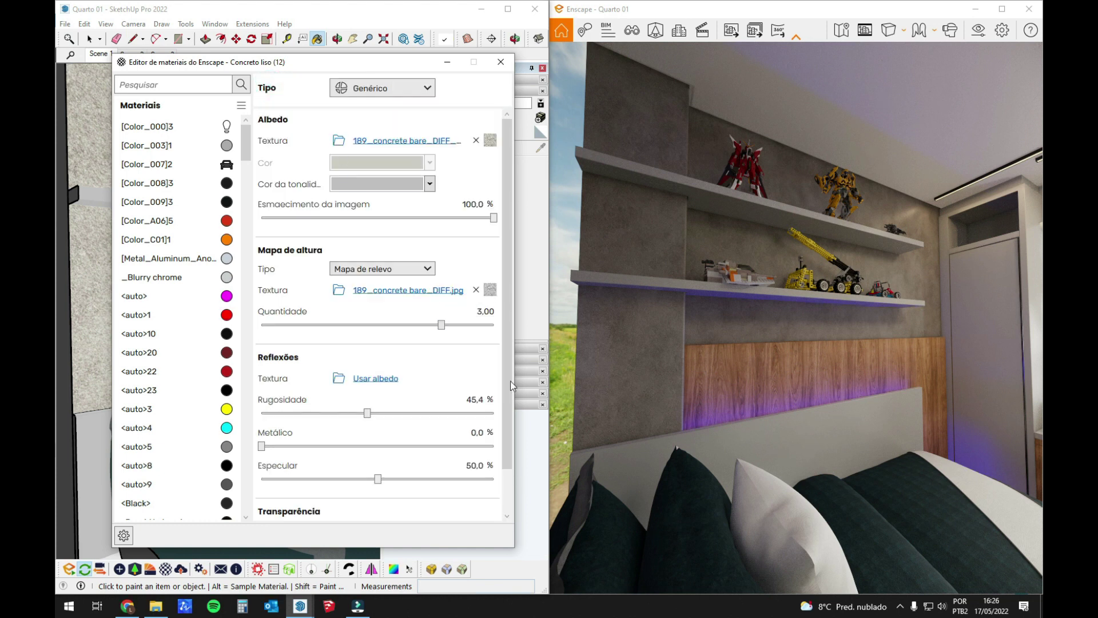
# Step: Replace the wall concrete's height map texture with the normal map 189_concrete bare_NORM
pyautogui.click(490, 289)
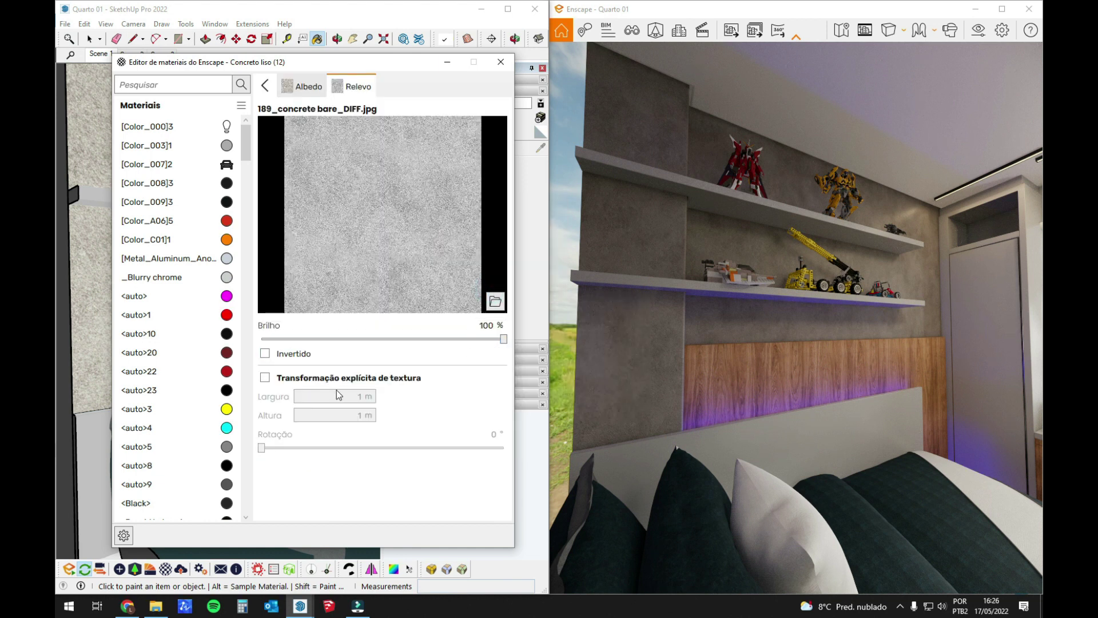
pyautogui.click(495, 302)
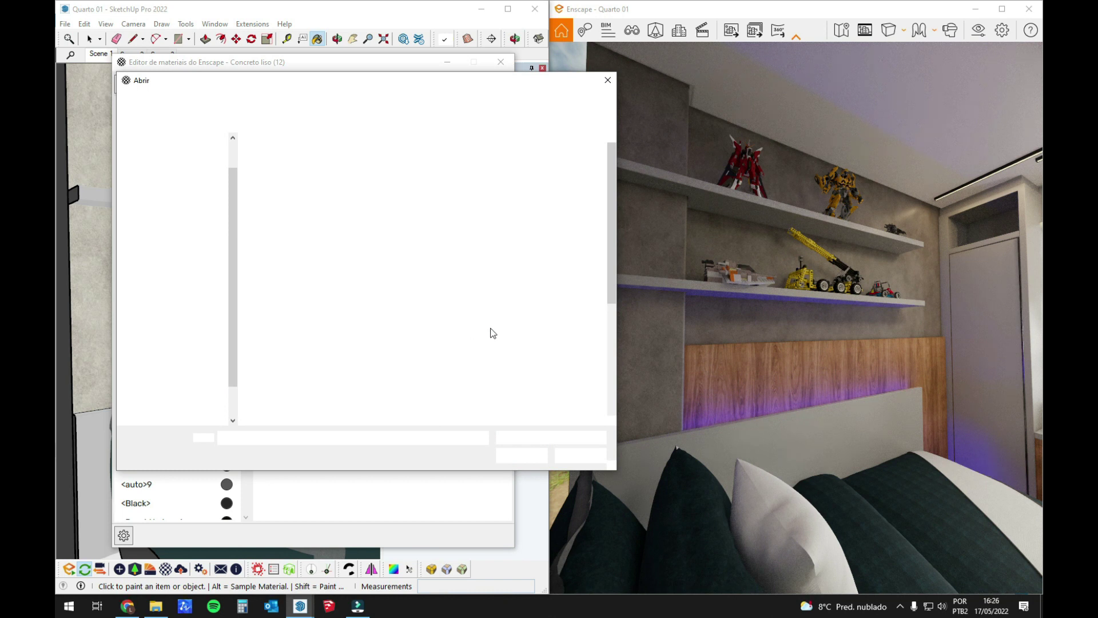
pyautogui.click(482, 402)
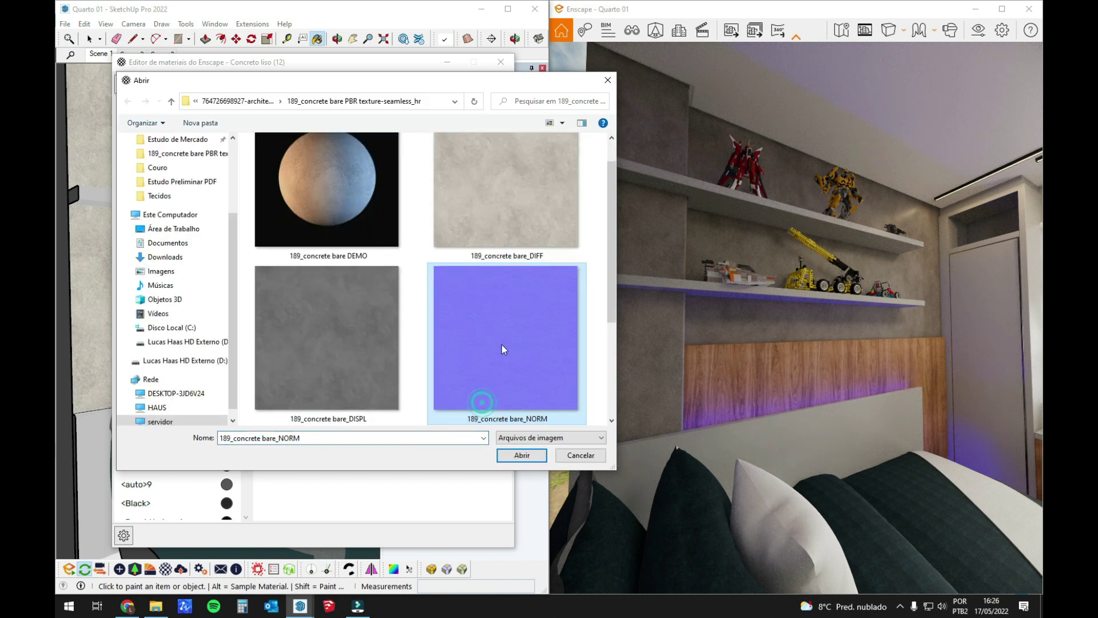
pyautogui.scroll(-3, 503, 344)
pyautogui.scroll(3, 520, 223)
pyautogui.doubleClick(510, 345)
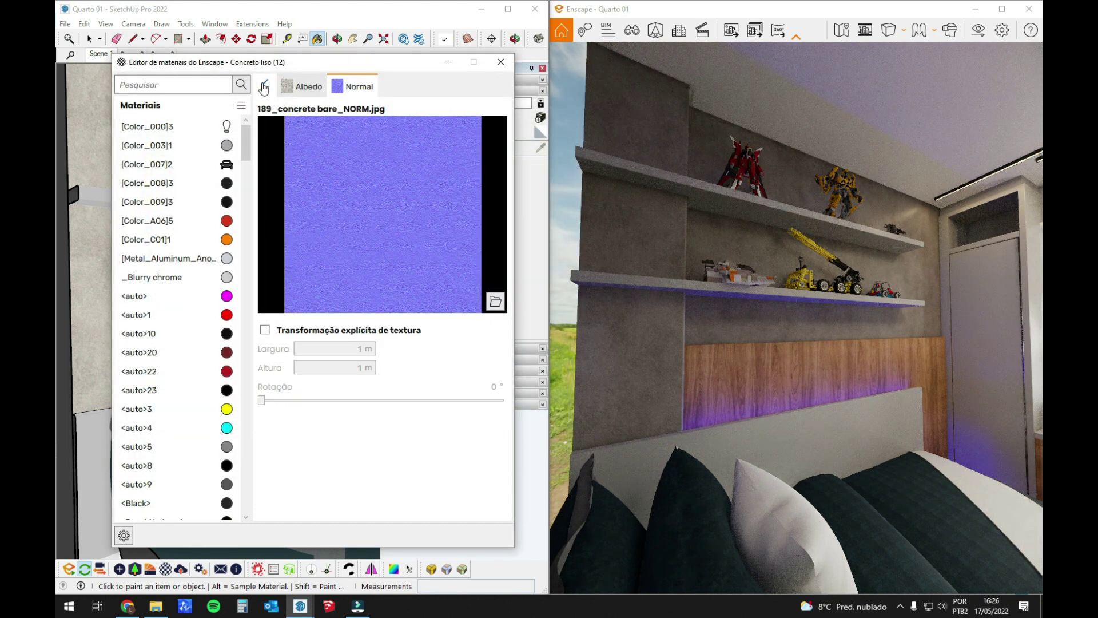
pyautogui.click(263, 84)
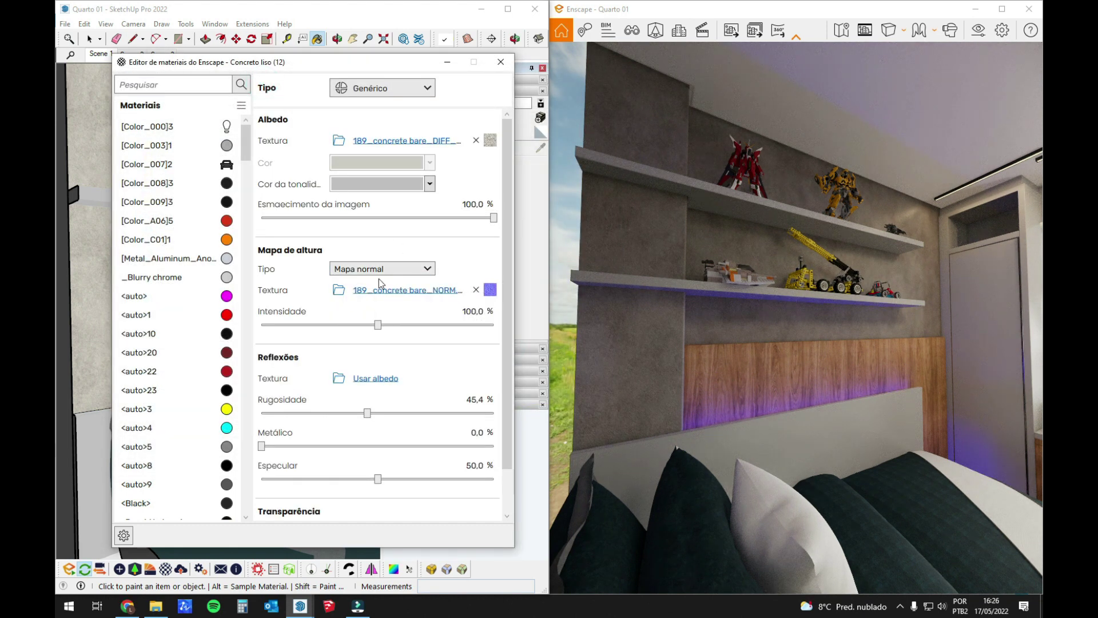
# Step: Raise the wall concrete's roughness to 55,1 % and close the material editor
pyautogui.moveTo(492, 292)
pyautogui.moveTo(642, 373); pyautogui.dragTo(658, 446, button='right')
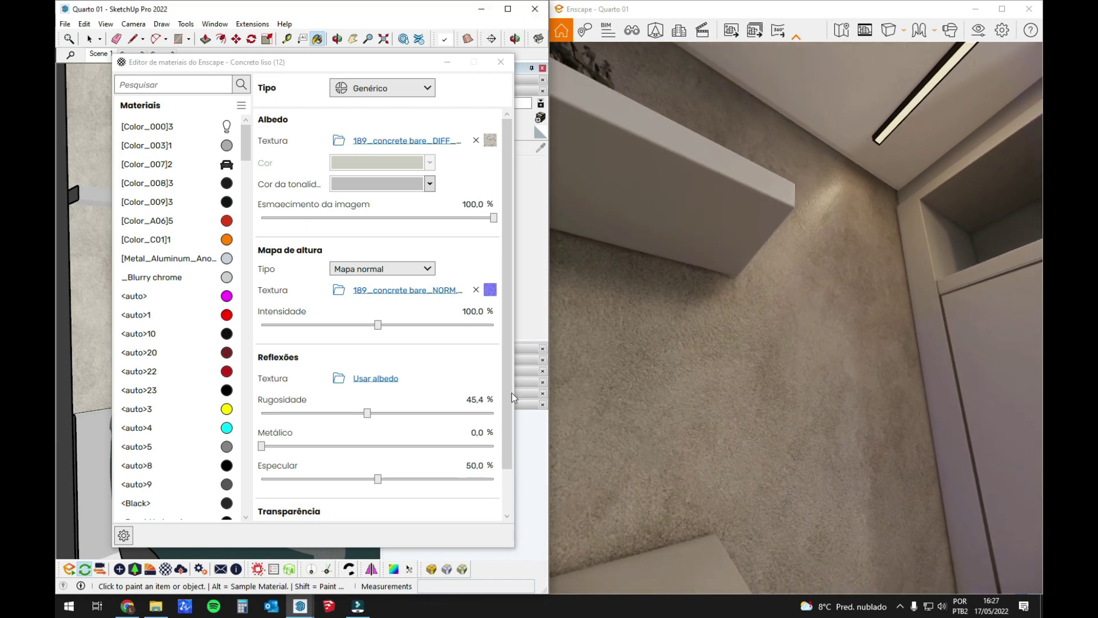
pyautogui.moveTo(368, 418); pyautogui.dragTo(390, 418)
pyautogui.moveTo(675, 423); pyautogui.dragTo(696, 308, button='right')
pyautogui.scroll(-4, 686, 486)
pyautogui.scroll(-3, 795, 472)
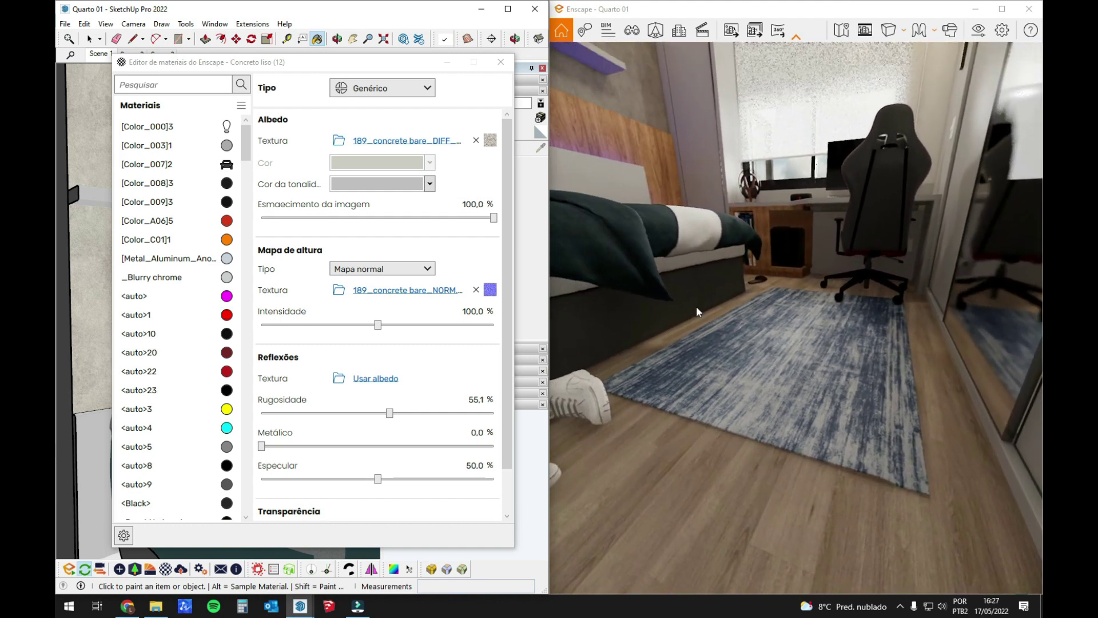
pyautogui.click(501, 62)
# Step: Sample the blue rug's material in the model and open it in the Enscape material editor
pyautogui.moveTo(344, 343); pyautogui.dragTo(166, 375, button='middle')
pyautogui.scroll(8, 225, 420)
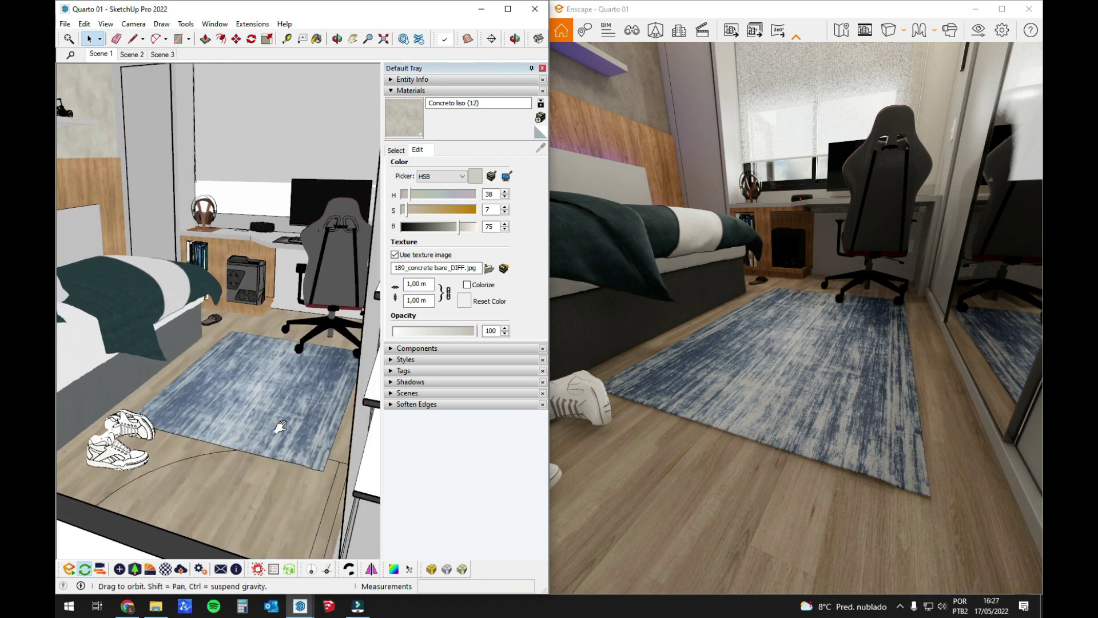
pyautogui.scroll(2, 220, 410)
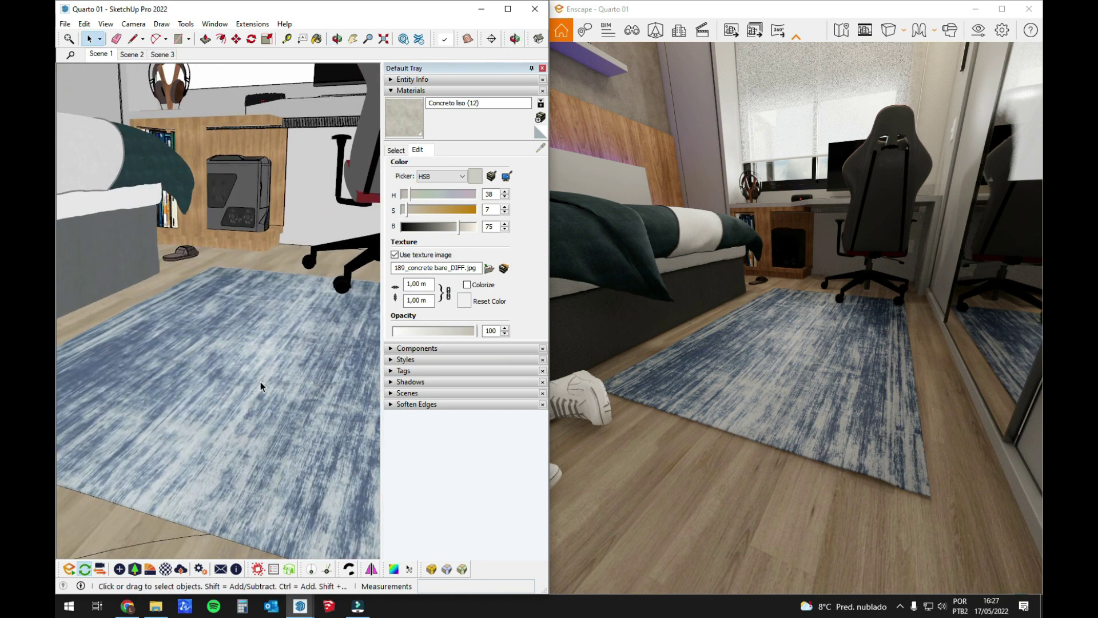
pyautogui.moveTo(259, 382)
pyautogui.mouseDown(button='middle')
pyautogui.moveTo(233, 393)
pyautogui.moveTo(225, 351)
pyautogui.moveTo(242, 357)
pyautogui.mouseUp(button='middle')
pyautogui.press('b')
pyautogui.press('alt')
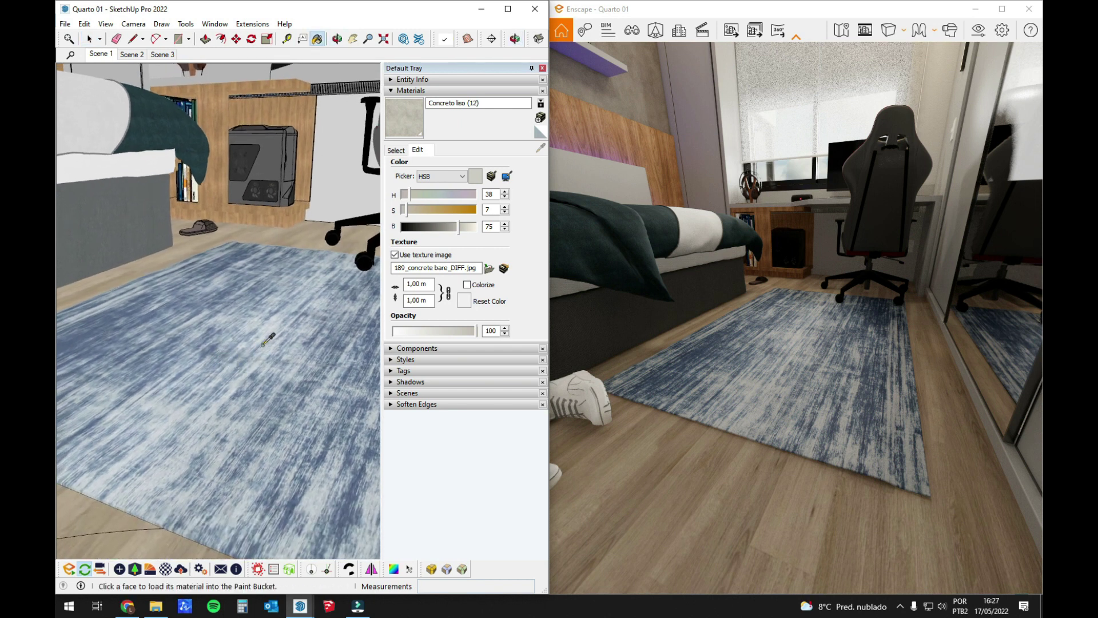
pyautogui.keyDown('alt'); pyautogui.click(263, 345); pyautogui.keyUp('alt')
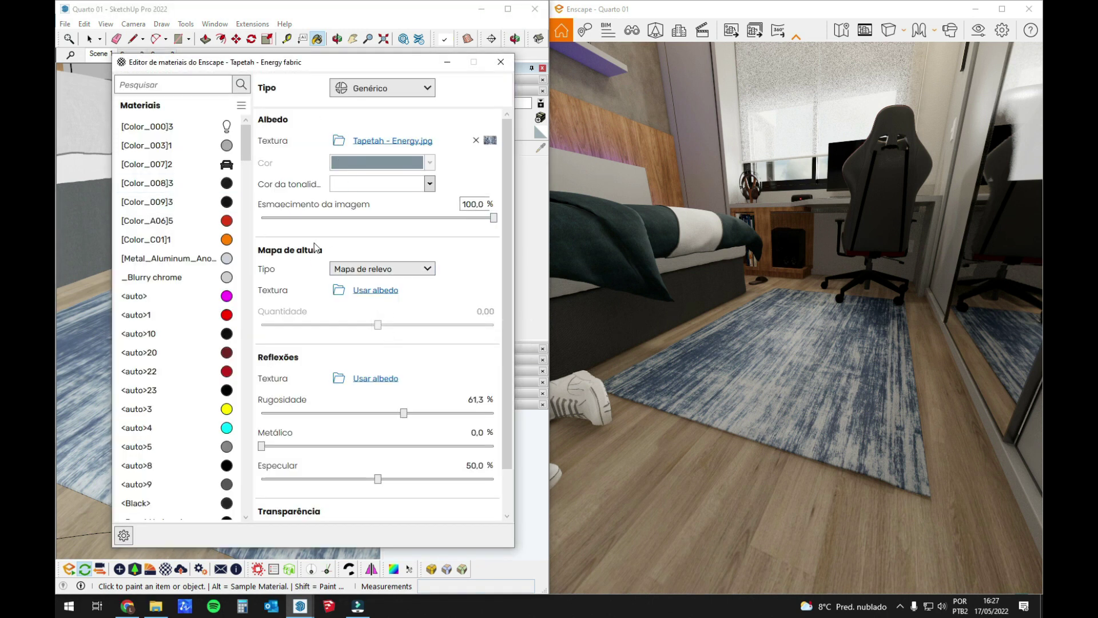
# Step: Reuse the rug's albedo as a displacement map with an amount of 7,62 and close the editor
pyautogui.click(381, 290)
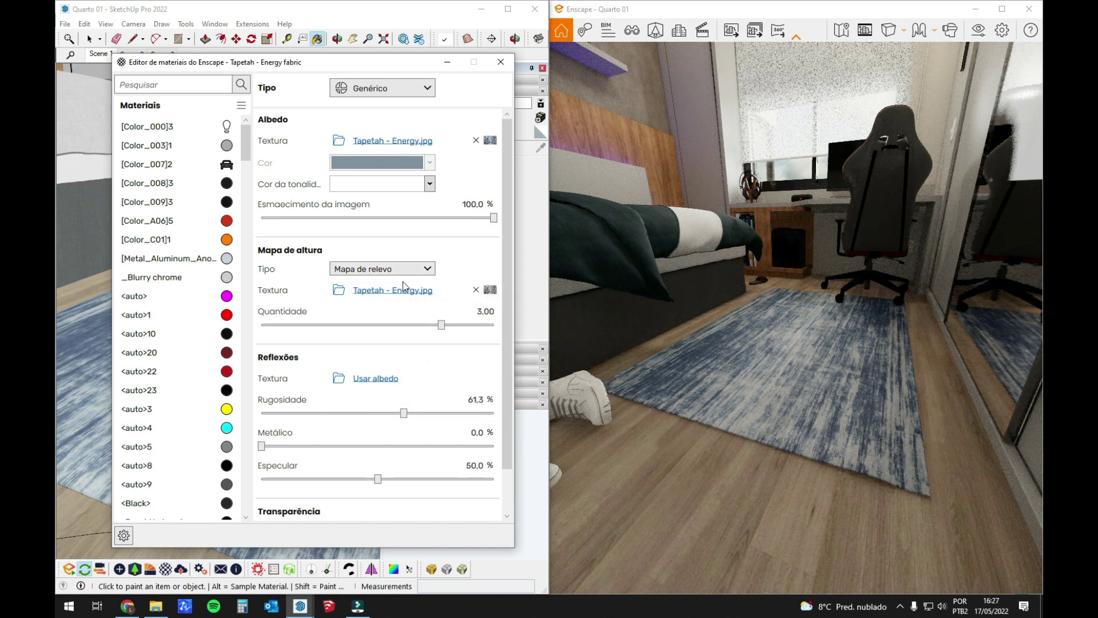
pyautogui.click(428, 268)
pyautogui.click(380, 310)
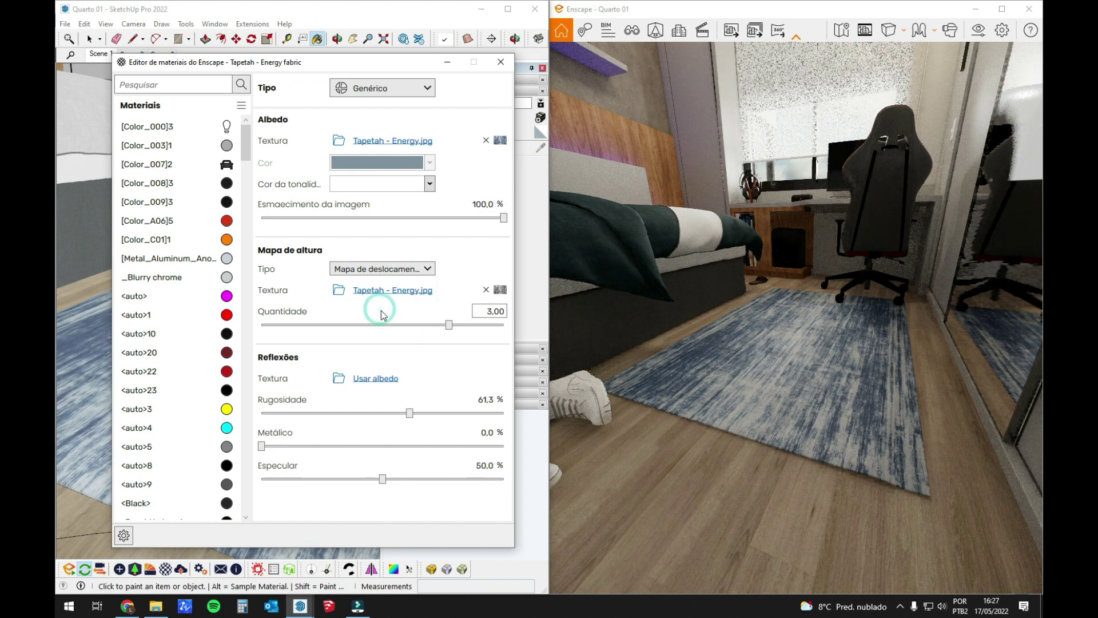
pyautogui.moveTo(487, 332); pyautogui.dragTo(491, 334)
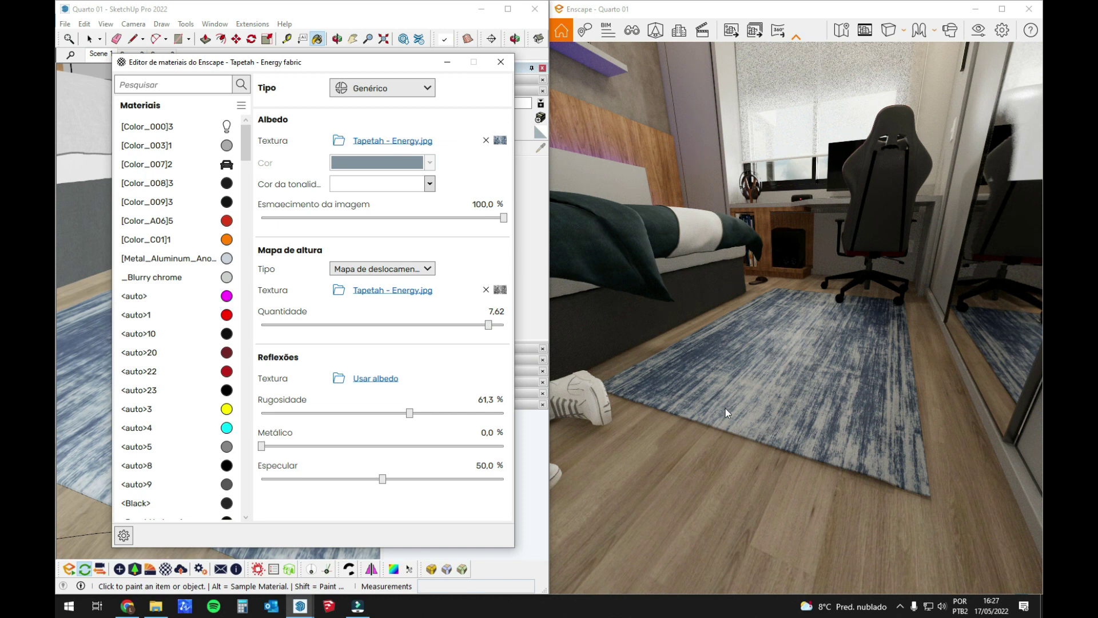
pyautogui.click(501, 63)
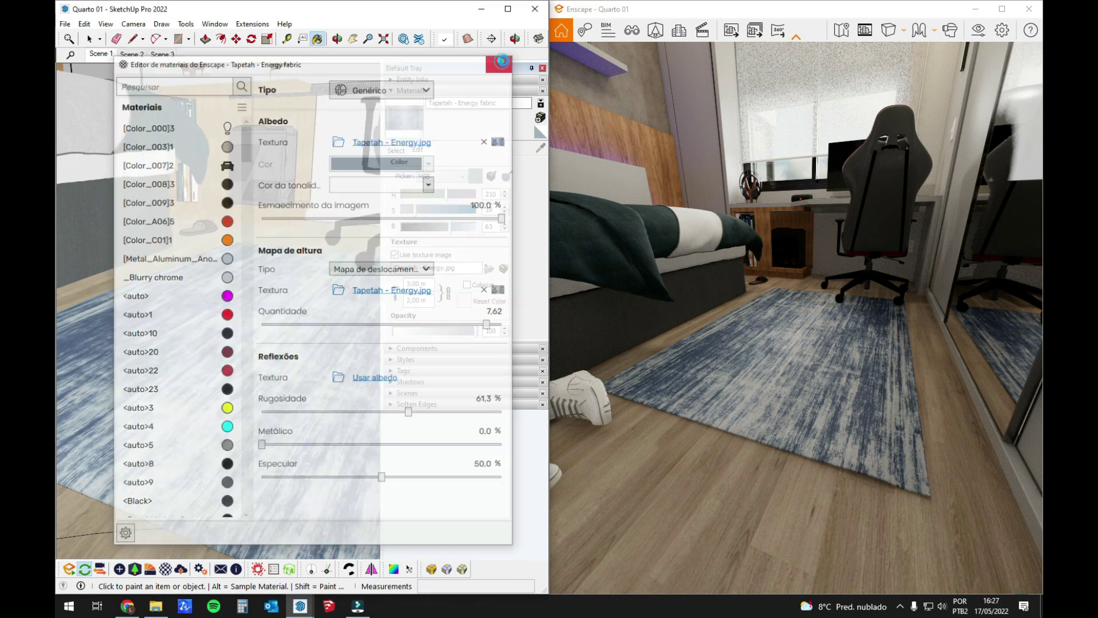
# Step: Sample the black material of the gaming chair's base and open it in the Enscape material editor
pyautogui.moveTo(130, 429)
pyautogui.mouseDown(button='middle')
pyautogui.moveTo(284, 332)
pyautogui.moveTo(278, 342)
pyautogui.mouseUp(button='middle')
pyautogui.scroll(3, 277, 343)
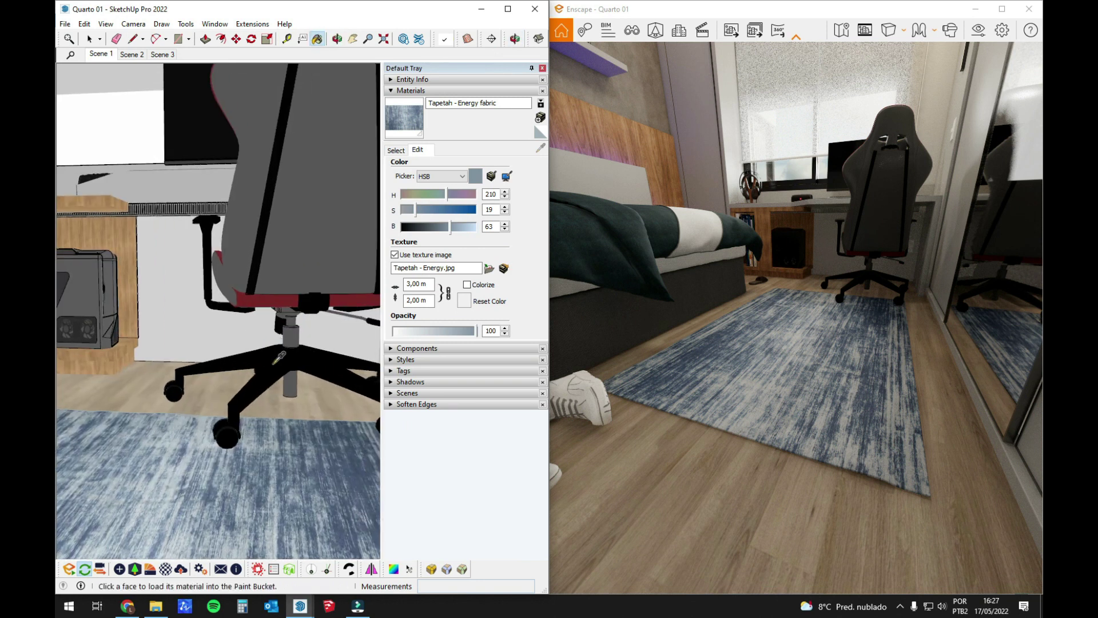
pyautogui.keyDown('alt'); pyautogui.click(278, 358); pyautogui.keyUp('alt')
pyautogui.keyDown('shift'); pyautogui.moveTo(284, 400); pyautogui.dragTo(297, 415, button='middle'); pyautogui.keyUp('shift')
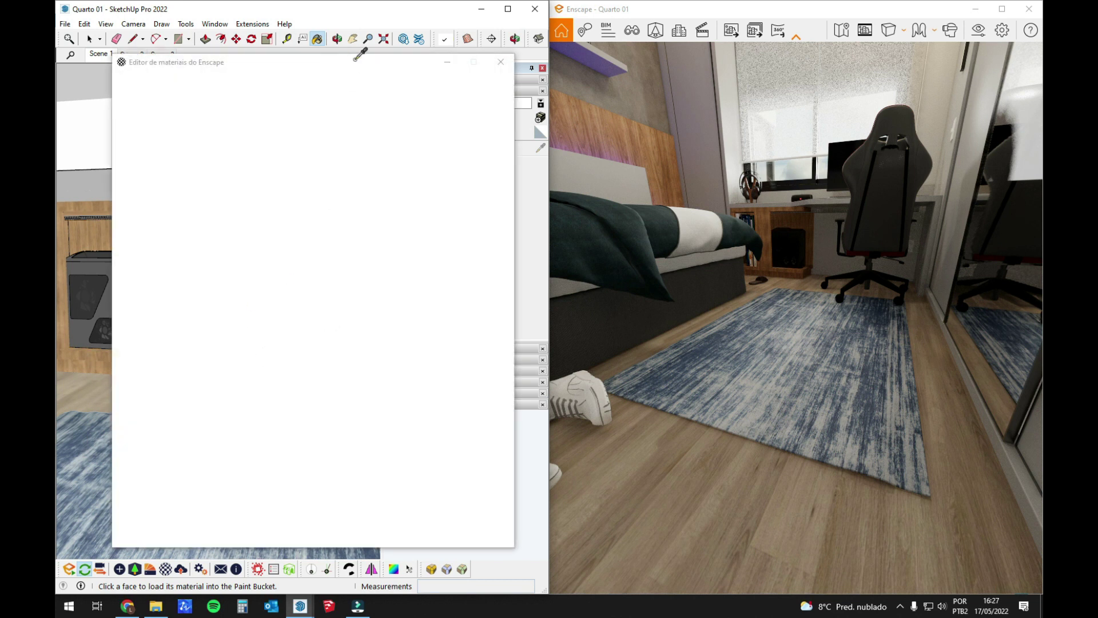
pyautogui.scroll(-2, 317, 417)
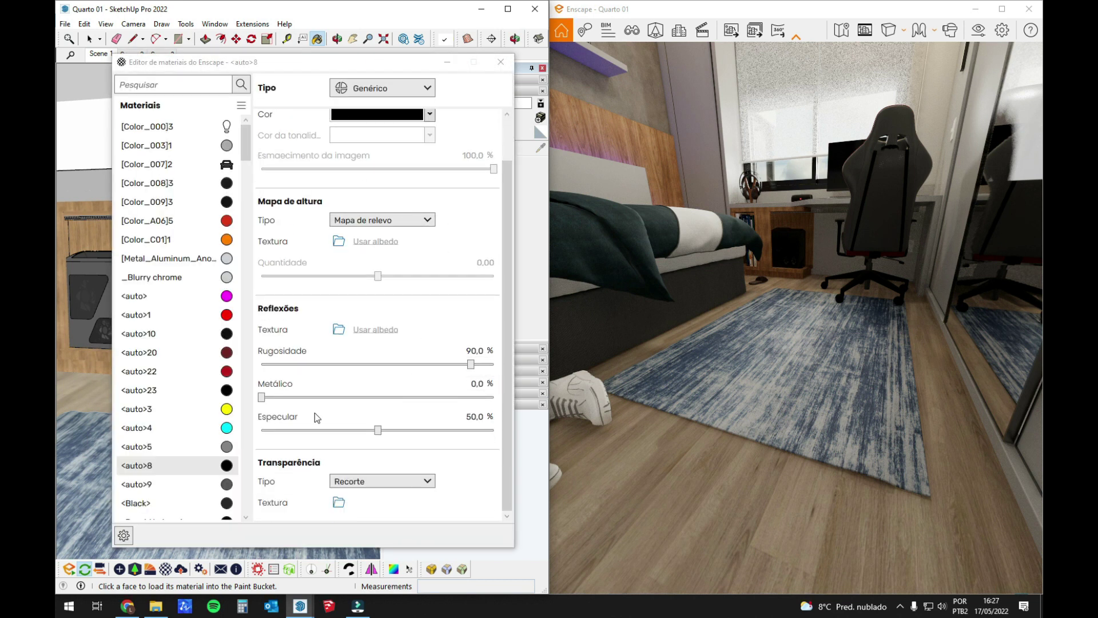
# Step: Set the chair base material's metallic value to 100 % and check the base up close in the render
pyautogui.click(264, 398)
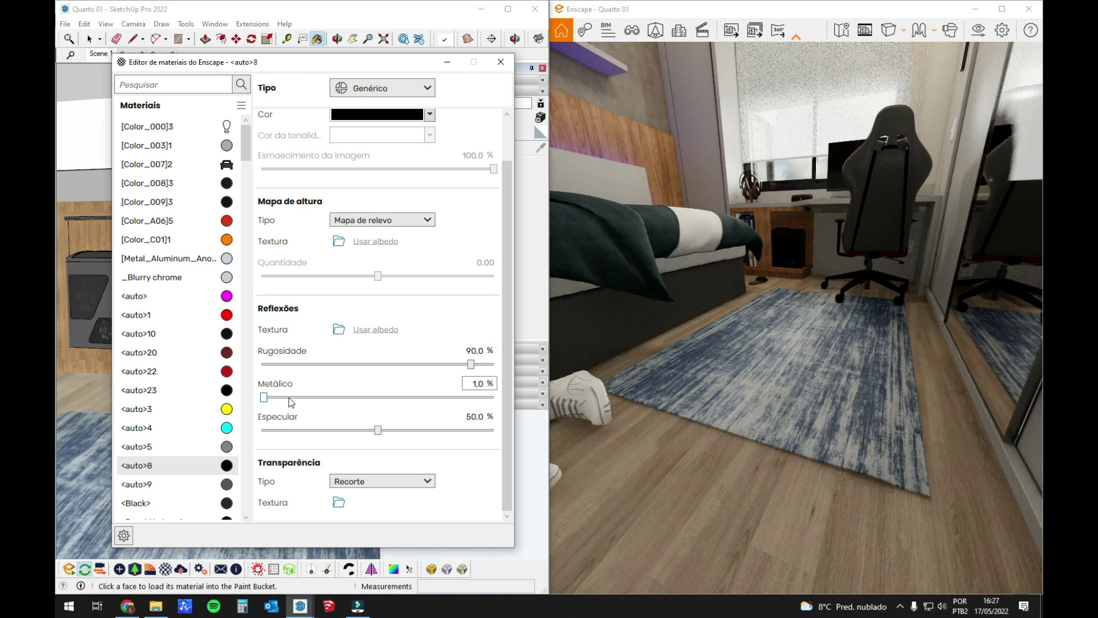
pyautogui.moveTo(269, 399); pyautogui.dragTo(398, 403)
pyautogui.moveTo(490, 418); pyautogui.dragTo(504, 400)
pyautogui.scroll(5, 809, 270)
pyautogui.scroll(5, 808, 269)
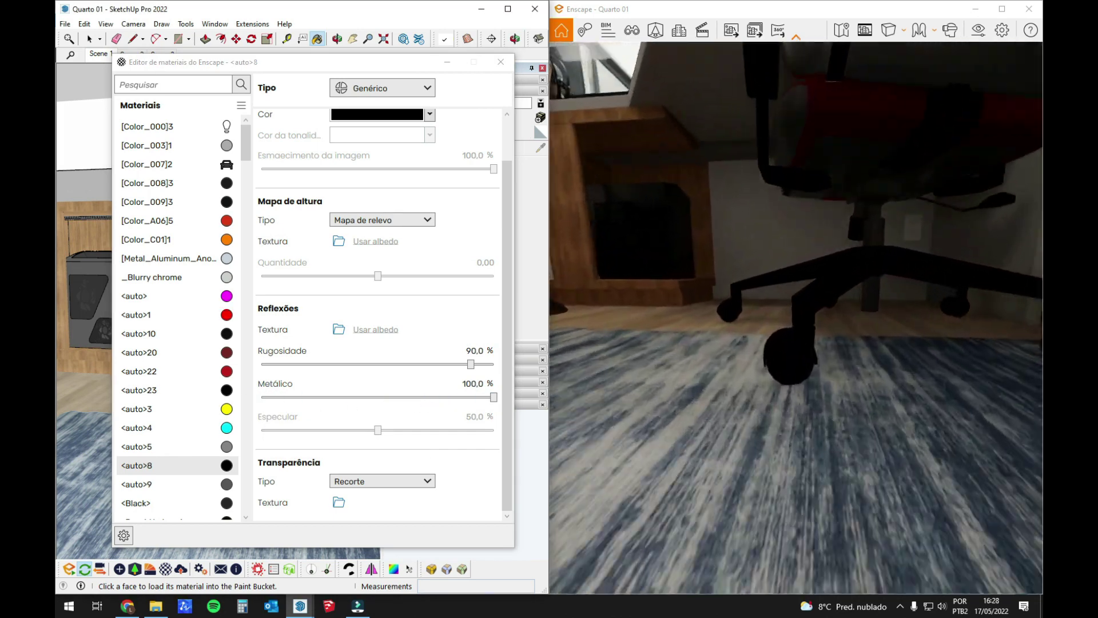
pyautogui.scroll(-3, 684, 283)
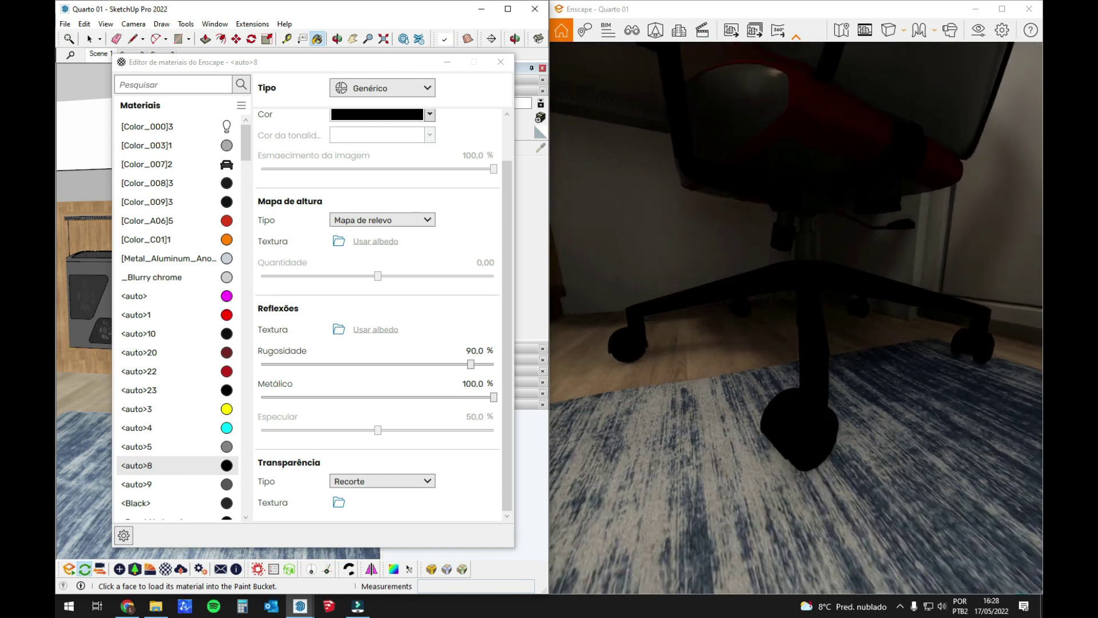
# Step: Lower the chair base material's roughness and lighten its albedo colour to a dark grey
pyautogui.moveTo(471, 367); pyautogui.dragTo(353, 366)
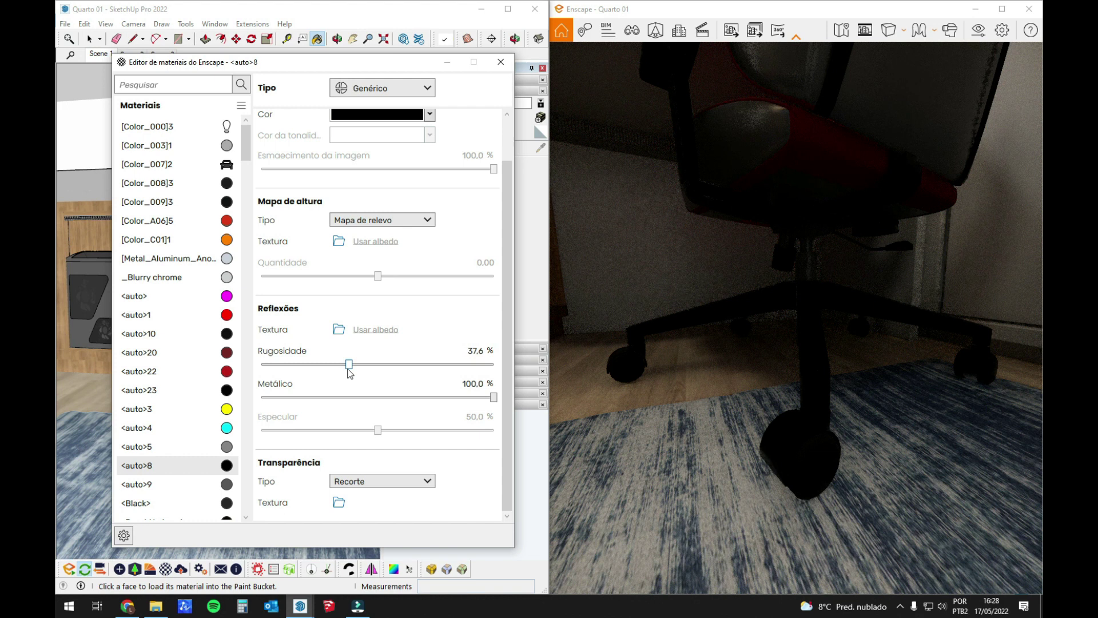
pyautogui.scroll(1, 451, 143)
pyautogui.click(429, 163)
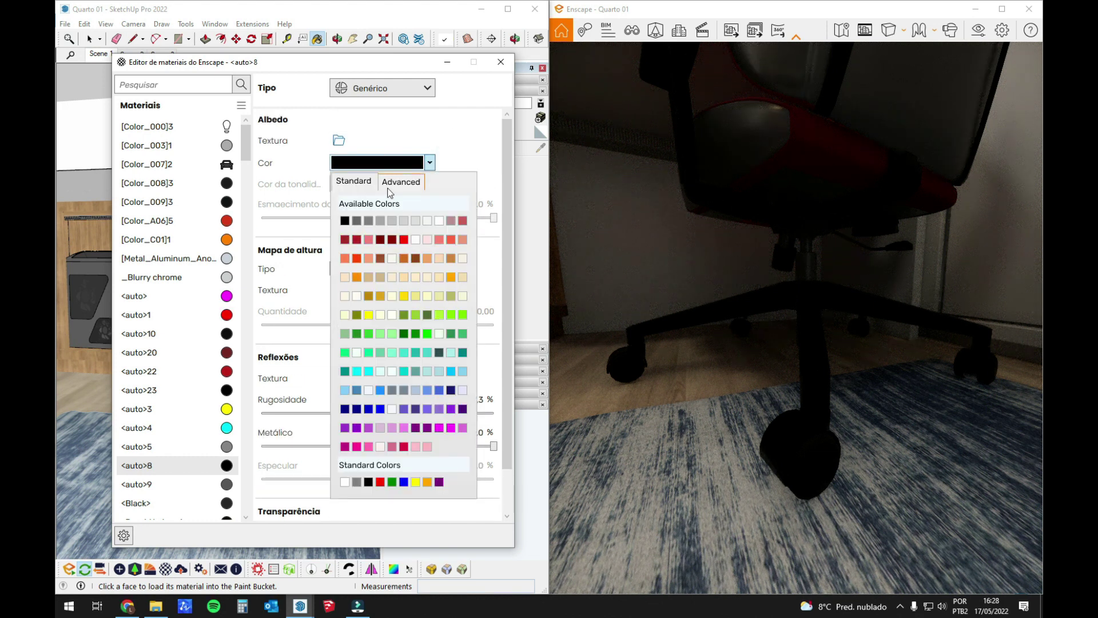
pyautogui.click(394, 181)
pyautogui.moveTo(341, 256); pyautogui.dragTo(320, 223)
pyautogui.moveTo(892, 392); pyautogui.dragTo(898, 321)
pyautogui.moveTo(352, 413); pyautogui.dragTo(375, 414)
# Step: Sample the material of the PC tower's case under the desk into the Enscape material editor
pyautogui.moveTo(902, 395); pyautogui.dragTo(824, 397)
pyautogui.moveTo(824, 397)
pyautogui.mouseDown(button='right')
pyautogui.moveTo(883, 397)
pyautogui.moveTo(818, 399)
pyautogui.moveTo(829, 401)
pyautogui.mouseUp(button='right')
pyautogui.moveTo(365, 64)
pyautogui.mouseDown()
pyautogui.moveTo(592, 78)
pyautogui.moveTo(566, 89)
pyautogui.mouseUp()
pyautogui.moveTo(180, 284)
pyautogui.mouseDown(button='middle')
pyautogui.moveTo(150, 277)
pyautogui.moveTo(213, 288)
pyautogui.mouseUp(button='middle')
pyautogui.scroll(1, 150, 277)
pyautogui.press('b')
pyautogui.keyDown('alt'); pyautogui.click(247, 300); pyautogui.keyUp('alt')
pyautogui.moveTo(559, 90)
pyautogui.mouseDown()
pyautogui.moveTo(302, 77)
pyautogui.moveTo(359, 59)
pyautogui.mouseUp()
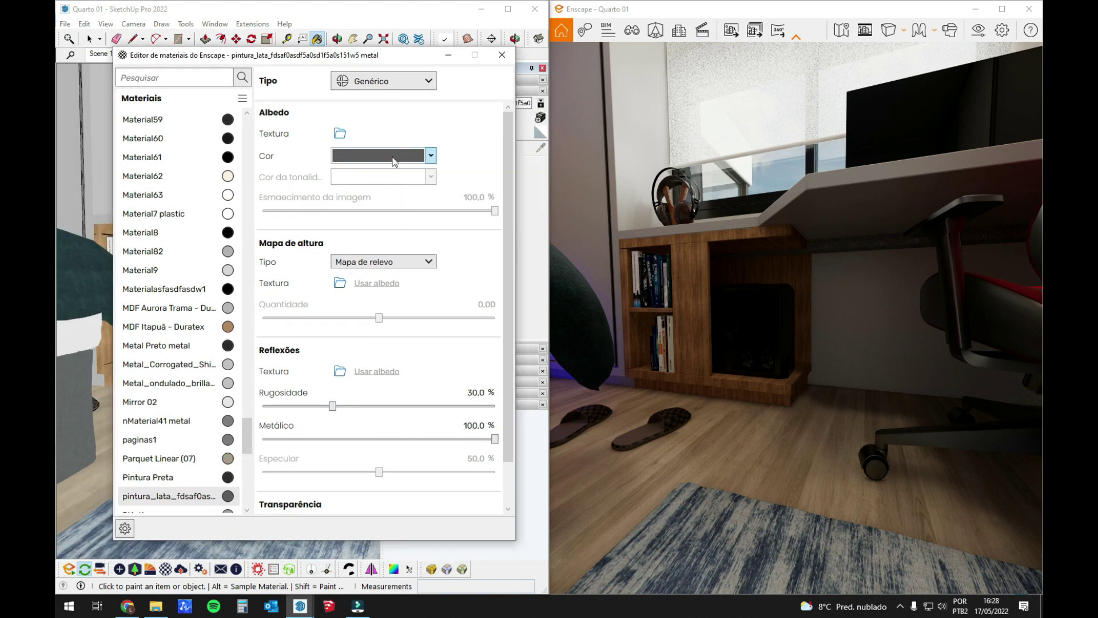
# Step: Set the PC case material's colour to #8C8C8C and its metallic value to 40,5 %
pyautogui.moveTo(494, 439); pyautogui.dragTo(407, 439)
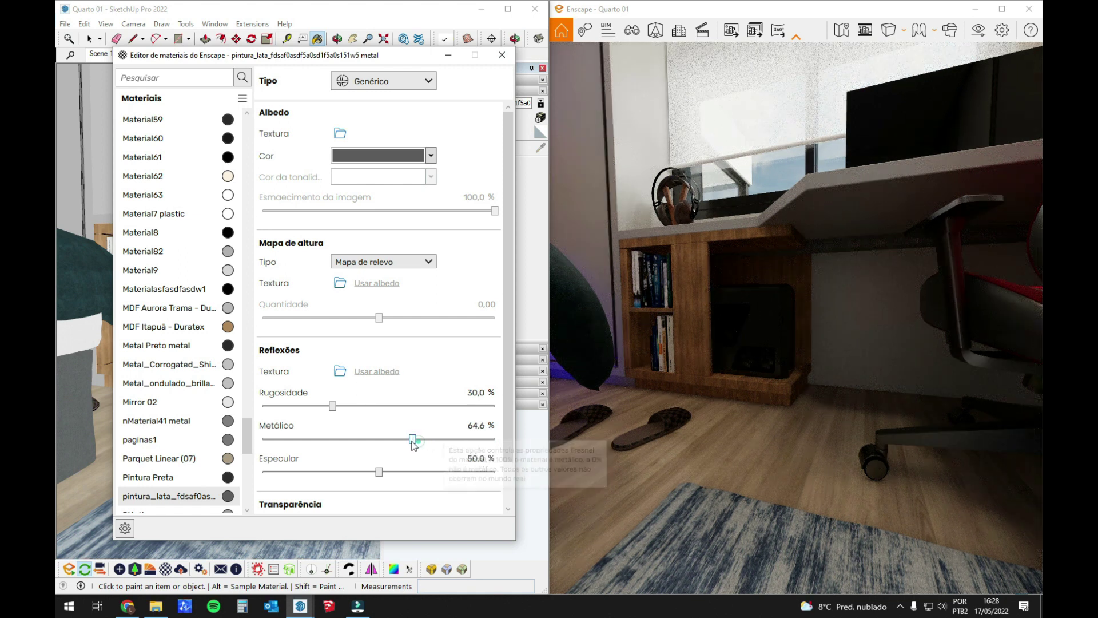
pyautogui.click(430, 156)
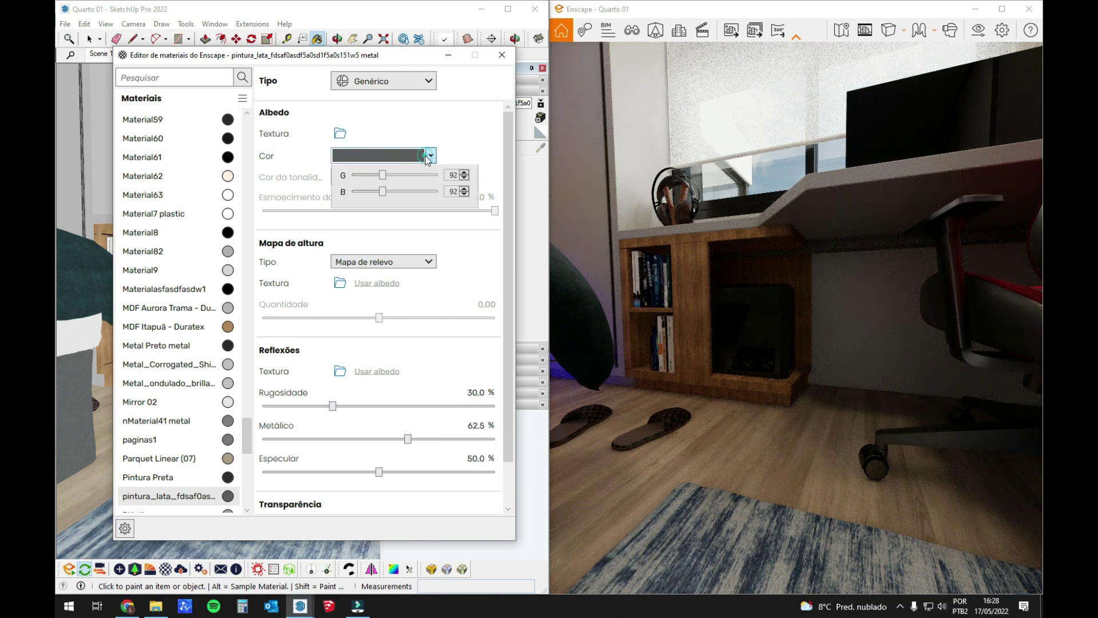
pyautogui.moveTo(352, 231); pyautogui.dragTo(334, 218)
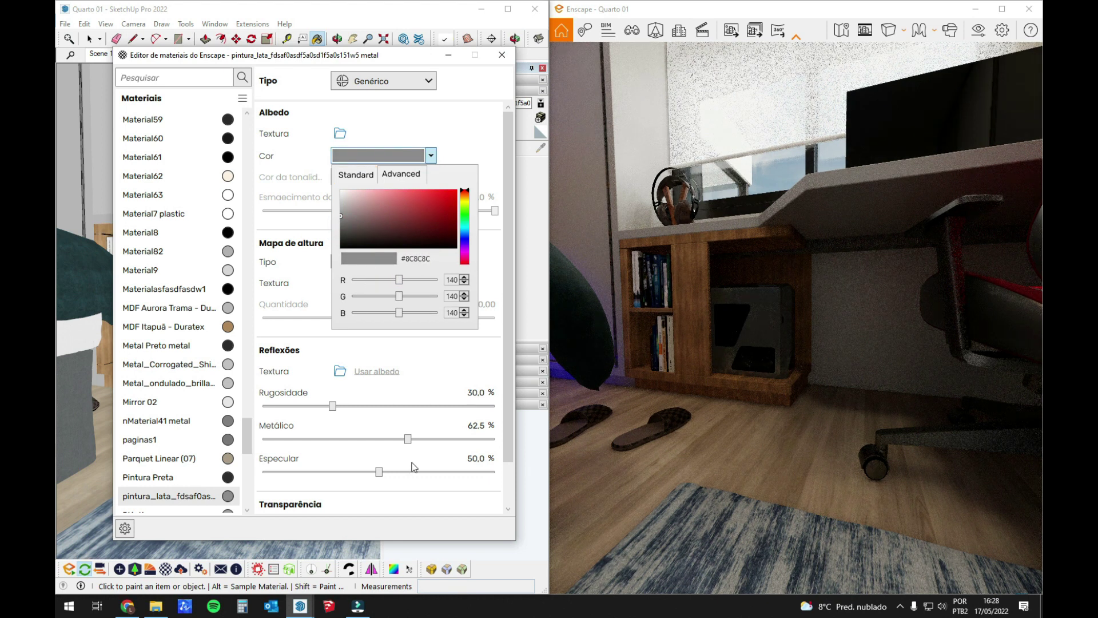
pyautogui.moveTo(408, 438); pyautogui.dragTo(356, 442)
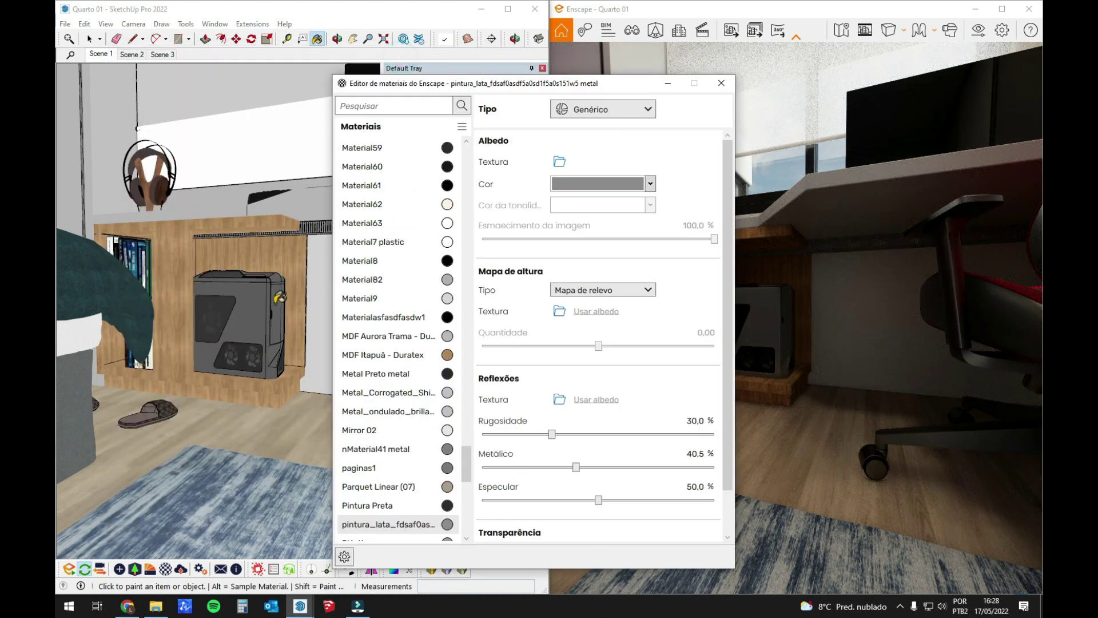
# Step: Sample the PC tower's side panel material and set its roughness to 13,0 % and metallic value to 57,6 %
pyautogui.keyDown('alt'); pyautogui.click(209, 312); pyautogui.keyUp('alt')
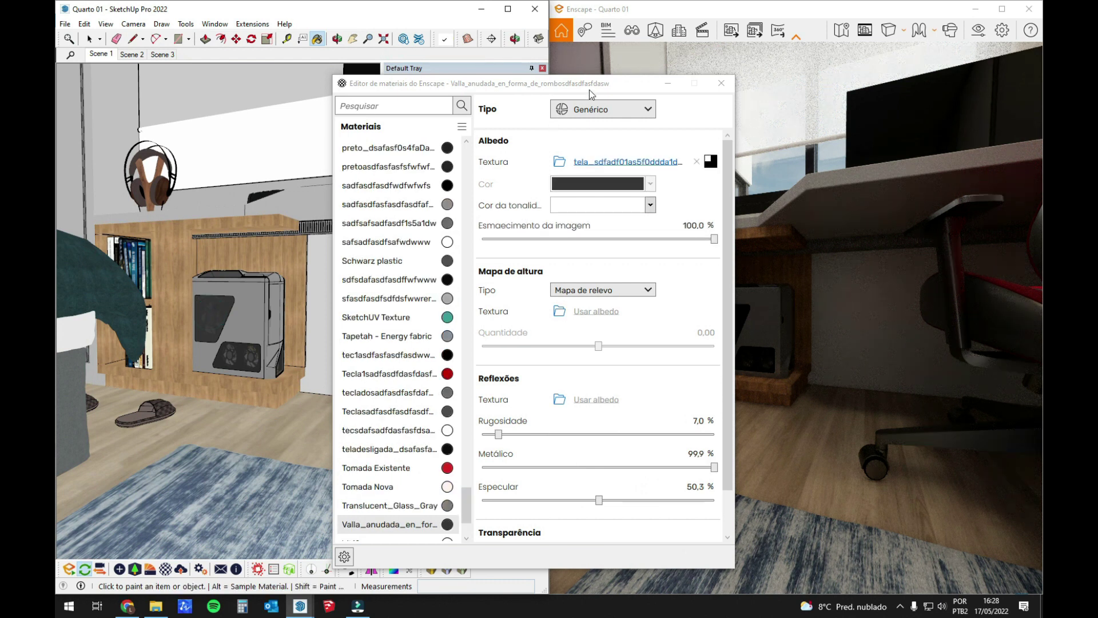
pyautogui.moveTo(590, 87); pyautogui.dragTo(369, 72)
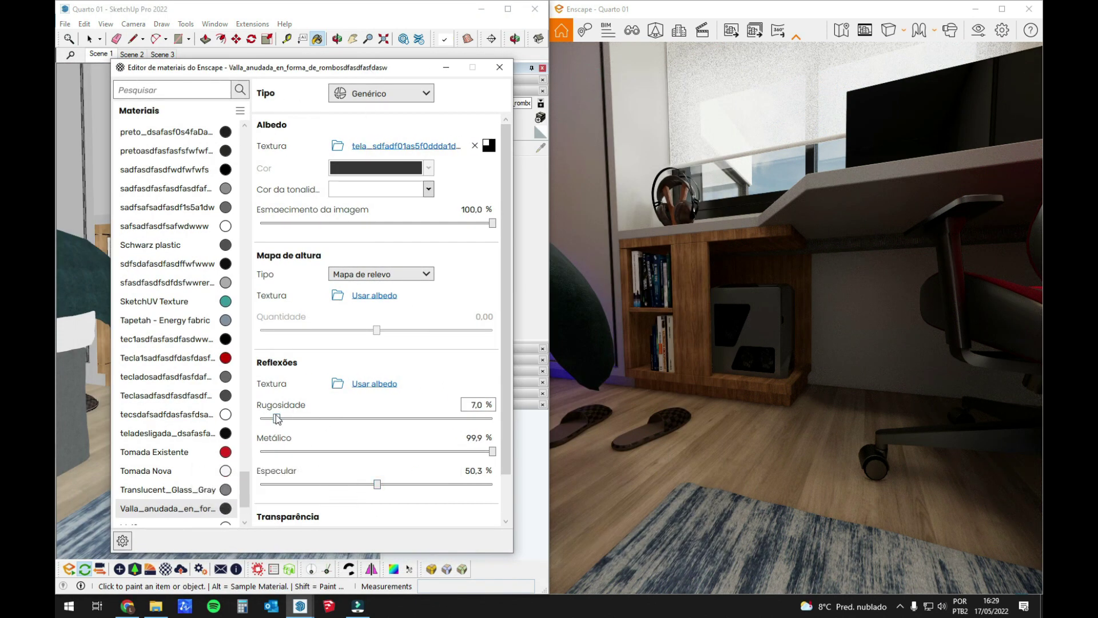
pyautogui.moveTo(277, 418); pyautogui.dragTo(284, 418)
pyautogui.moveTo(490, 451); pyautogui.dragTo(394, 466)
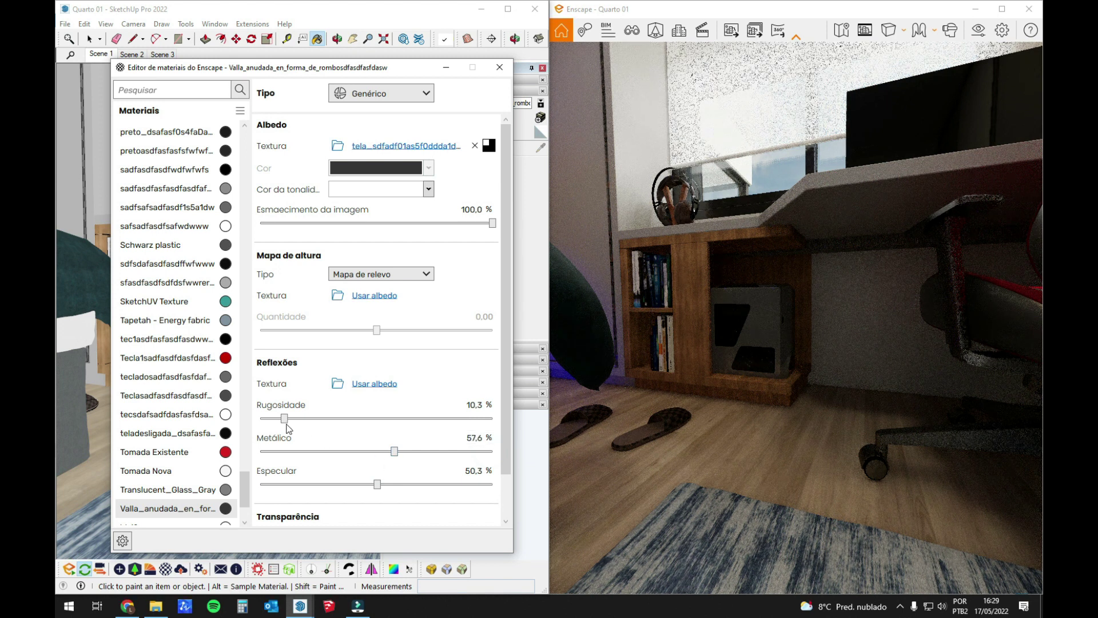
pyautogui.moveTo(286, 422); pyautogui.dragTo(329, 434)
pyautogui.moveTo(297, 427); pyautogui.dragTo(292, 428)
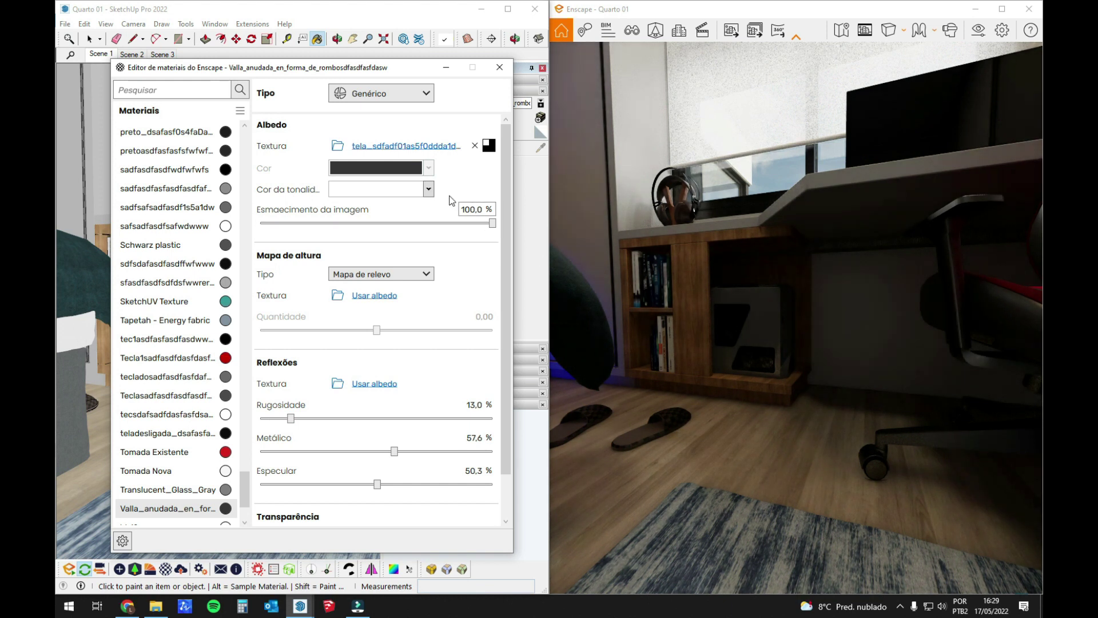
# Step: Try a light grey and a medium grey tint on the PC side panel's albedo texture
pyautogui.click(428, 189)
pyautogui.click(403, 246)
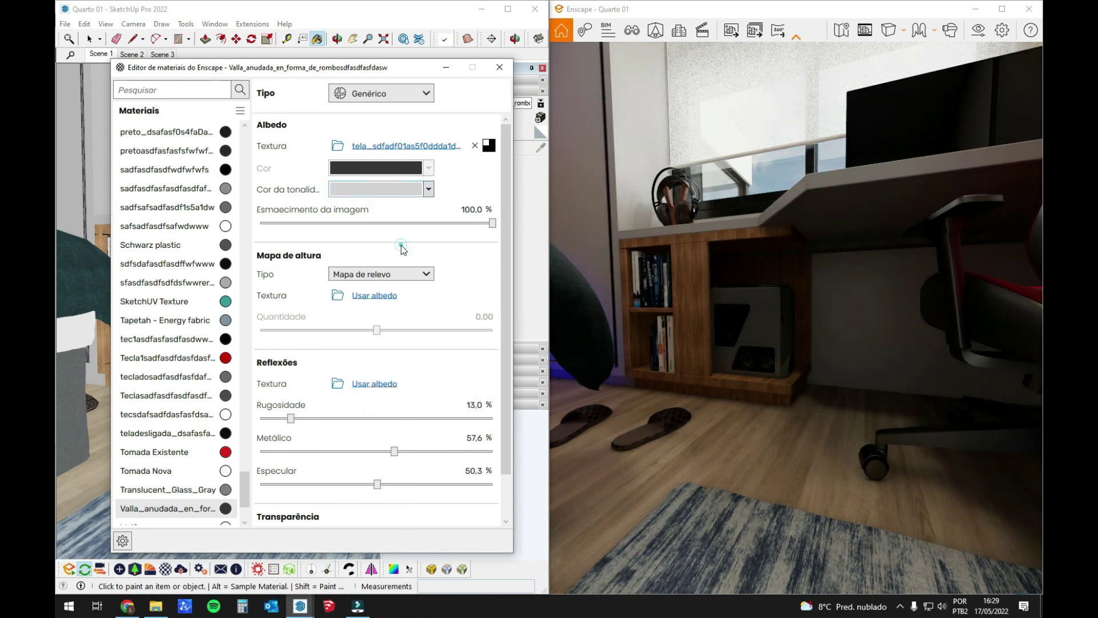
pyautogui.click(429, 191)
pyautogui.click(369, 245)
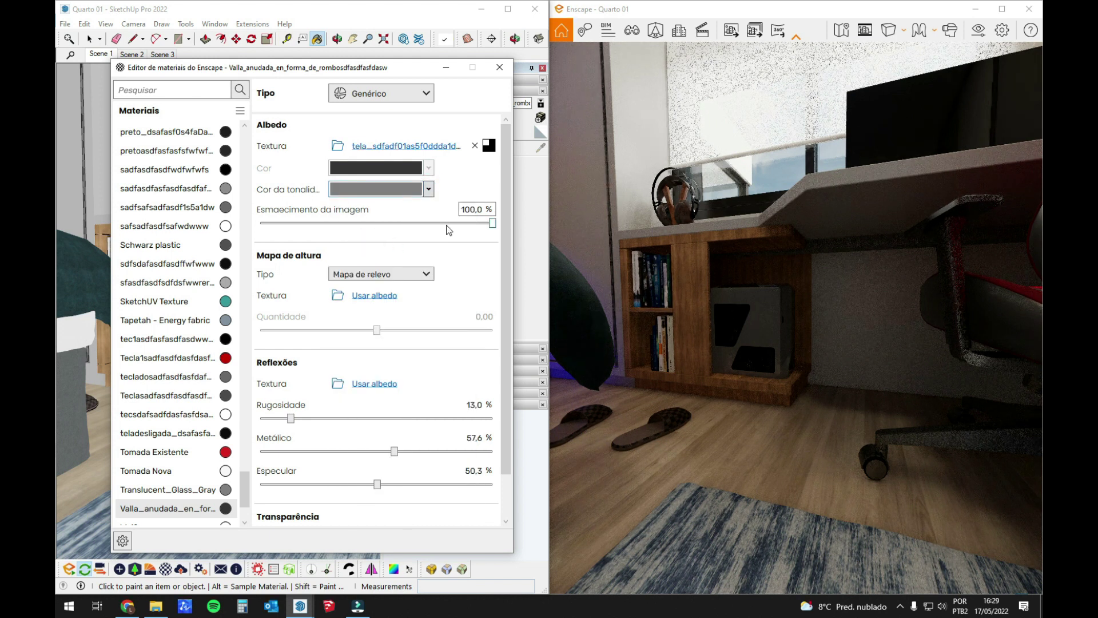
pyautogui.click(428, 191)
pyautogui.click(428, 191)
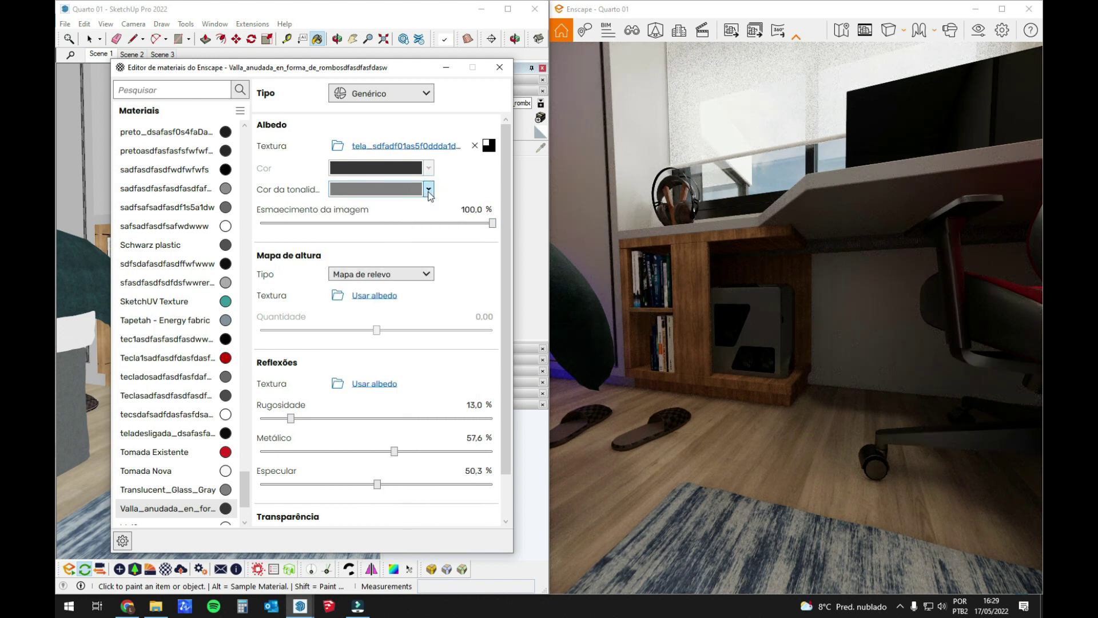
# Step: Remove the side panel's albedo texture, set its colour to #6B6B6B and raise its roughness to 59,1 %
pyautogui.click(475, 147)
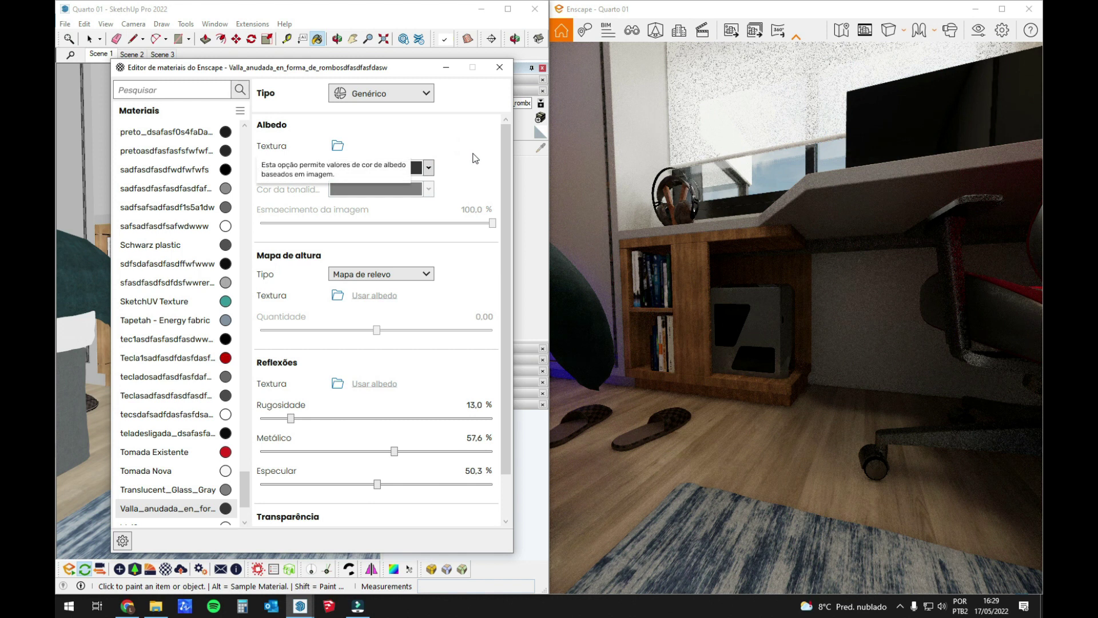
pyautogui.click(420, 185)
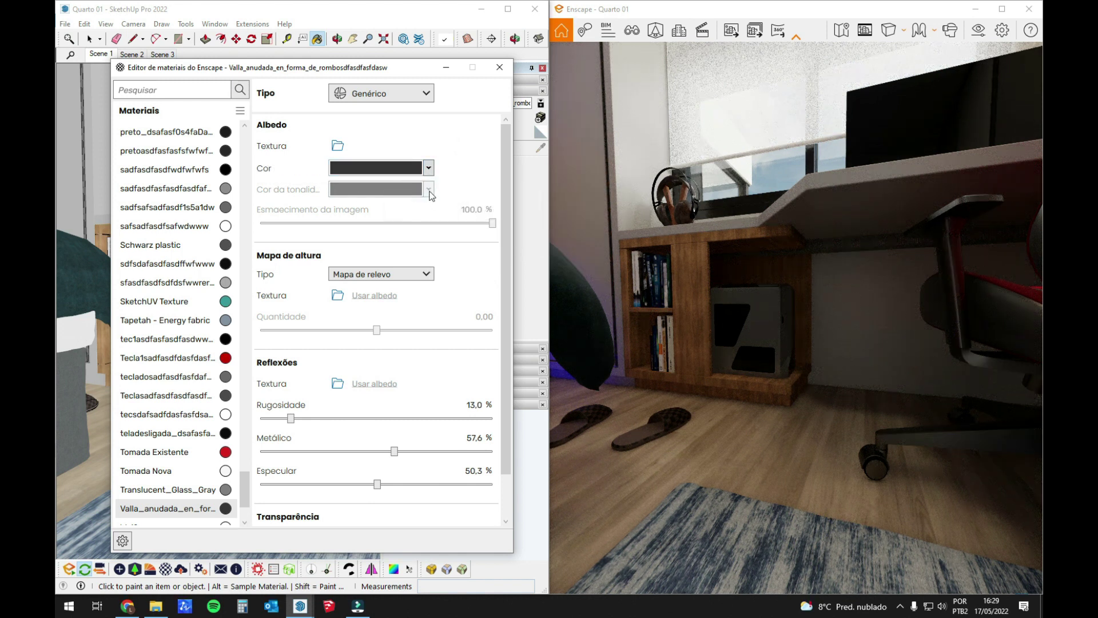
pyautogui.click(429, 169)
pyautogui.moveTo(343, 247)
pyautogui.mouseDown()
pyautogui.moveTo(331, 223)
pyautogui.moveTo(323, 243)
pyautogui.mouseUp()
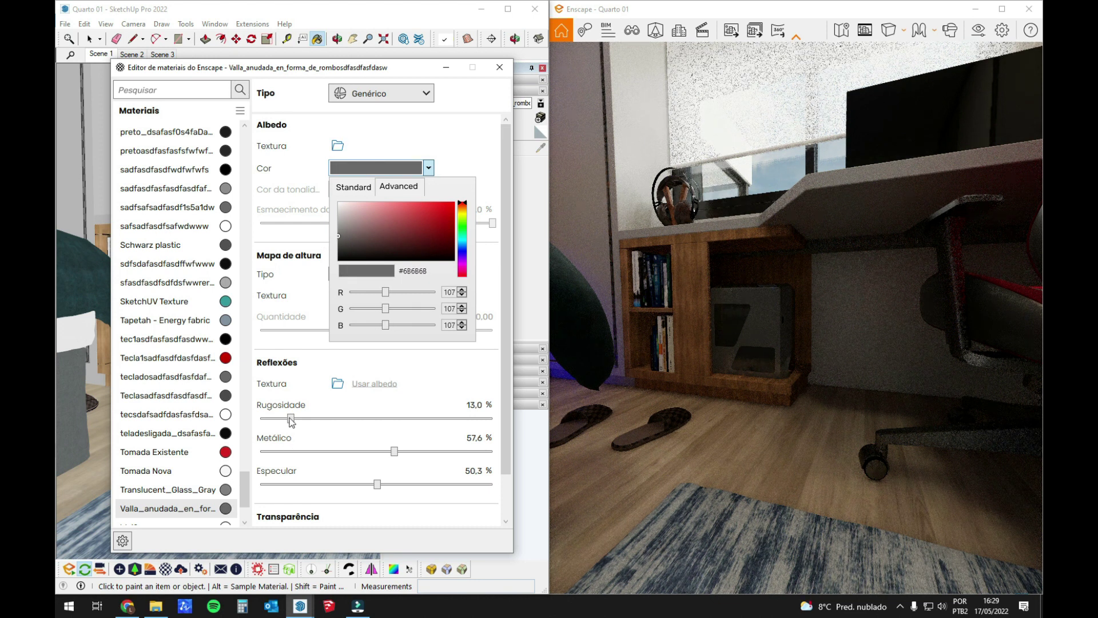
pyautogui.moveTo(290, 419); pyautogui.dragTo(430, 424)
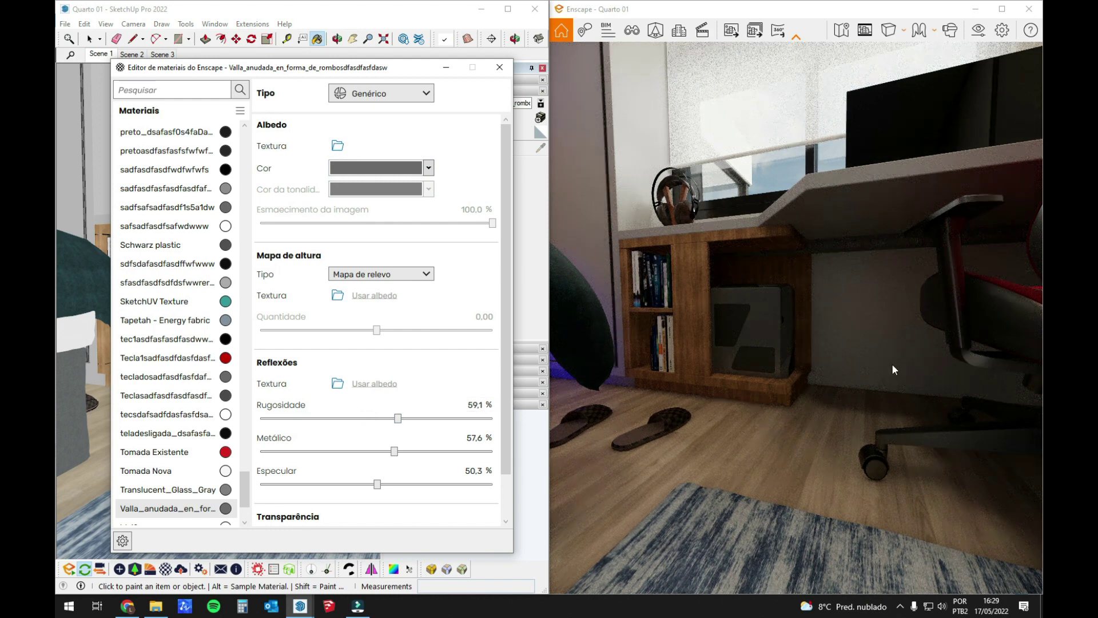
# Step: Return the render view to the window and desk, and load the roller blind's material into the Enscape editor
pyautogui.scroll(-4, 750, 345)
pyautogui.moveTo(750, 345)
pyautogui.mouseDown(button='right')
pyautogui.moveTo(847, 350)
pyautogui.moveTo(824, 350)
pyautogui.moveTo(886, 380)
pyautogui.moveTo(798, 346)
pyautogui.moveTo(772, 360)
pyautogui.moveTo(778, 372)
pyautogui.moveTo(755, 369)
pyautogui.moveTo(778, 366)
pyautogui.mouseUp(button='right')
pyautogui.scroll(-3, 846, 349)
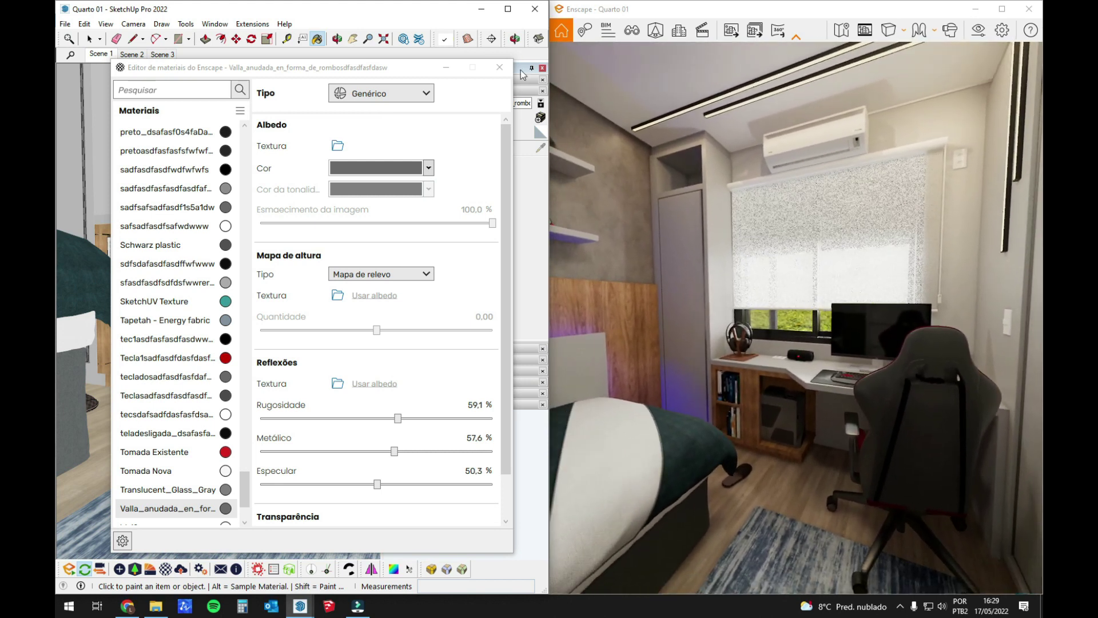
pyautogui.click(490, 69)
pyautogui.moveTo(333, 274)
pyautogui.mouseDown(button='middle')
pyautogui.moveTo(309, 306)
pyautogui.moveTo(297, 358)
pyautogui.moveTo(233, 351)
pyautogui.moveTo(240, 344)
pyautogui.mouseUp(button='middle')
pyautogui.click(288, 227)
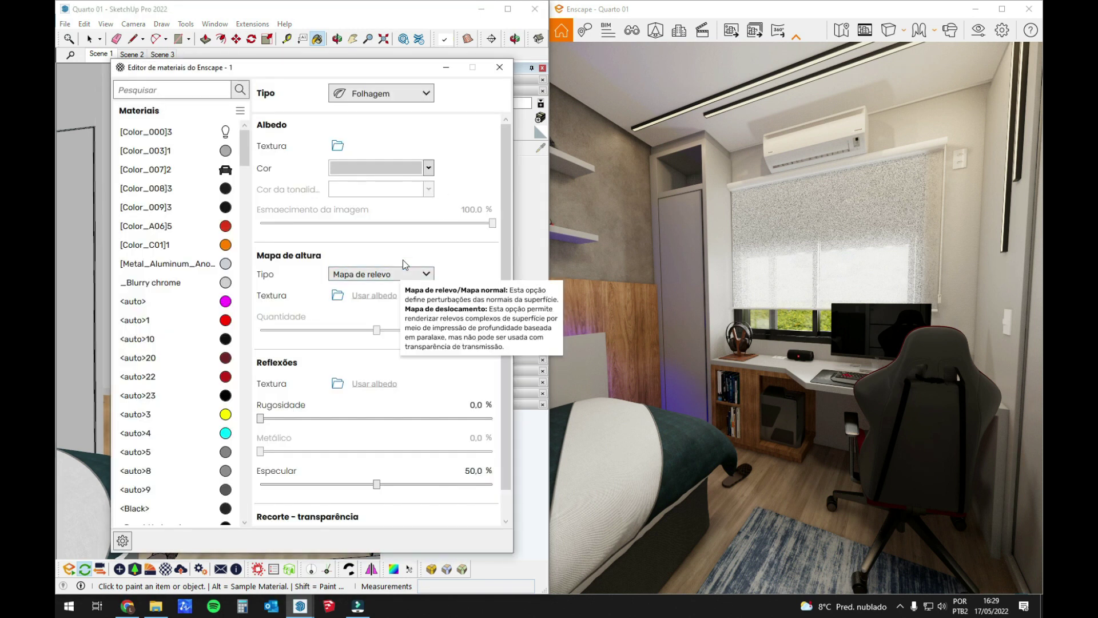
# Step: Remove the blind's cutout transparency texture and browse to the Texturas > Tecidos folder for a replacement
pyautogui.scroll(-1, 398, 440)
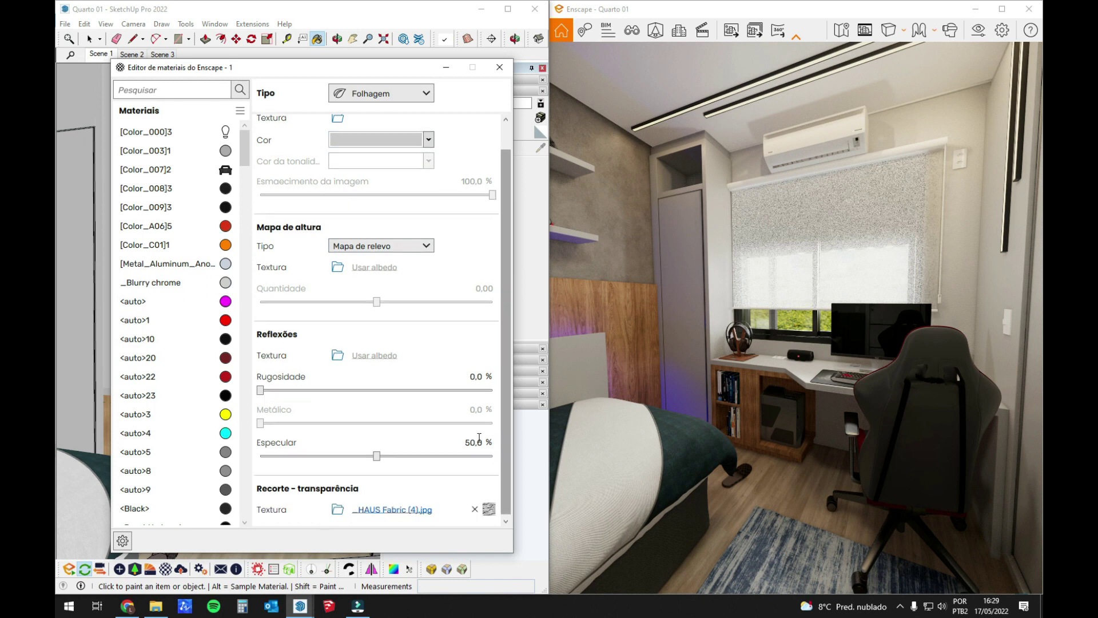
pyautogui.click(473, 507)
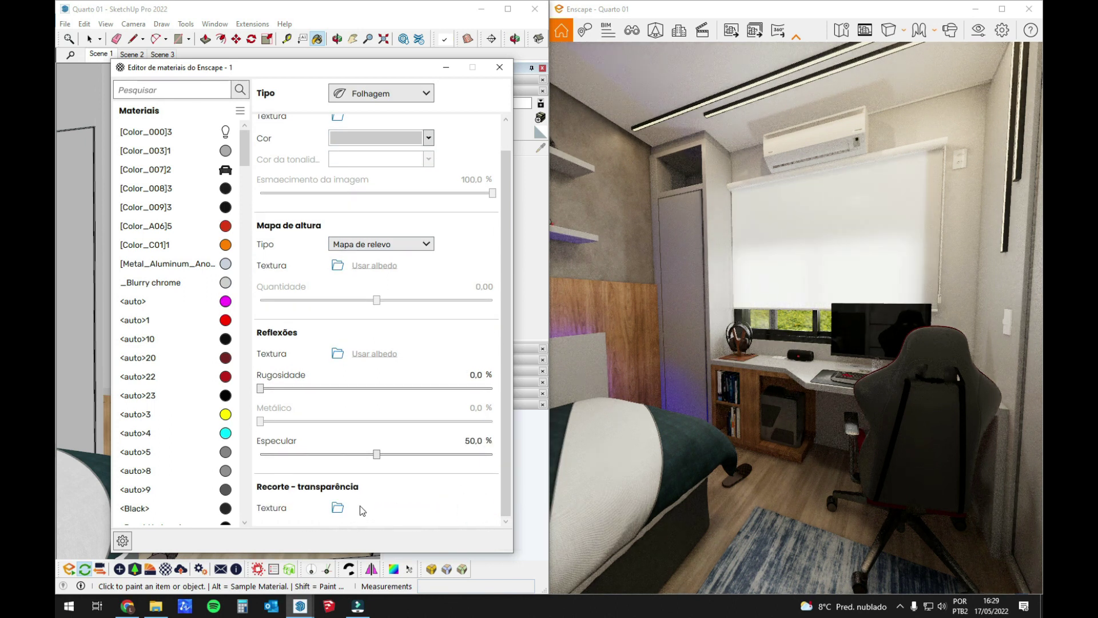
pyautogui.click(338, 508)
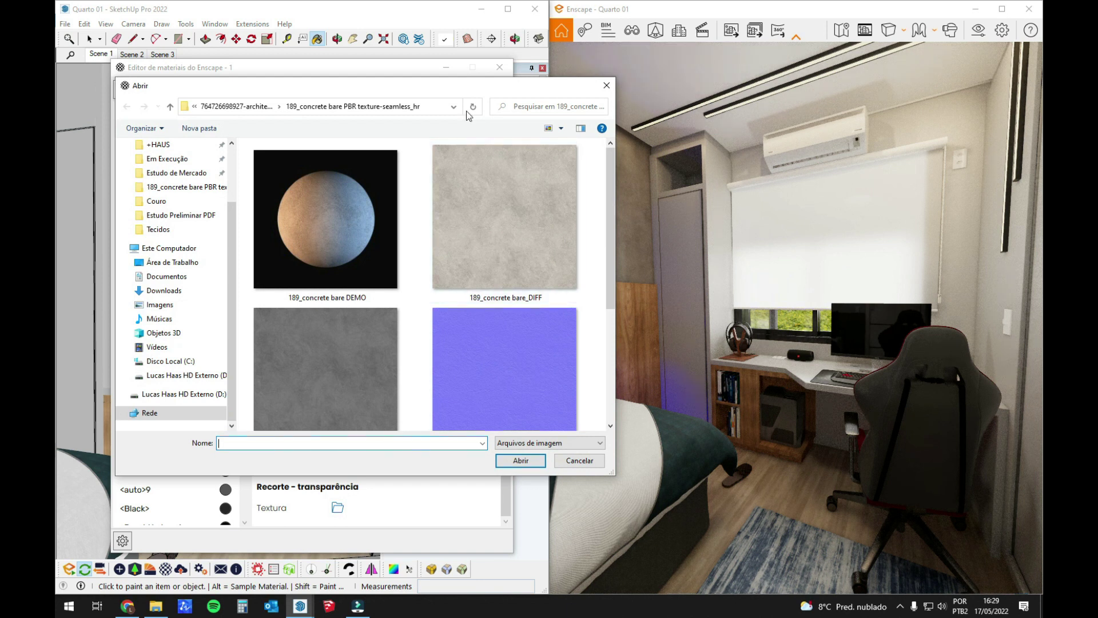
pyautogui.click(258, 107)
pyautogui.click(214, 107)
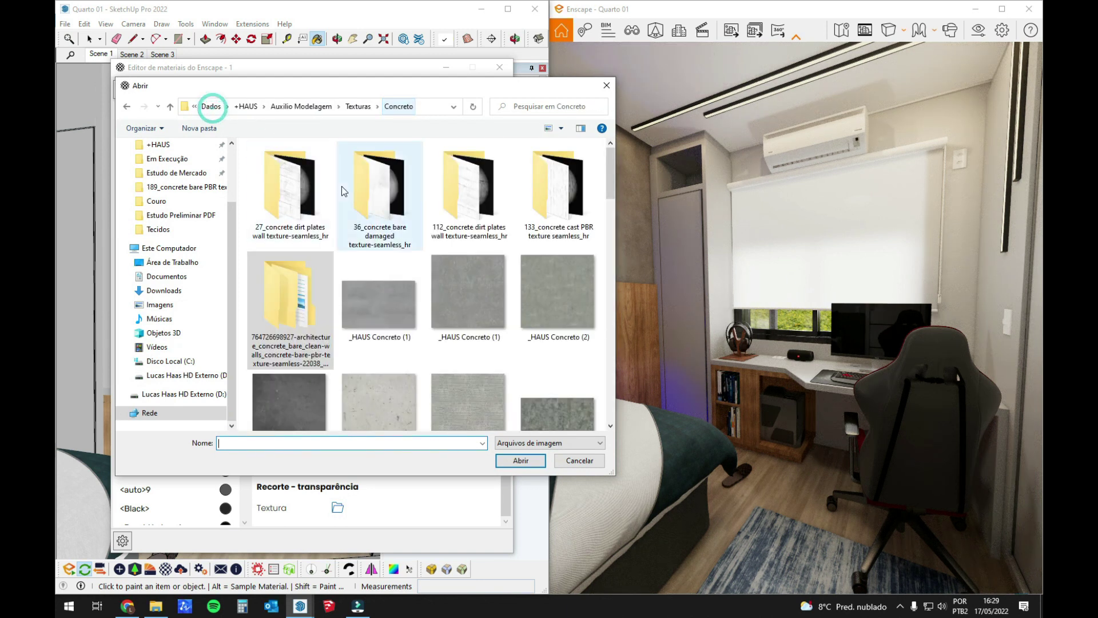
pyautogui.click(283, 106)
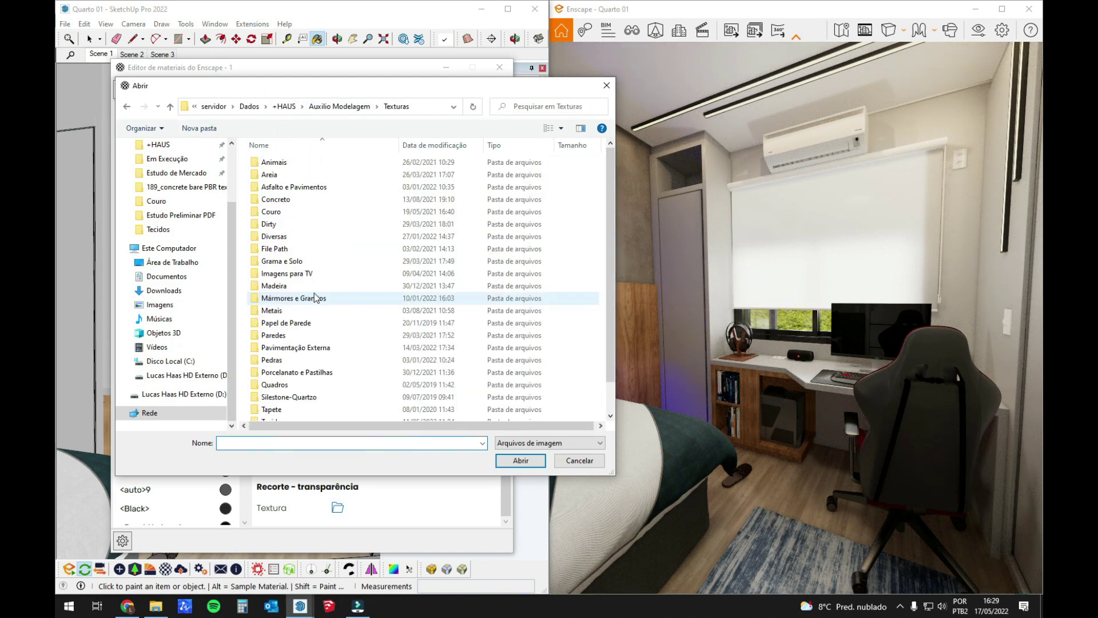
pyautogui.scroll(-1, 317, 302)
pyautogui.click(293, 401)
pyautogui.doubleClick(274, 390)
# Step: Look through the fabric images and load _HAUS Fabric (1) as the blind's cutout transparency texture
pyautogui.scroll(-10, 482, 311)
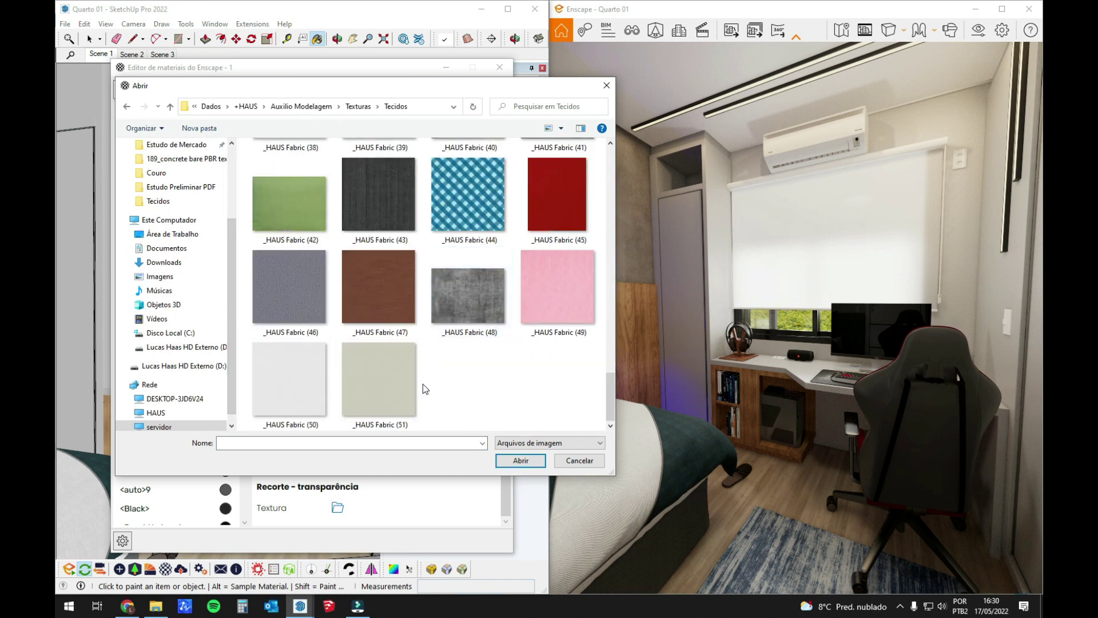
pyautogui.scroll(5, 423, 386)
pyautogui.click(499, 390)
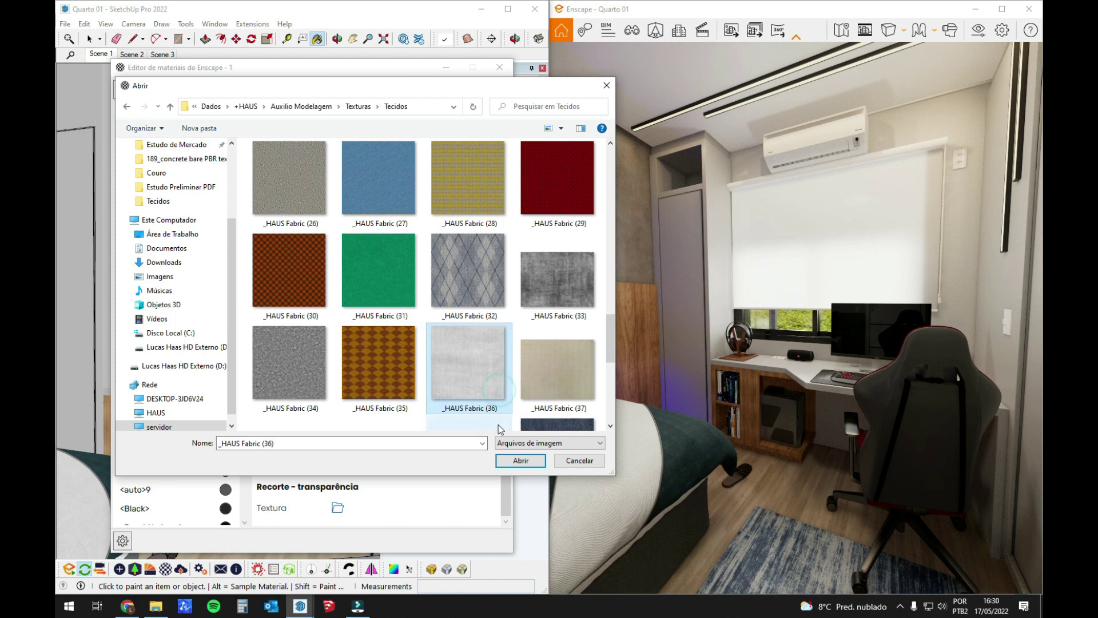
pyautogui.scroll(-5, 481, 395)
pyautogui.click(386, 383)
pyautogui.click(278, 392)
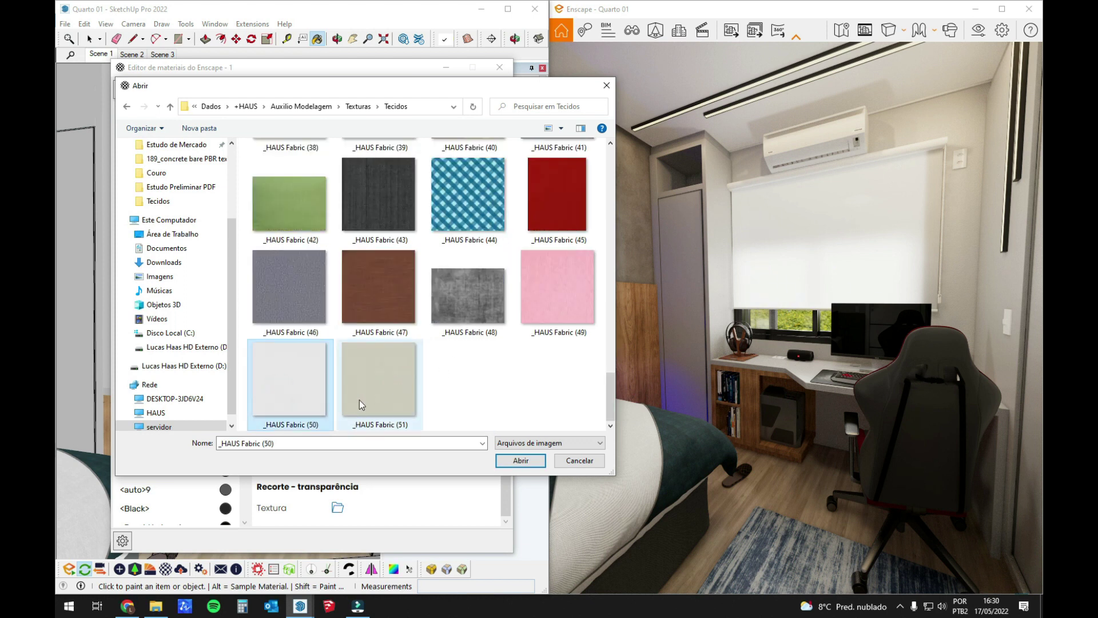
pyautogui.click(375, 399)
pyautogui.click(287, 382)
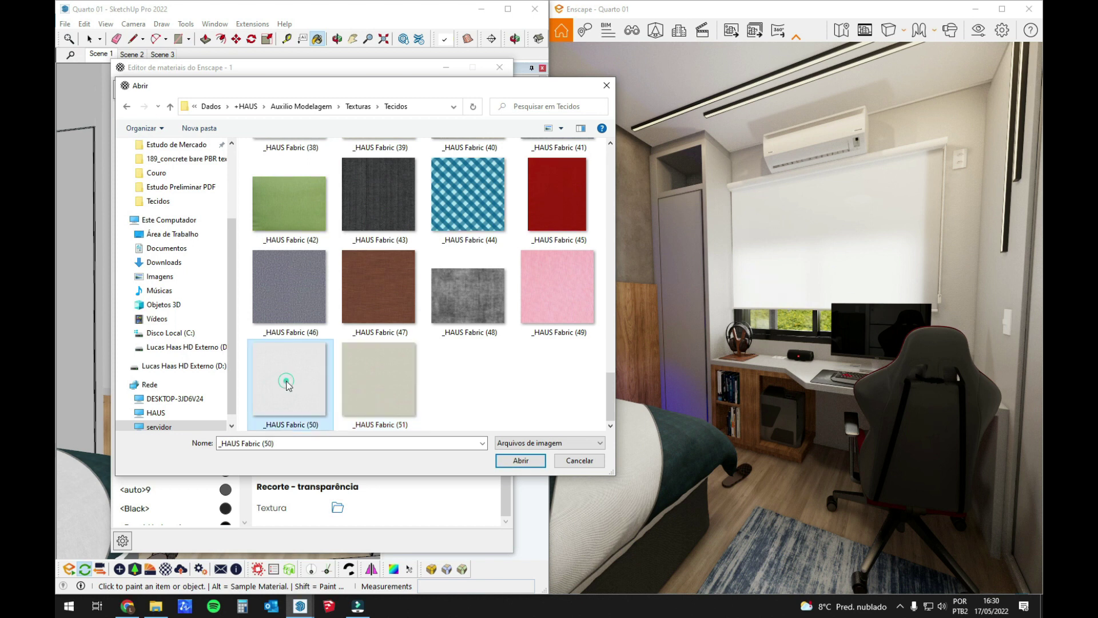
pyautogui.scroll(15, 349, 375)
pyautogui.doubleClick(296, 186)
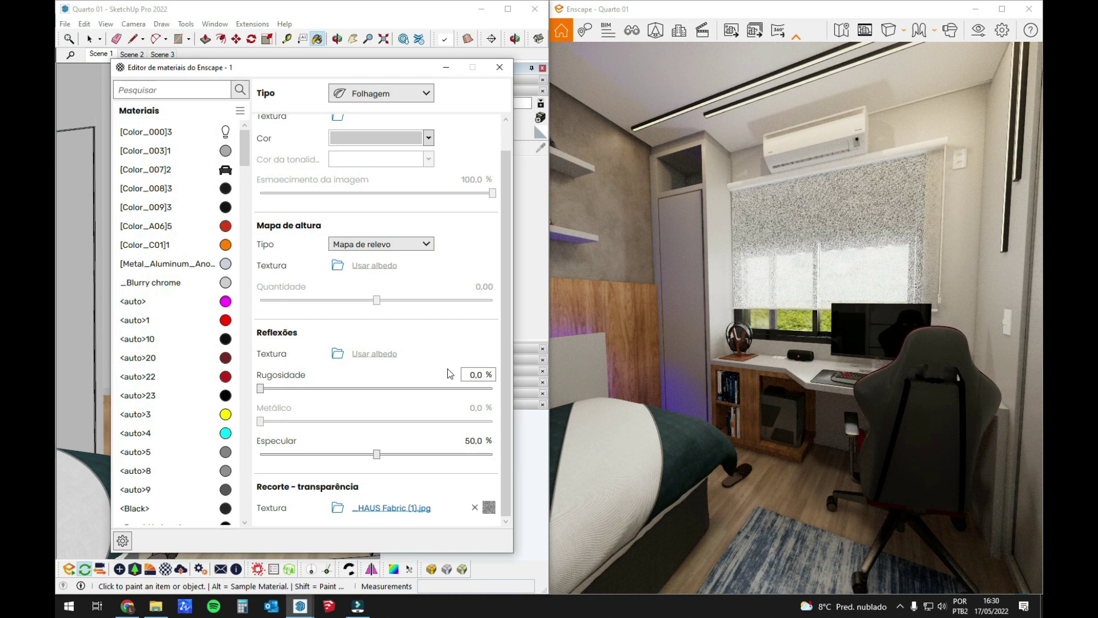
# Step: Enable explicit transformation of the cutout texture, set its width and height to 0,1 m, and check the blind up close
pyautogui.click(489, 507)
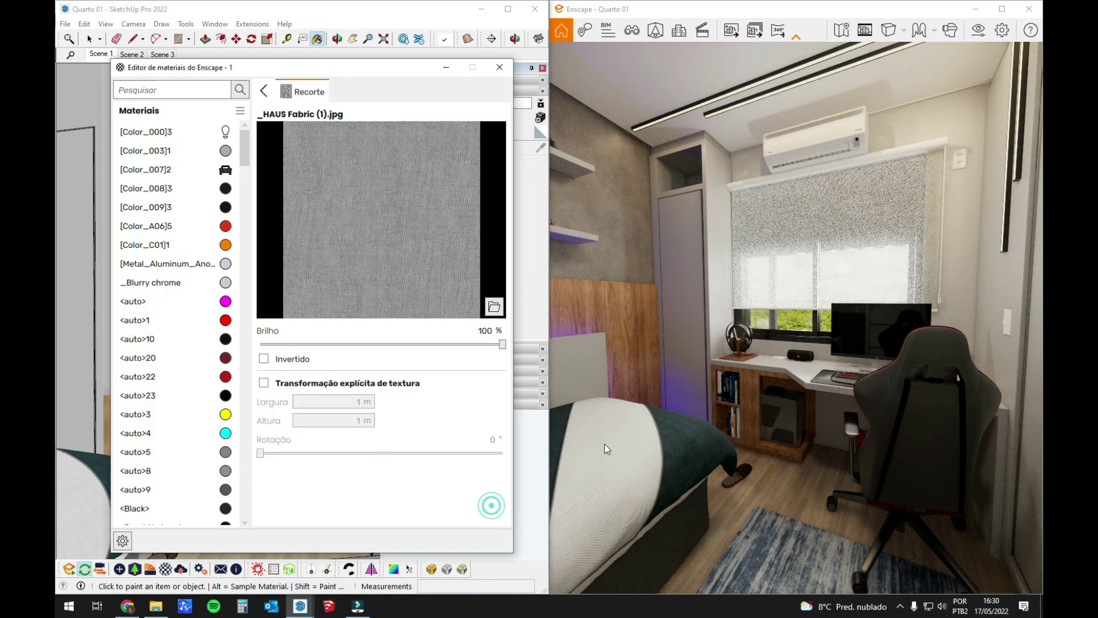
pyautogui.click(265, 382)
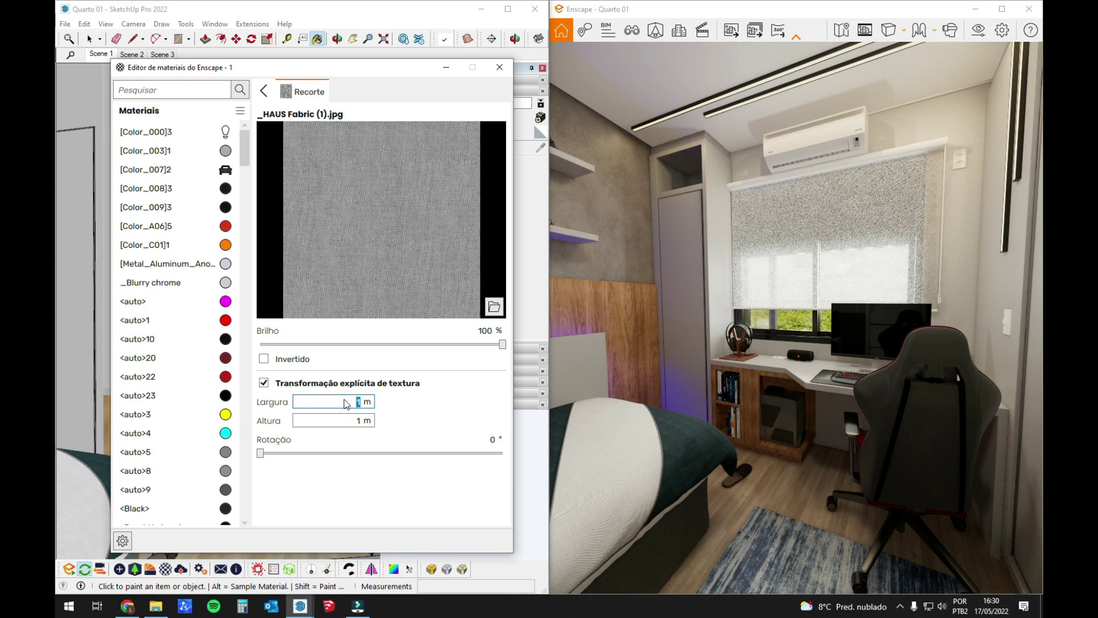
pyautogui.write('0,')
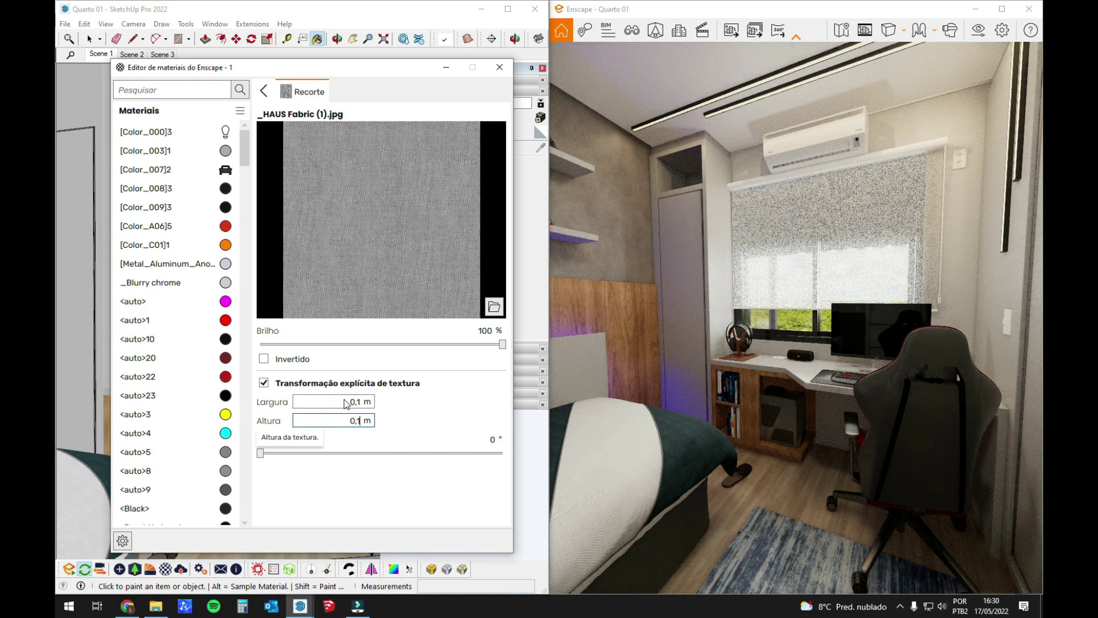
pyautogui.moveTo(856, 203); pyautogui.dragTo(853, 166)
pyautogui.press('w')
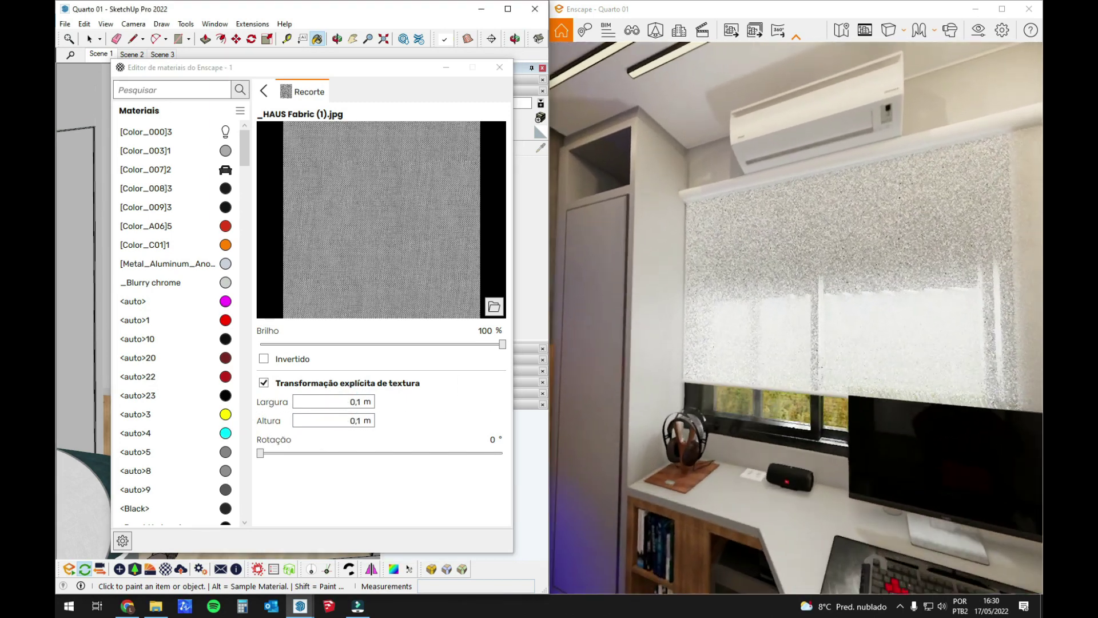
pyautogui.press('w')
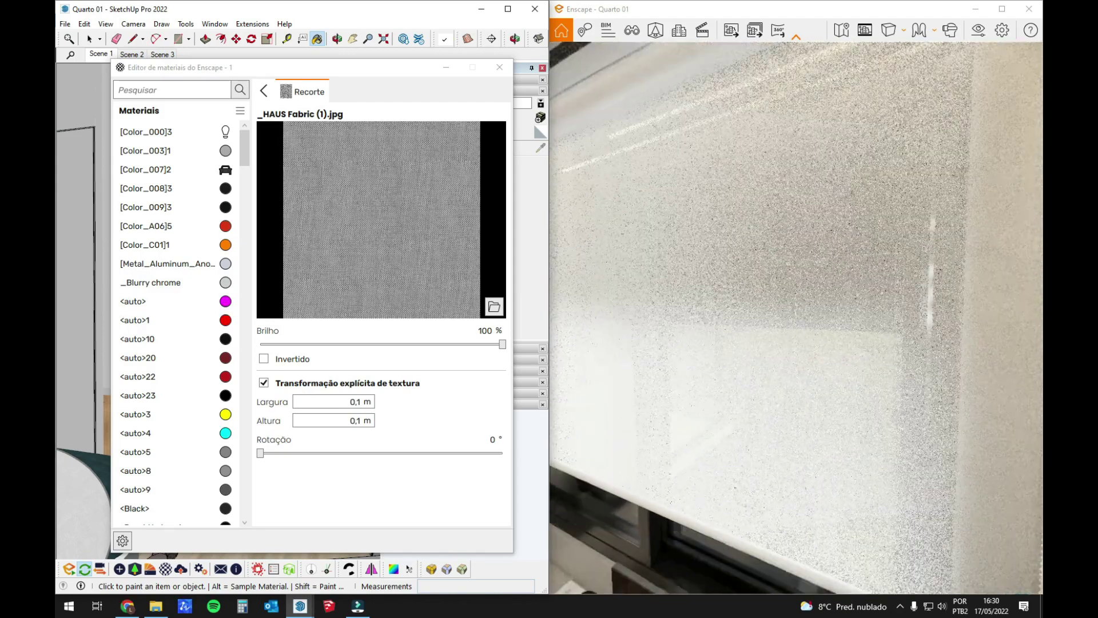
# Step: Set the cutout texture's width and height to 0,01 m and check the blind in the render
pyautogui.press('s')
pyautogui.doubleClick(358, 403)
pyautogui.write('0,01')
pyautogui.press('Tab')
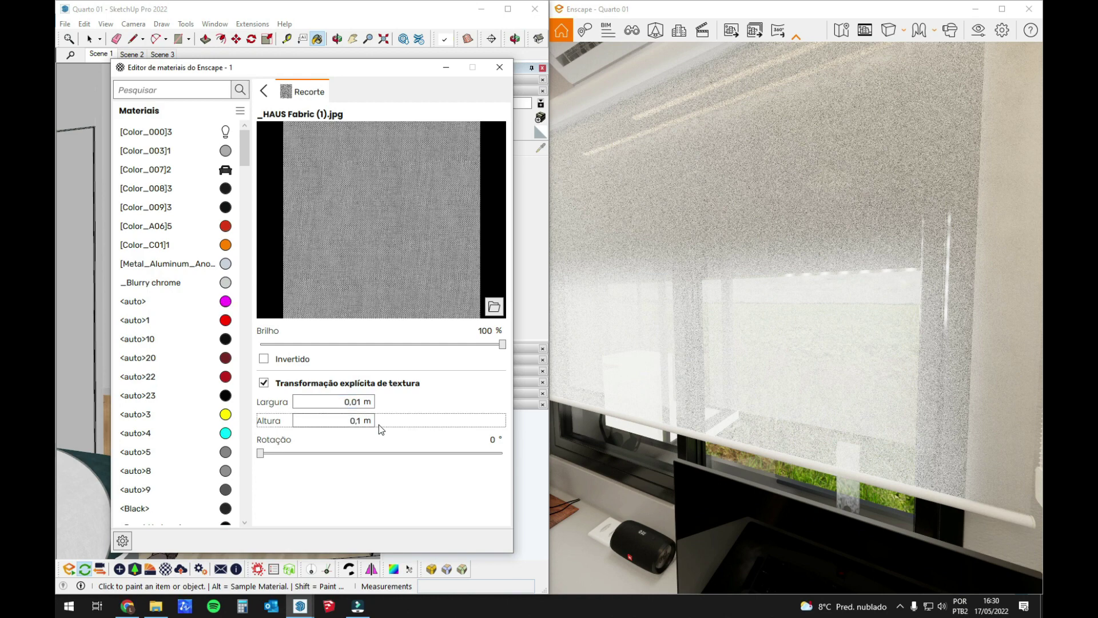
pyautogui.write('0,01')
pyautogui.click(696, 330)
pyautogui.press('s')
pyautogui.press('s')
pyautogui.press('w')
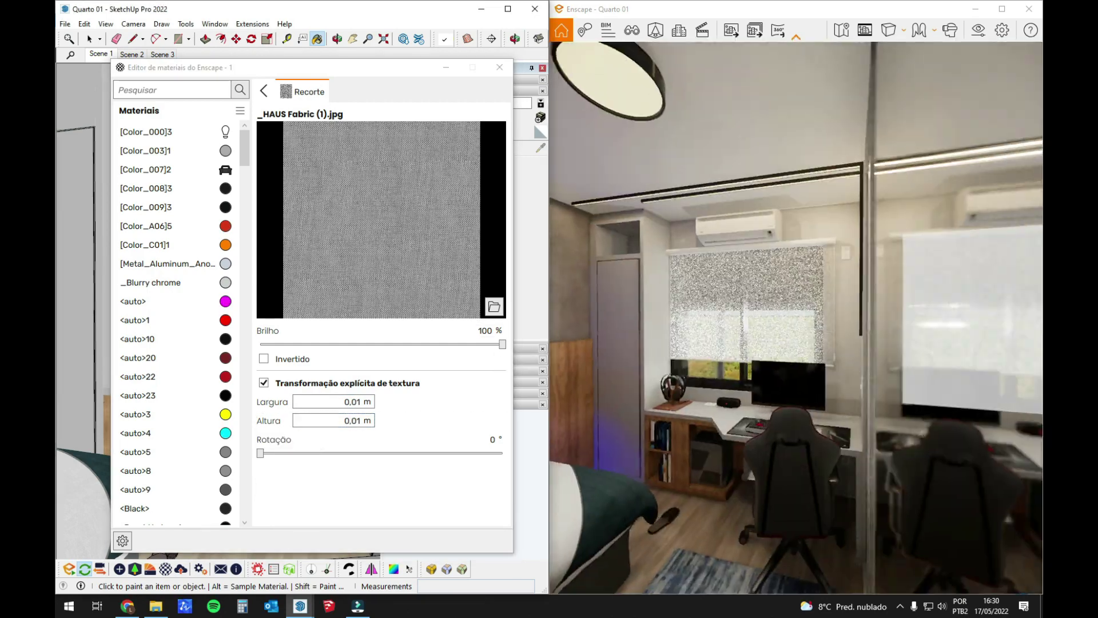
pyautogui.press('s')
pyautogui.press('w')
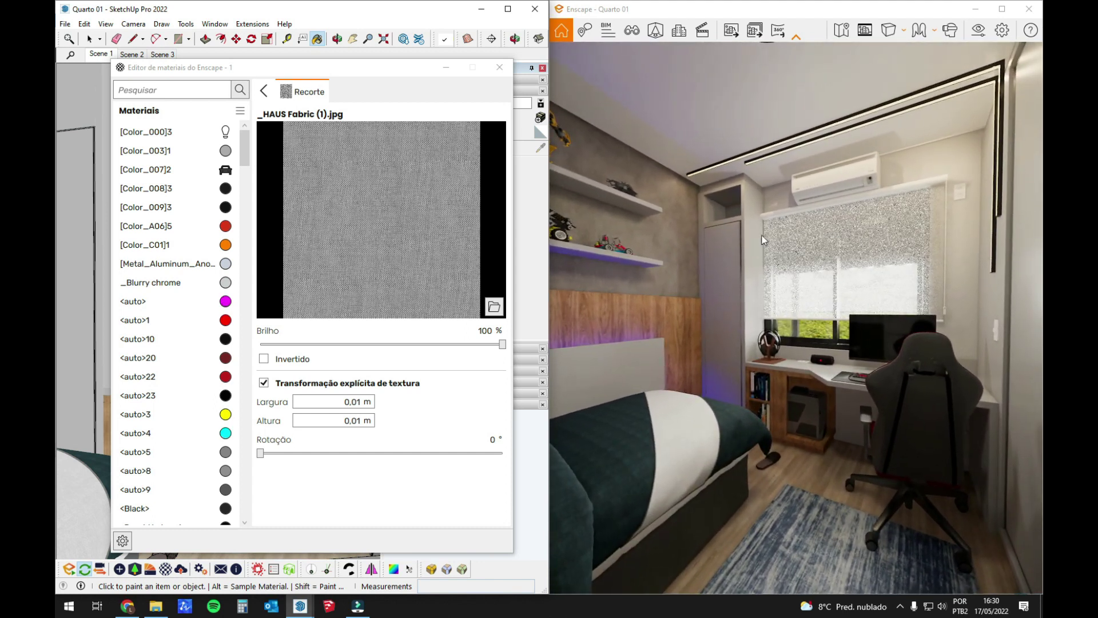
# Step: Return to the blind material's main settings and raise its roughness to 85,8 %
pyautogui.click(266, 92)
pyautogui.moveTo(262, 388); pyautogui.dragTo(344, 389)
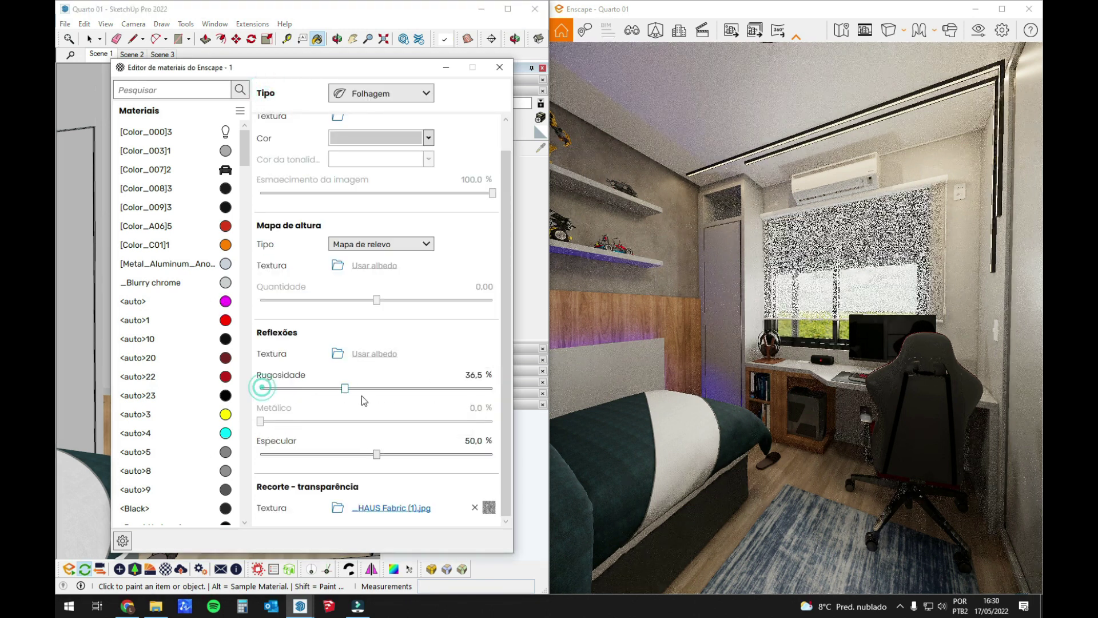
pyautogui.moveTo(463, 405); pyautogui.dragTo(462, 404)
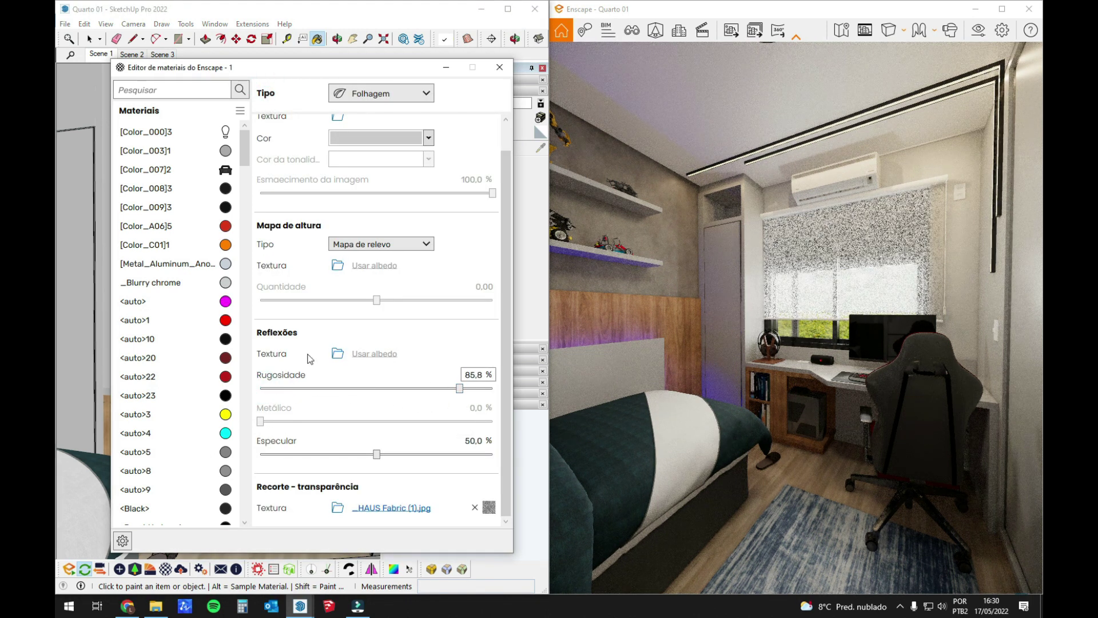
# Step: Compare near-white and dark grey as the blind's albedo colour and keep the near-white
pyautogui.scroll(1, 483, 252)
pyautogui.scroll(-1, 479, 256)
pyautogui.scroll(1, 344, 431)
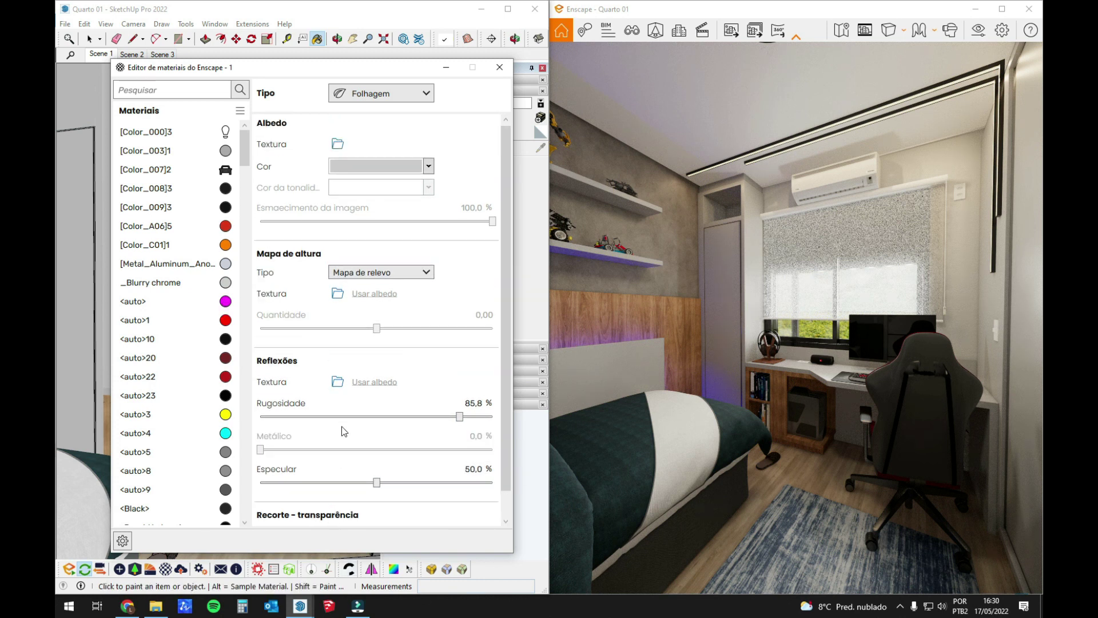
pyautogui.click(427, 167)
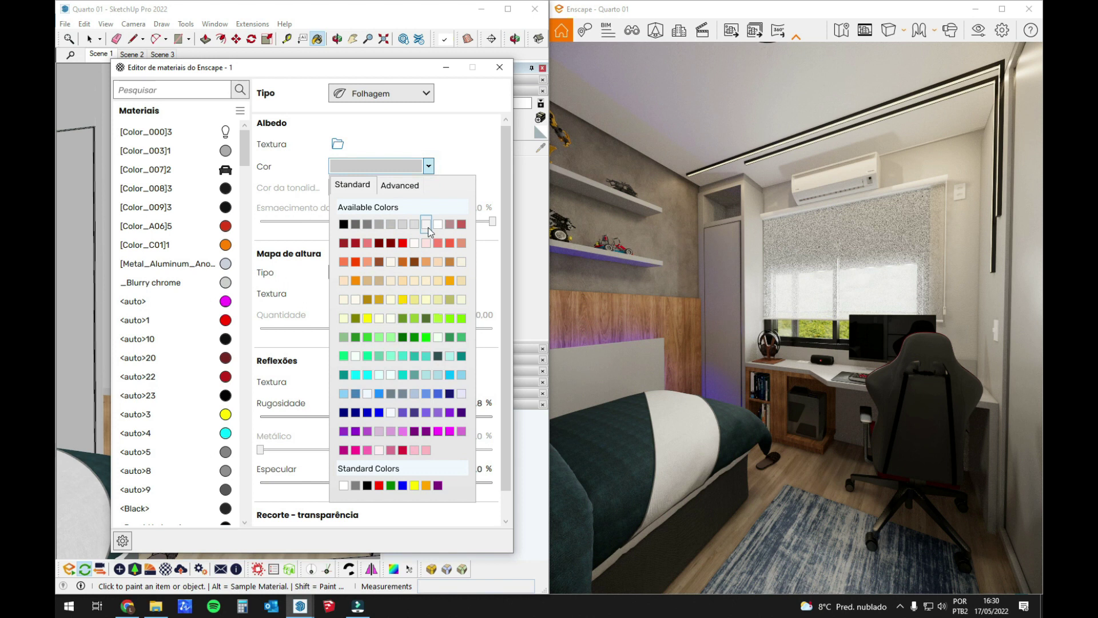
pyautogui.click(426, 226)
pyautogui.click(428, 167)
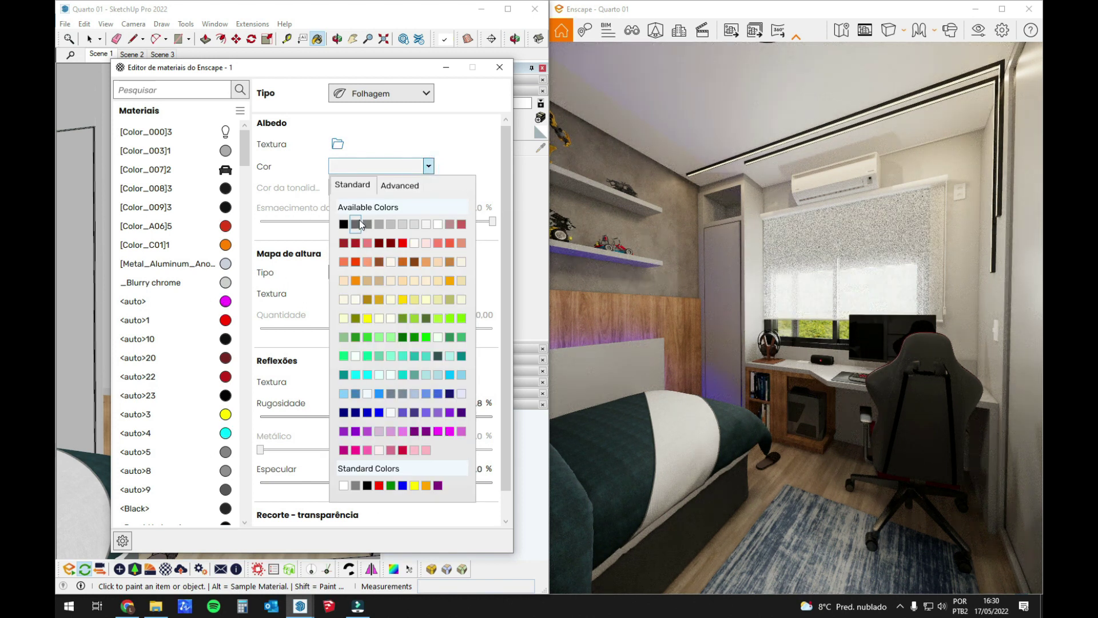
pyautogui.click(359, 219)
pyautogui.click(428, 166)
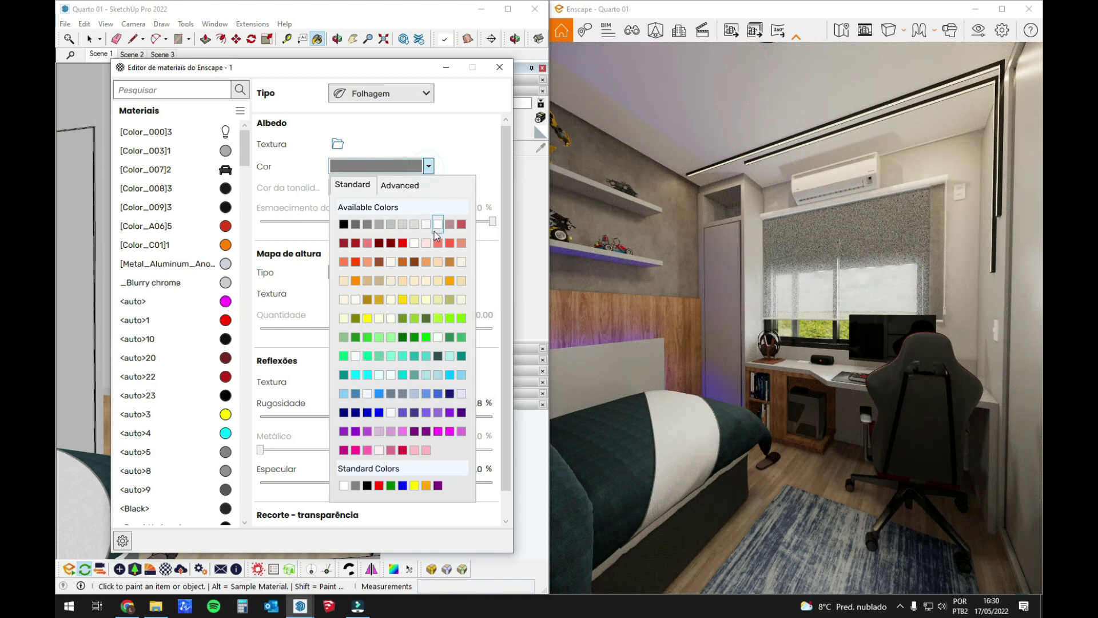
pyautogui.click(426, 226)
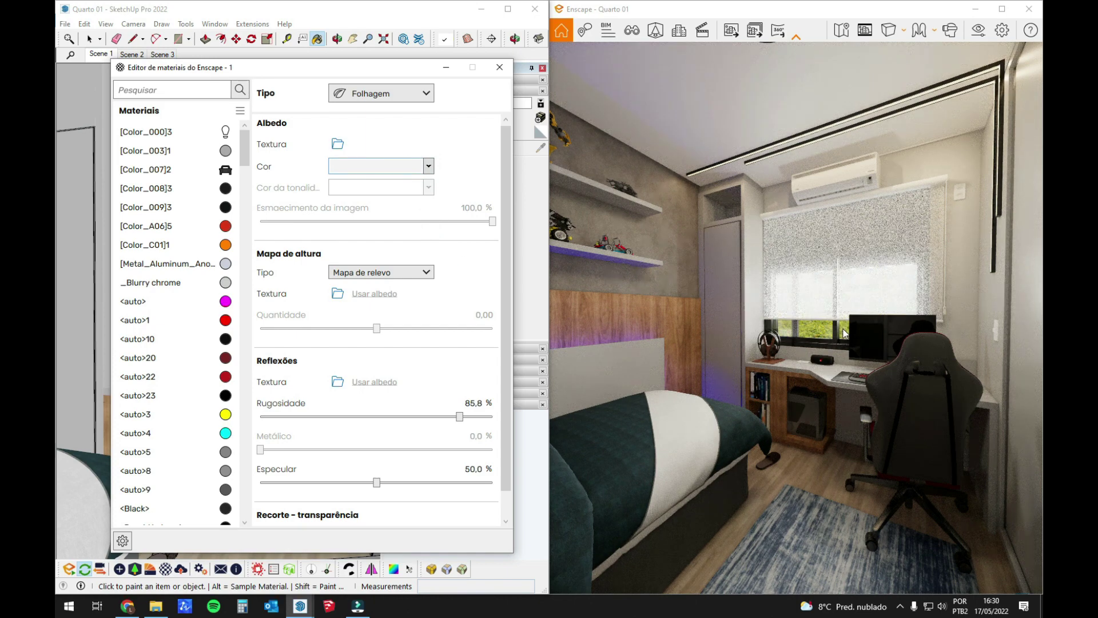
# Step: Examine the roller blind's weave and transparency in the render, both up close and from across the room
pyautogui.scroll(5, 844, 333)
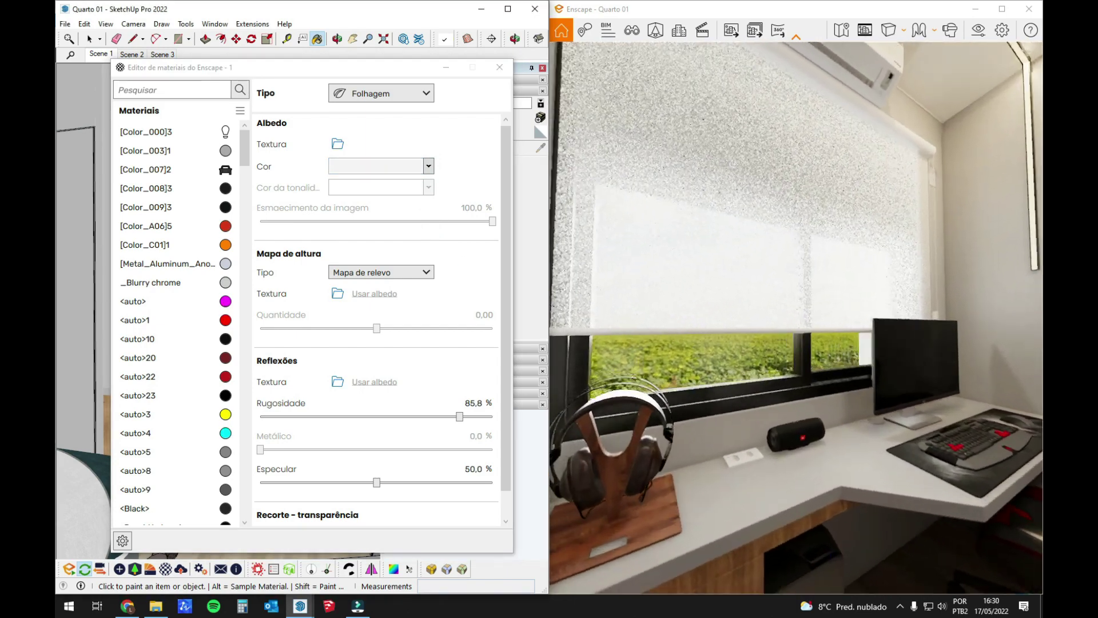
pyautogui.scroll(2, 844, 332)
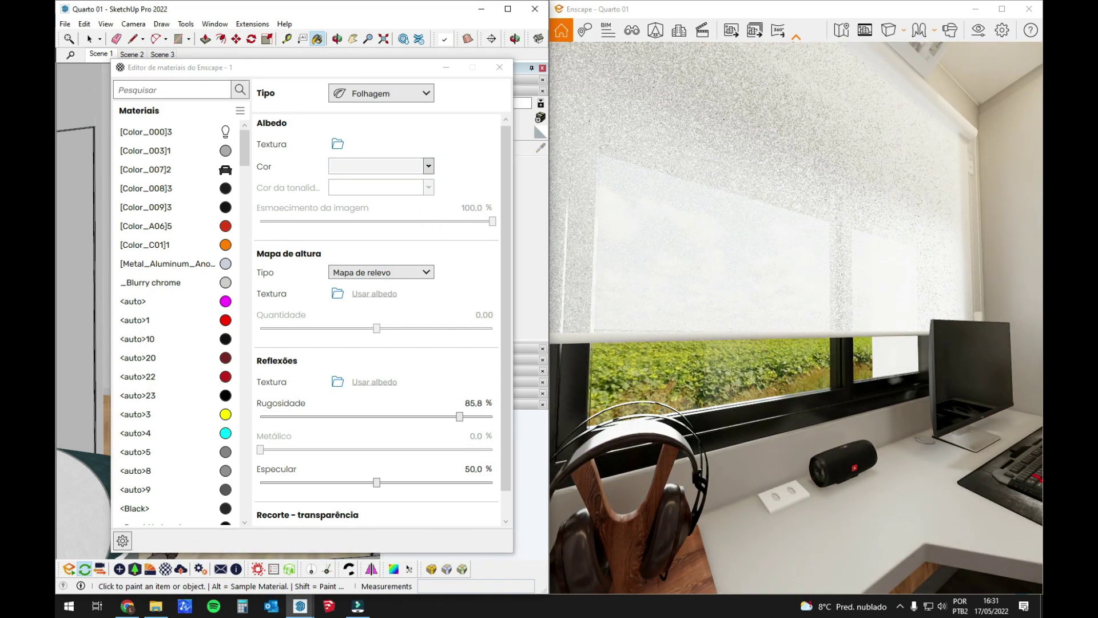
pyautogui.scroll(3, 585, 338)
pyautogui.scroll(2, 588, 341)
pyautogui.scroll(-1, 596, 360)
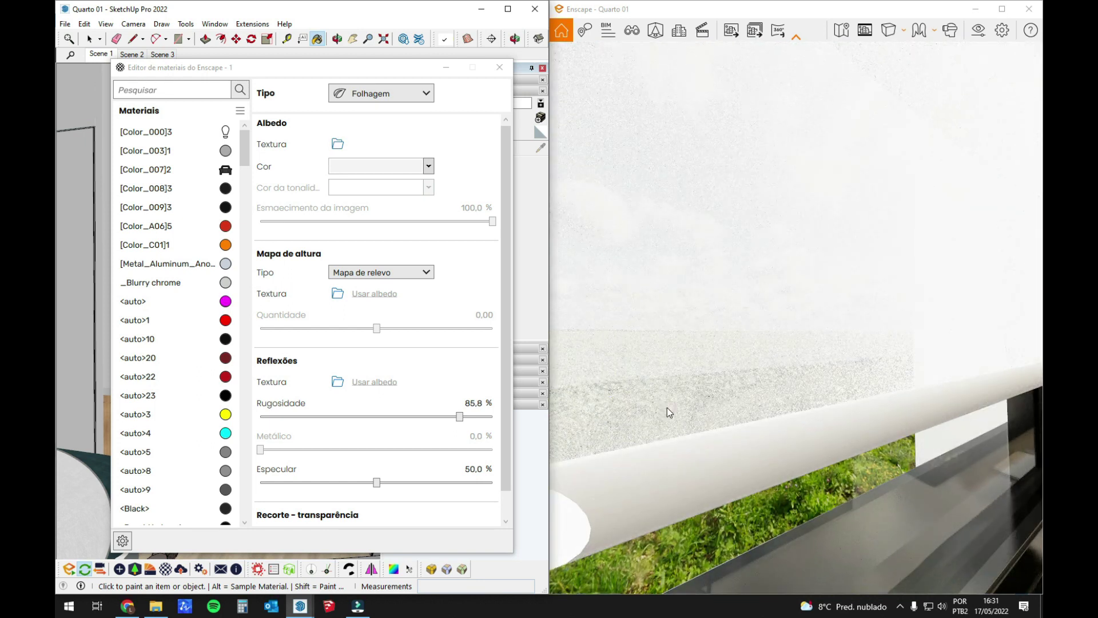
pyautogui.scroll(-5, 796, 318)
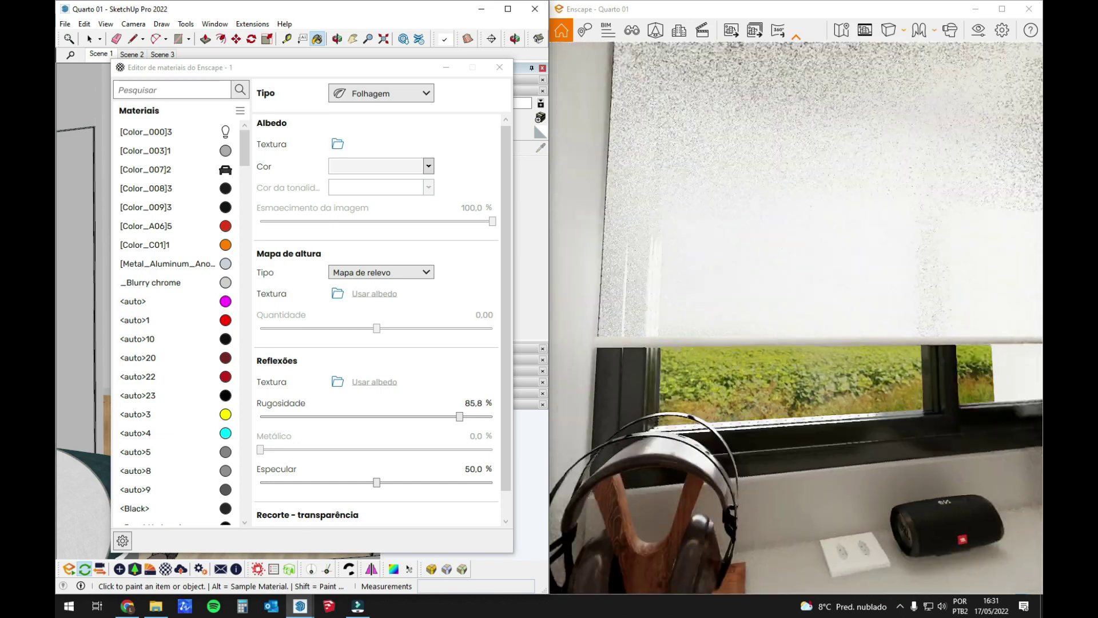
pyautogui.scroll(-4, 796, 317)
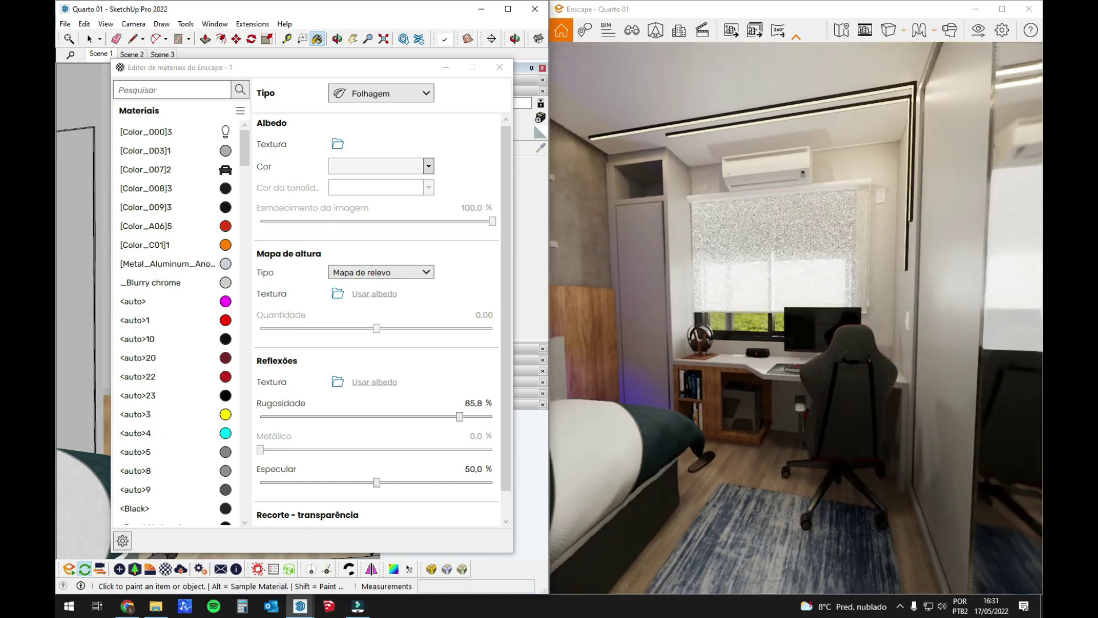
# Step: Close the Enscape material editor and sample the wood material of the panel behind the bed in SketchUp
pyautogui.moveTo(796, 317); pyautogui.dragTo(1029, 314)
pyautogui.scroll(-4, 796, 318)
pyautogui.scroll(2, 796, 318)
pyautogui.scroll(-5, 766, 320)
pyautogui.press('w')
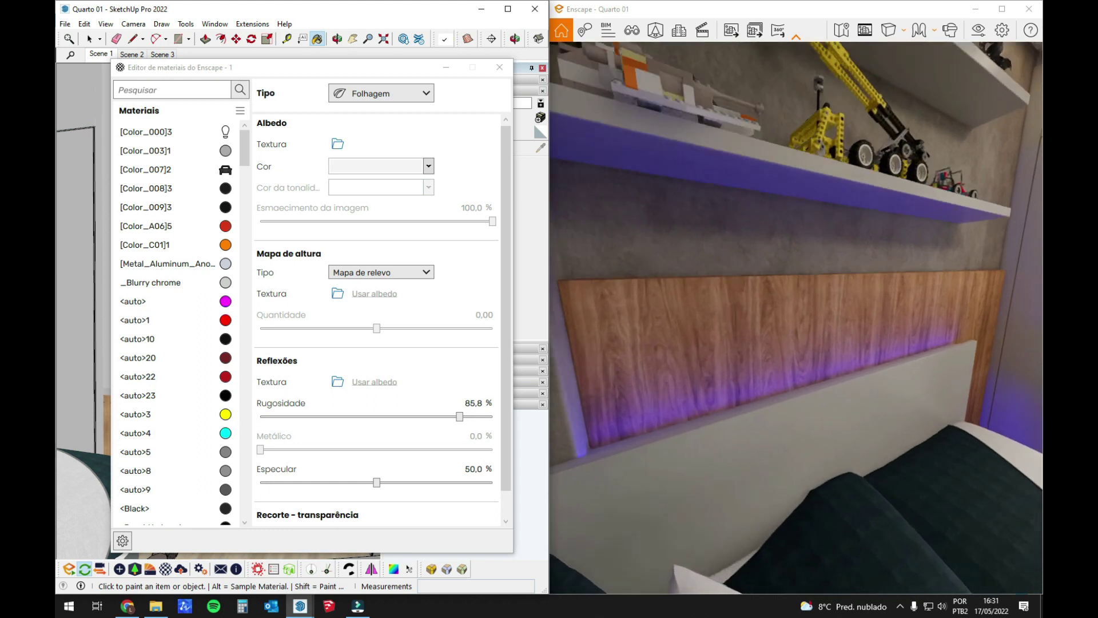
pyautogui.moveTo(795, 314); pyautogui.dragTo(829, 311)
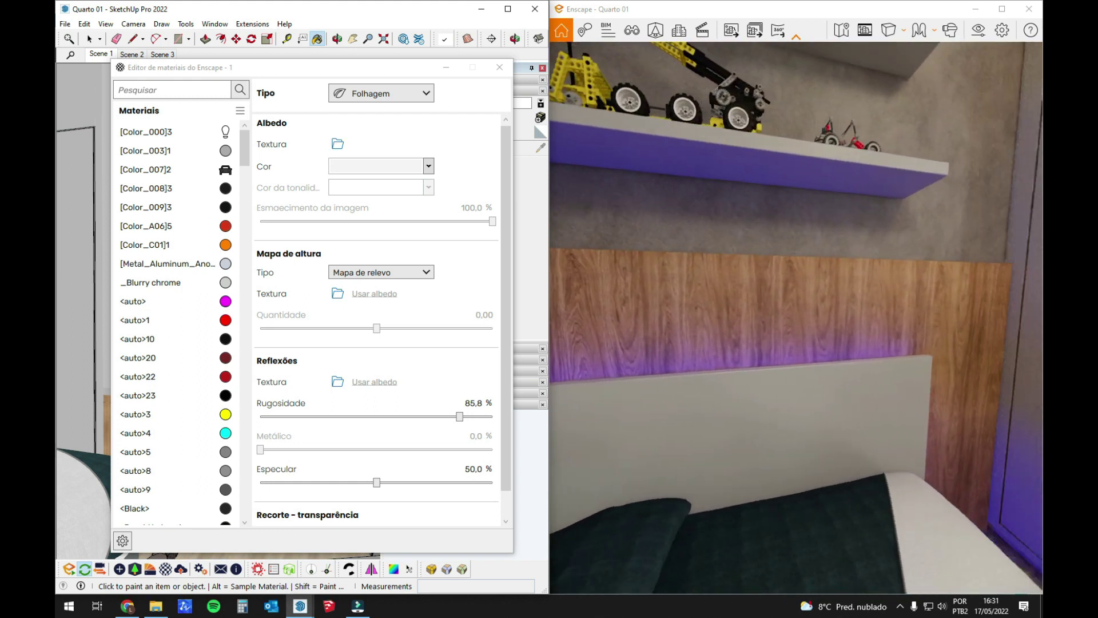
pyautogui.moveTo(658, 74); pyautogui.dragTo(705, 75)
pyautogui.press('s')
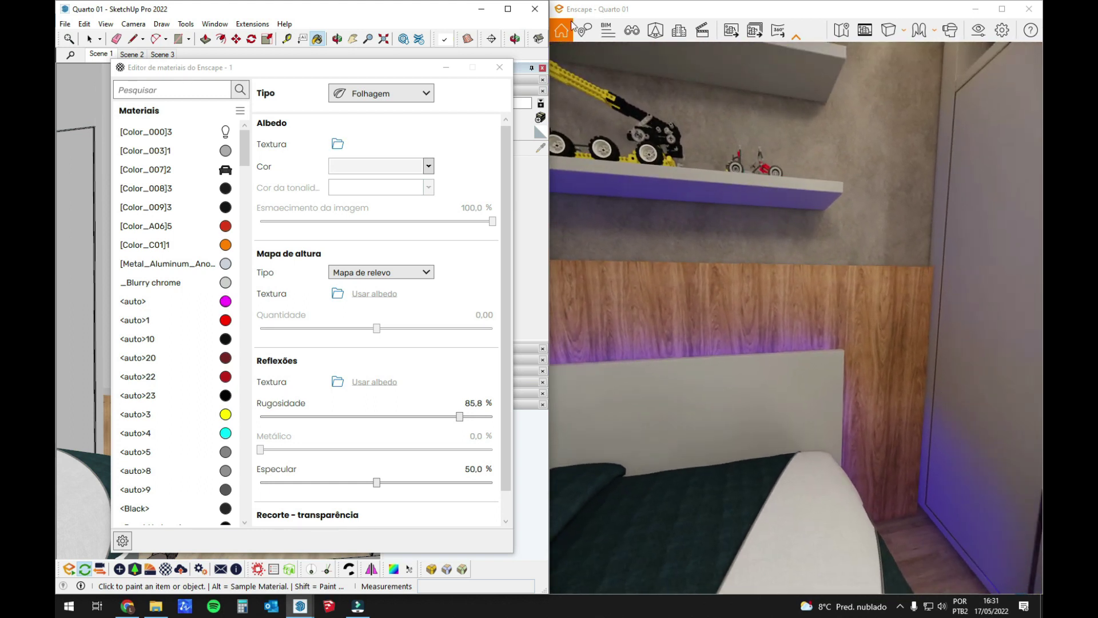
pyautogui.click(500, 67)
pyautogui.moveTo(262, 377)
pyautogui.mouseDown(button='middle')
pyautogui.moveTo(256, 287)
pyautogui.moveTo(237, 323)
pyautogui.mouseUp(button='middle')
pyautogui.keyDown('alt'); pyautogui.click(216, 335); pyautogui.keyUp('alt')
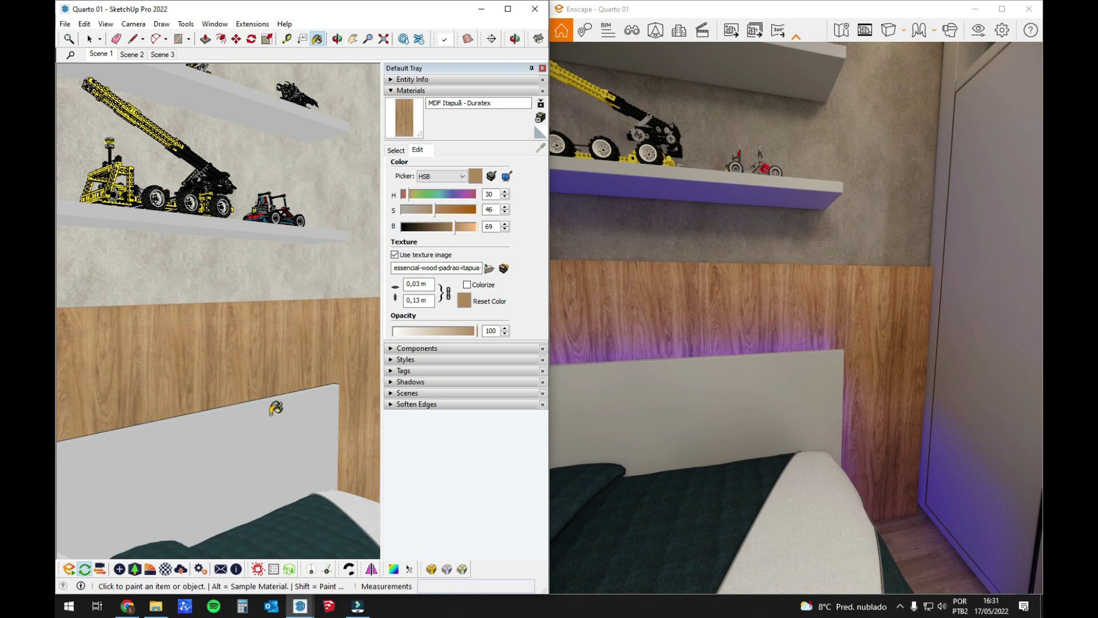
# Step: Switch to File Explorer and open the Texturas > Madeira folder inside Auxilio Modelagem
pyautogui.click(155, 605)
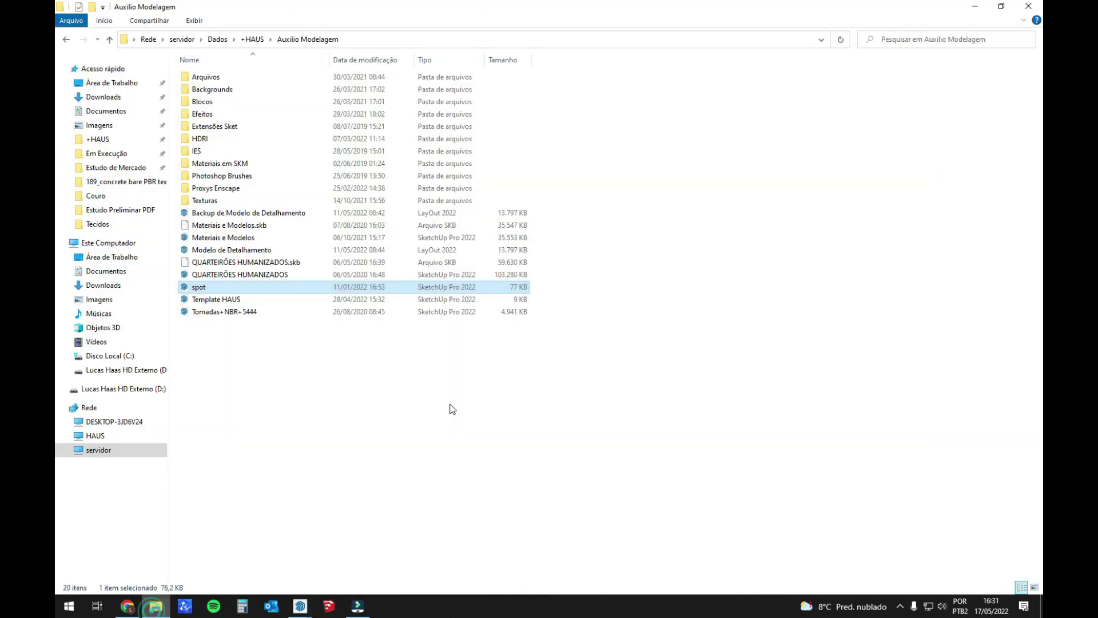
pyautogui.click(122, 152)
pyautogui.click(135, 141)
pyautogui.click(243, 125)
pyautogui.doubleClick(243, 124)
pyautogui.doubleClick(218, 272)
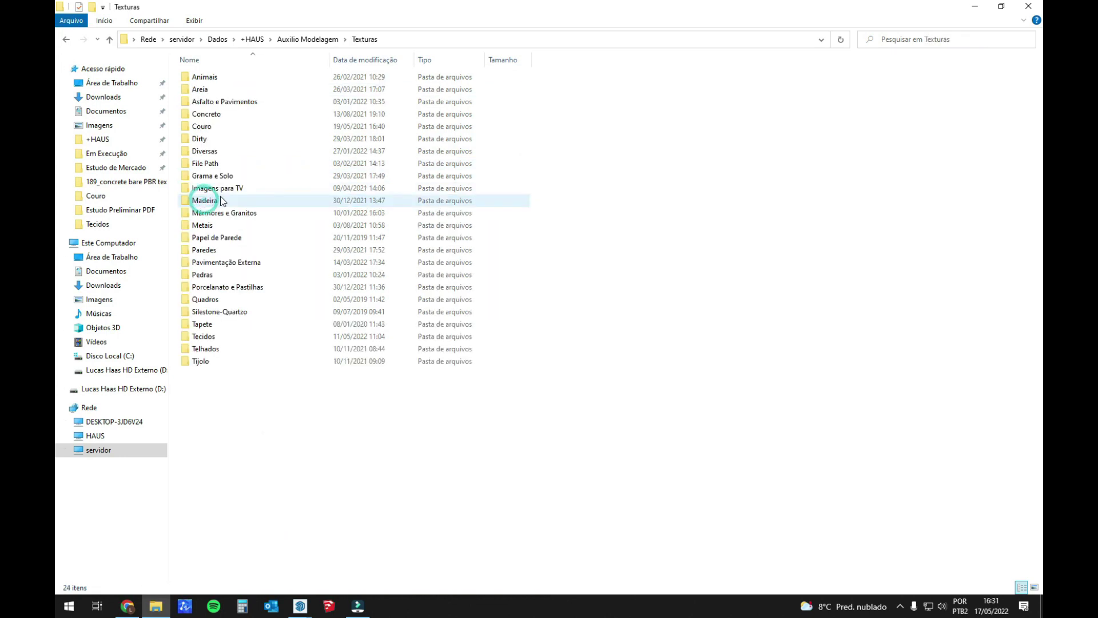
pyautogui.click(220, 249)
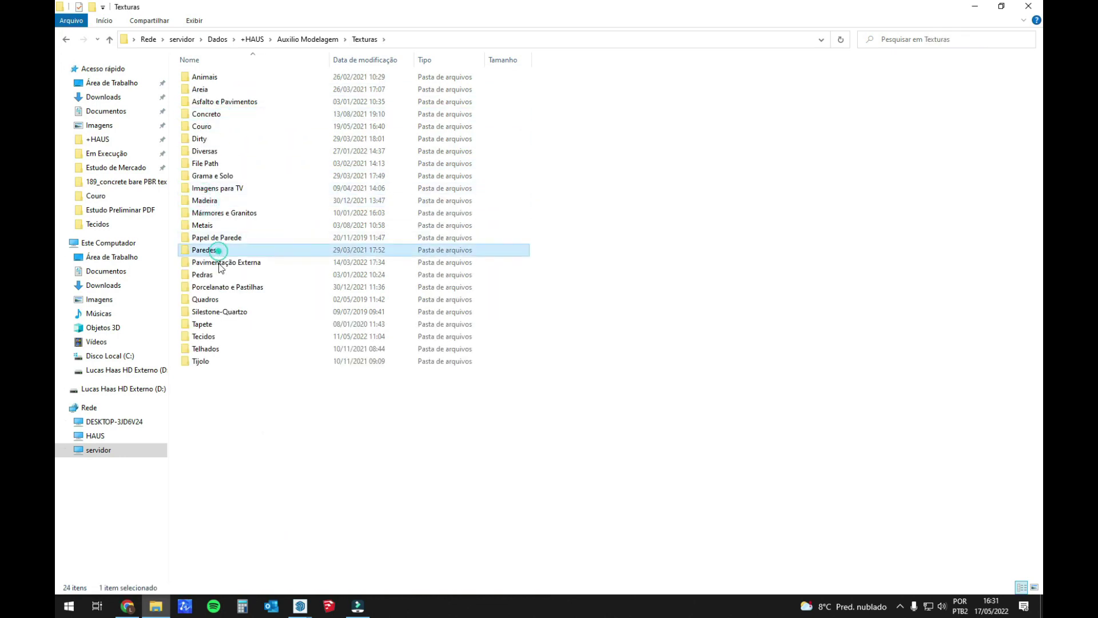
pyautogui.click(222, 312)
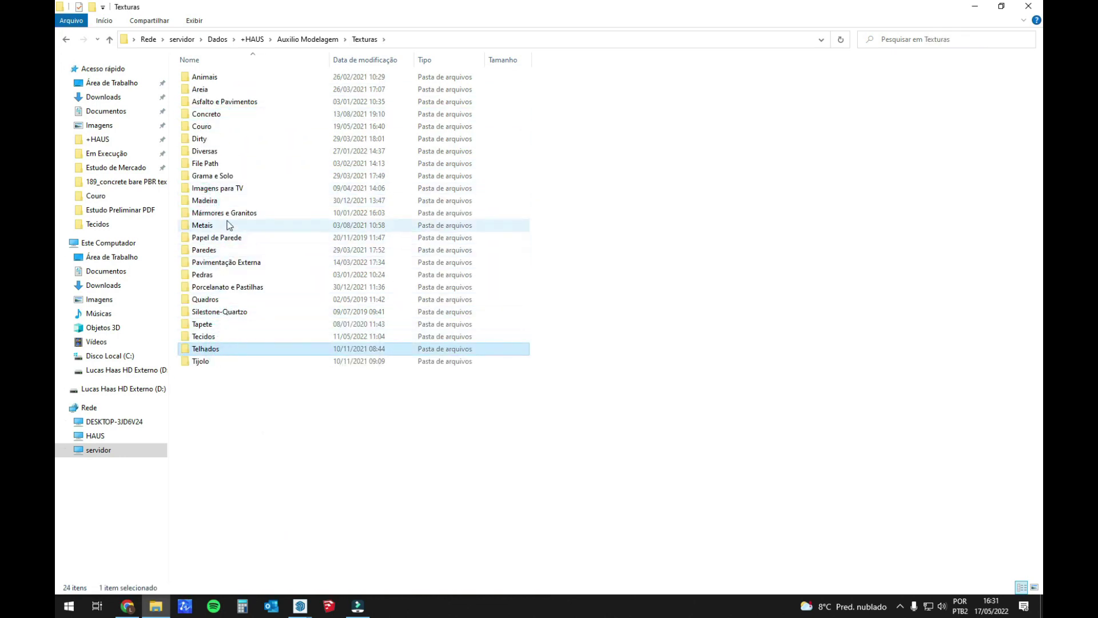
pyautogui.doubleClick(222, 201)
# Step: Look into the 32_plywood texture folder and review the map images in the 211_parquet medium color PBR folder
pyautogui.doubleClick(202, 86)
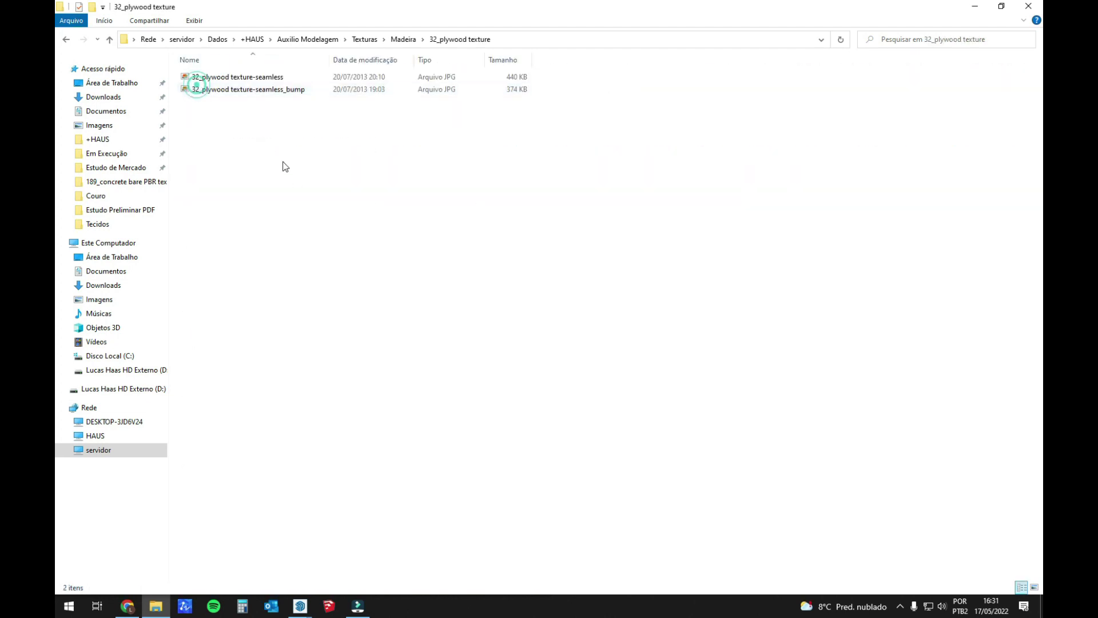
pyautogui.hotkey('alt', 'Left')
pyautogui.press('Right')
pyautogui.press('Right')
pyautogui.press('Right')
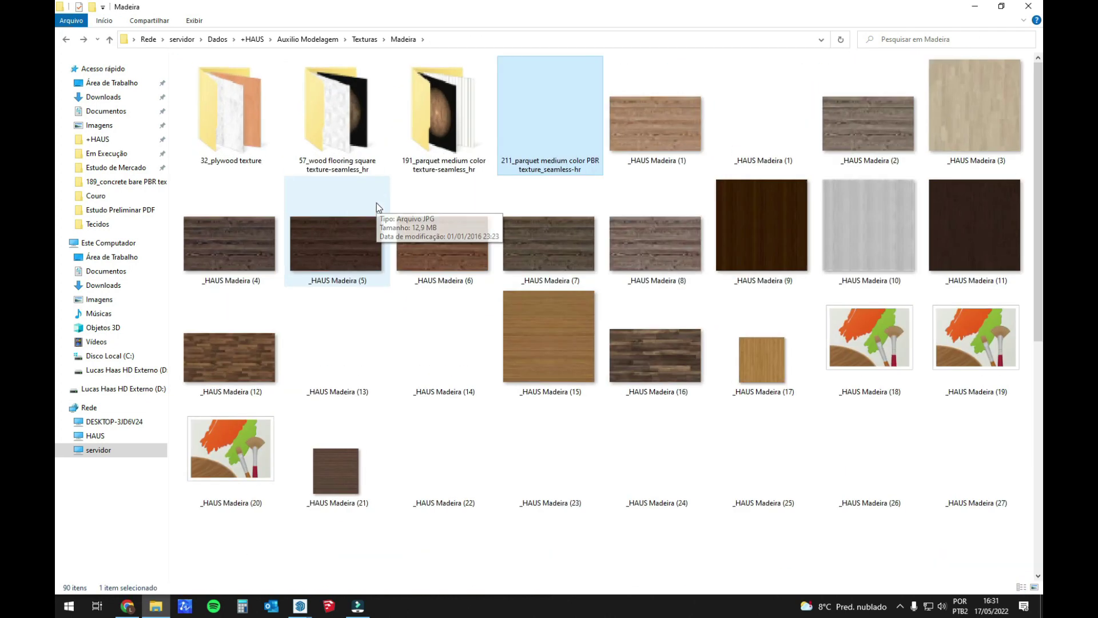
pyautogui.press('Return')
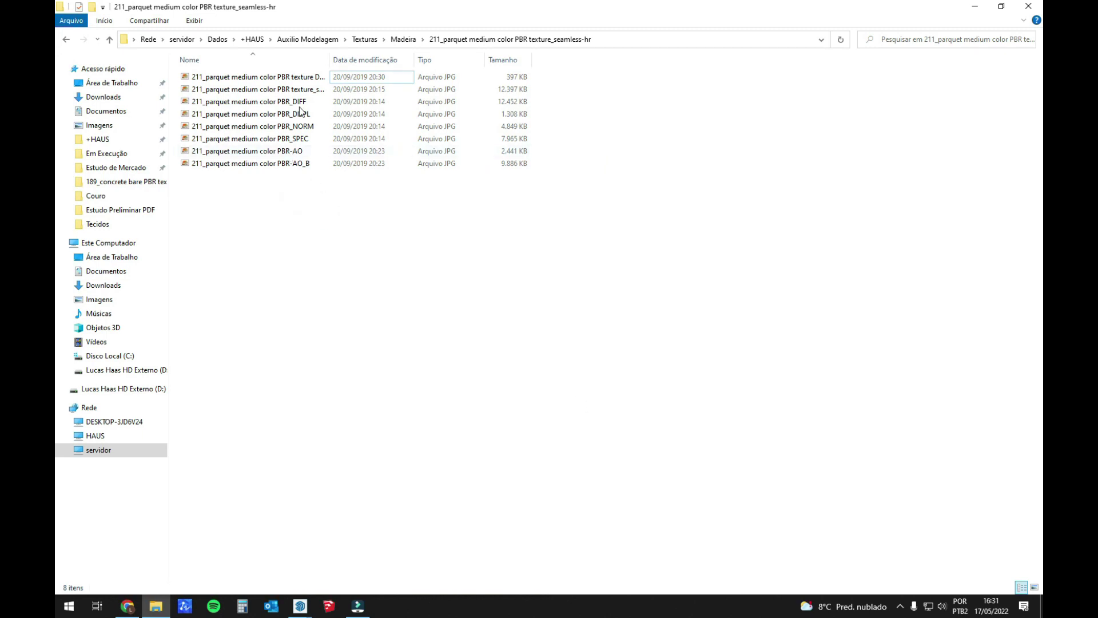
pyautogui.moveTo(272, 258); pyautogui.dragTo(239, 83)
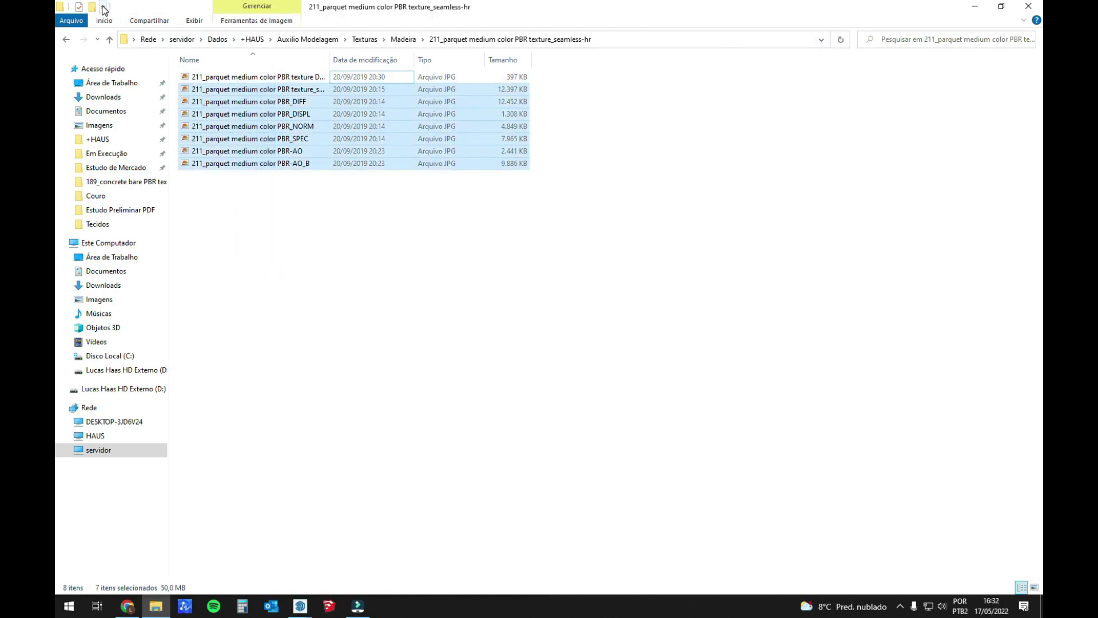
pyautogui.click(461, 270)
pyautogui.doubleClick(294, 77)
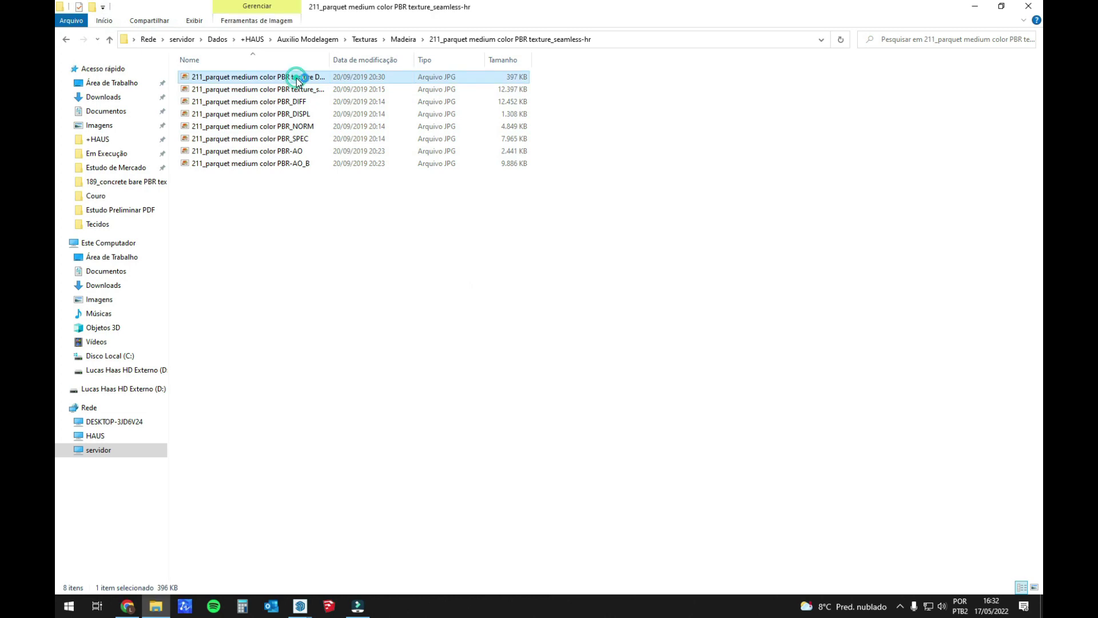
pyautogui.press('Right')
pyautogui.click(1029, 7)
# Step: Check the contents of the 57_wood flooring square and 32_plywood texture folders and return to Madeira
pyautogui.press('BackSpace')
pyautogui.press('Left')
pyautogui.press('Return')
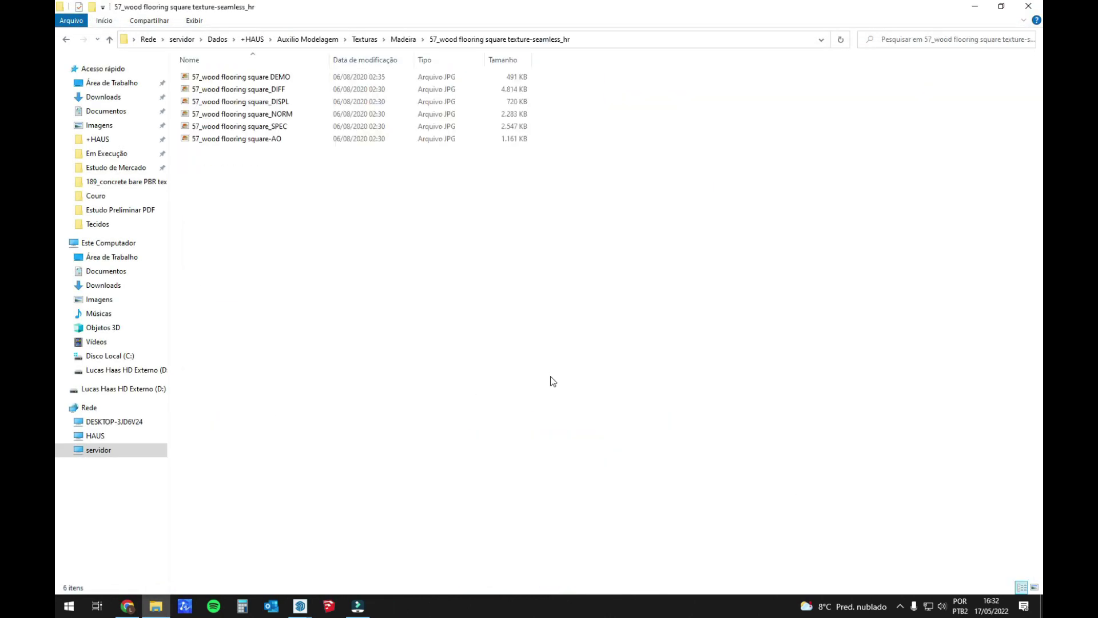
pyautogui.press('BackSpace')
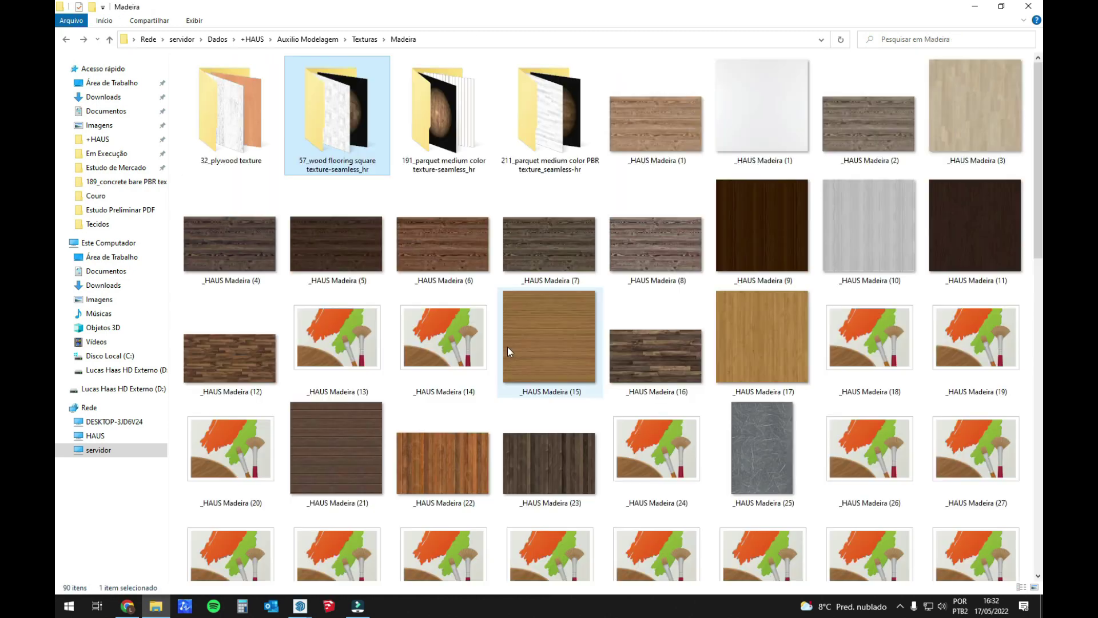
pyautogui.press('Left')
pyautogui.press('Return')
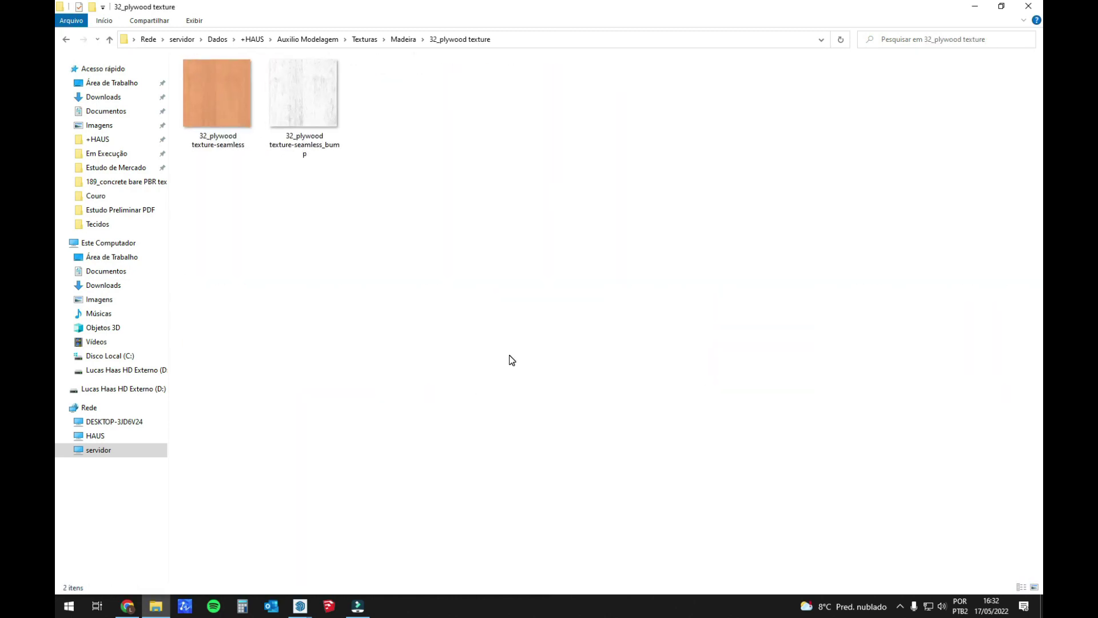
pyautogui.press('BackSpace')
# Step: Look through the wood texture images in the Madeira folder and switch back to SketchUp
pyautogui.scroll(-3, 812, 392)
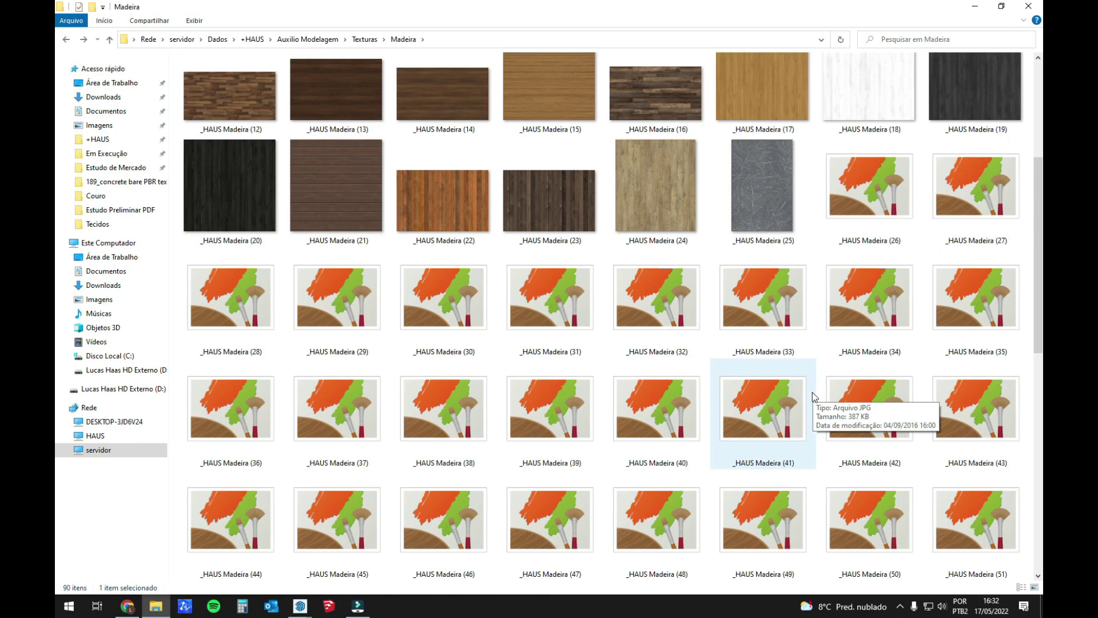
pyautogui.scroll(-8, 811, 393)
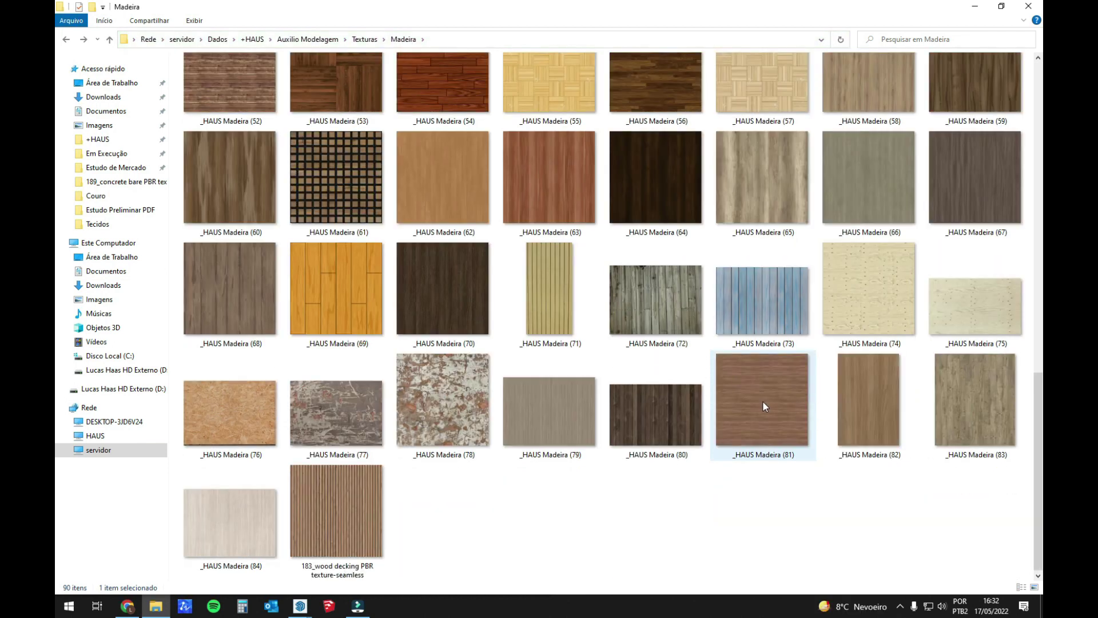
pyautogui.scroll(15, 868, 414)
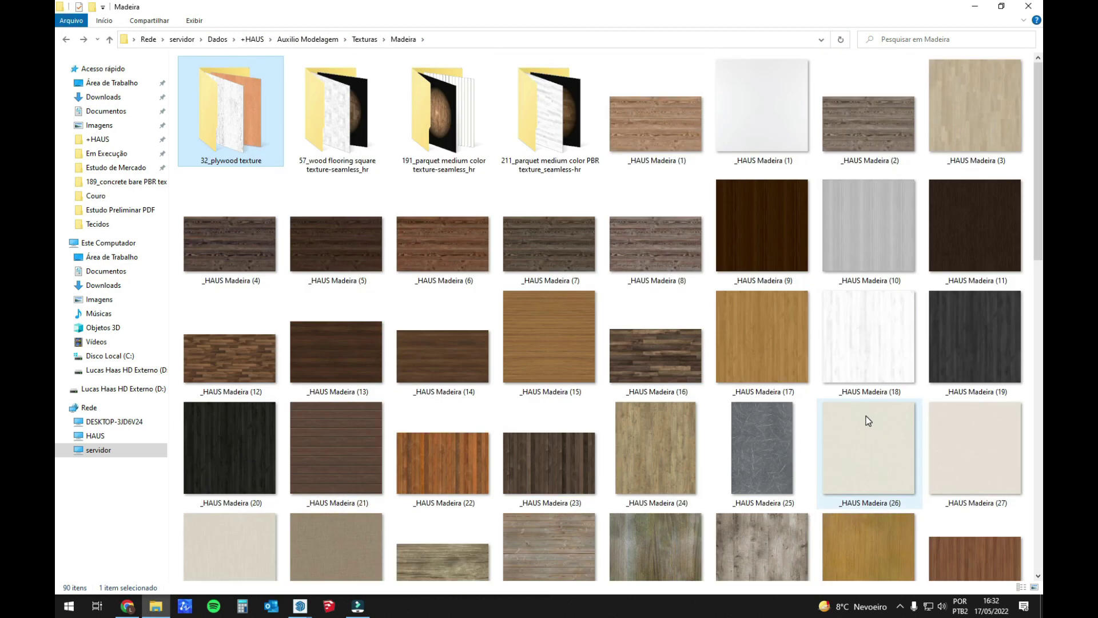
pyautogui.hotkey('alt', 'Tab')
pyautogui.moveTo(301, 607)
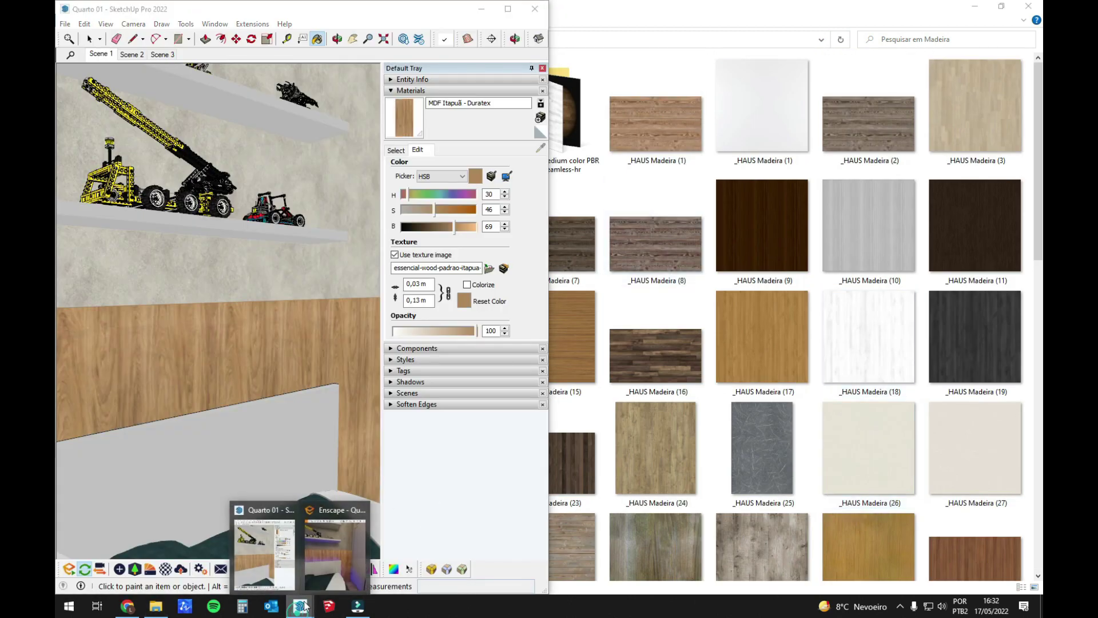
# Step: Set the MDF Itapuã - Duratex wood's roughness to 54.5% and its relief map amount to 1.09 in the Enscape materials
pyautogui.click(343, 566)
pyautogui.click(183, 405)
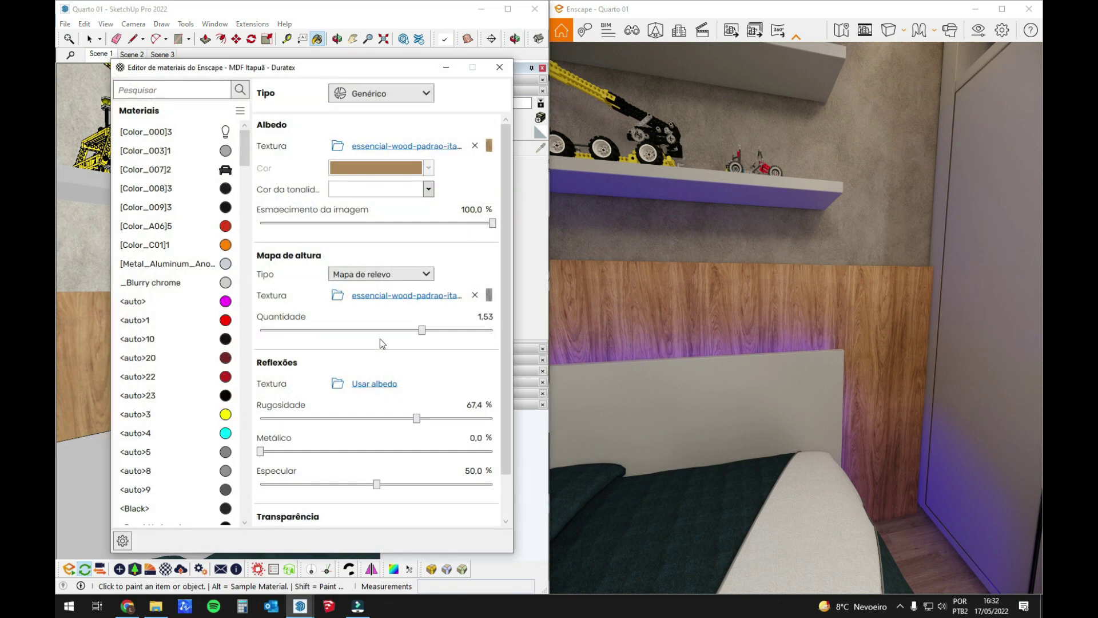
pyautogui.moveTo(418, 417); pyautogui.dragTo(390, 424)
pyautogui.moveTo(421, 332); pyautogui.dragTo(414, 333)
# Step: Inspect the wood panel's grain and reflections behind the bed up close in the Enscape view
pyautogui.moveTo(698, 331); pyautogui.dragTo(841, 328, button='right')
pyautogui.press('s')
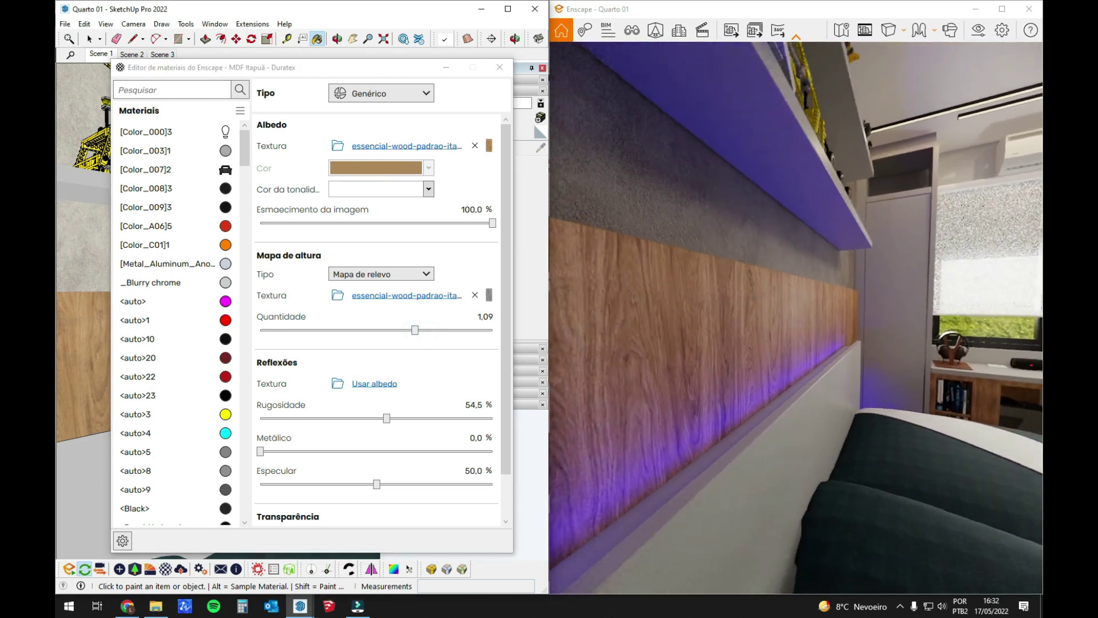
pyautogui.press('w')
pyautogui.moveTo(841, 328); pyautogui.dragTo(781, 334)
pyautogui.moveTo(781, 334)
pyautogui.mouseDown(button='right')
pyautogui.moveTo(646, 330)
pyautogui.moveTo(778, 330)
pyautogui.mouseUp(button='right')
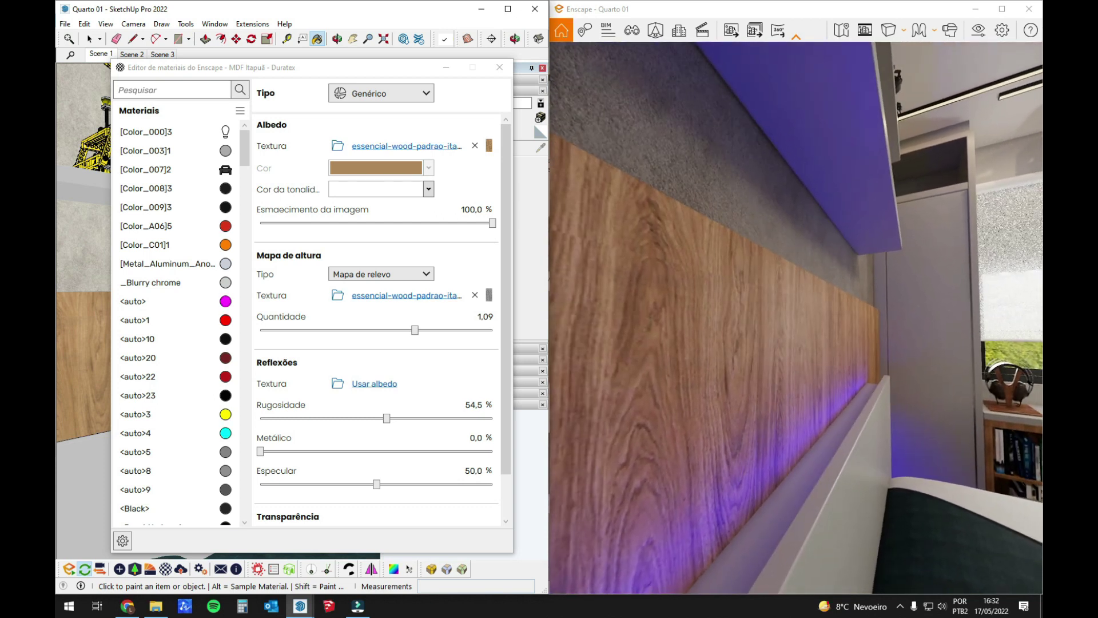
pyautogui.moveTo(663, 388); pyautogui.dragTo(613, 395, button='right')
pyautogui.scroll(-5, 613, 394)
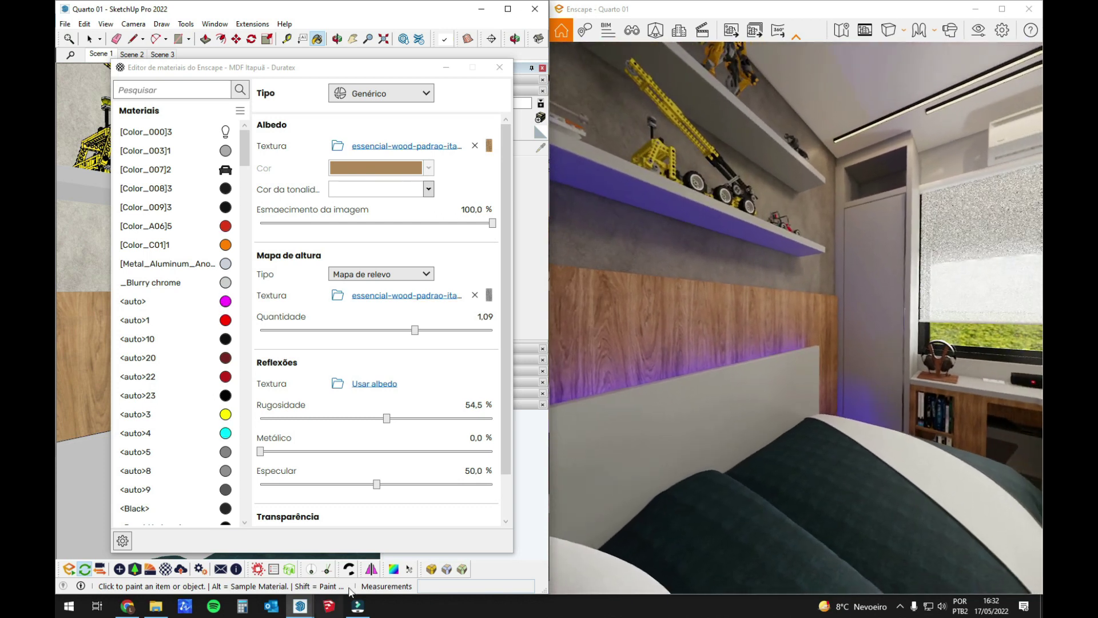
# Step: Look over the whole bedroom in the Enscape view and close the material editor
pyautogui.moveTo(658, 372); pyautogui.dragTo(743, 366)
pyautogui.press('w')
pyautogui.press('w')
pyautogui.press('q')
pyautogui.press('s')
pyautogui.press('s')
pyautogui.press('w')
pyautogui.press('s')
pyautogui.press('s')
pyautogui.press('w')
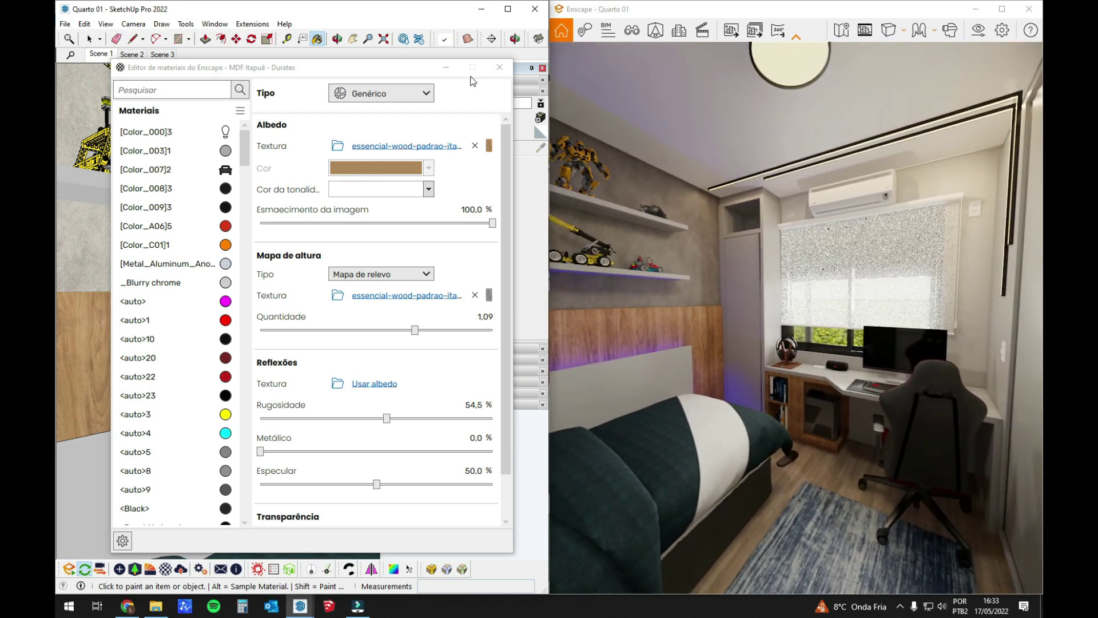
pyautogui.click(499, 67)
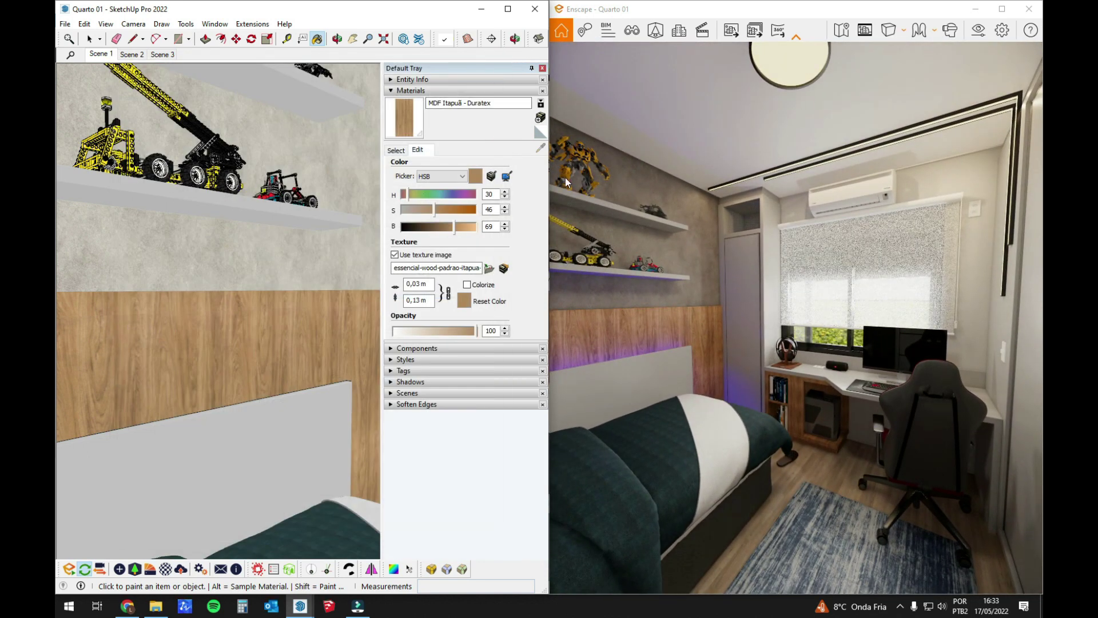
# Step: Synchronize the Enscape view with SketchUp's camera and recall Scene 1 with both windows maximized
pyautogui.click(85, 568)
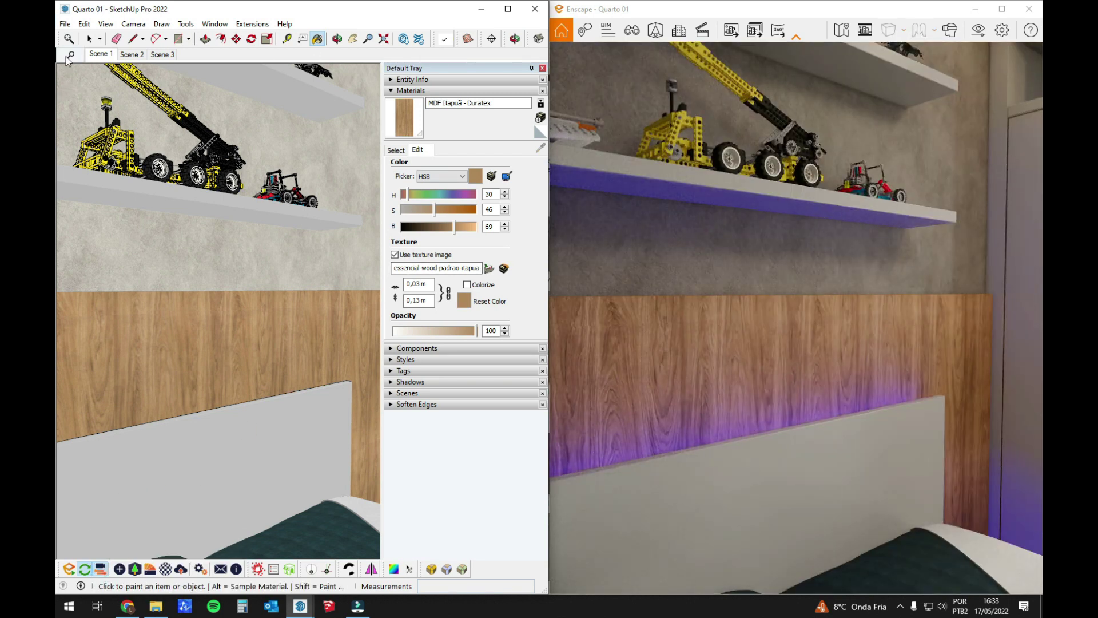
pyautogui.click(1002, 9)
pyautogui.moveTo(300, 606)
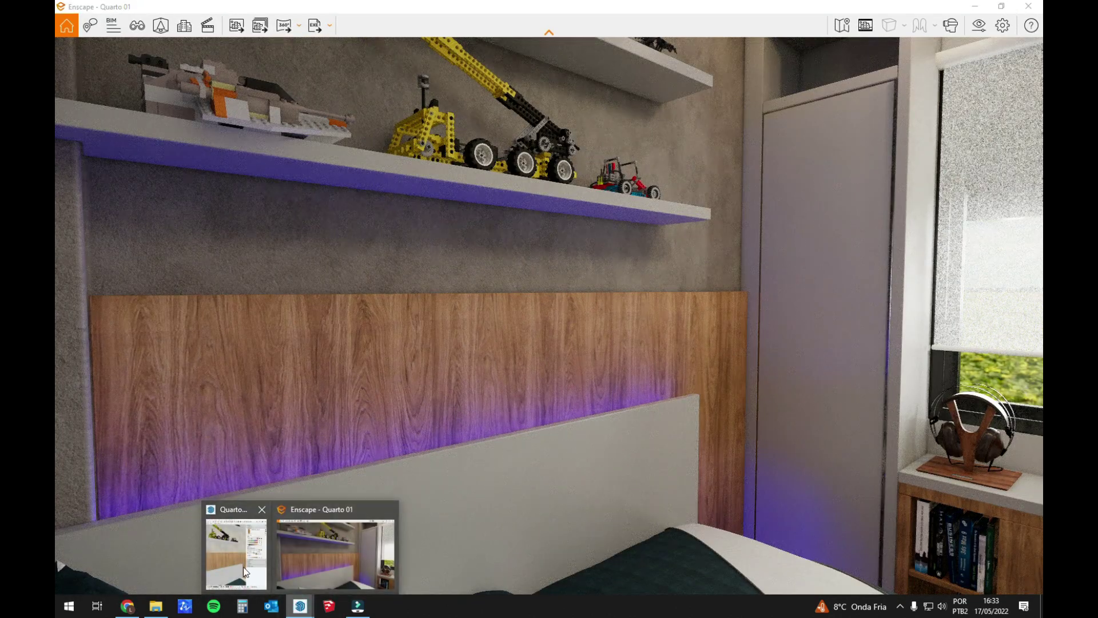
pyautogui.click(241, 565)
pyautogui.click(507, 8)
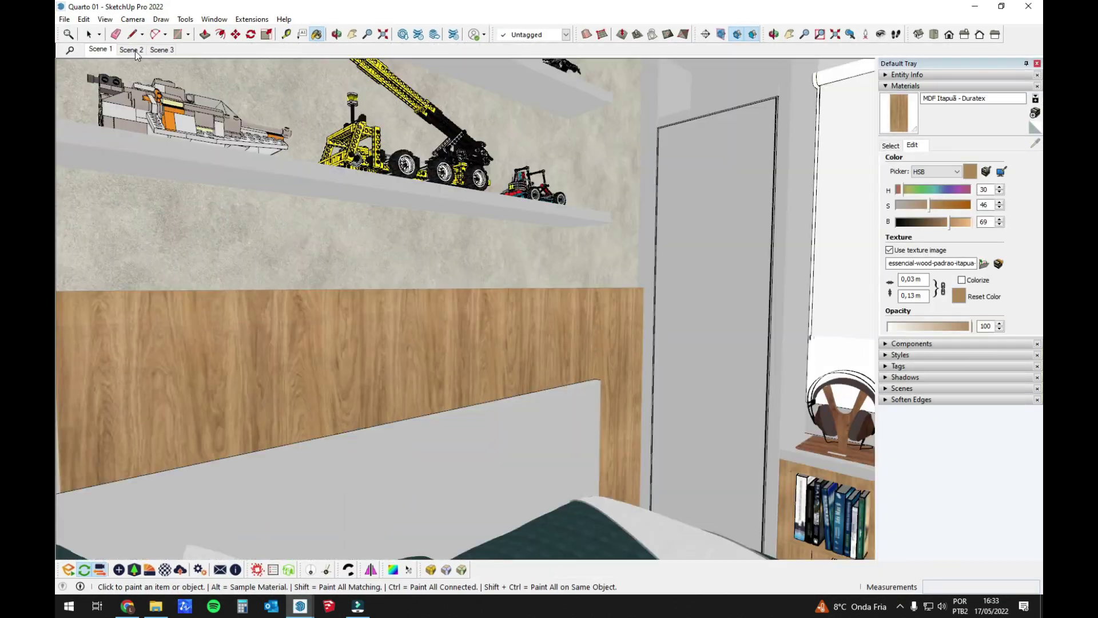
pyautogui.click(107, 51)
pyautogui.press('space')
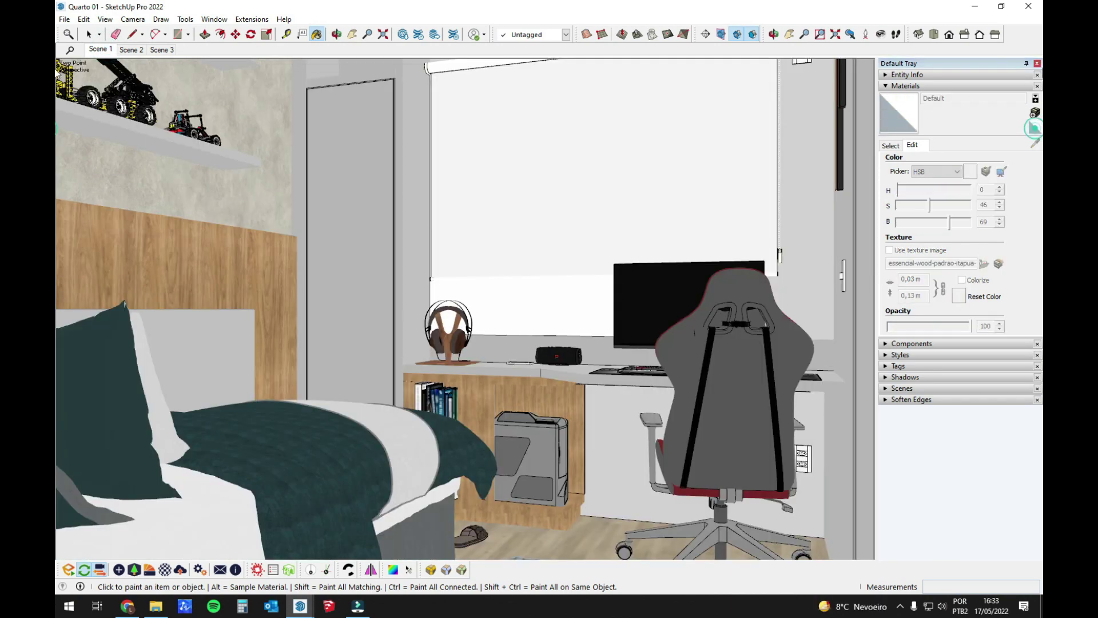
pyautogui.click(1035, 63)
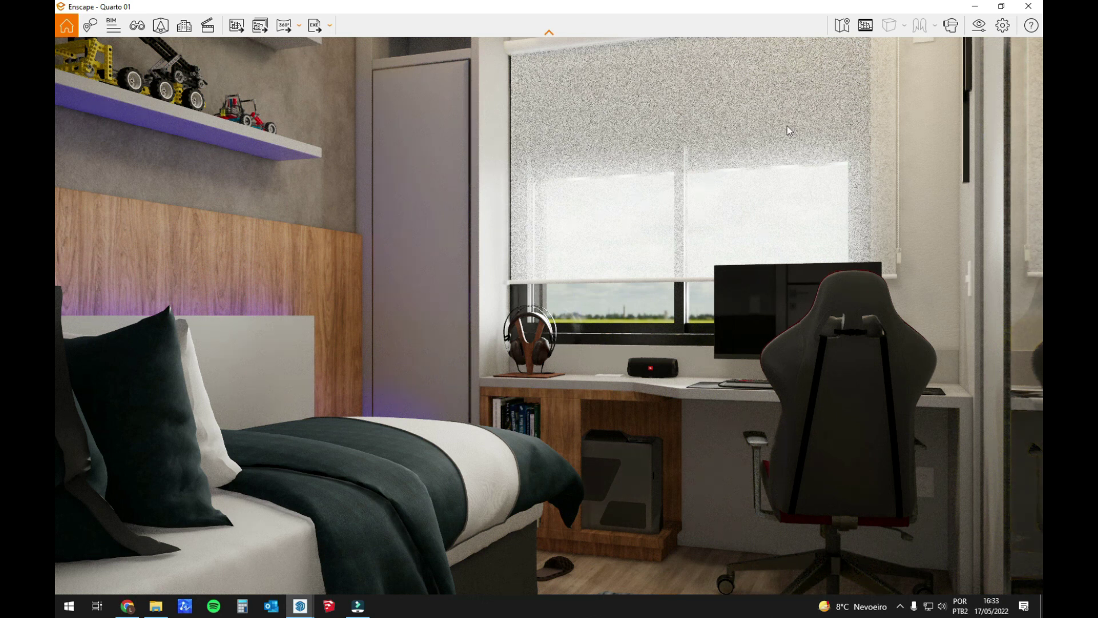
# Step: Set the render output resolution to Ultra HD in the Enscape visual settings
pyautogui.click(982, 29)
pyautogui.click(280, 85)
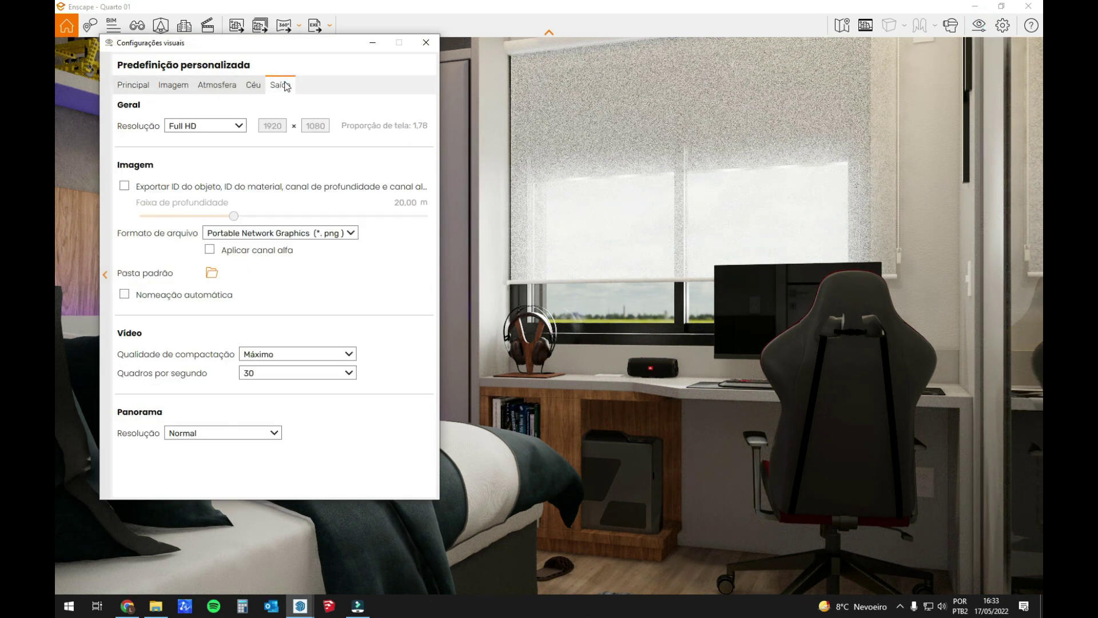
pyautogui.moveTo(301, 45); pyautogui.dragTo(491, 73)
pyautogui.click(428, 153)
pyautogui.click(387, 214)
pyautogui.click(617, 71)
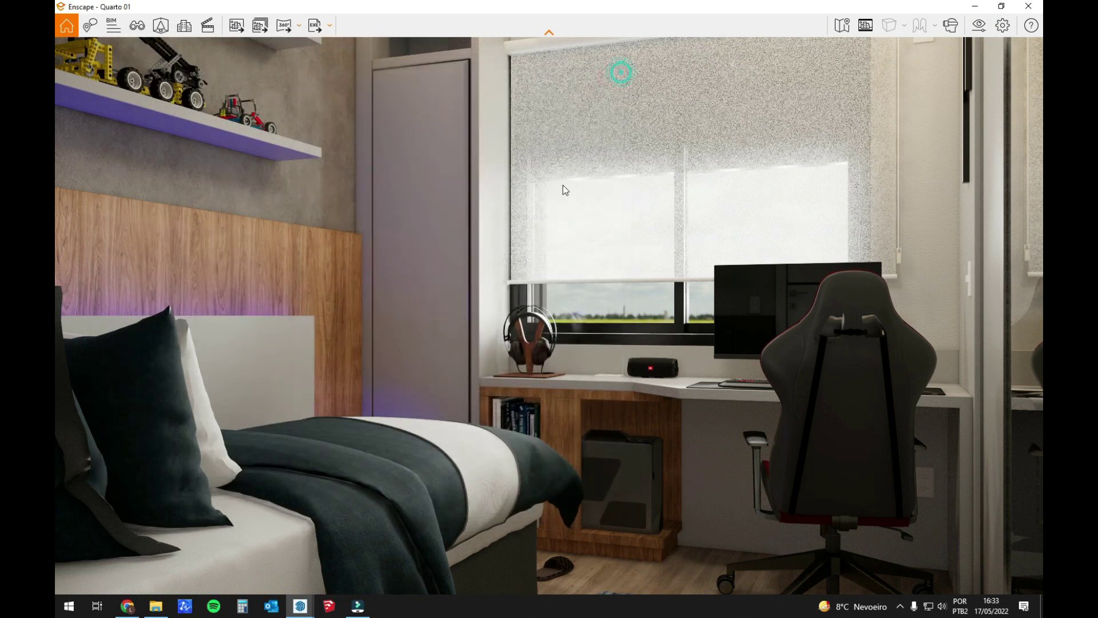
# Step: Switch to SketchUp and save the Quarto 01 model
pyautogui.moveTo(303, 609)
pyautogui.click(228, 557)
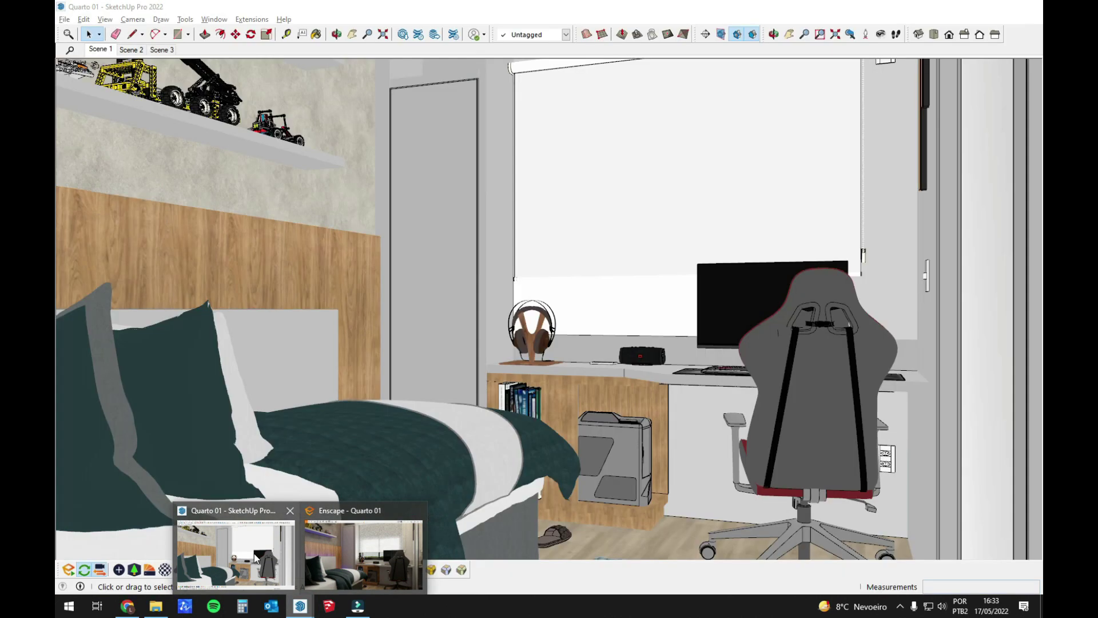
pyautogui.click(71, 23)
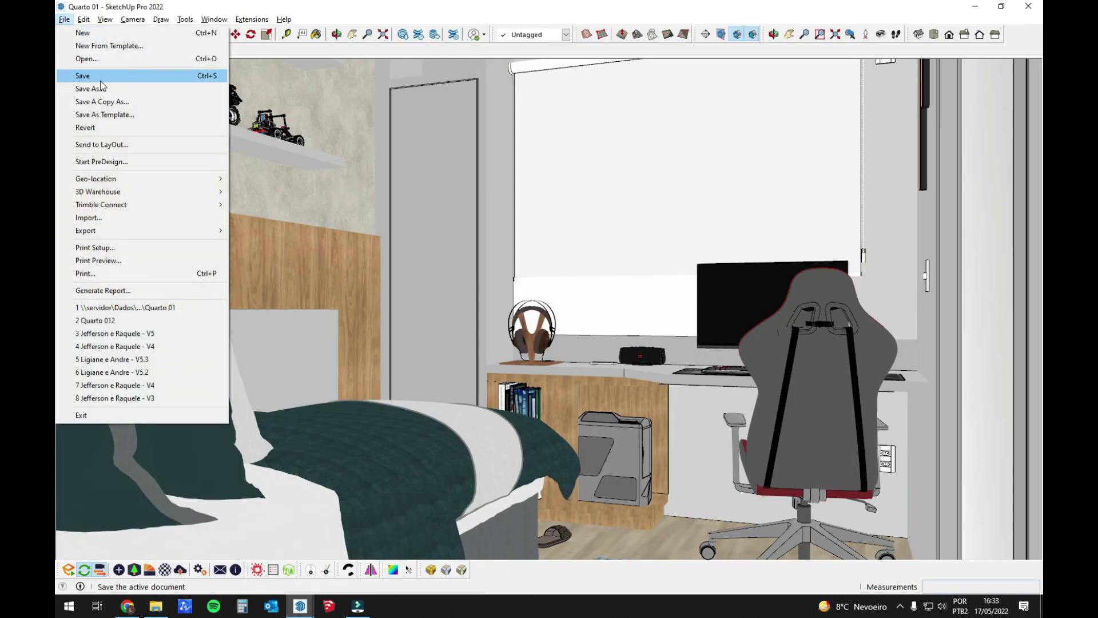
pyautogui.click(86, 74)
pyautogui.hotkey('alt', 'Tab')
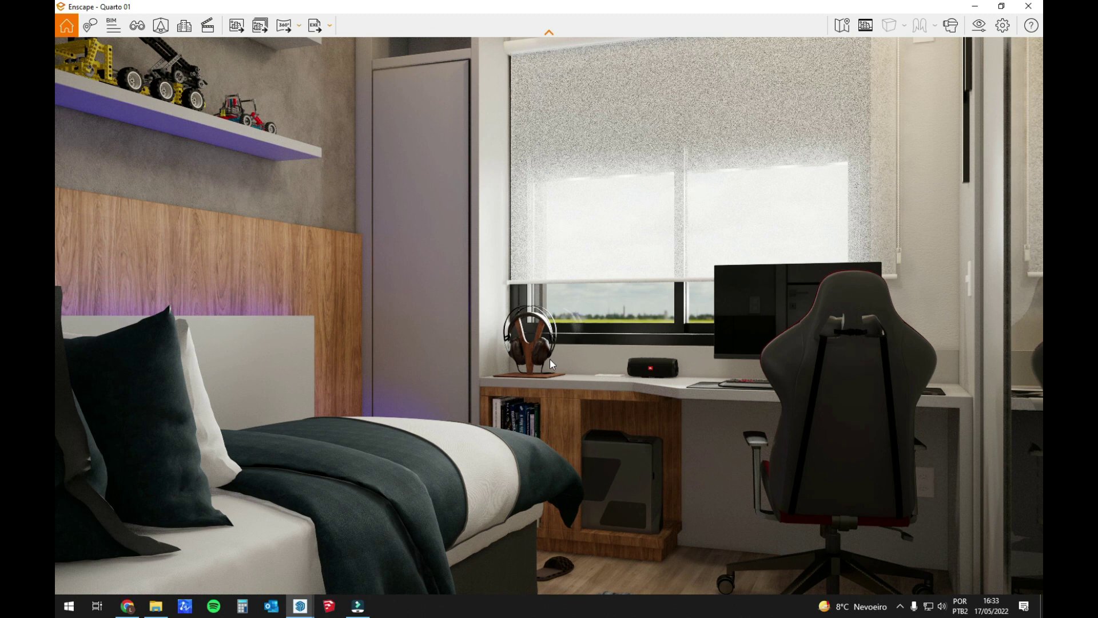
pyautogui.click(979, 25)
pyautogui.click(465, 114)
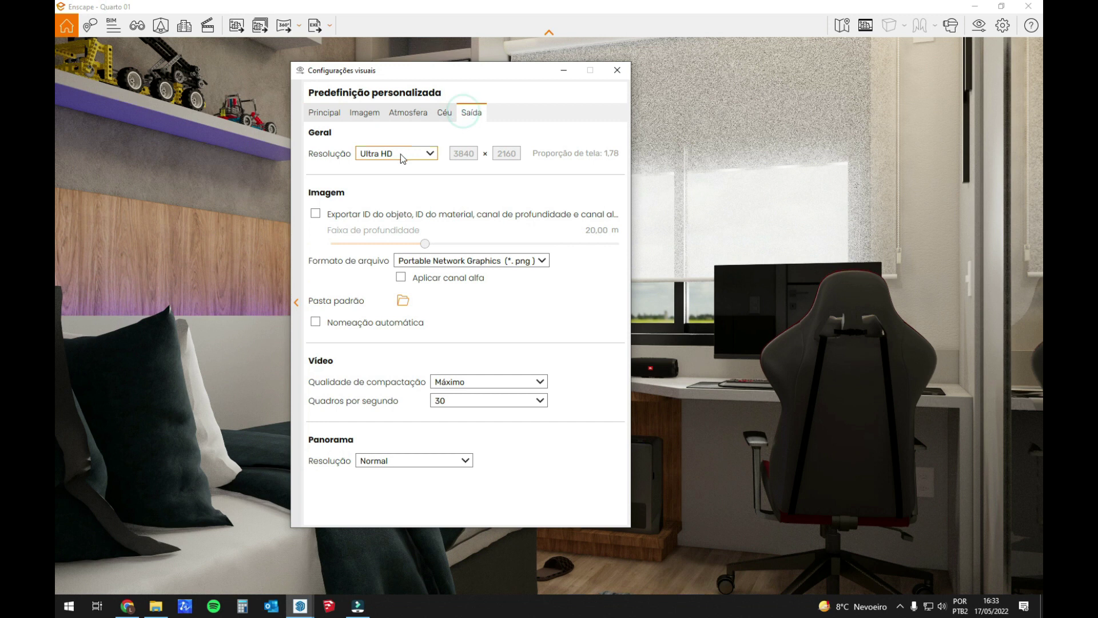
pyautogui.click(617, 70)
pyautogui.click(236, 25)
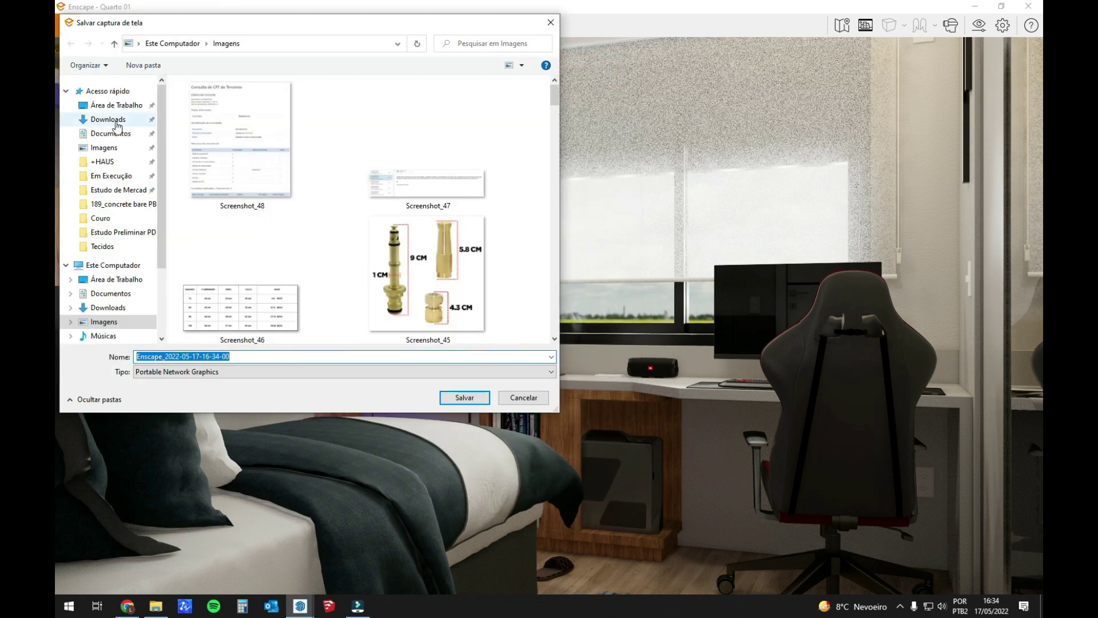
pyautogui.click(464, 397)
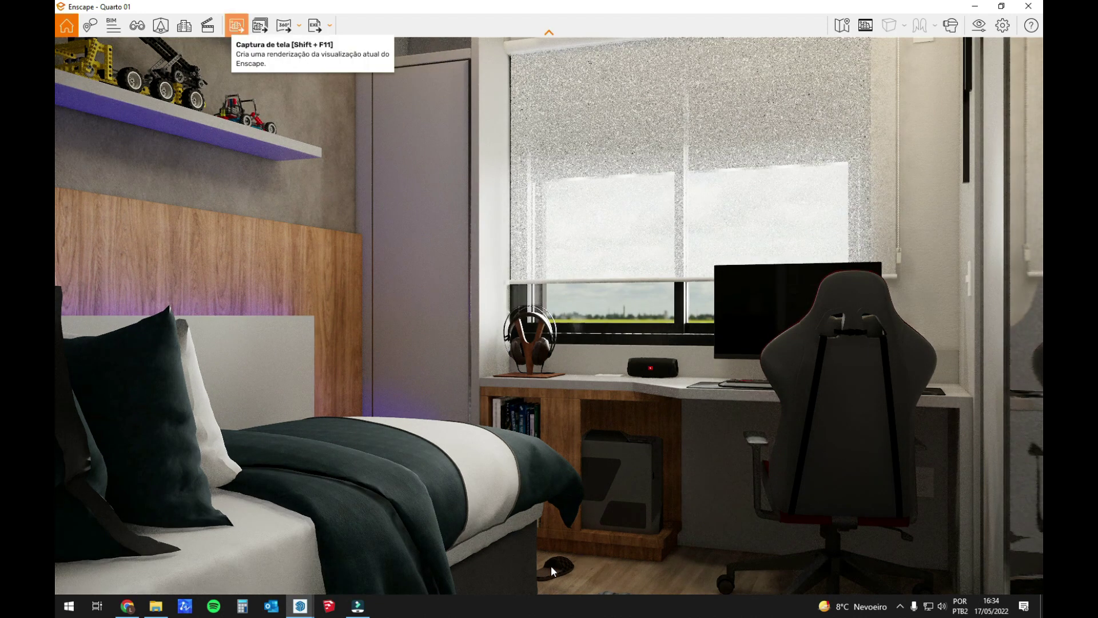
# Step: Open the saved render from the +HAUS location, review the image and close it
pyautogui.click(159, 610)
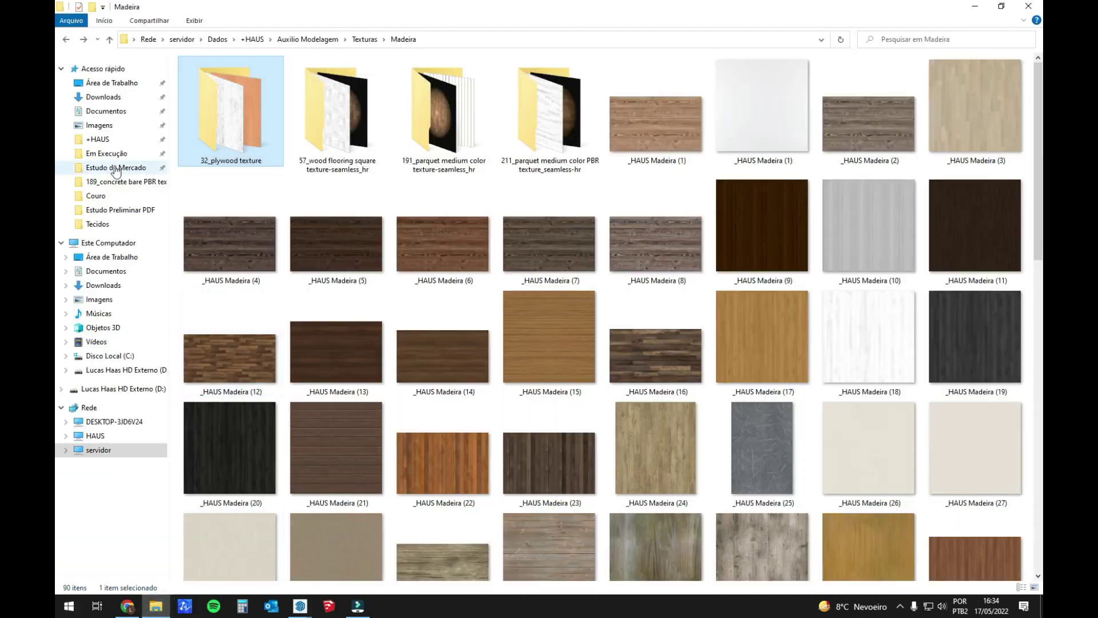
pyautogui.click(105, 140)
pyautogui.doubleClick(223, 287)
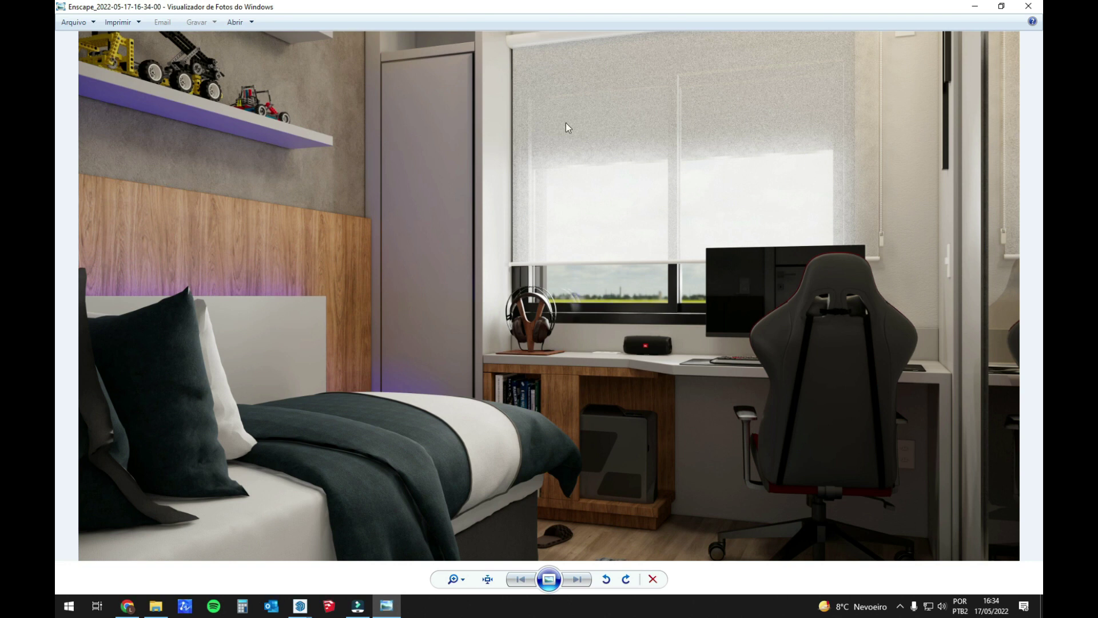
pyautogui.click(1029, 7)
# Step: Set the image corrections to -5% shadows and 2% highlights in the Enscape visual settings
pyautogui.click(979, 25)
pyautogui.moveTo(460, 85); pyautogui.dragTo(295, 91)
pyautogui.click(303, 121)
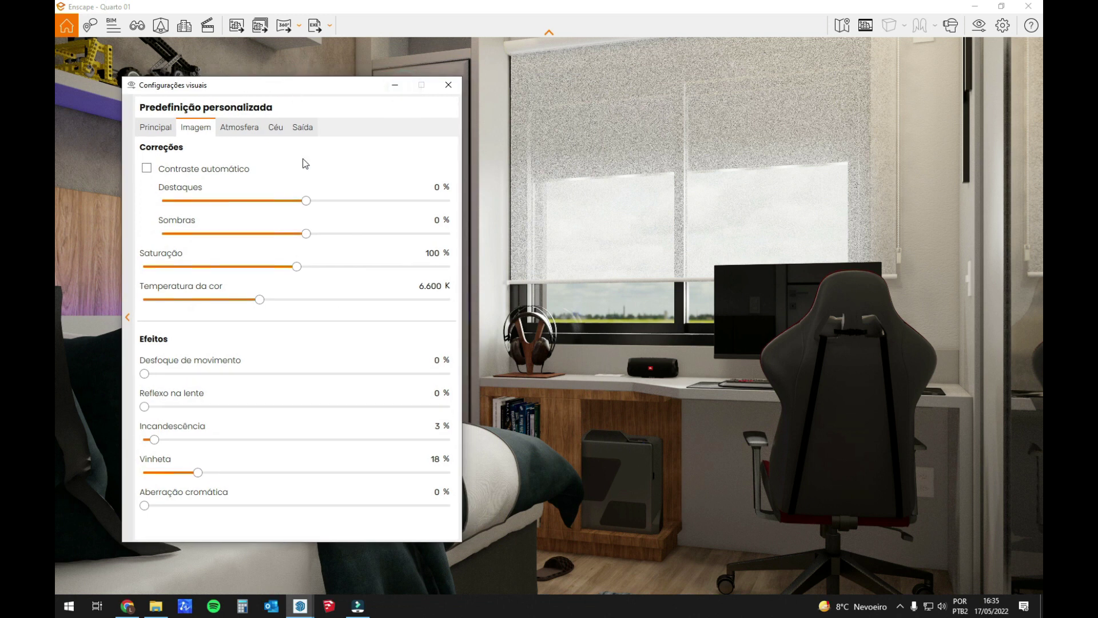
pyautogui.moveTo(307, 235); pyautogui.dragTo(302, 241)
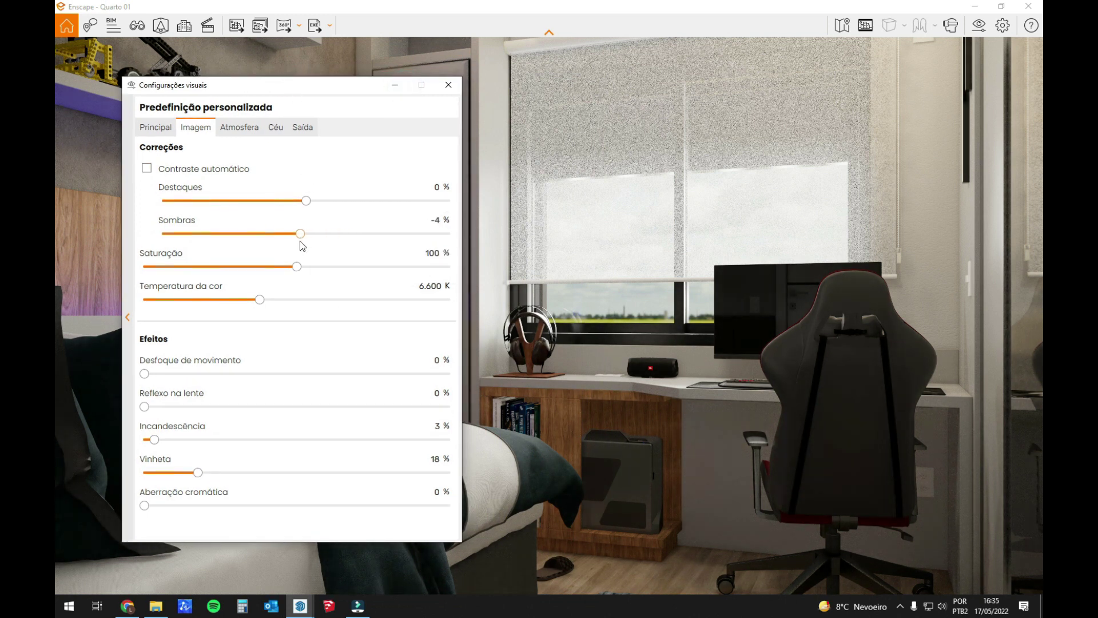
pyautogui.moveTo(307, 202)
pyautogui.mouseDown()
pyautogui.moveTo(299, 211)
pyautogui.moveTo(311, 204)
pyautogui.mouseUp()
# Step: Review the atmosphere, sky and main camera values in the visual settings
pyautogui.click(236, 128)
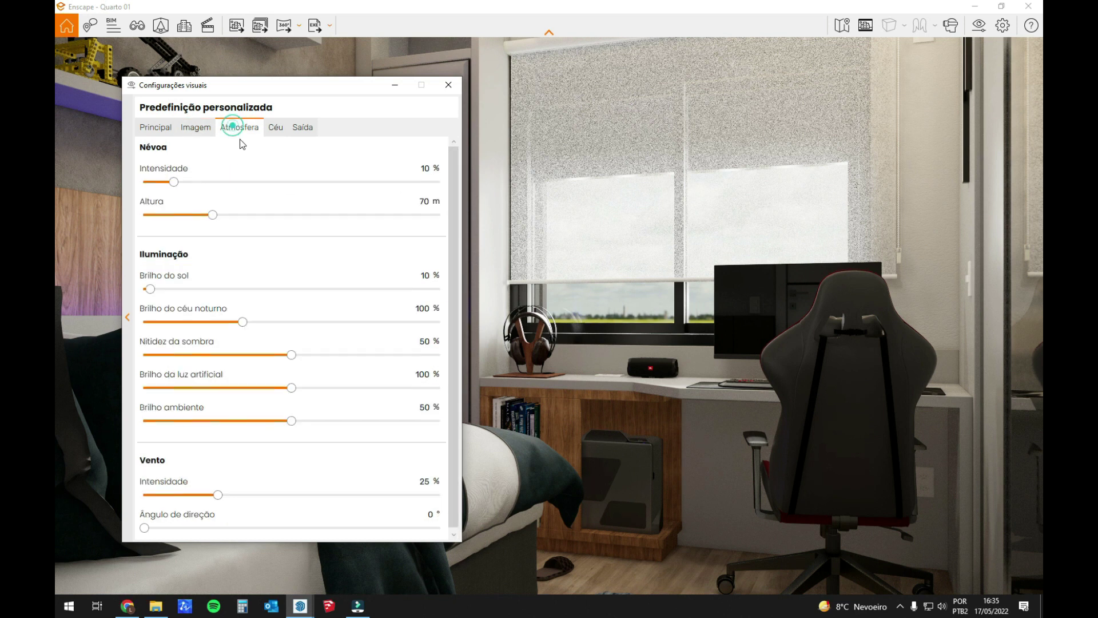
pyautogui.click(275, 127)
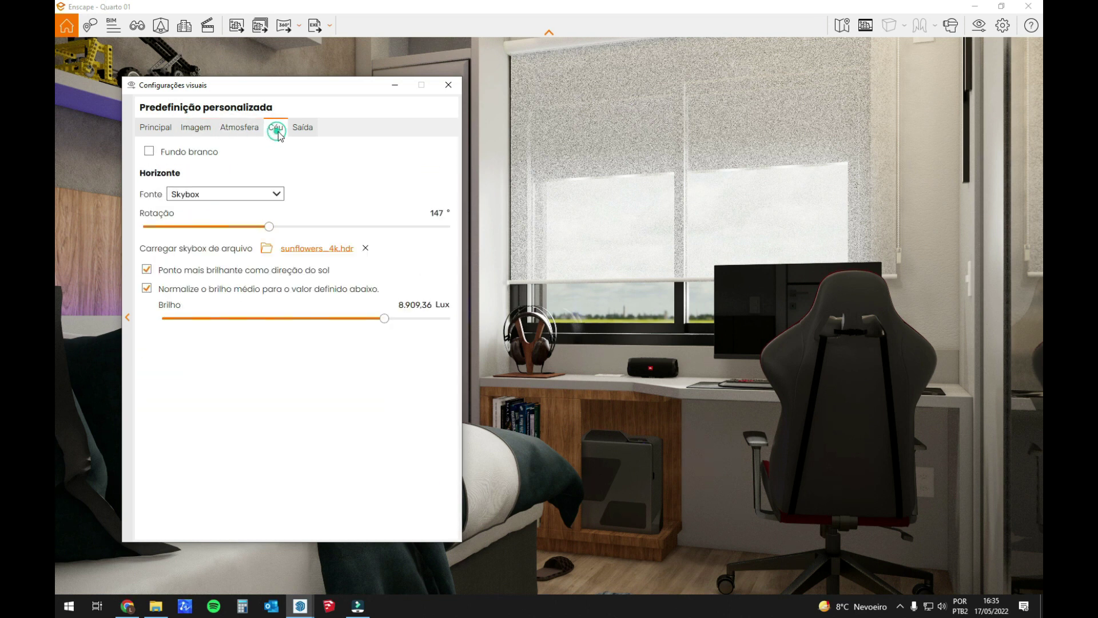
pyautogui.click(249, 132)
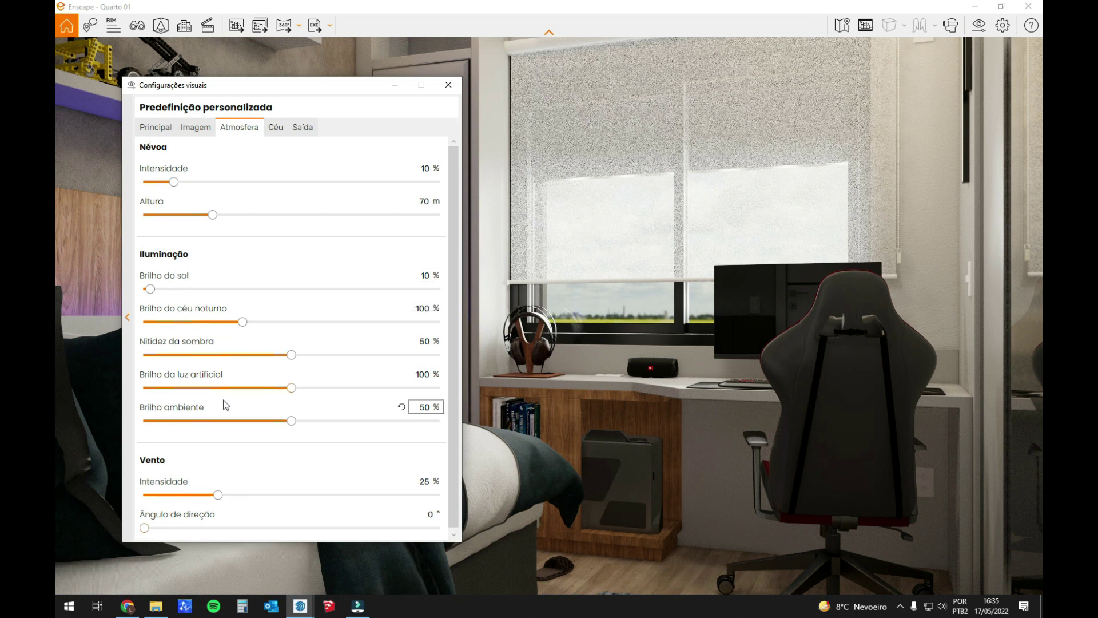
pyautogui.click(195, 127)
pyautogui.click(156, 127)
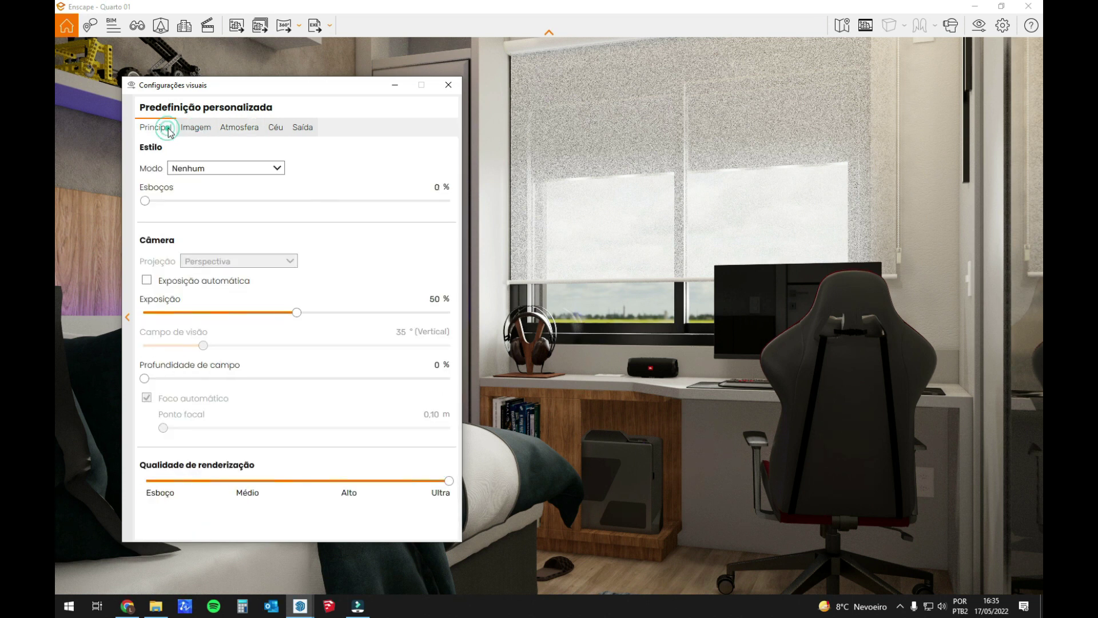
# Step: Set saturation to 103%, color temperature to 7,173 K and vignette to 29%, and render again over the existing capture file
pyautogui.click(195, 128)
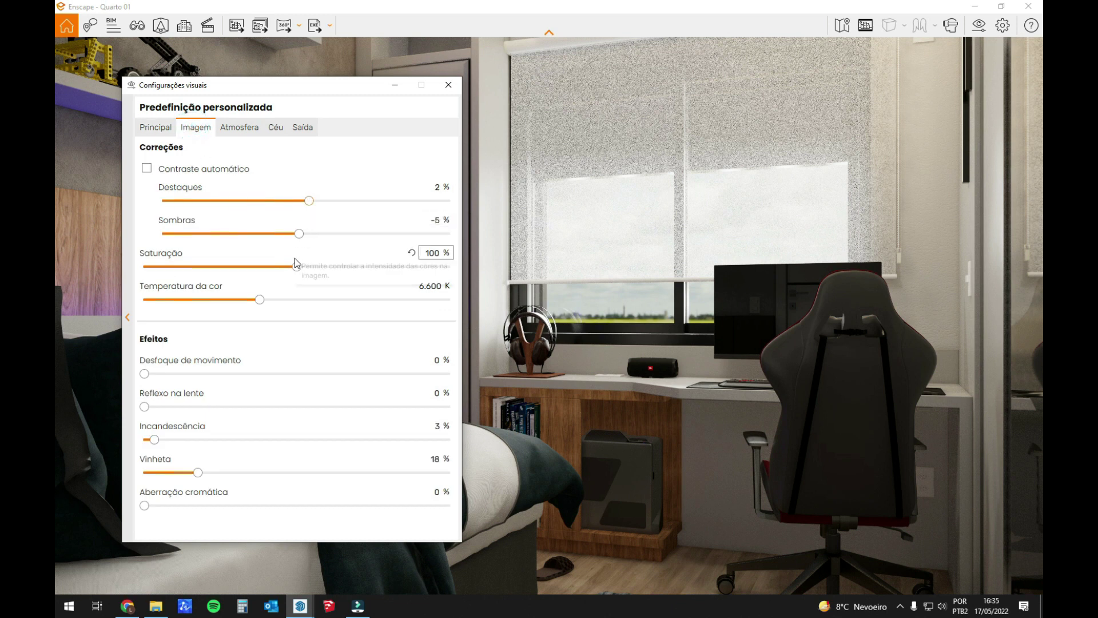
pyautogui.moveTo(296, 267); pyautogui.dragTo(301, 269)
pyautogui.moveTo(260, 299); pyautogui.dragTo(275, 299)
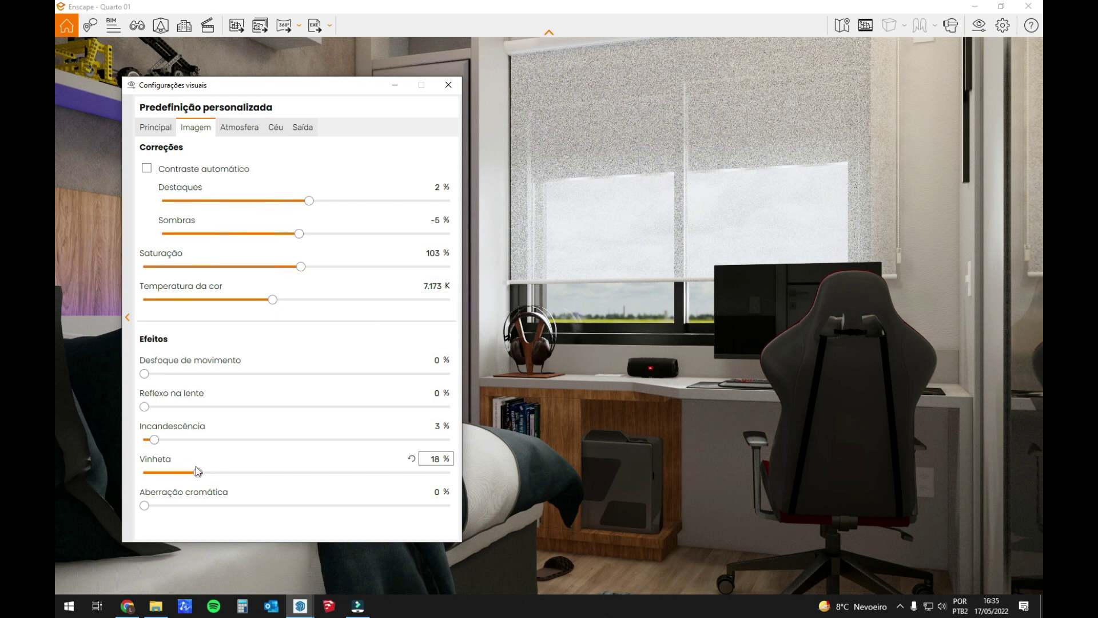
pyautogui.moveTo(198, 472); pyautogui.dragTo(235, 482)
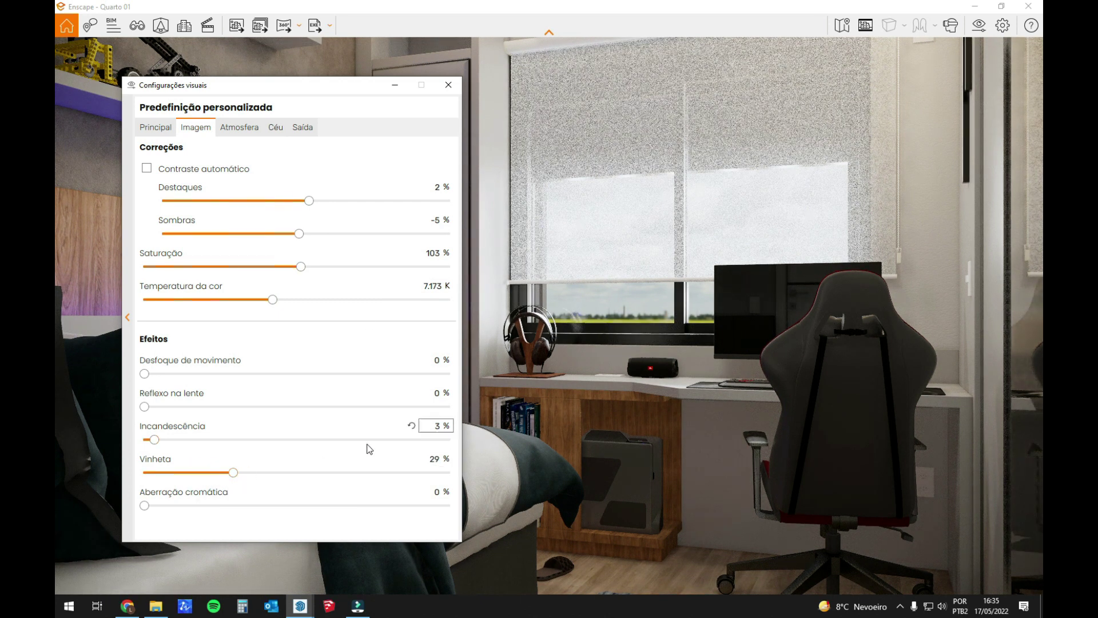
pyautogui.click(448, 86)
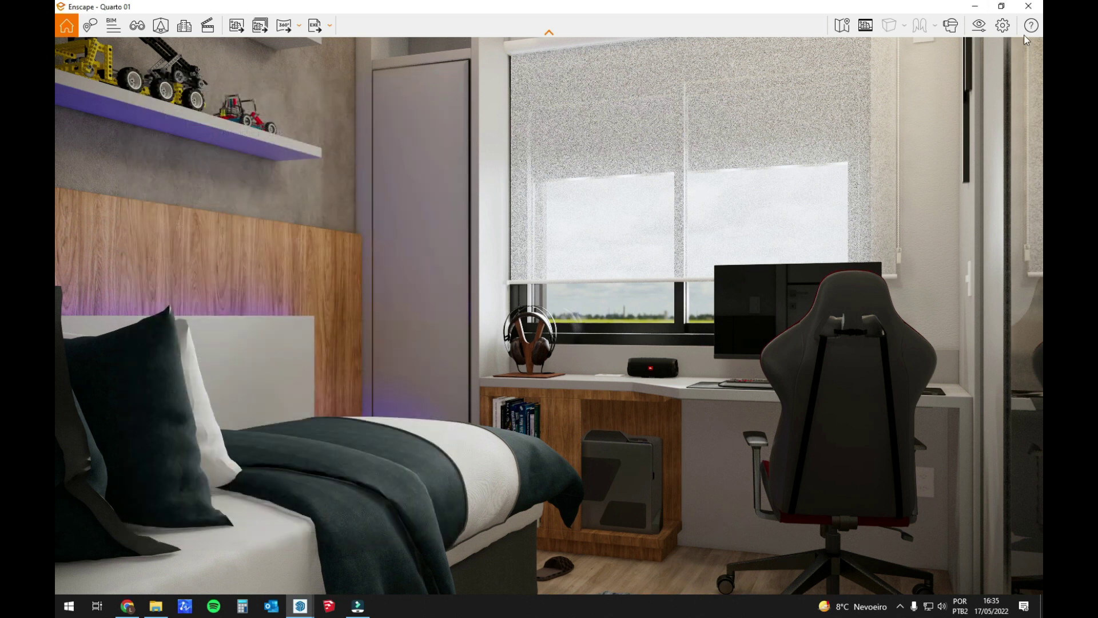
pyautogui.click(981, 29)
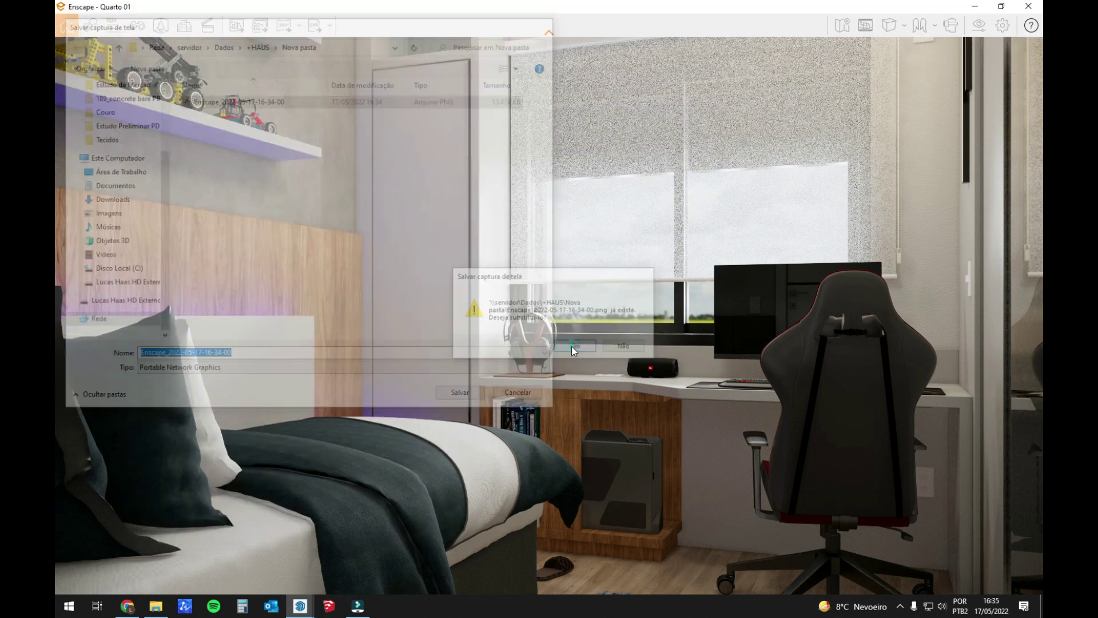
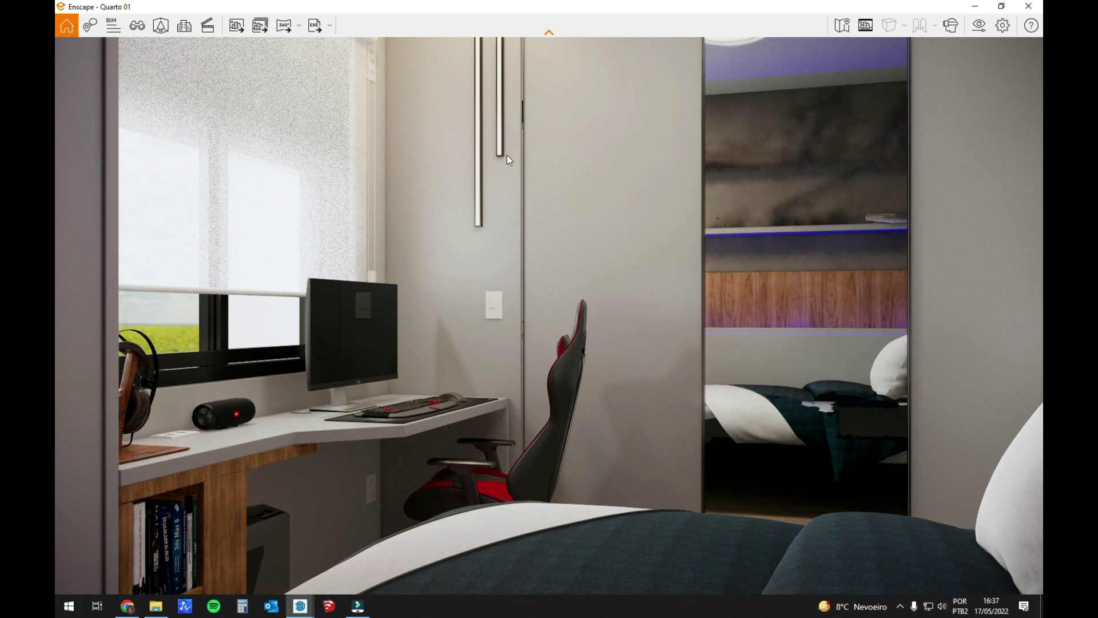
# Step: Arrange the SketchUp and Enscape windows side by side
pyautogui.hotkey('alt', 'Tab')
pyautogui.hotkey('alt', 'Tab')
pyautogui.press('super+Right')
pyautogui.click(155, 235)
# Step: Sample the light material from the front face of the longer vertical linear lamp on the wall
pyautogui.moveTo(341, 193)
pyautogui.mouseDown(button='middle')
pyautogui.moveTo(339, 239)
pyautogui.moveTo(321, 229)
pyautogui.moveTo(238, 237)
pyautogui.moveTo(208, 275)
pyautogui.moveTo(252, 314)
pyautogui.mouseUp(button='middle')
pyautogui.scroll(5, 318, 150)
pyautogui.scroll(3, 287, 233)
pyautogui.press('b')
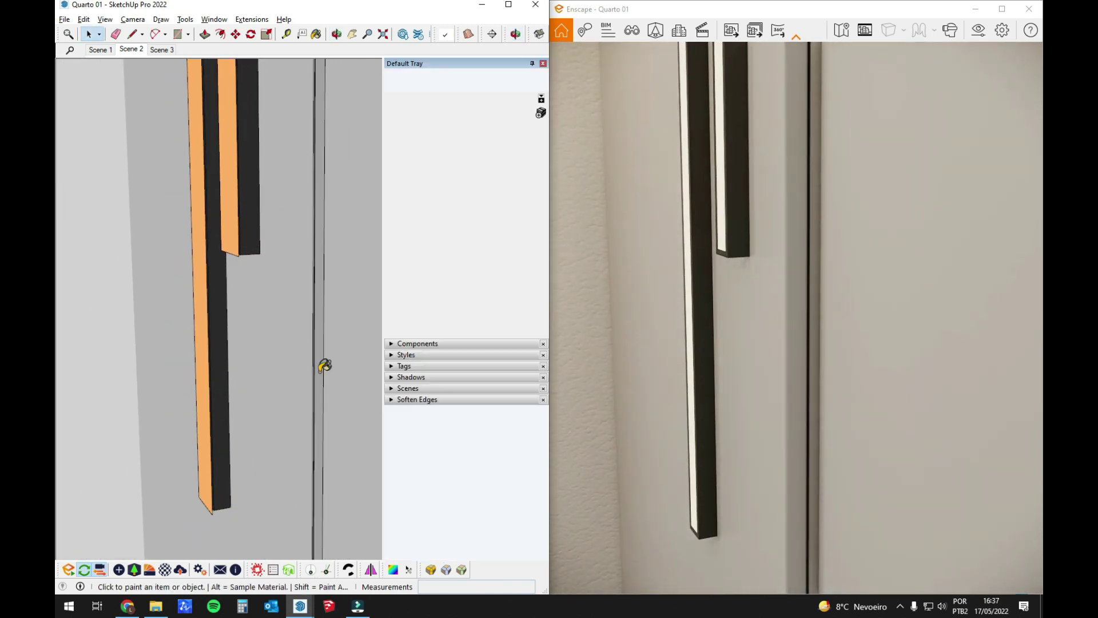
pyautogui.scroll(5, 206, 503)
pyautogui.moveTo(207, 513); pyautogui.dragTo(237, 463, button='middle')
pyautogui.keyDown('alt'); pyautogui.click(164, 491); pyautogui.keyUp('alt')
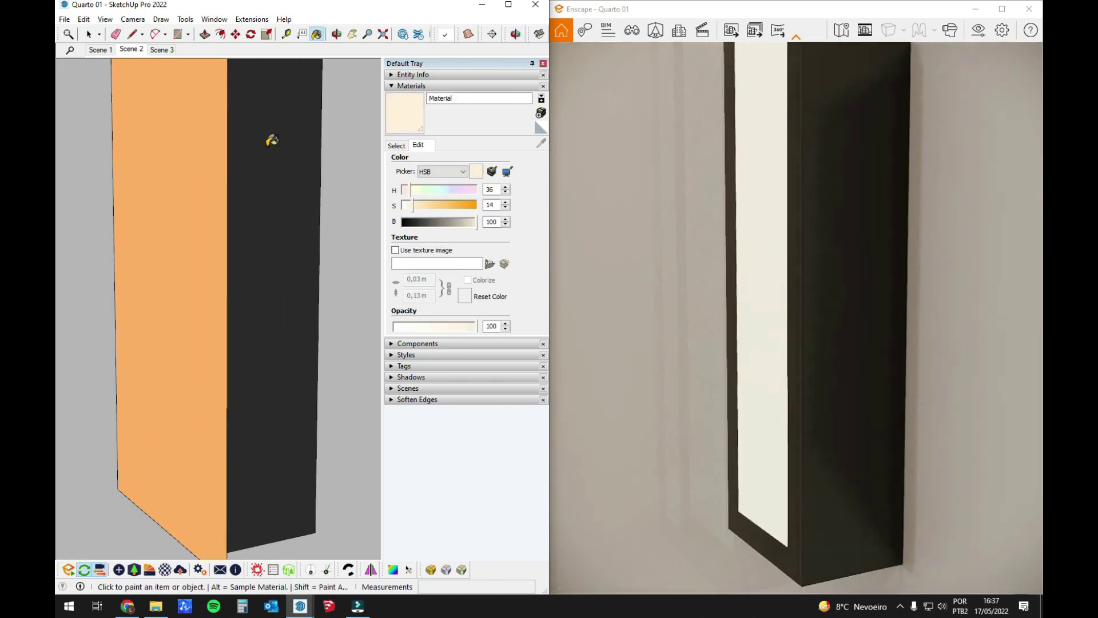
# Step: Return to Scene 2 and raise the sampled lamp light material's self-illumination luminance to 63.130 cd/m²
pyautogui.click(131, 49)
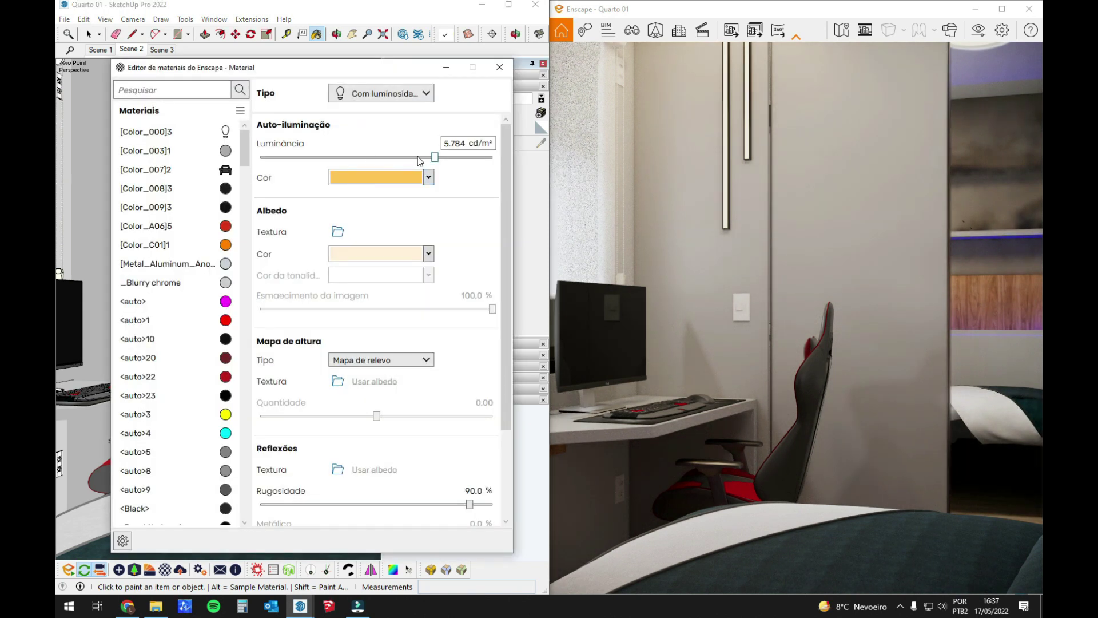
pyautogui.moveTo(435, 158); pyautogui.dragTo(446, 161)
pyautogui.moveTo(470, 163)
pyautogui.mouseDown()
pyautogui.moveTo(444, 175)
pyautogui.moveTo(484, 172)
pyautogui.mouseUp()
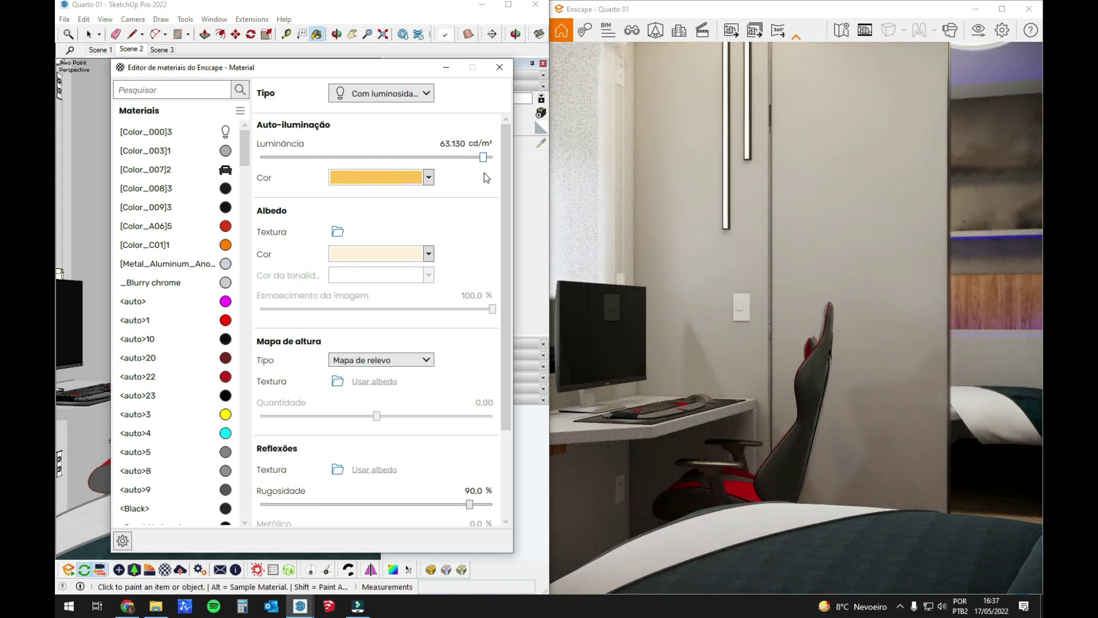
pyautogui.click(499, 67)
# Step: Render Scene 2 from the maximized Enscape window and save the PNG capture under the suggested name
pyautogui.click(1002, 9)
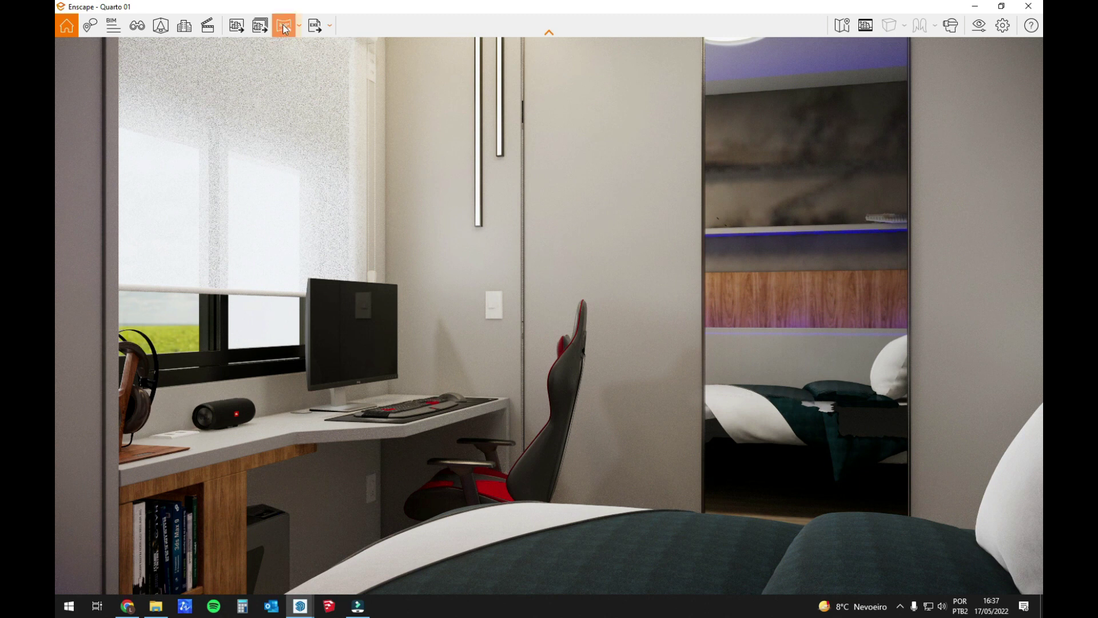
pyautogui.click(236, 27)
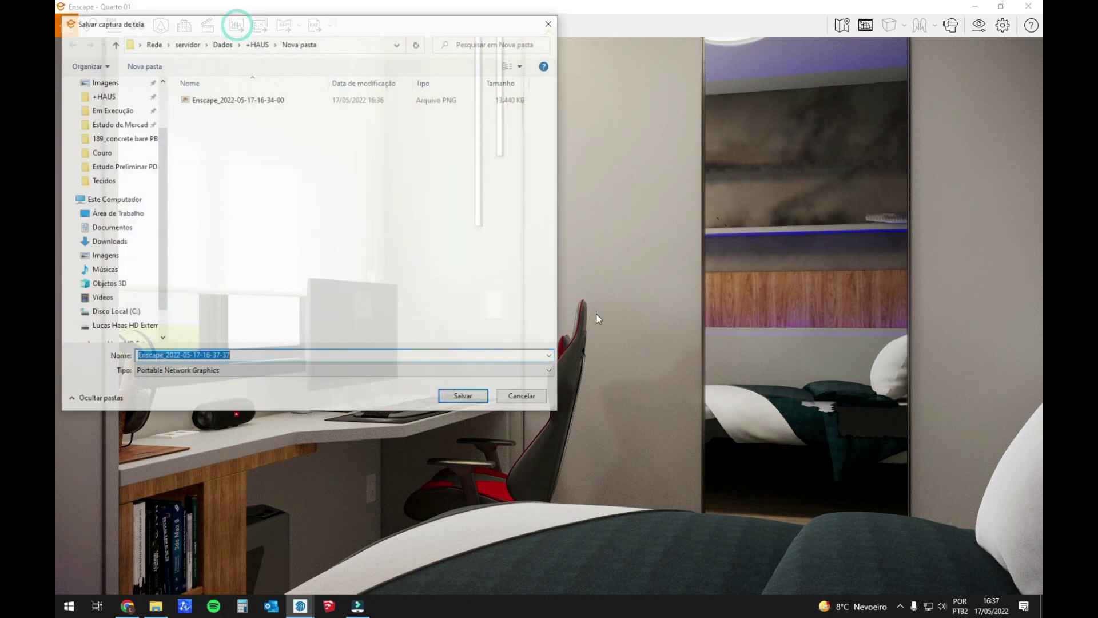
pyautogui.click(462, 398)
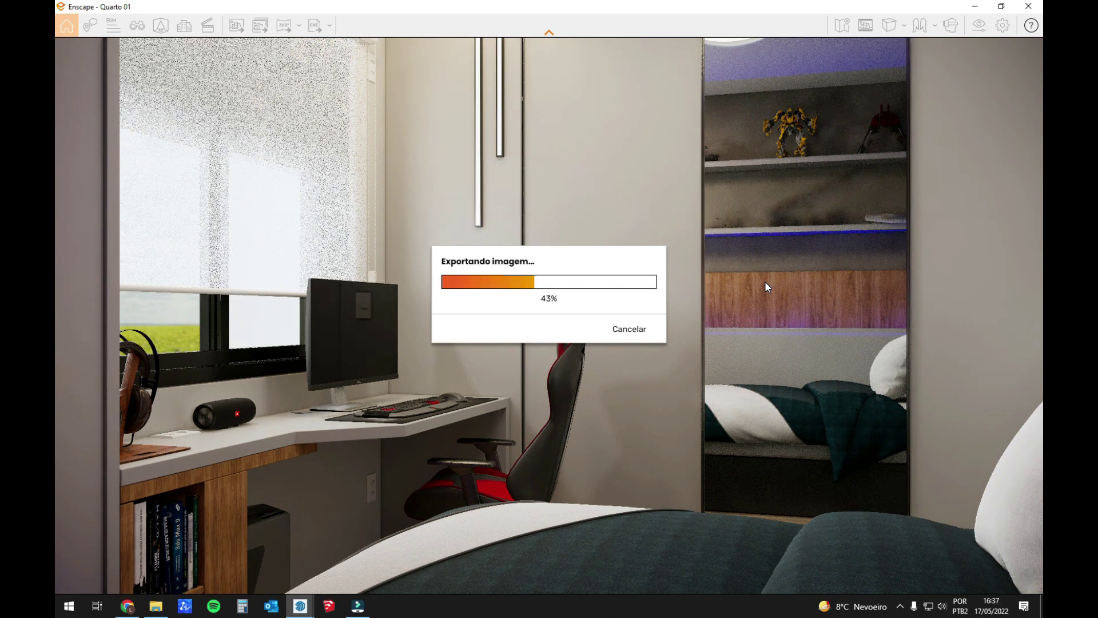
# Step: Activate Scene 3, display it in Enscape and place the two windows side by side again
pyautogui.hotkey('alt', 'Tab')
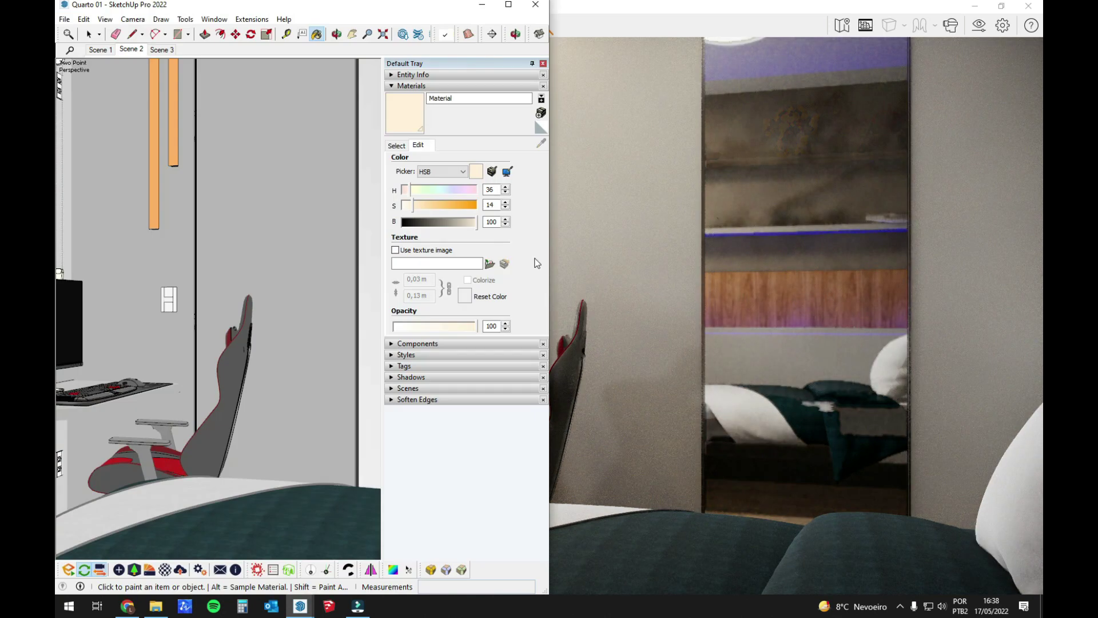
pyautogui.click(165, 50)
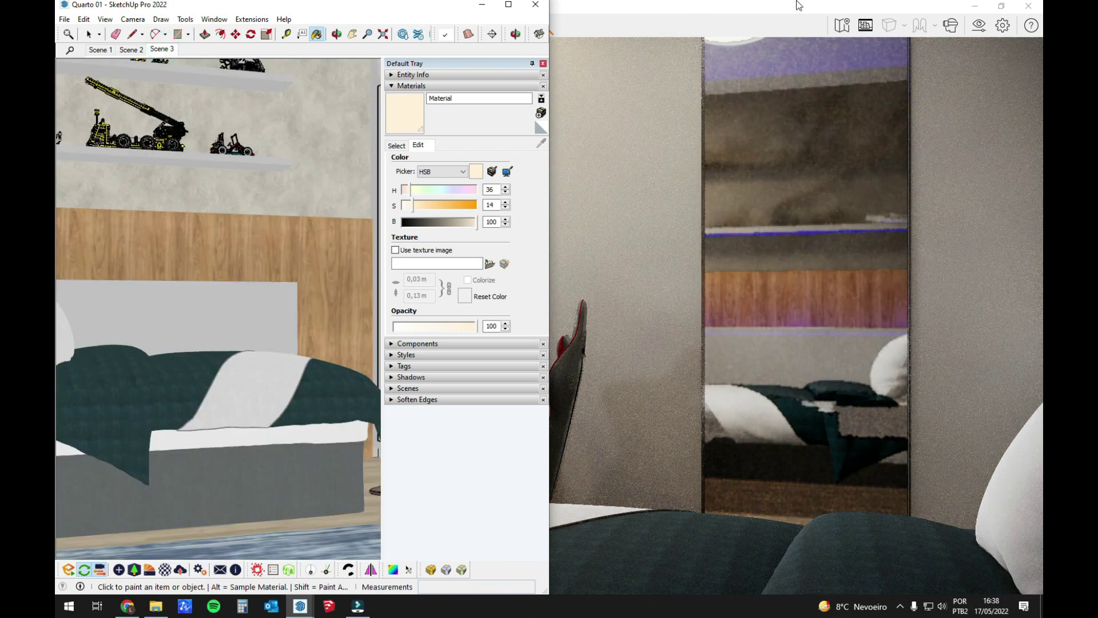
pyautogui.click(770, 11)
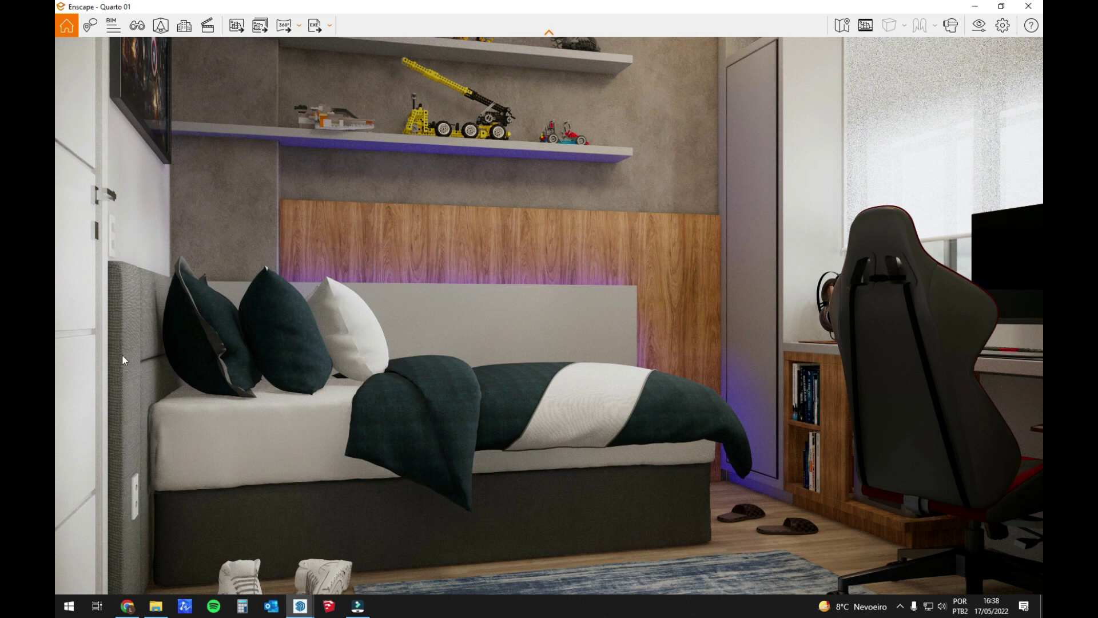
pyautogui.moveTo(559, 12)
pyautogui.mouseDown()
pyautogui.moveTo(972, 191)
pyautogui.moveTo(1042, 194)
pyautogui.mouseUp()
# Step: Open the upholstered headboard panel beside the door for editing and apply box mapping to its fabric texture
pyautogui.click(136, 206)
pyautogui.moveTo(136, 206)
pyautogui.mouseDown(button='middle')
pyautogui.moveTo(204, 358)
pyautogui.moveTo(156, 449)
pyautogui.moveTo(159, 376)
pyautogui.moveTo(288, 353)
pyautogui.mouseUp(button='middle')
pyautogui.press('space')
pyautogui.click(264, 340)
pyautogui.doubleClick(265, 339)
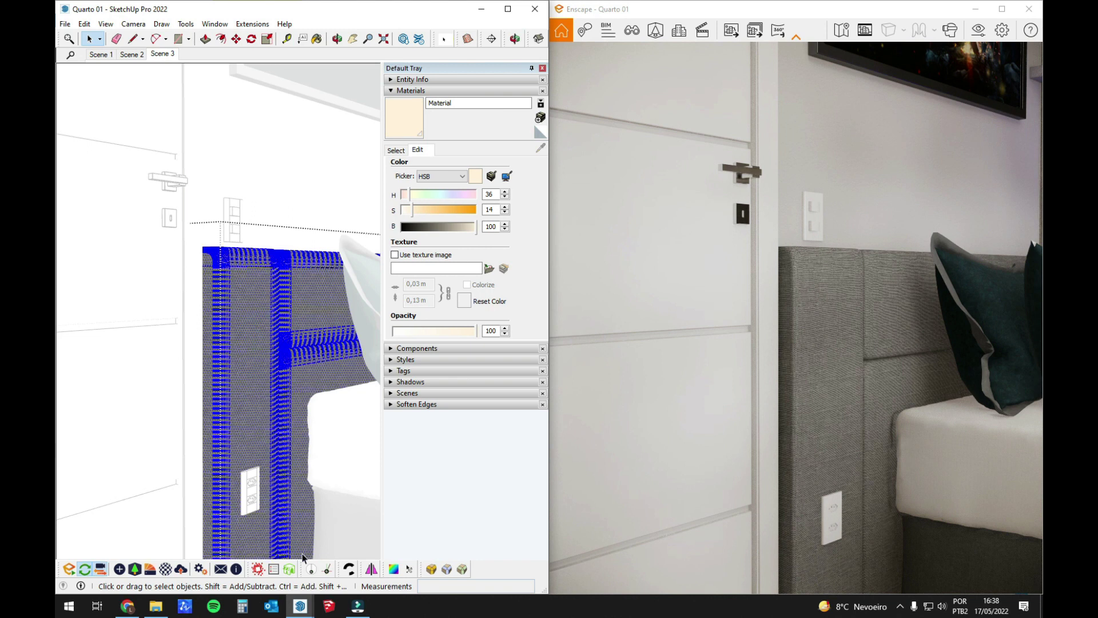
pyautogui.click(394, 568)
pyautogui.rightClick(254, 354)
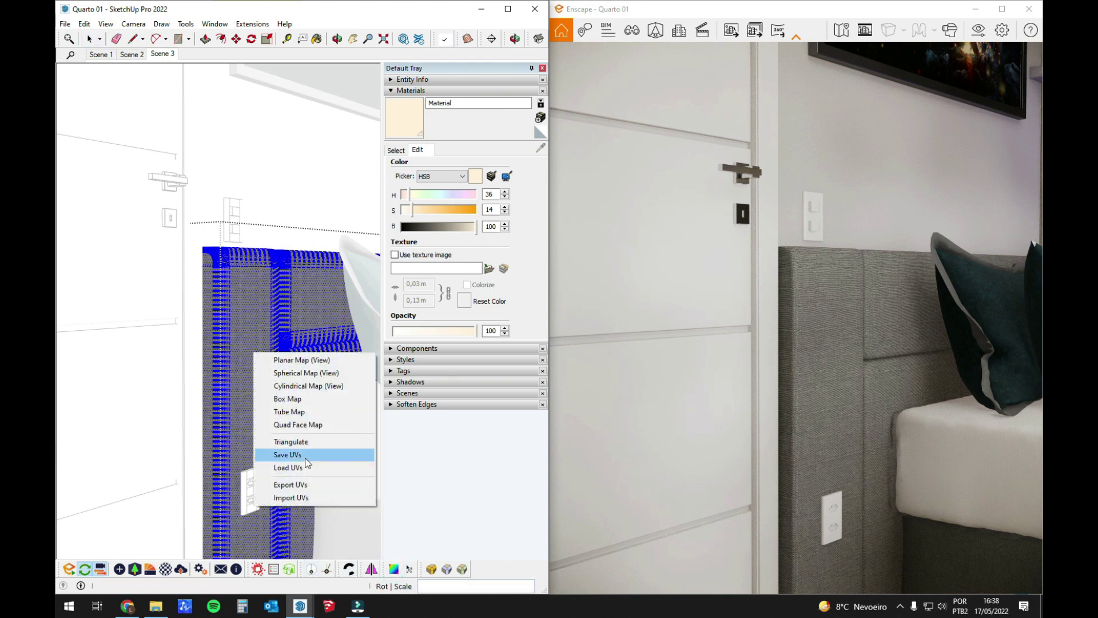
pyautogui.click(288, 399)
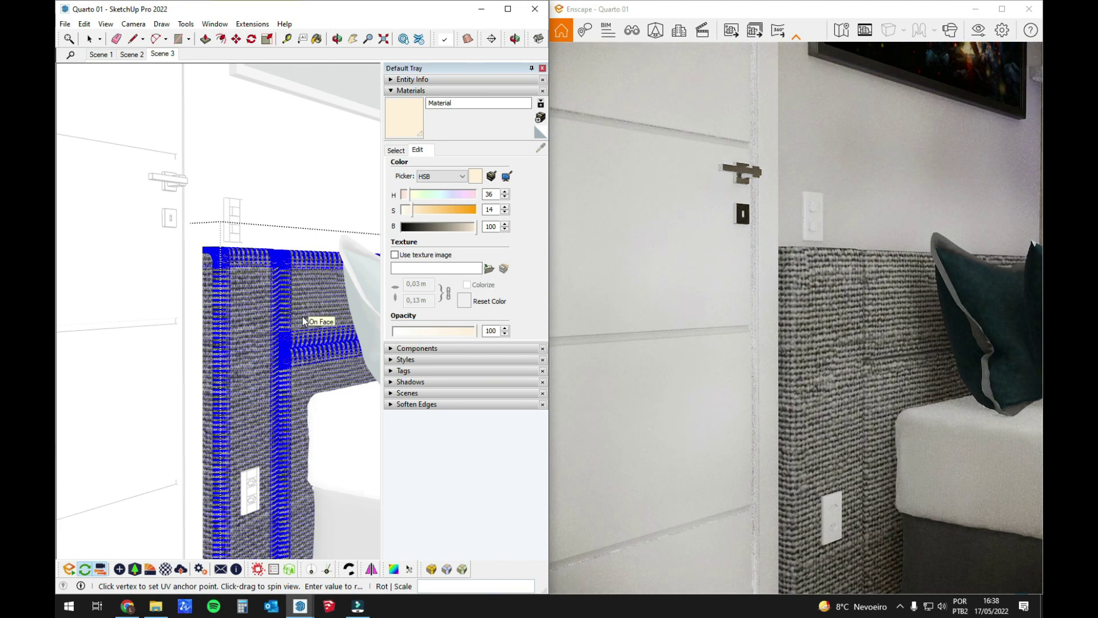
# Step: Sample the headboard's fabric material and set its texture width to 0,01 m
pyautogui.moveTo(252, 314); pyautogui.dragTo(263, 331, button='middle')
pyautogui.press('space')
pyautogui.press('b')
pyautogui.keyDown('alt'); pyautogui.click(252, 314); pyautogui.keyUp('alt')
pyautogui.click(431, 284)
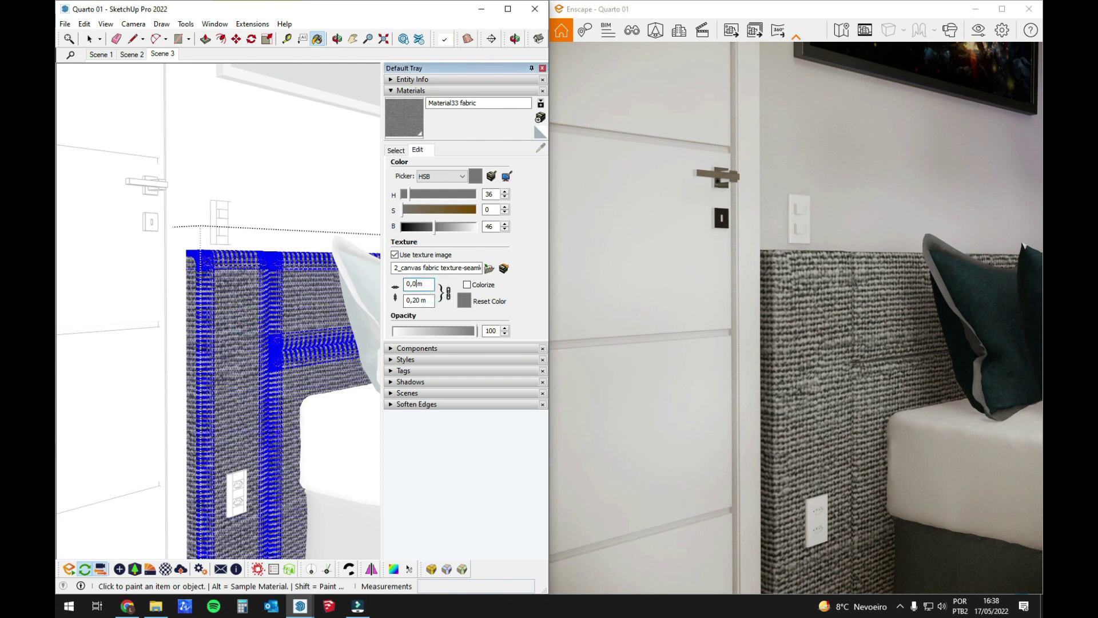
pyautogui.write('1')
pyautogui.press('Return')
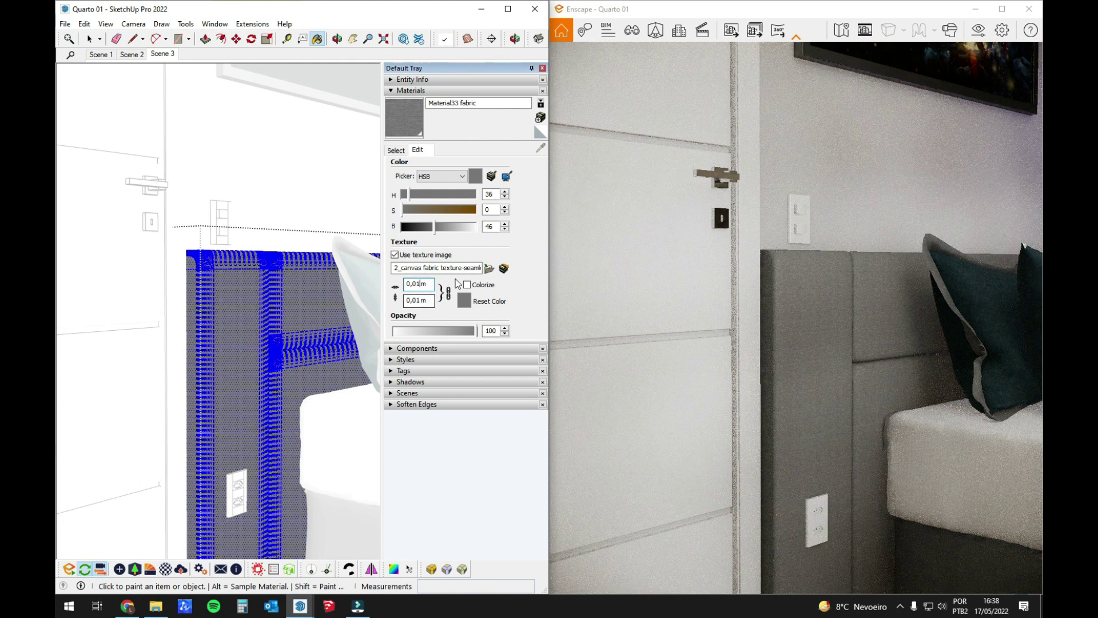
# Step: Rename the headboard fabric material as Material33 and leave the headboard's editing context
pyautogui.moveTo(459, 103); pyautogui.dragTo(501, 104)
pyautogui.press('BackSpace')
pyautogui.moveTo(269, 286); pyautogui.dragTo(274, 293, button='middle')
pyautogui.press('space')
pyautogui.press('Escape')
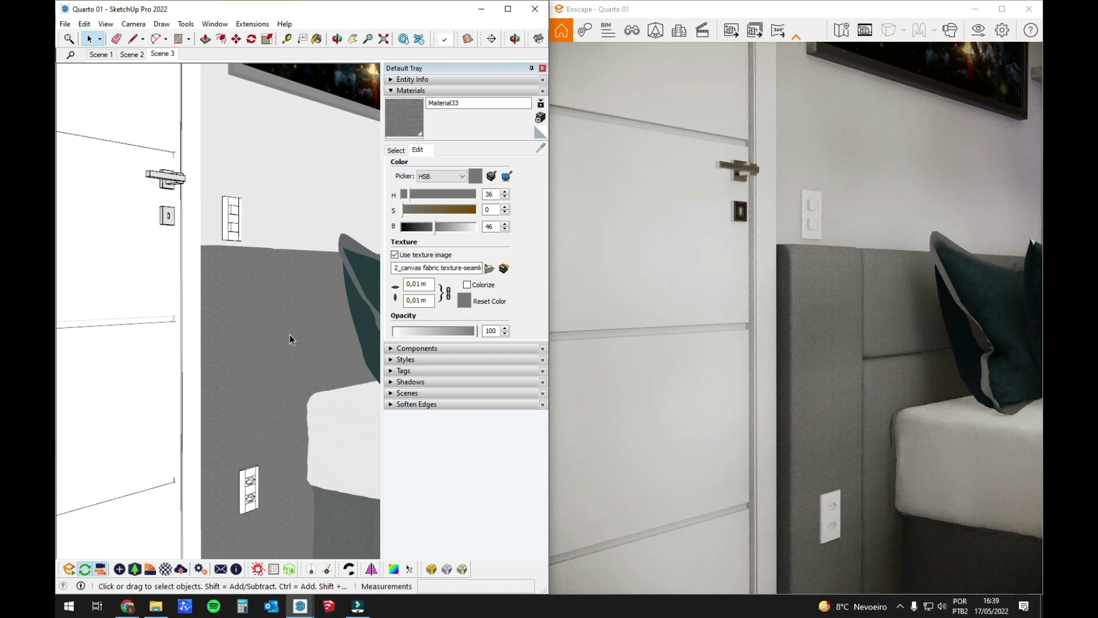
# Step: Give Material33 a displacement height map from its albedo texture, with the amount set to 6,72
pyautogui.hotkey('shift', 'm')
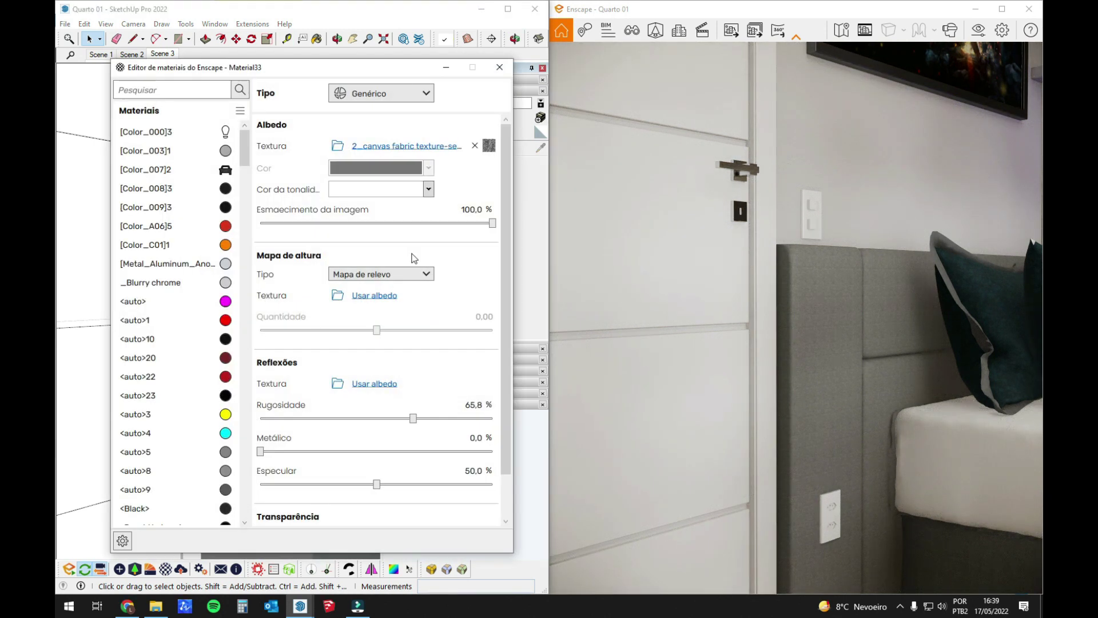
pyautogui.click(366, 296)
pyautogui.click(382, 274)
pyautogui.click(370, 314)
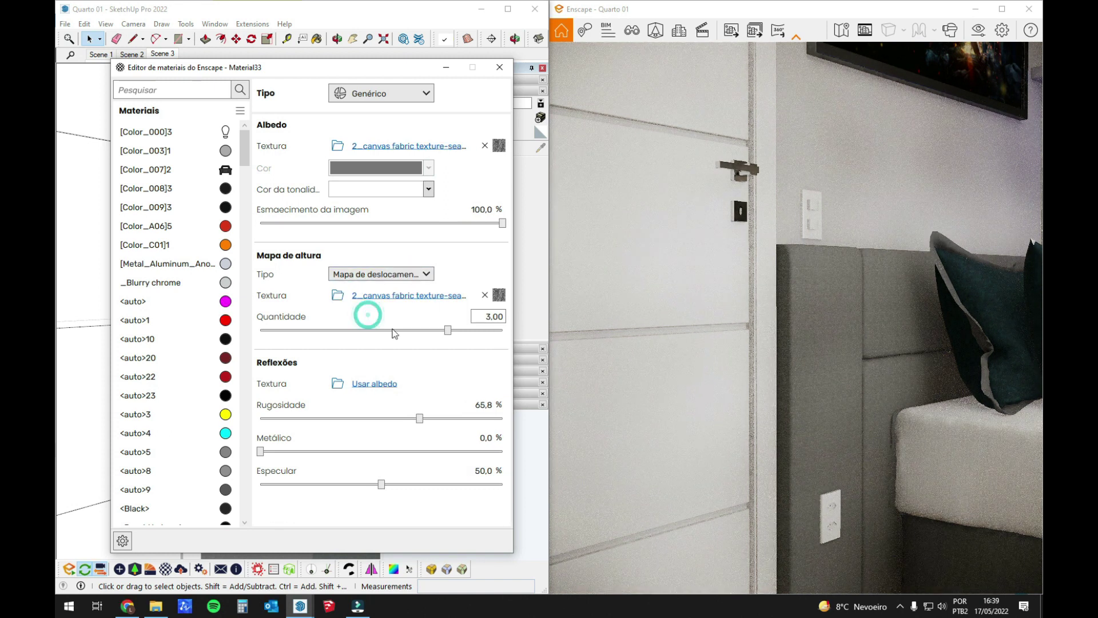
pyautogui.moveTo(448, 330)
pyautogui.mouseDown()
pyautogui.moveTo(480, 331)
pyautogui.moveTo(482, 342)
pyautogui.mouseUp()
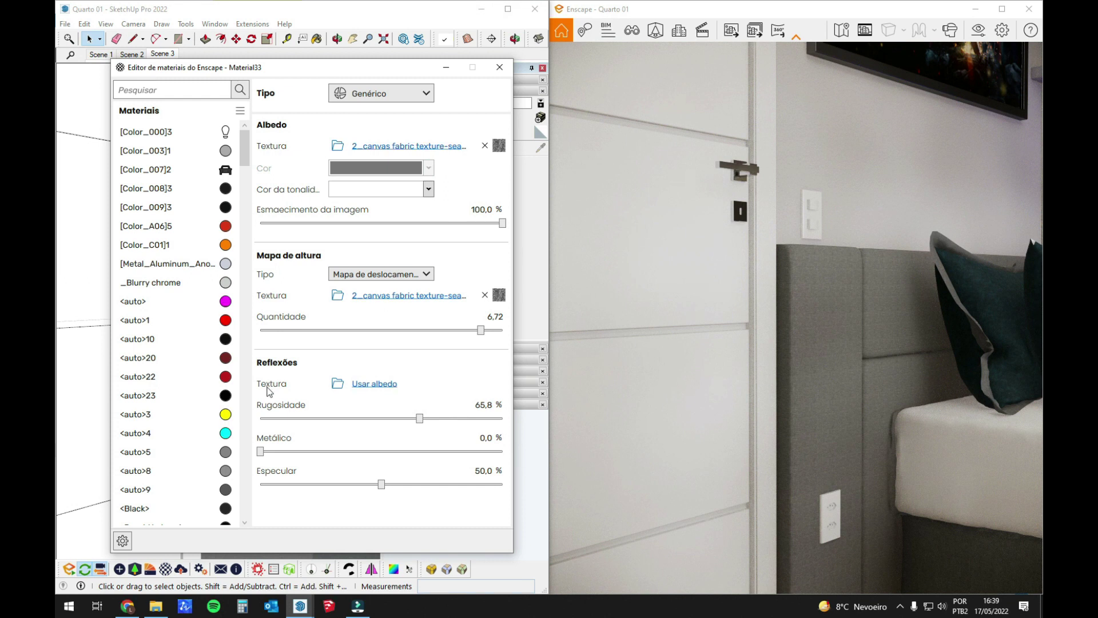
pyautogui.click(412, 170)
pyautogui.click(476, 179)
pyautogui.click(499, 68)
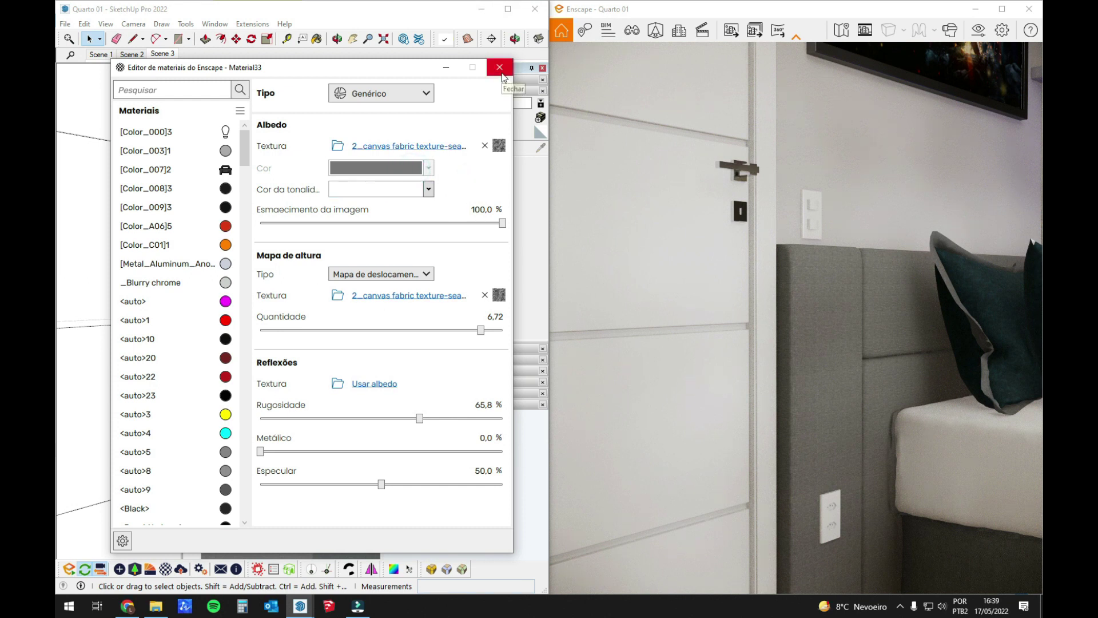
# Step: Restore the Scene 3 view and render it in Enscape, saving the PNG capture under the suggested name
pyautogui.click(160, 54)
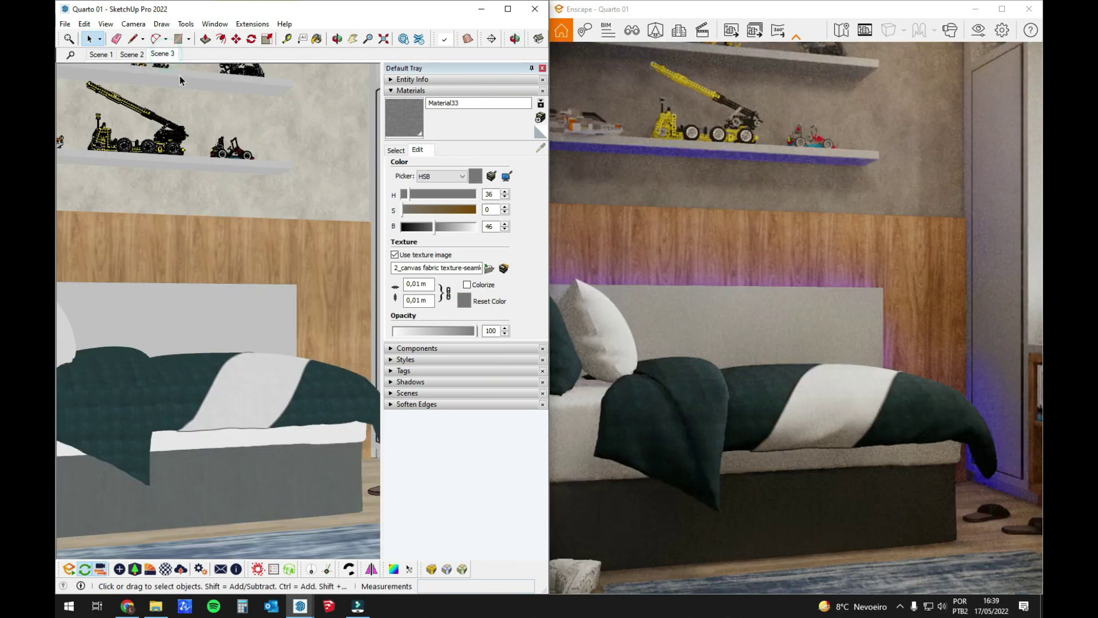
pyautogui.click(1002, 9)
pyautogui.click(236, 25)
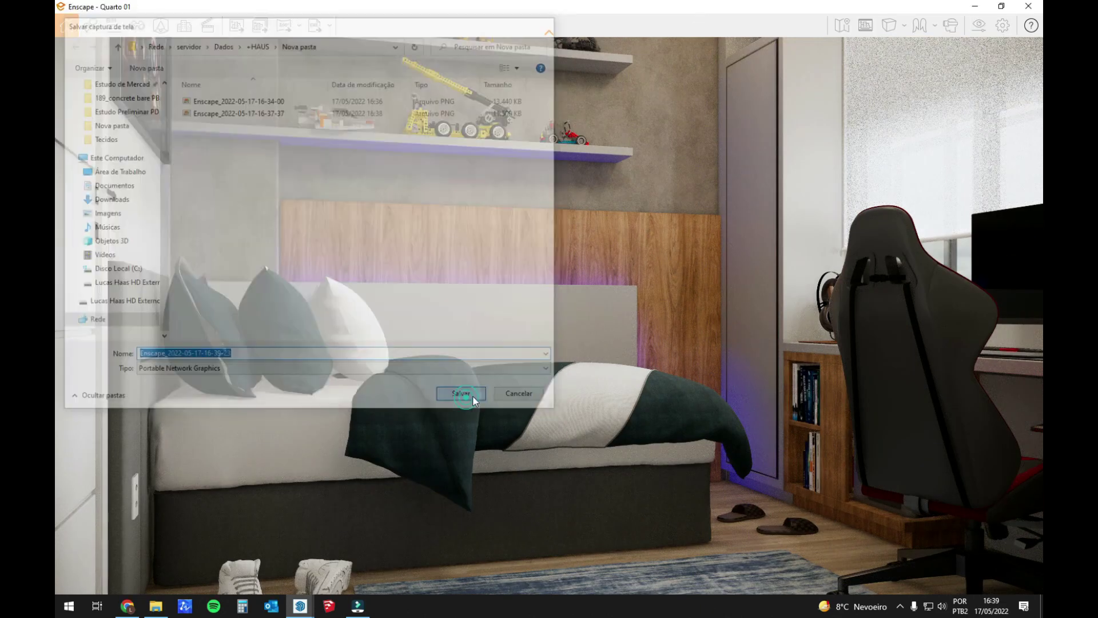
pyautogui.press('Return')
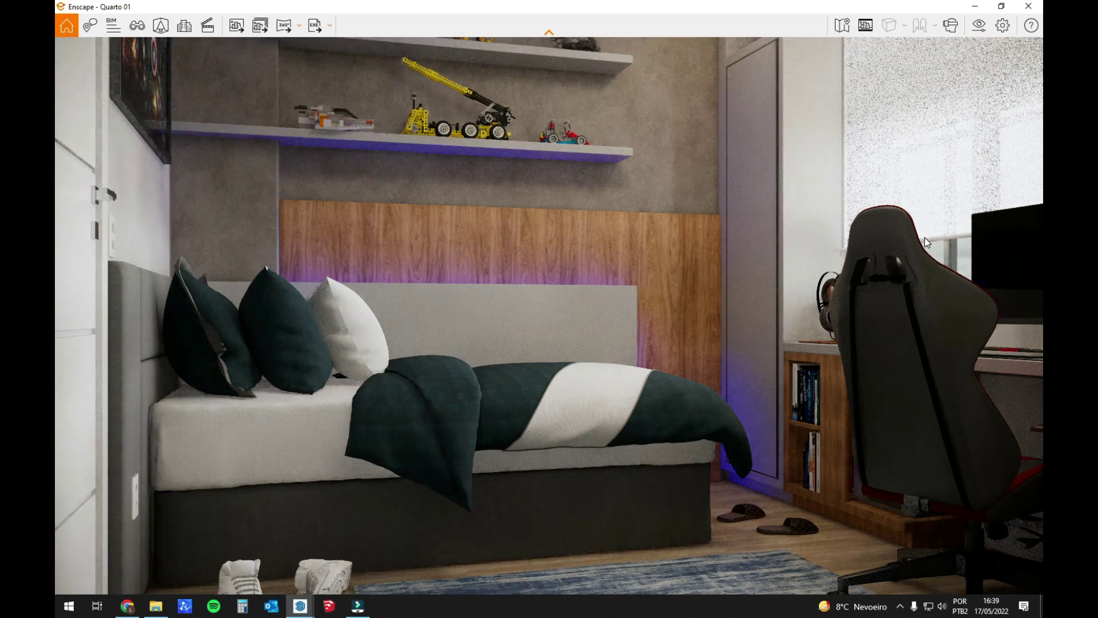
# Step: Open the first saved render from the Nova pasta folder and review the three scene captures in sequence
pyautogui.click(155, 605)
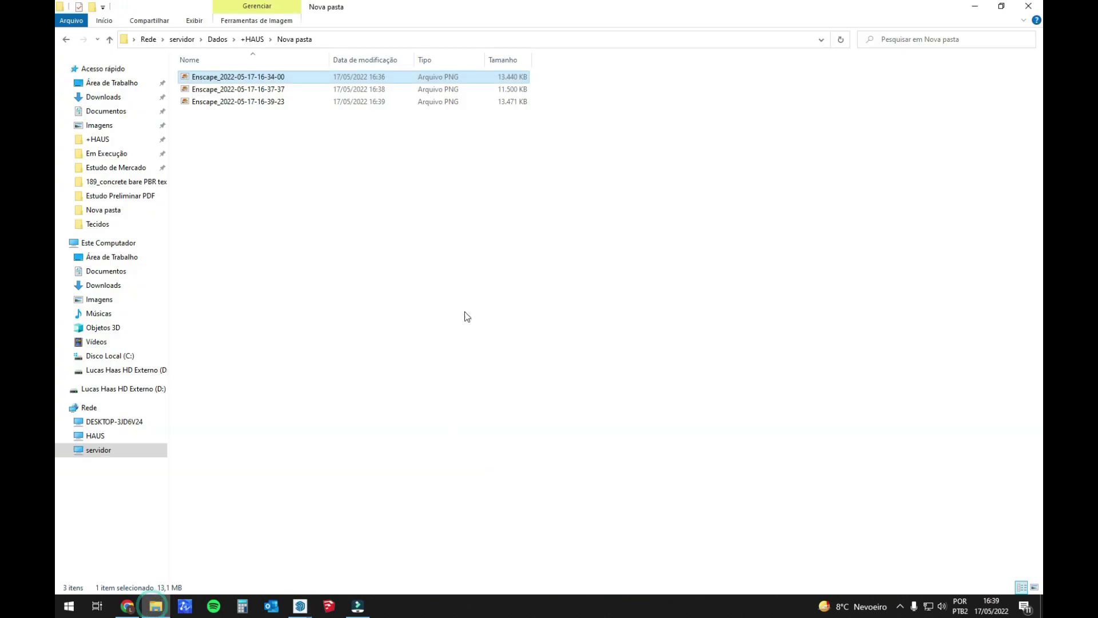
pyautogui.doubleClick(279, 76)
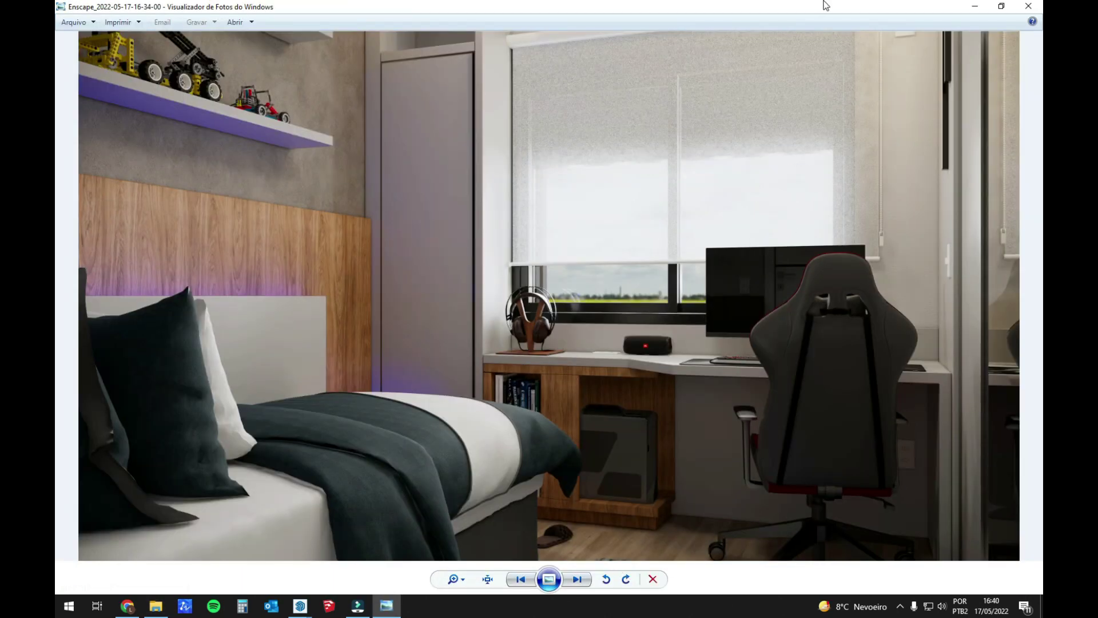
pyautogui.press('Right')
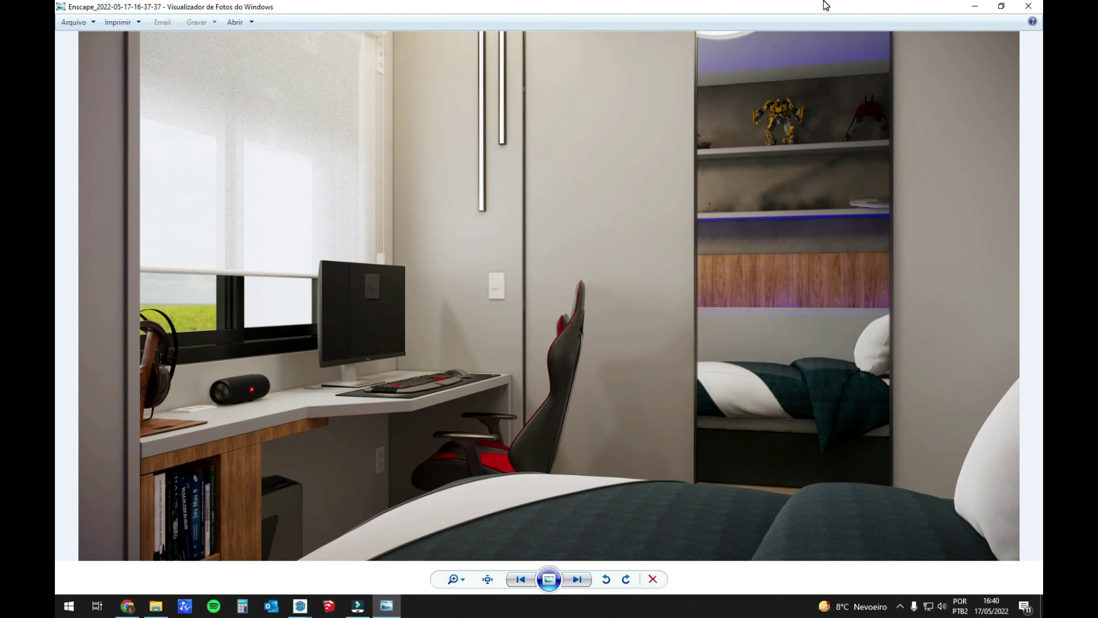
pyautogui.press('Right')
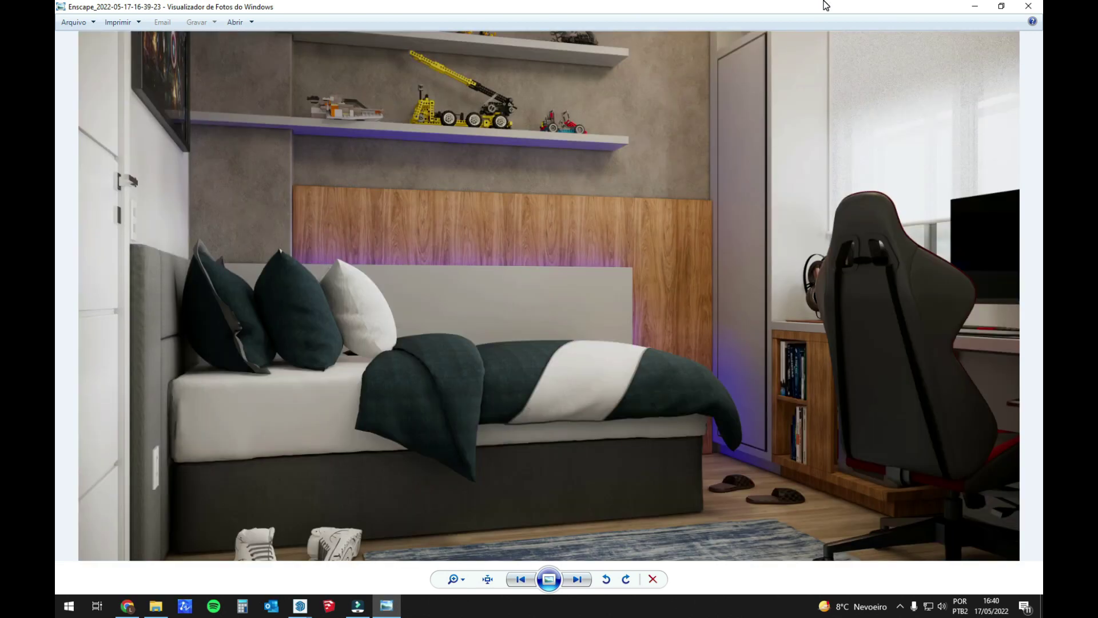
pyautogui.press('Right')
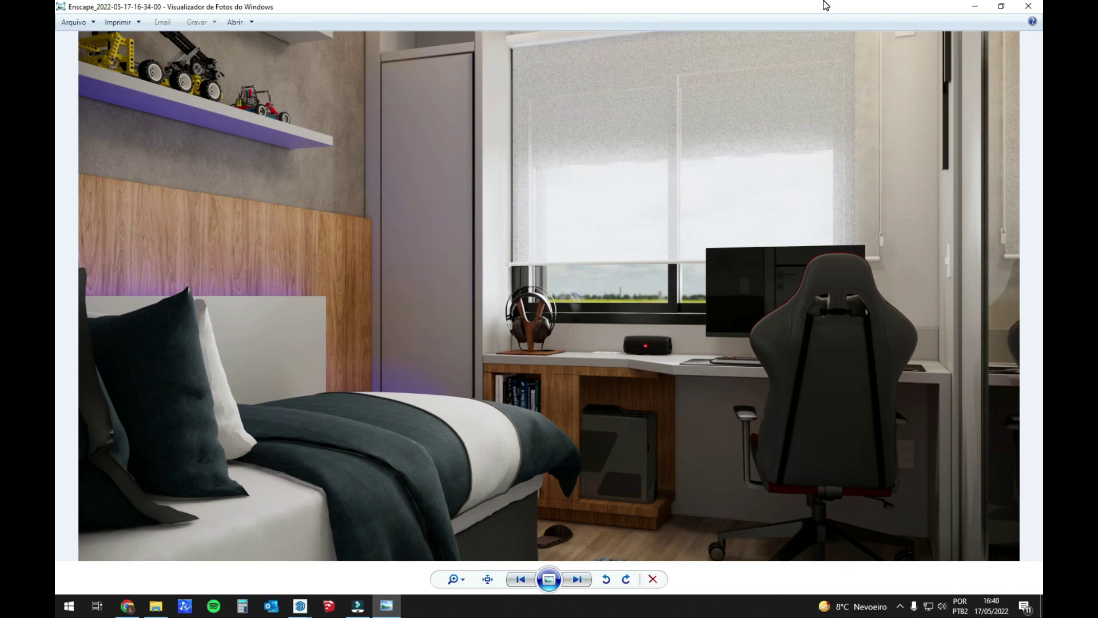
pyautogui.press('Right')
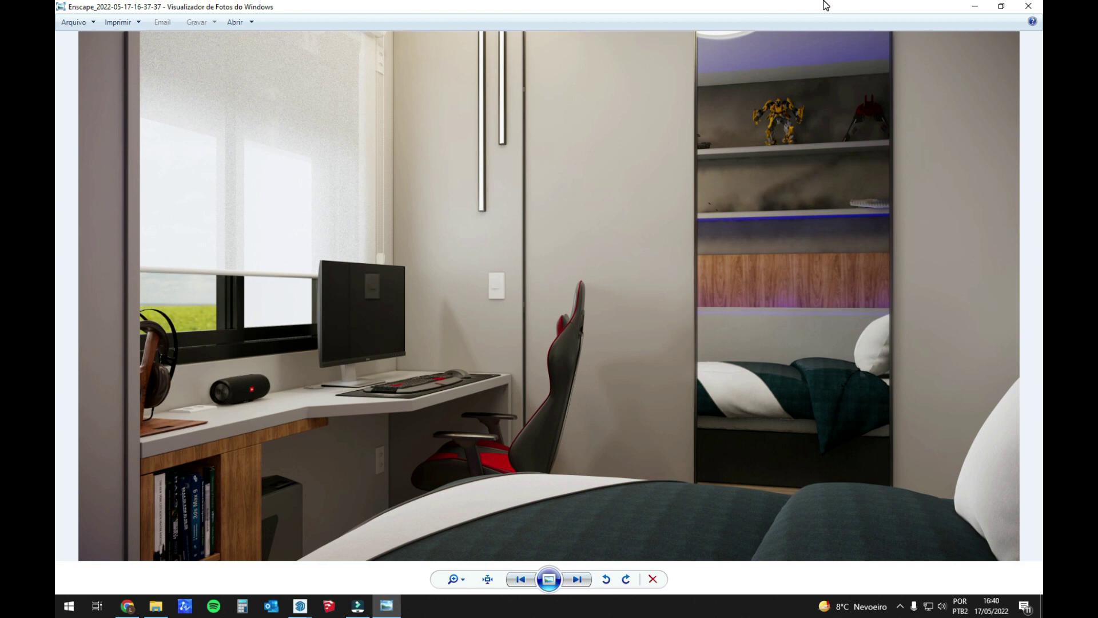
pyautogui.press('Right')
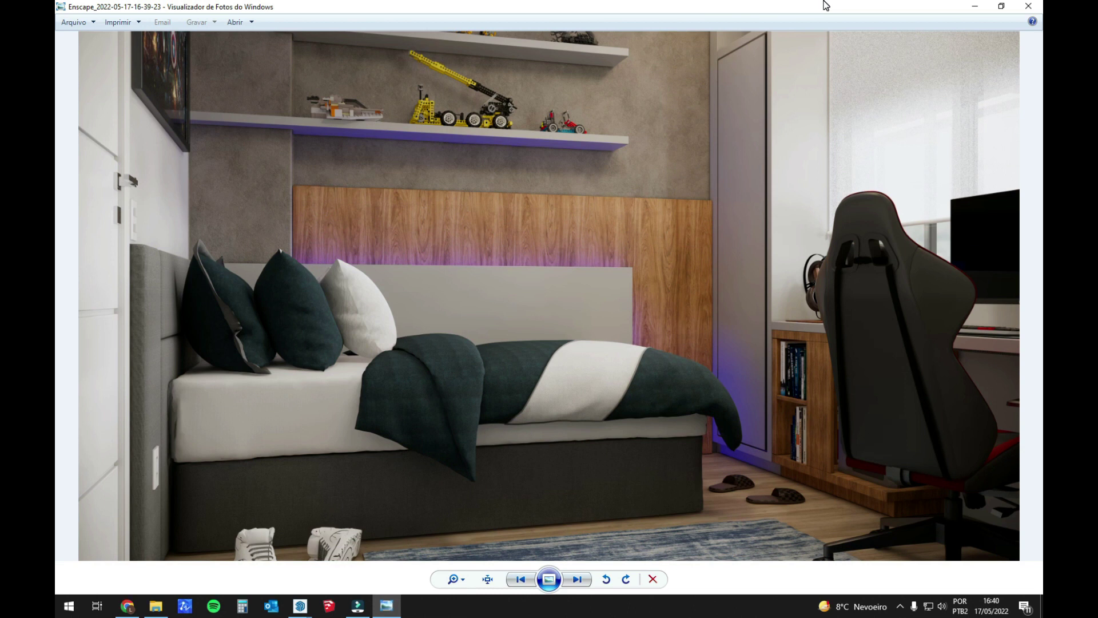
pyautogui.press('Right')
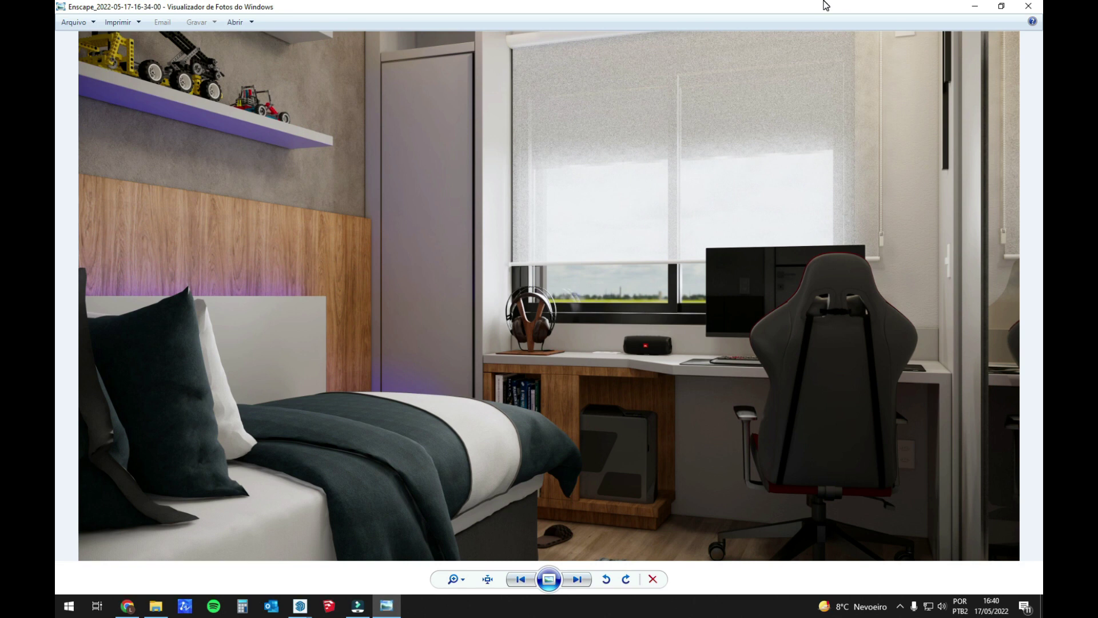
pyautogui.press('Right')
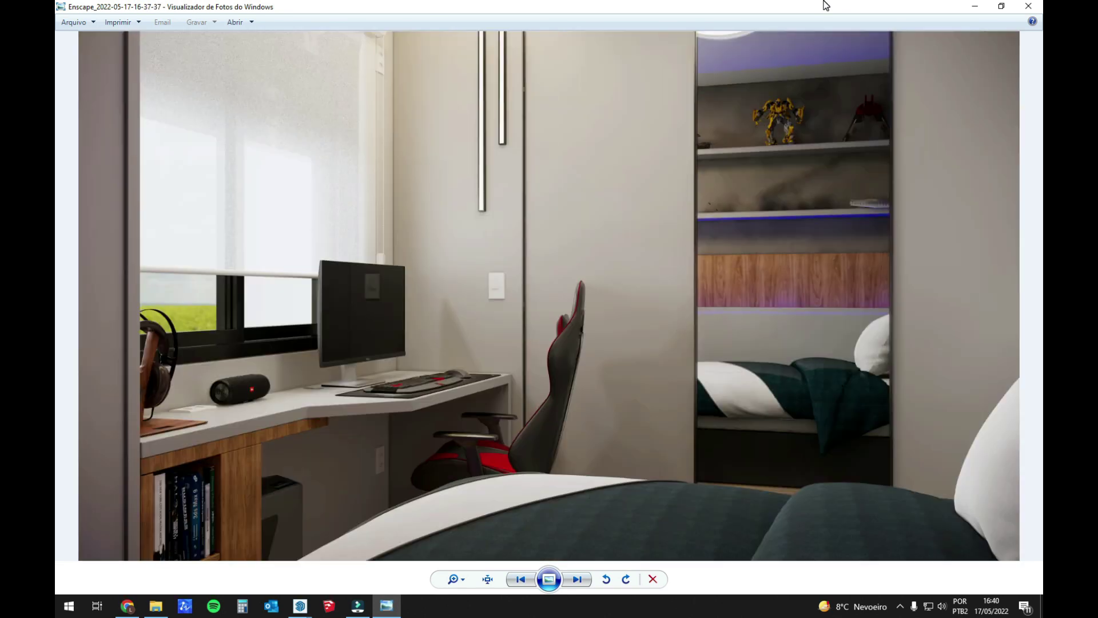